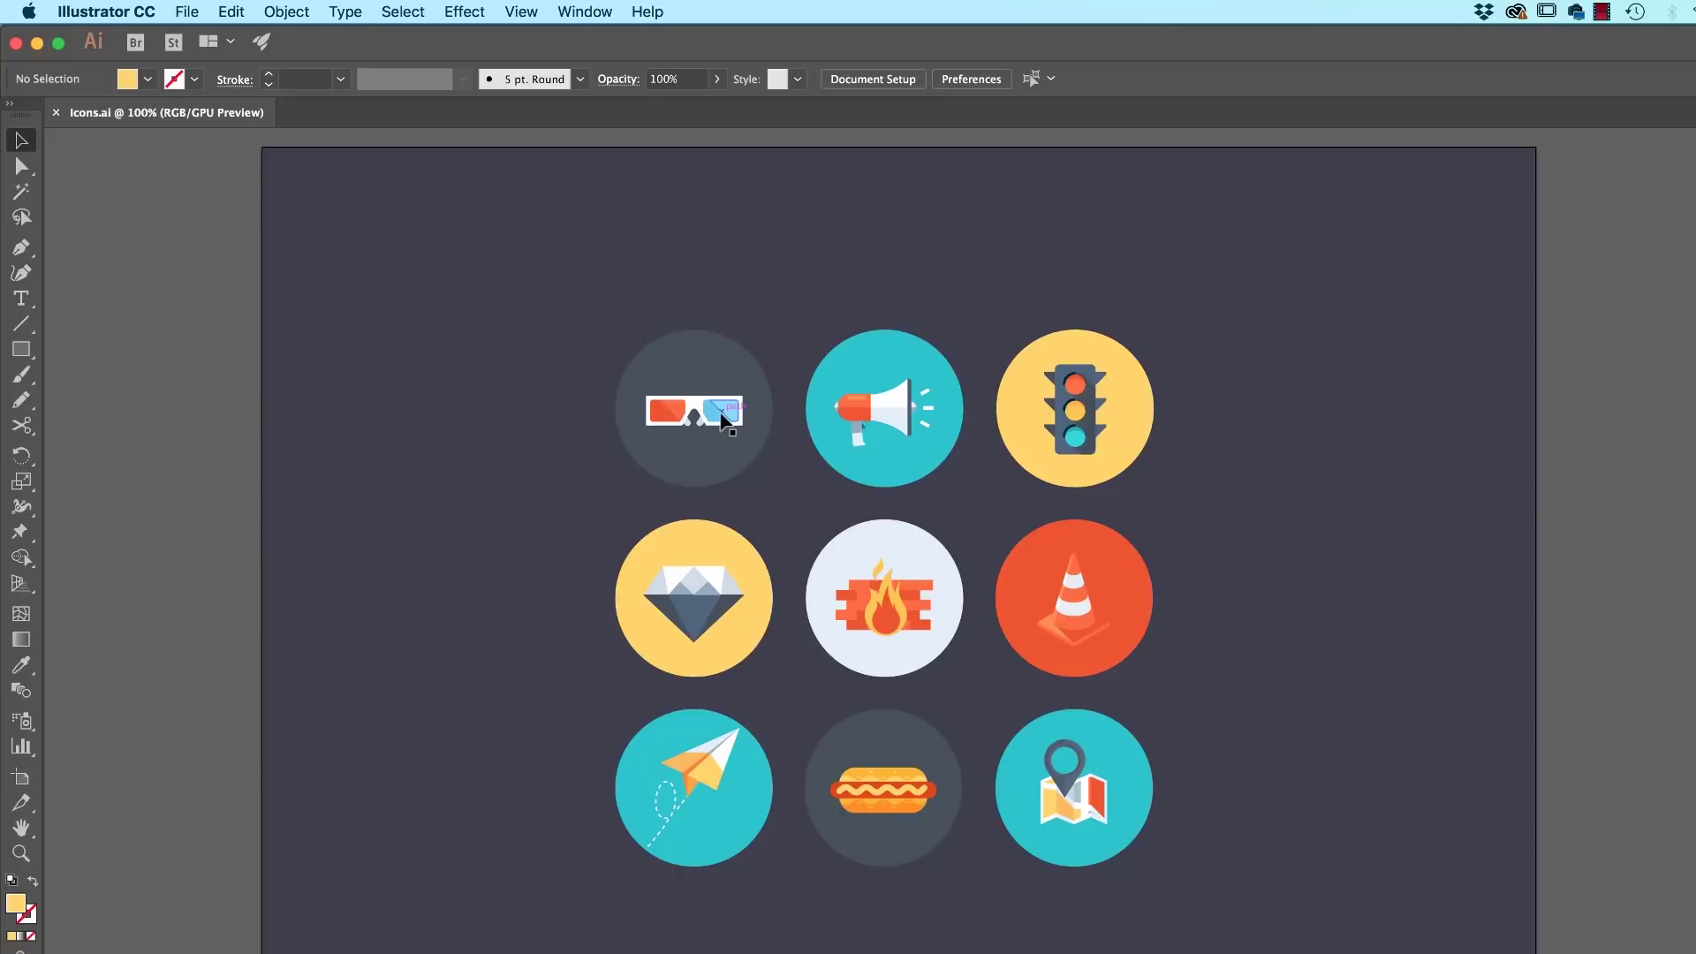
Step: Move the icons off their circles and back into their original layout
drag(717, 415, 1220, 517)
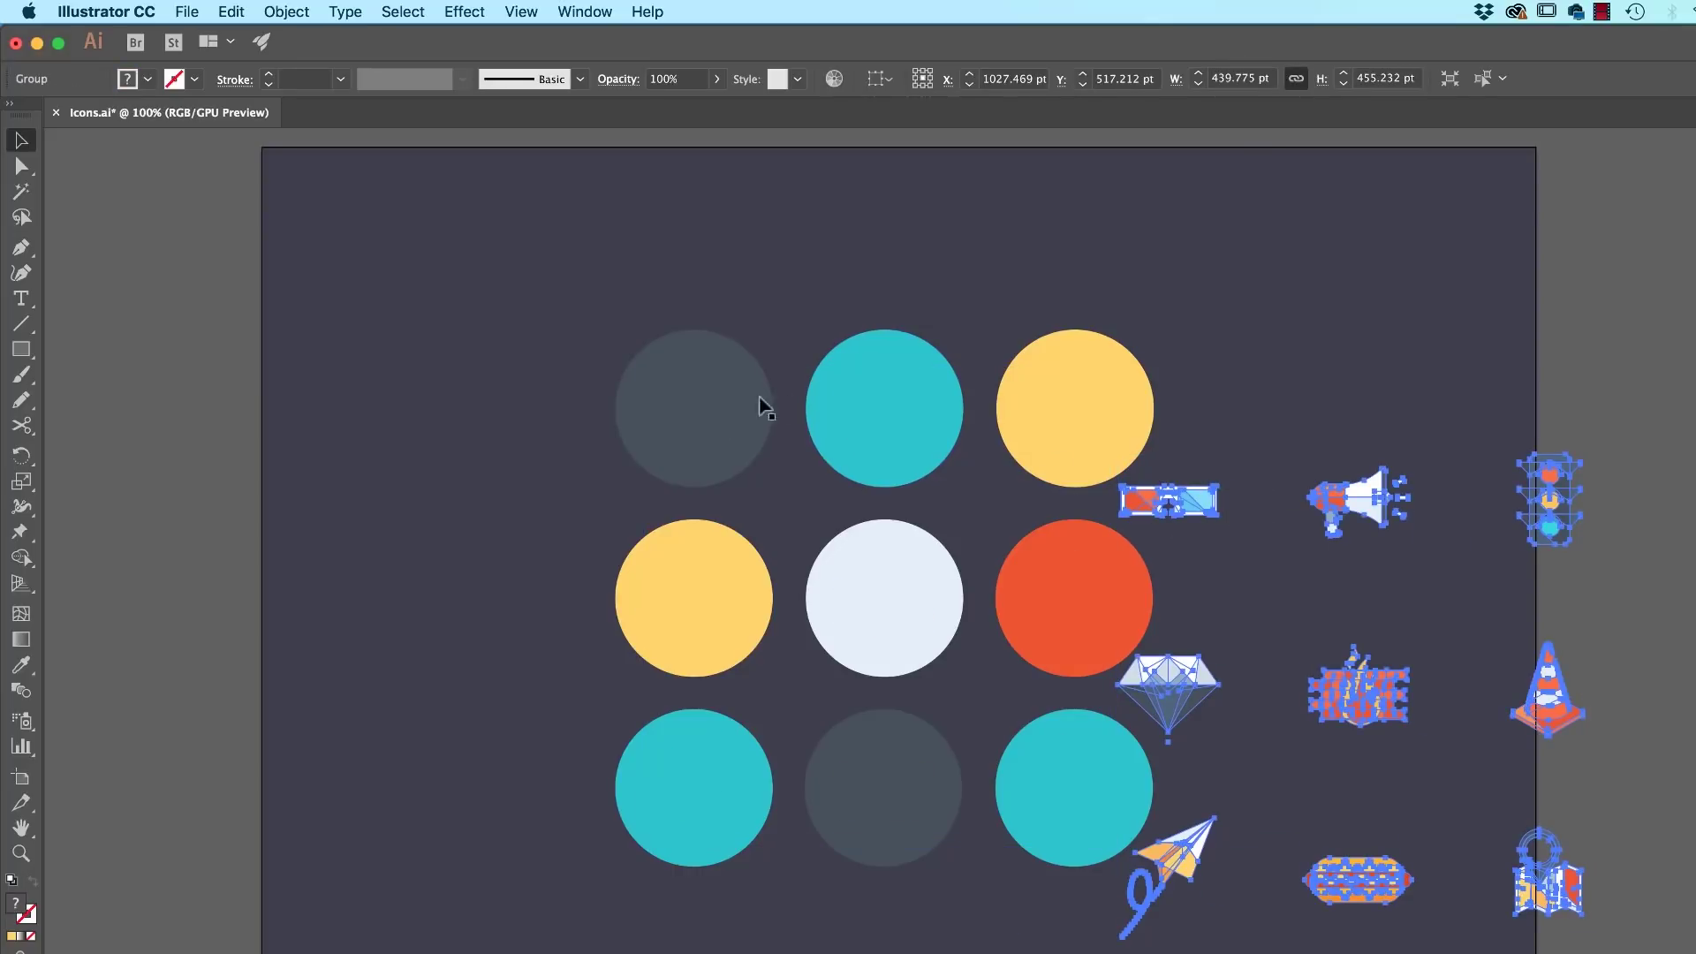
click(719, 405)
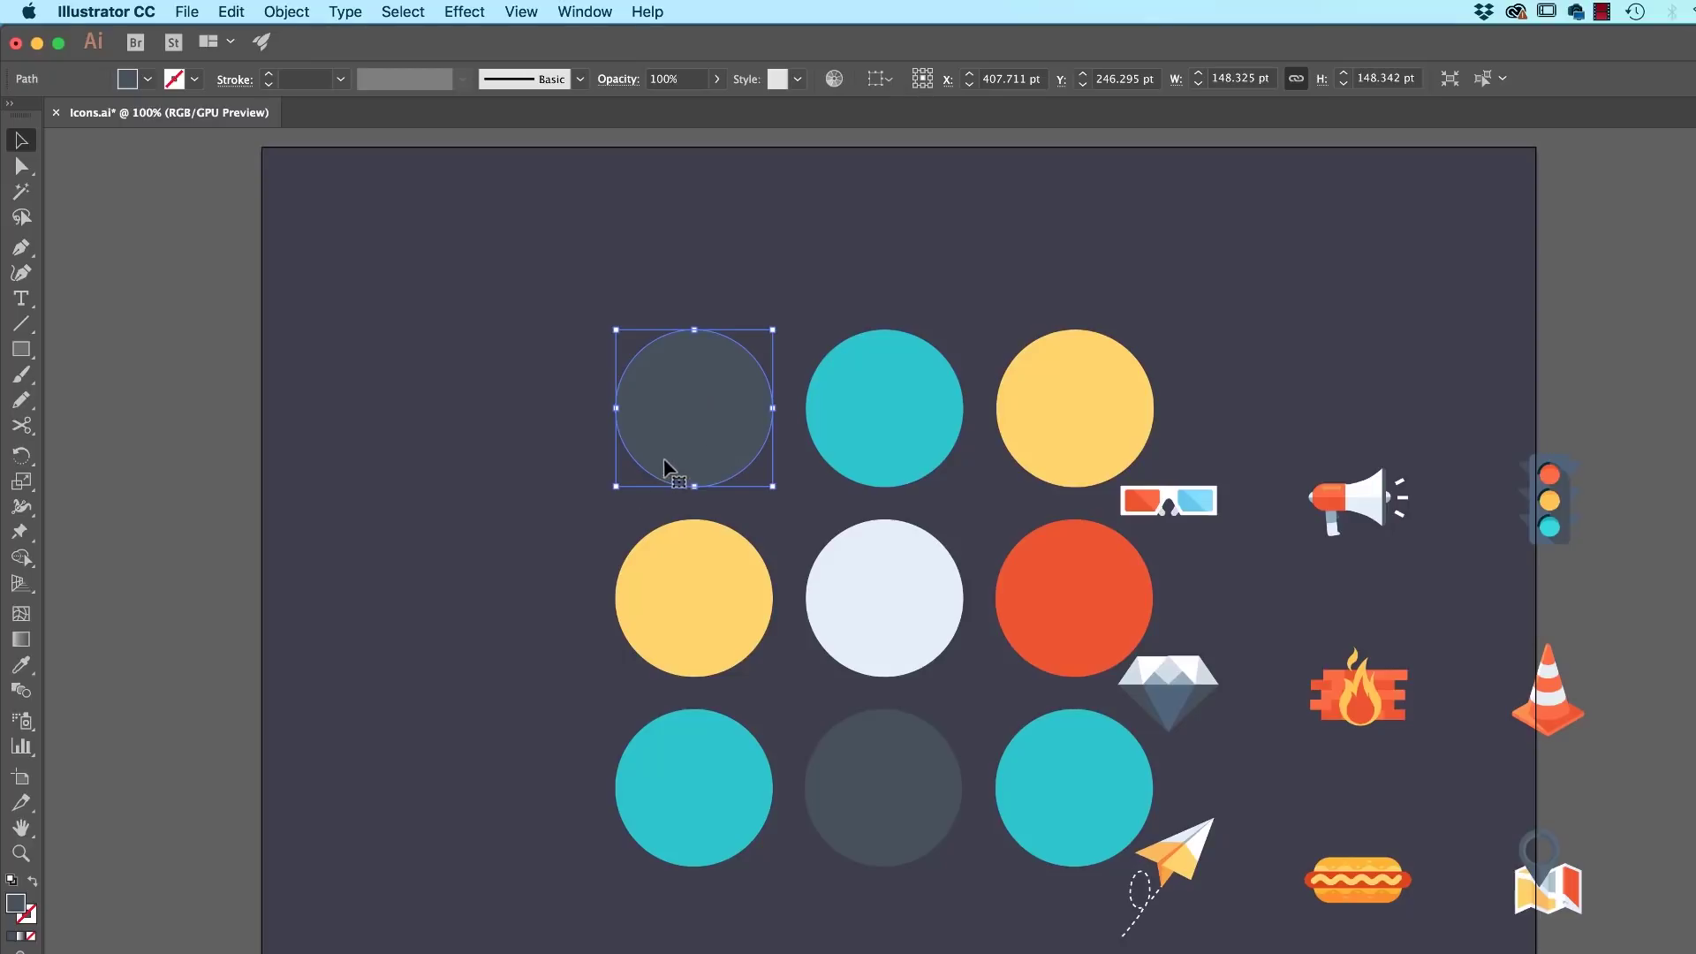
drag(1219, 516, 744, 424)
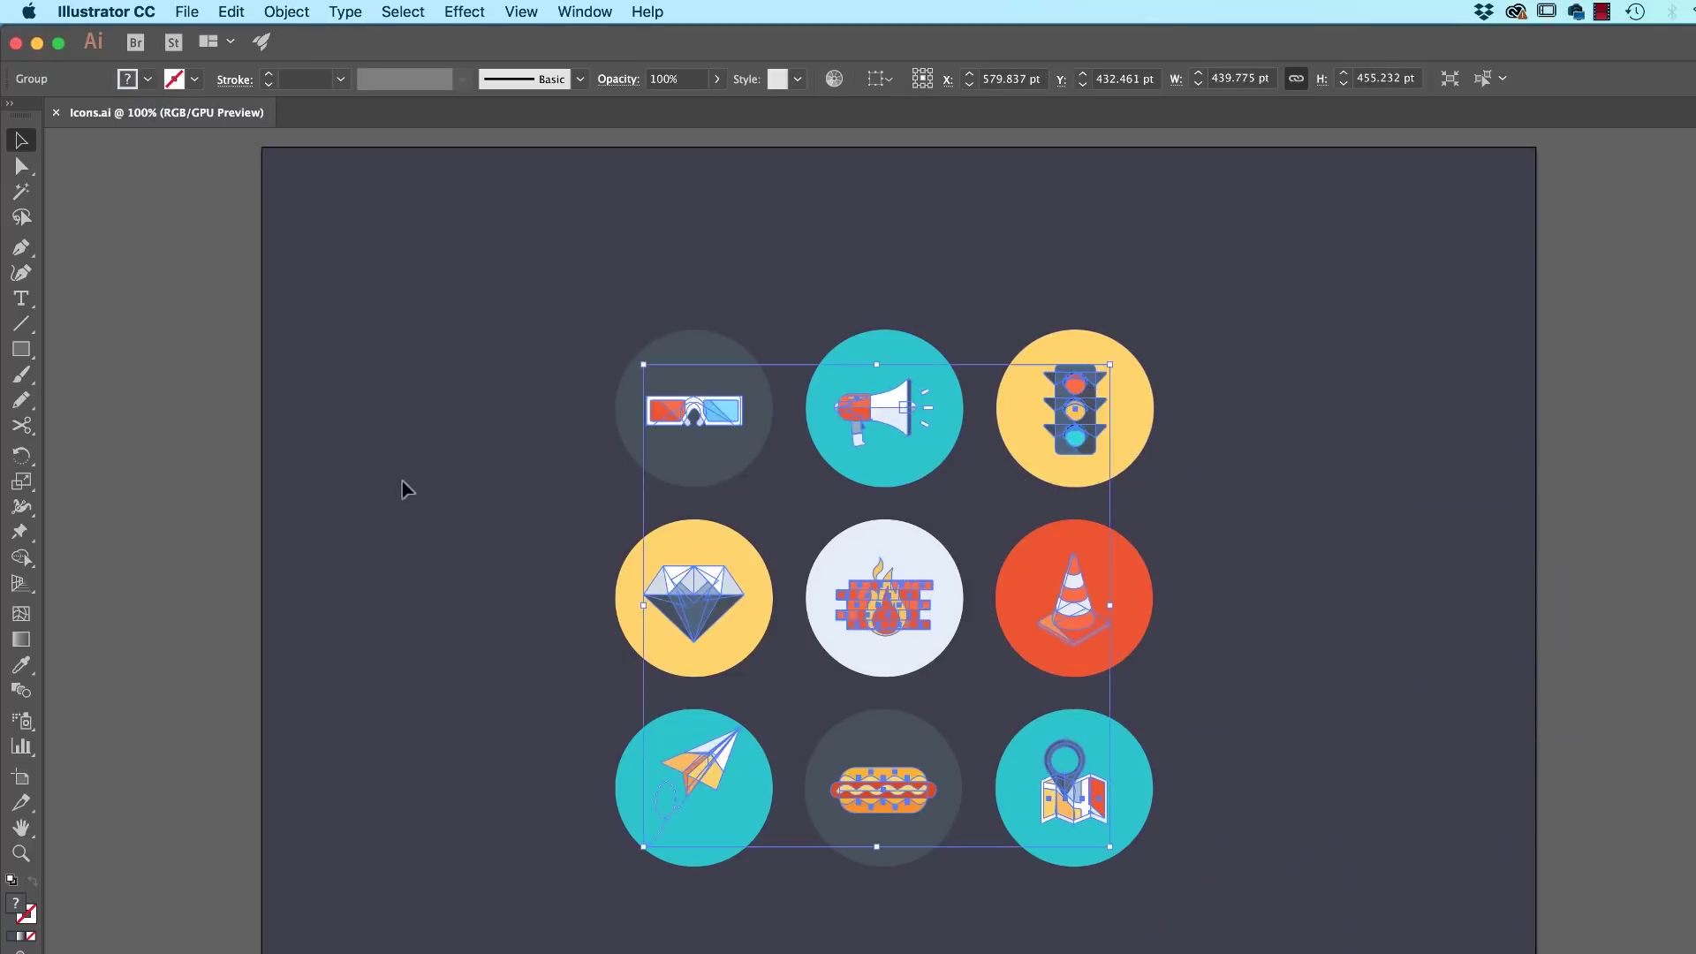
click(405, 485)
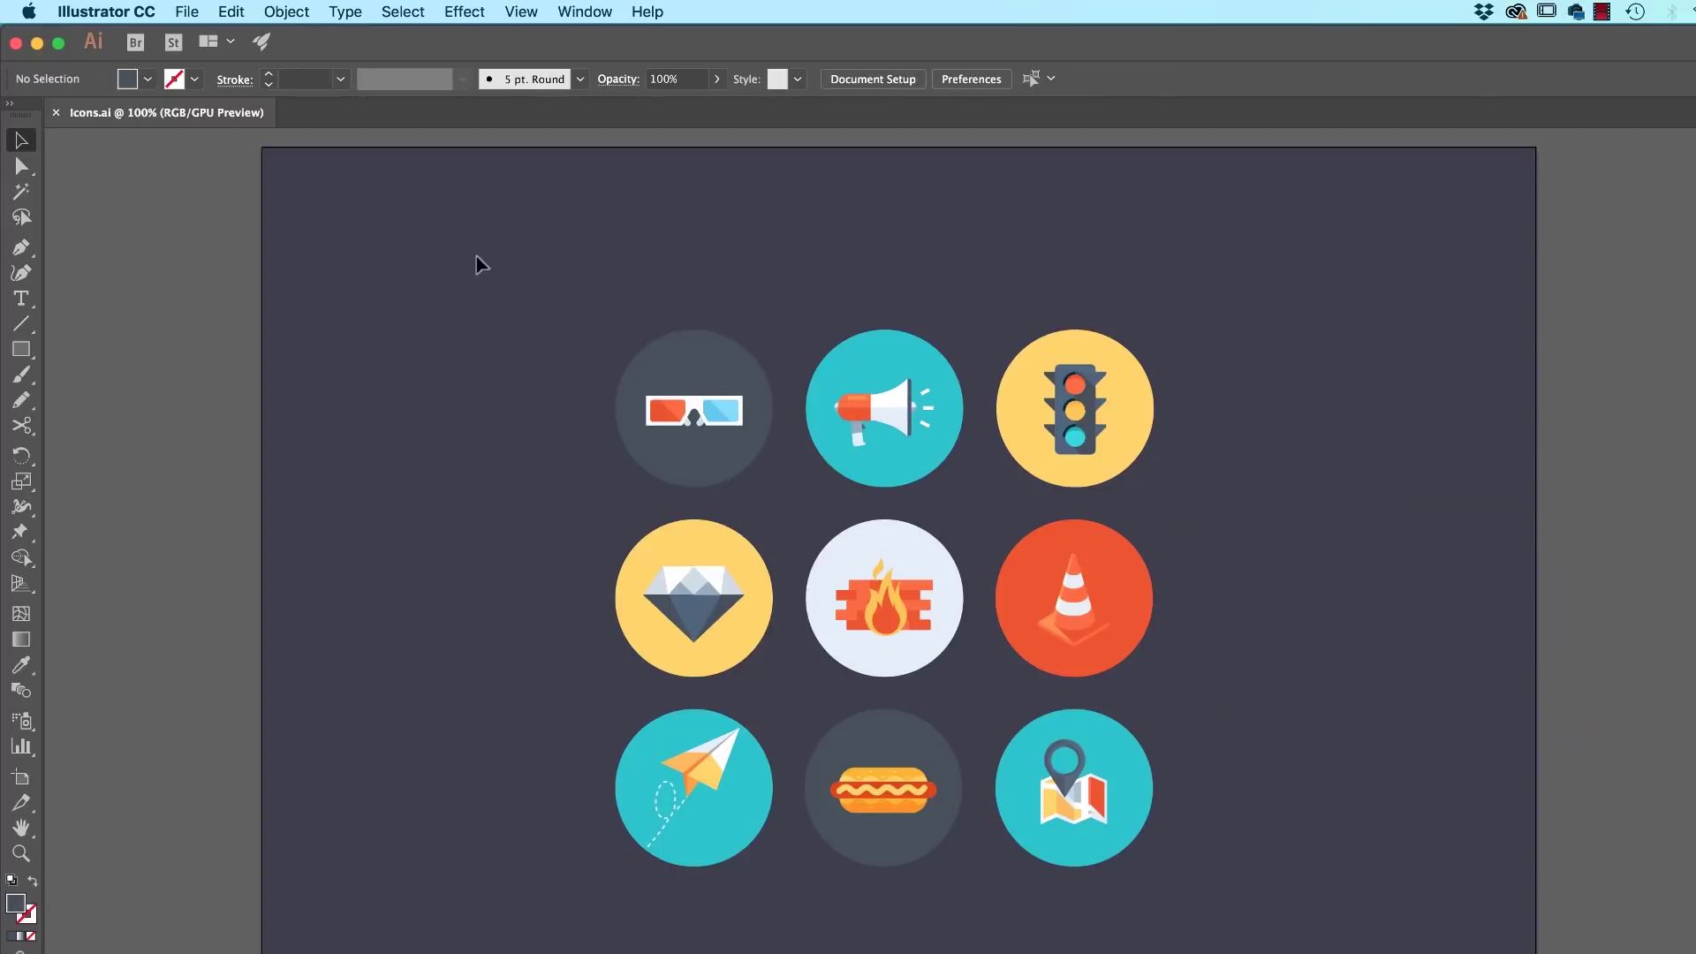
Step: Select all three rows of circles and icons, including the hot-dog circle
drag(537, 250, 1136, 355)
shift+click(718, 535)
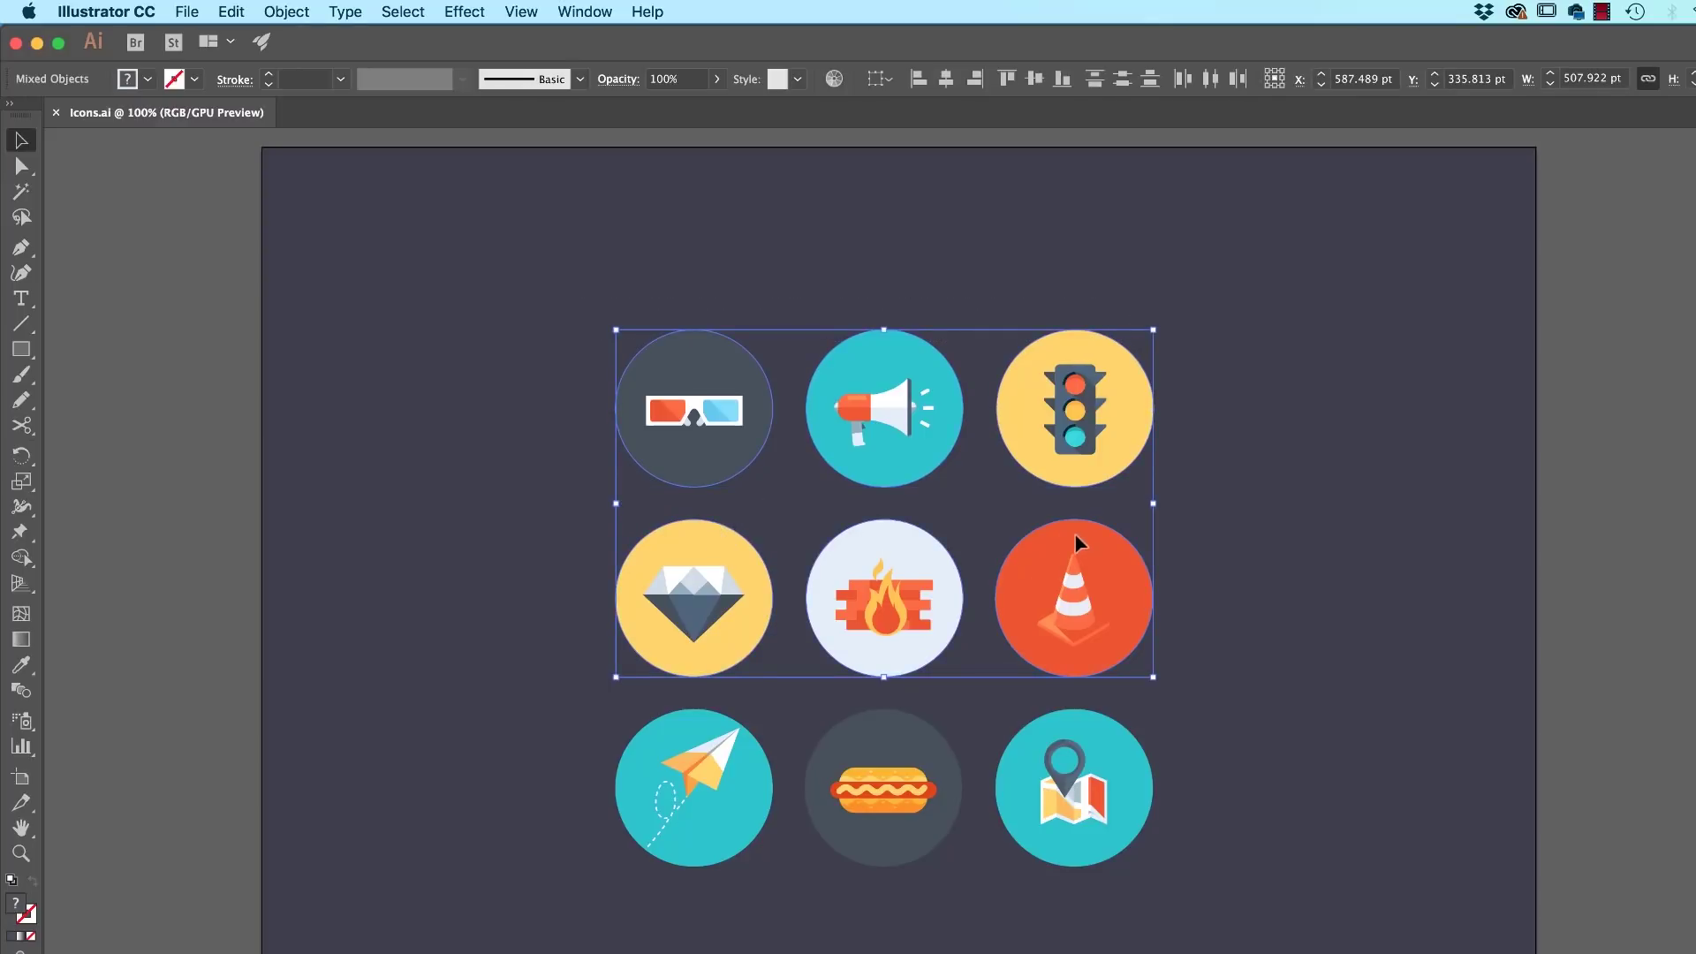
shift+click(706, 729)
shift+click(906, 724)
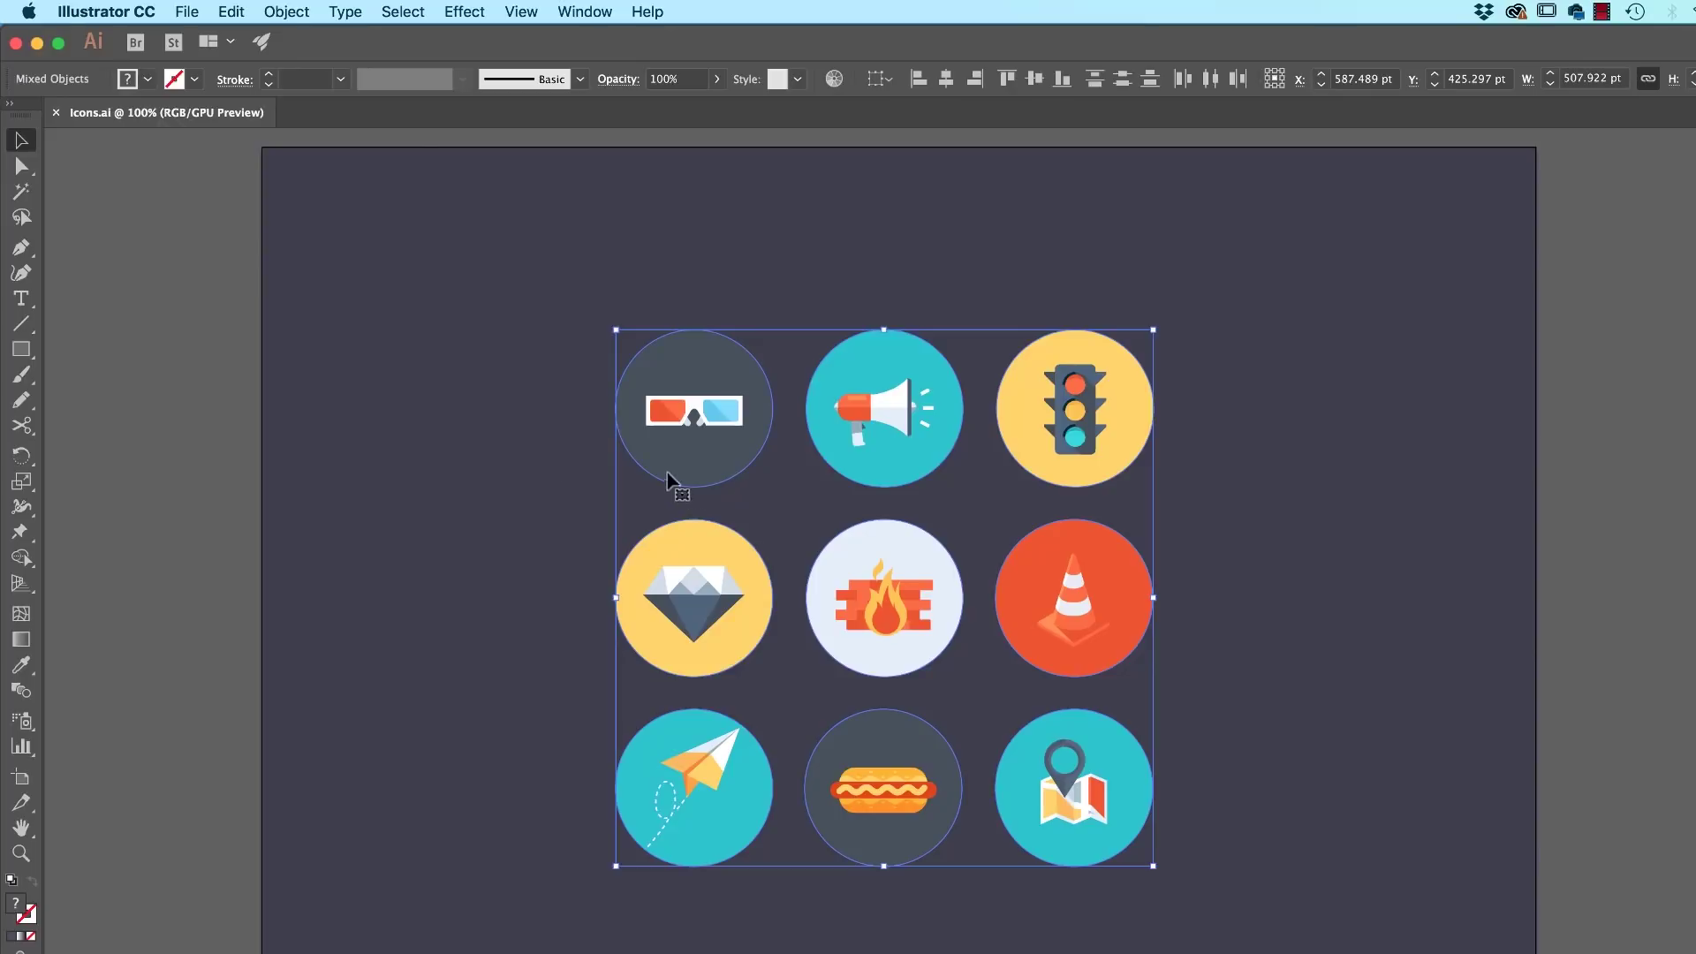
Step: Open Effect > 3D > Extrude & Bevel for the icons with Preview turned on
click(468, 11)
mouse_move(516, 151)
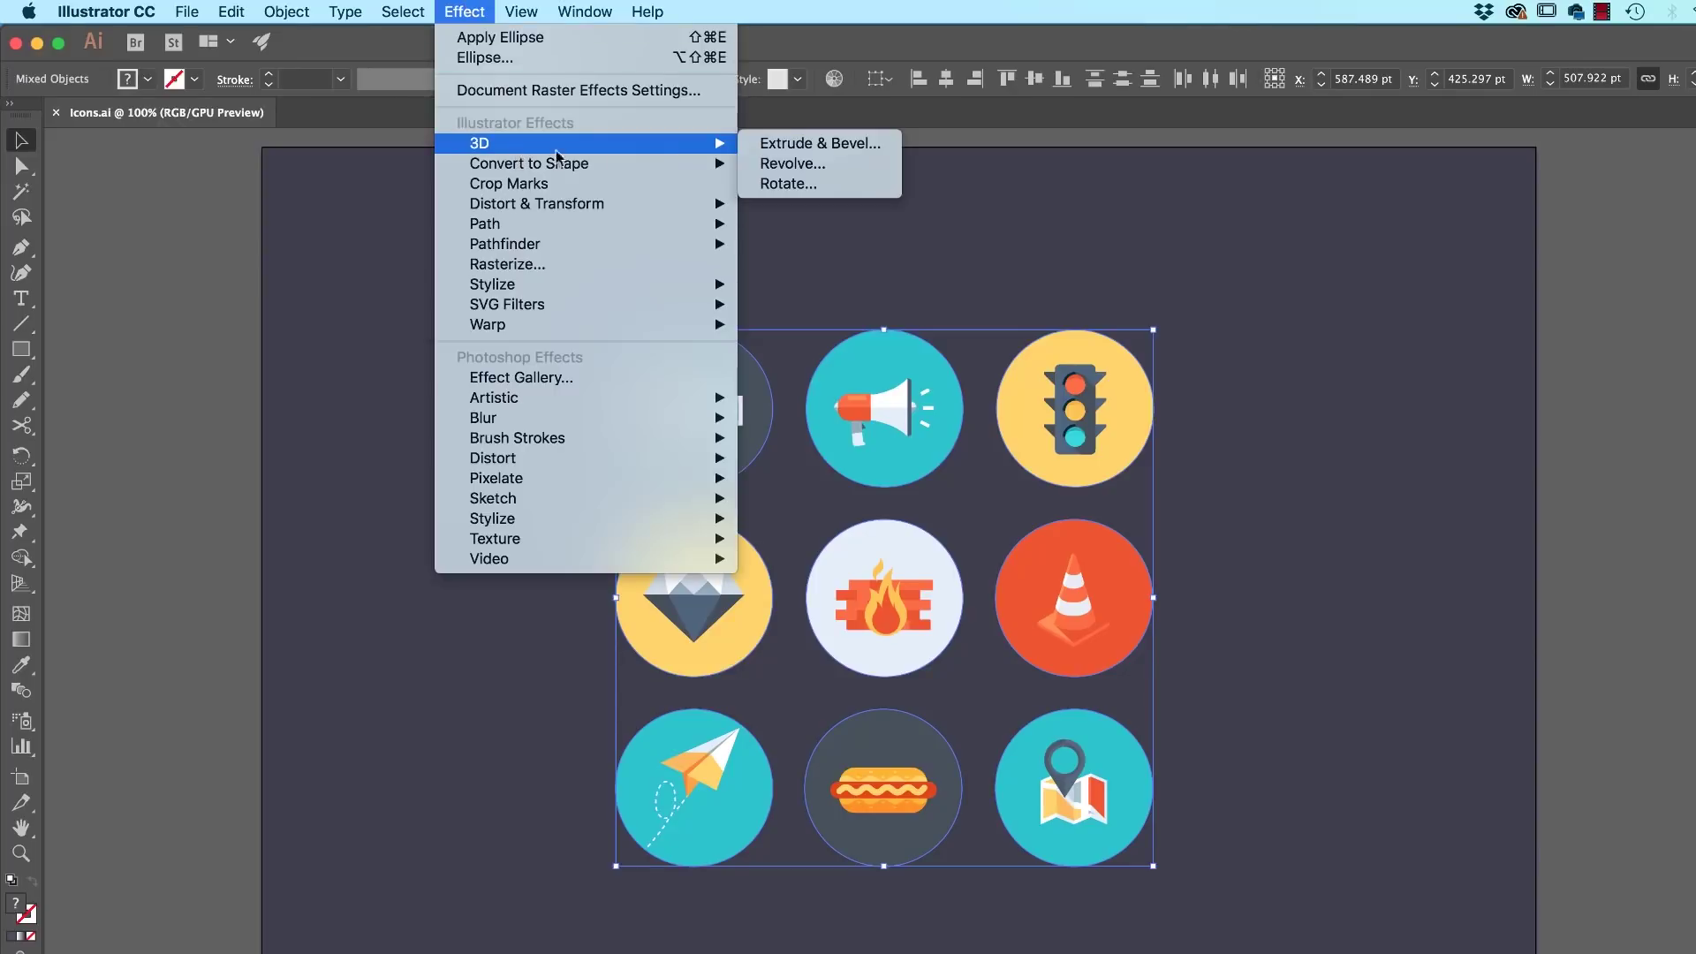
click(781, 144)
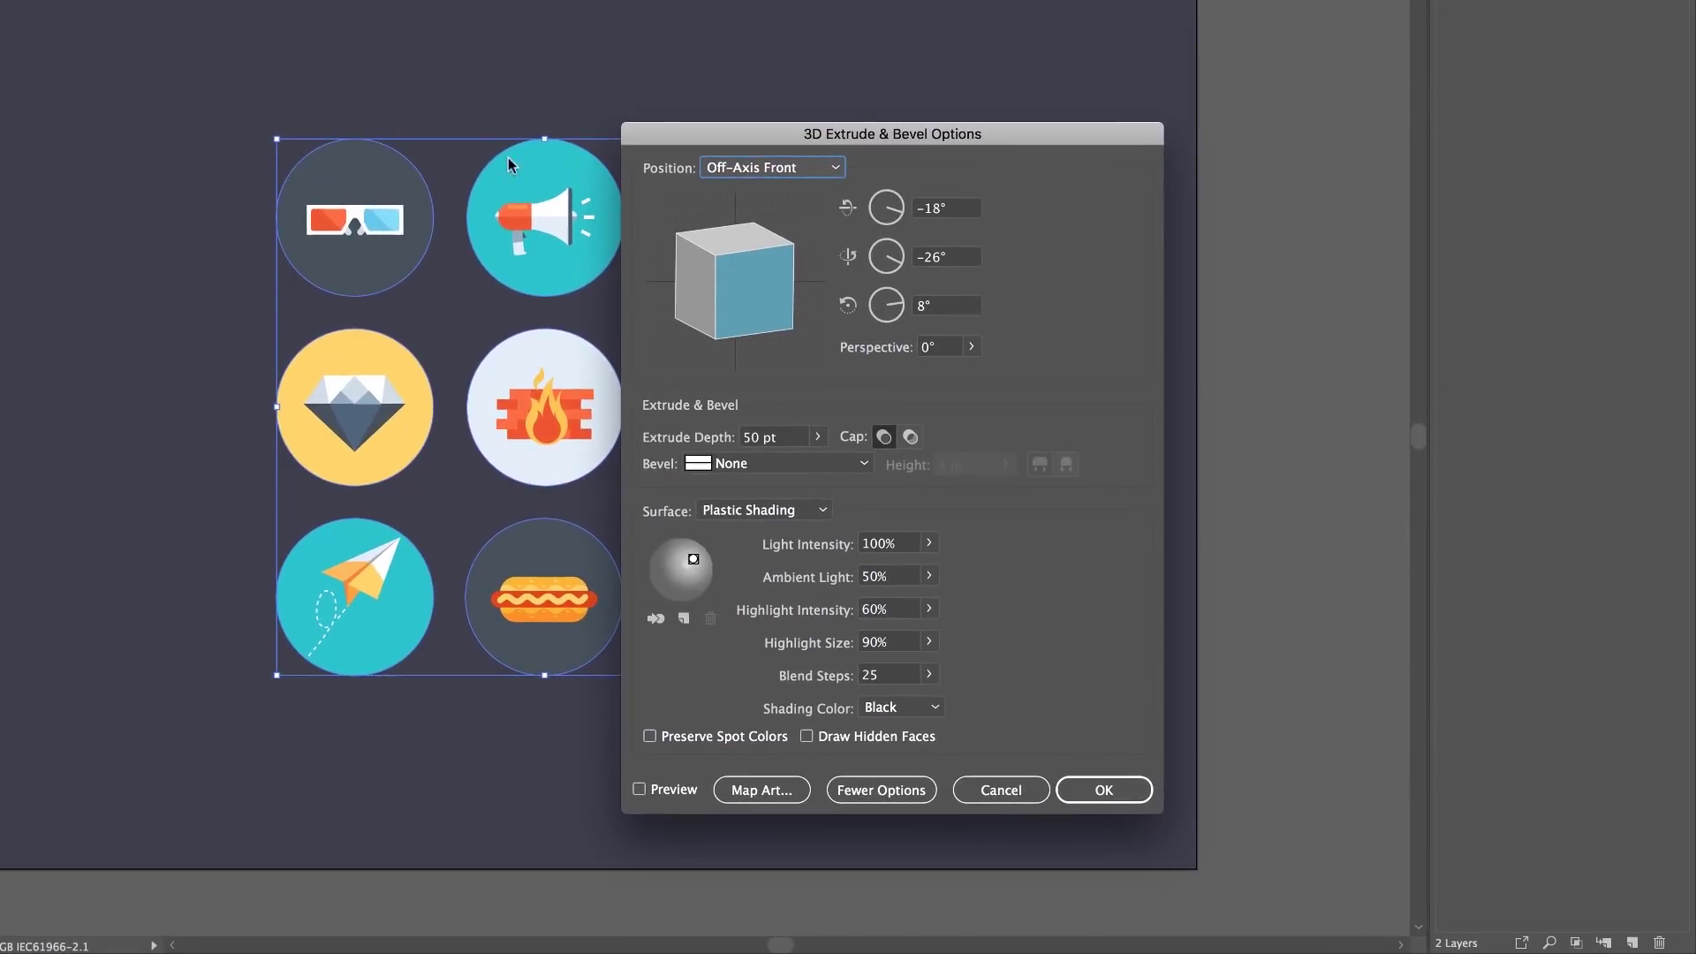
click(639, 789)
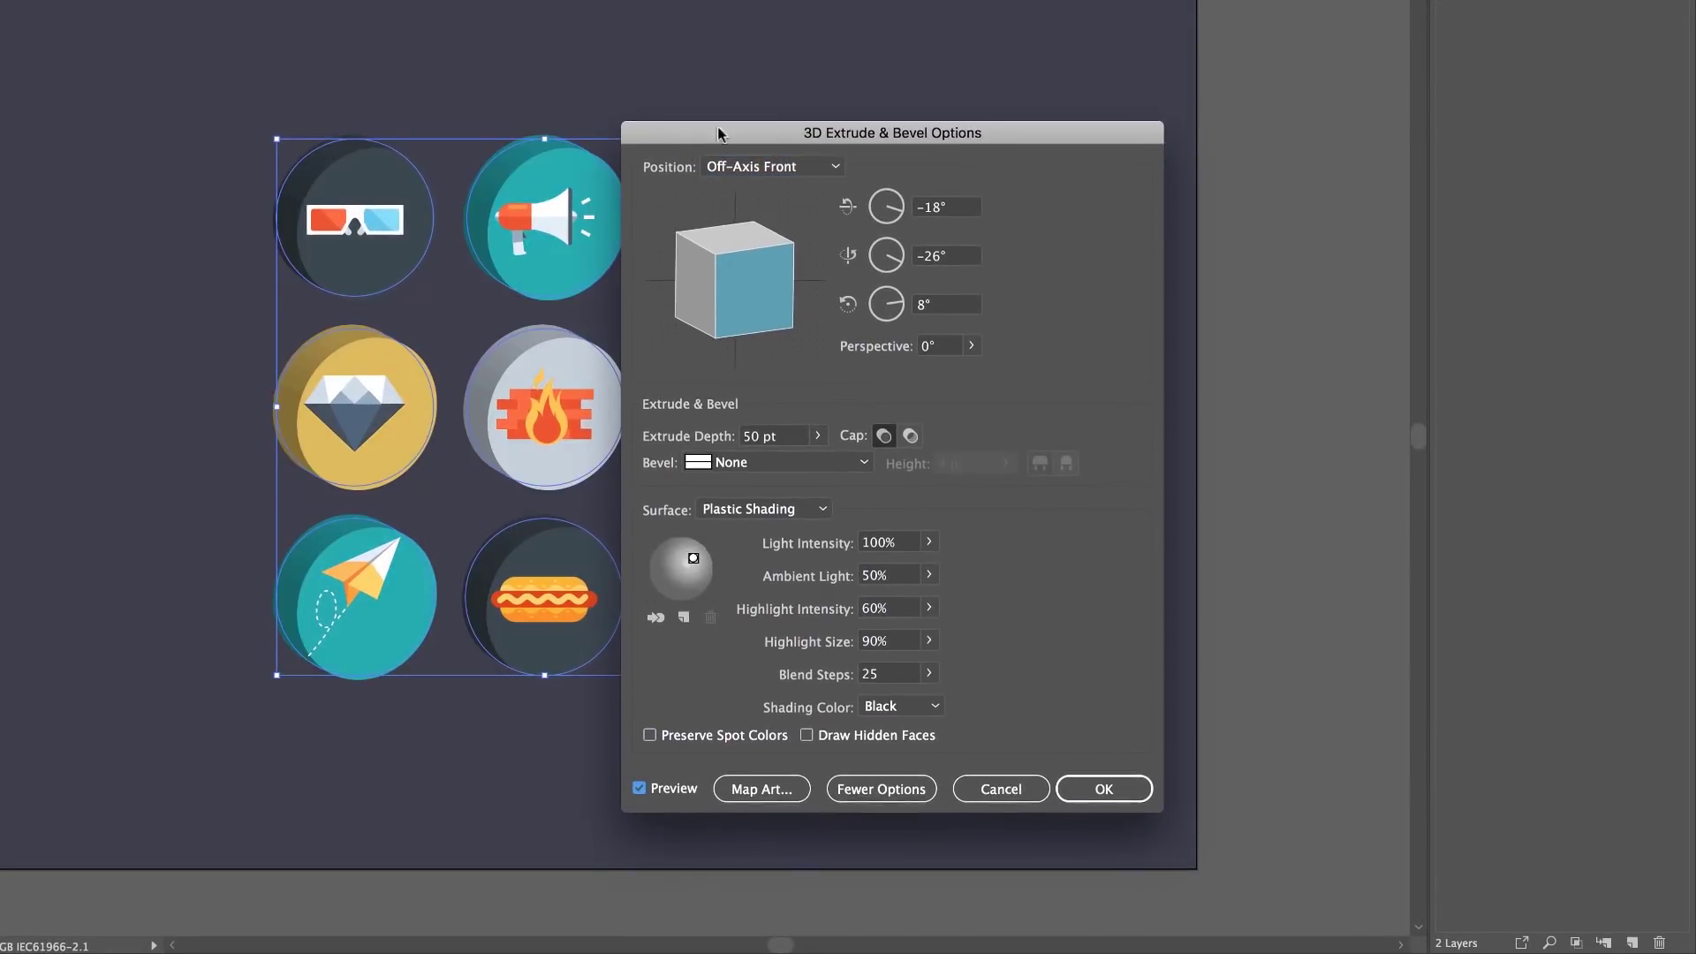
Step: Move the dialog aside and rotate the preview cube to 51°, −39°, −2°
drag(717, 126, 1039, 115)
mouse_move(1061, 257)
mouse_down()
mouse_move(1077, 273)
mouse_move(1037, 263)
mouse_move(1056, 265)
mouse_up()
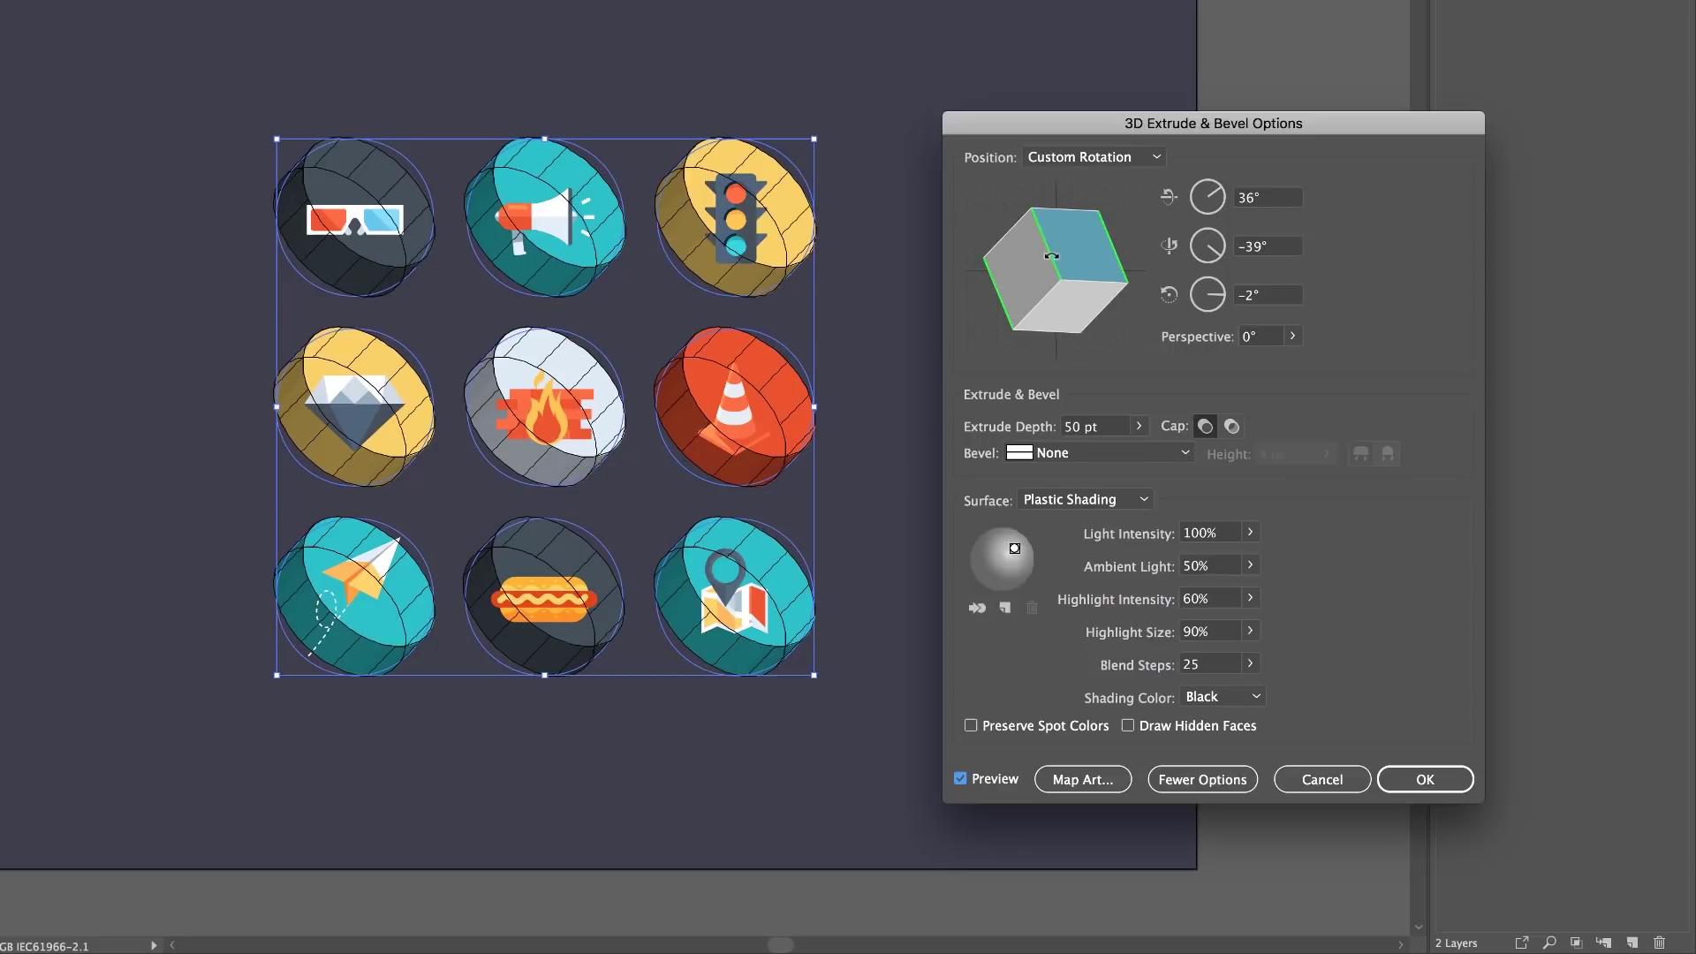
drag(1047, 271, 1034, 271)
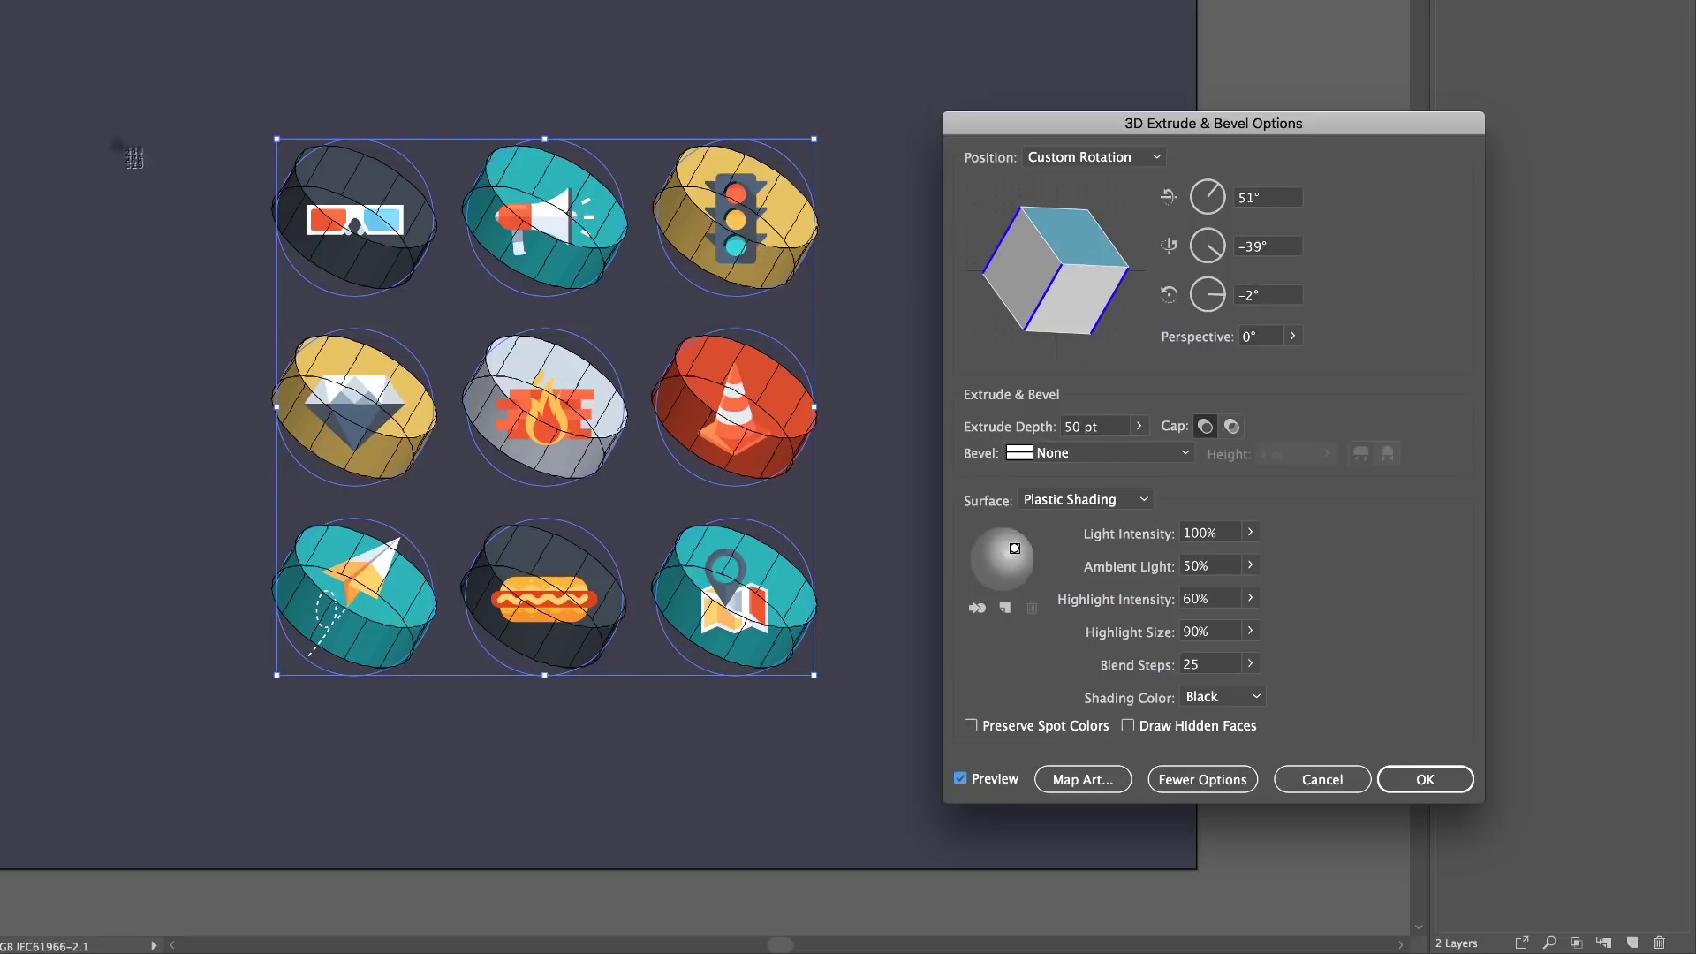
drag(207, 75, 870, 716)
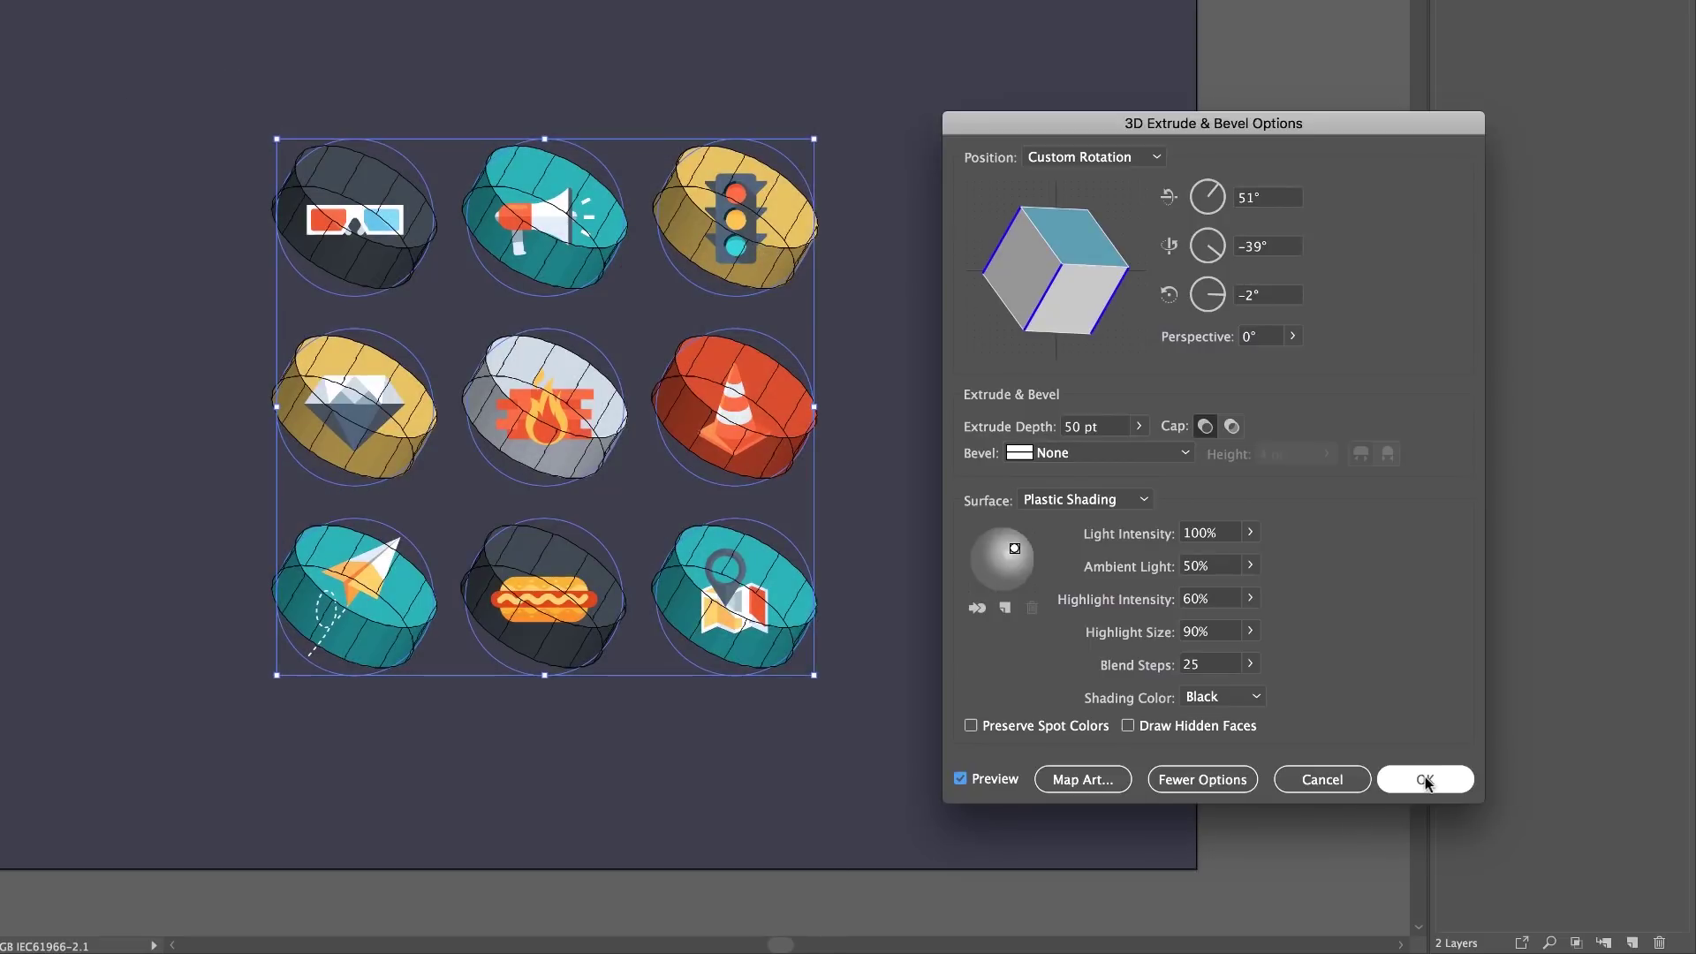
Step: Cancel the 3D effect and group the circles and icons with Cmd+G
click(1361, 780)
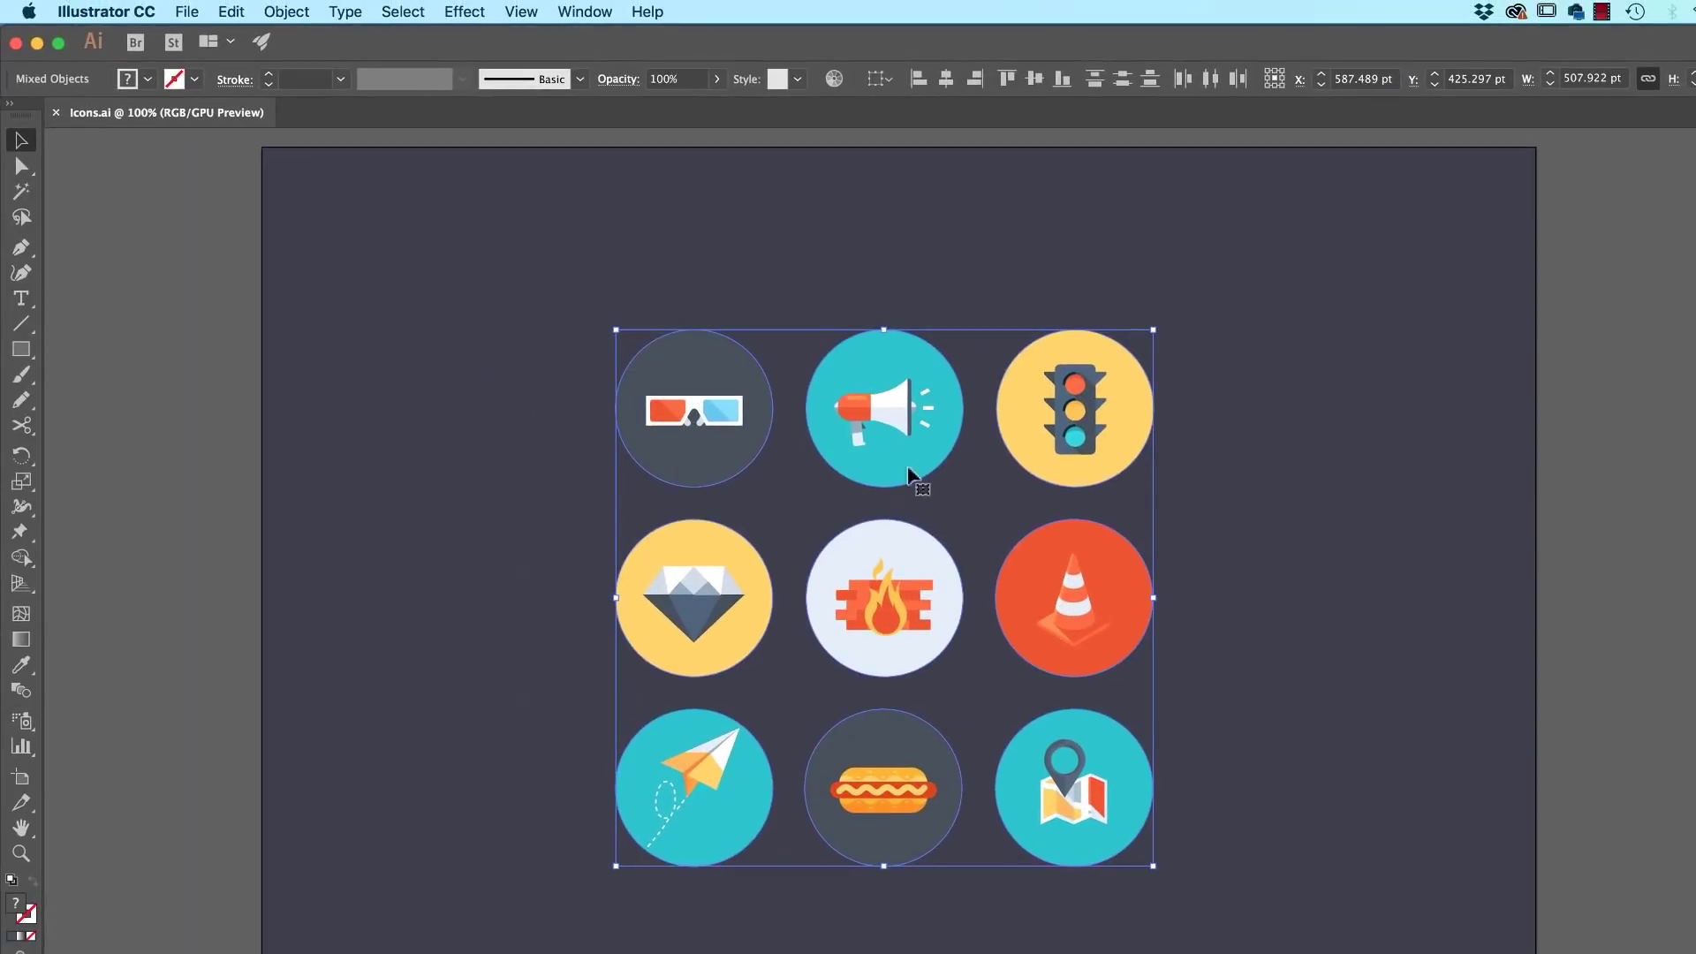
key(super+g)
click(485, 13)
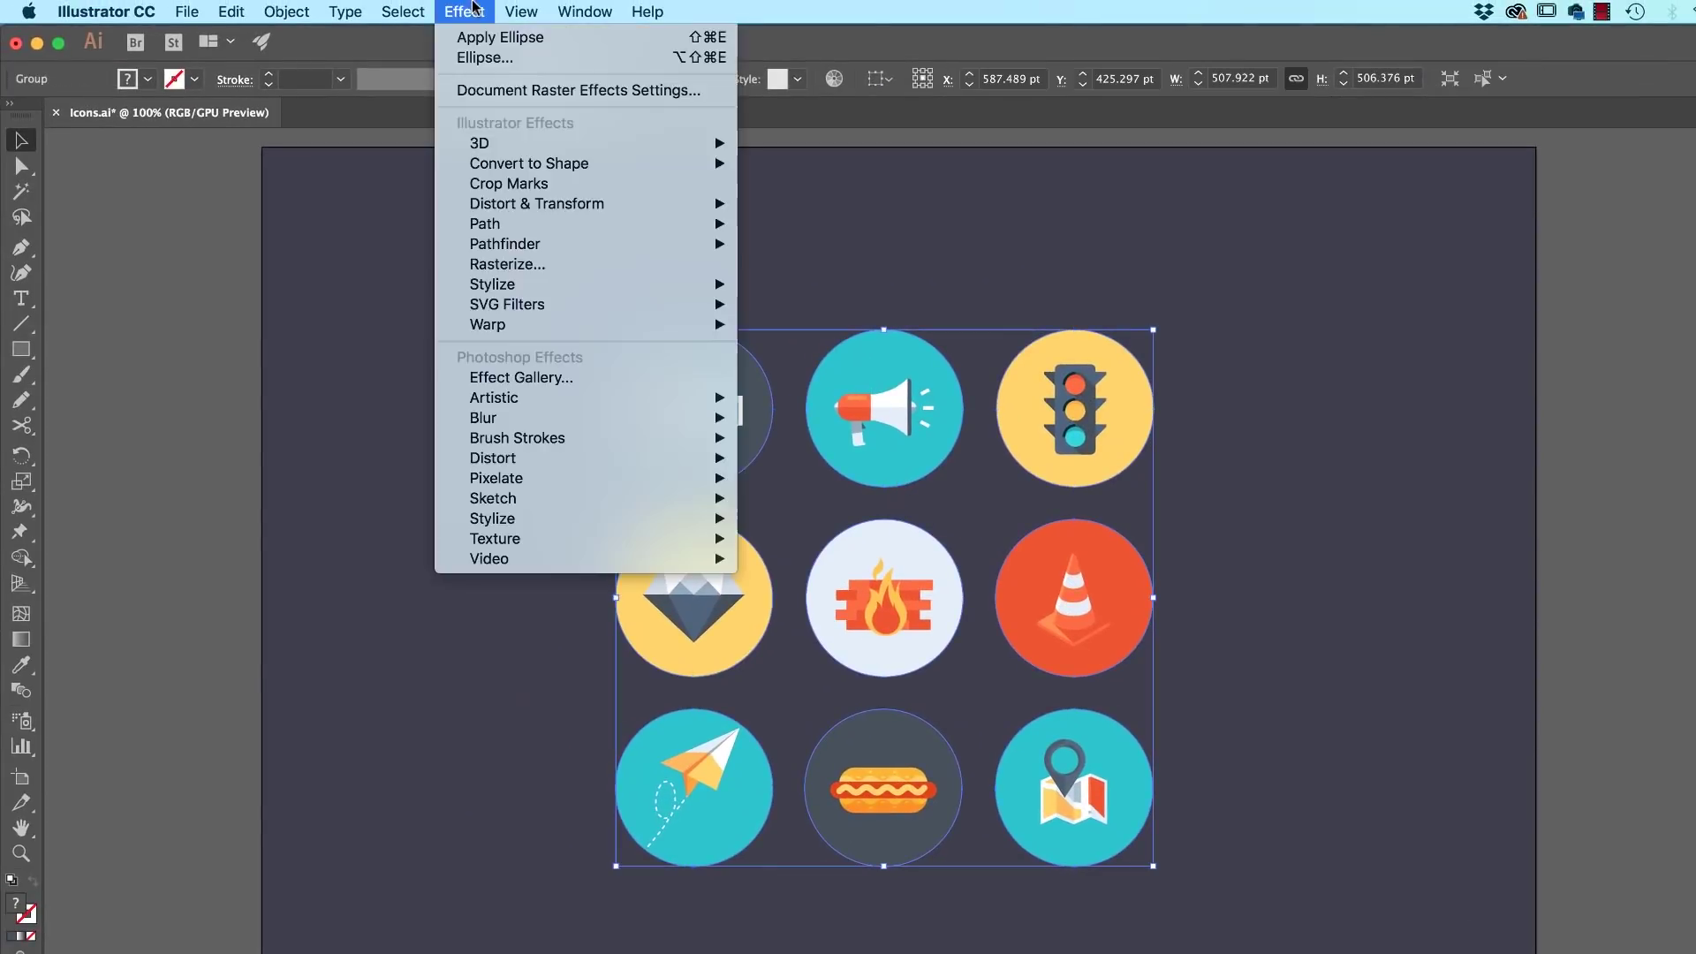
key(Escape)
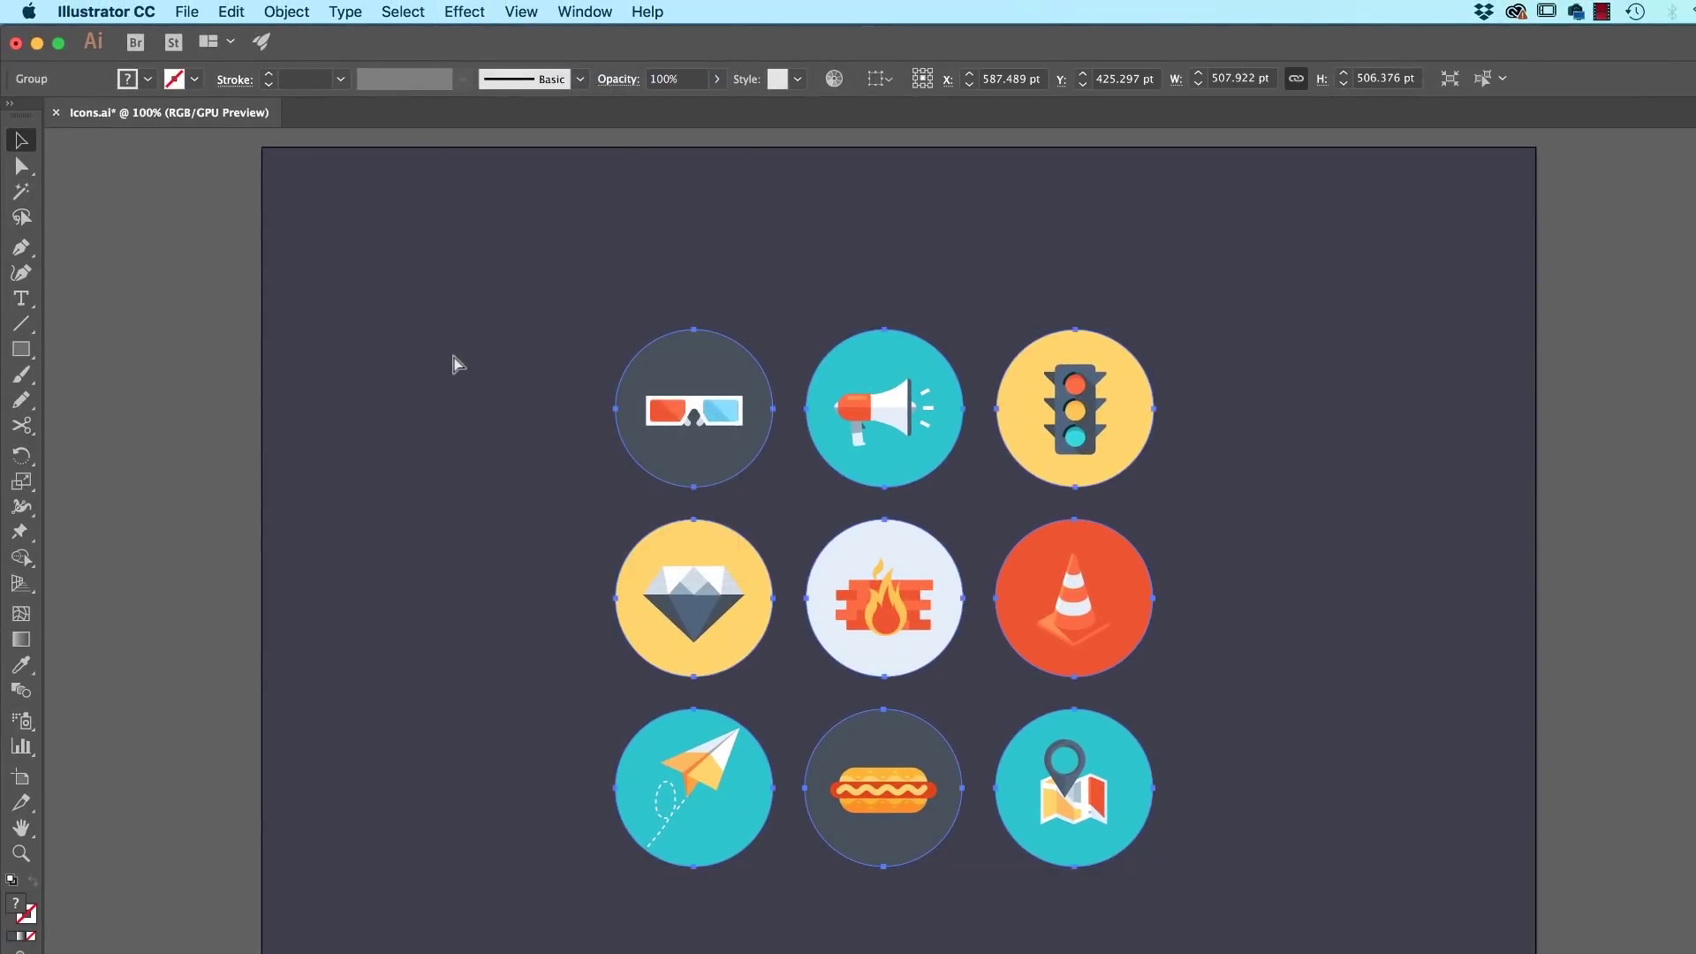
Step: Place the newest screenshot from Screenshots left of the artboard, then select the icon group
key(shift+super+p)
click(687, 252)
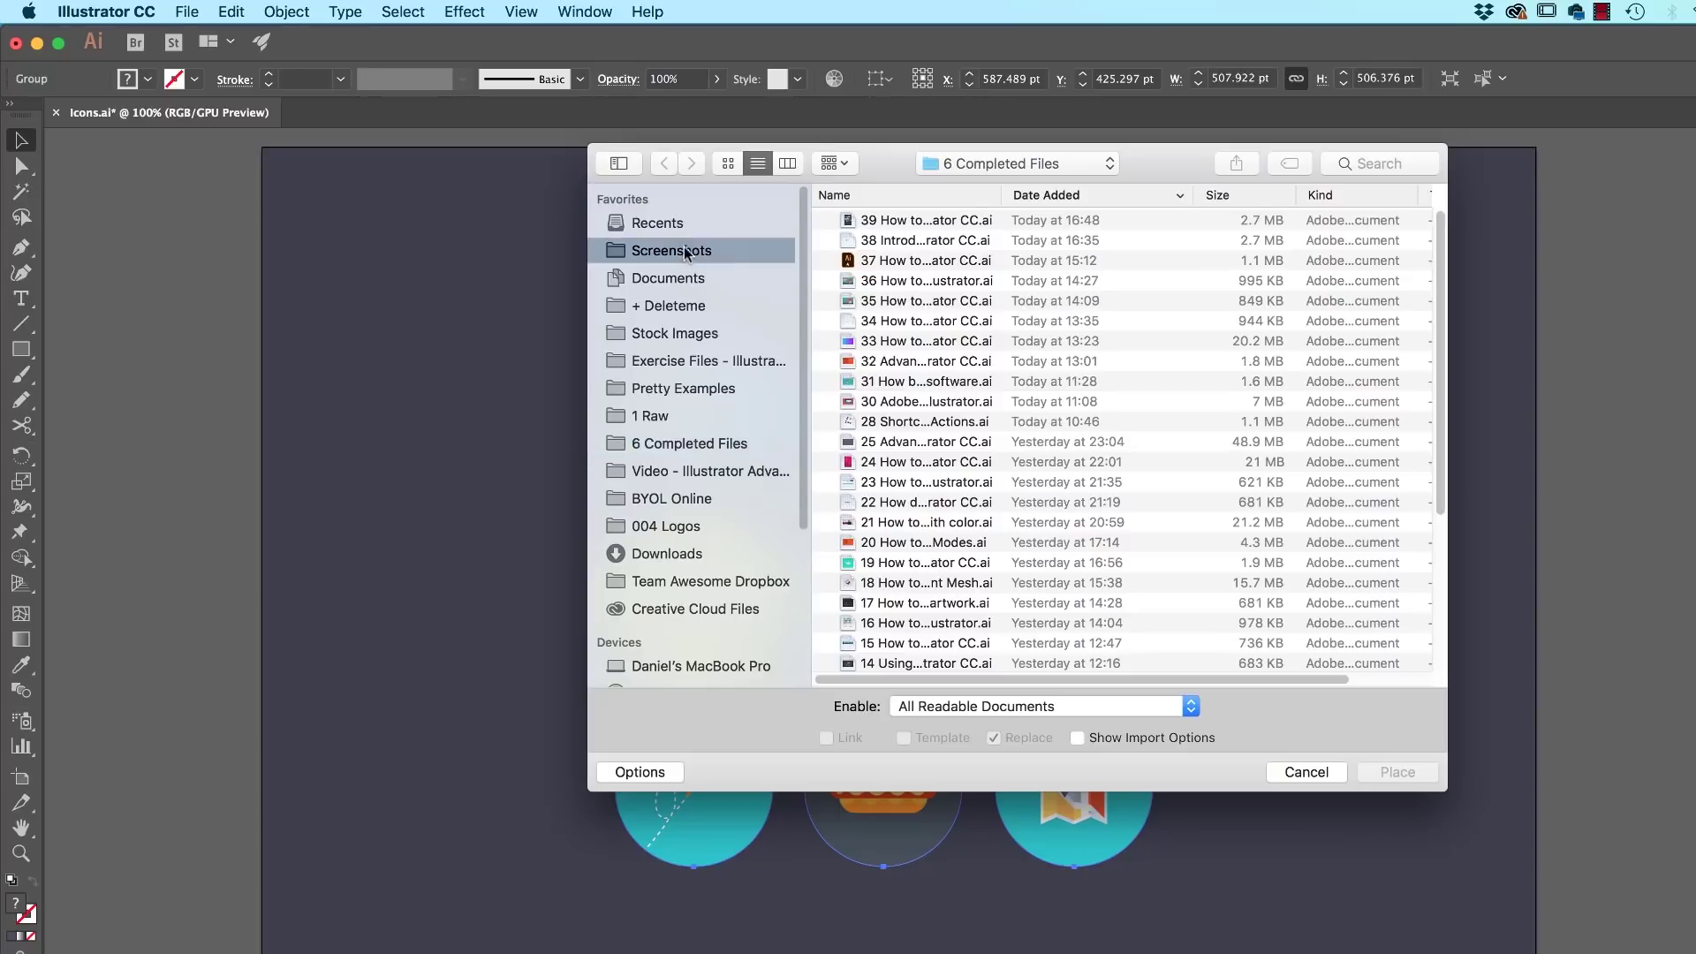
click(892, 220)
click(1398, 772)
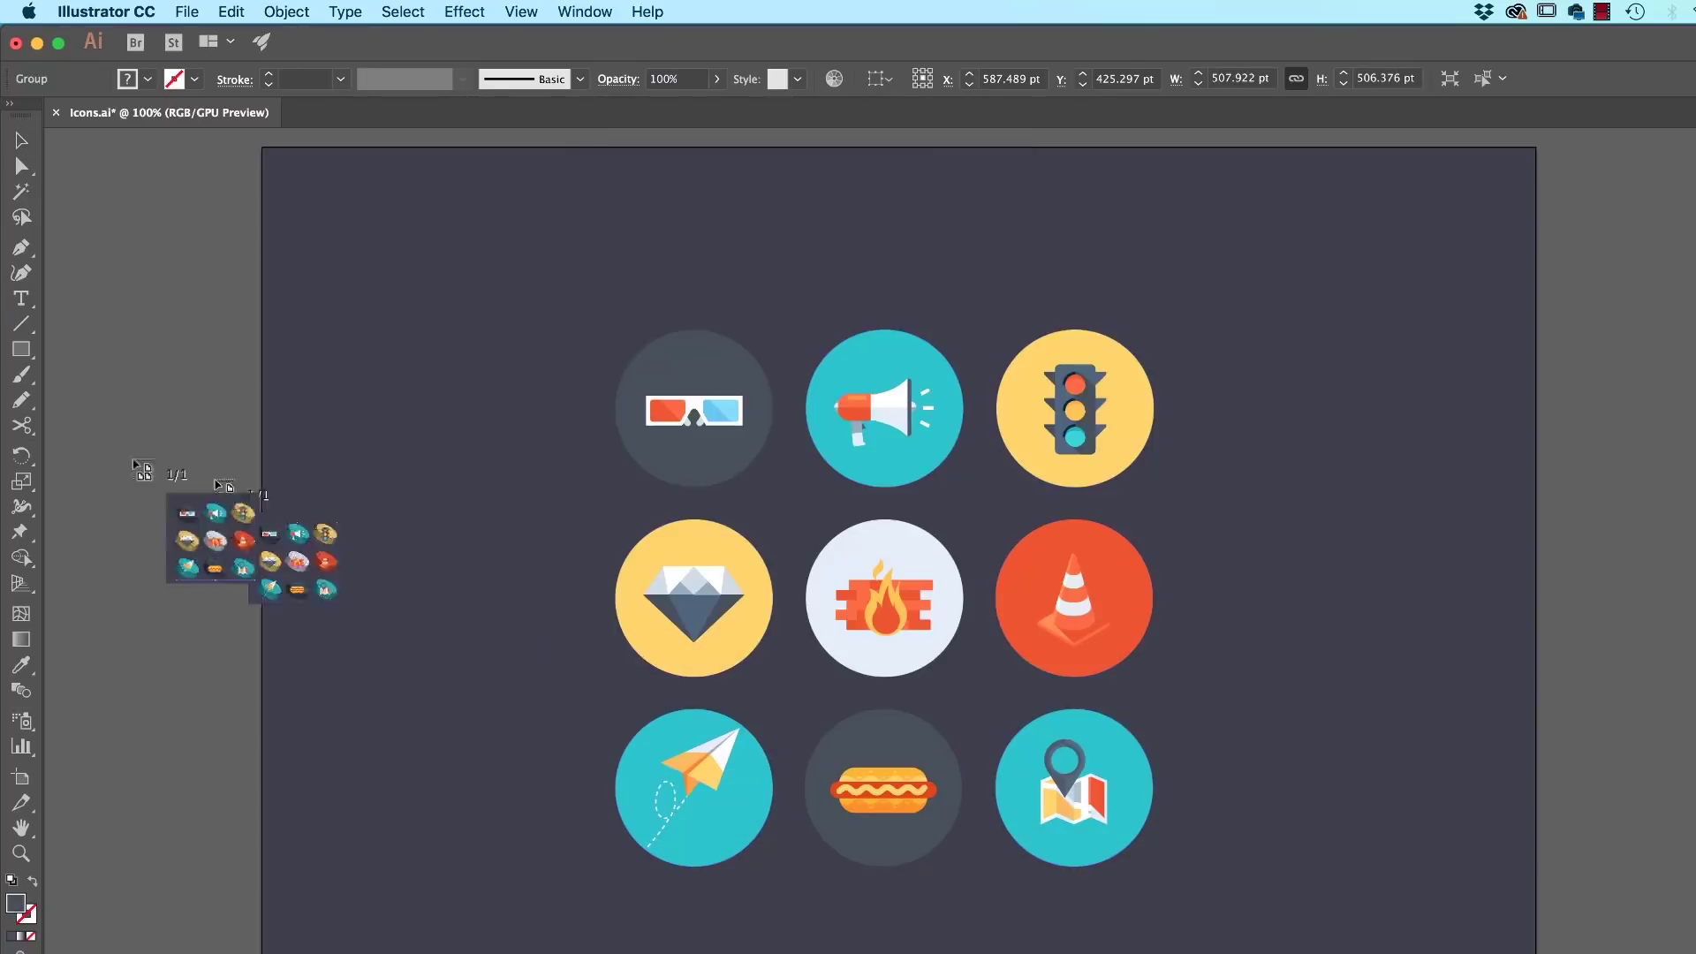
drag(137, 268, 594, 711)
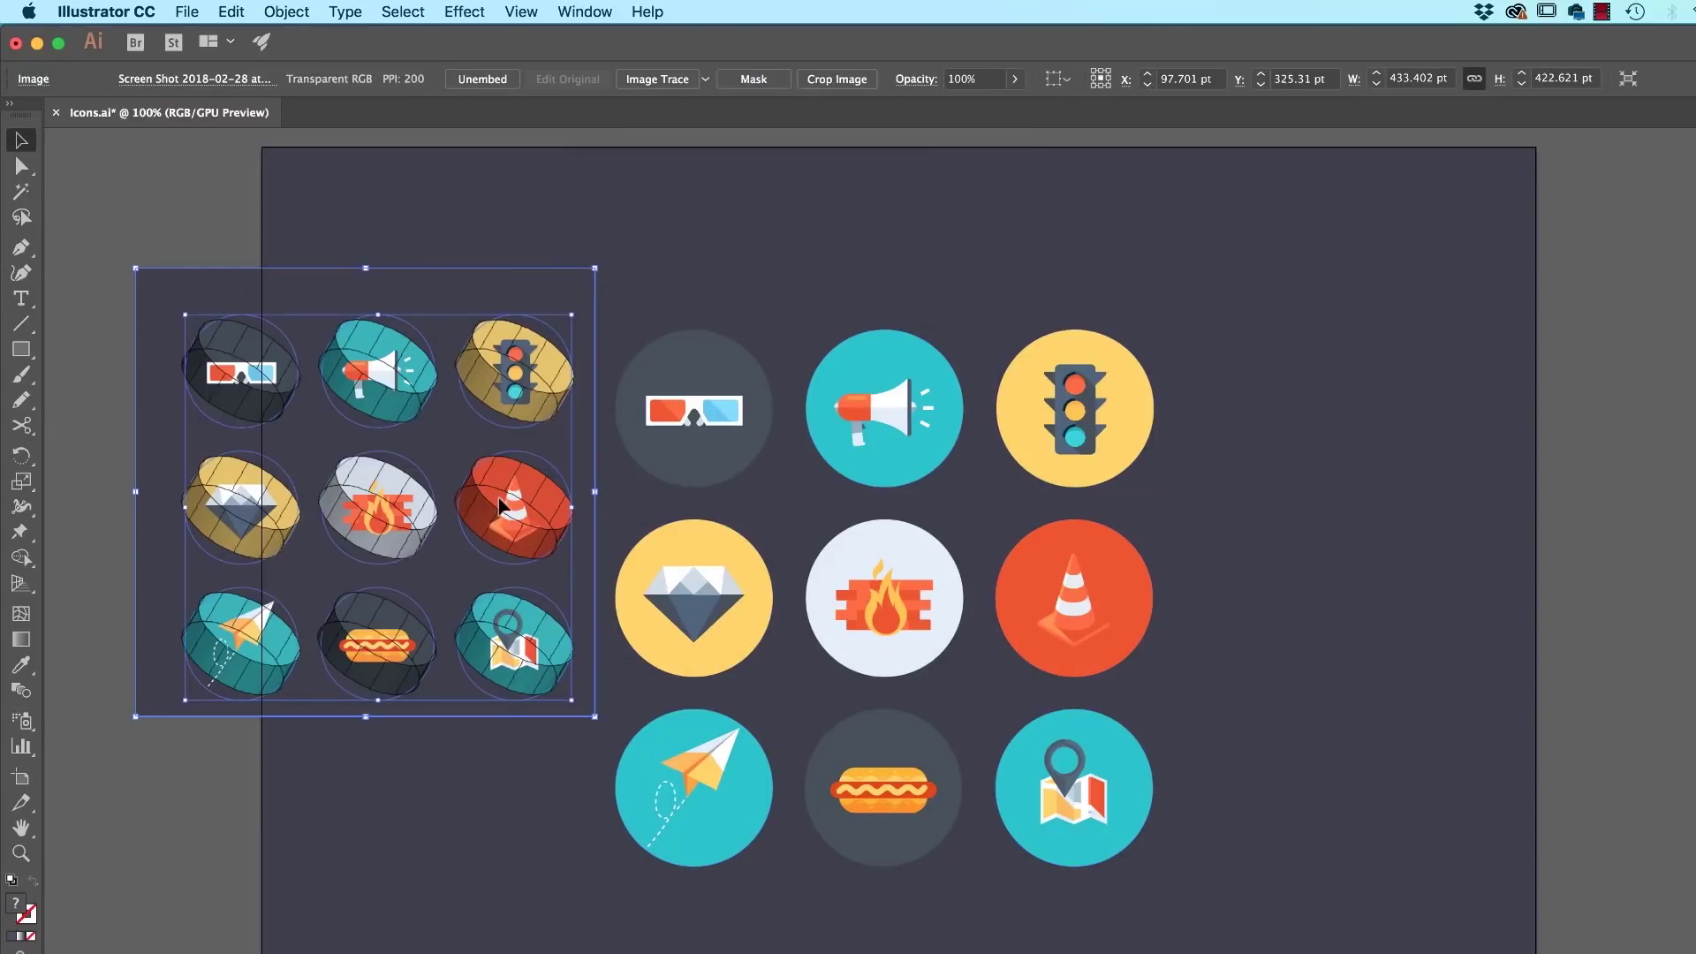
drag(1269, 310, 1169, 493)
click(1025, 352)
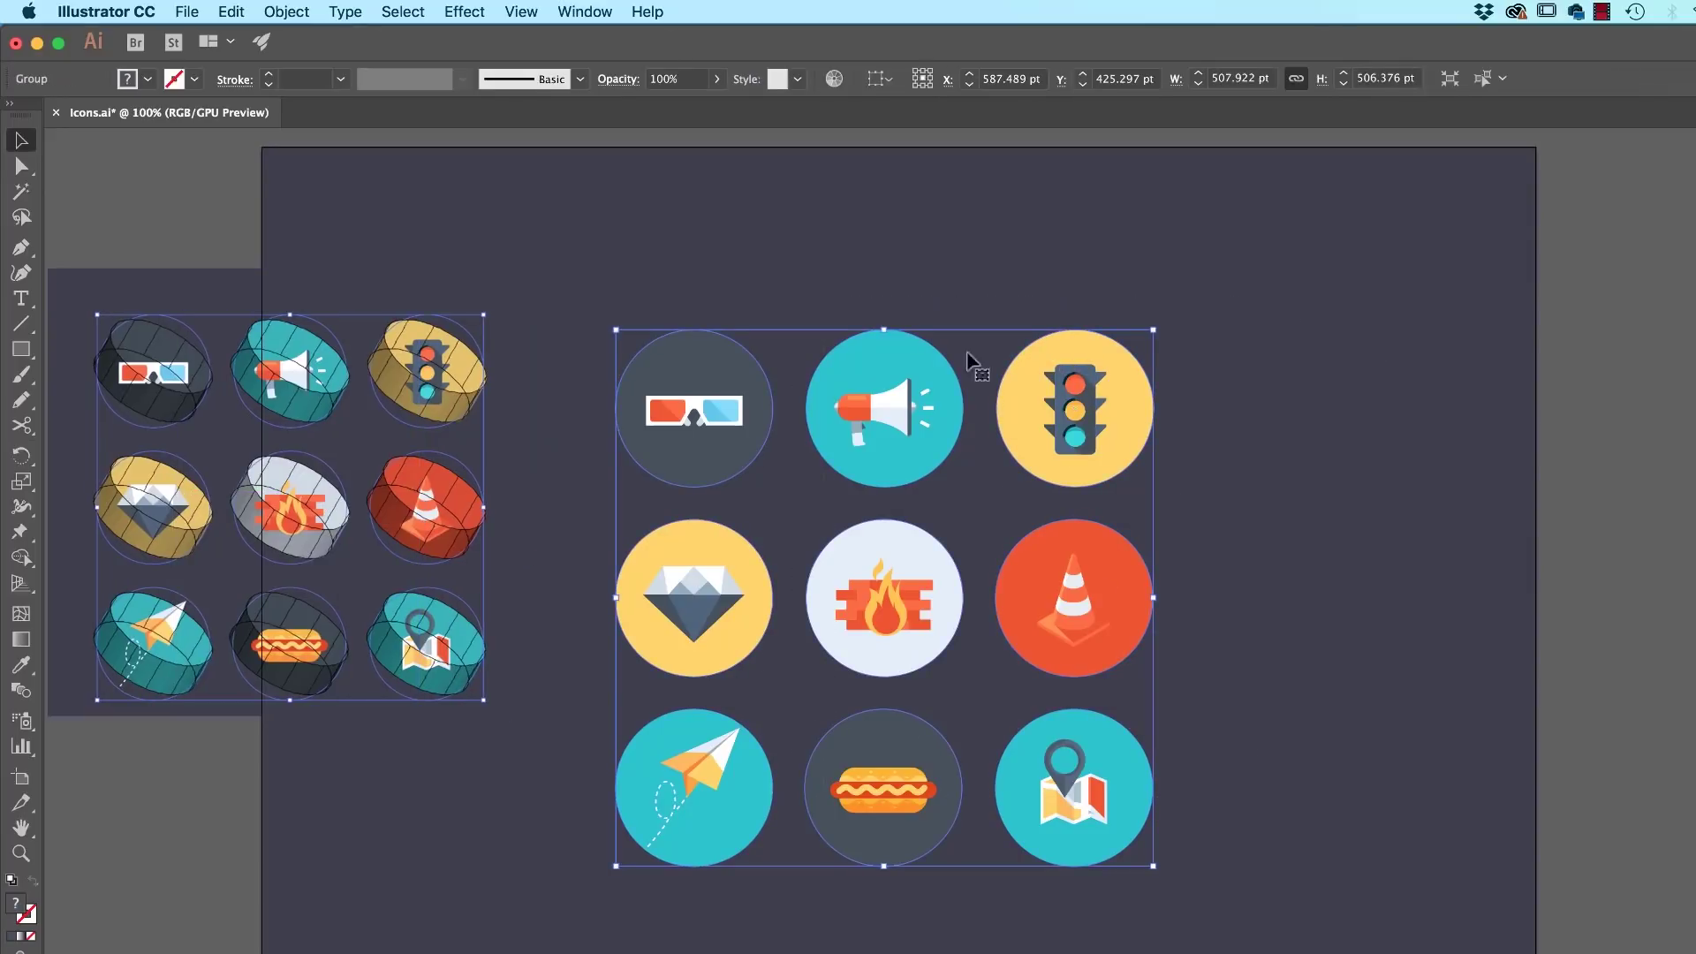
Step: Preview the grouped icons in 3D Extrude & Bevel, rotated to 36°, −35°, 18°
click(464, 12)
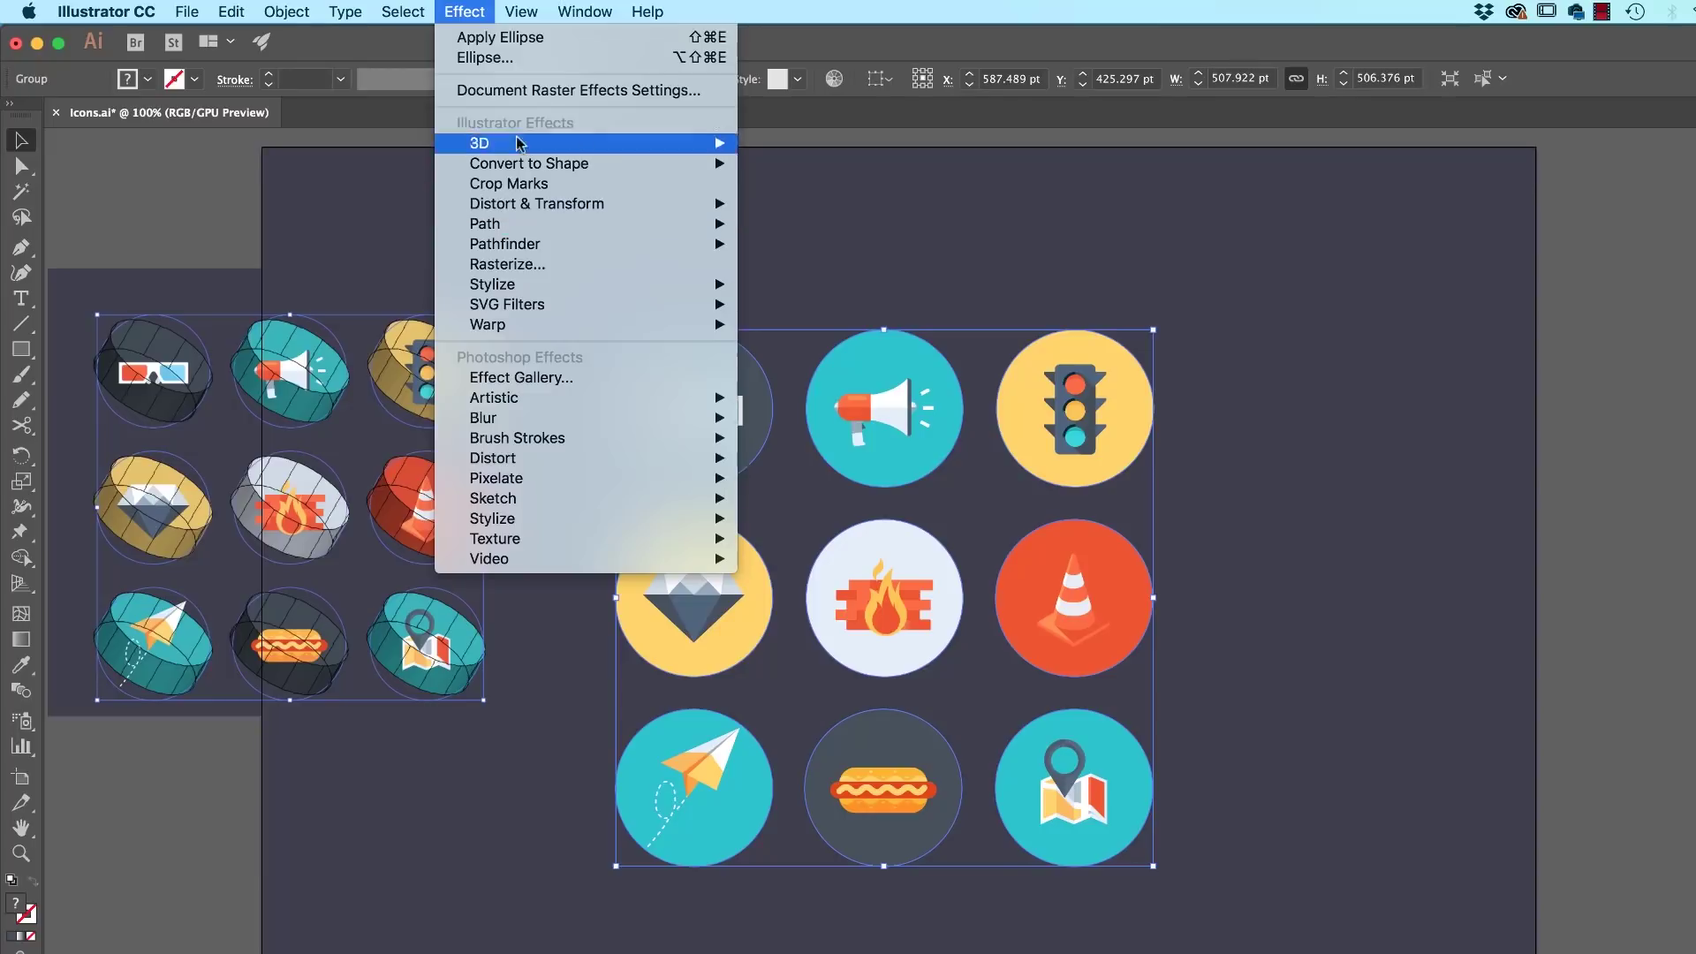
mouse_move(521, 145)
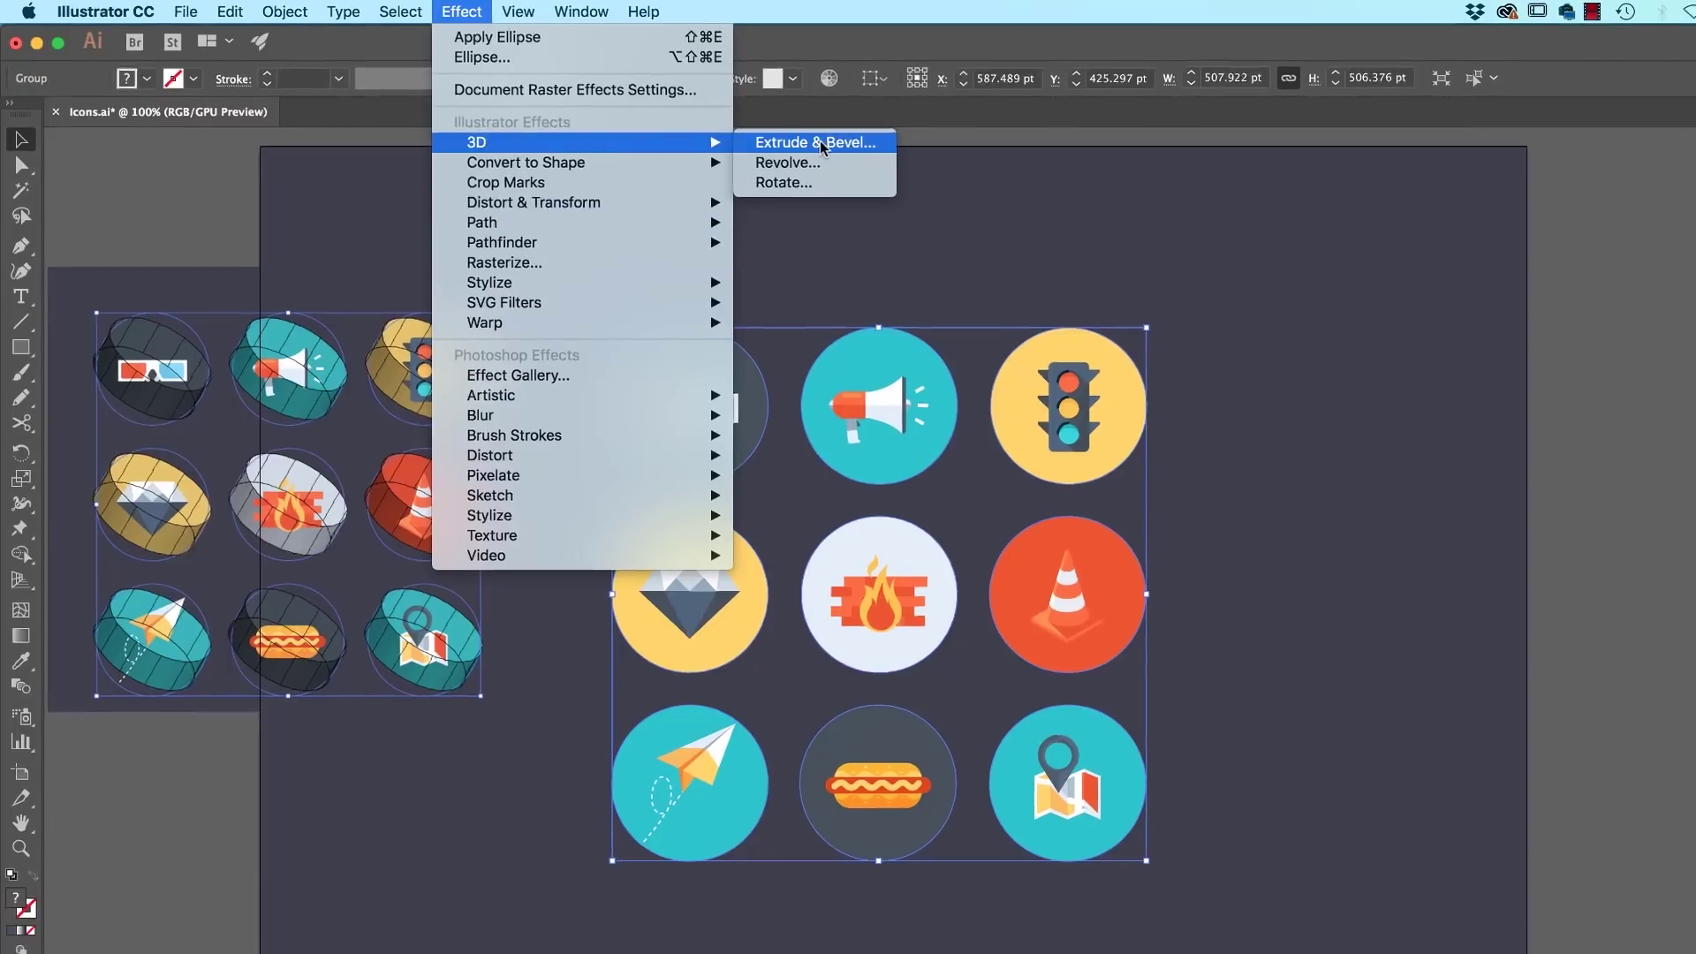
click(823, 143)
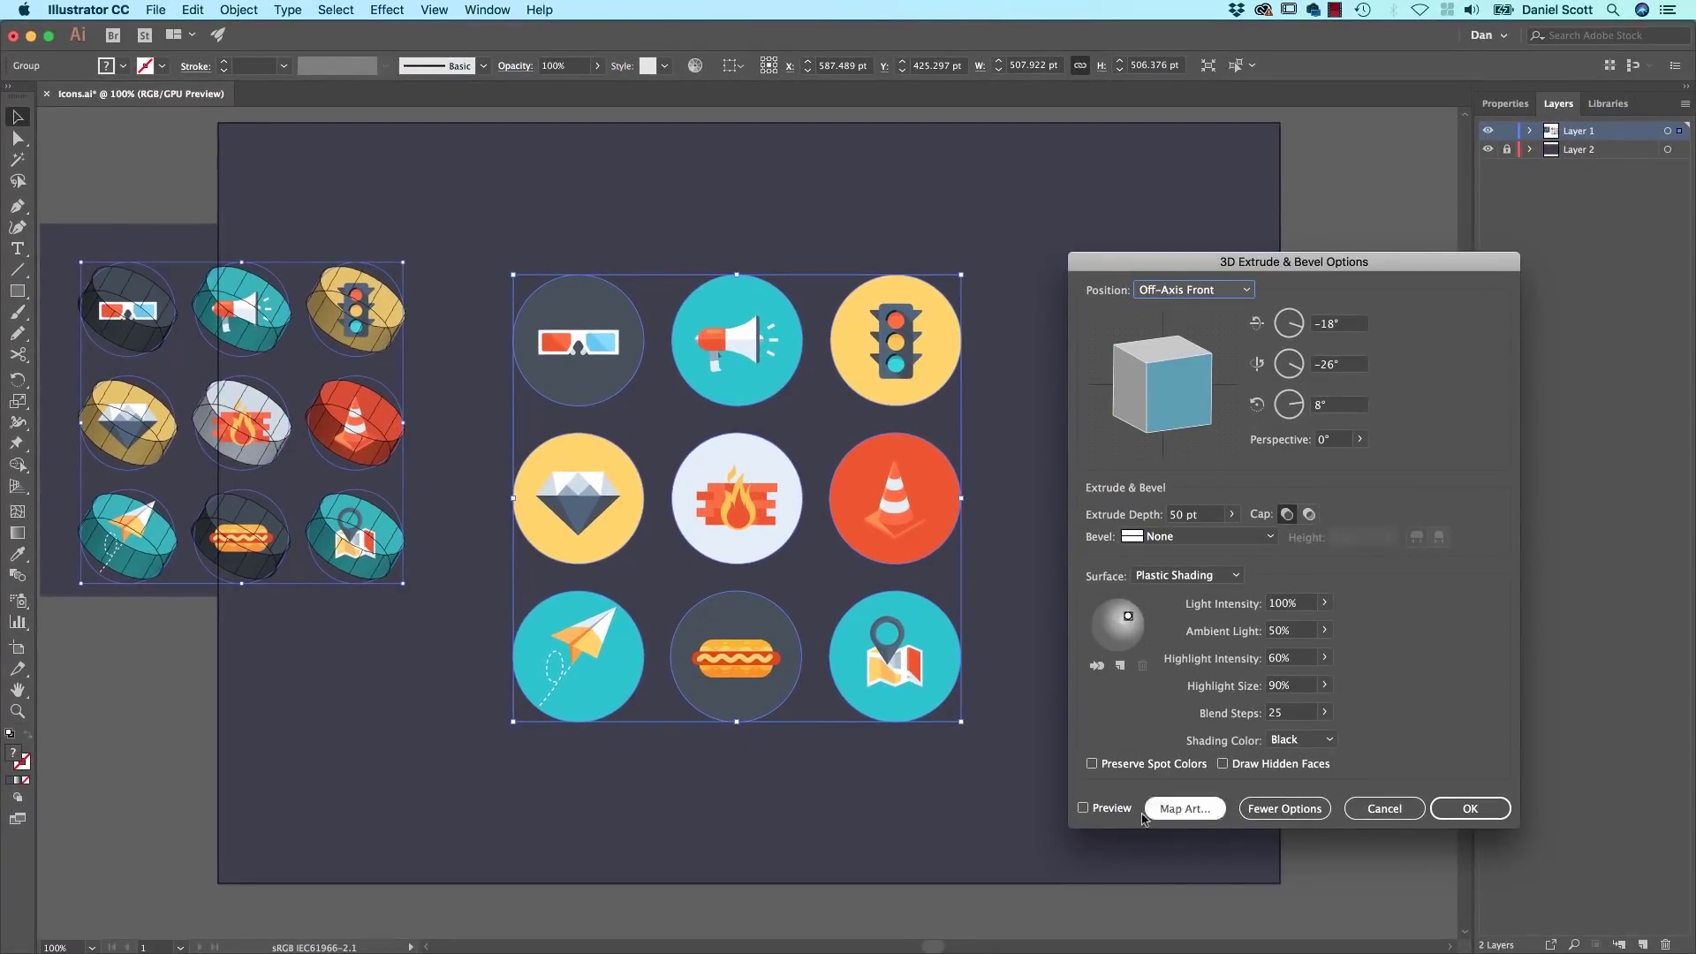
click(1109, 808)
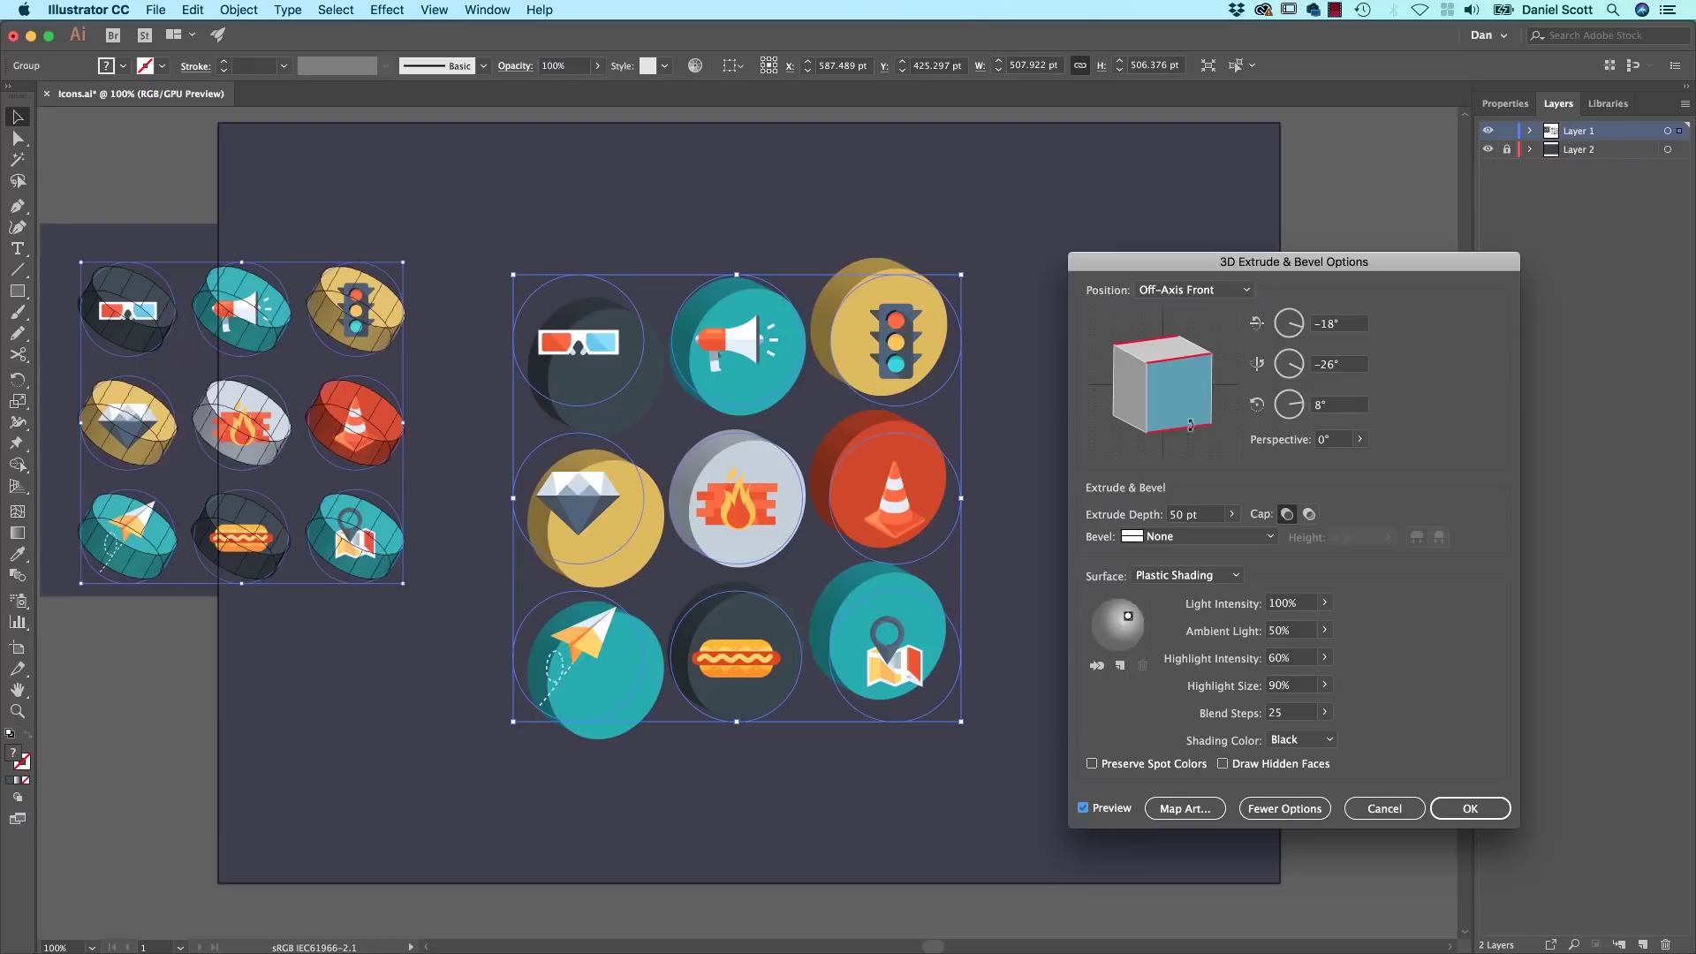
drag(1179, 432, 1176, 391)
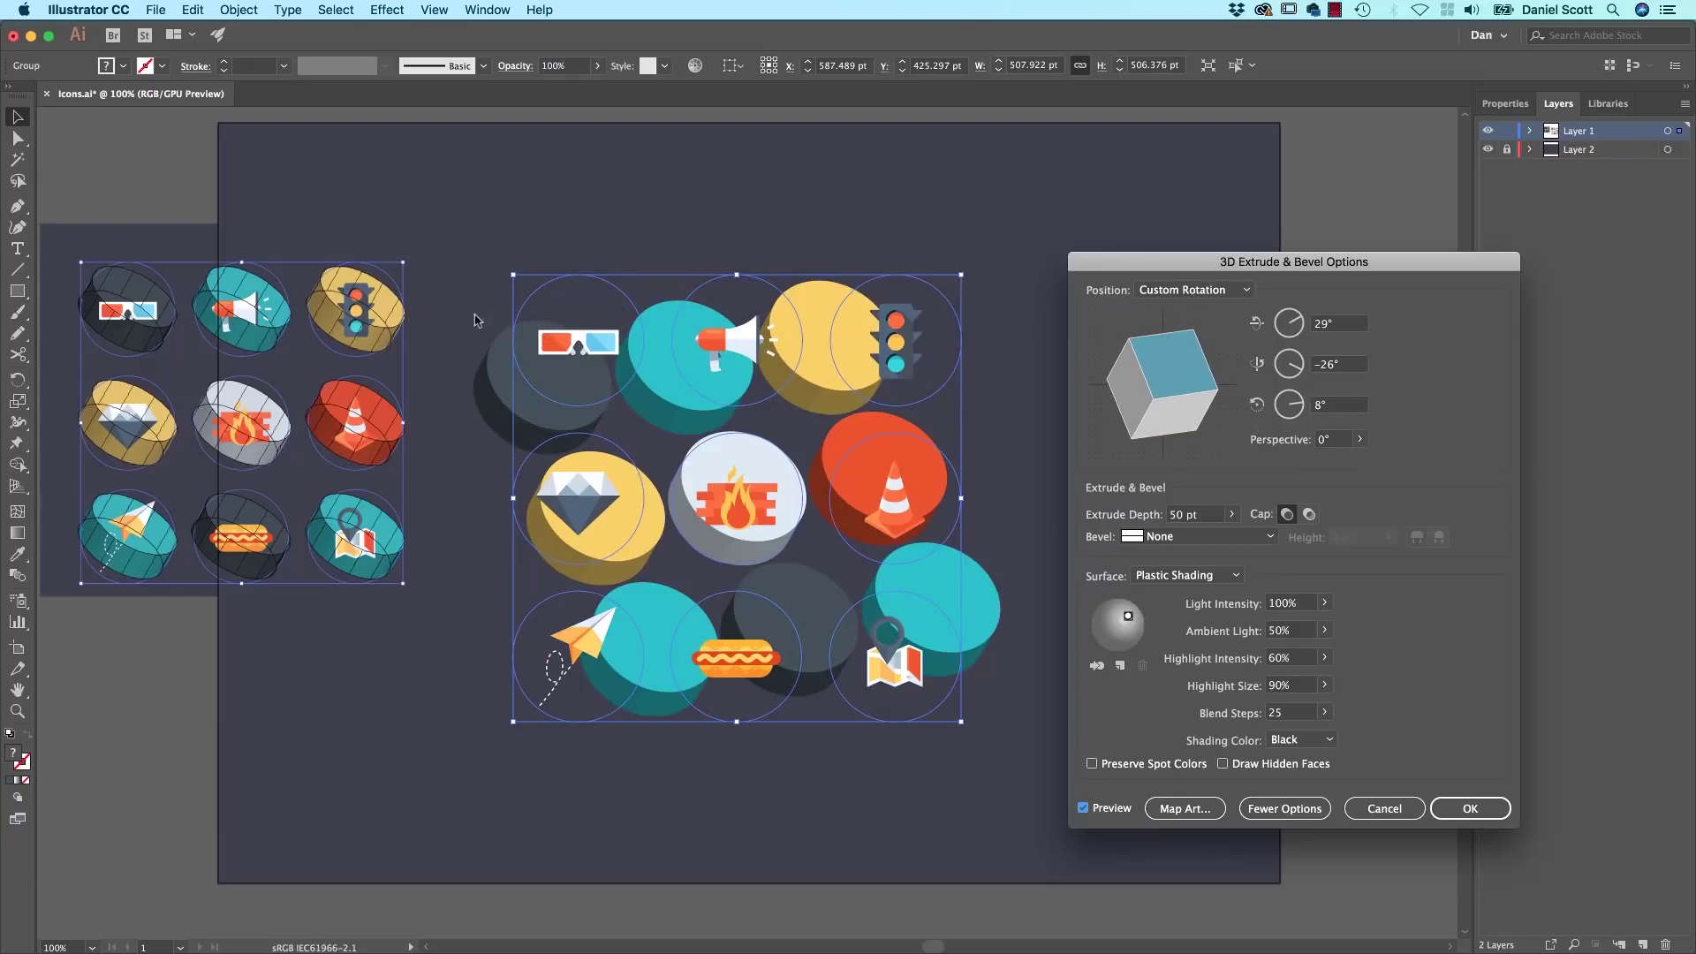
drag(1177, 433, 1149, 413)
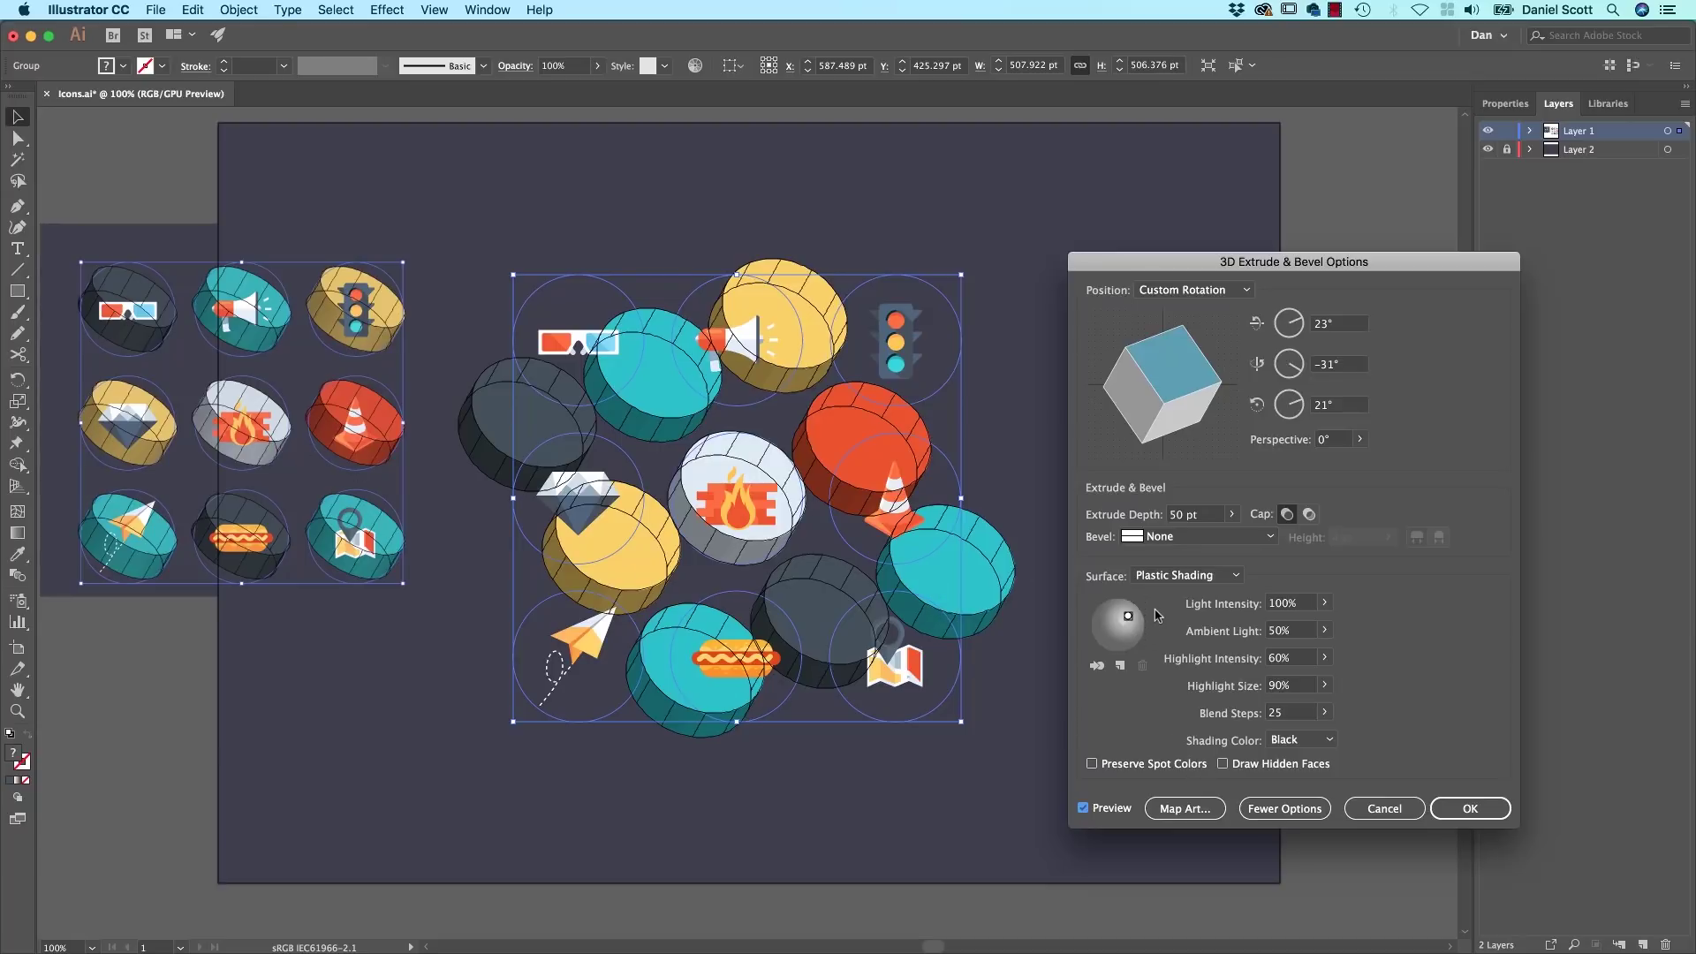
mouse_move(1129, 448)
mouse_down()
mouse_move(1190, 395)
mouse_move(1150, 377)
mouse_up()
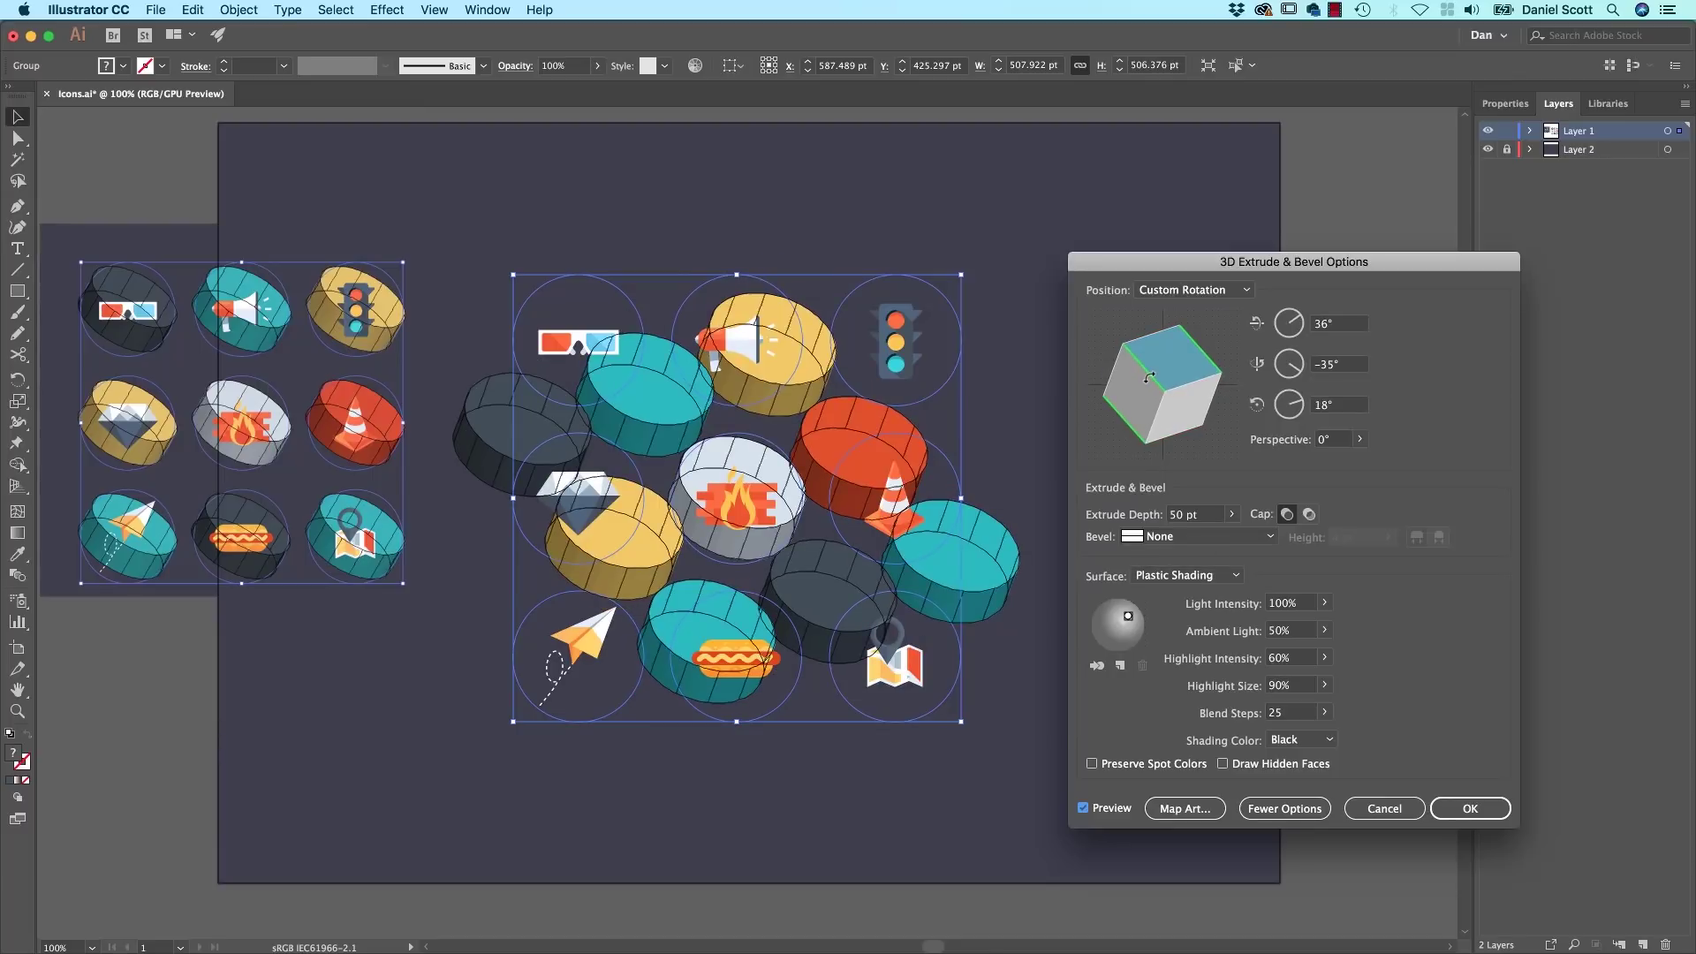
Step: Change the Extrude Depth from 50 pt to 7 pt
click(1165, 523)
text(7)
key(Tab)
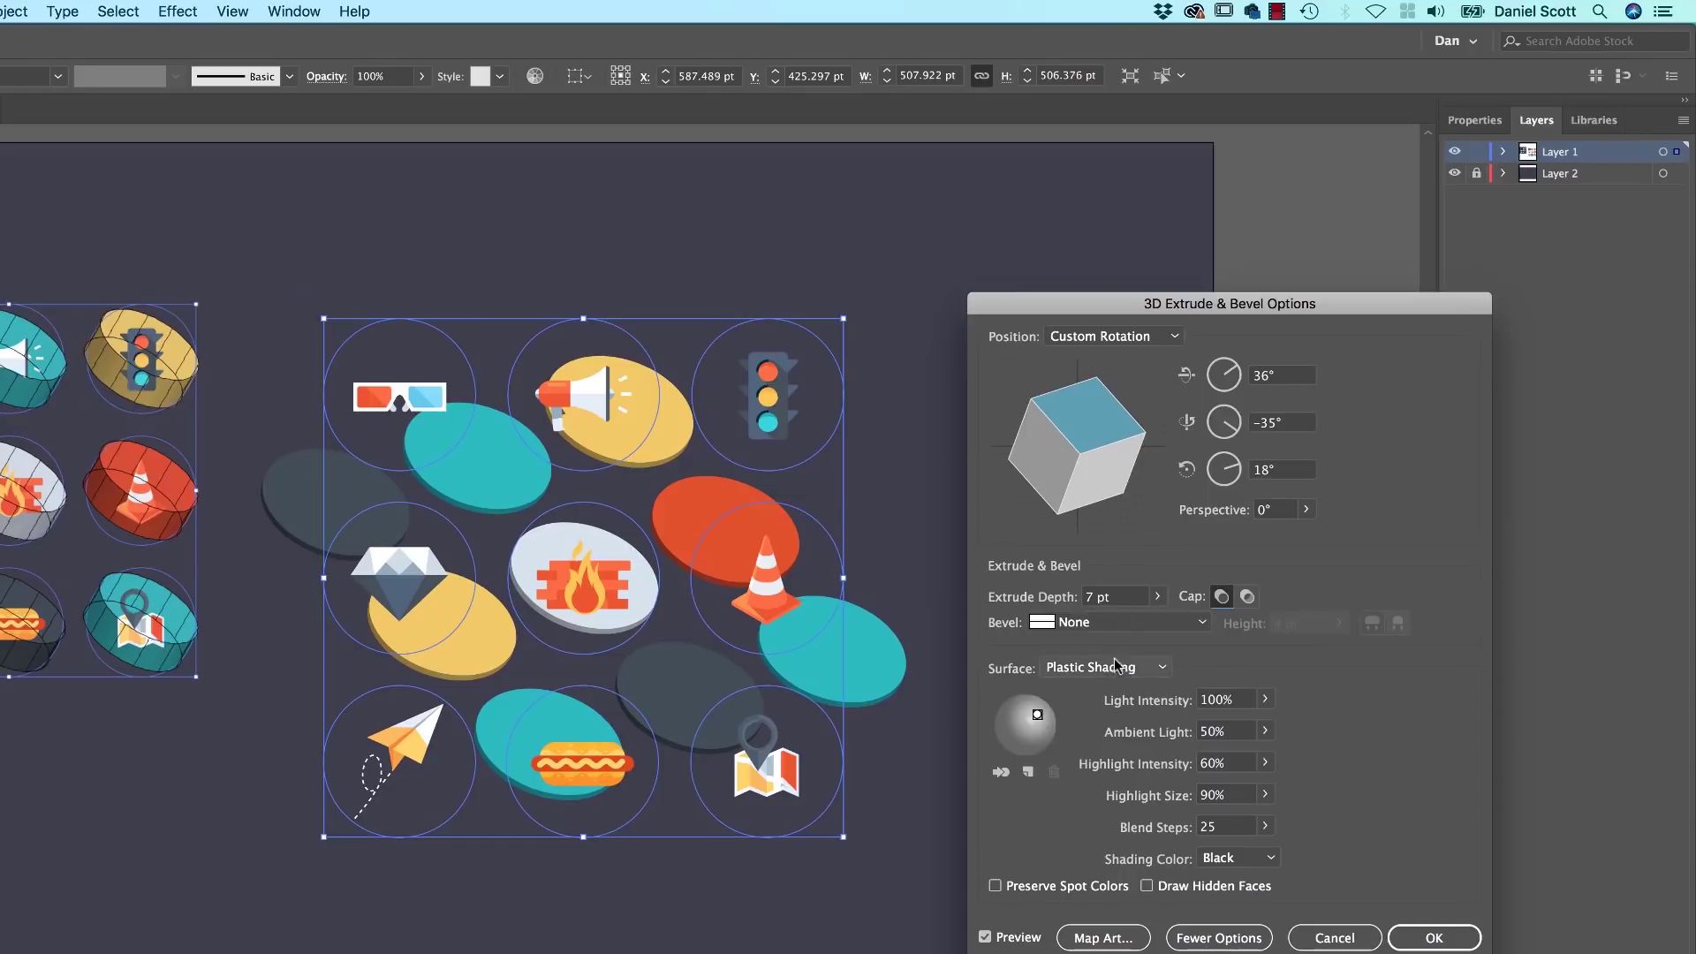
Step: Set Perspective to 0° and nudge the shading light slightly right
click(1306, 510)
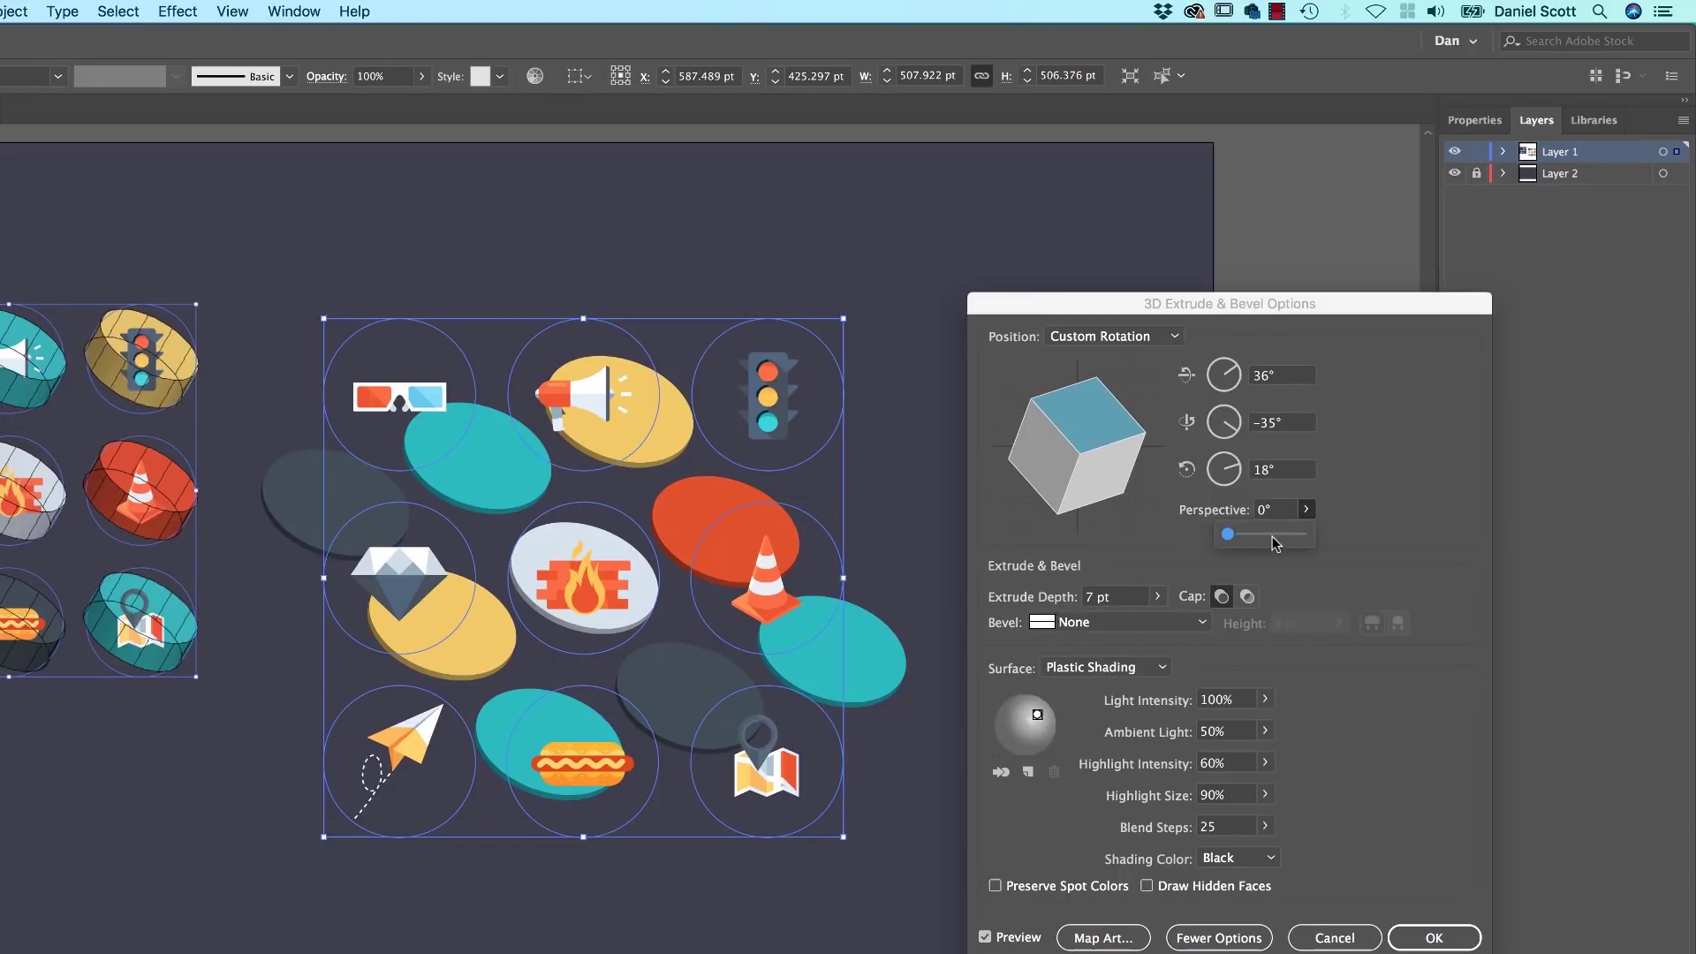
click(1274, 536)
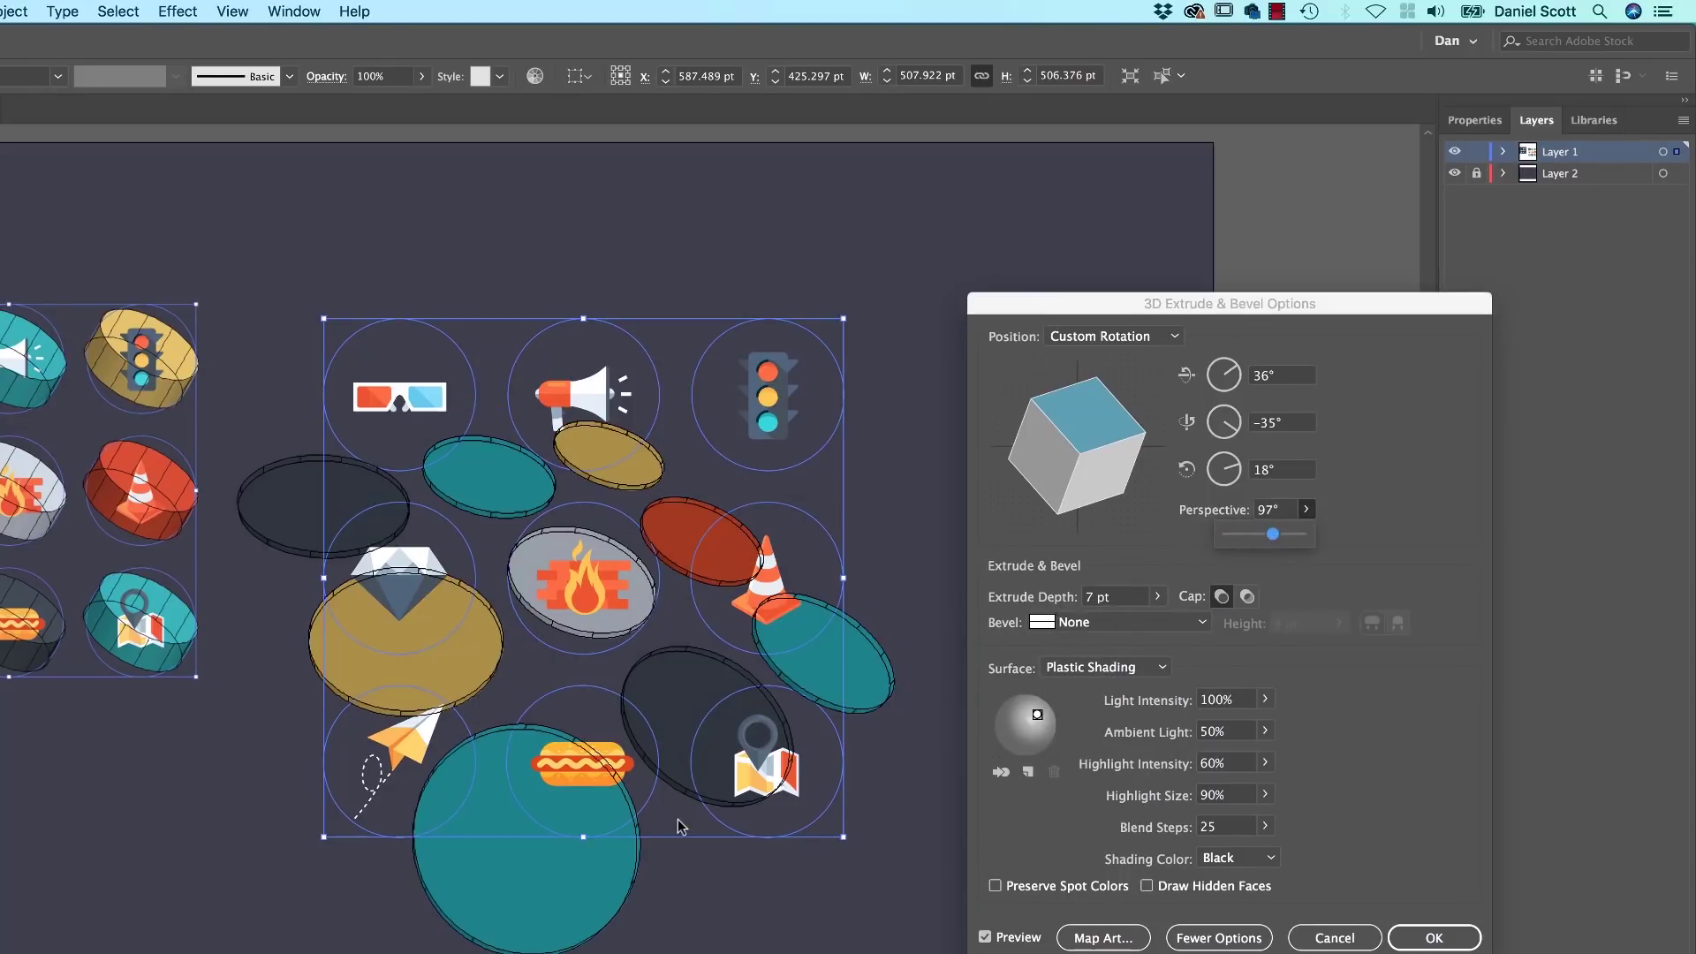
click(1041, 721)
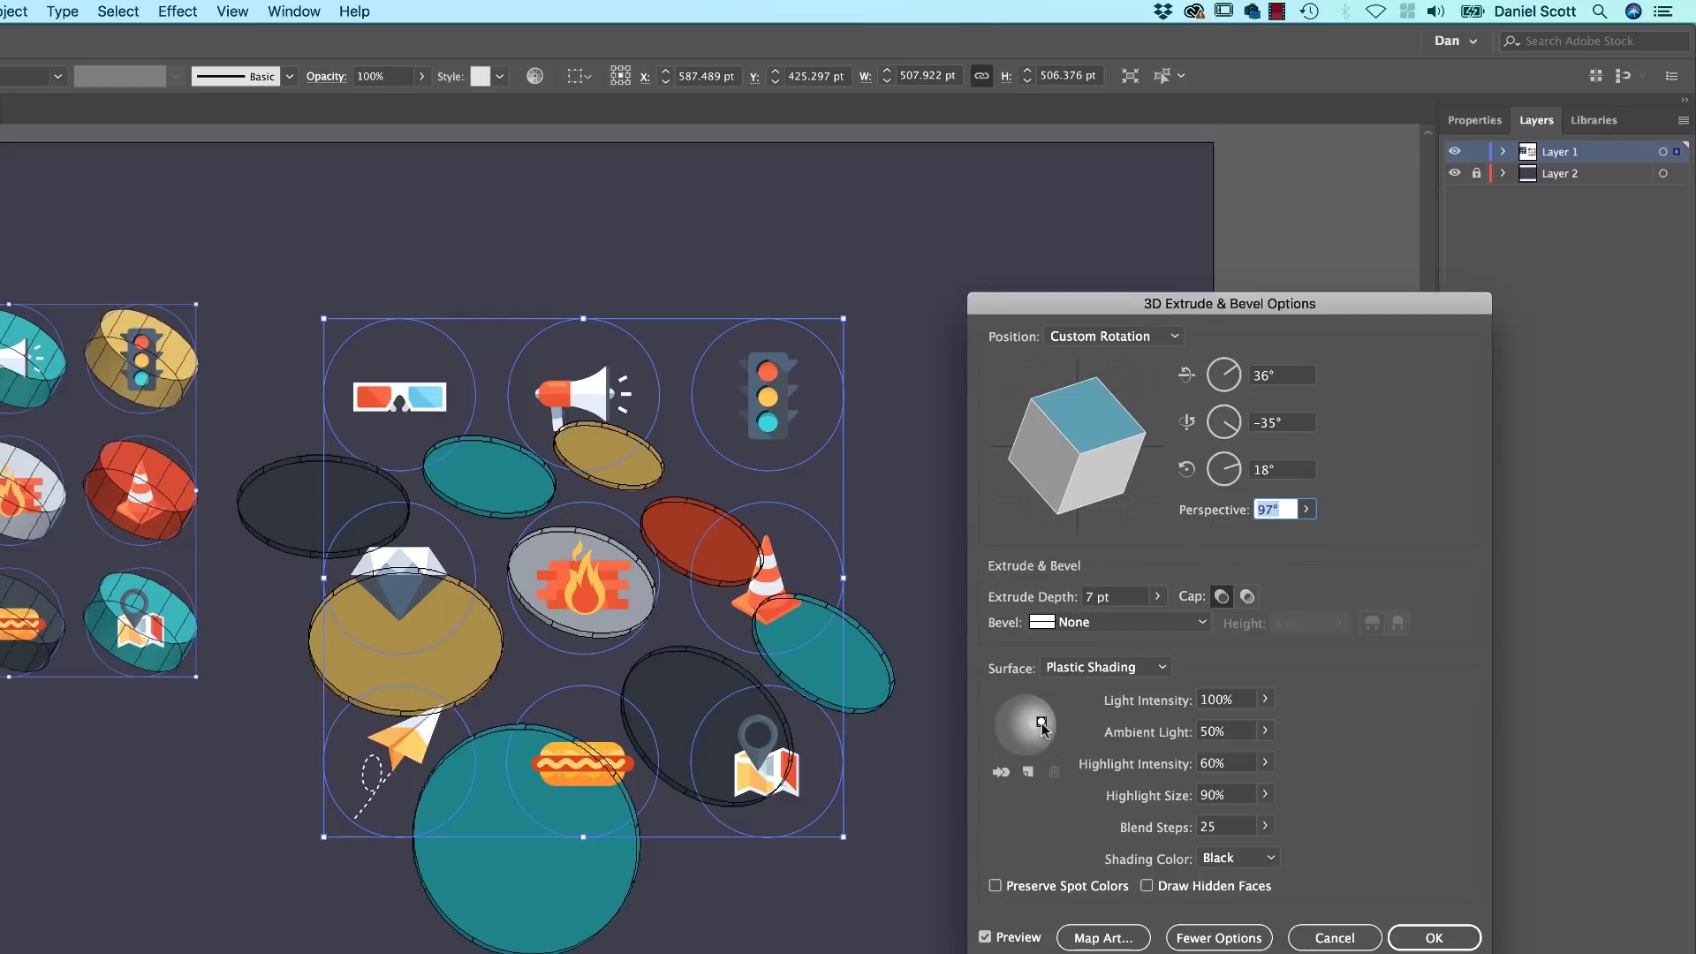
drag(1042, 724, 1026, 706)
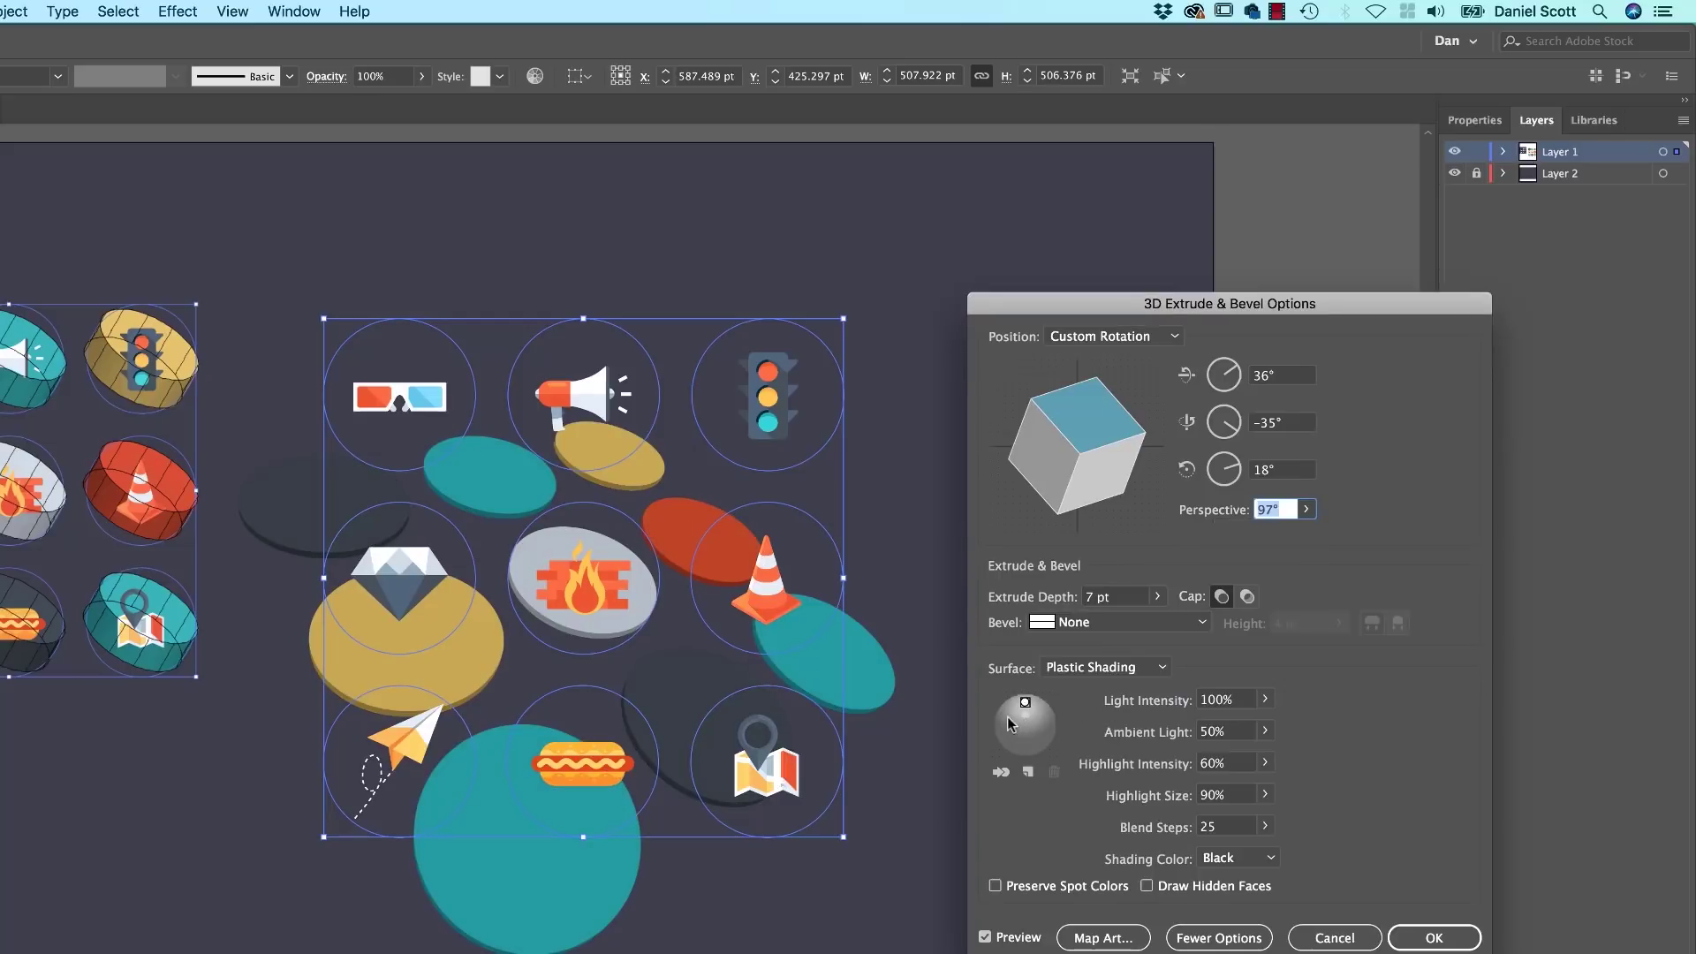
click(1306, 509)
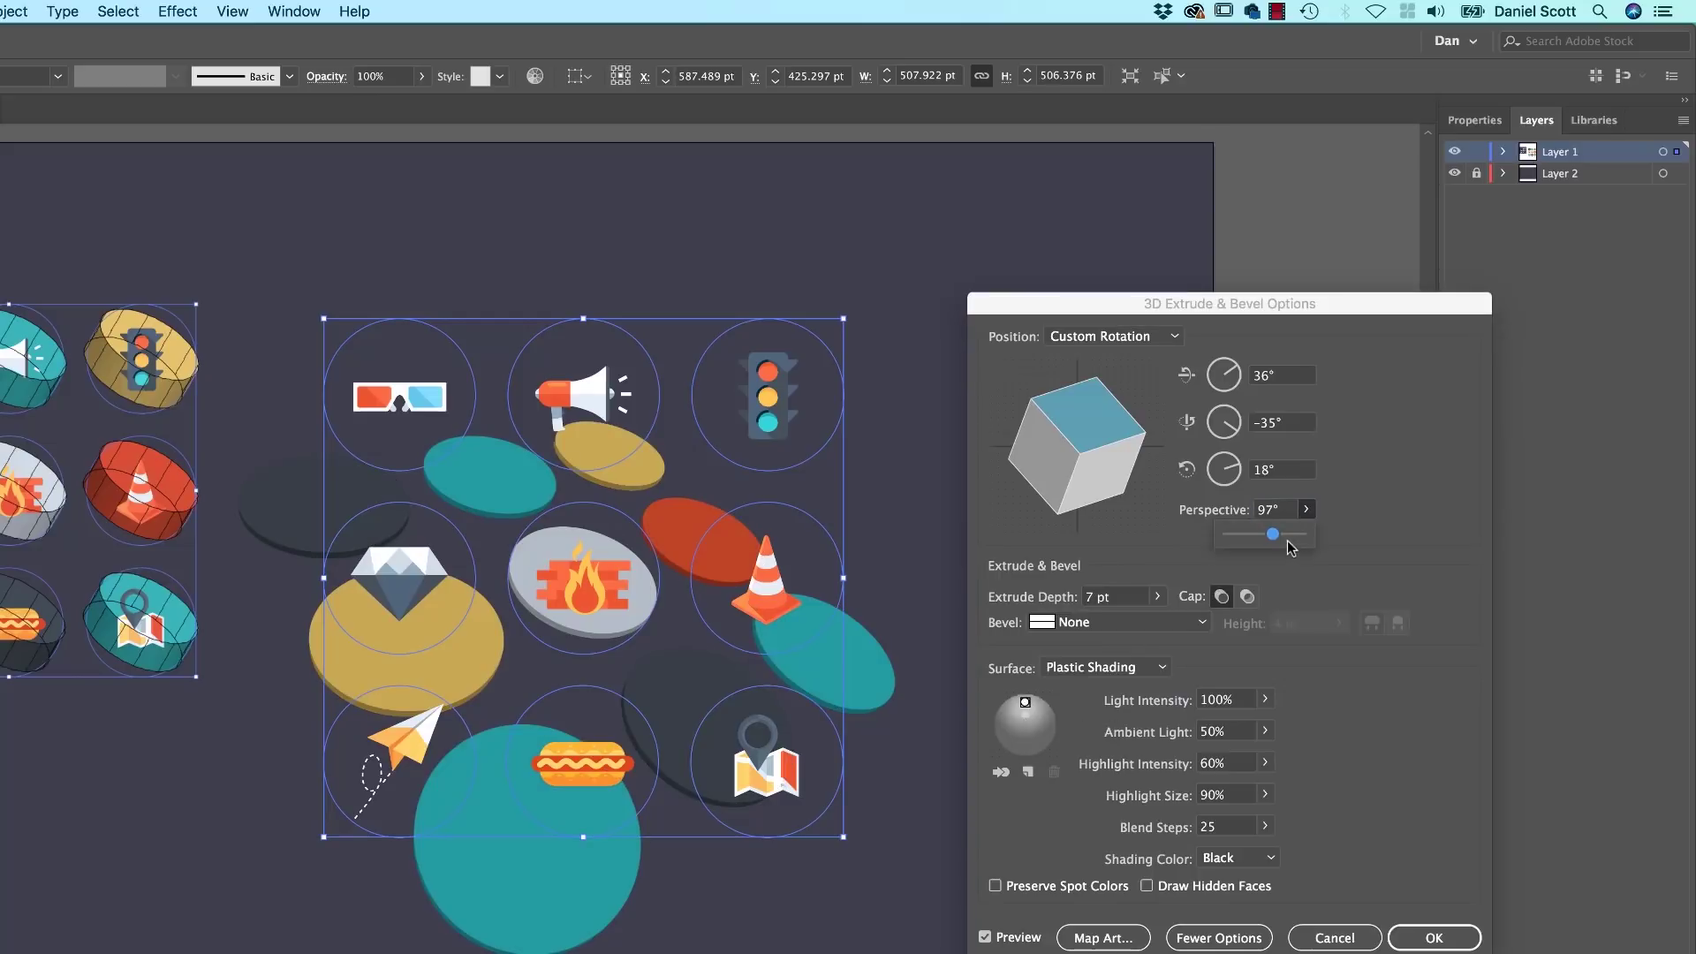
drag(1288, 541, 1107, 582)
click(1287, 619)
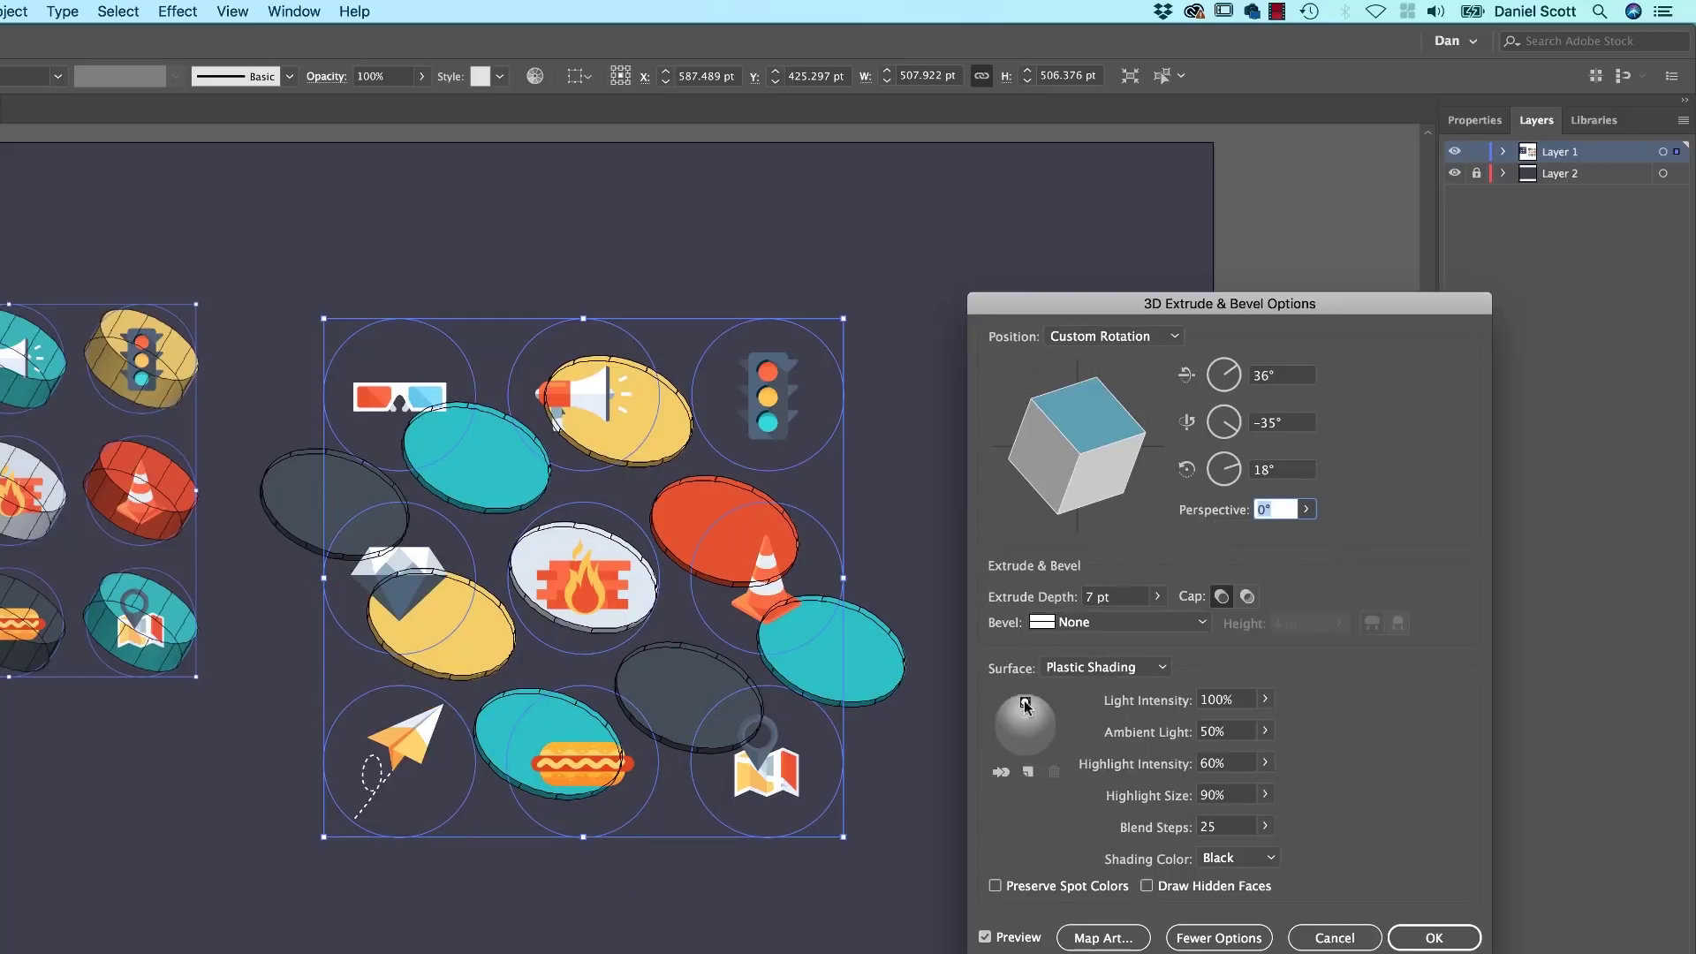
drag(1025, 704, 1039, 720)
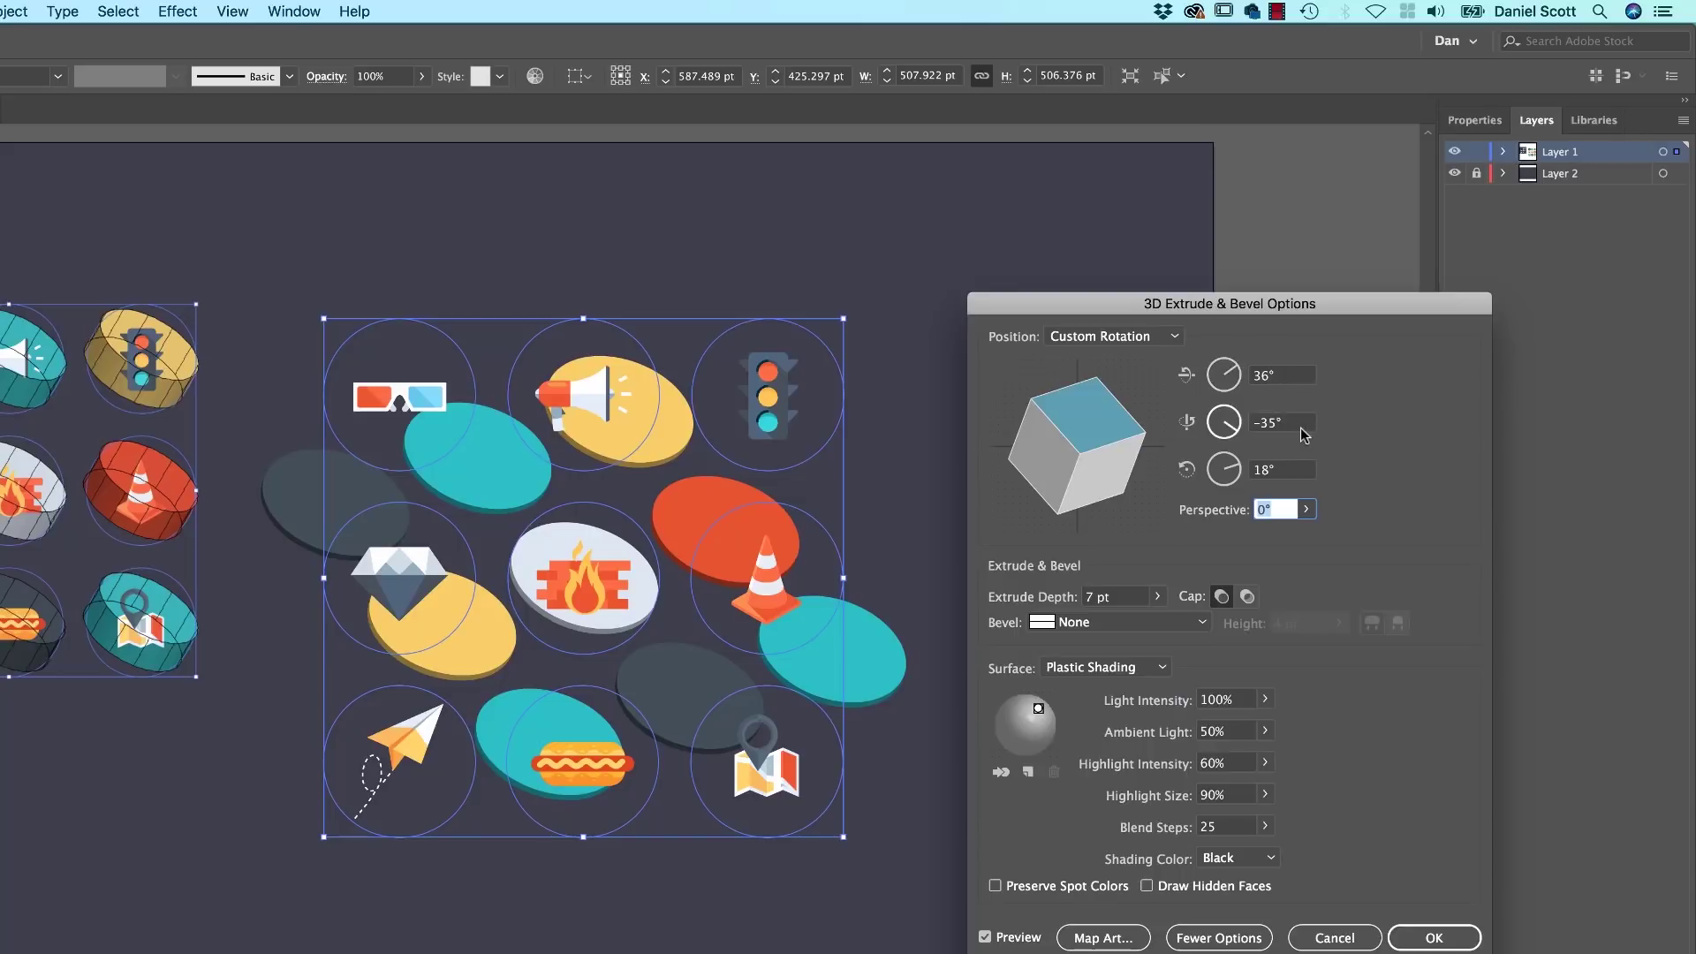
Step: Screenshot the rotation settings, then apply the extrusion with OK and deselect
key(super+shift+4)
drag(977, 316, 1357, 541)
click(1434, 938)
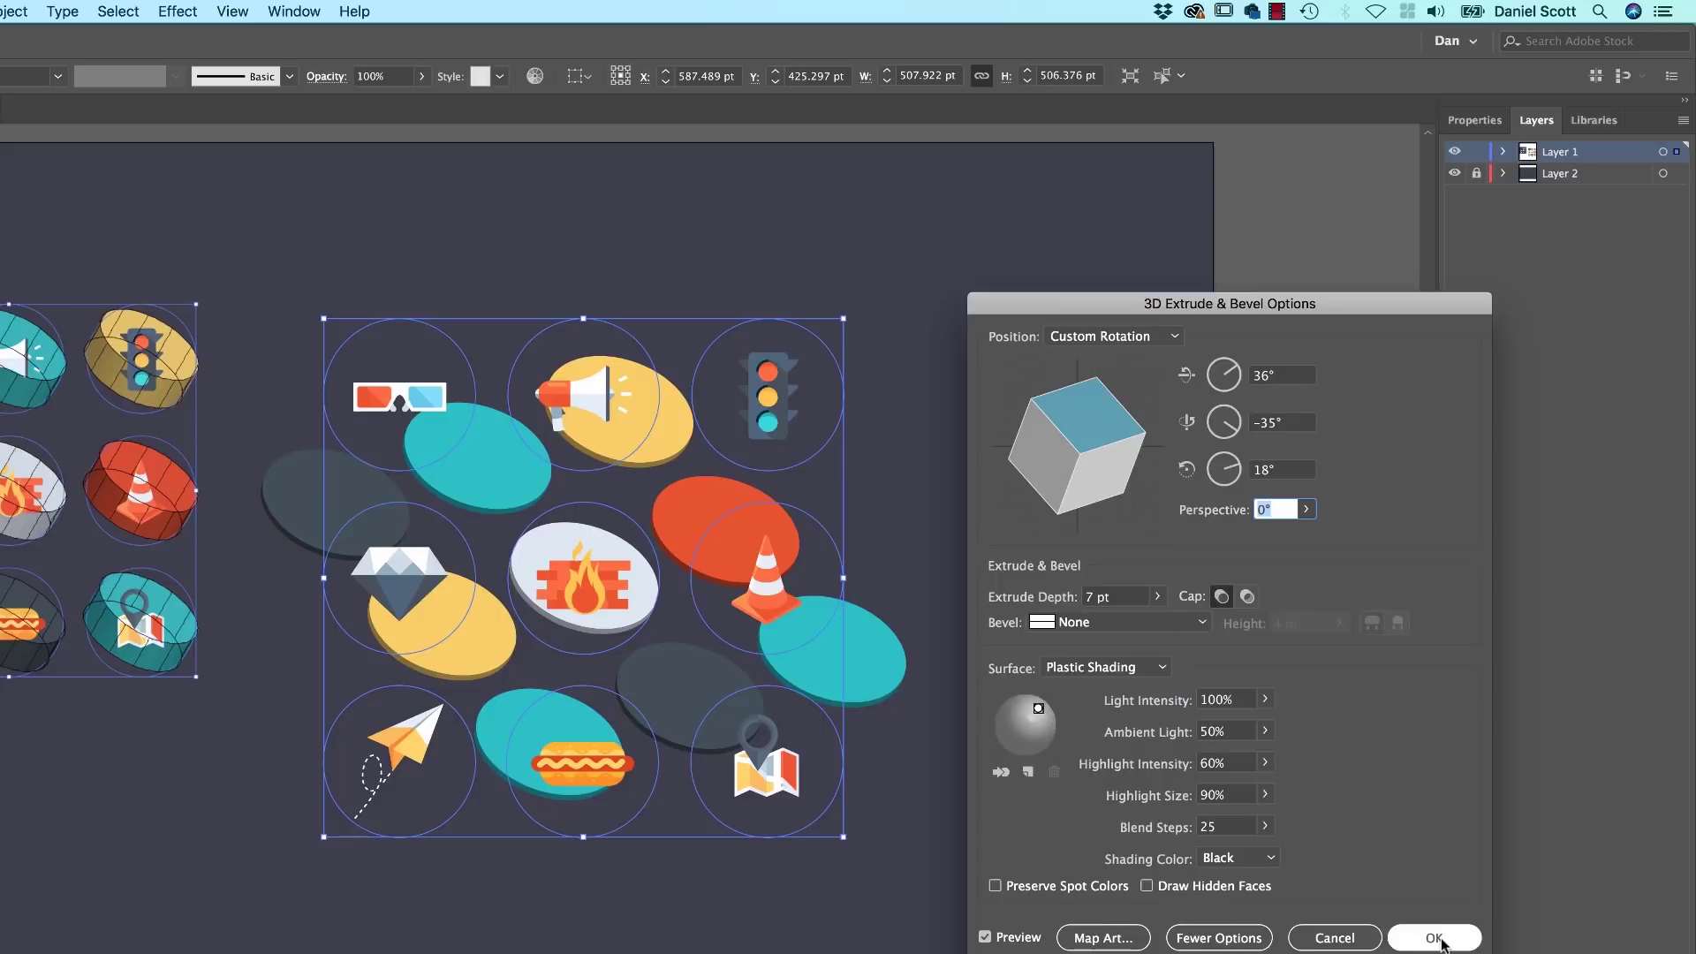
click(1195, 768)
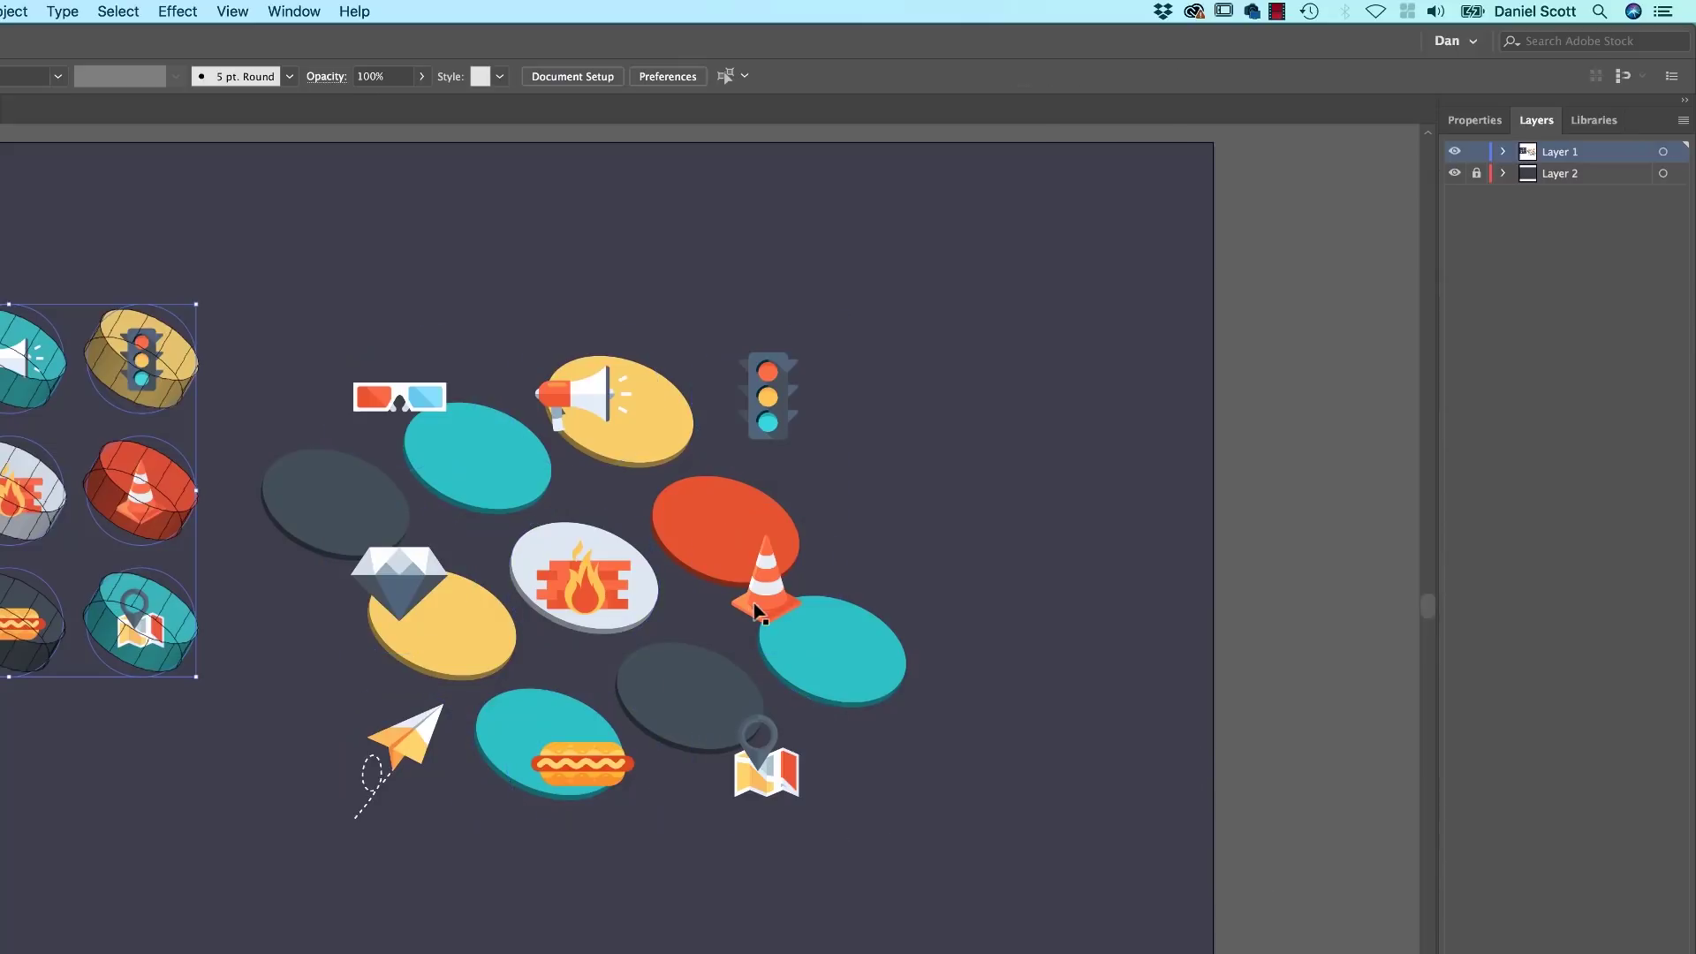
click(583, 587)
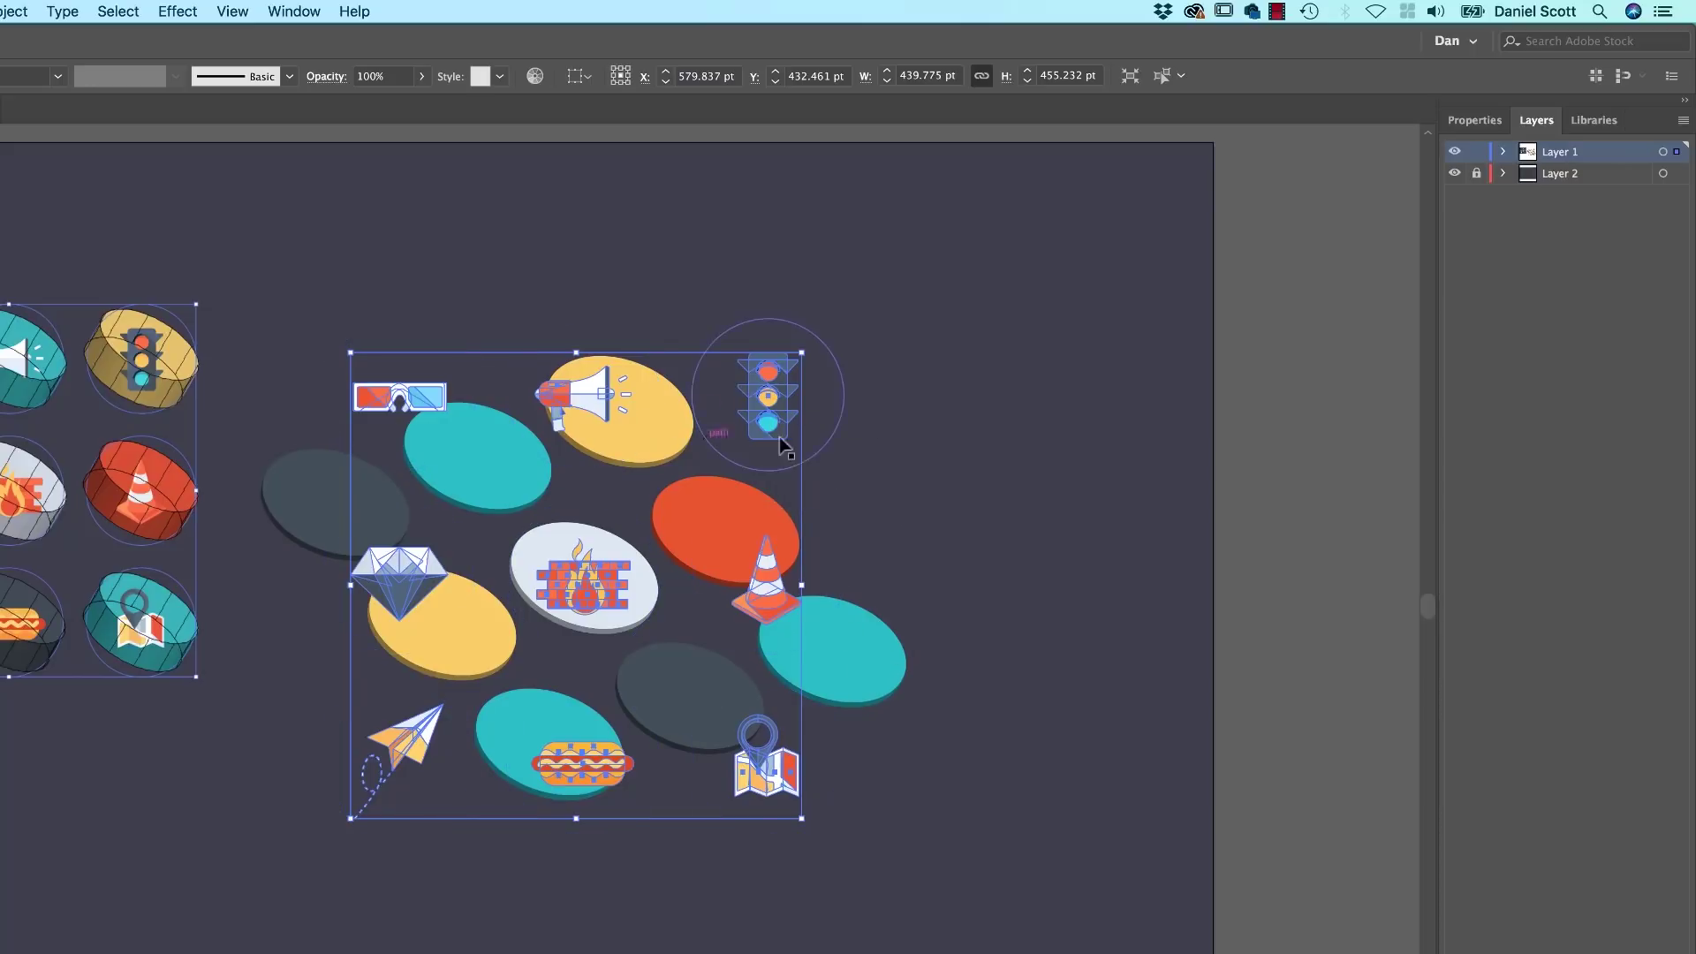
click(178, 11)
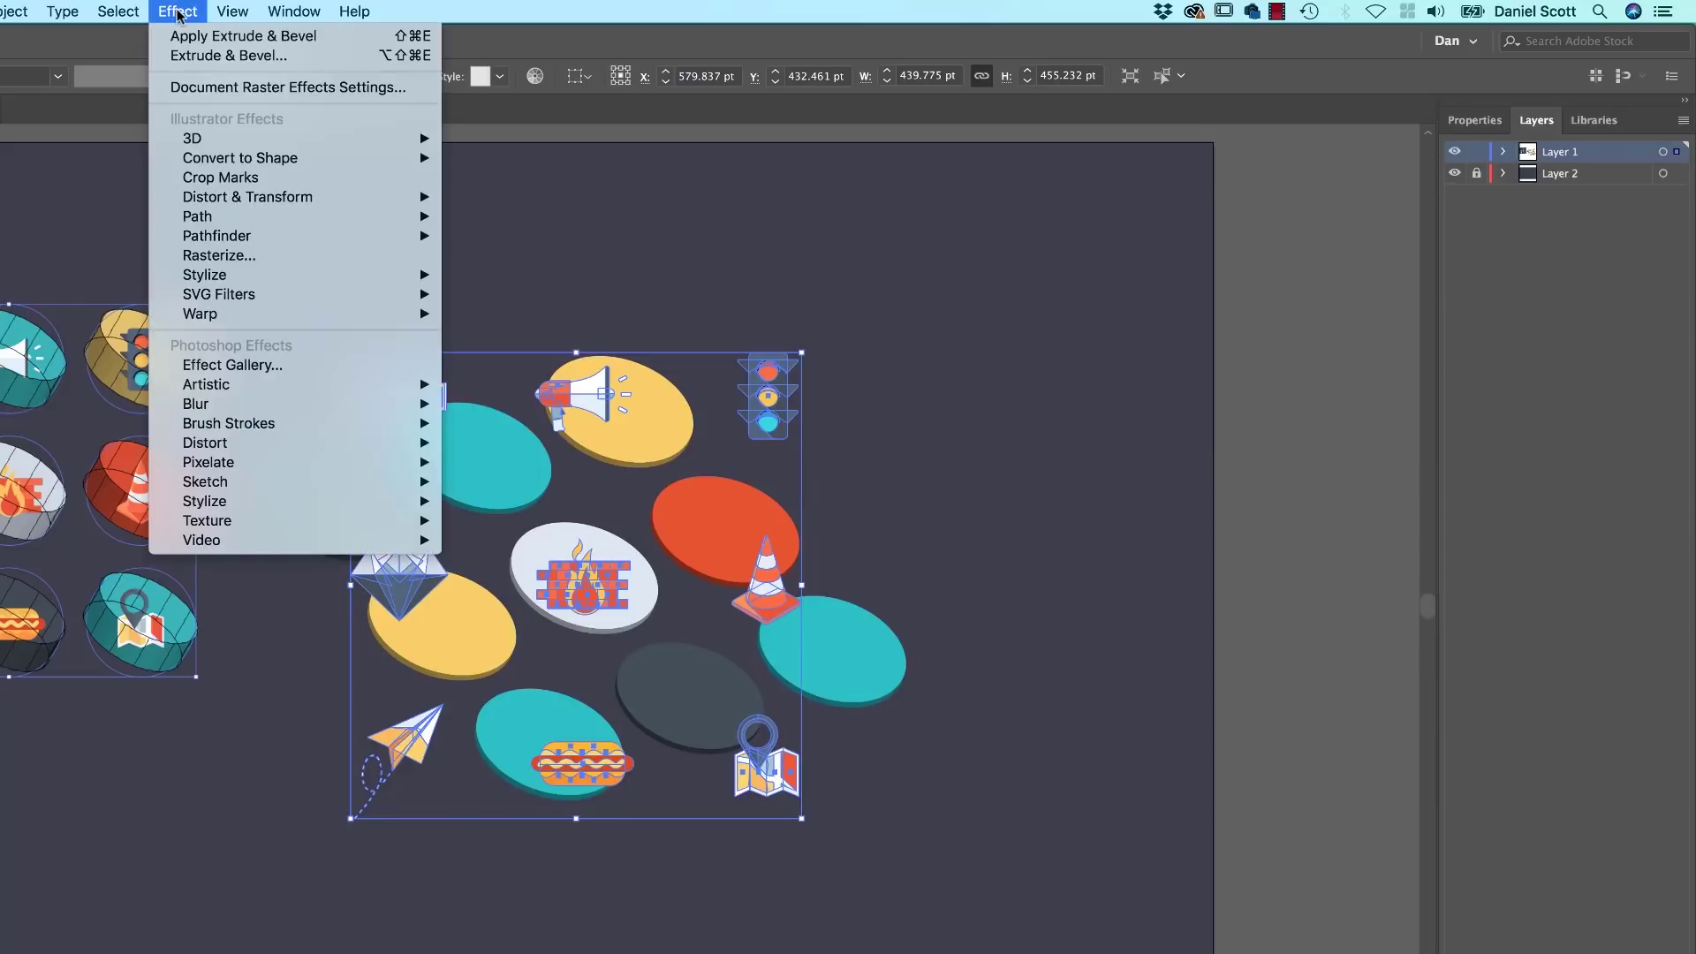
mouse_move(238, 141)
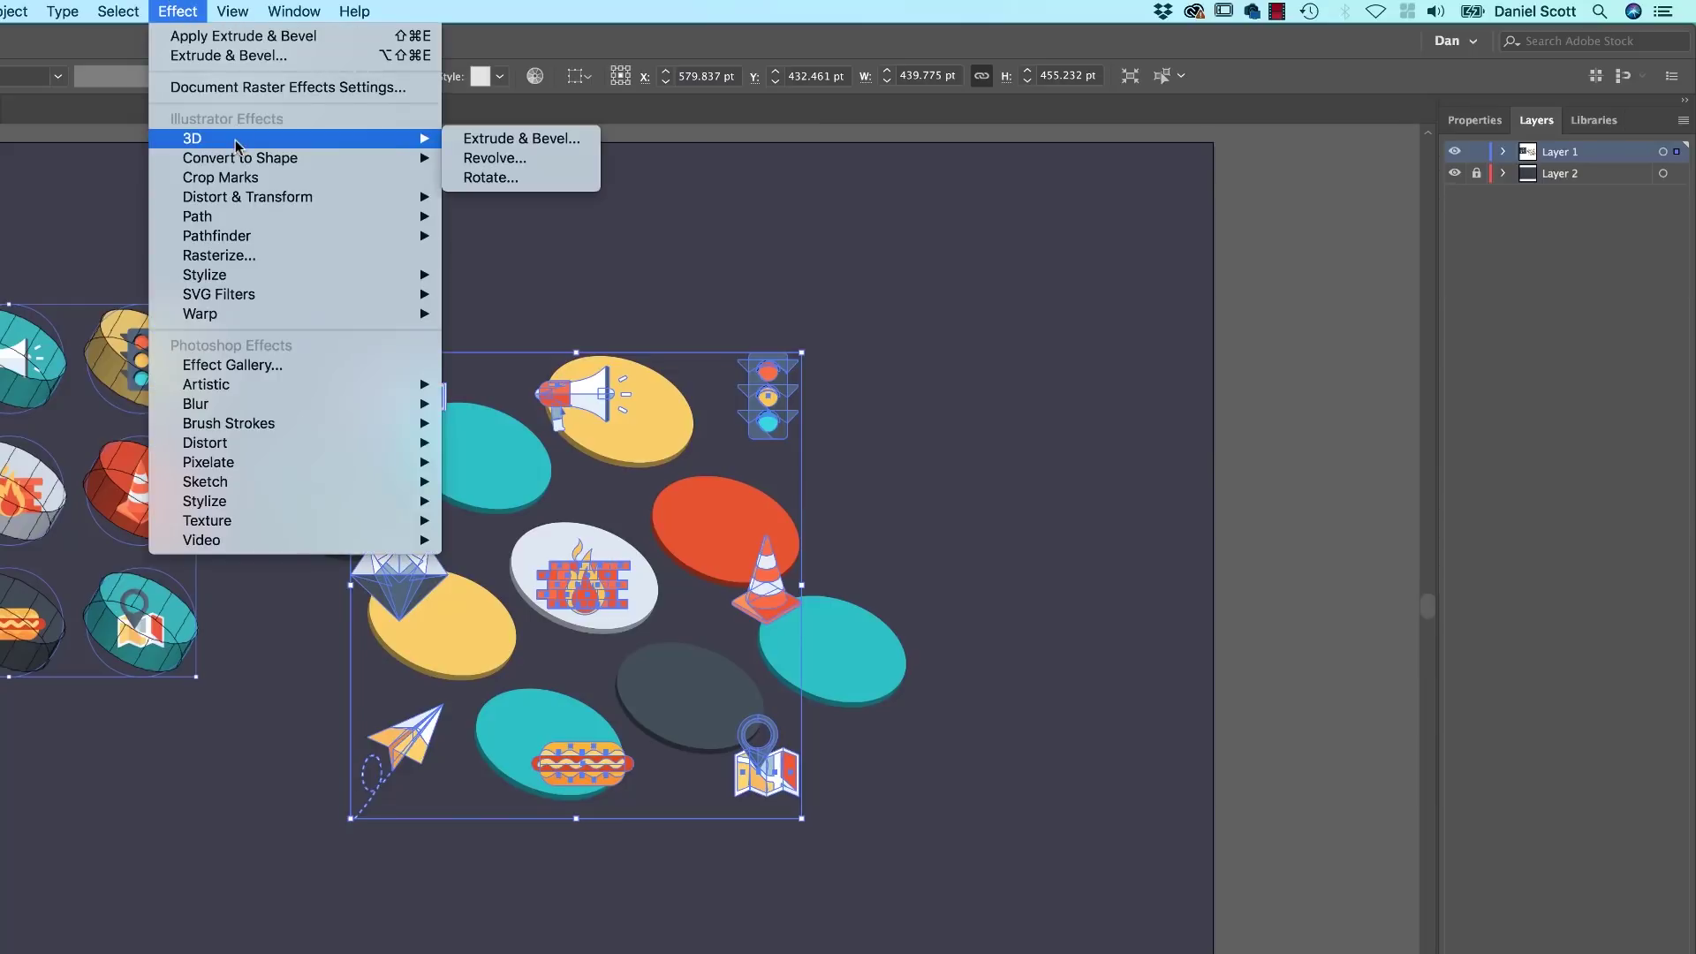
click(475, 180)
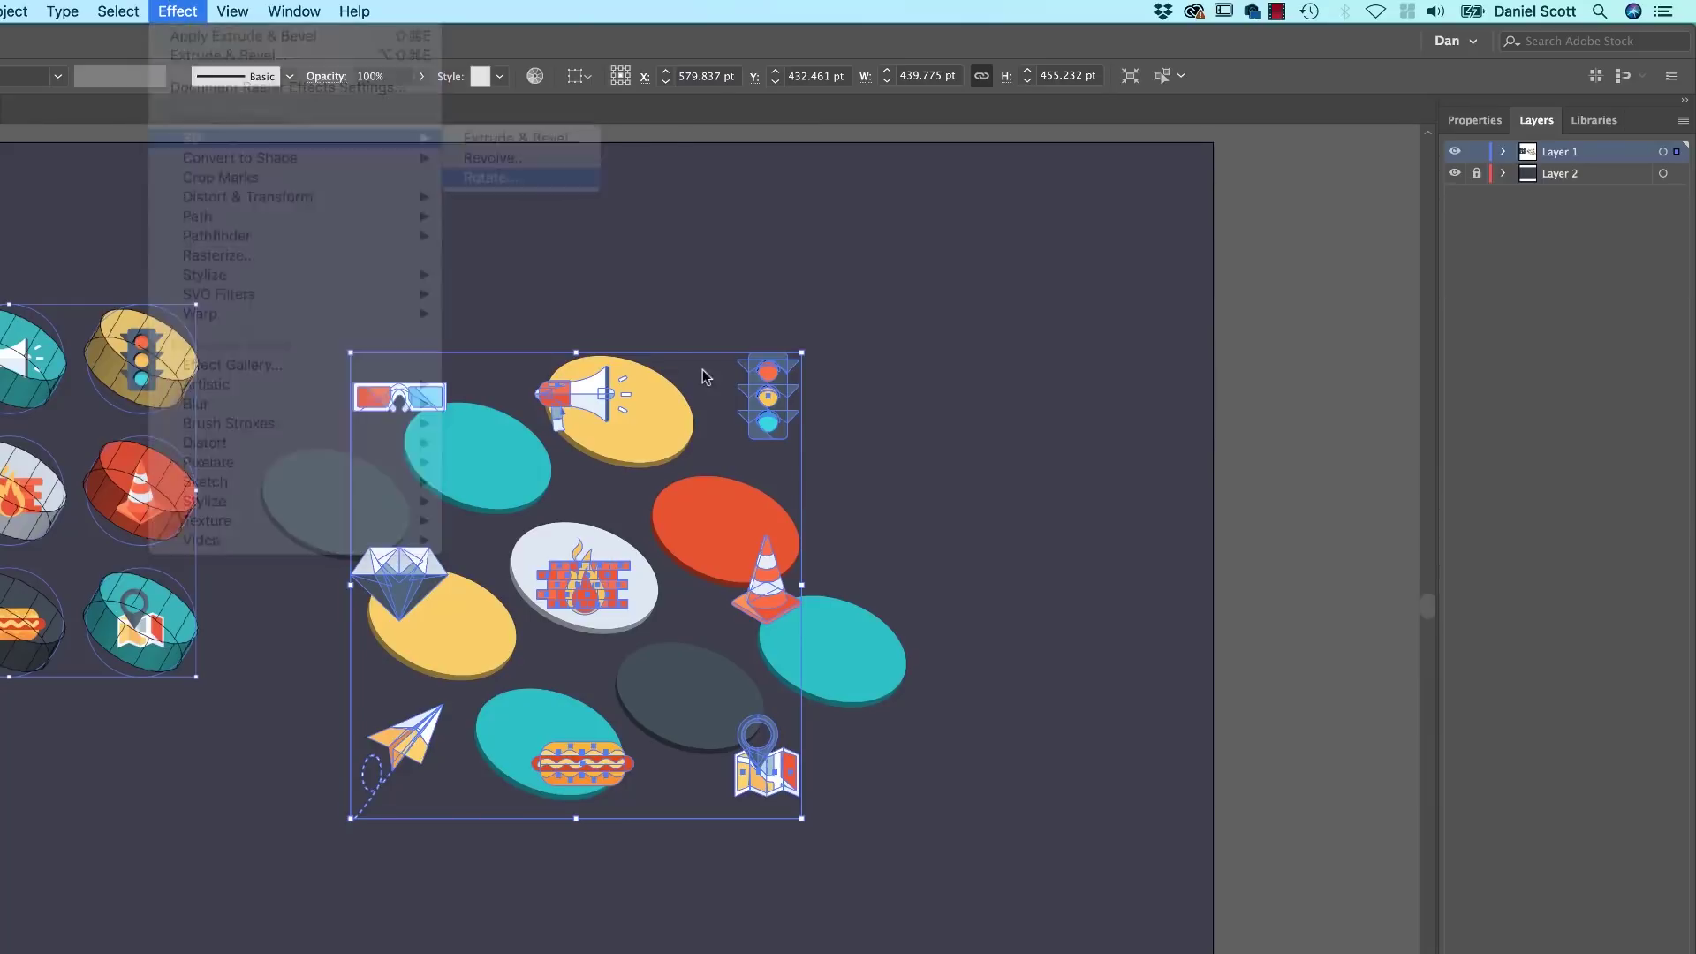
click(1036, 689)
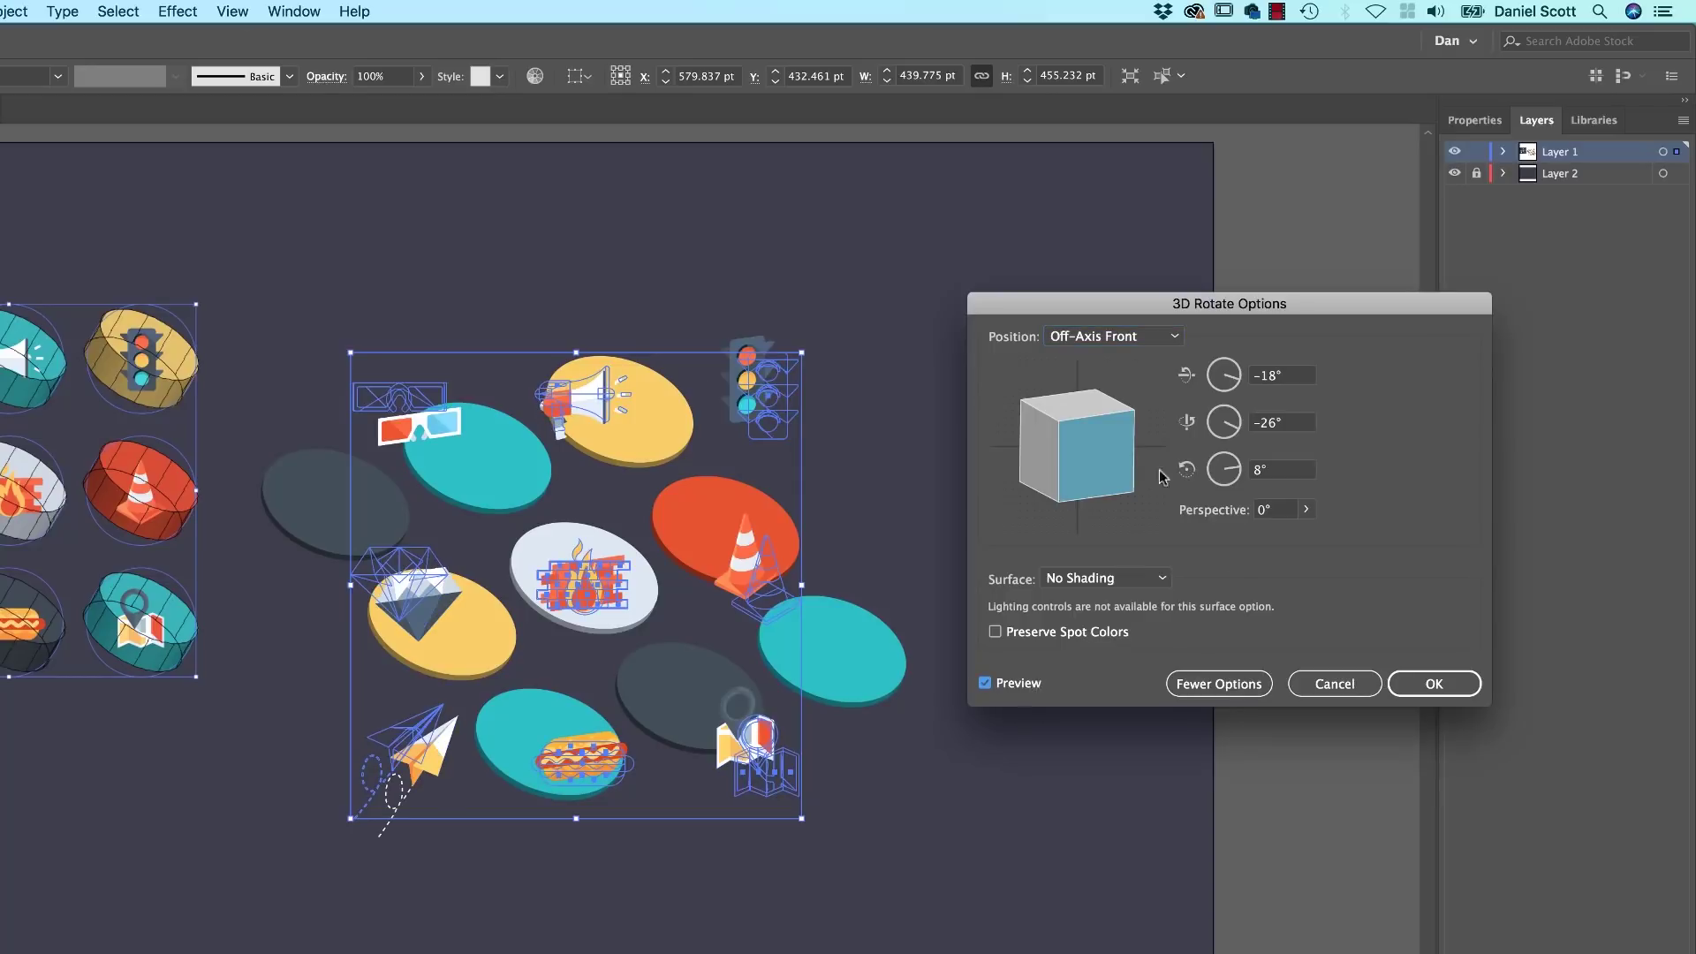
click(1334, 684)
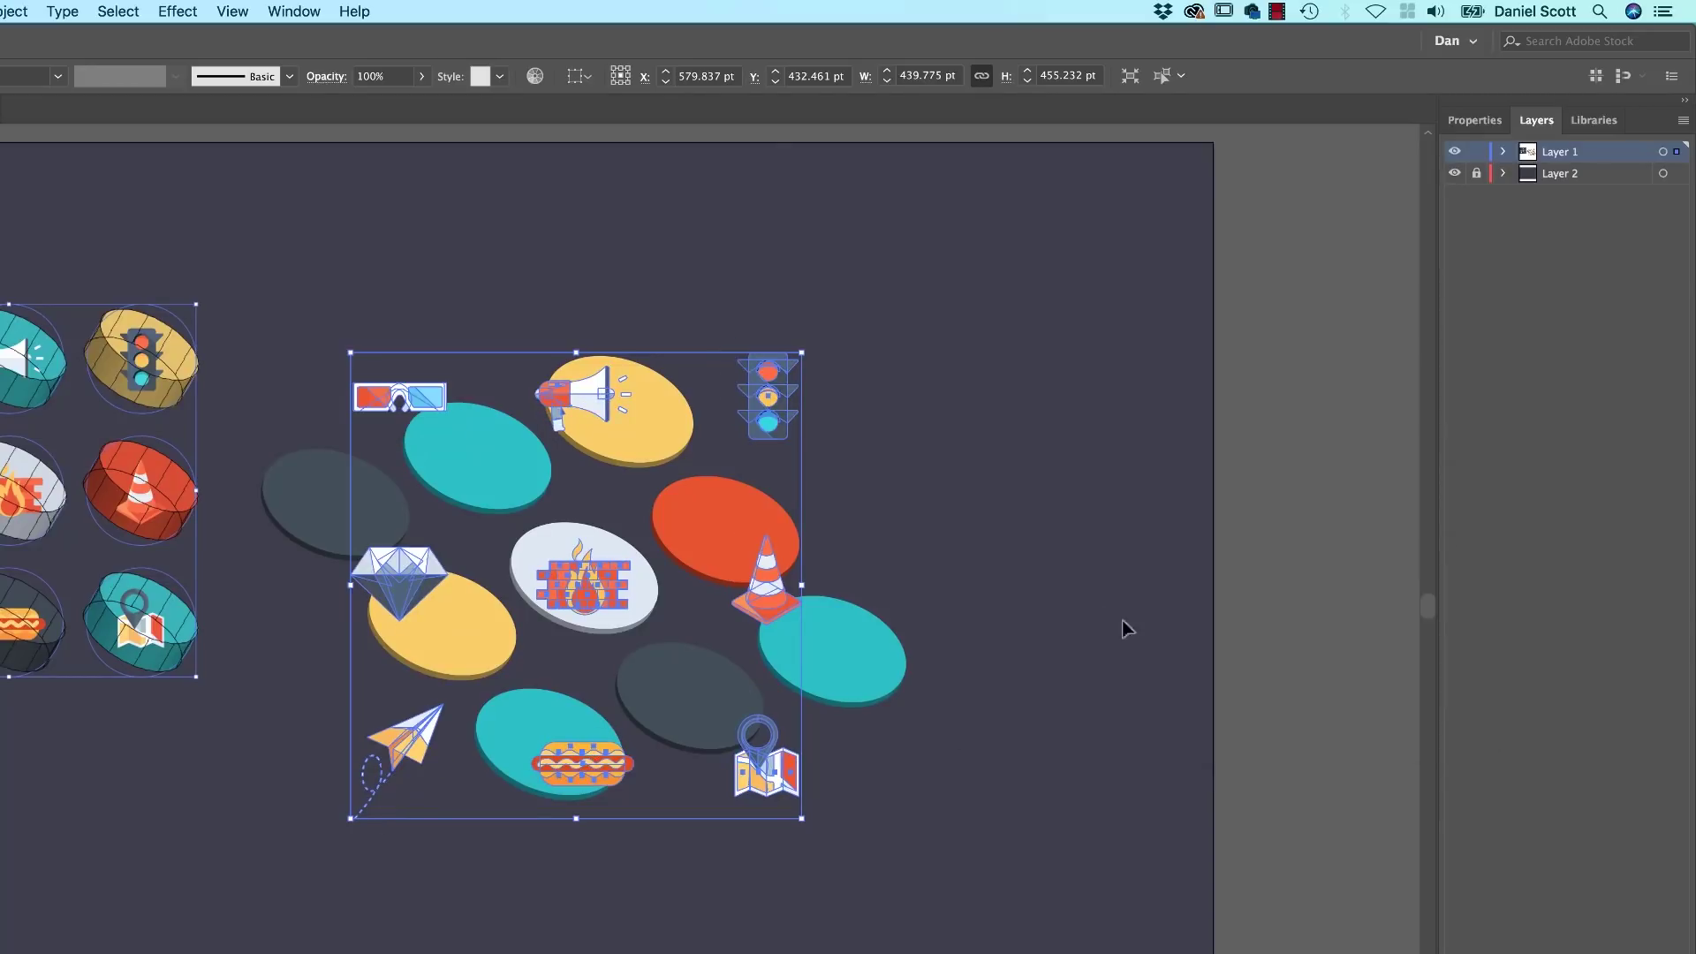
Step: Delete the old icon group and place the rotation-settings screenshot on the canvas
click(1069, 605)
key(Delete)
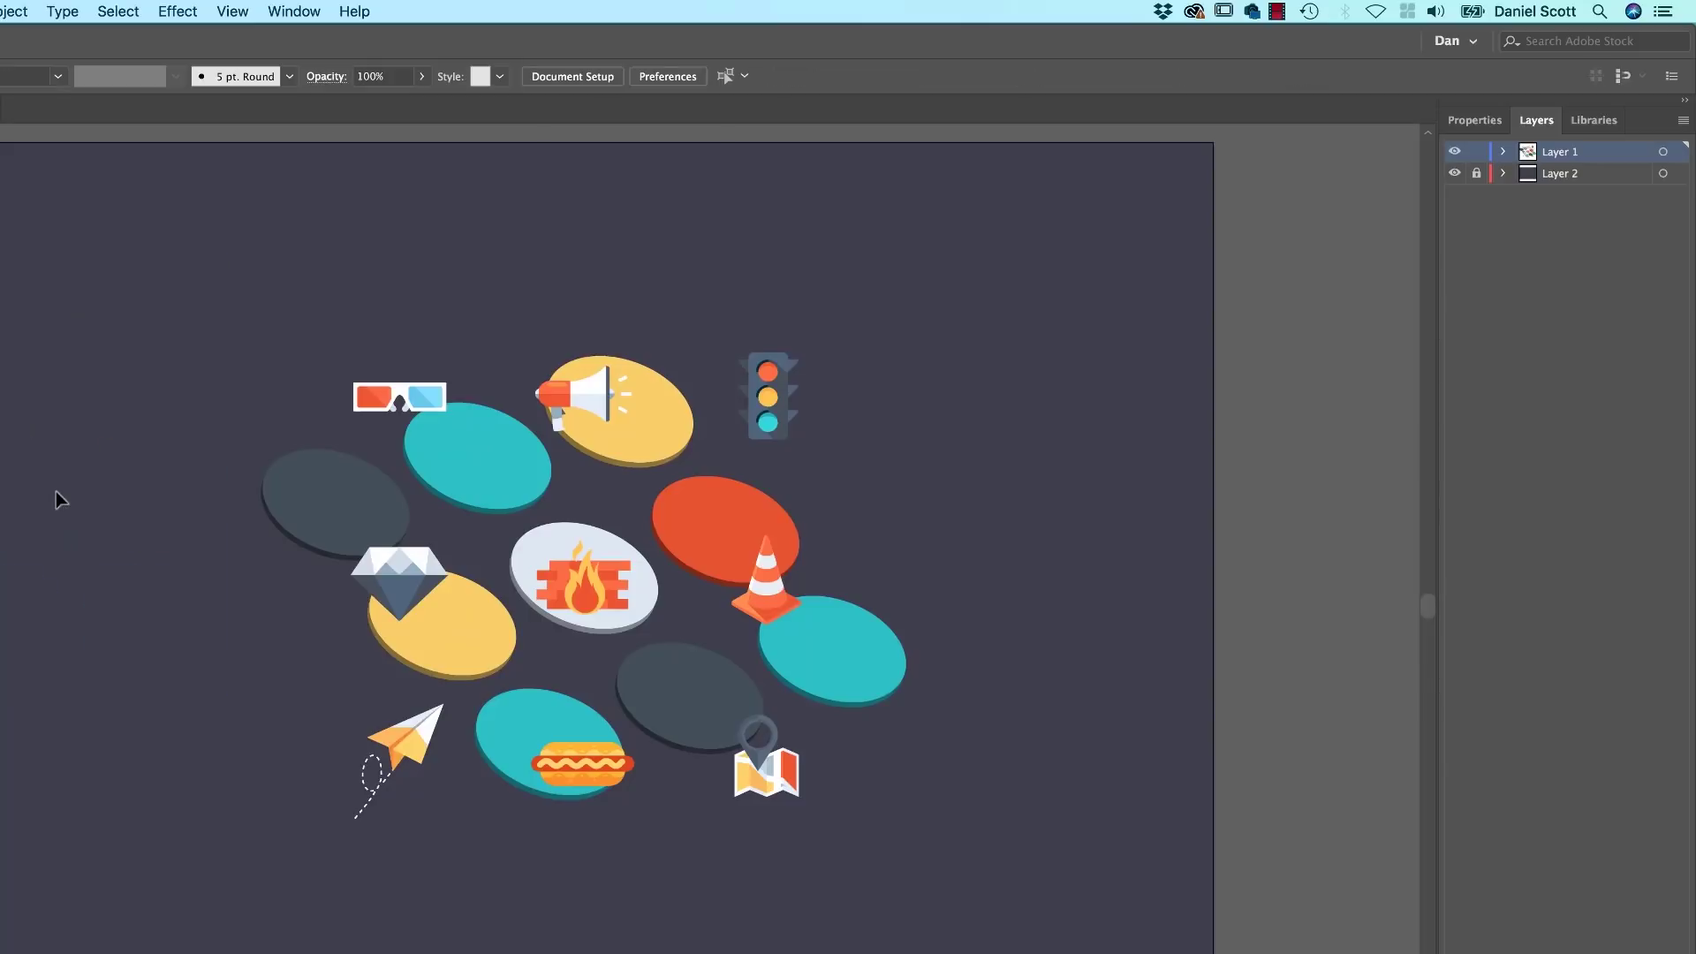
key(super+shift+p)
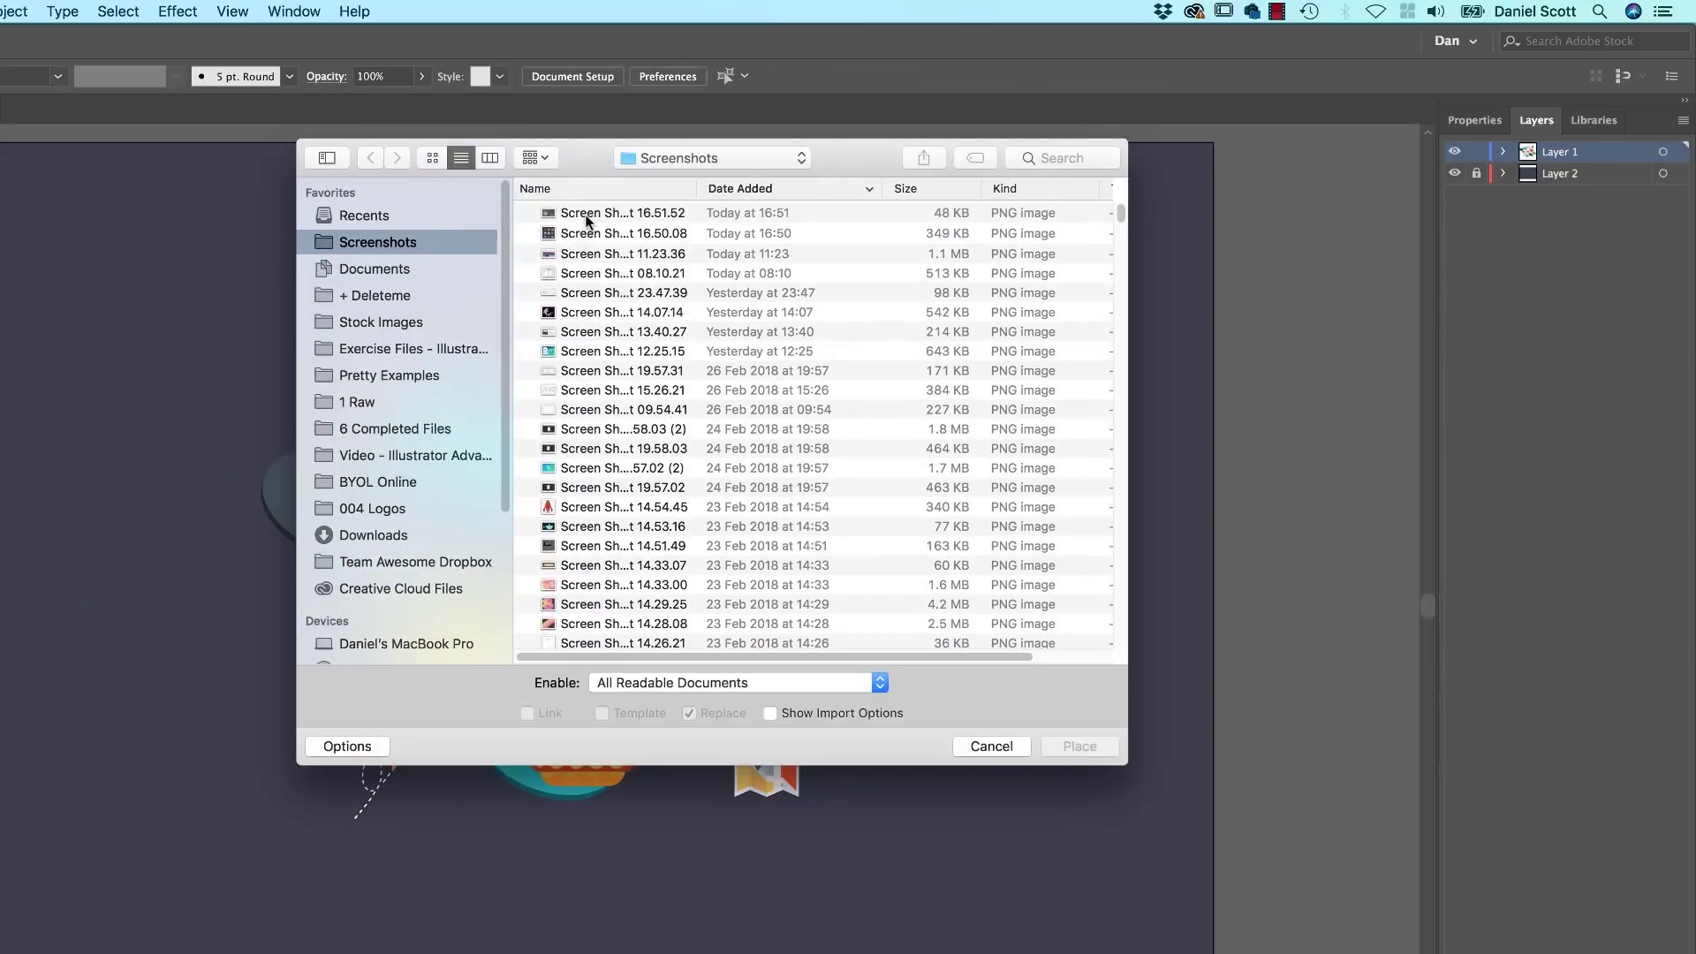
click(587, 215)
double_click(587, 221)
click(22, 406)
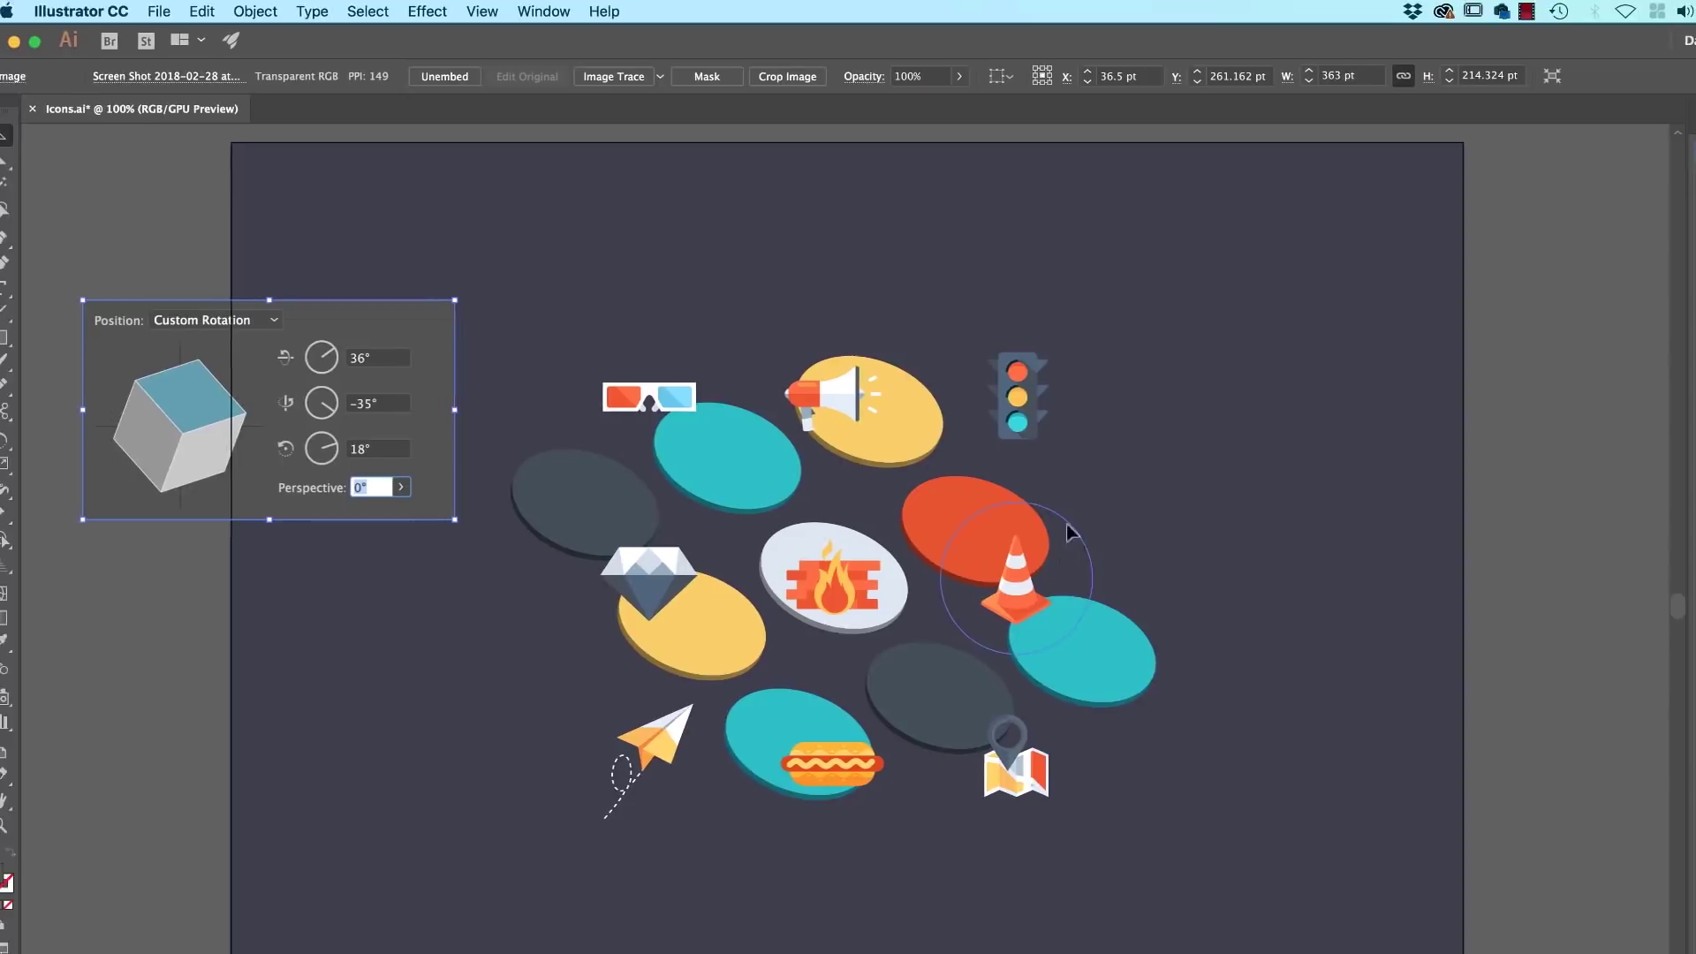
Step: Open Effect > 3D > Rotate for the icon group with Preview on
click(839, 526)
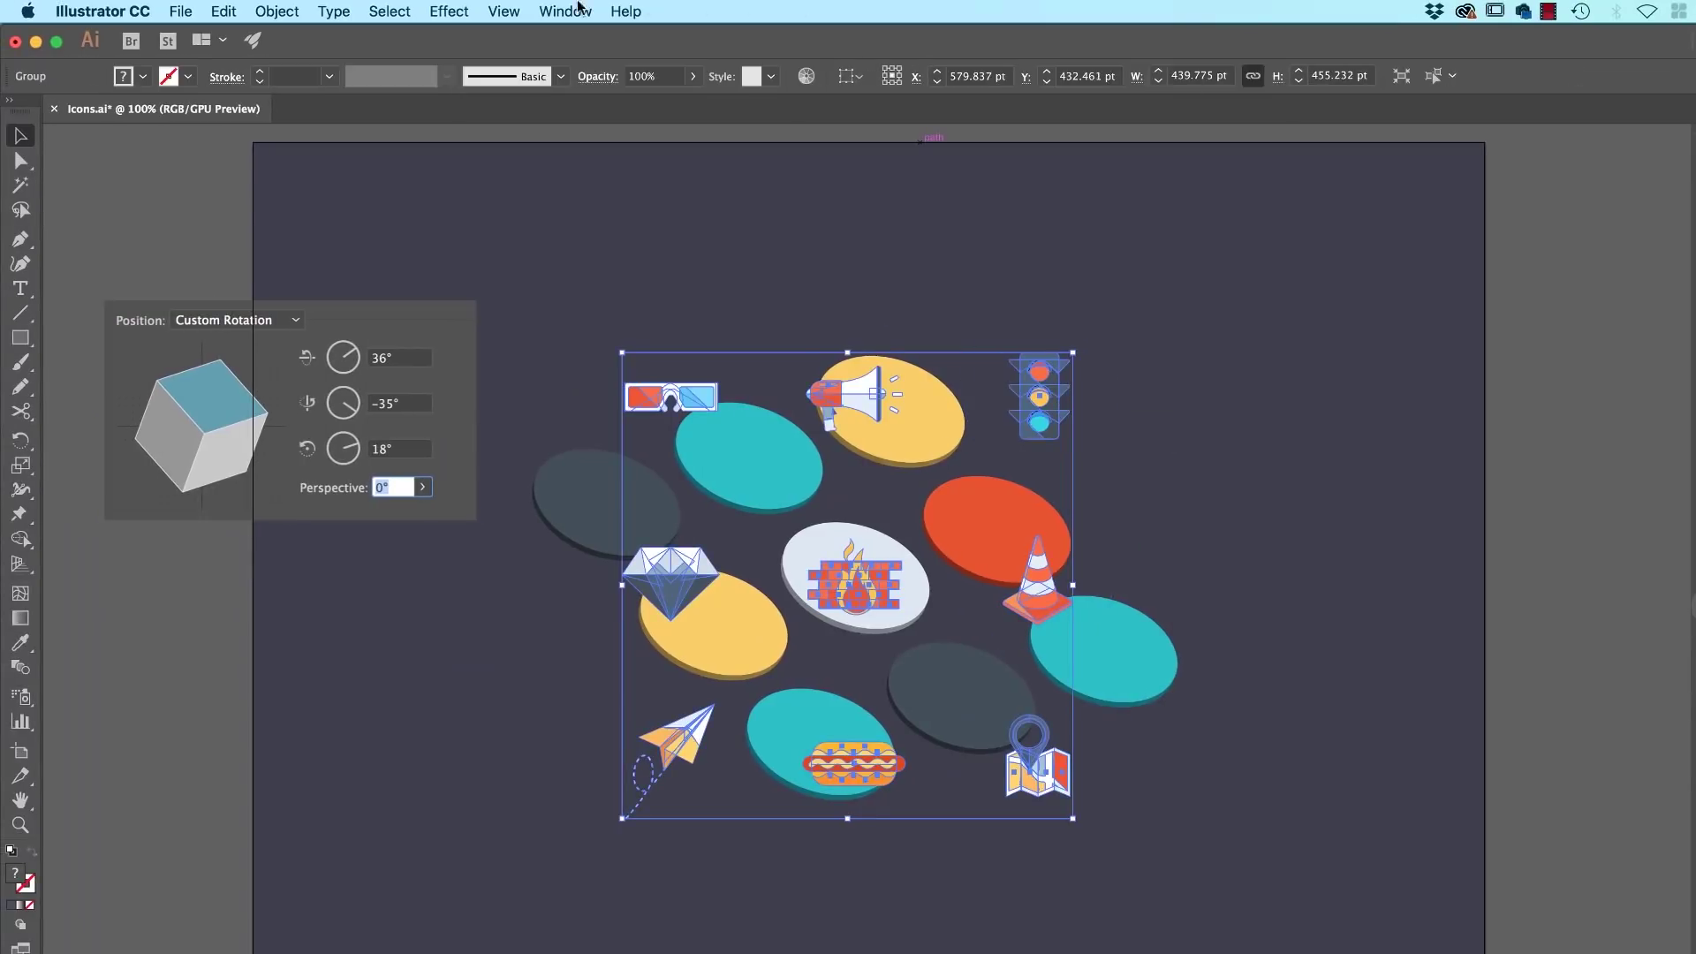
click(227, 11)
mouse_move(561, 144)
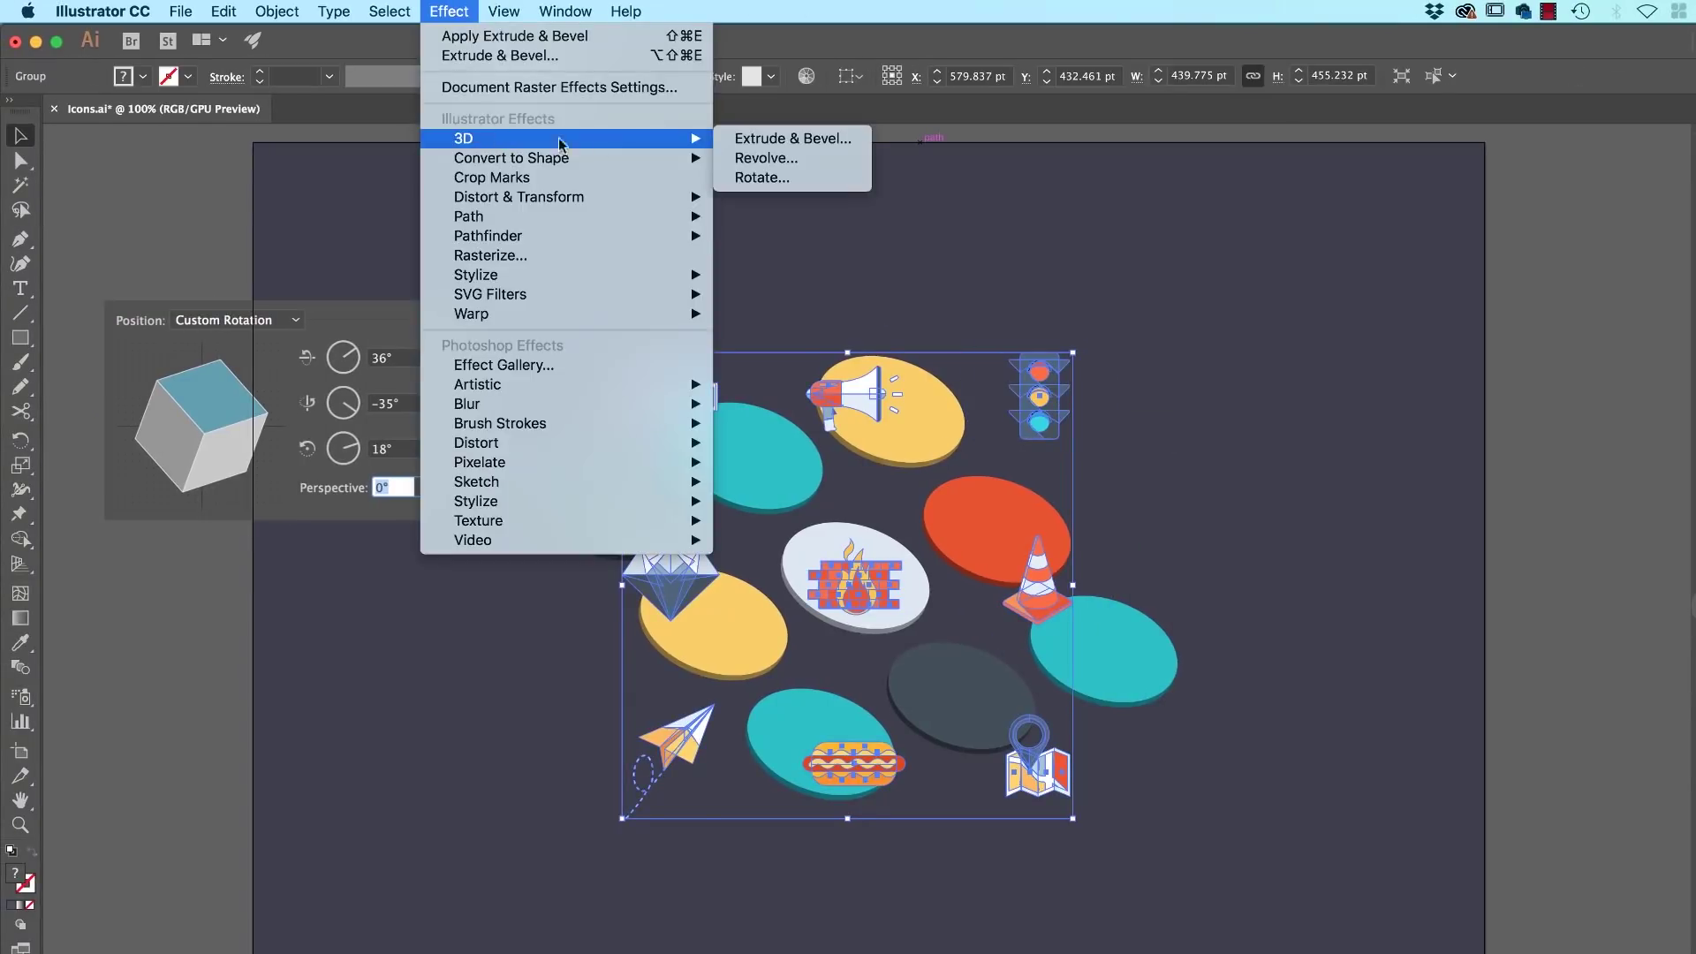
click(771, 178)
click(1306, 681)
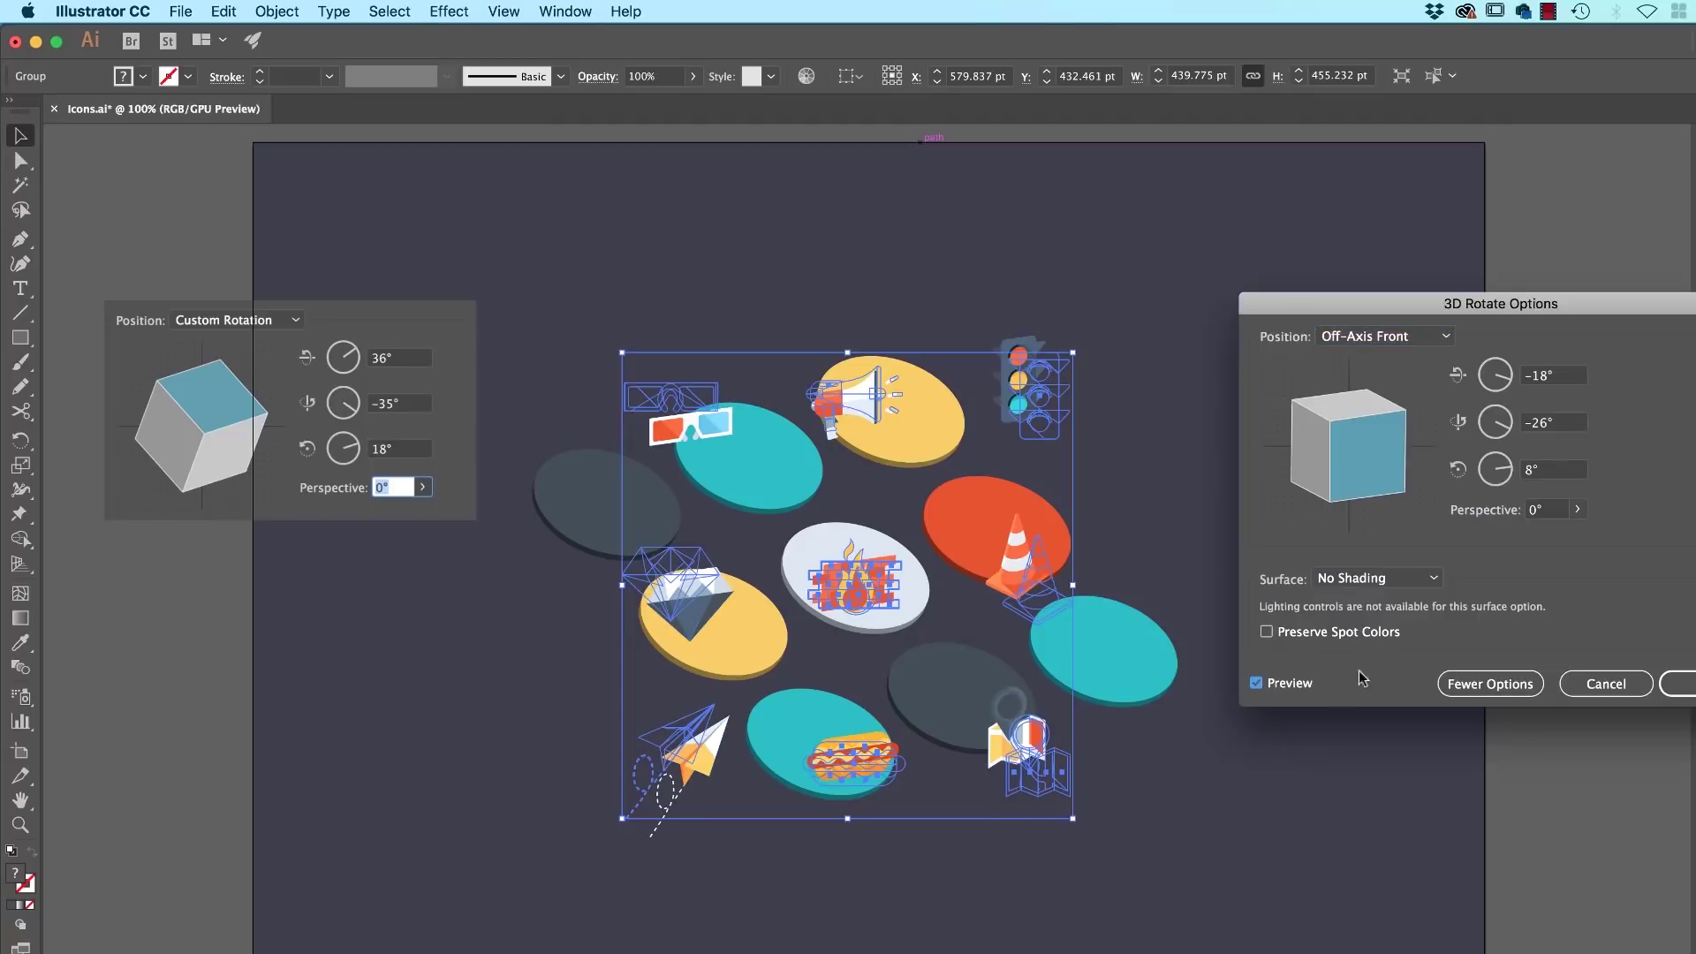
Step: Enter rotation angles X 36°, Y −35°, Z 18°
click(1554, 379)
text(36)
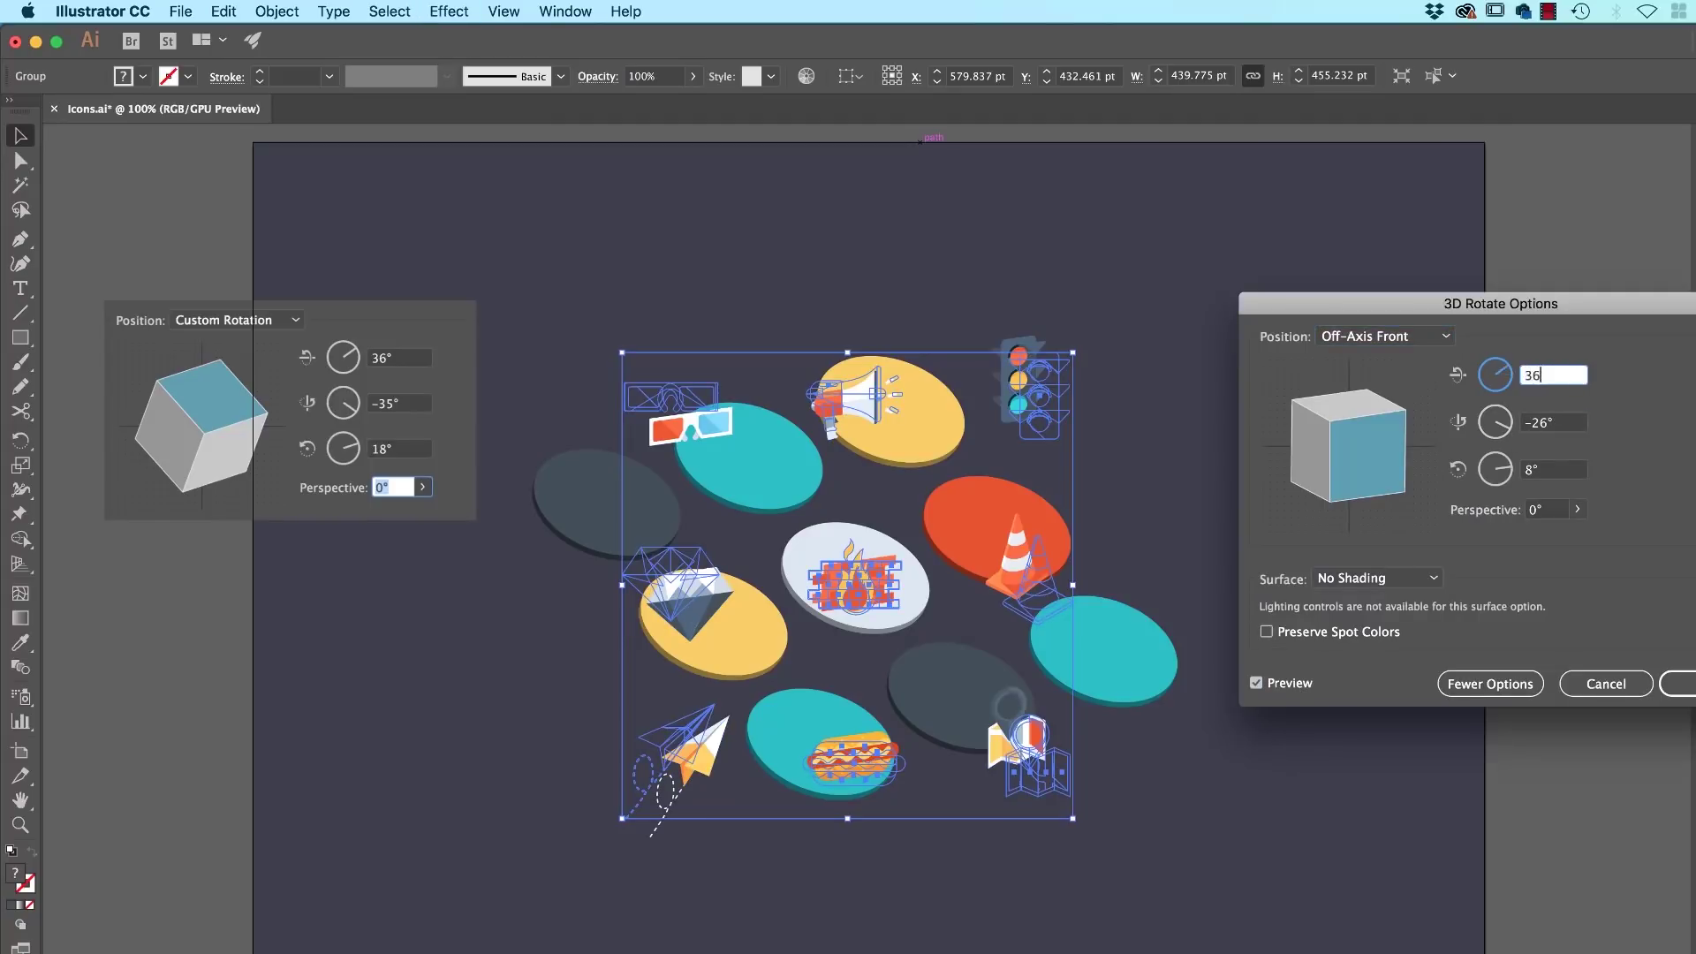
key(Tab)
text(-35)
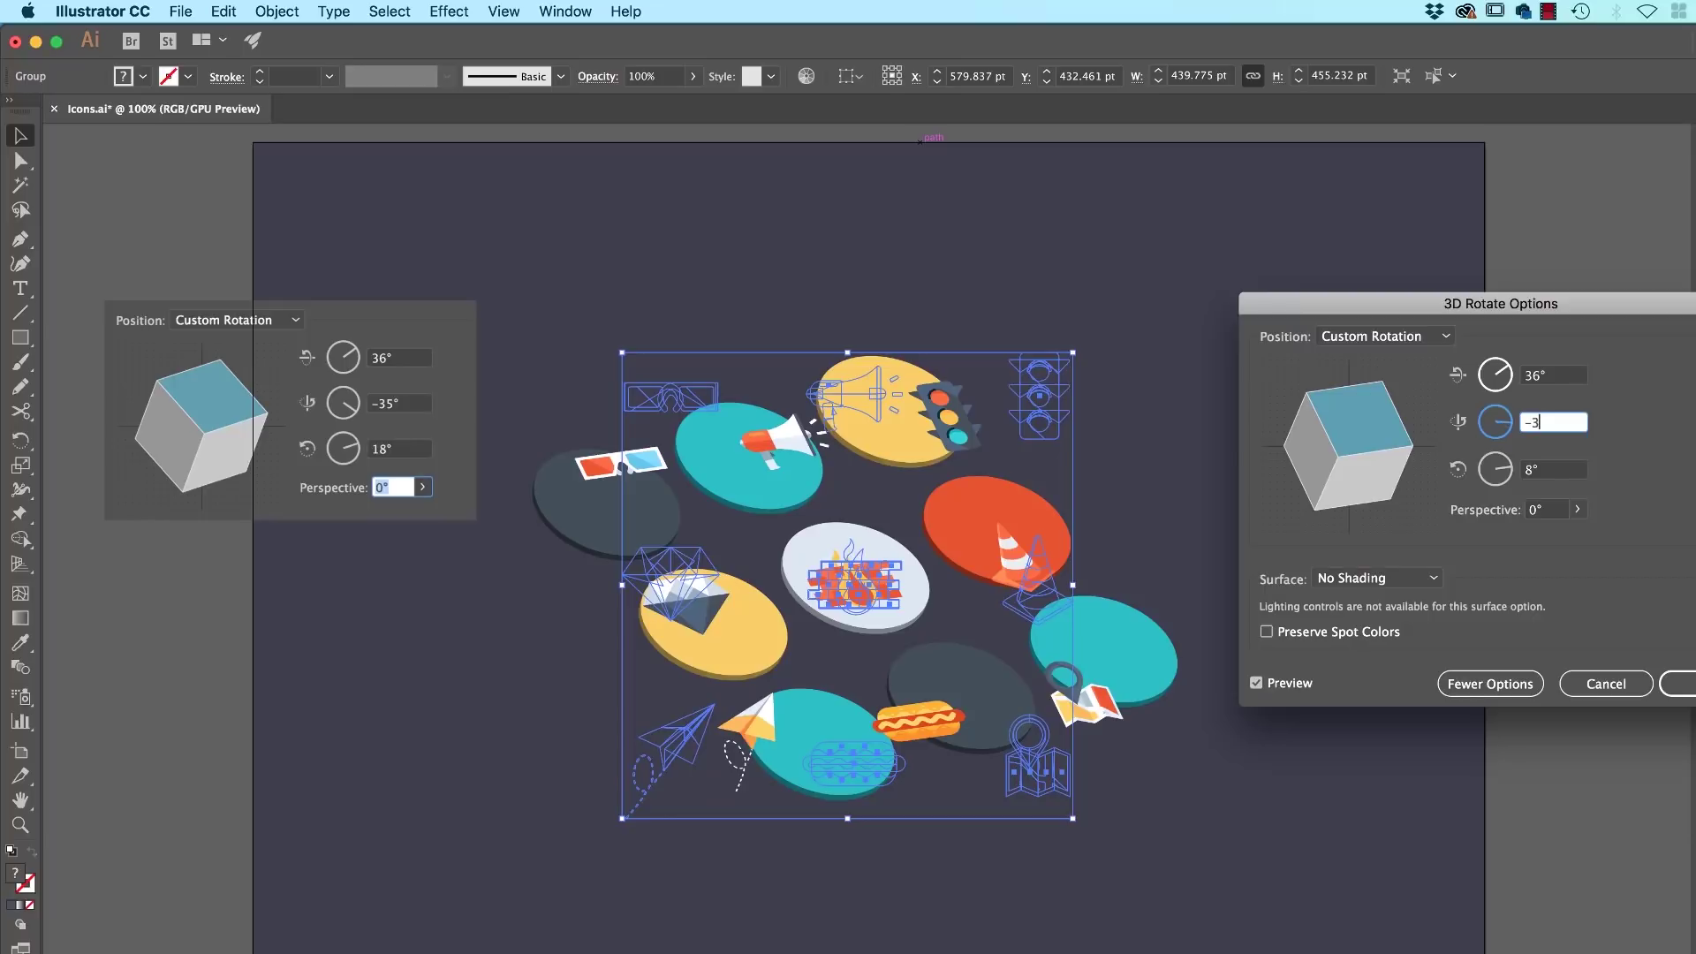
key(Tab)
text(18)
key(Tab)
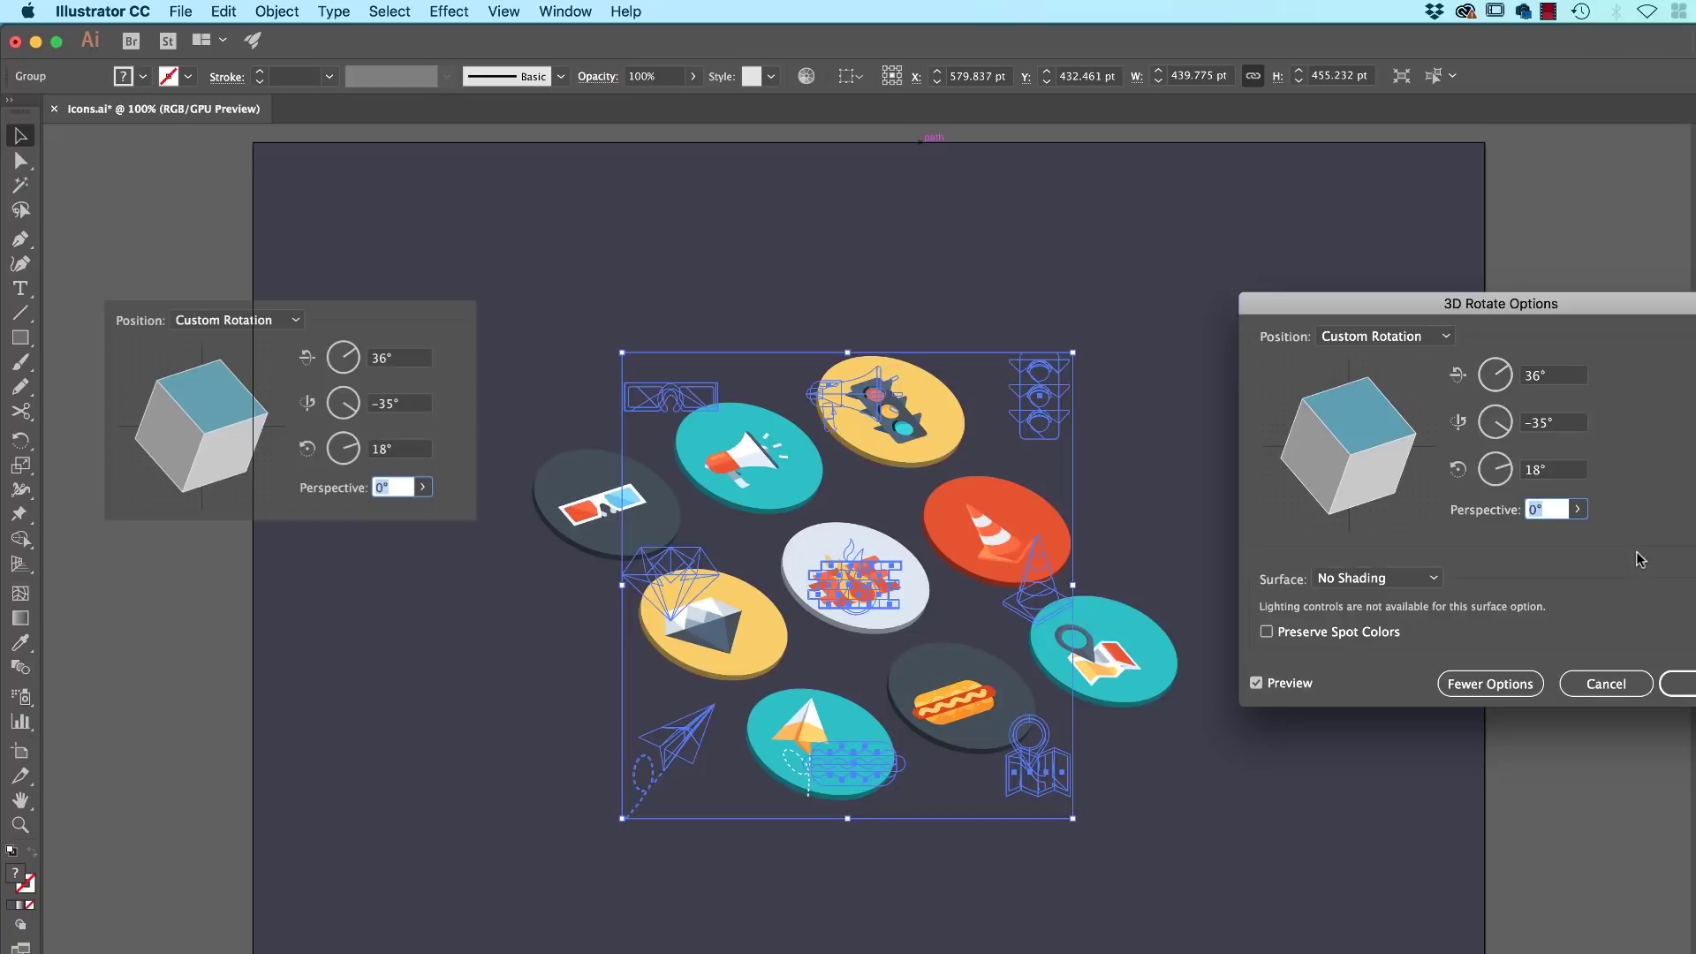
Step: Apply the 3D rotation, then select and delete the placed settings screenshot
click(1681, 684)
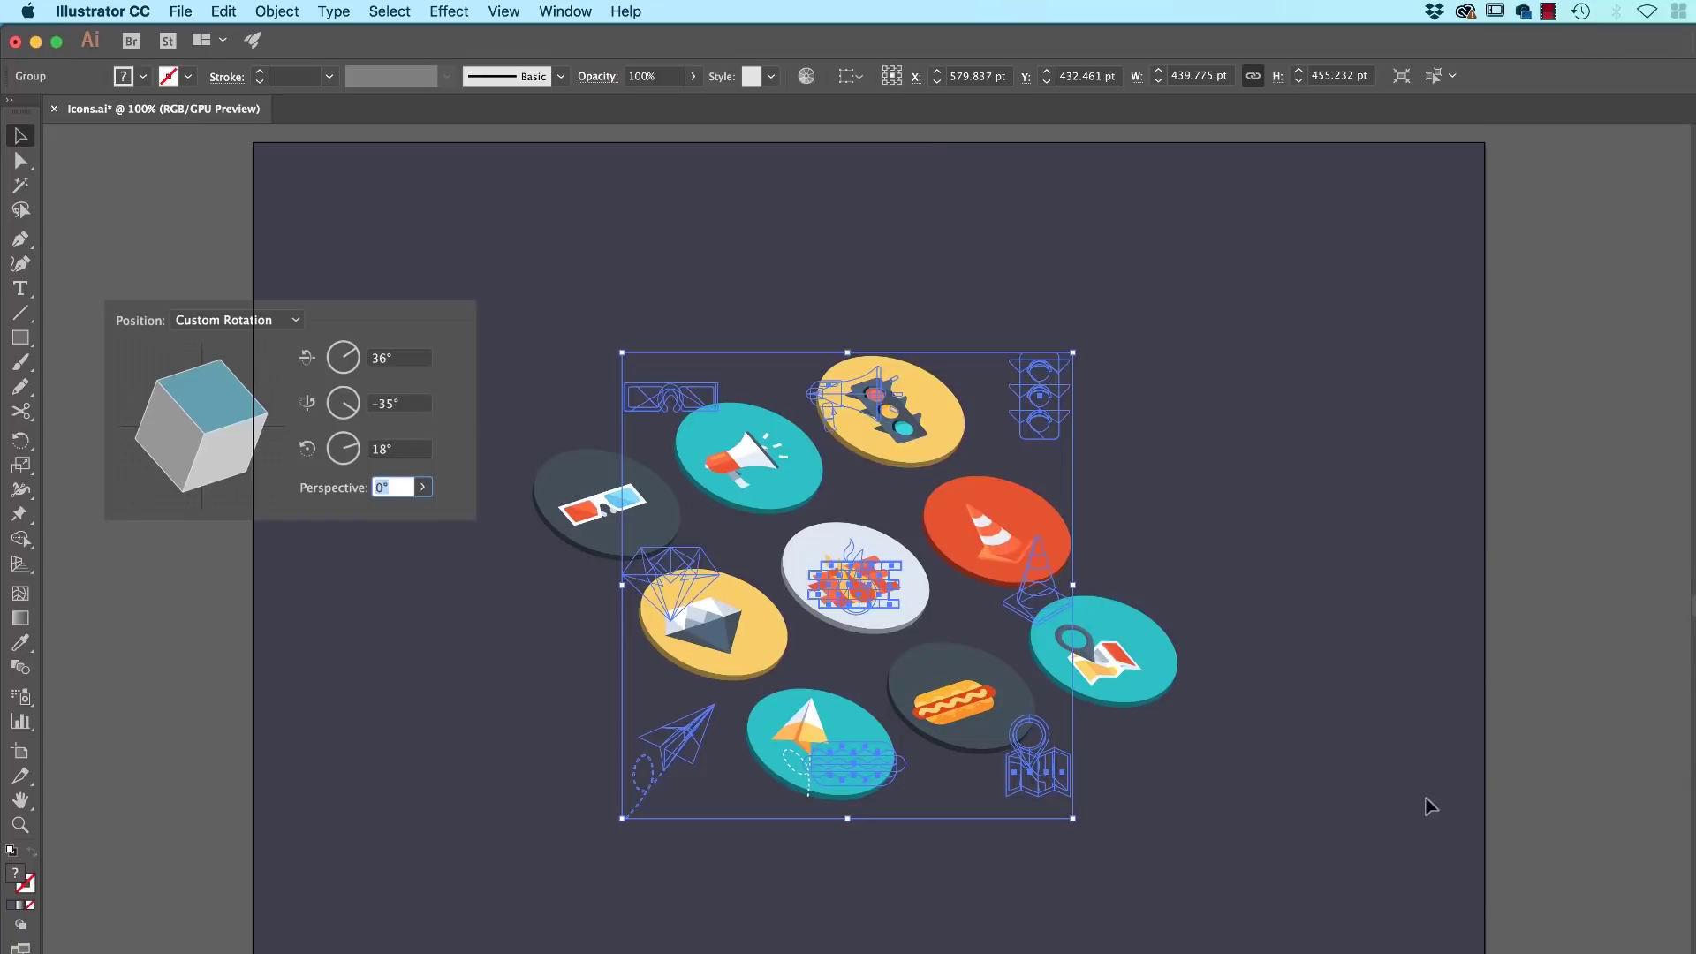
click(1428, 798)
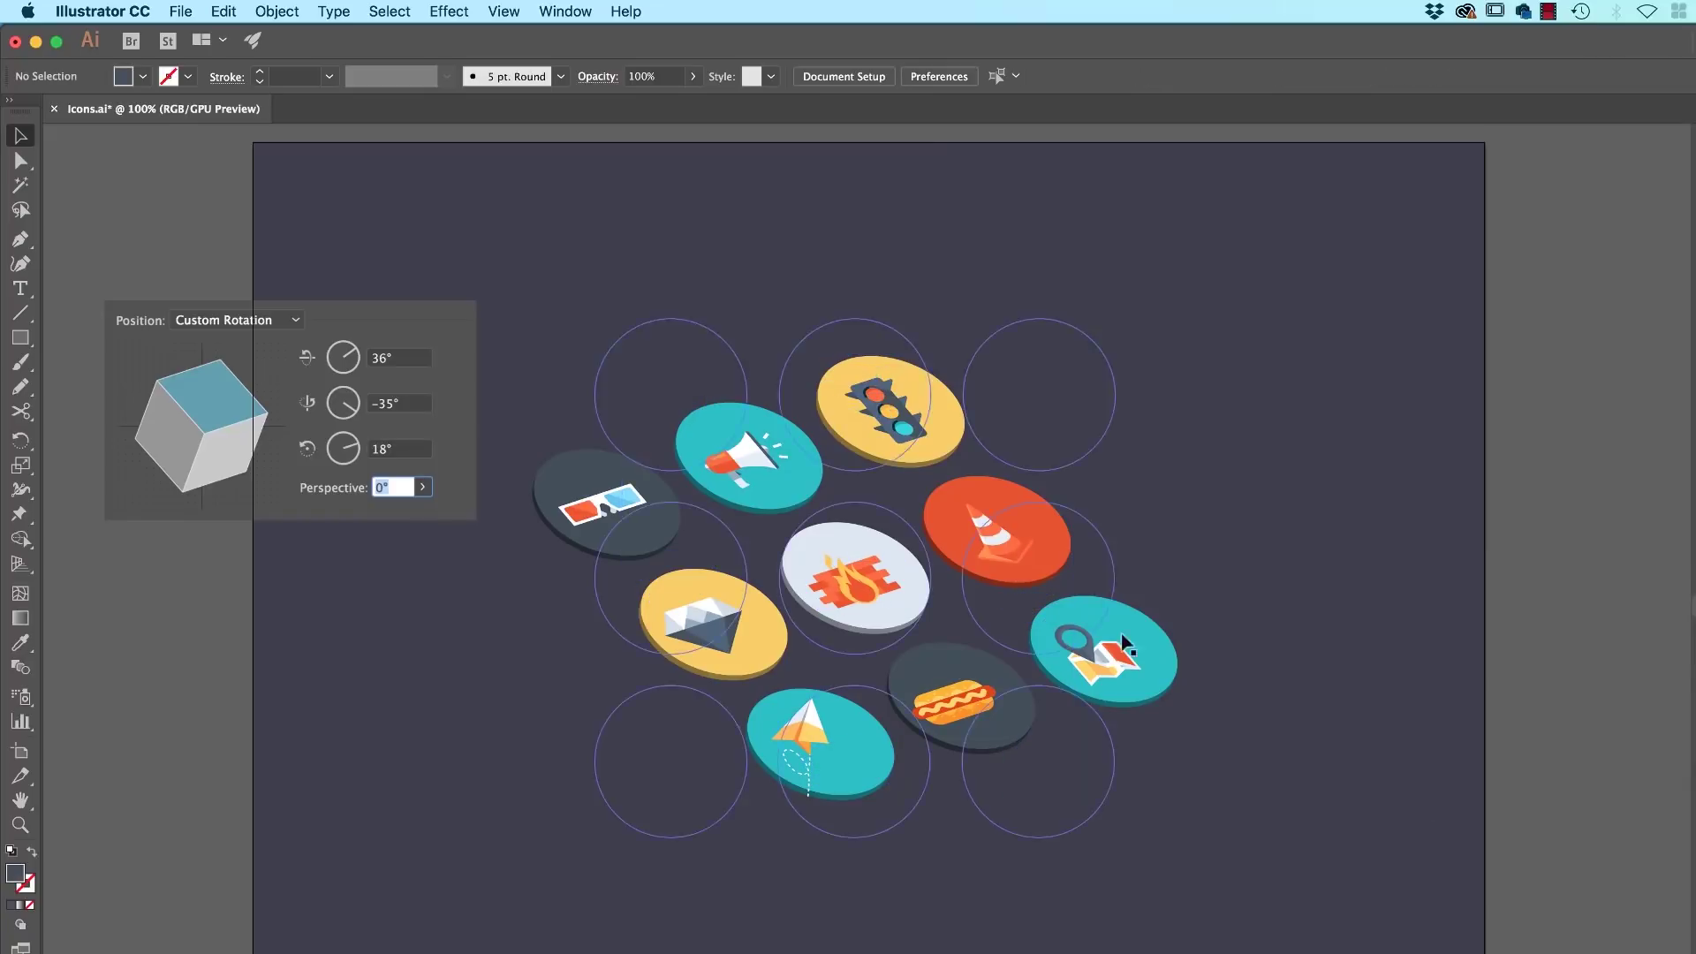
click(1006, 544)
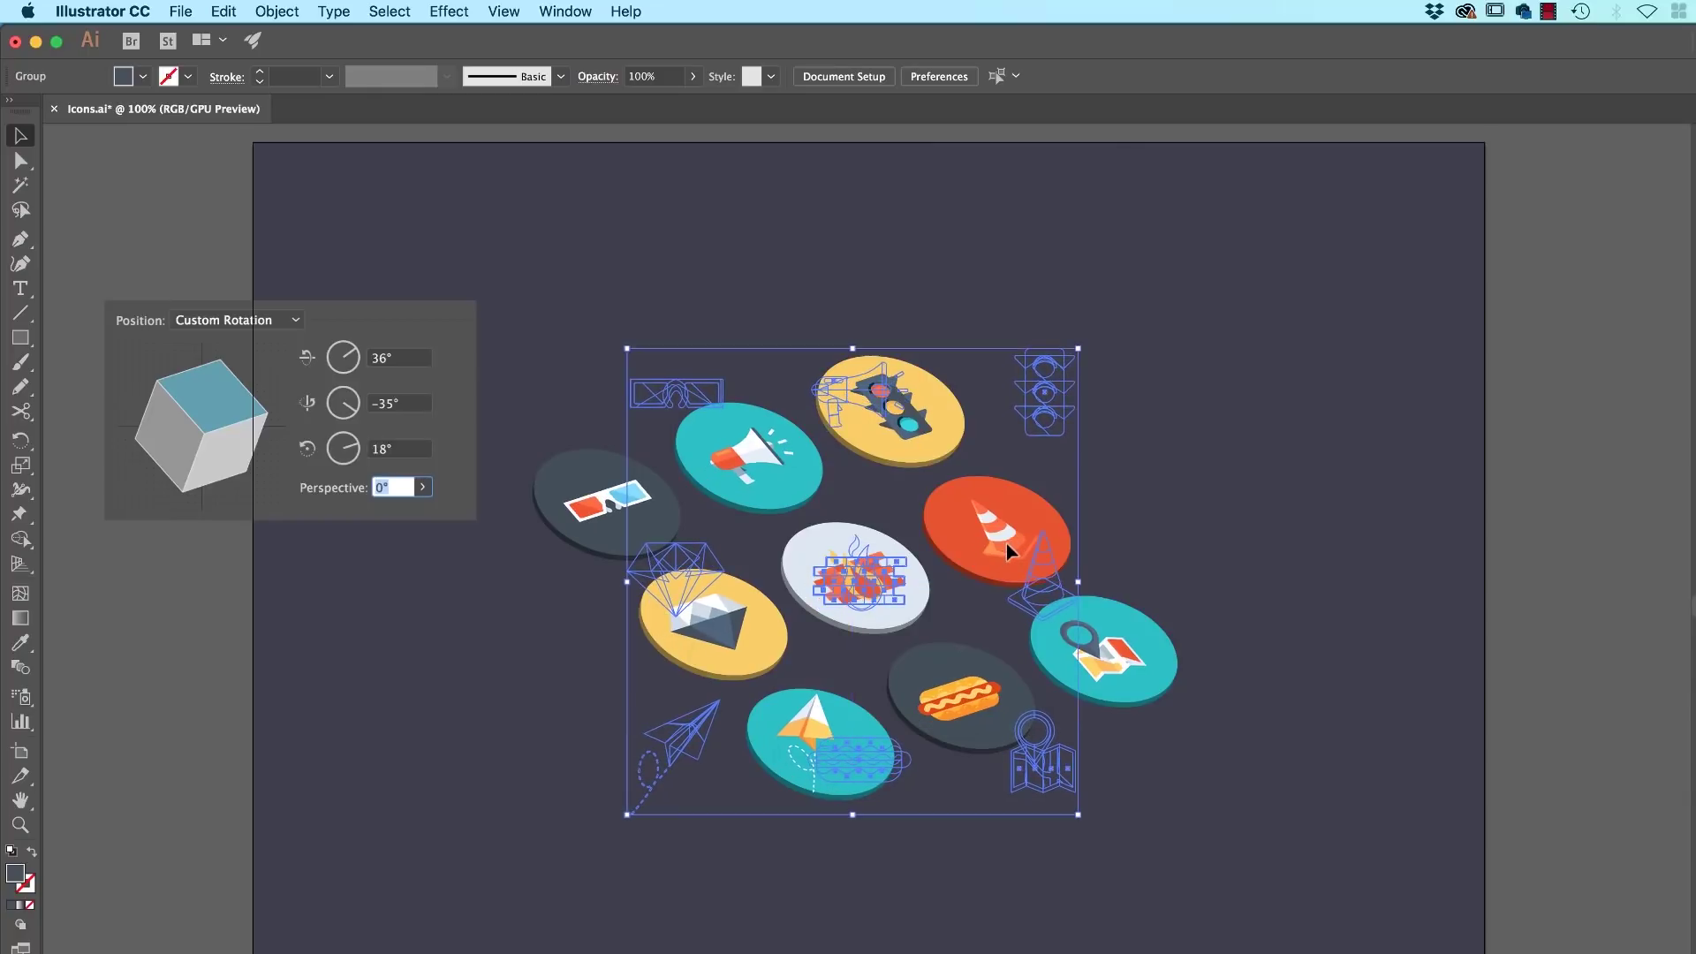
click(1447, 627)
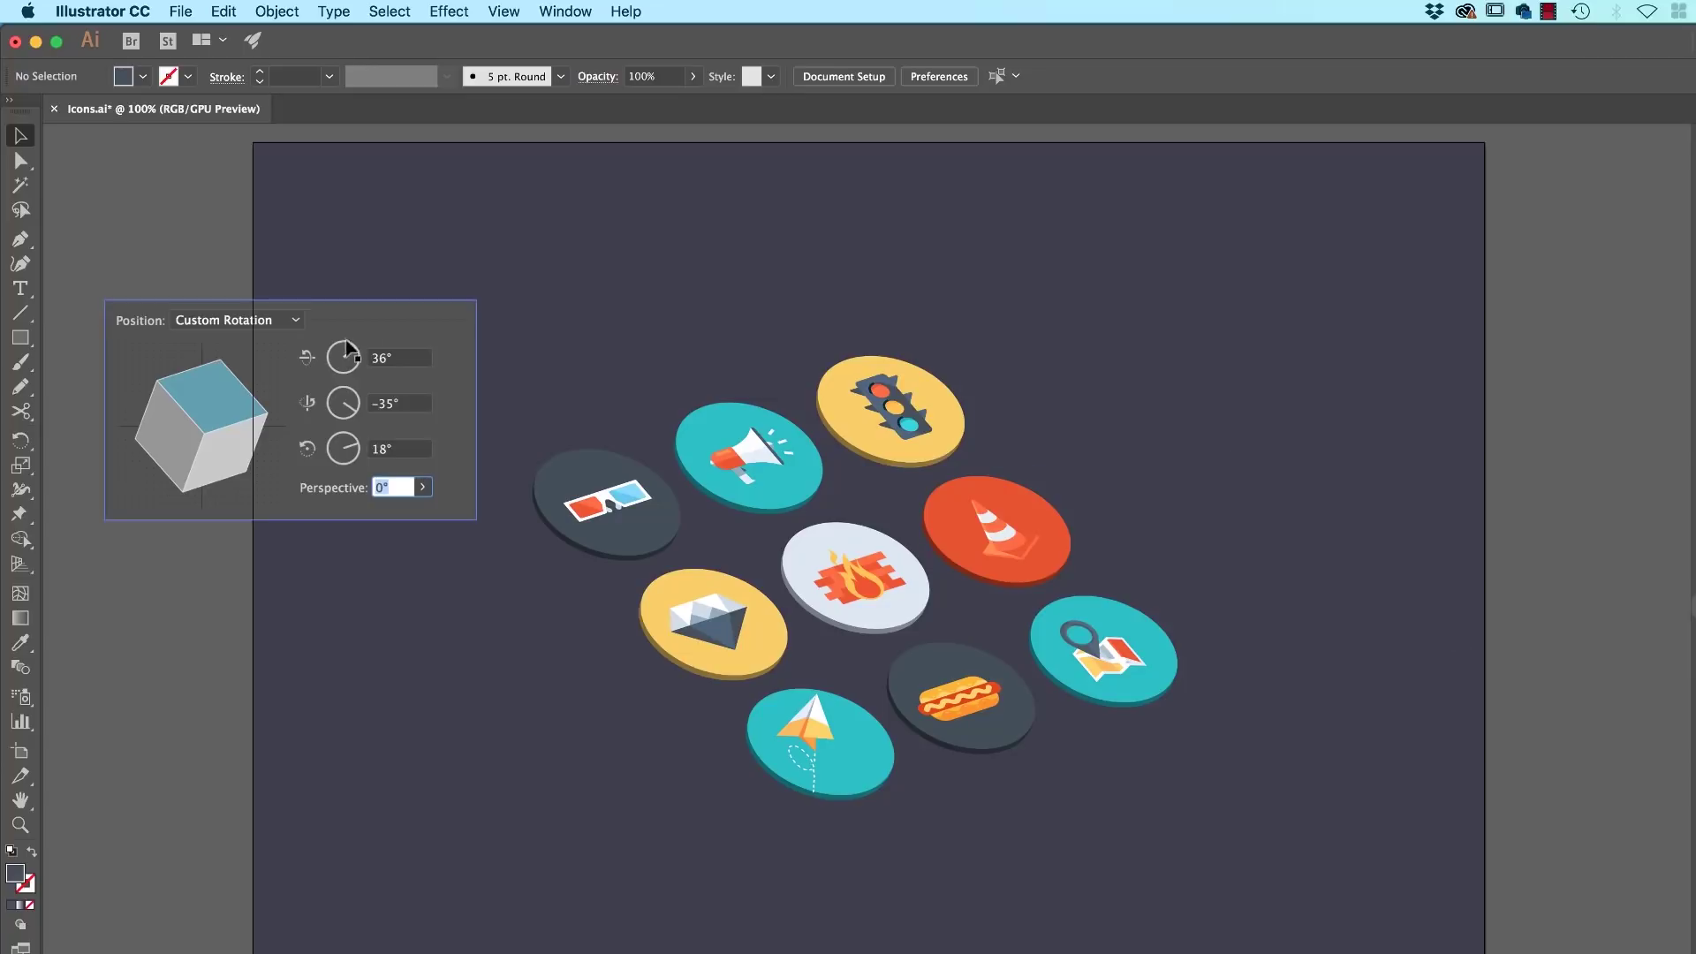
click(181, 328)
key(Delete)
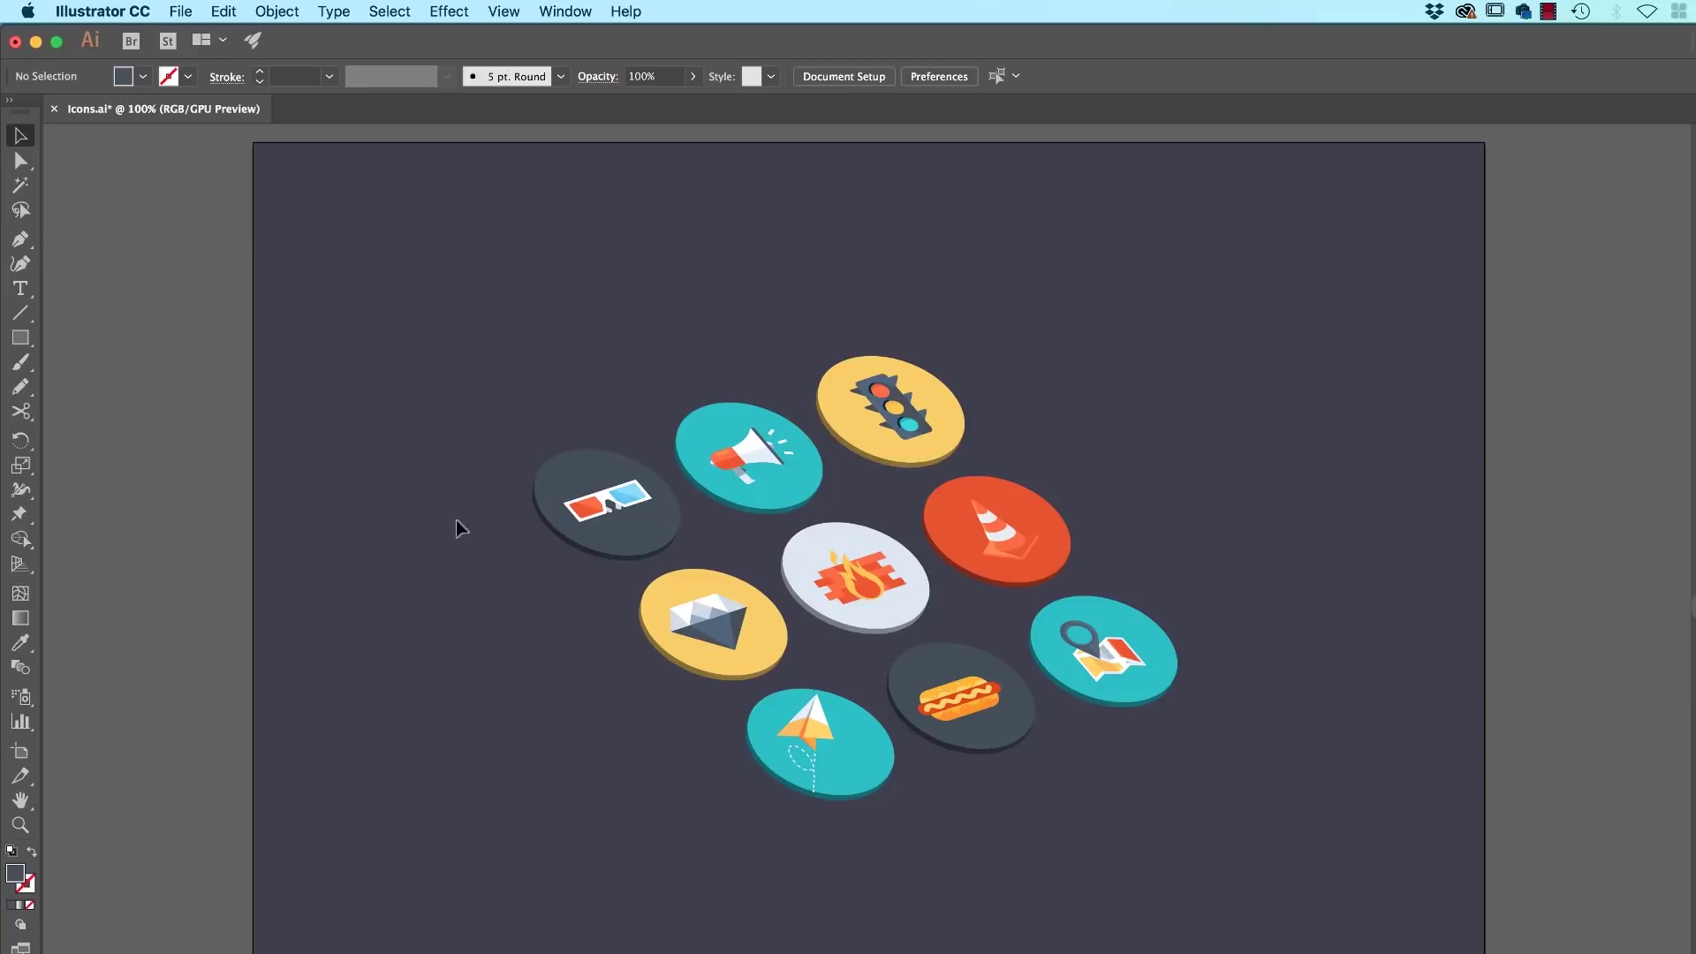
Step: Drag the disc group right until it crosses the artboard's right edge
click(568, 477)
drag(568, 481, 1159, 481)
scroll(848, 548, right, 10)
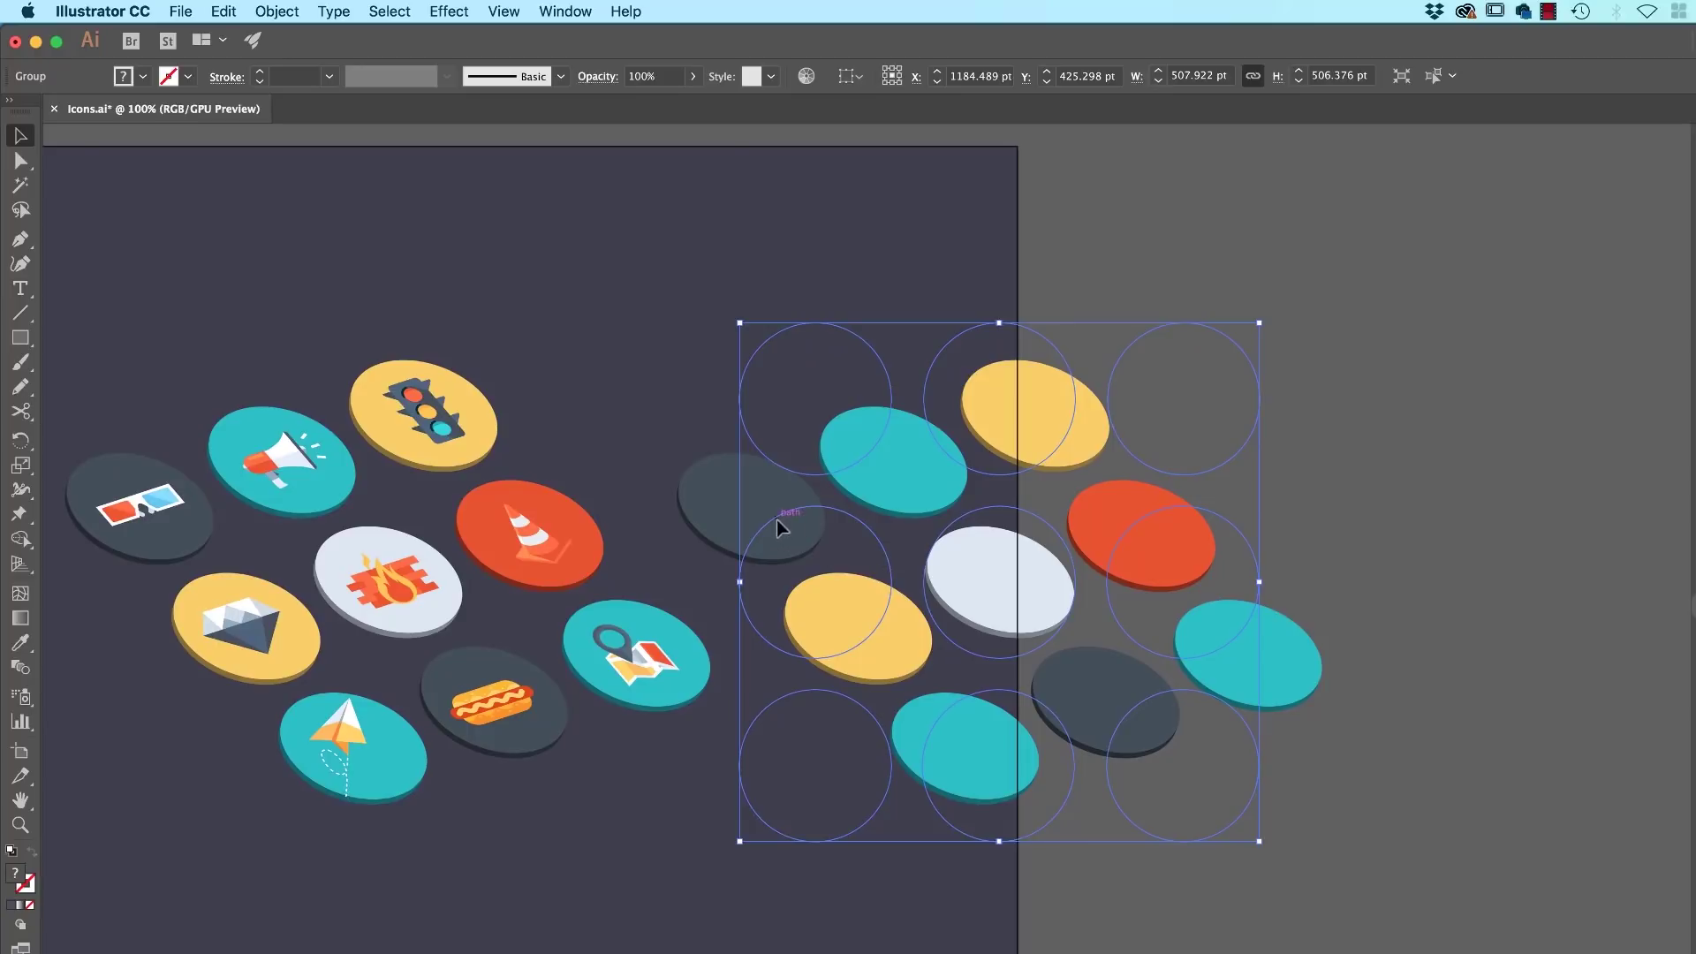
drag(778, 525, 902, 526)
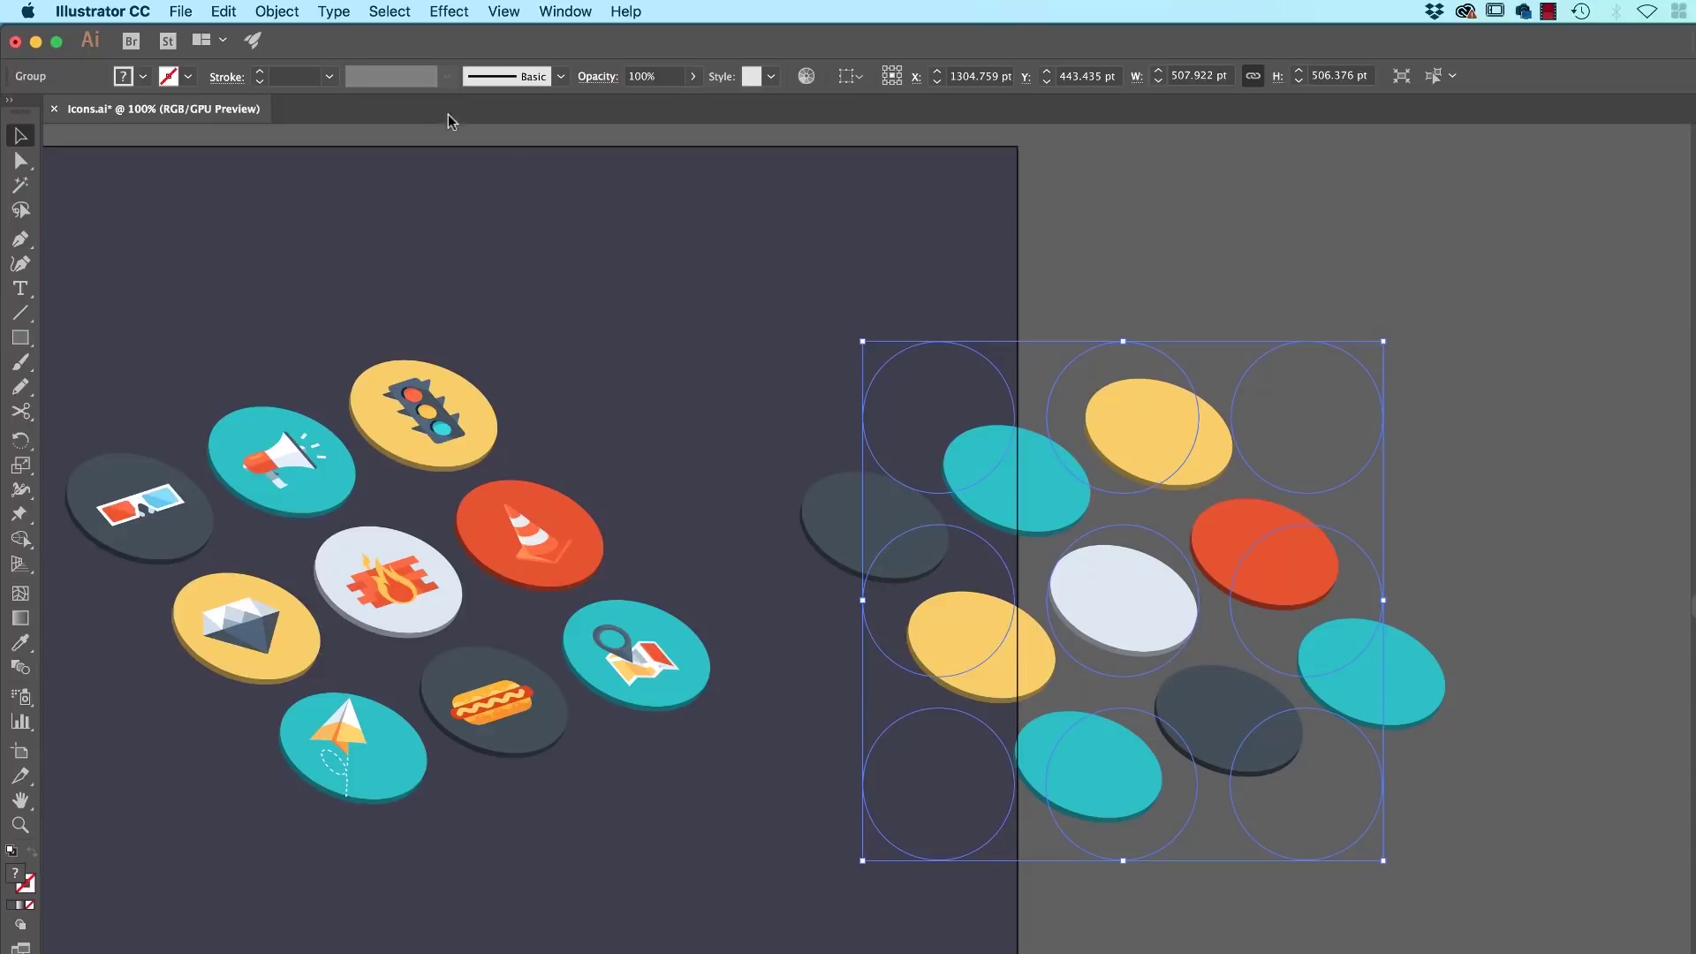
Step: Expand the discs' 3D appearance into editable shapes via Object > Expand Appearance
click(279, 11)
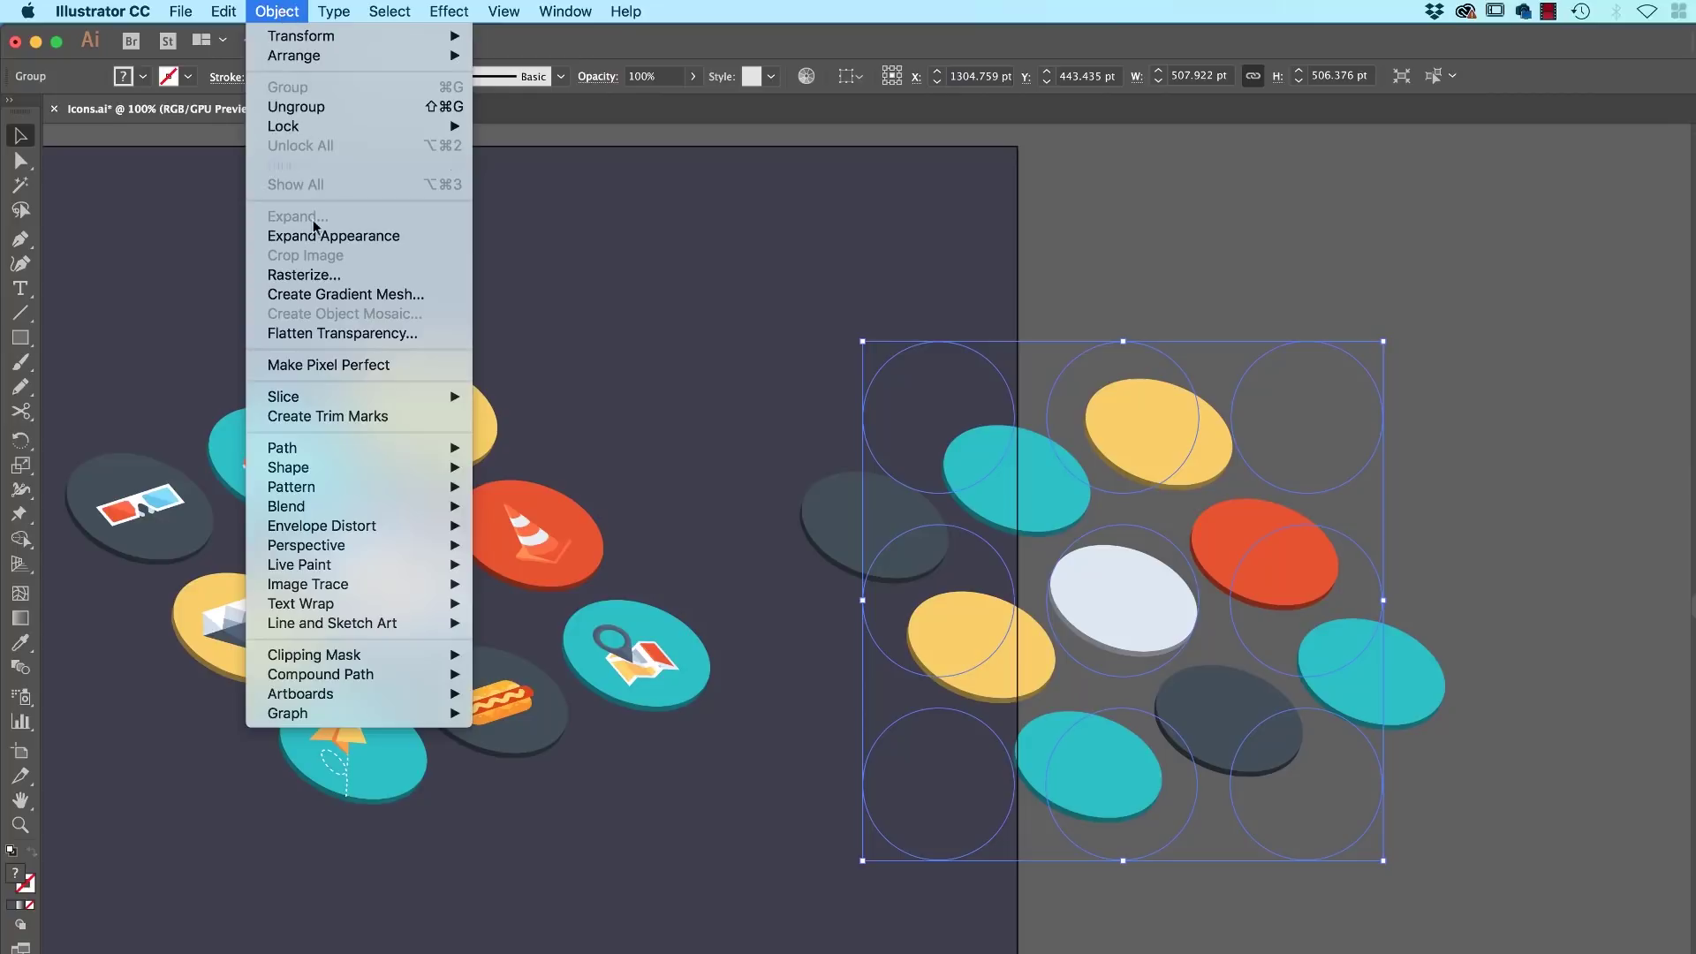
click(334, 235)
key(shift+m)
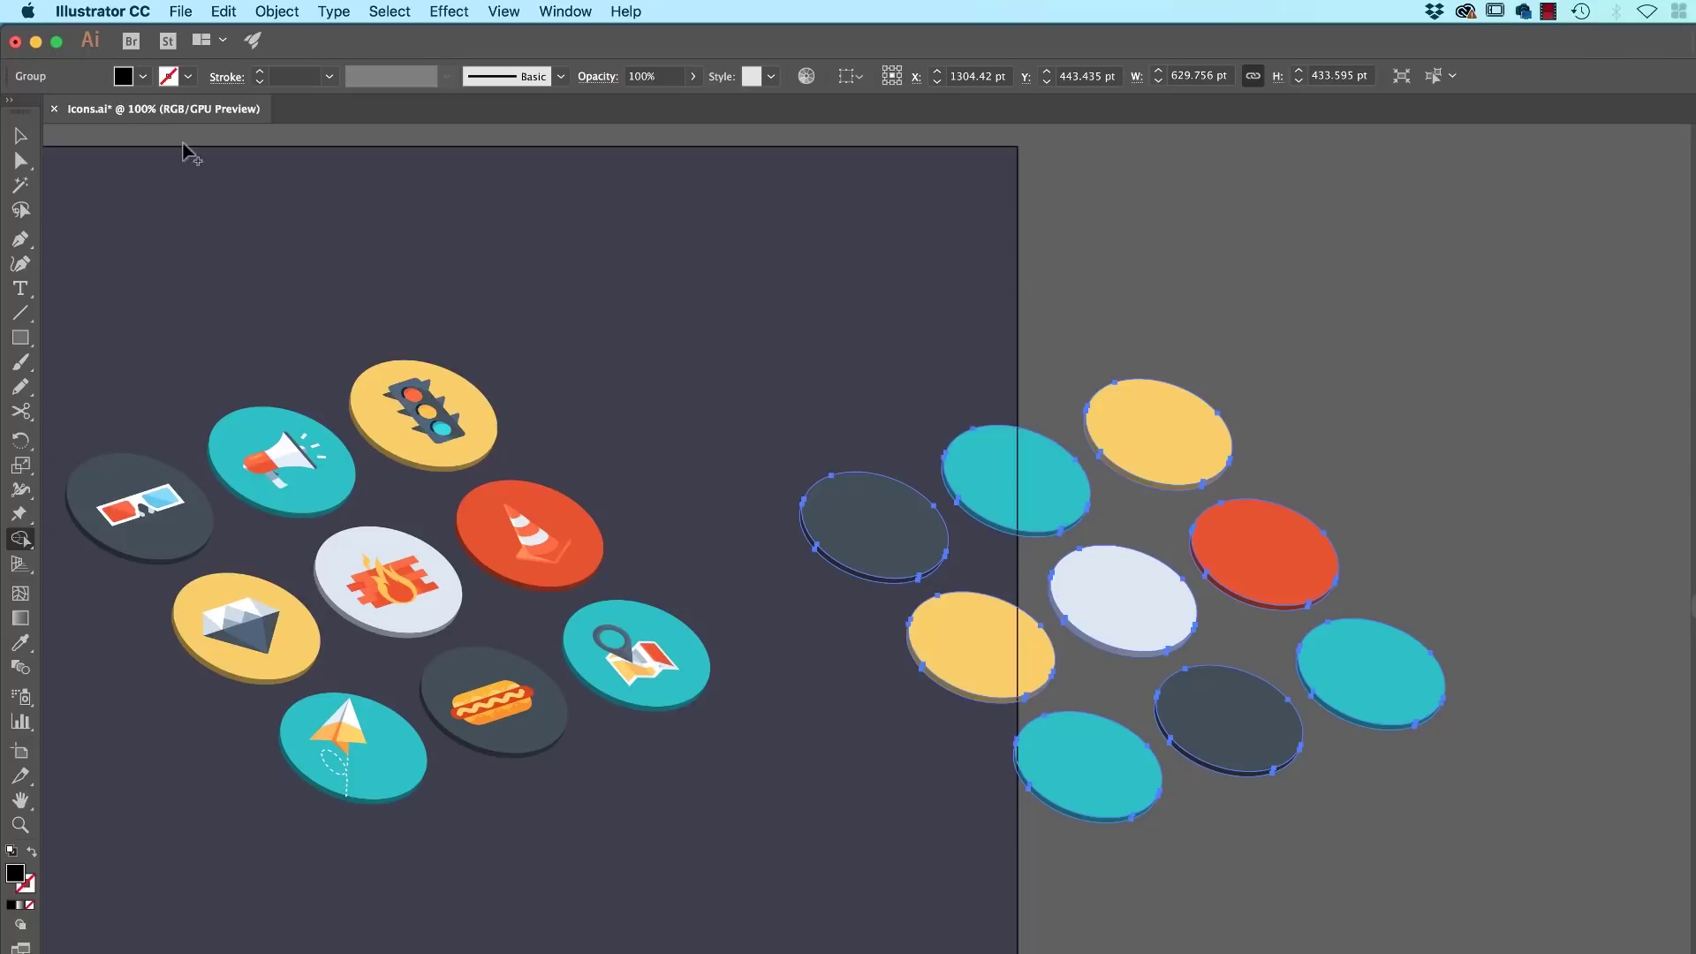
Step: Ungroup the expanded ellipse group and its copied ellipses
click(21, 136)
click(1125, 467)
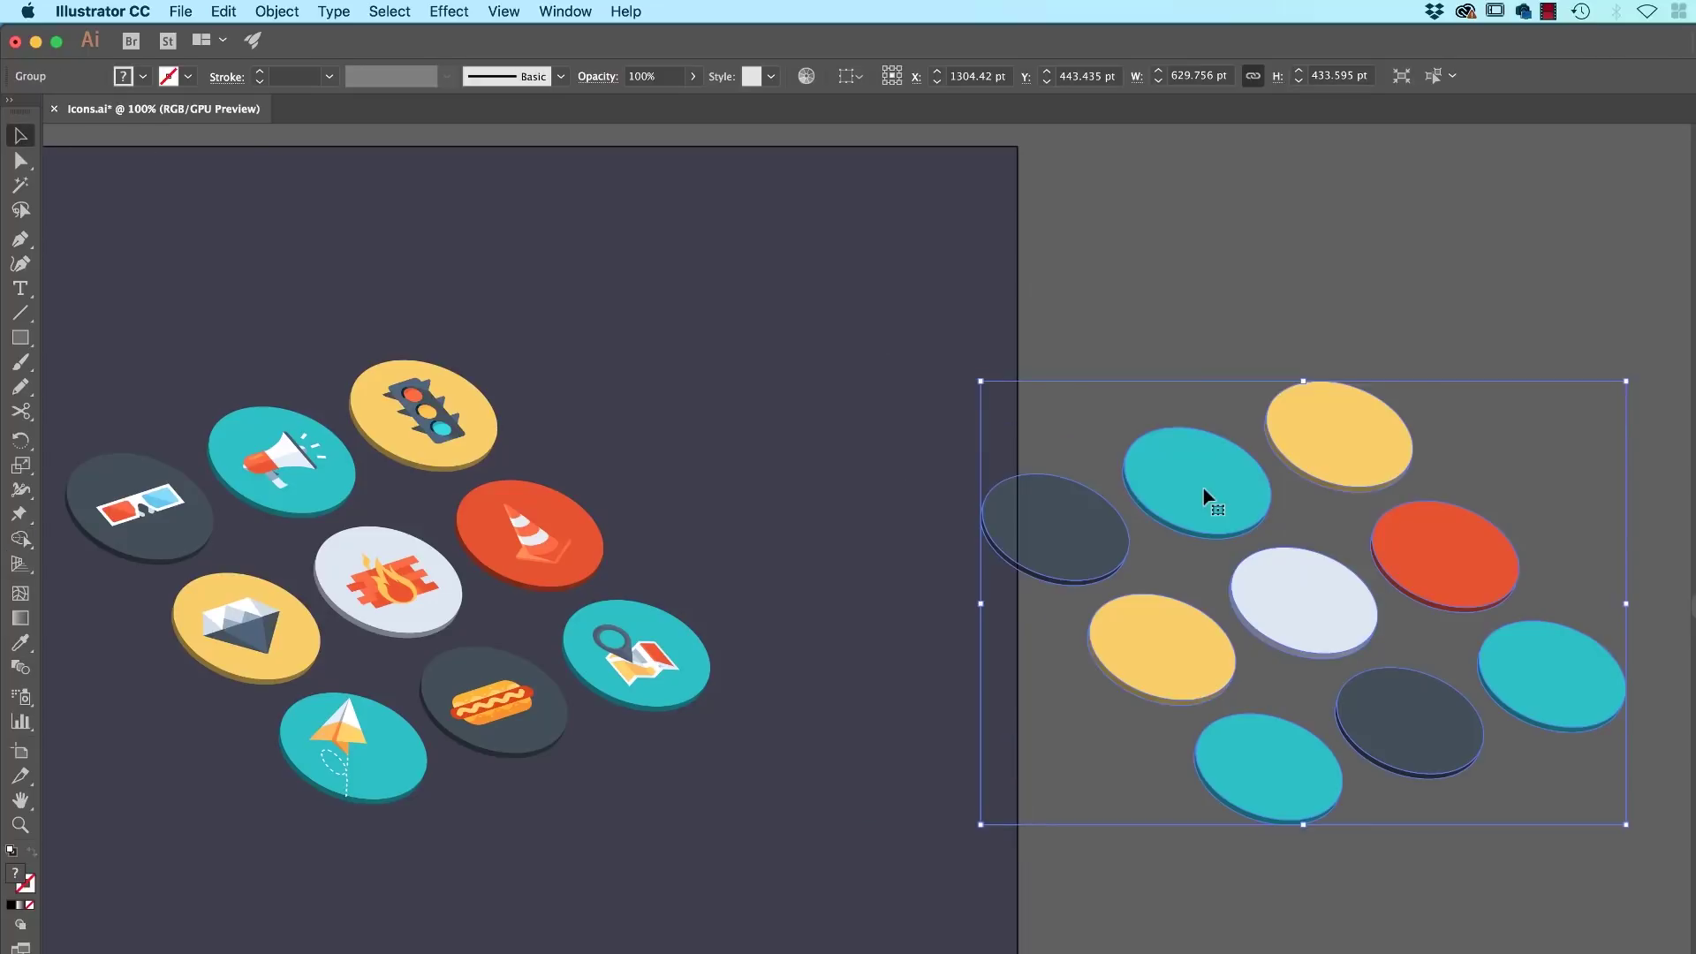
right_click(1034, 467)
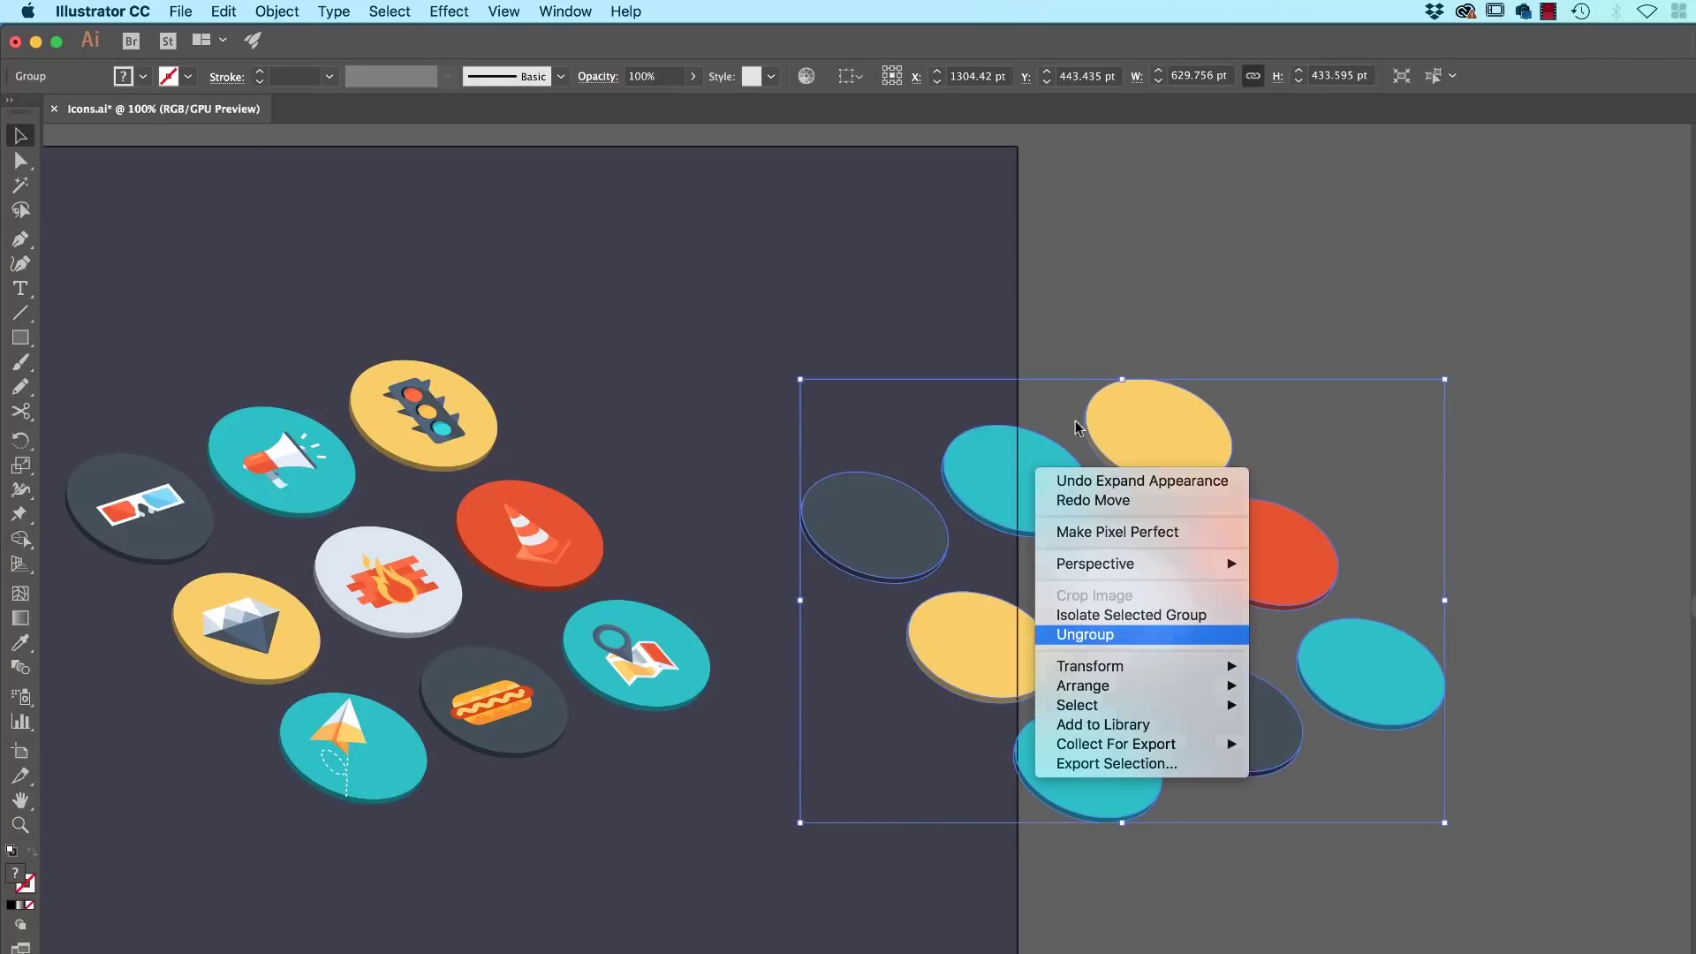
click(1085, 634)
drag(1016, 473, 1174, 447)
key(super+z)
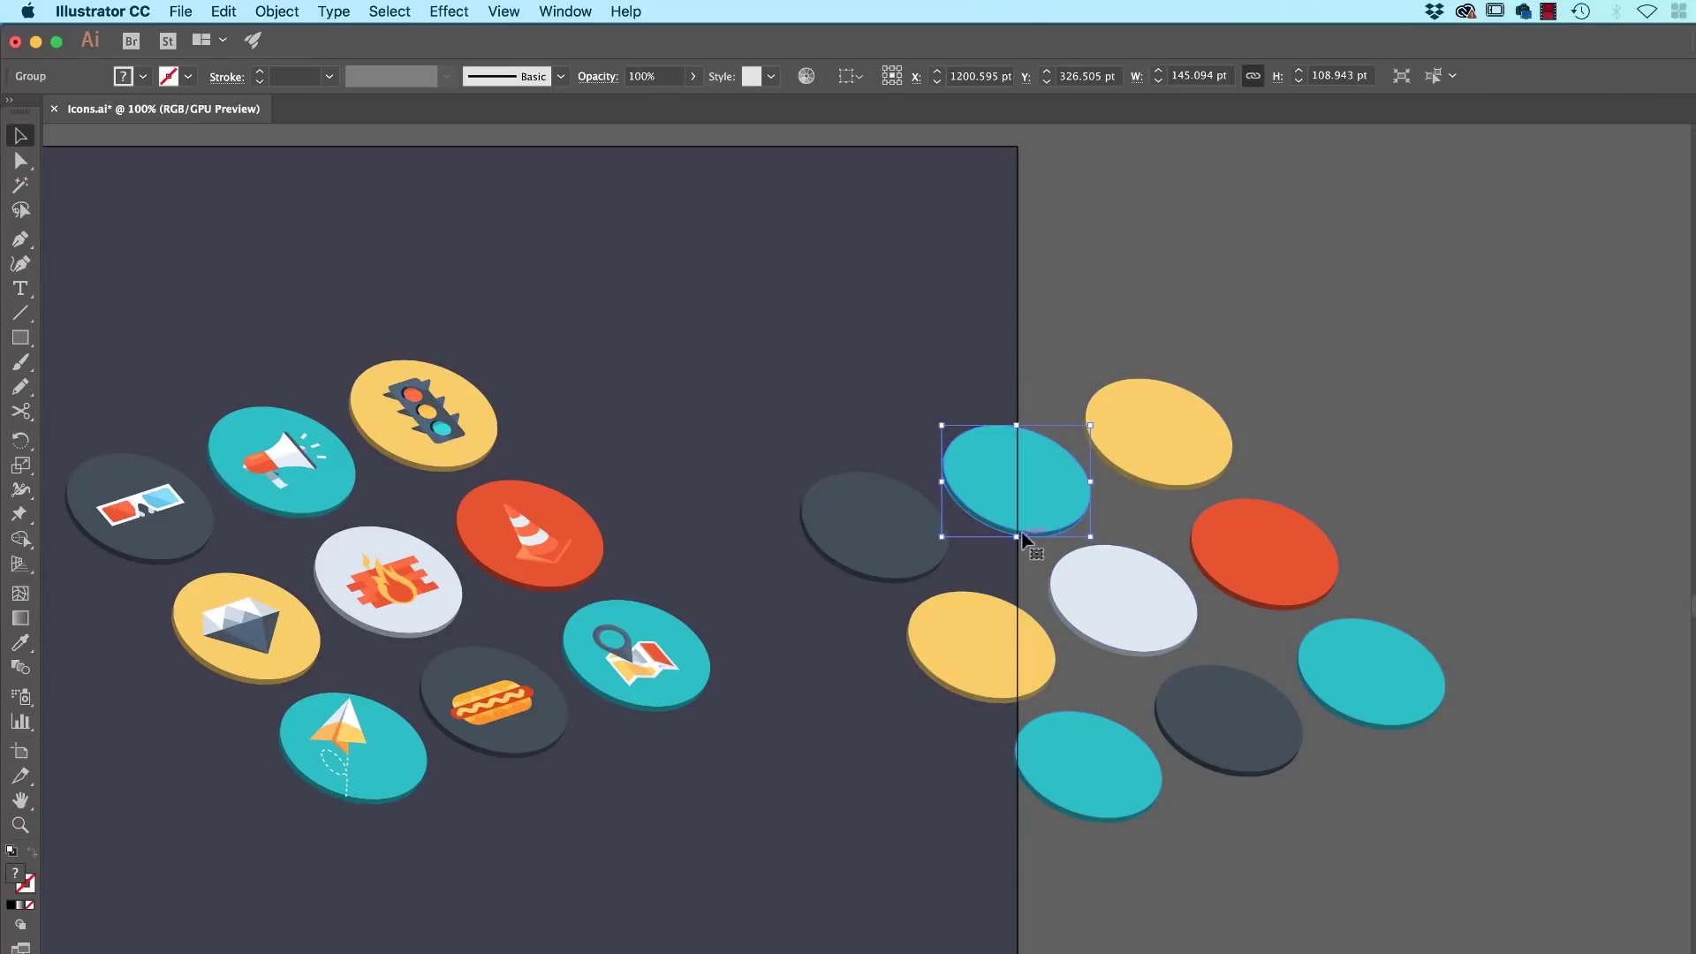
right_click(1042, 518)
click(945, 386)
key(super+a)
right_click(1183, 595)
click(1223, 746)
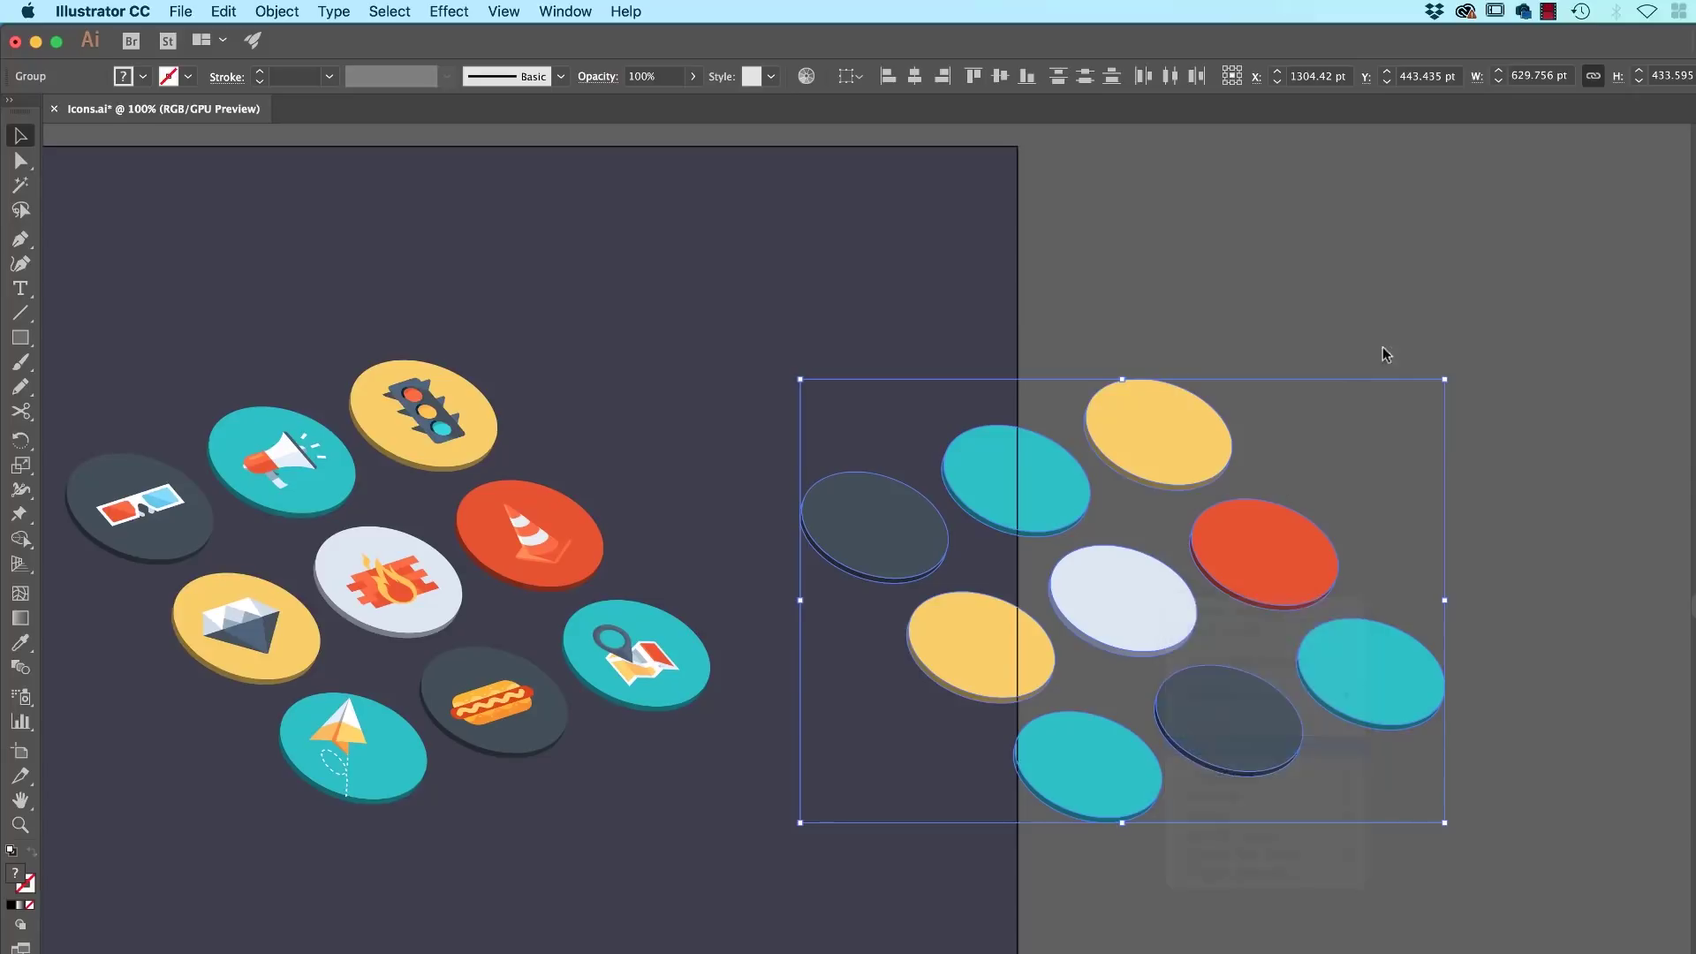
Step: Try merging the ellipses with Shape Builder, then undo back to the Selection tool
click(1260, 394)
drag(1144, 459, 1276, 409)
key(super+z)
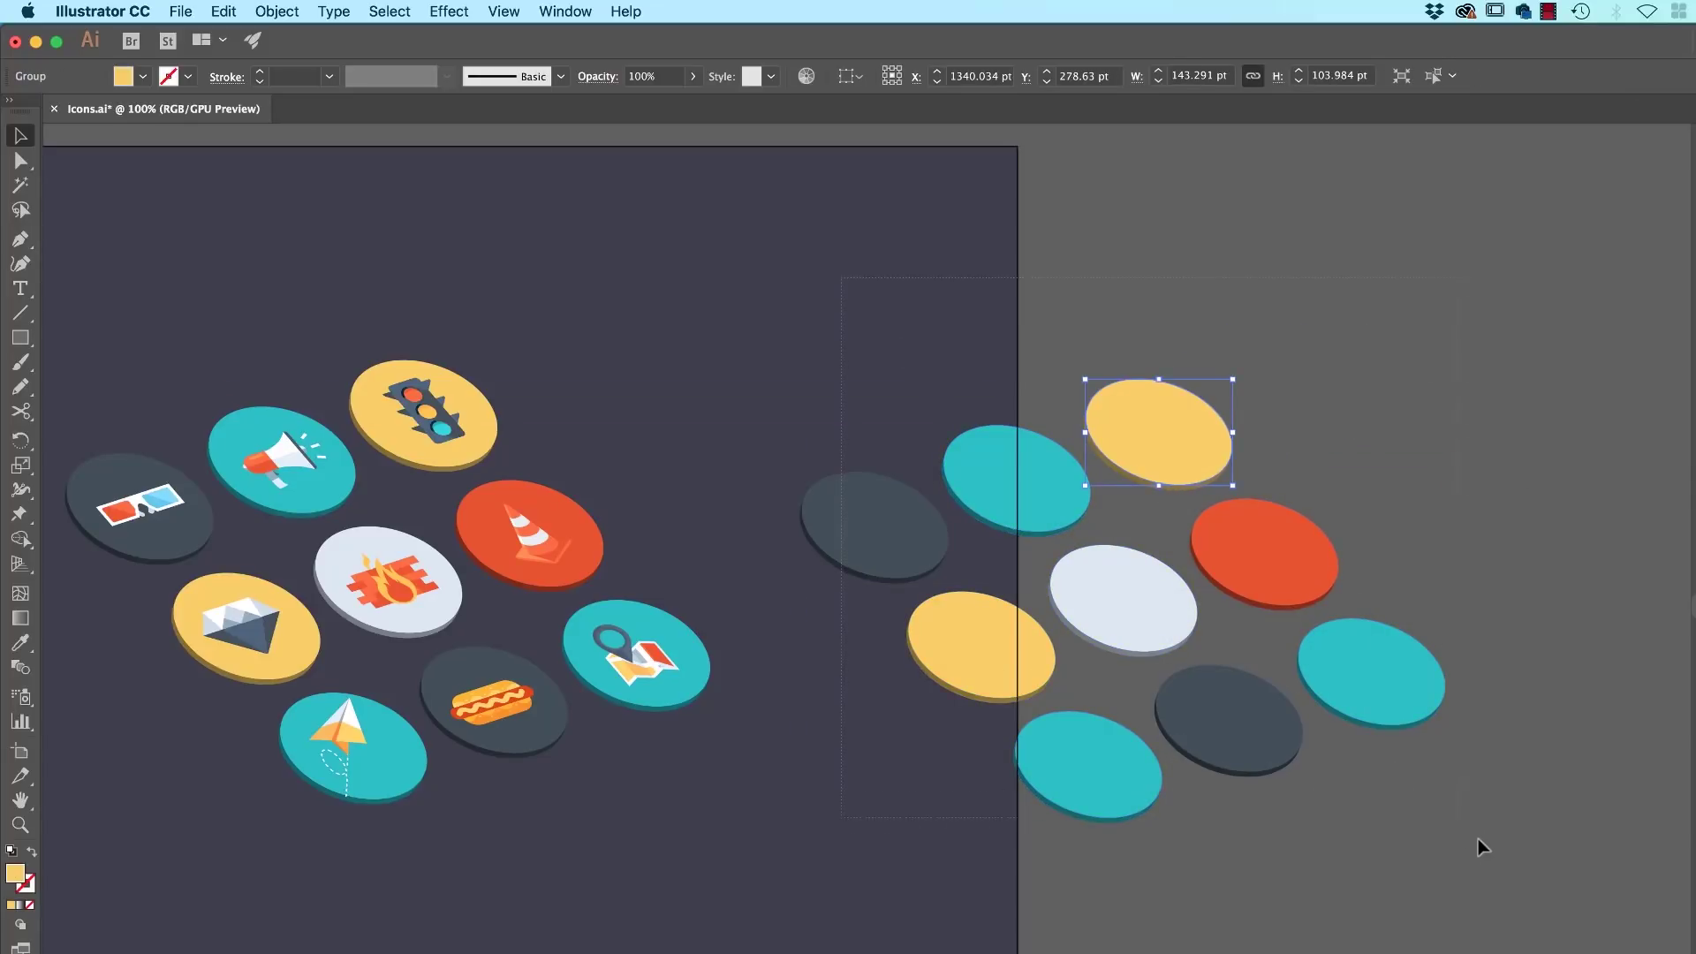
key(super+a)
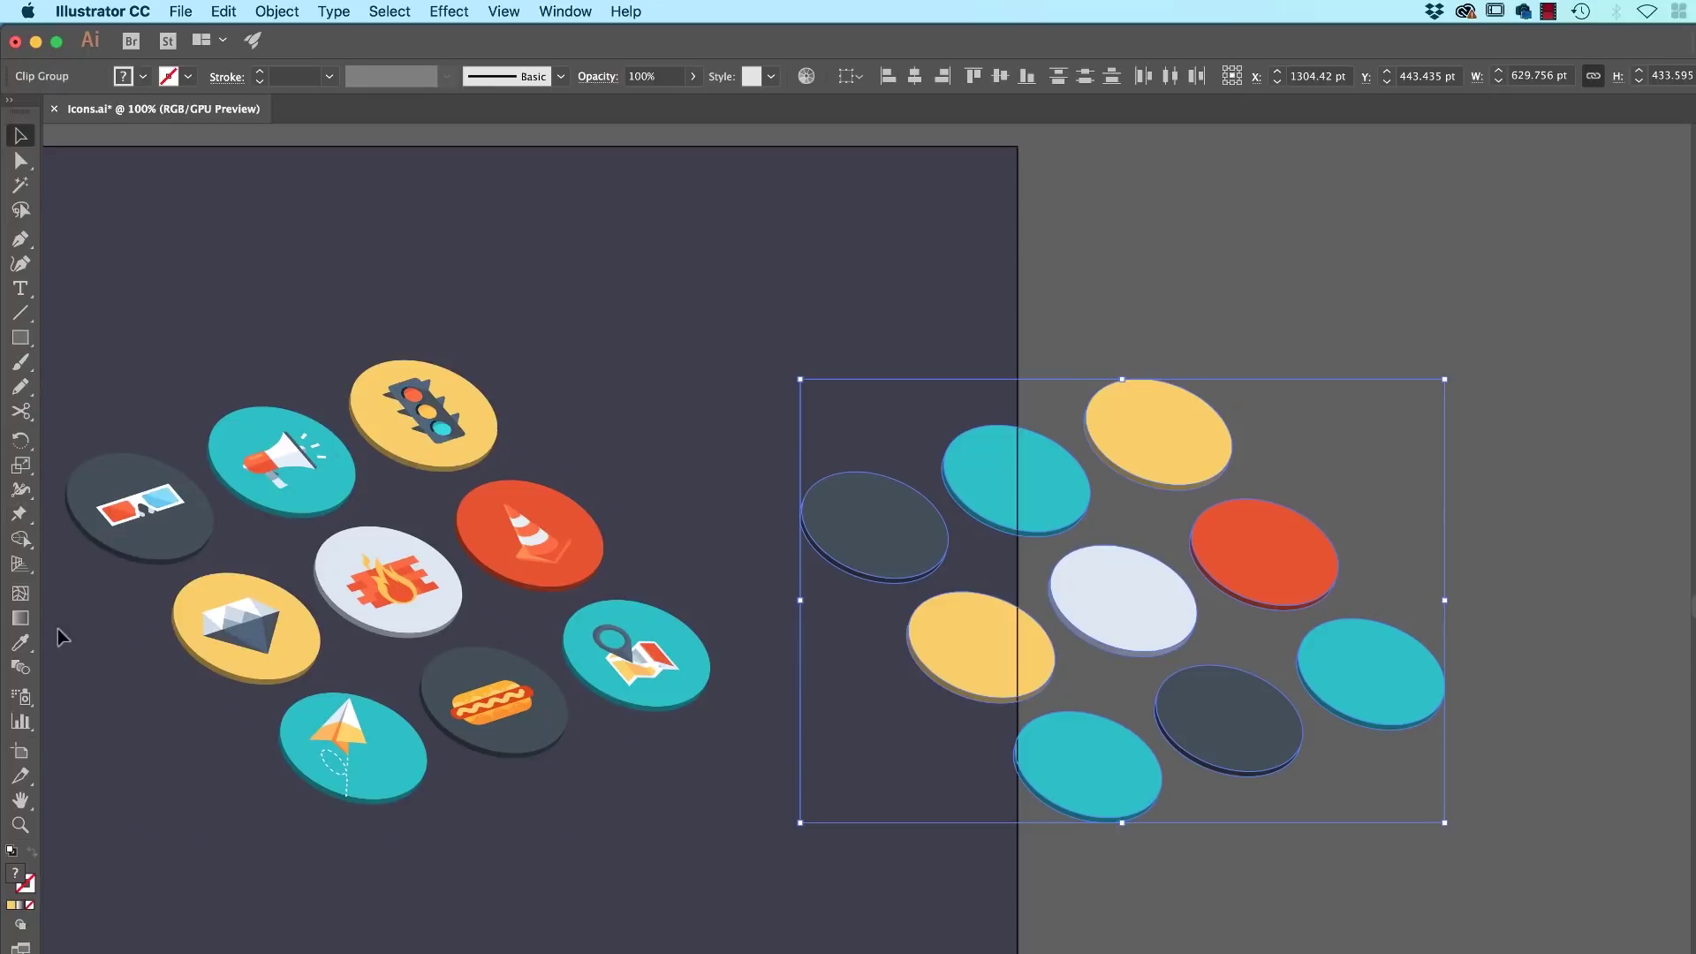
click(20, 540)
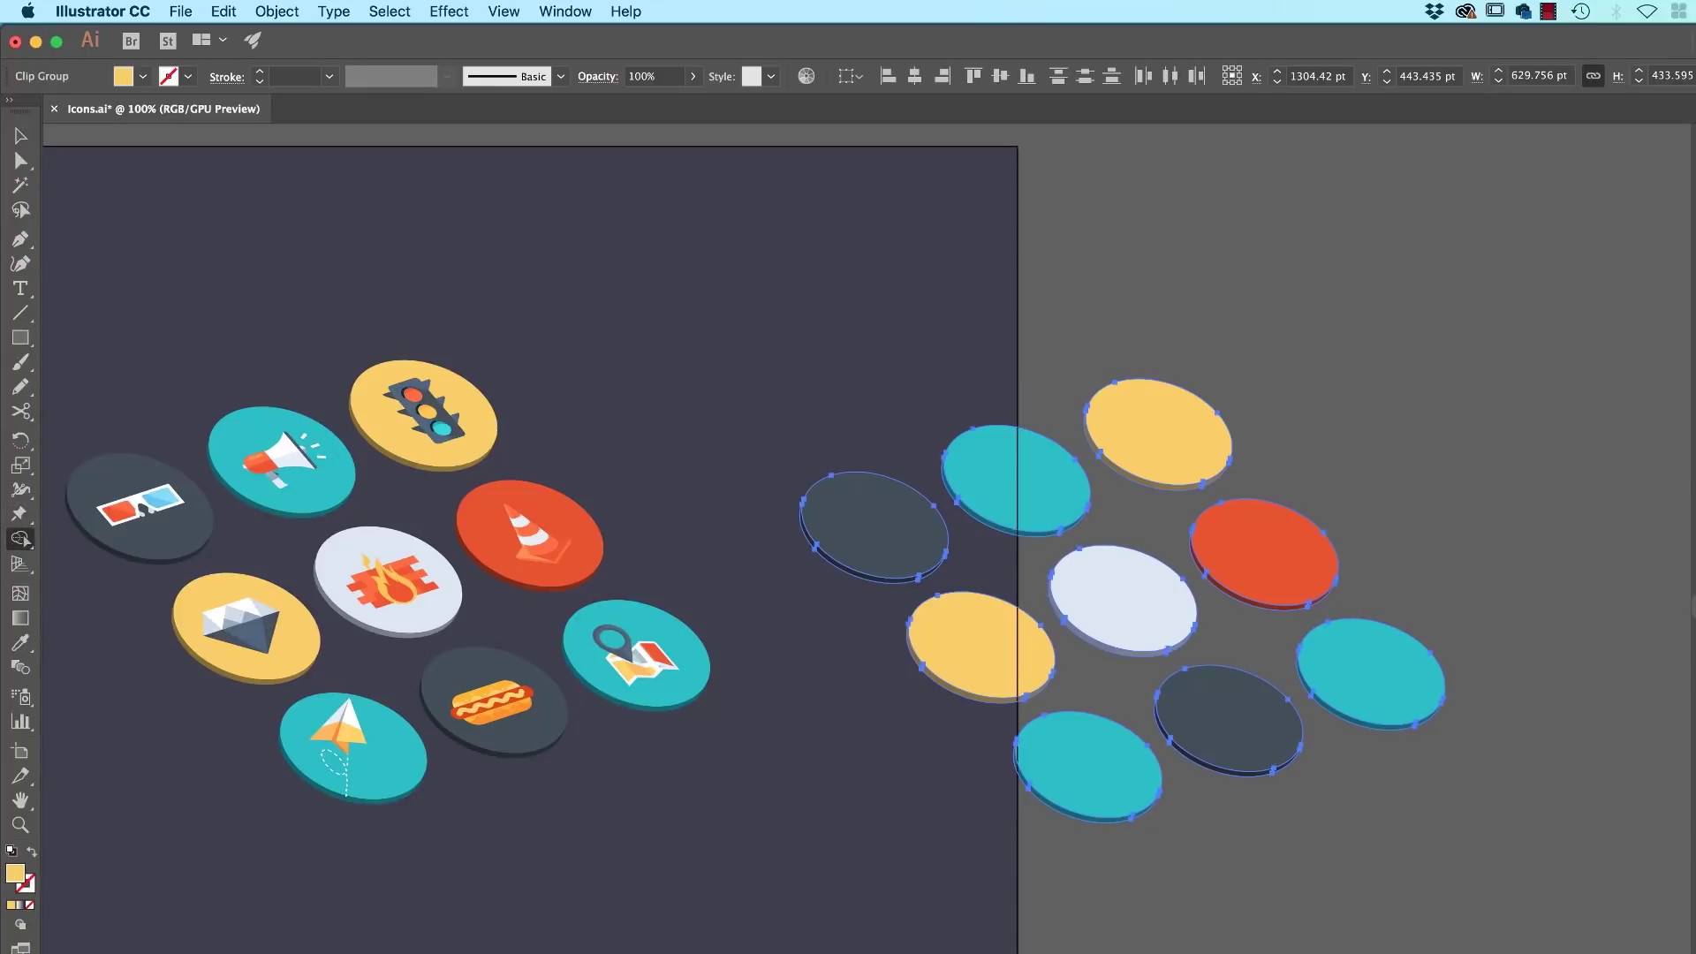
drag(797, 309, 1457, 889)
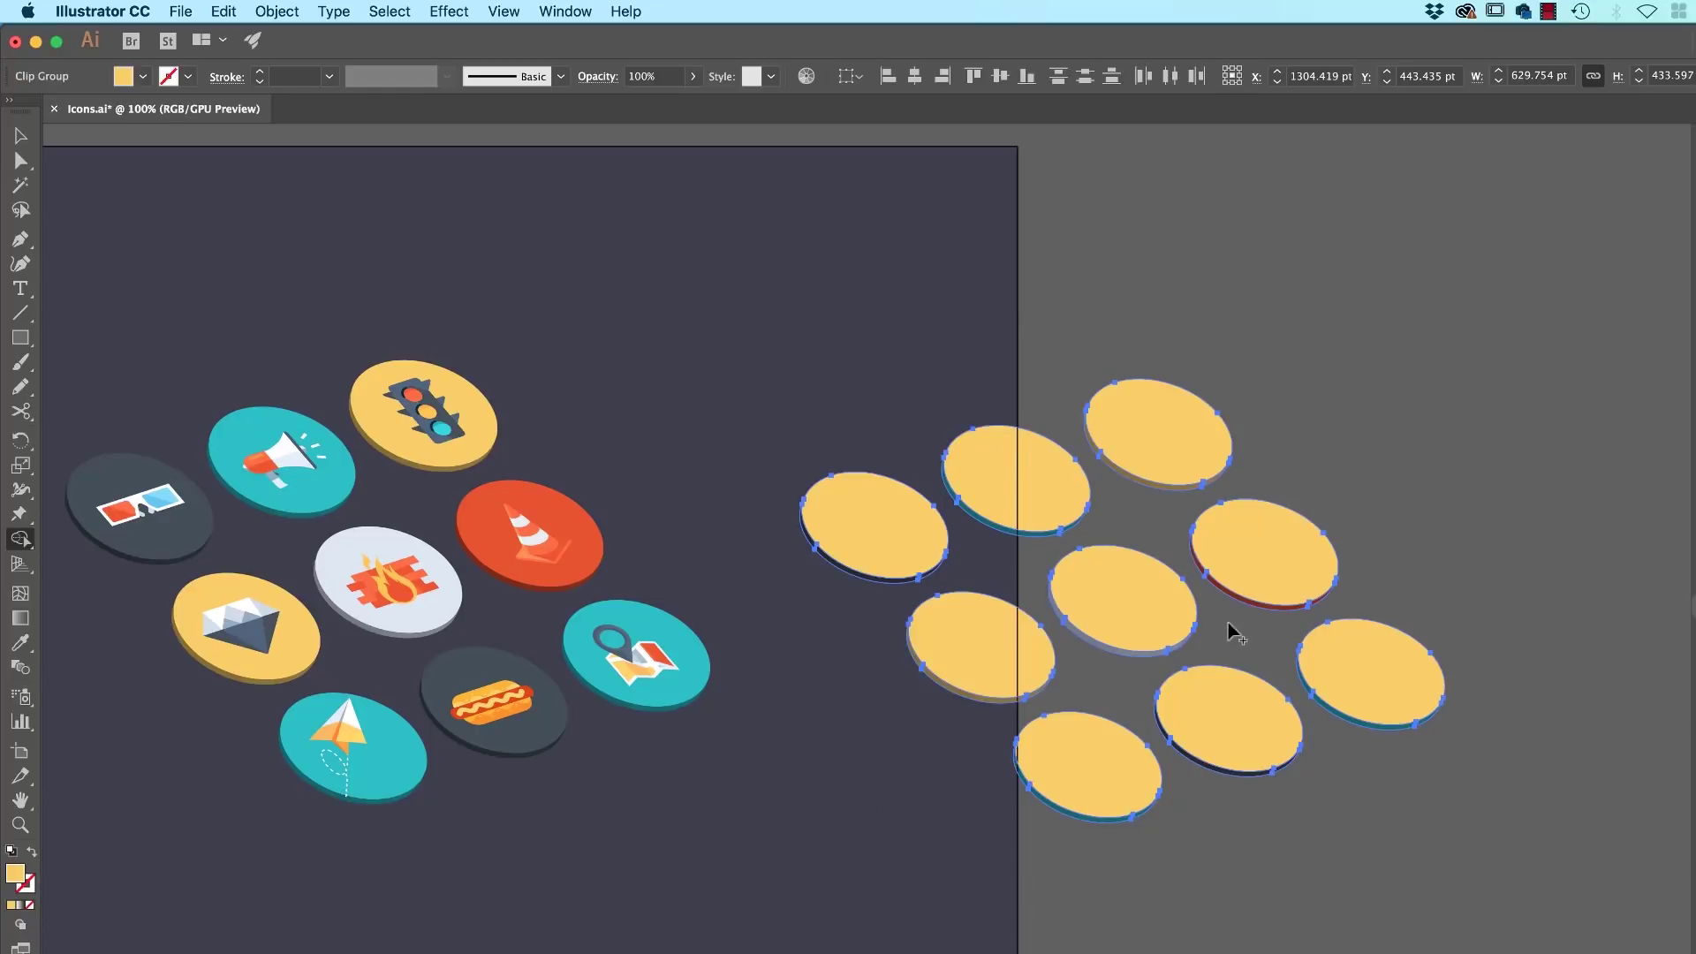
key(super+z)
key(super+z)
key(v)
Step: Release the clipping mask on the top yellow ellipse
click(1269, 919)
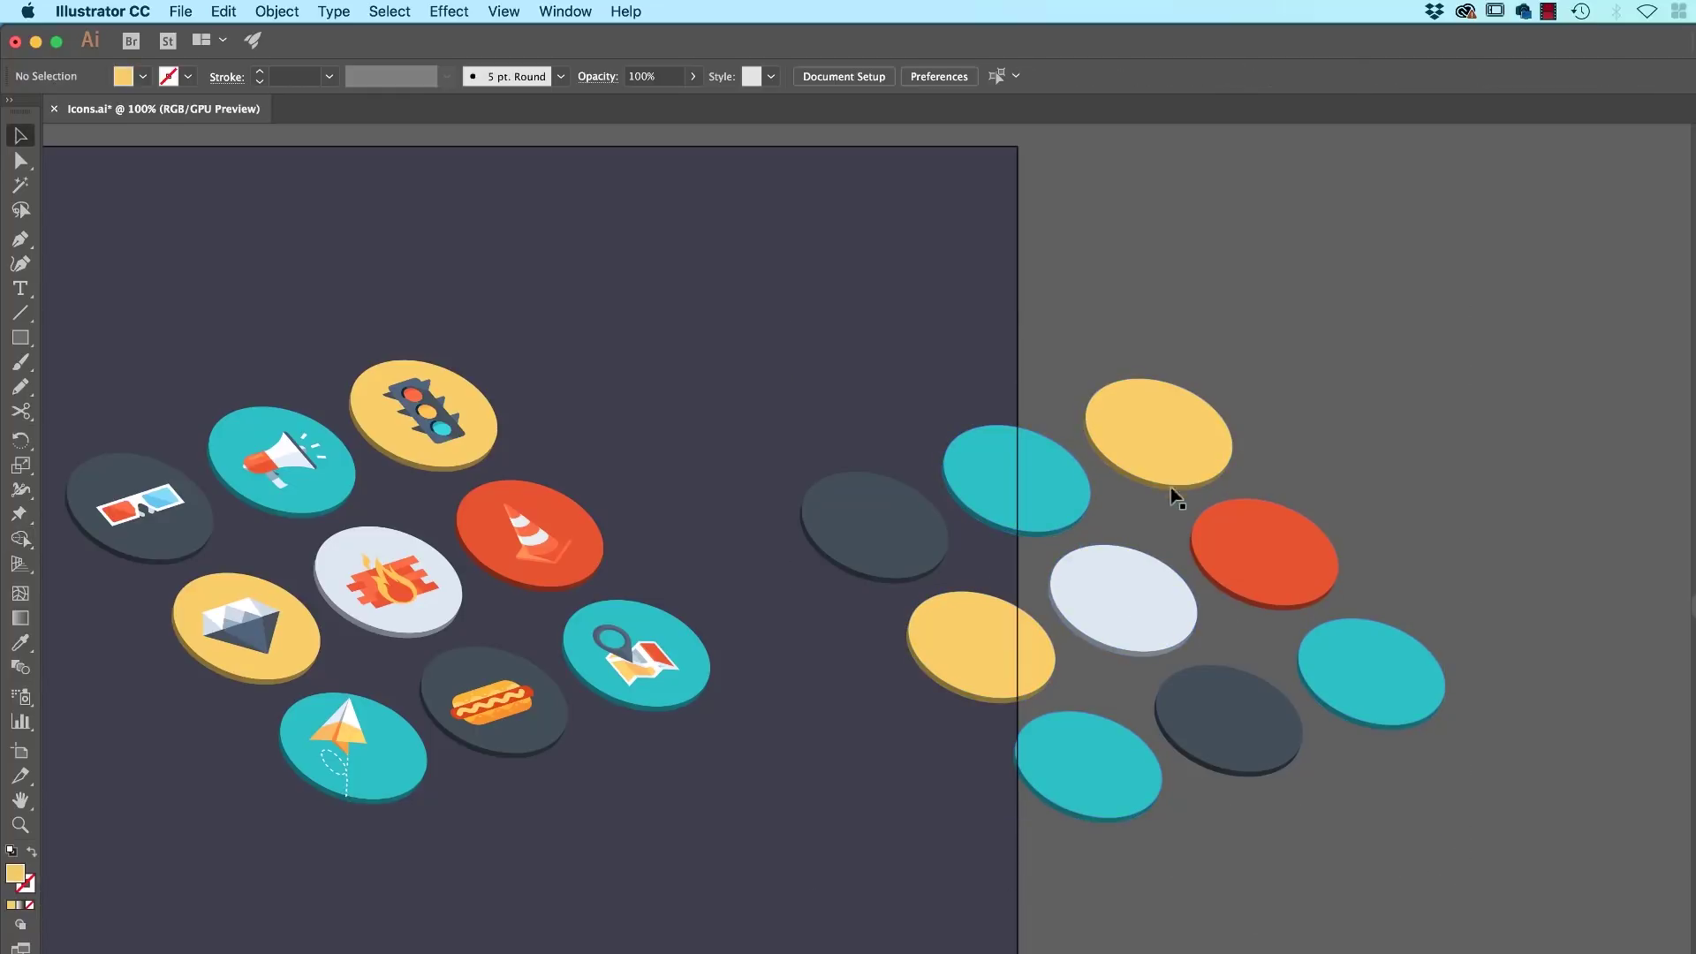
click(1172, 486)
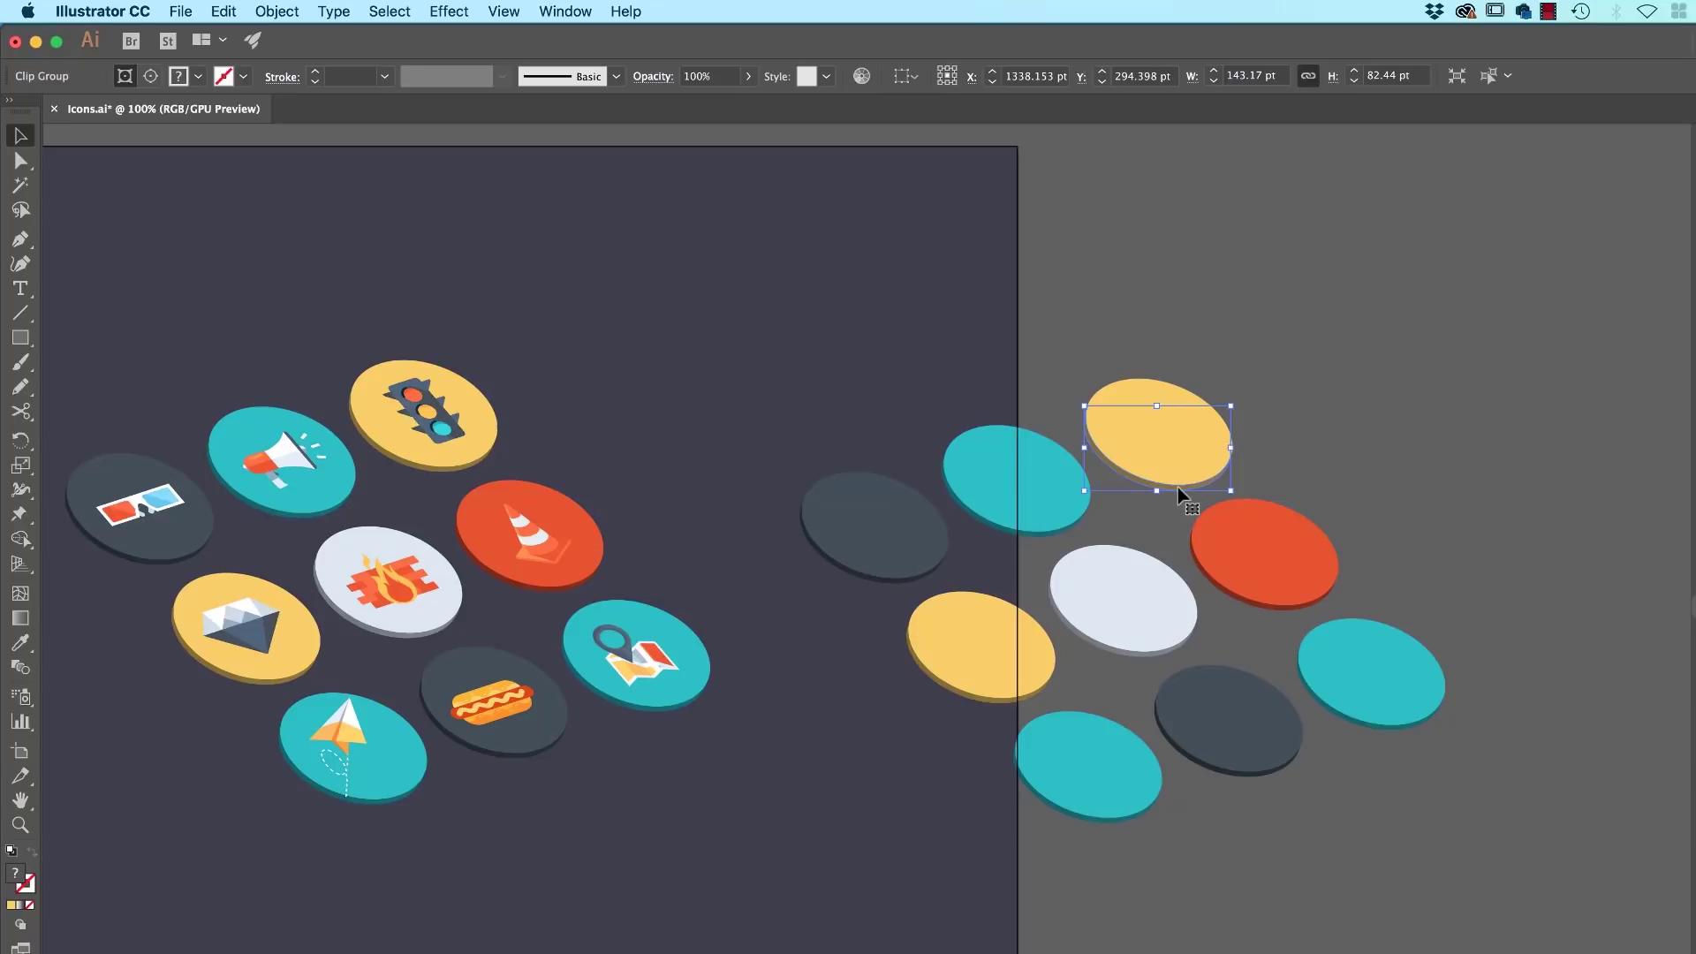
right_click(1179, 494)
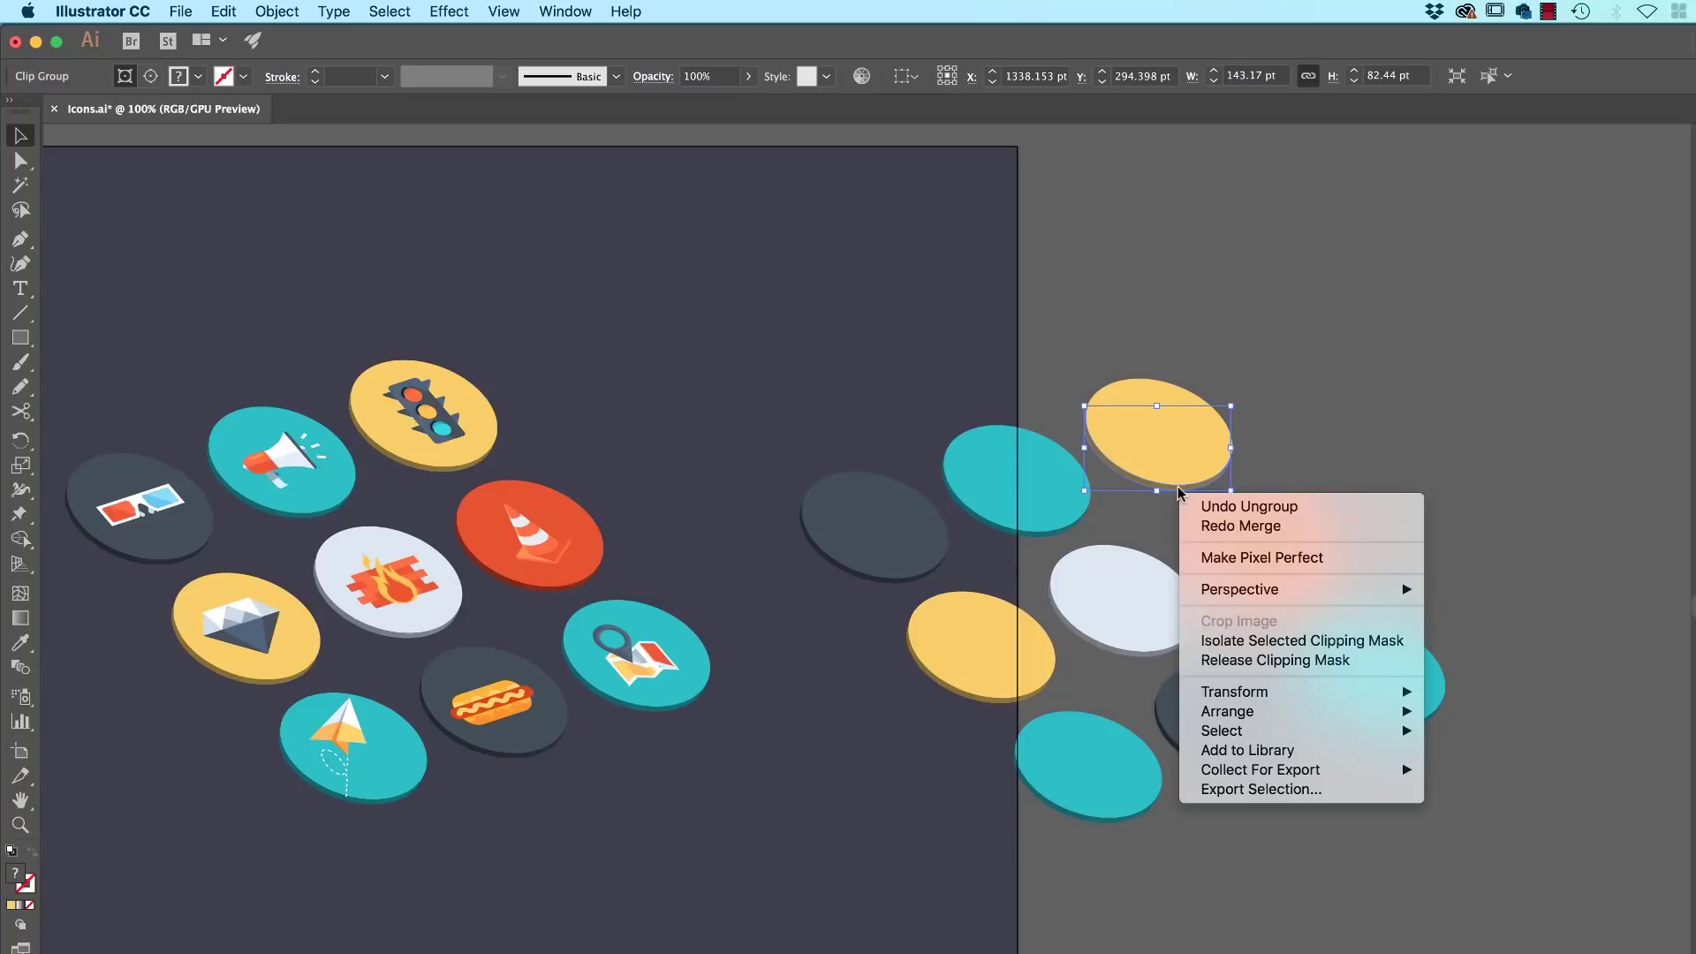
click(1262, 665)
Step: Select the remaining eight ellipses and release their clipping masks
click(1005, 528)
shift+click(928, 576)
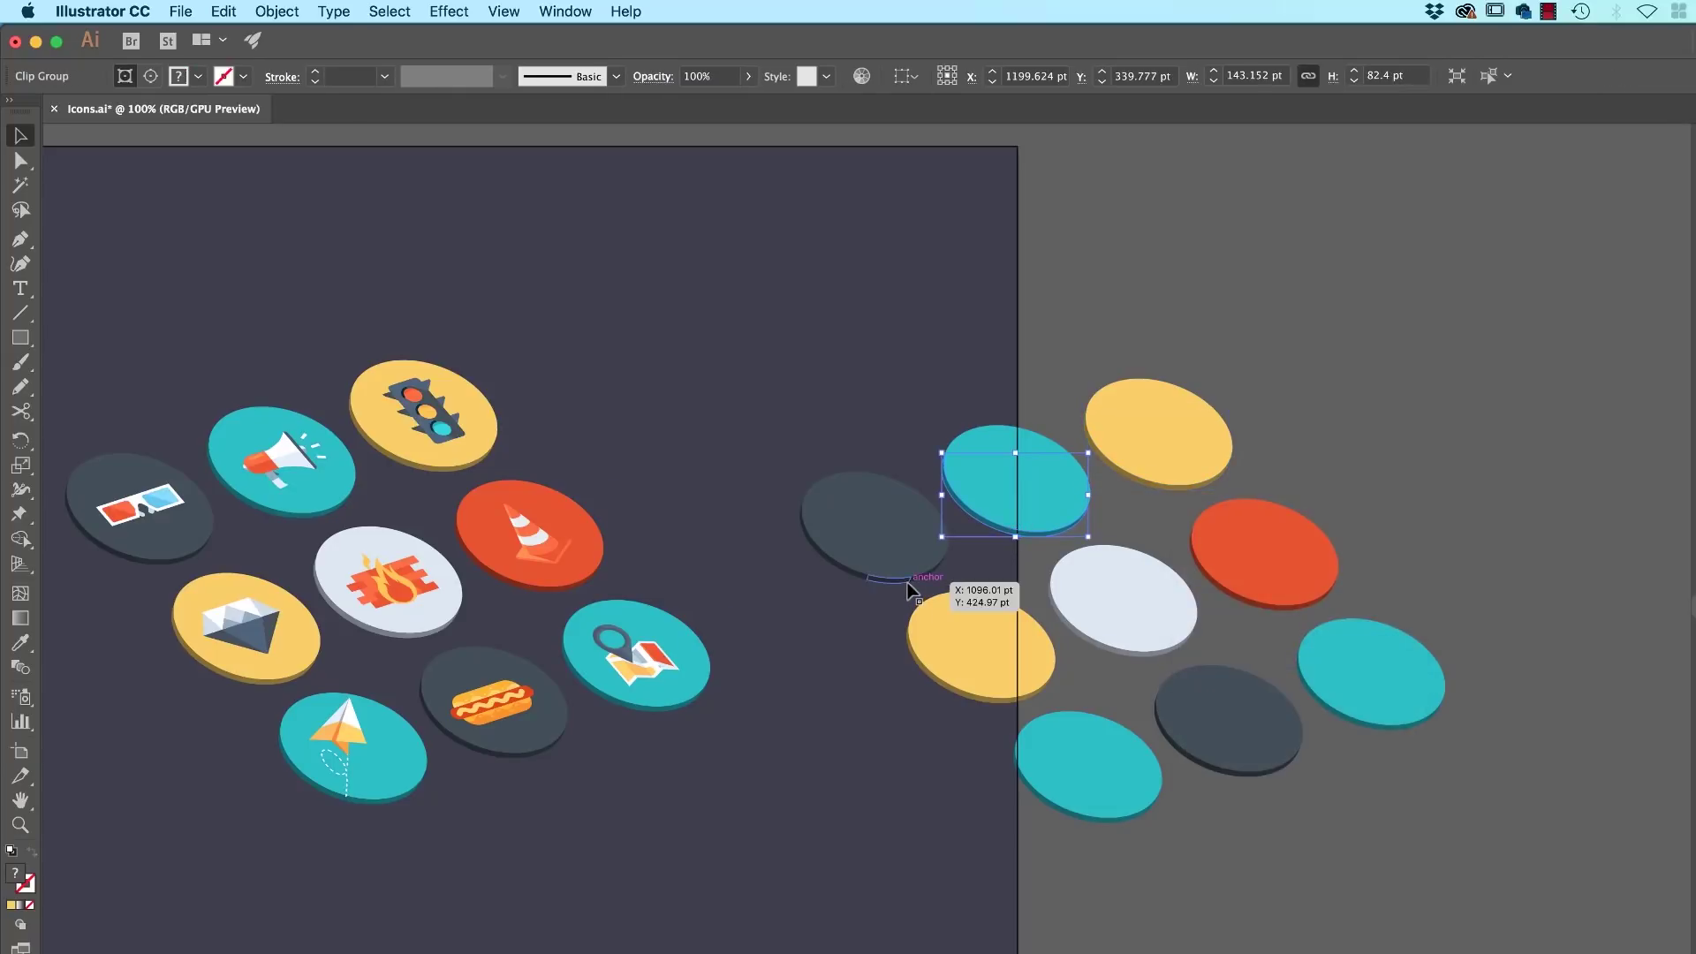
shift+click(1029, 698)
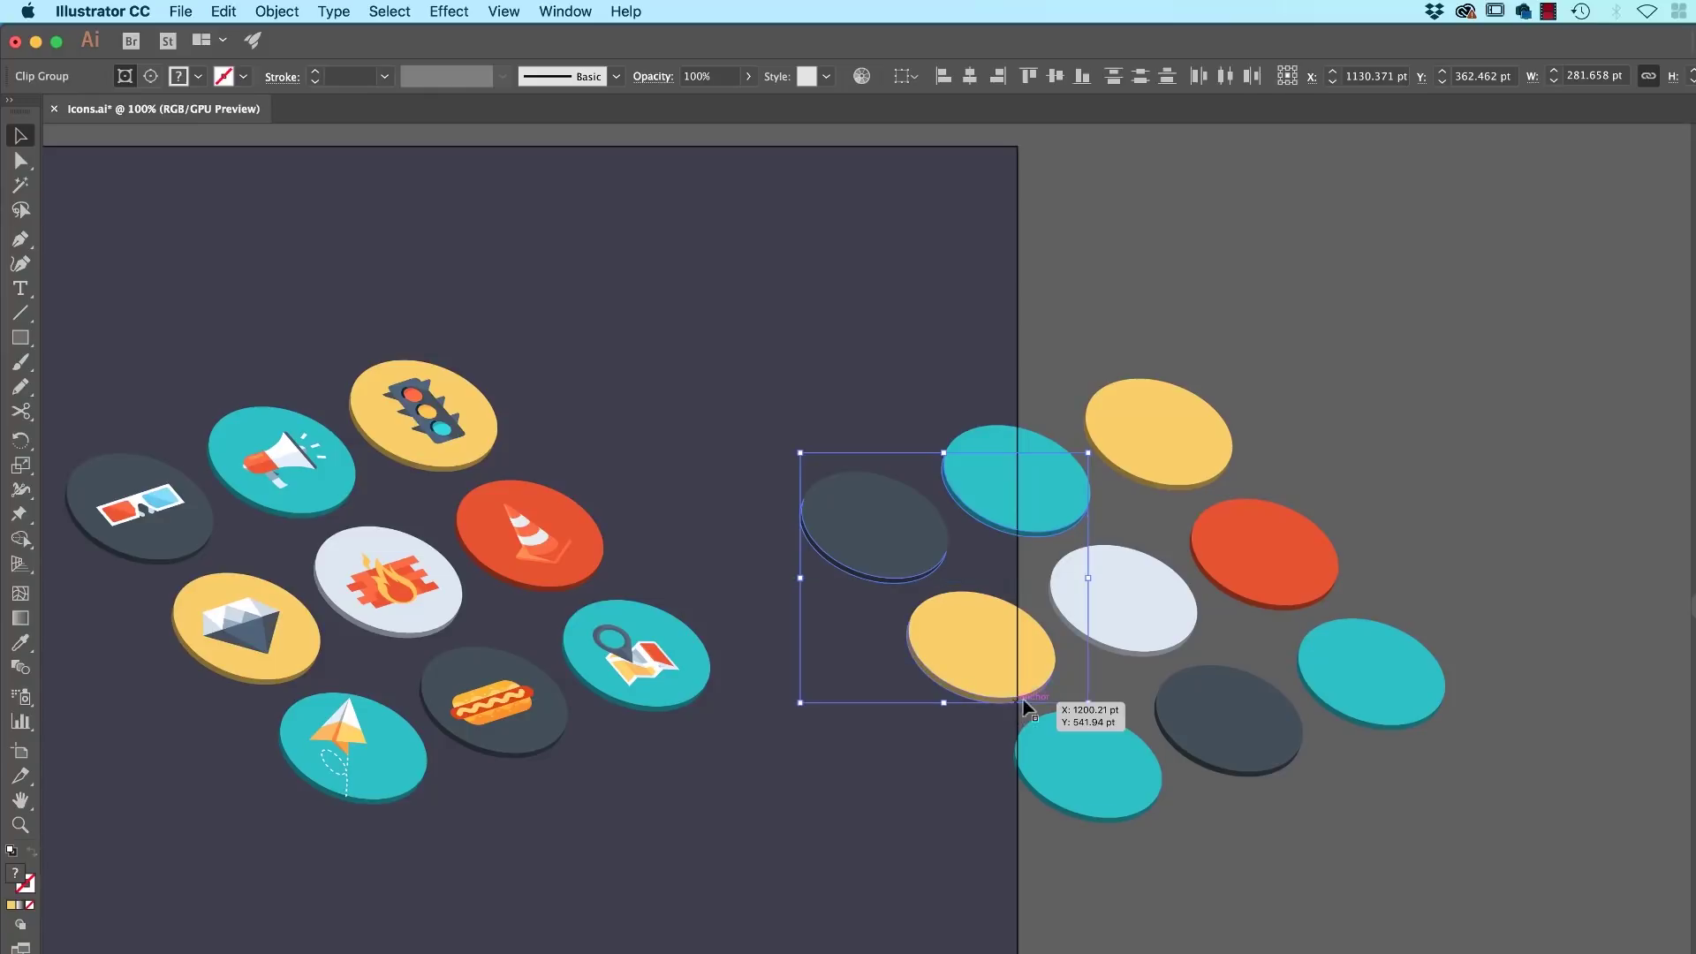
shift+click(1165, 652)
shift+click(1274, 607)
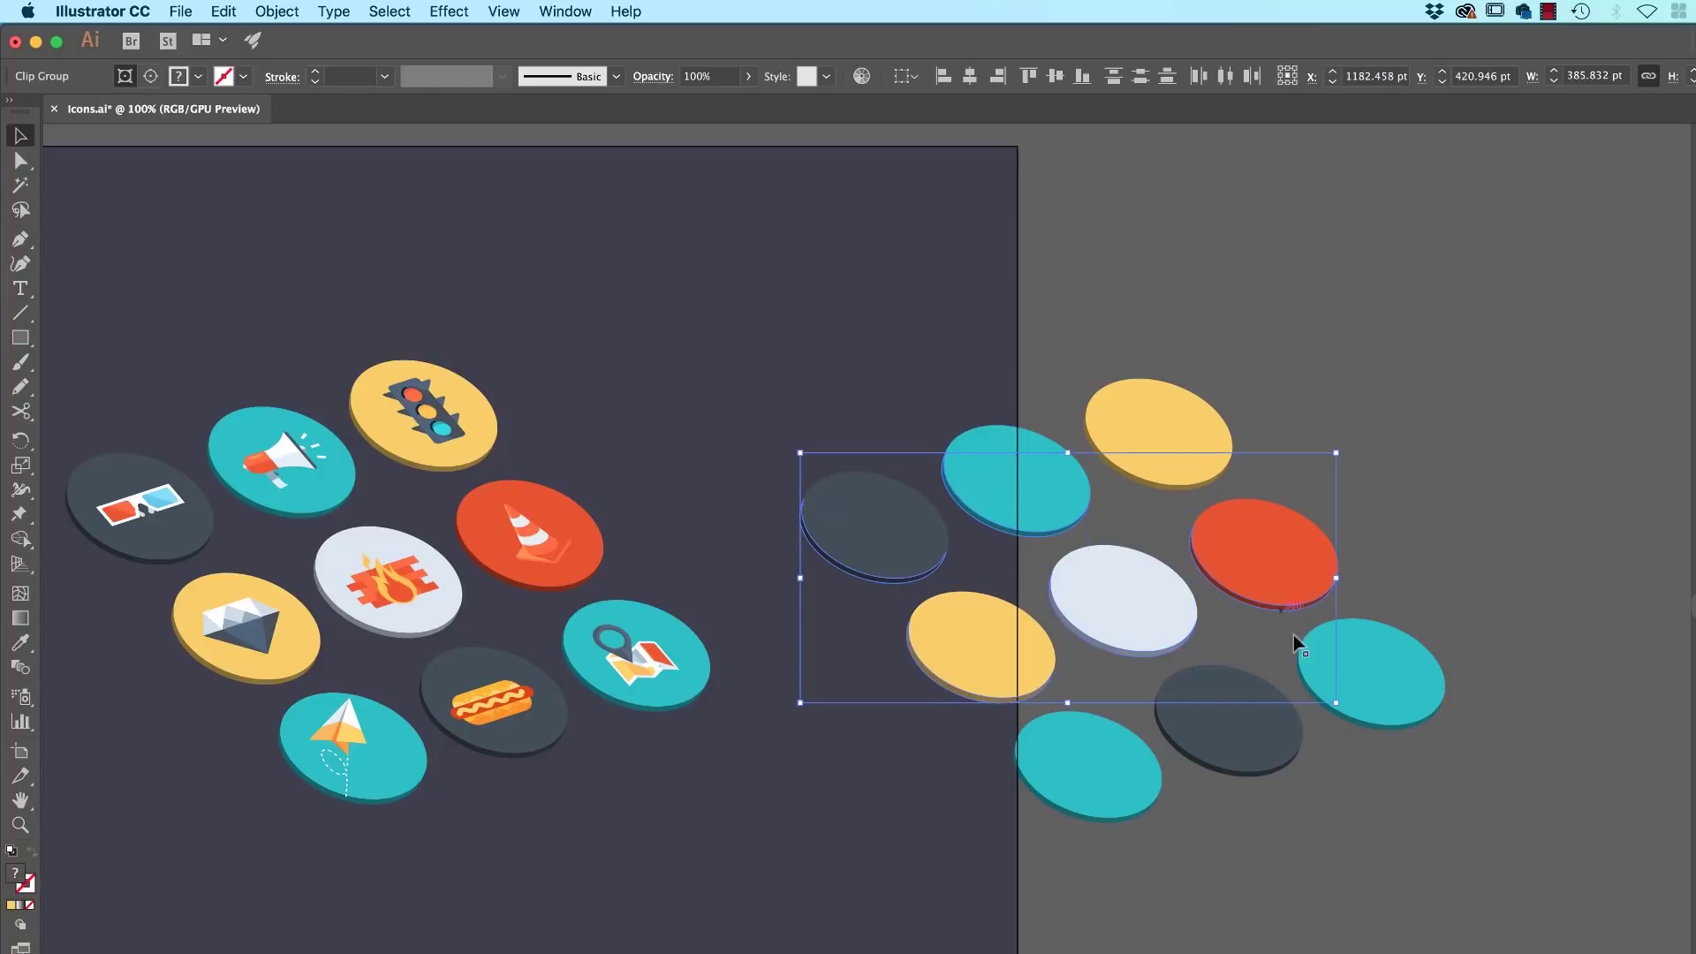
shift+click(1283, 770)
shift+click(1396, 724)
shift+click(1131, 815)
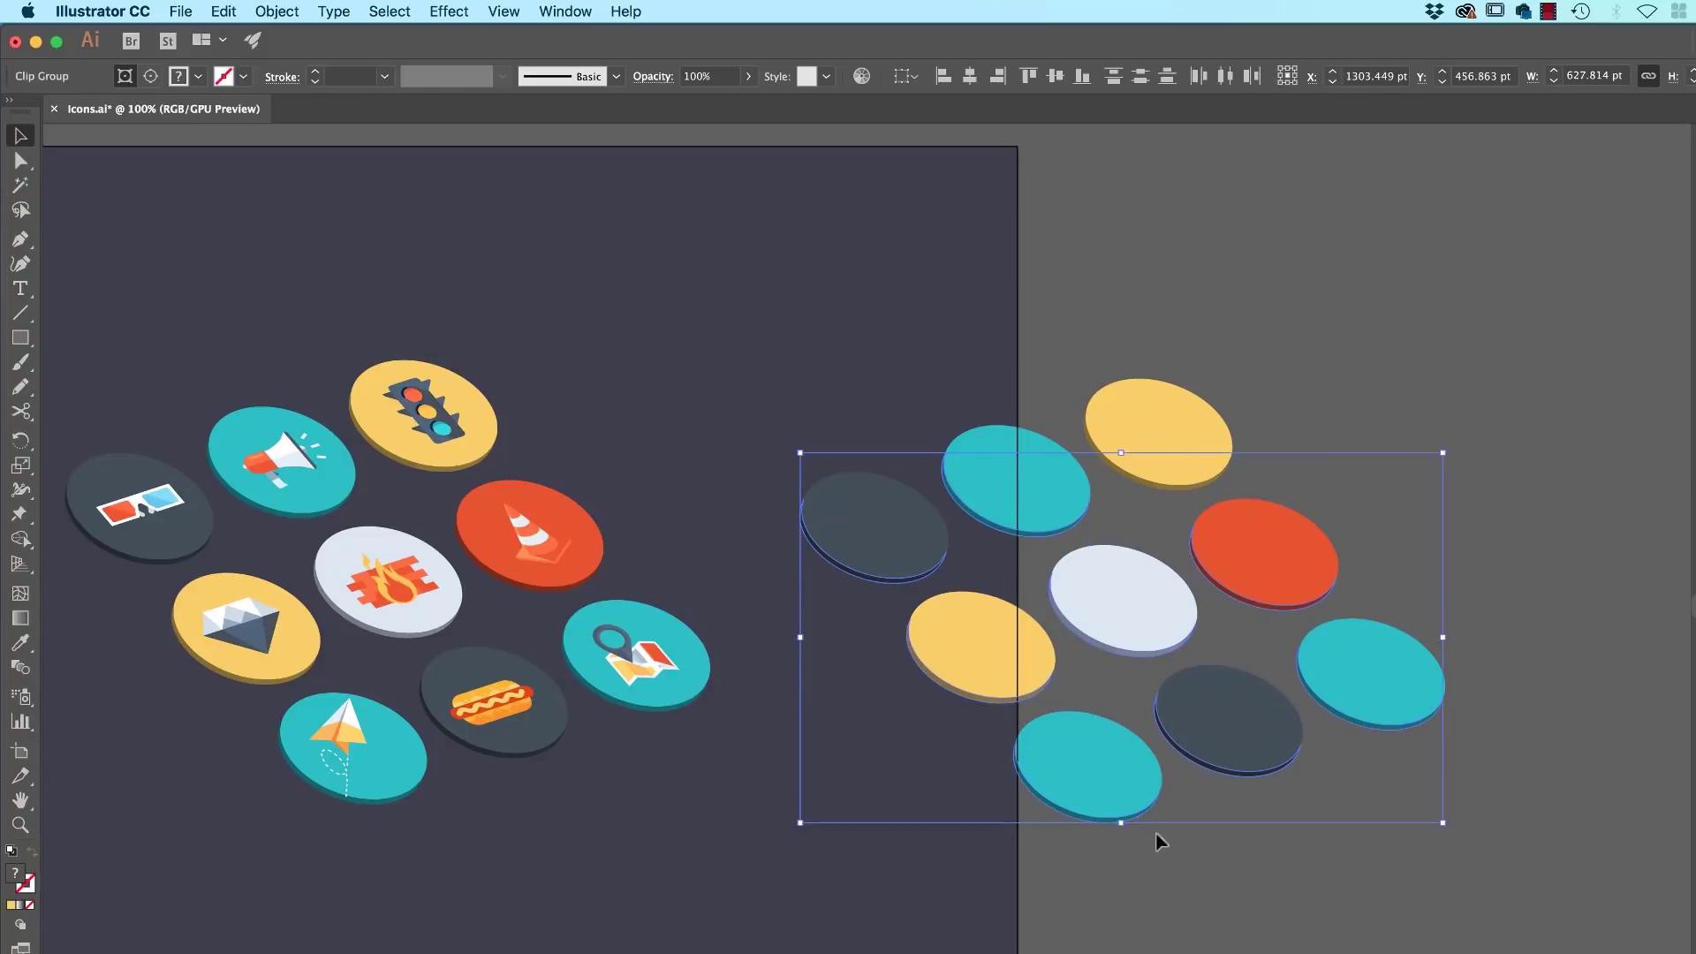
right_click(1238, 774)
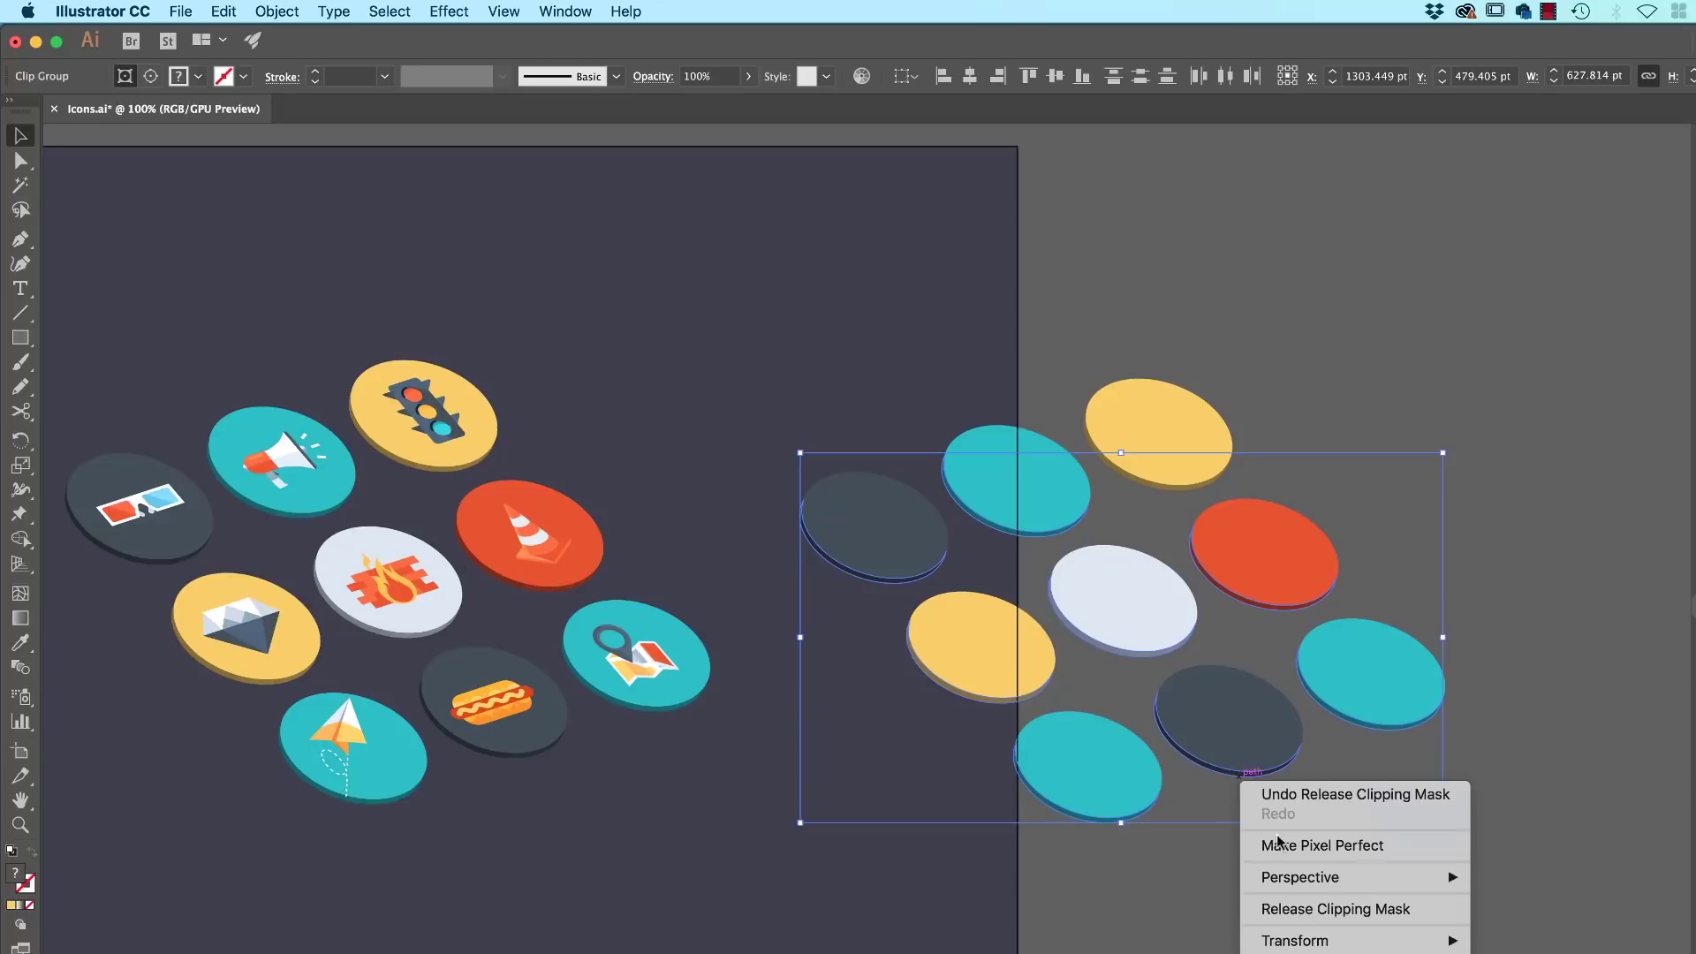
click(1281, 910)
click(1274, 845)
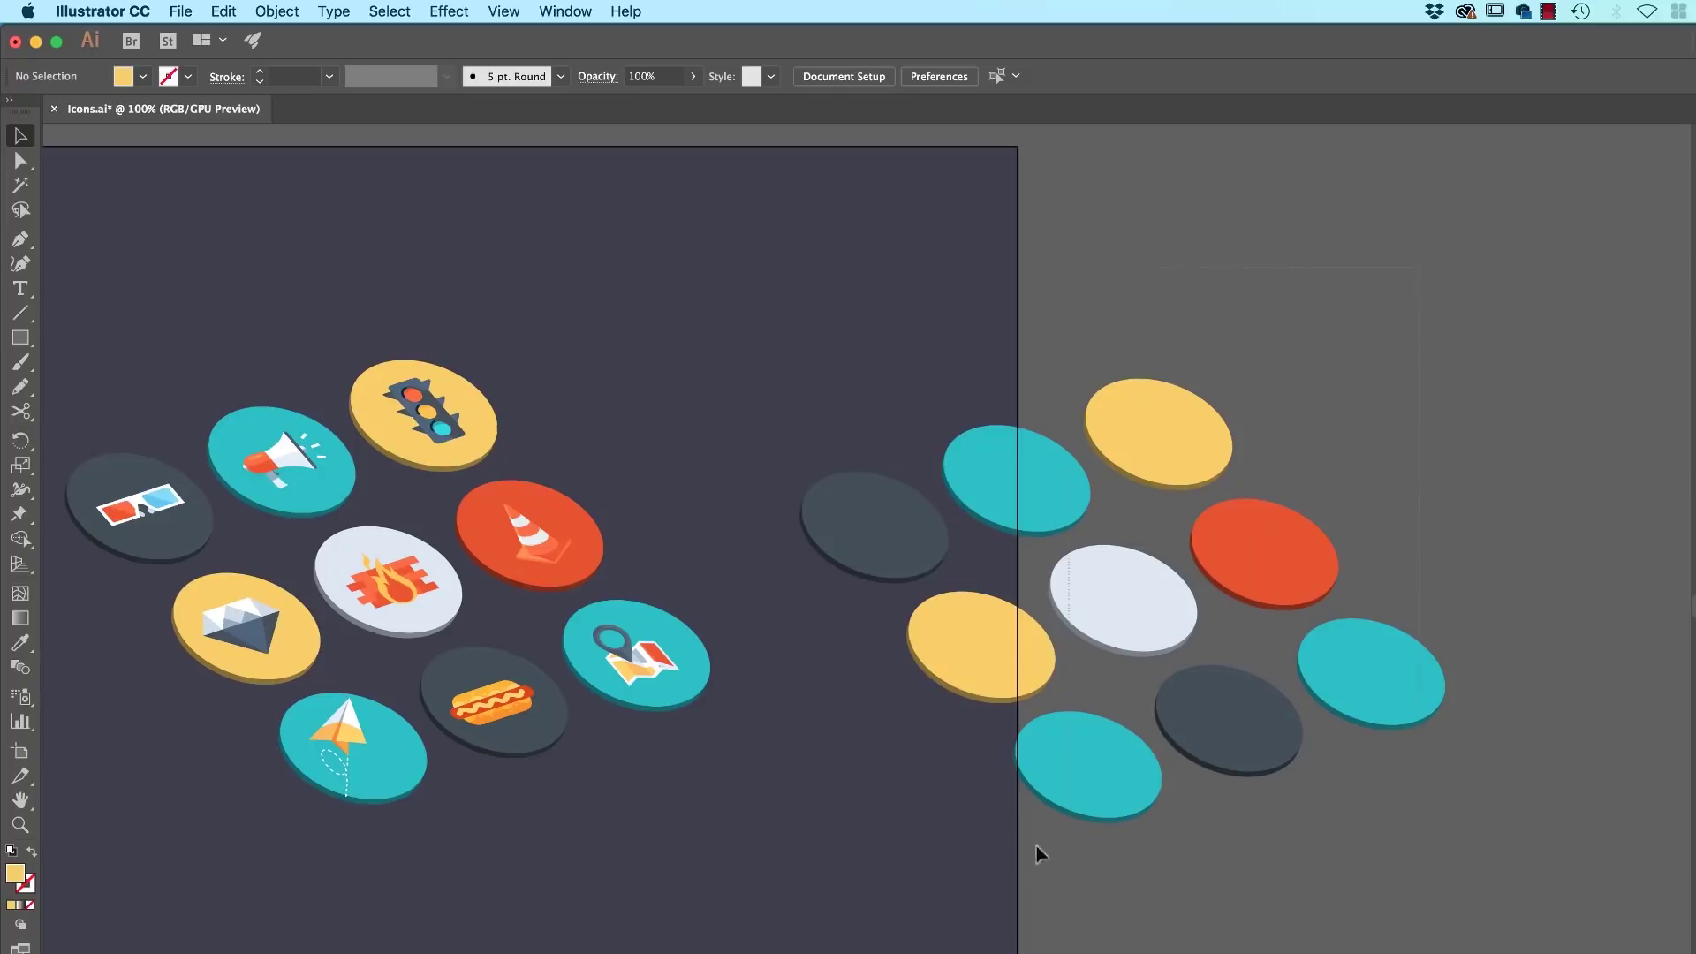
Step: Set the fill to black and merge the nine ellipses into black shapes with Shape Builder
drag(833, 888, 833, 889)
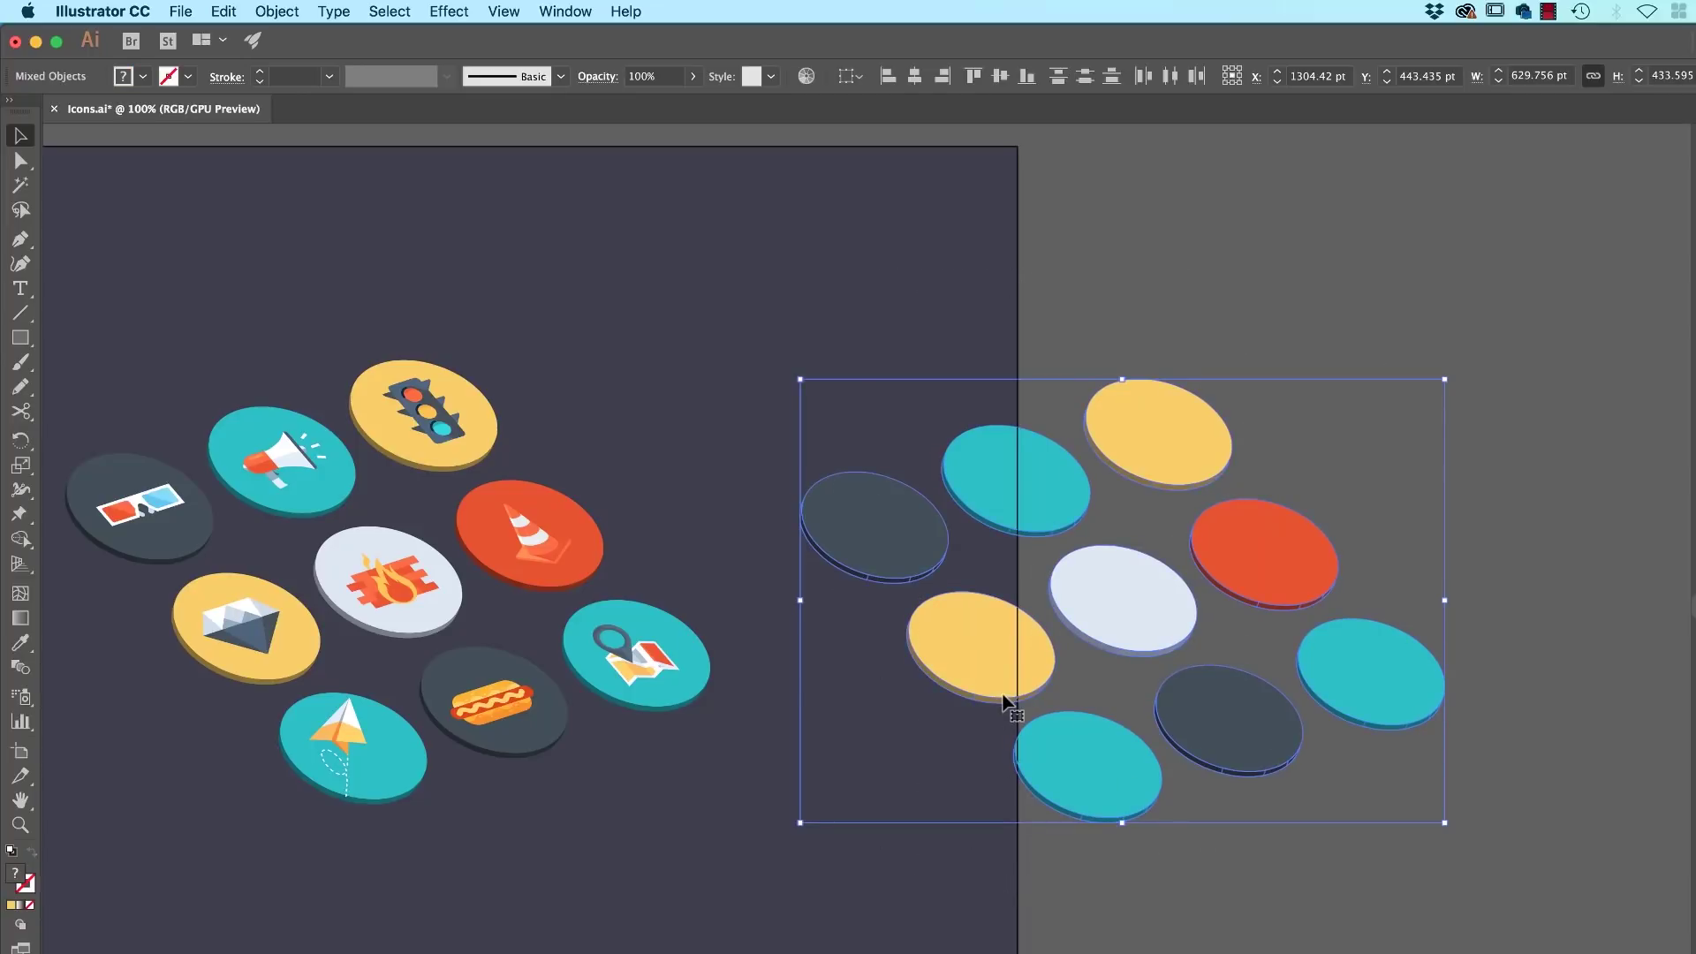
click(21, 538)
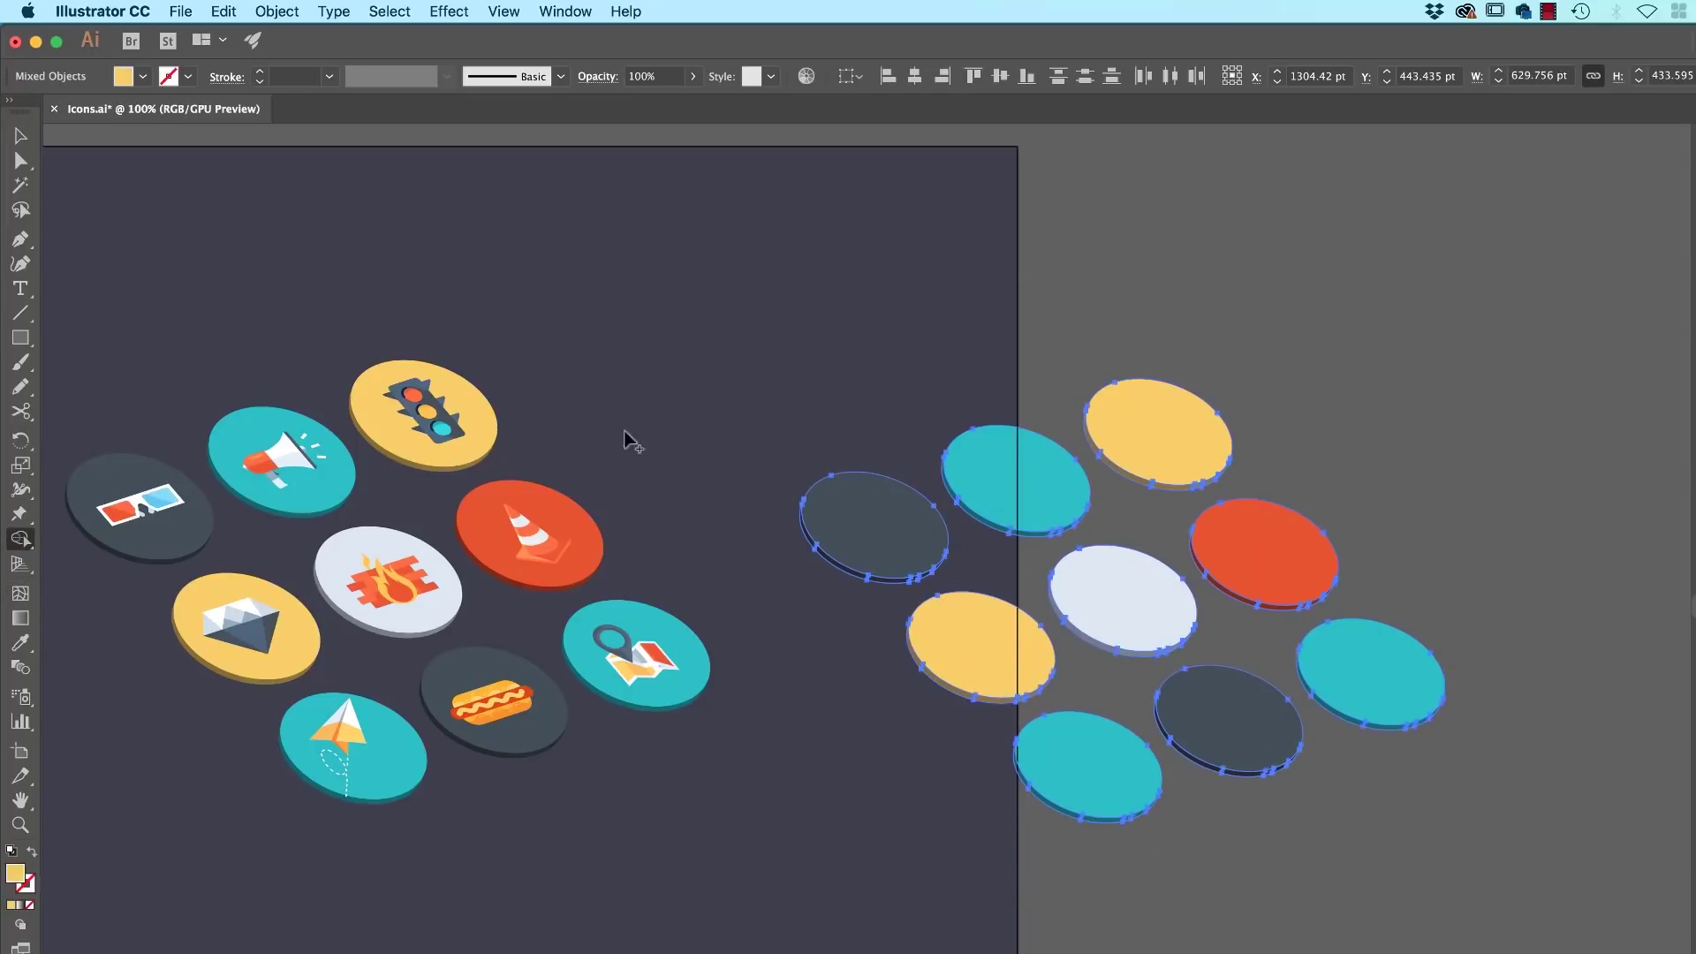
double_click(15, 875)
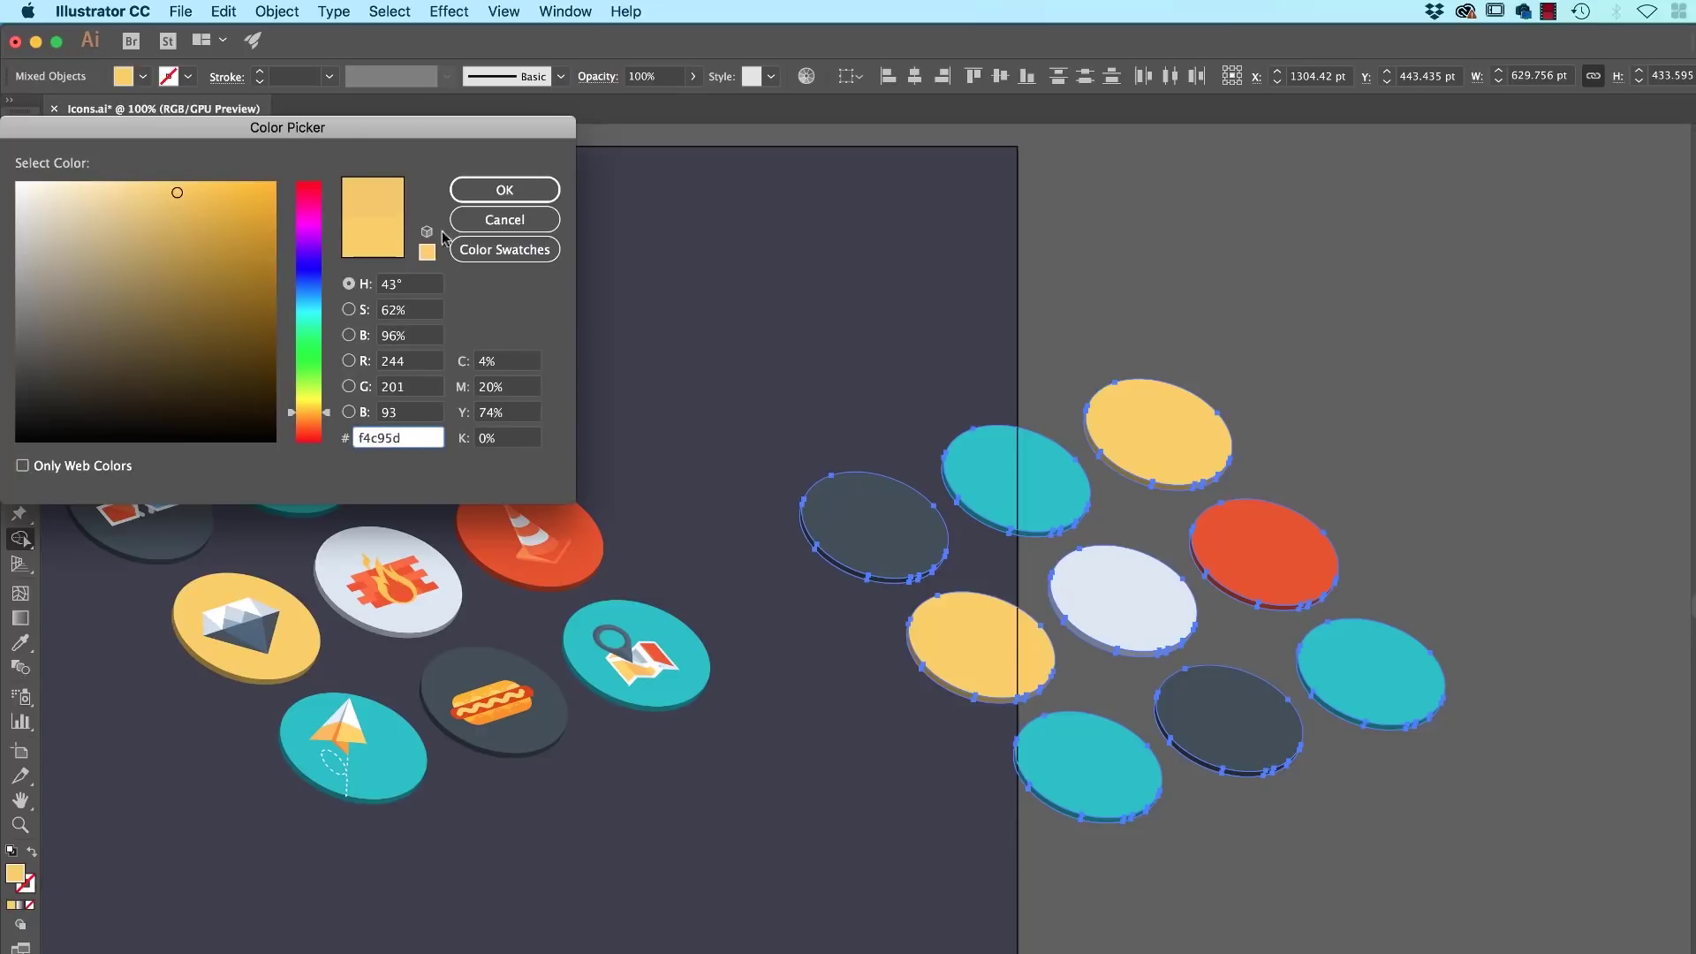
drag(103, 407, 11, 455)
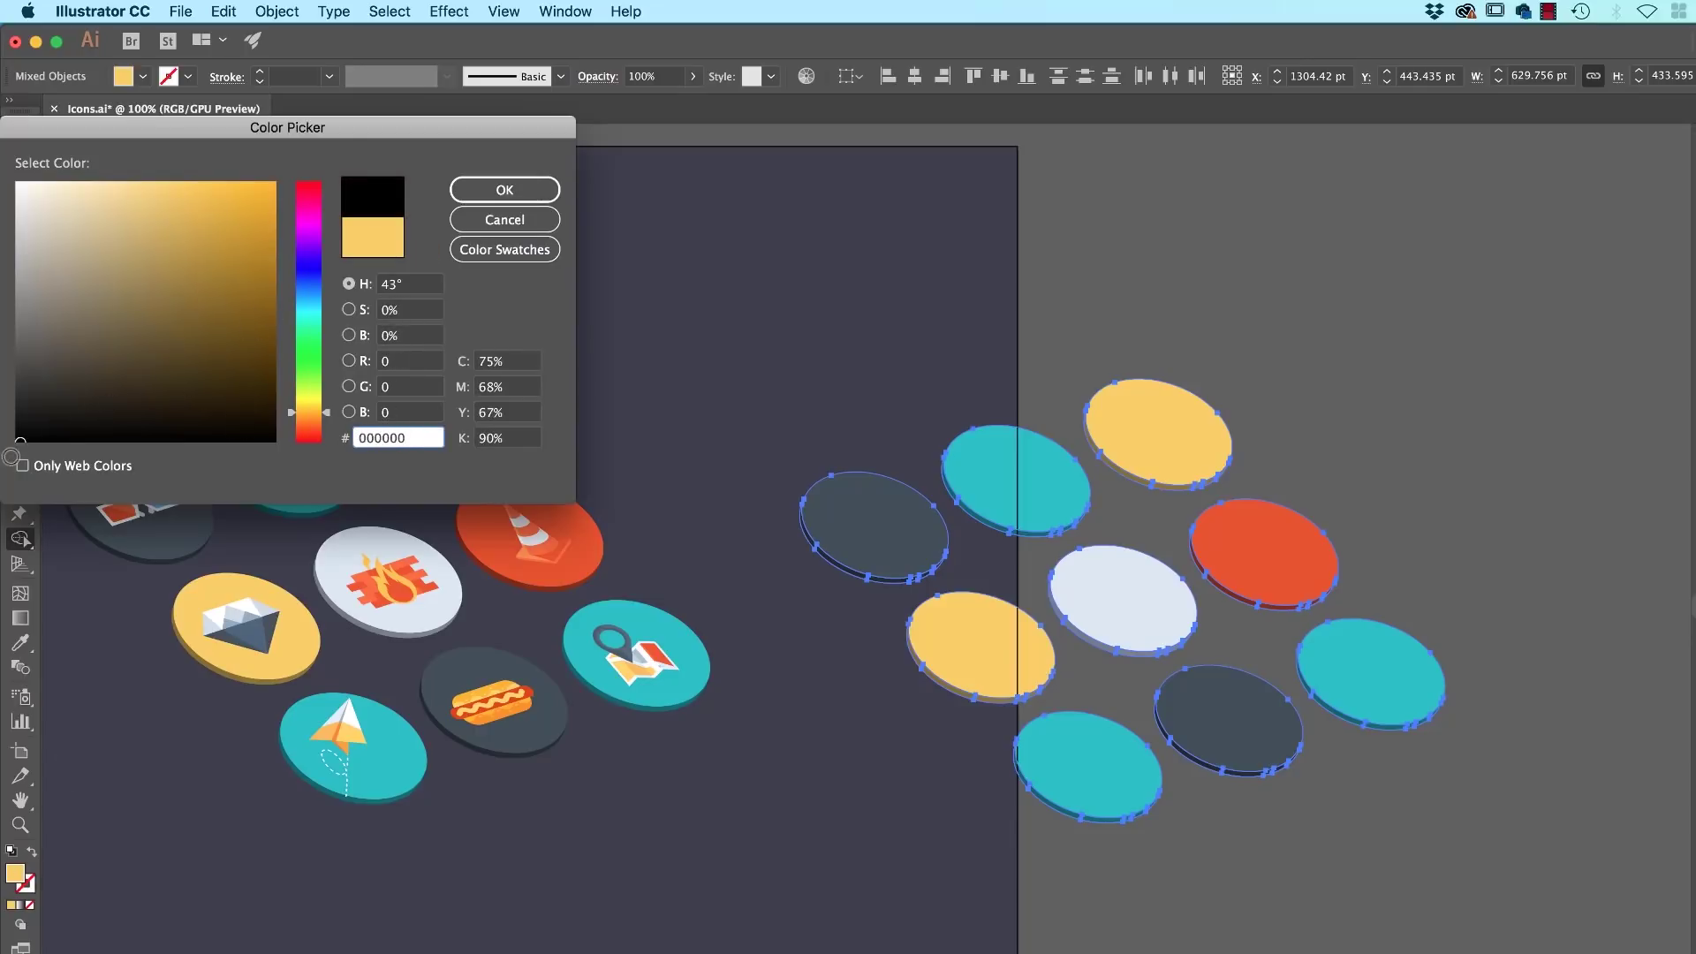
click(504, 190)
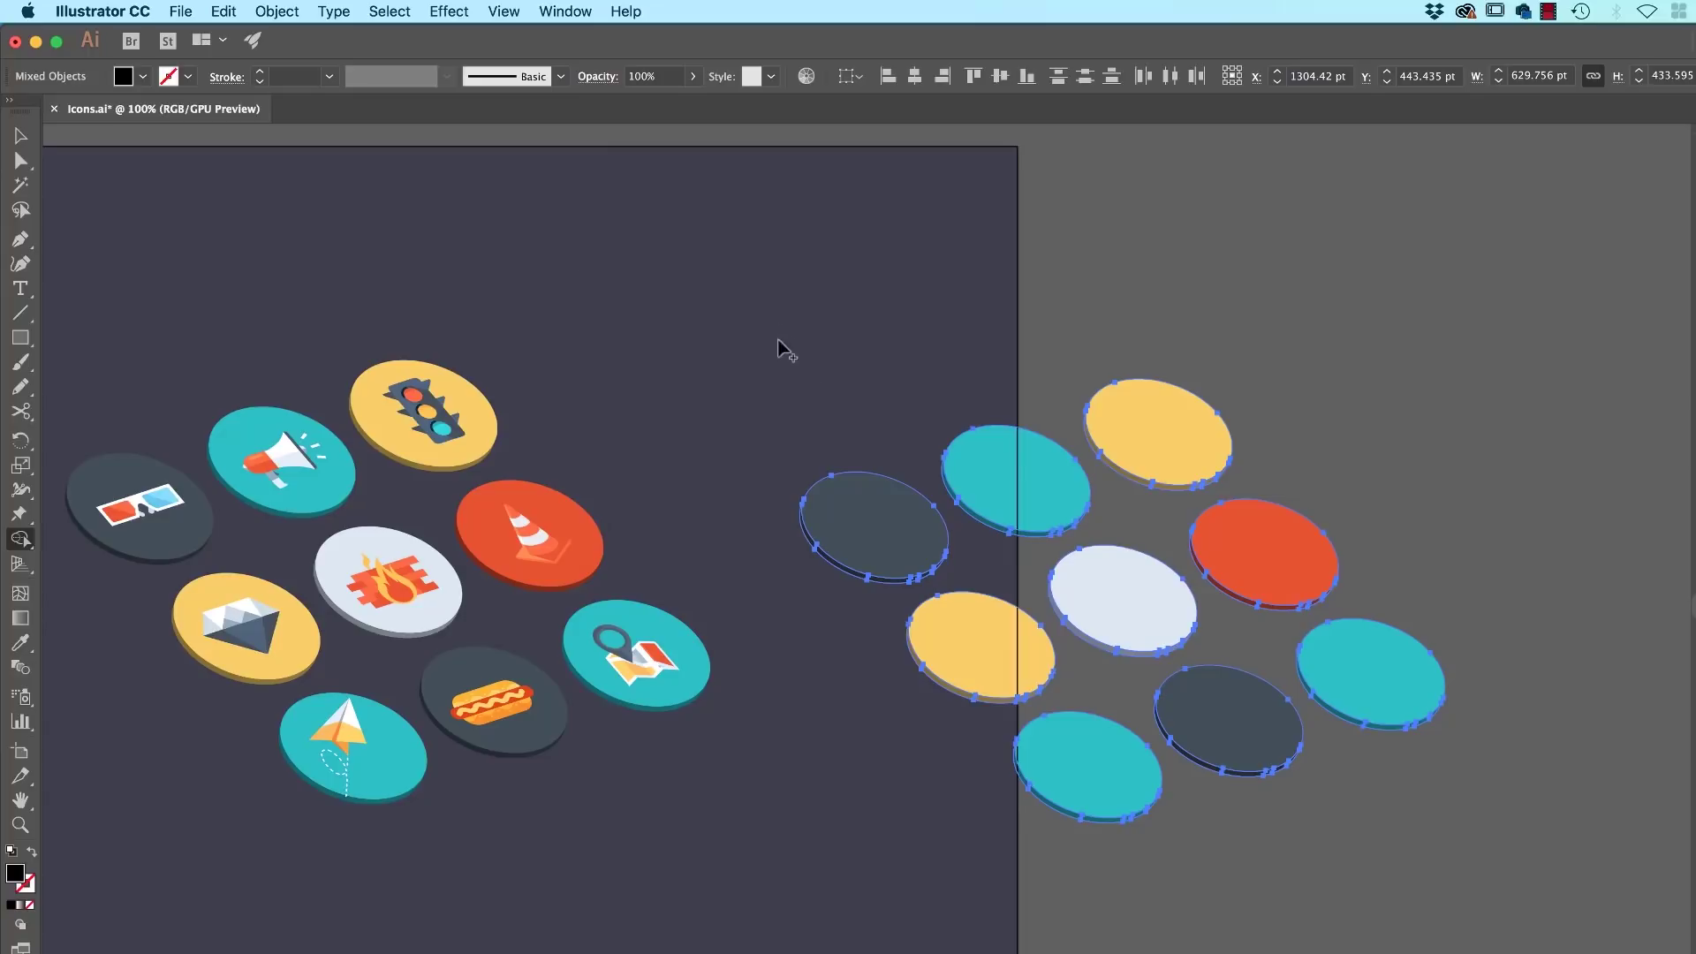
drag(778, 322, 1488, 856)
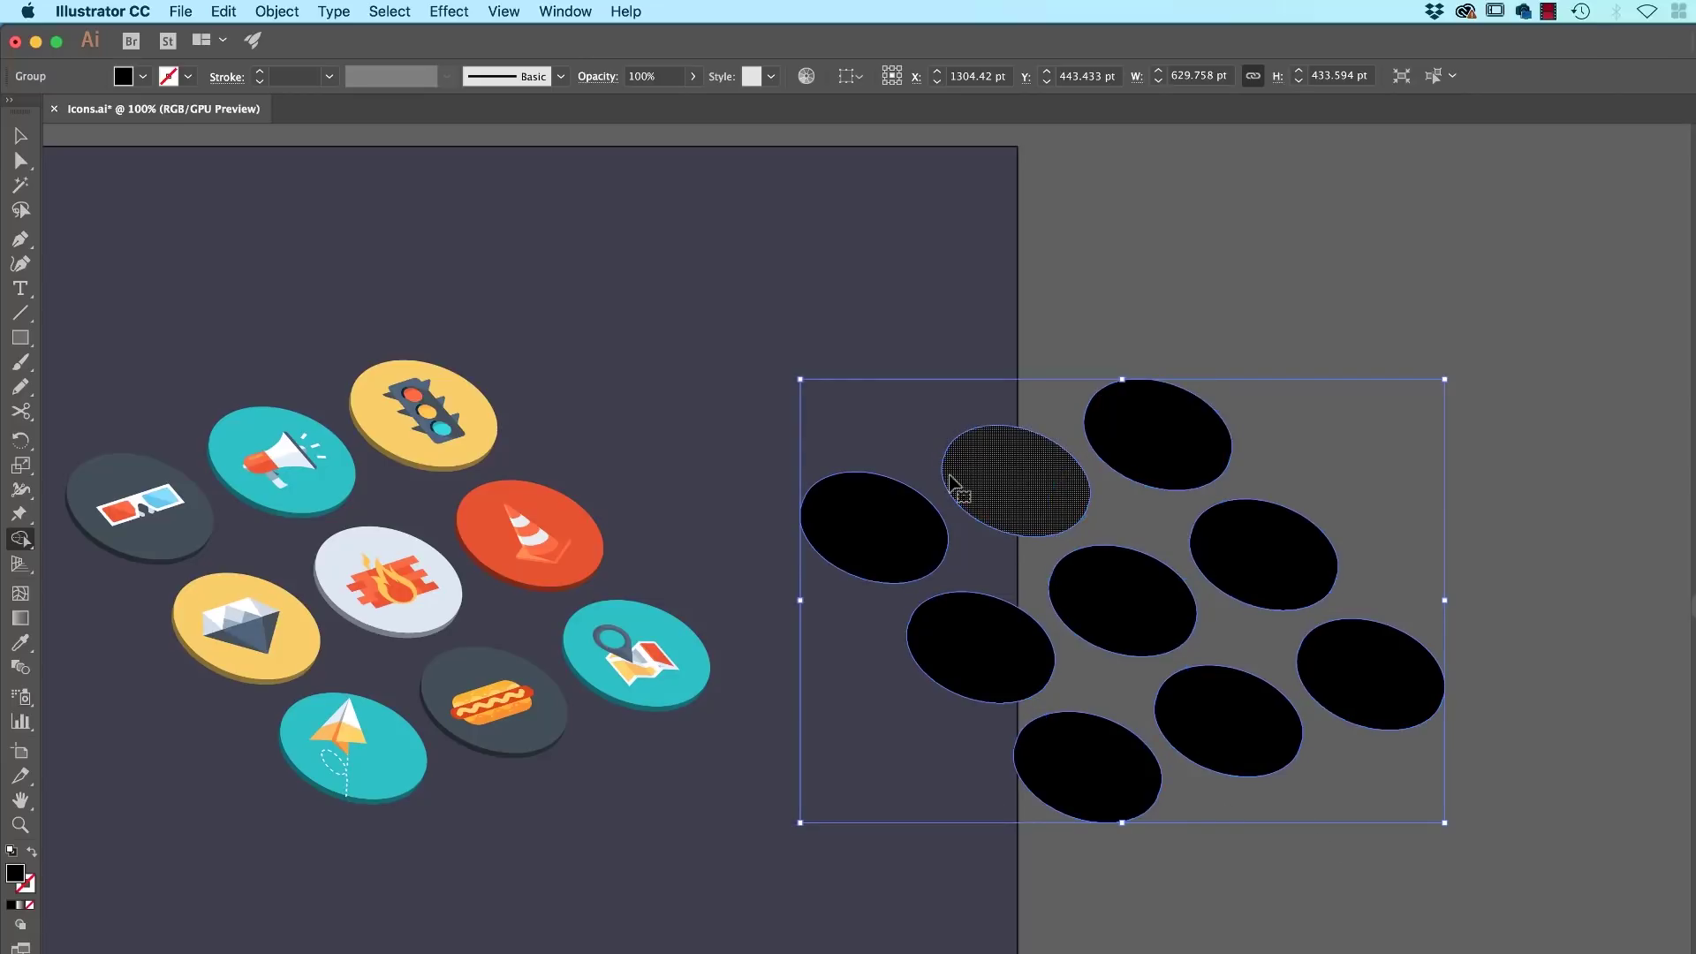
mouse_move(1041, 492)
mouse_down()
mouse_move(773, 553)
mouse_move(425, 535)
mouse_move(700, 498)
mouse_up()
Step: Move the black ellipses under the icon discs and send them to the back
key(v)
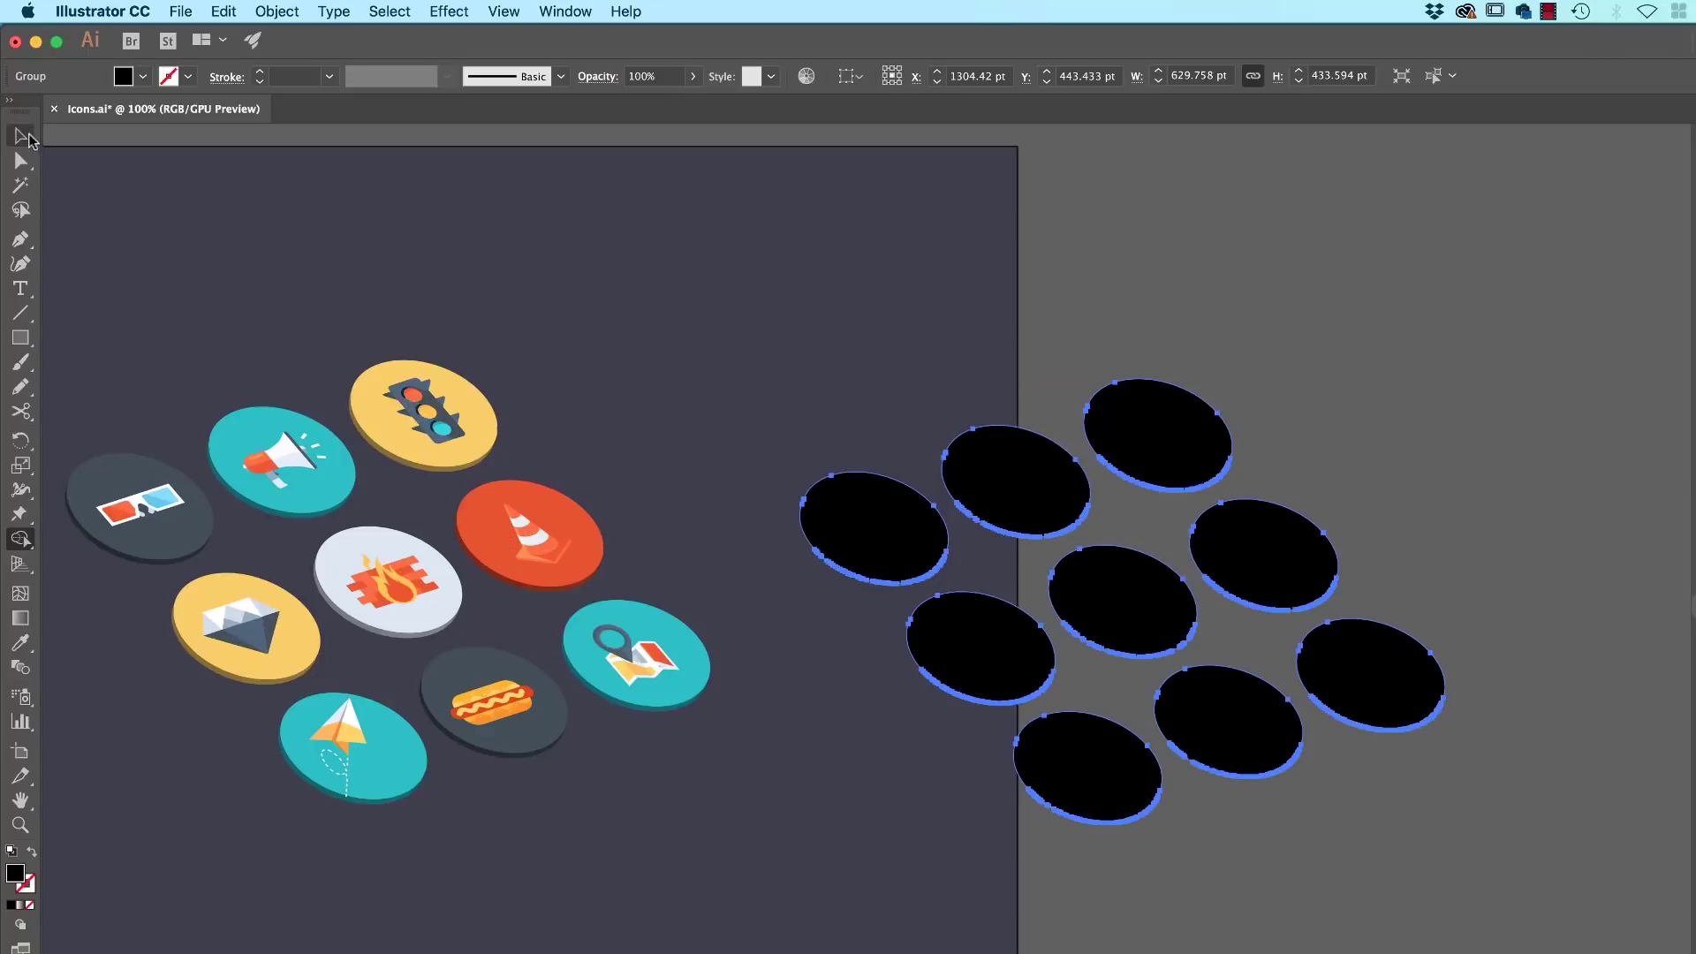
drag(961, 499, 313, 500)
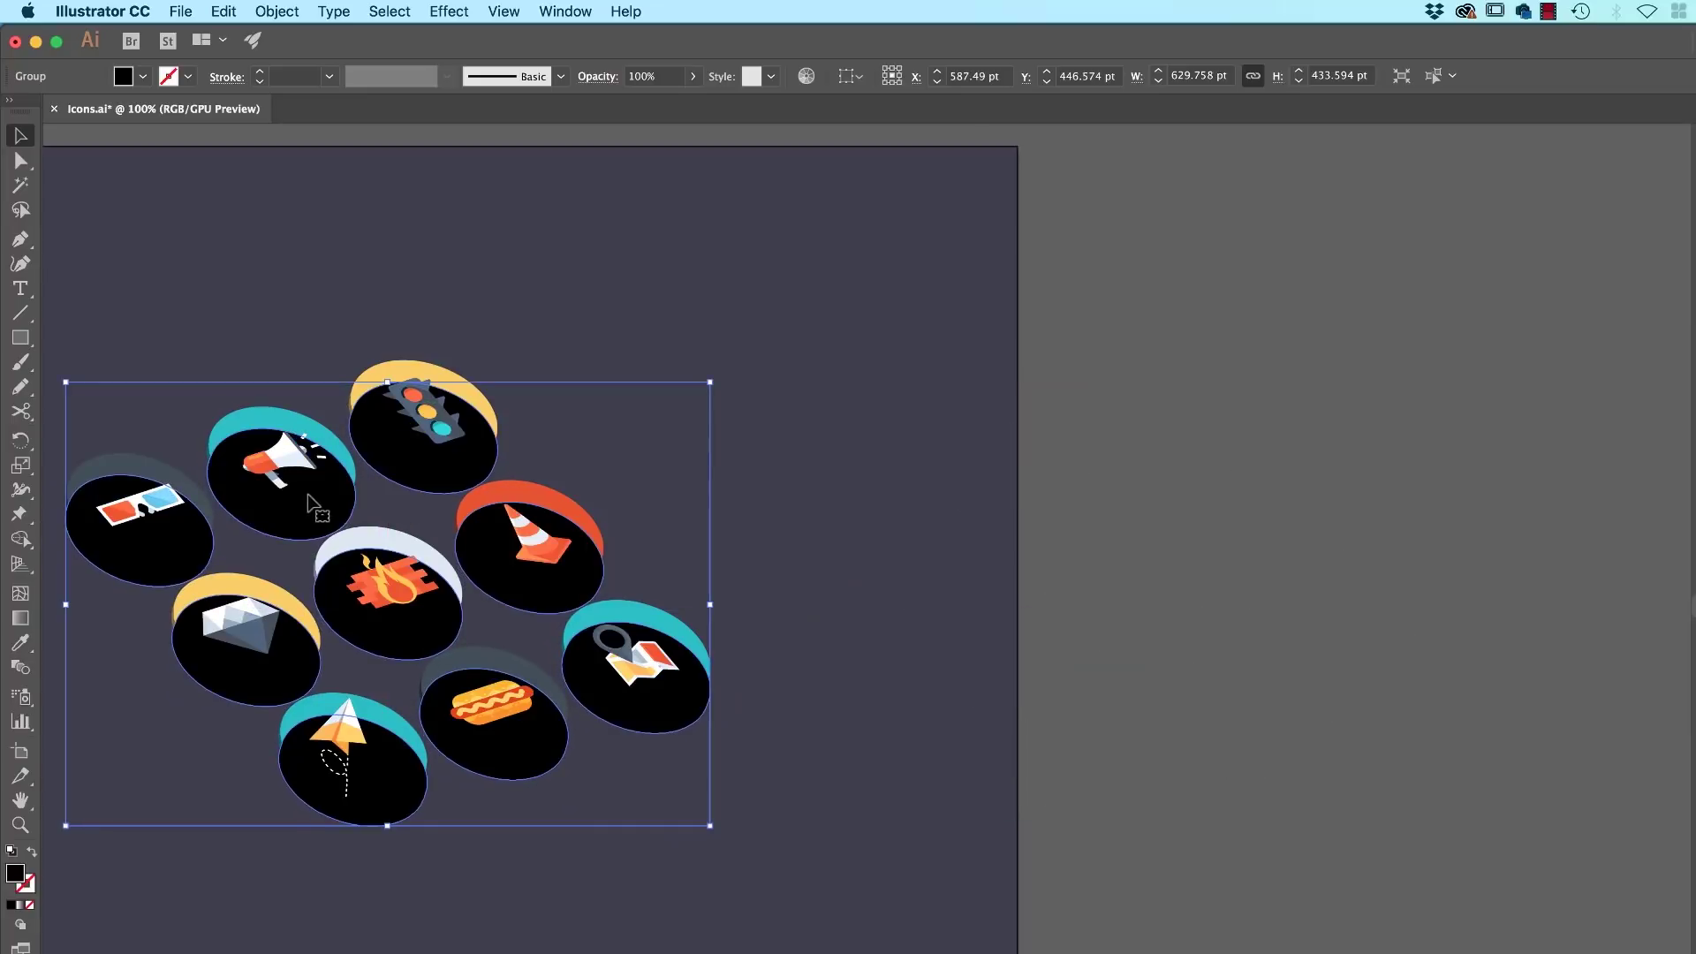
key(super+shift+bracketleft)
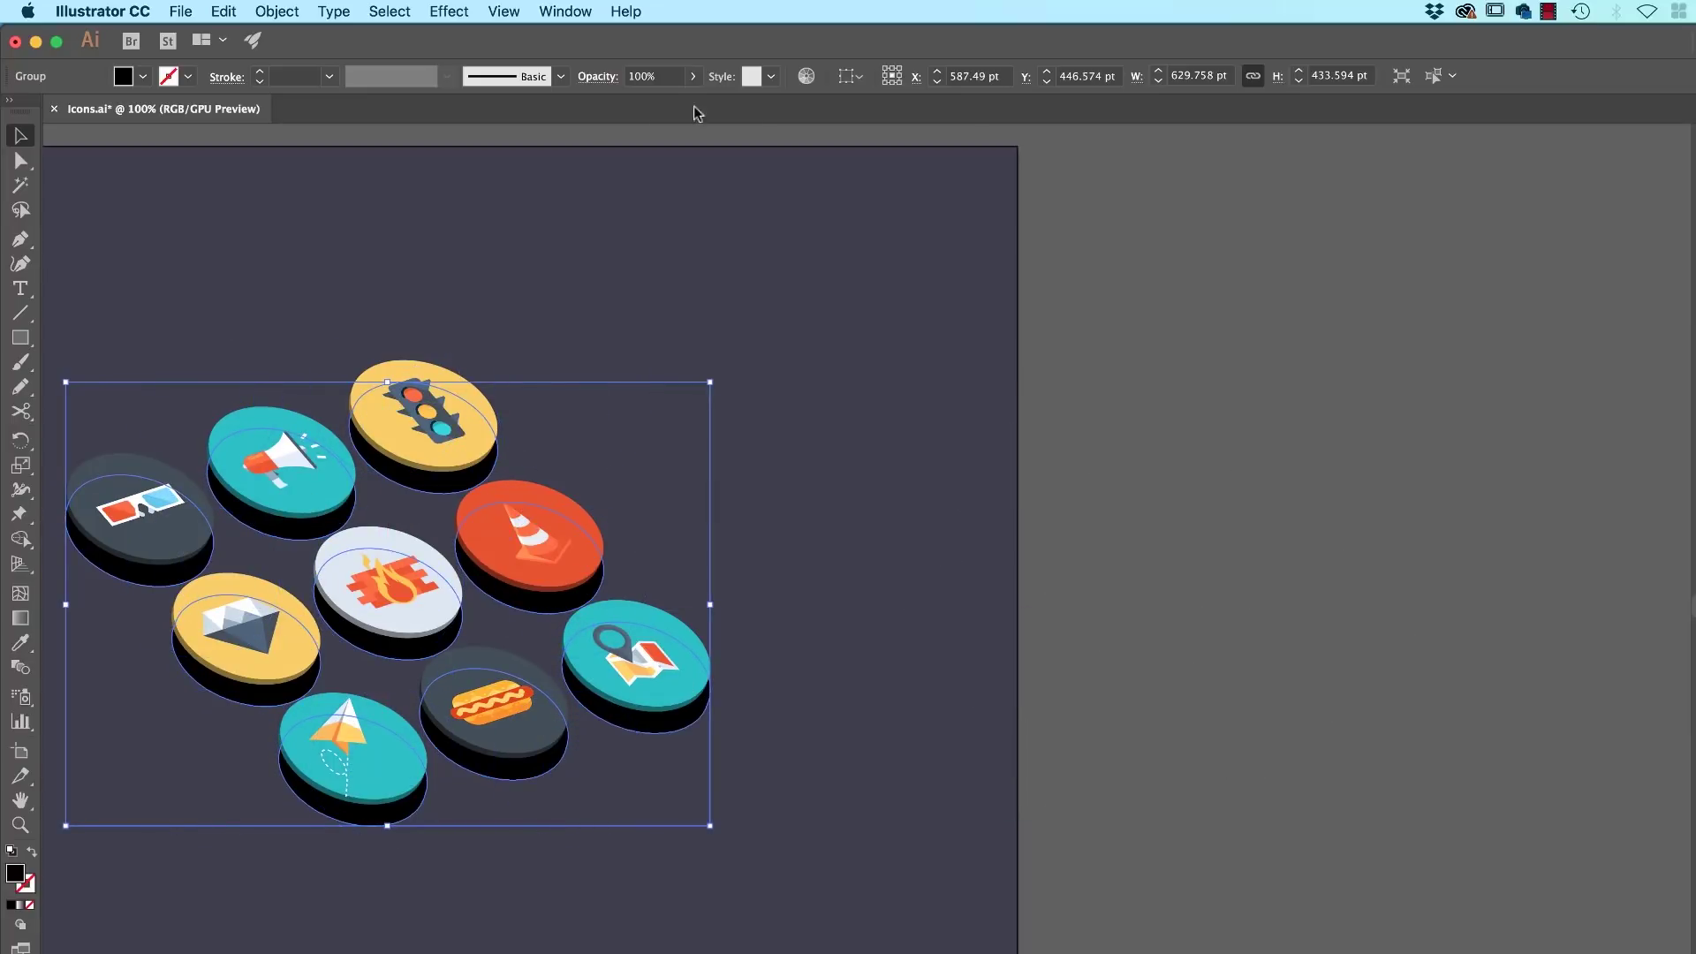
Step: Apply a 7-pixel Gaussian Blur to the black shadow ellipses
click(446, 11)
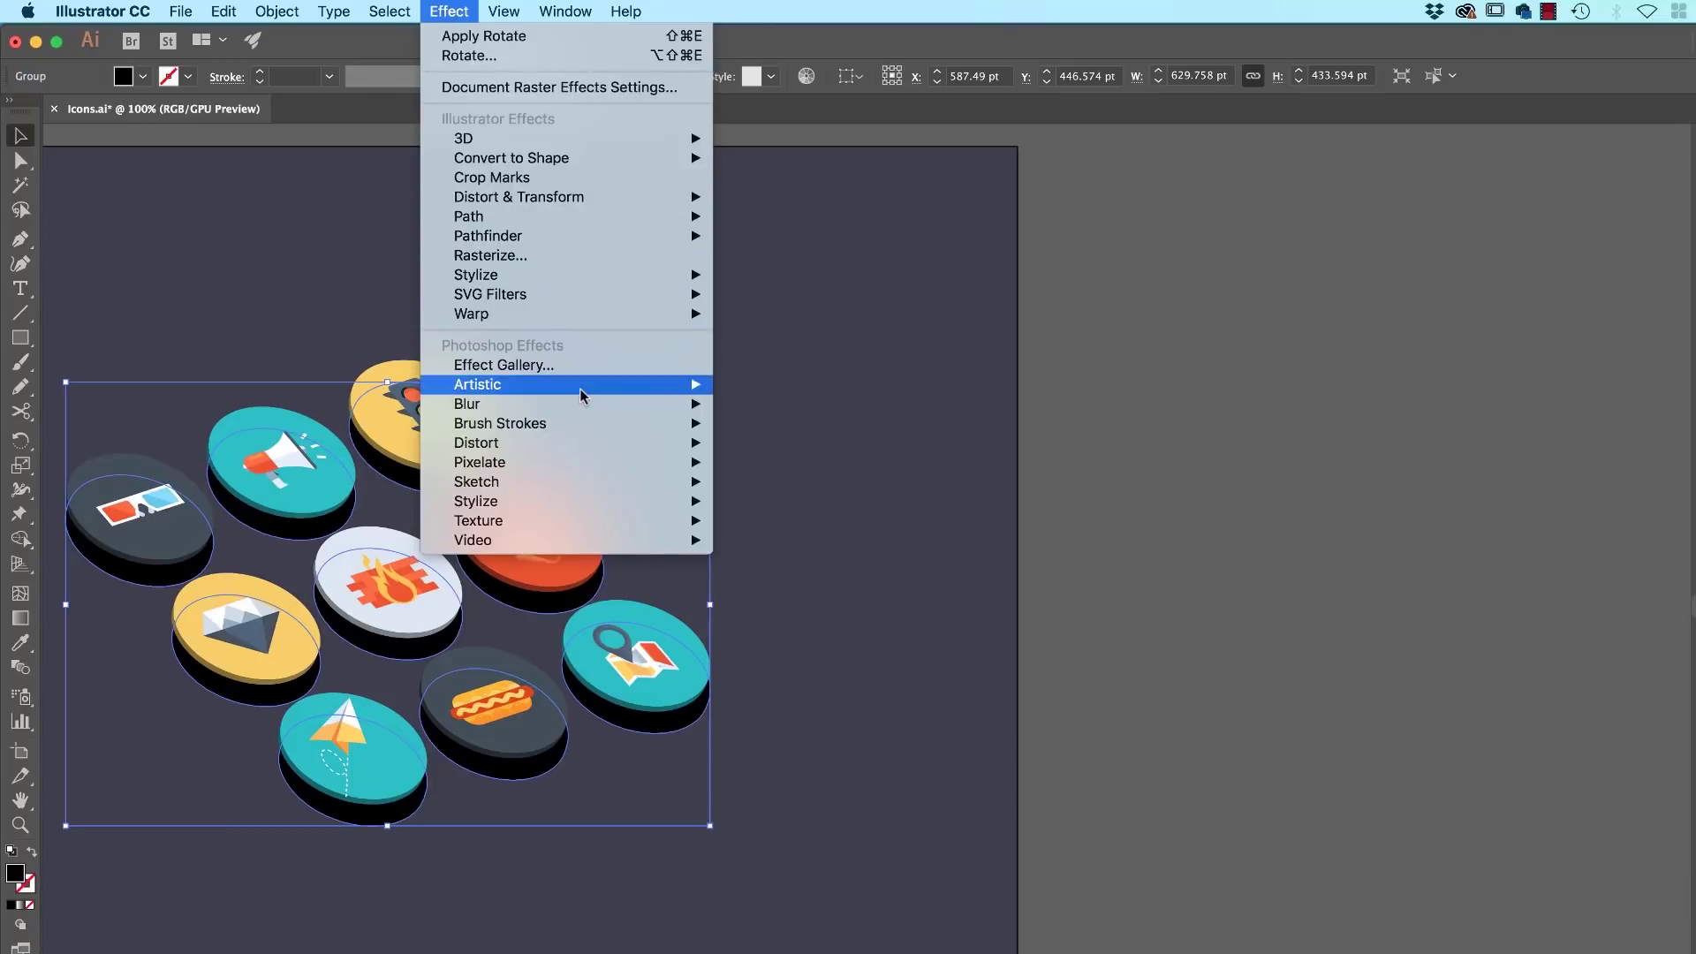
mouse_move(654, 403)
click(757, 403)
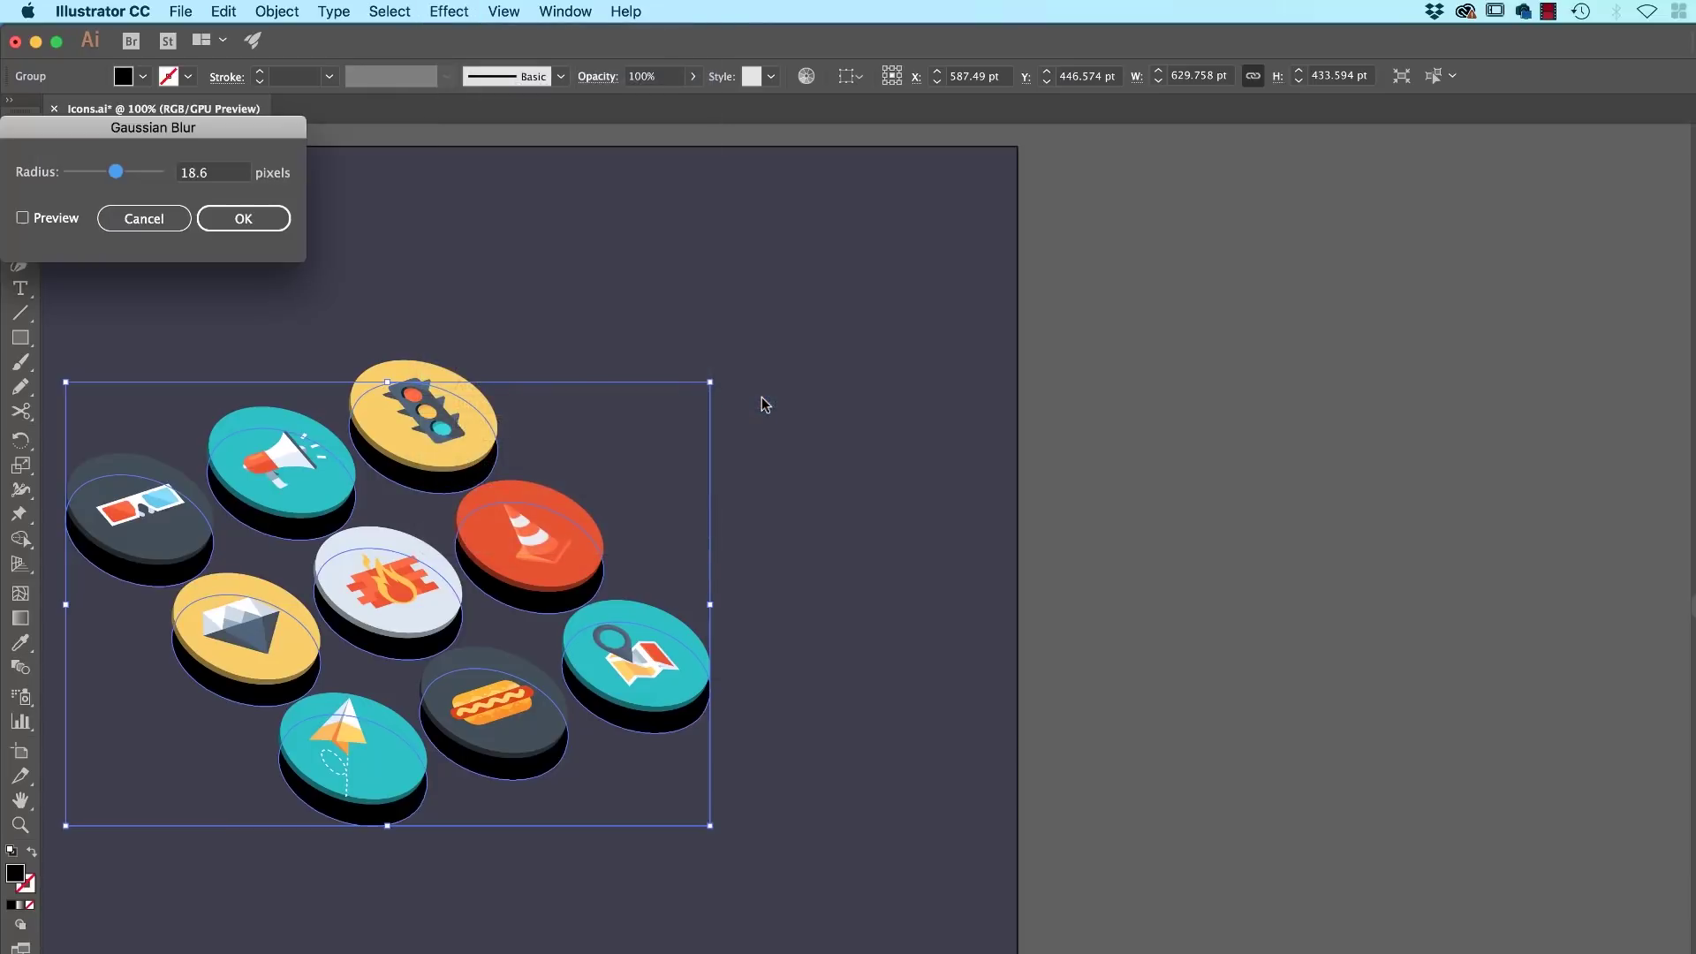
click(42, 223)
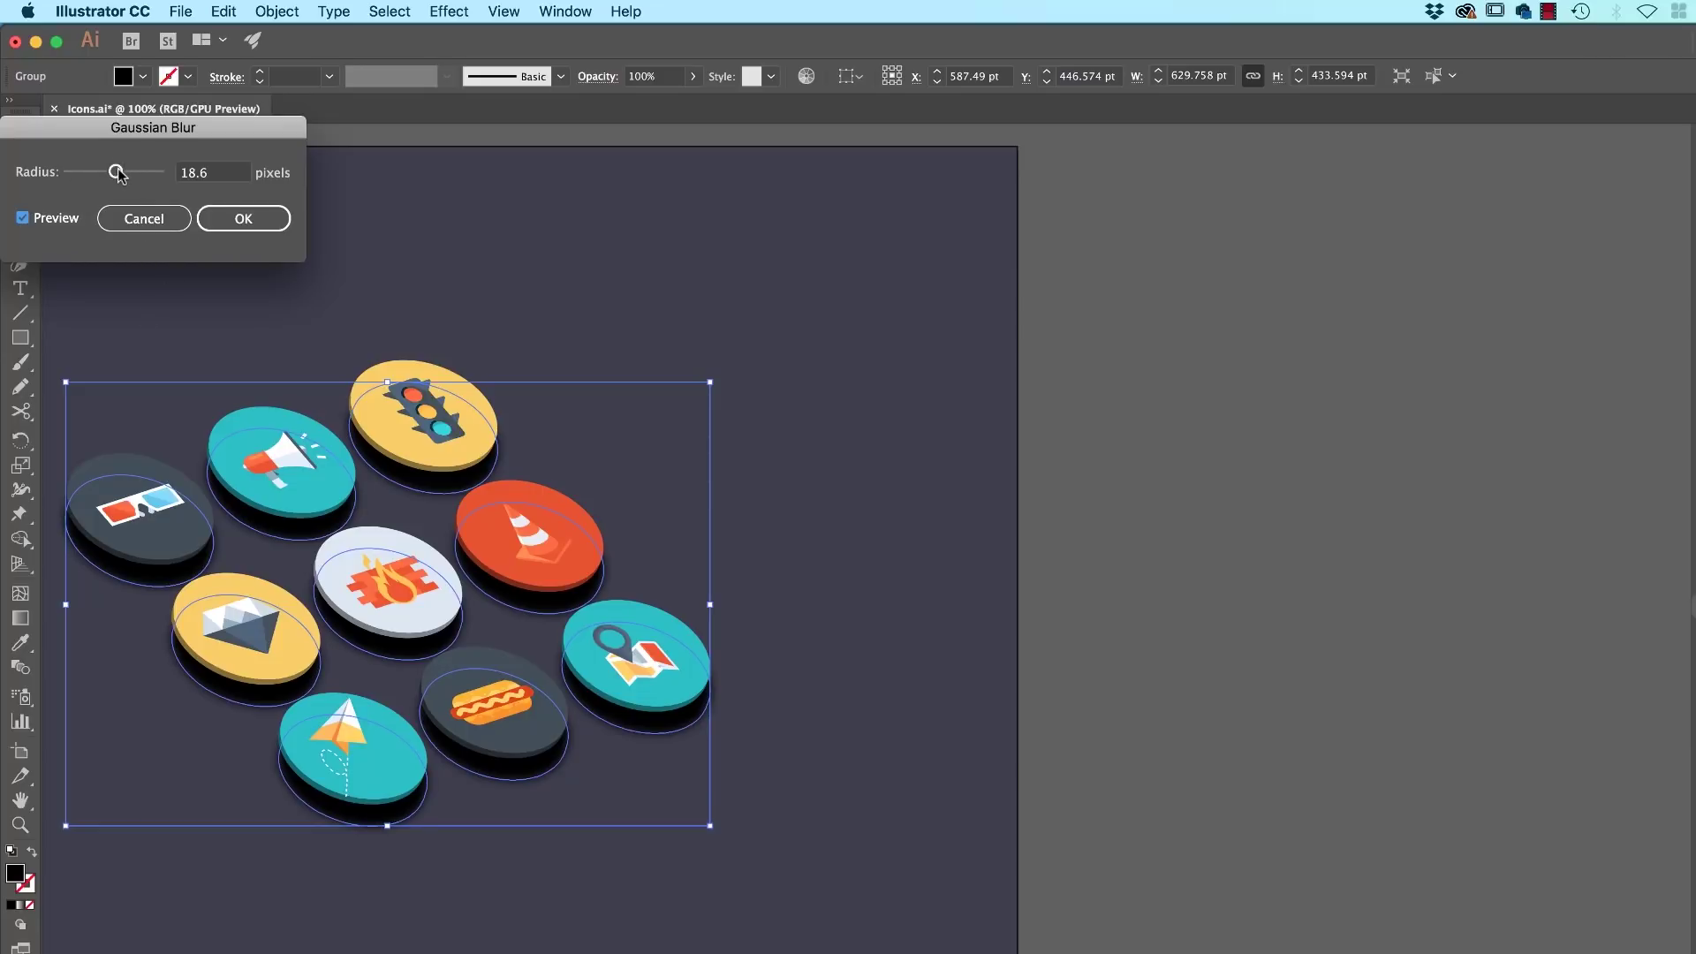
drag(120, 173, 100, 171)
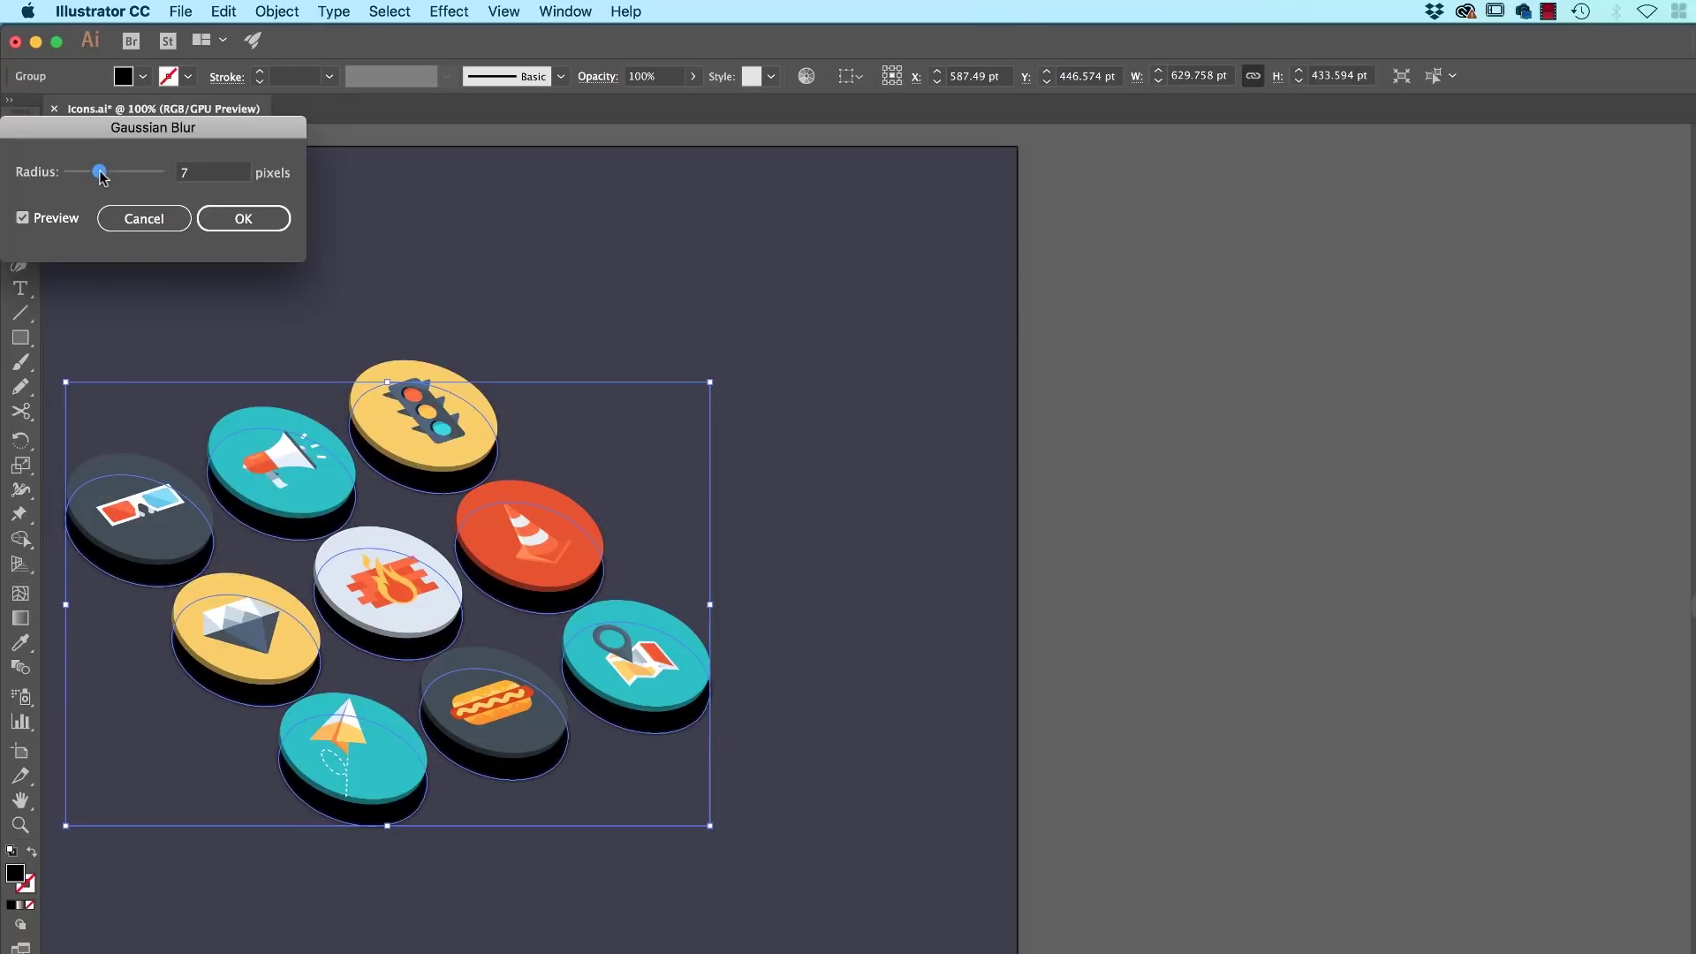
click(250, 221)
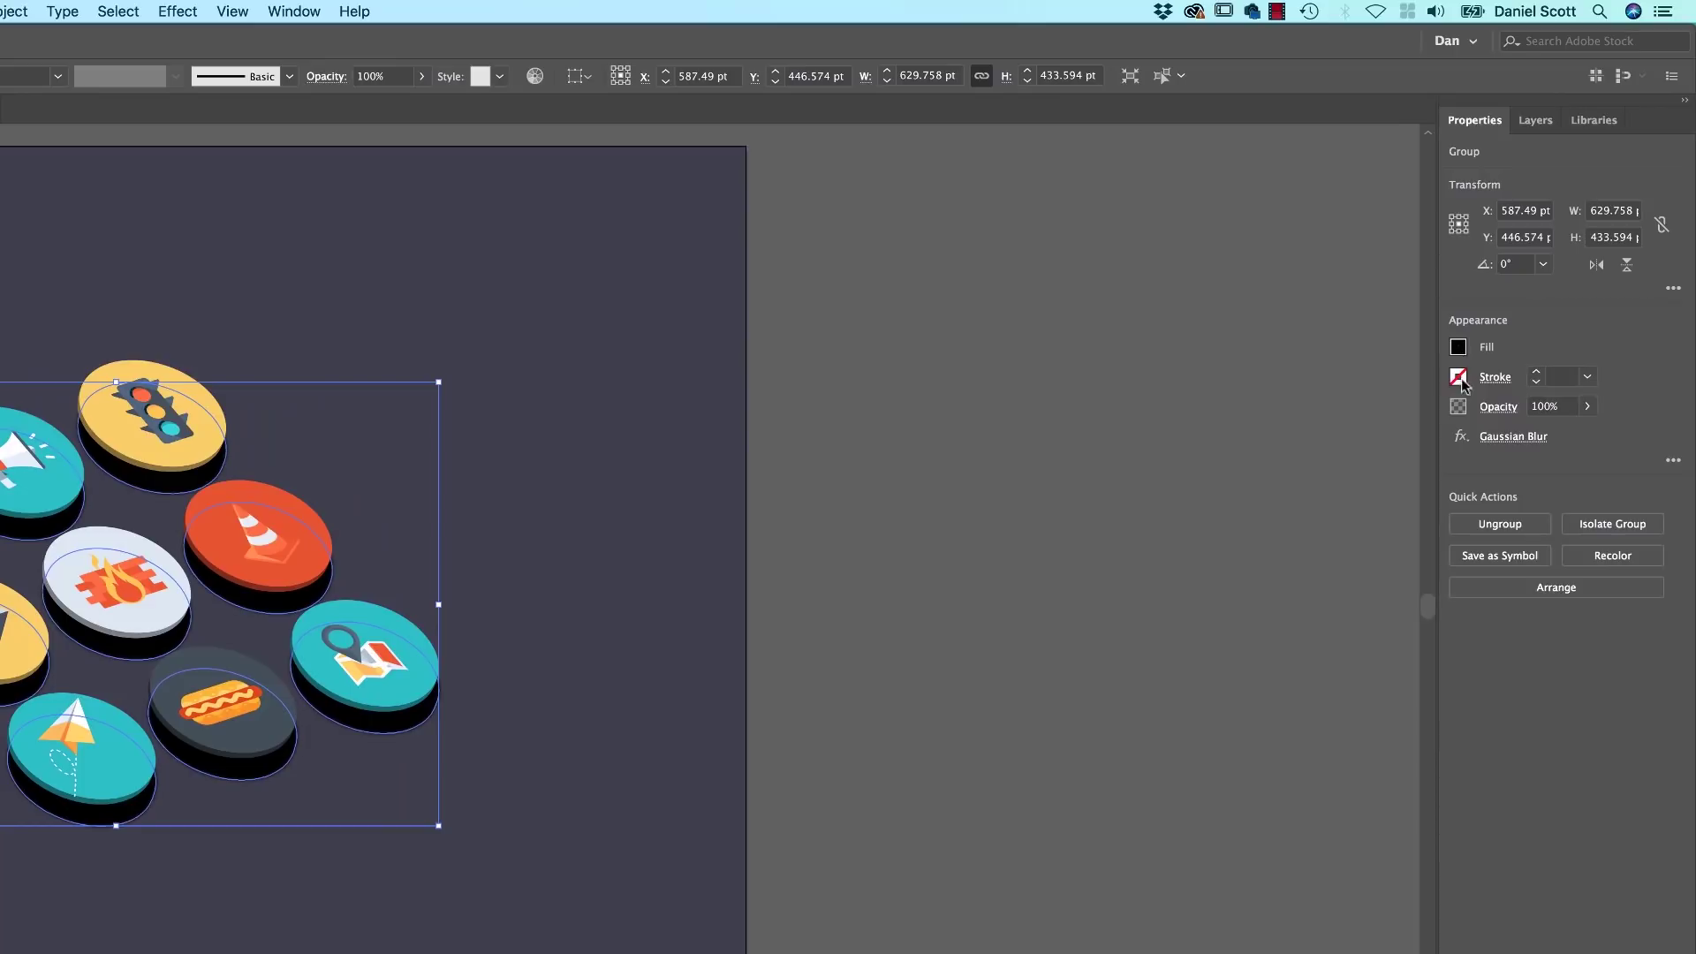
Step: Lower the shadows' opacity to about 22%, trying Color Burn but keeping Normal blending
click(1588, 405)
drag(1585, 432, 1527, 435)
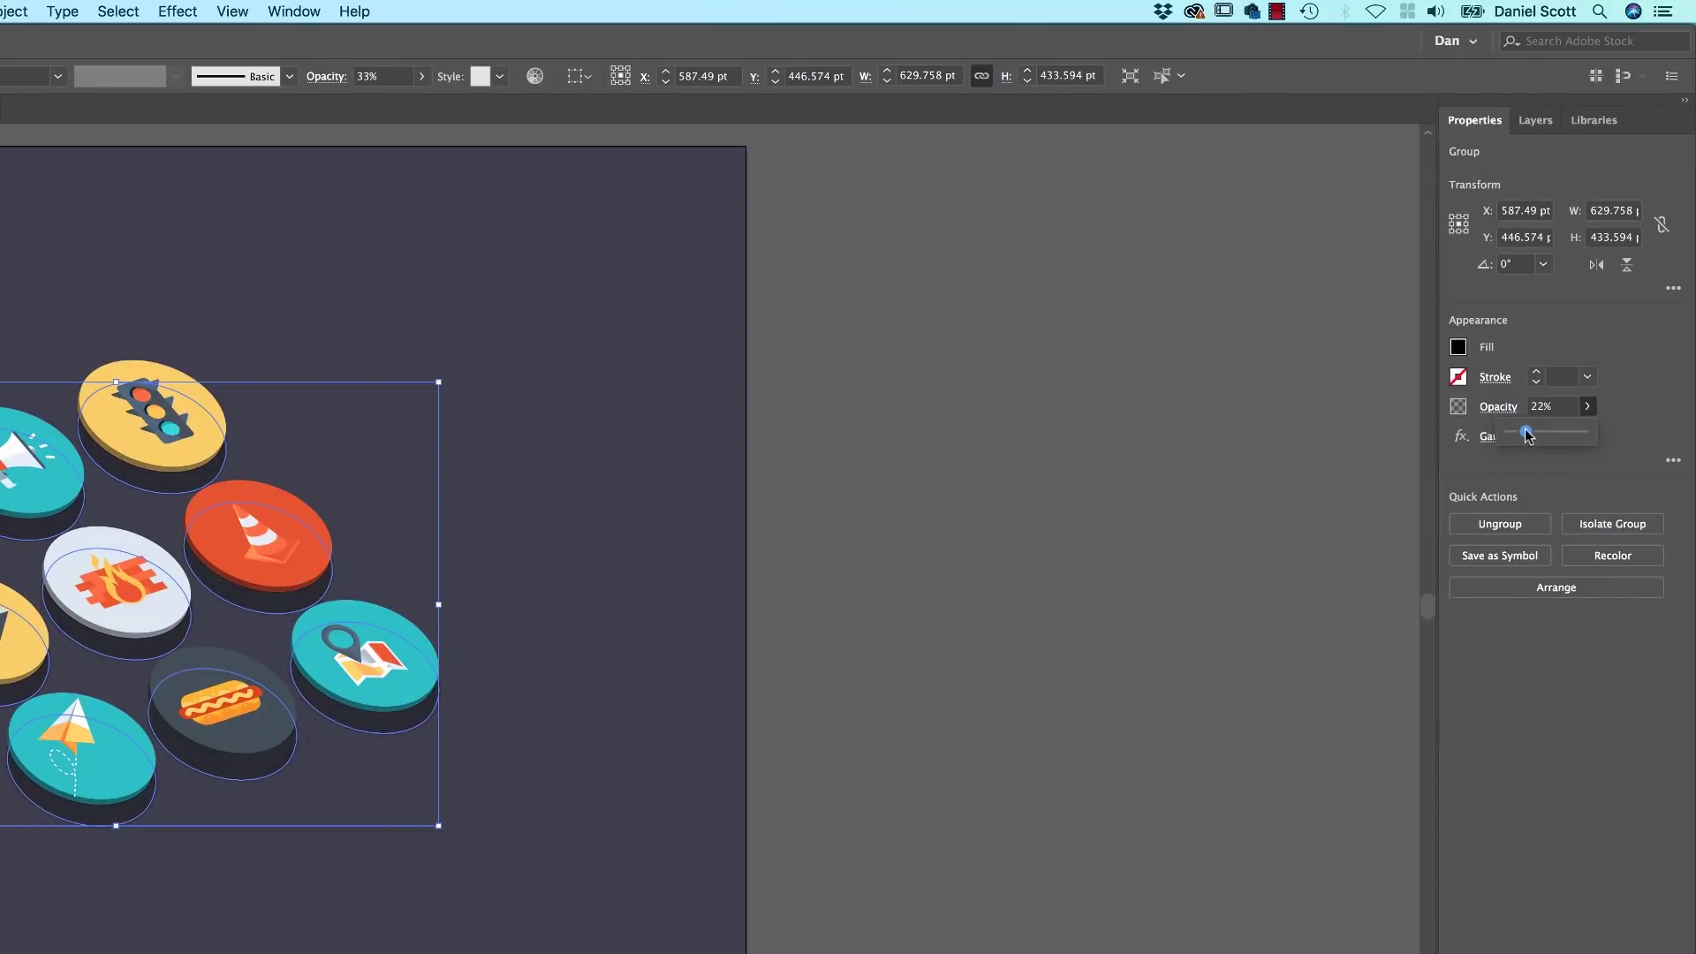
click(1499, 408)
click(1346, 443)
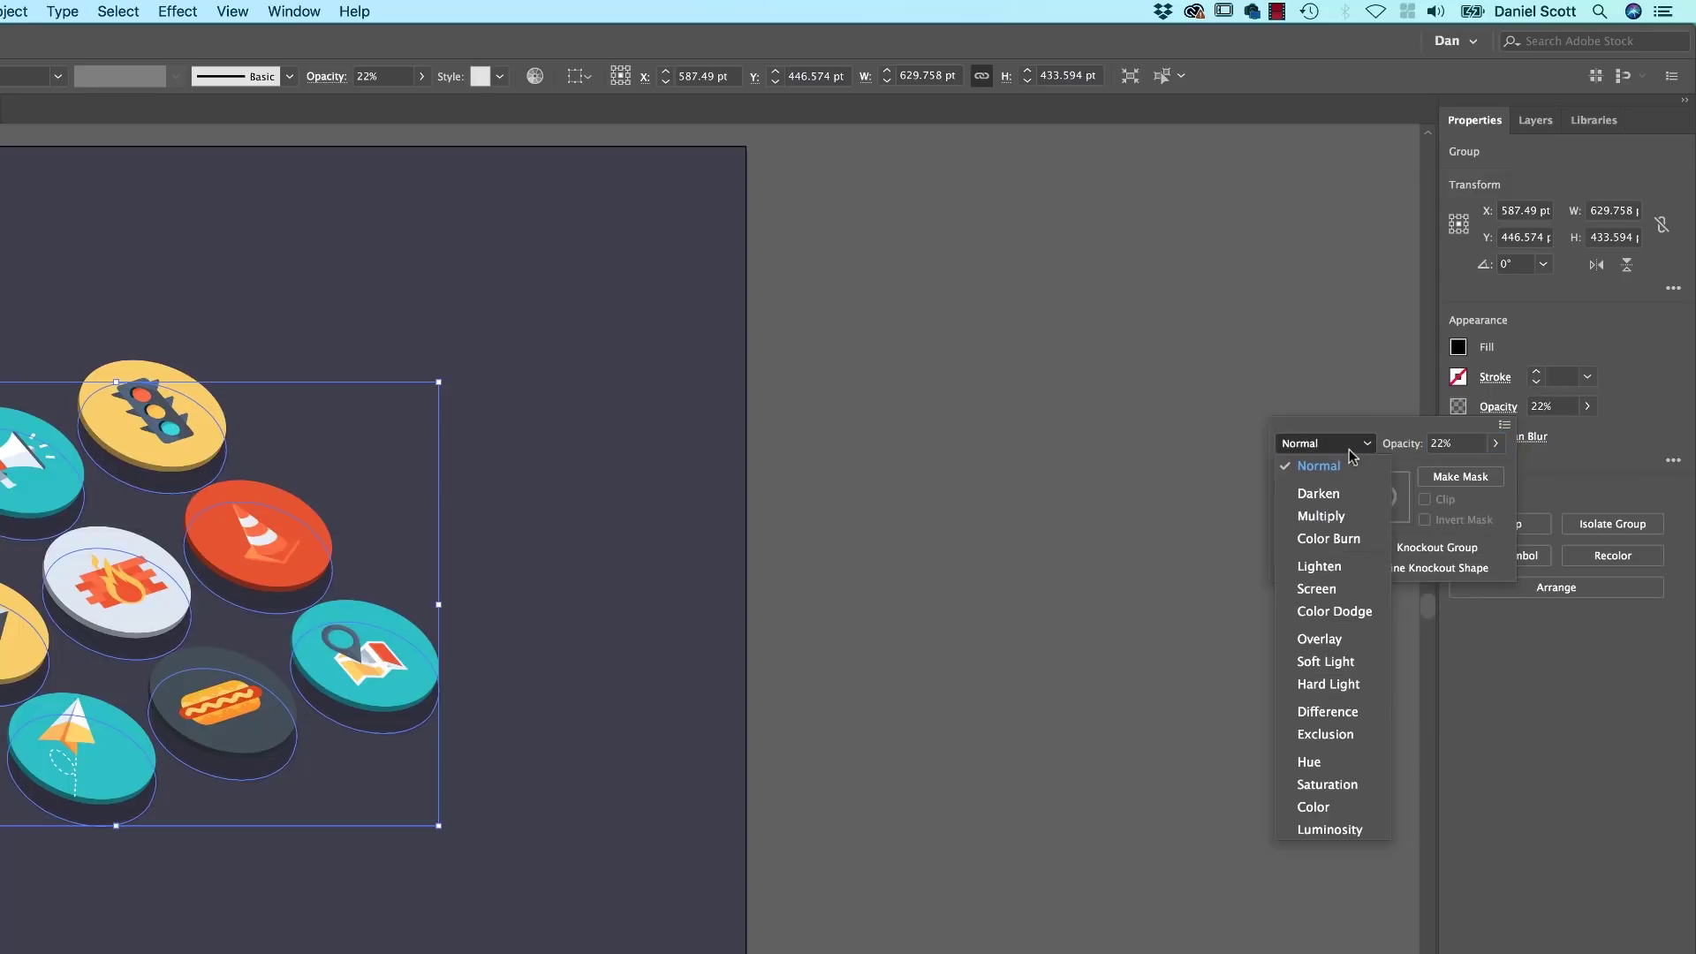
click(1343, 540)
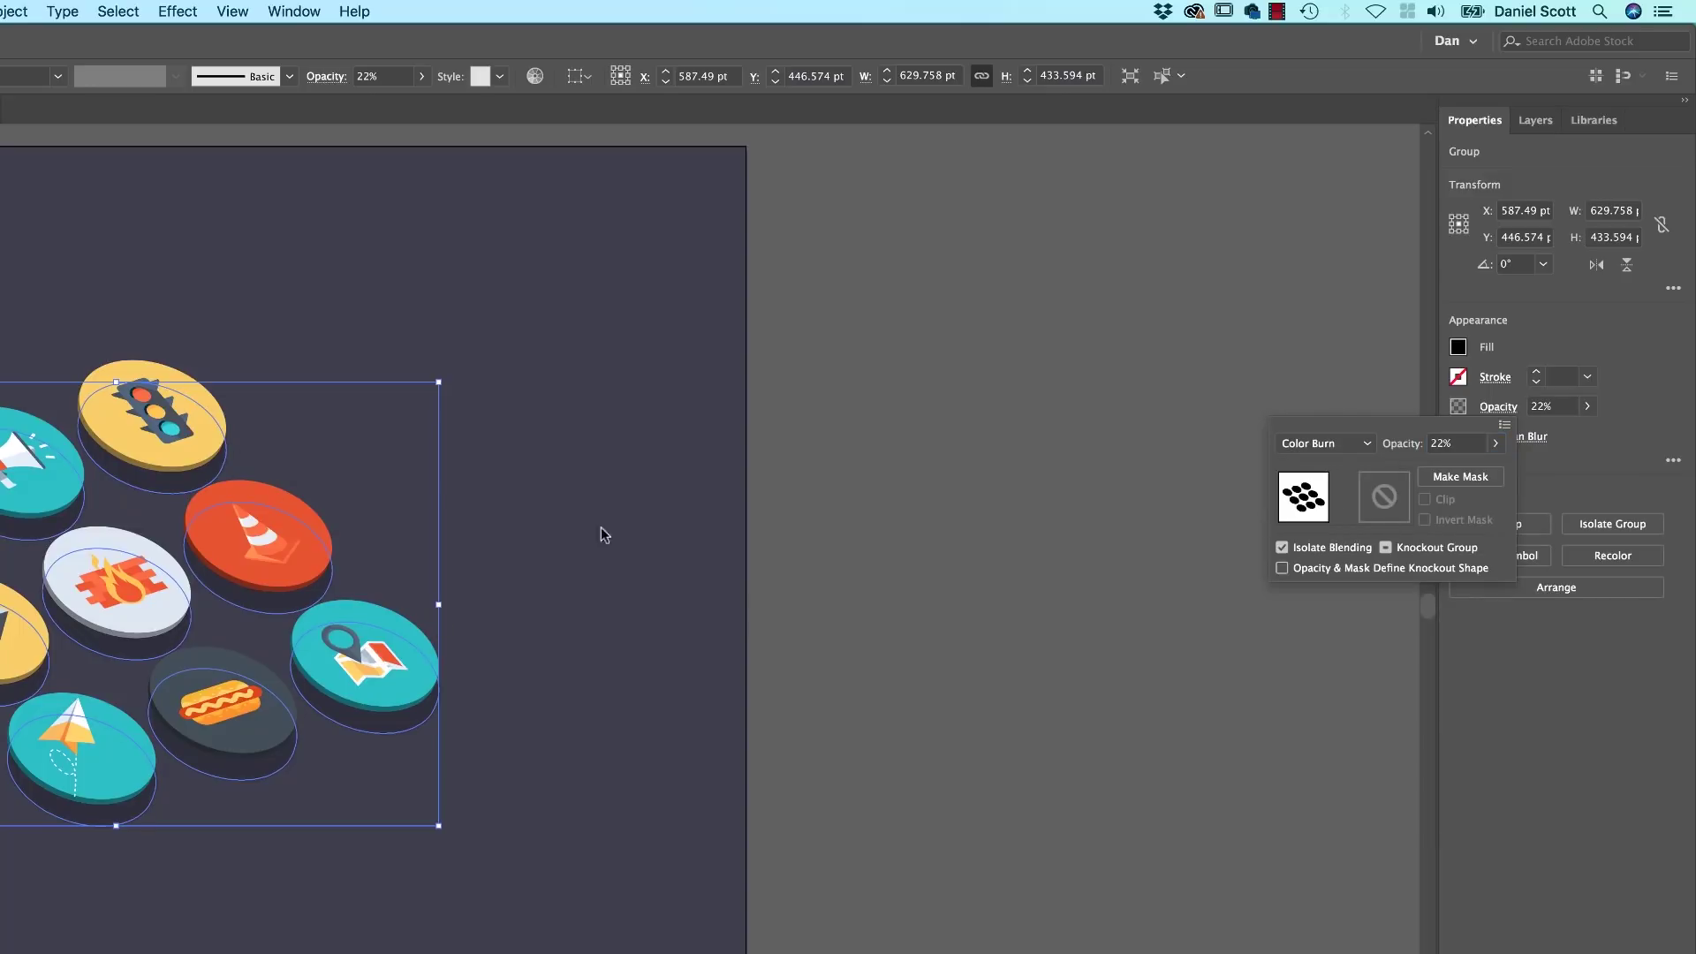
click(1369, 451)
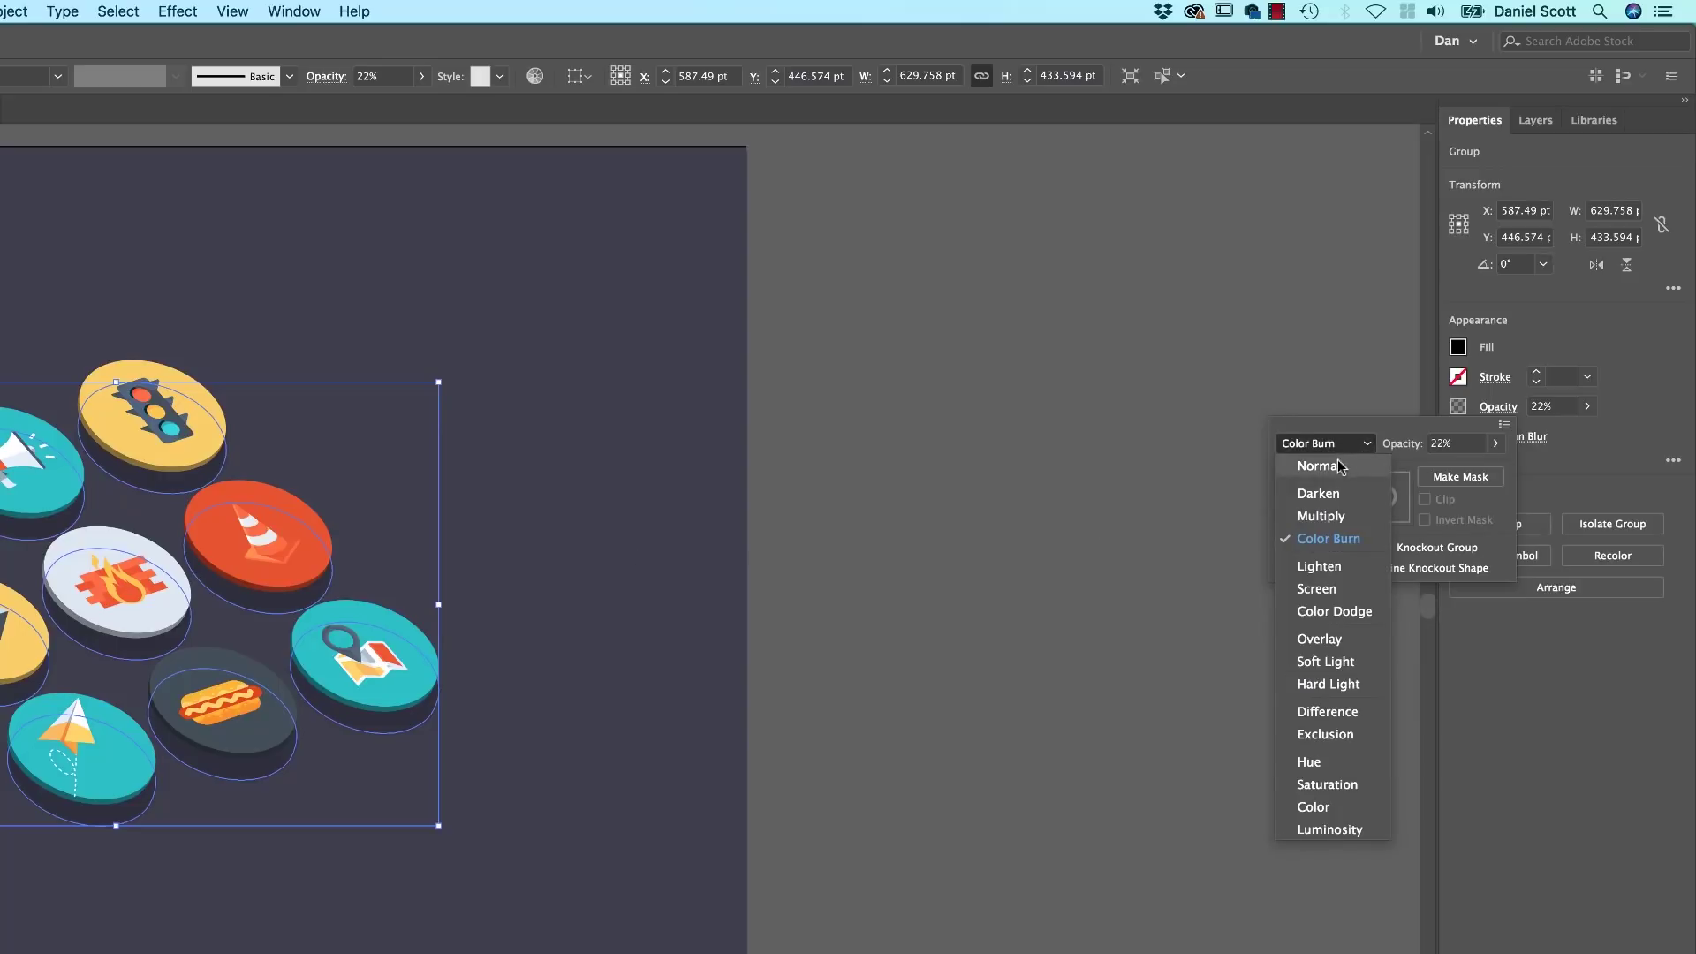
click(1340, 466)
click(1590, 460)
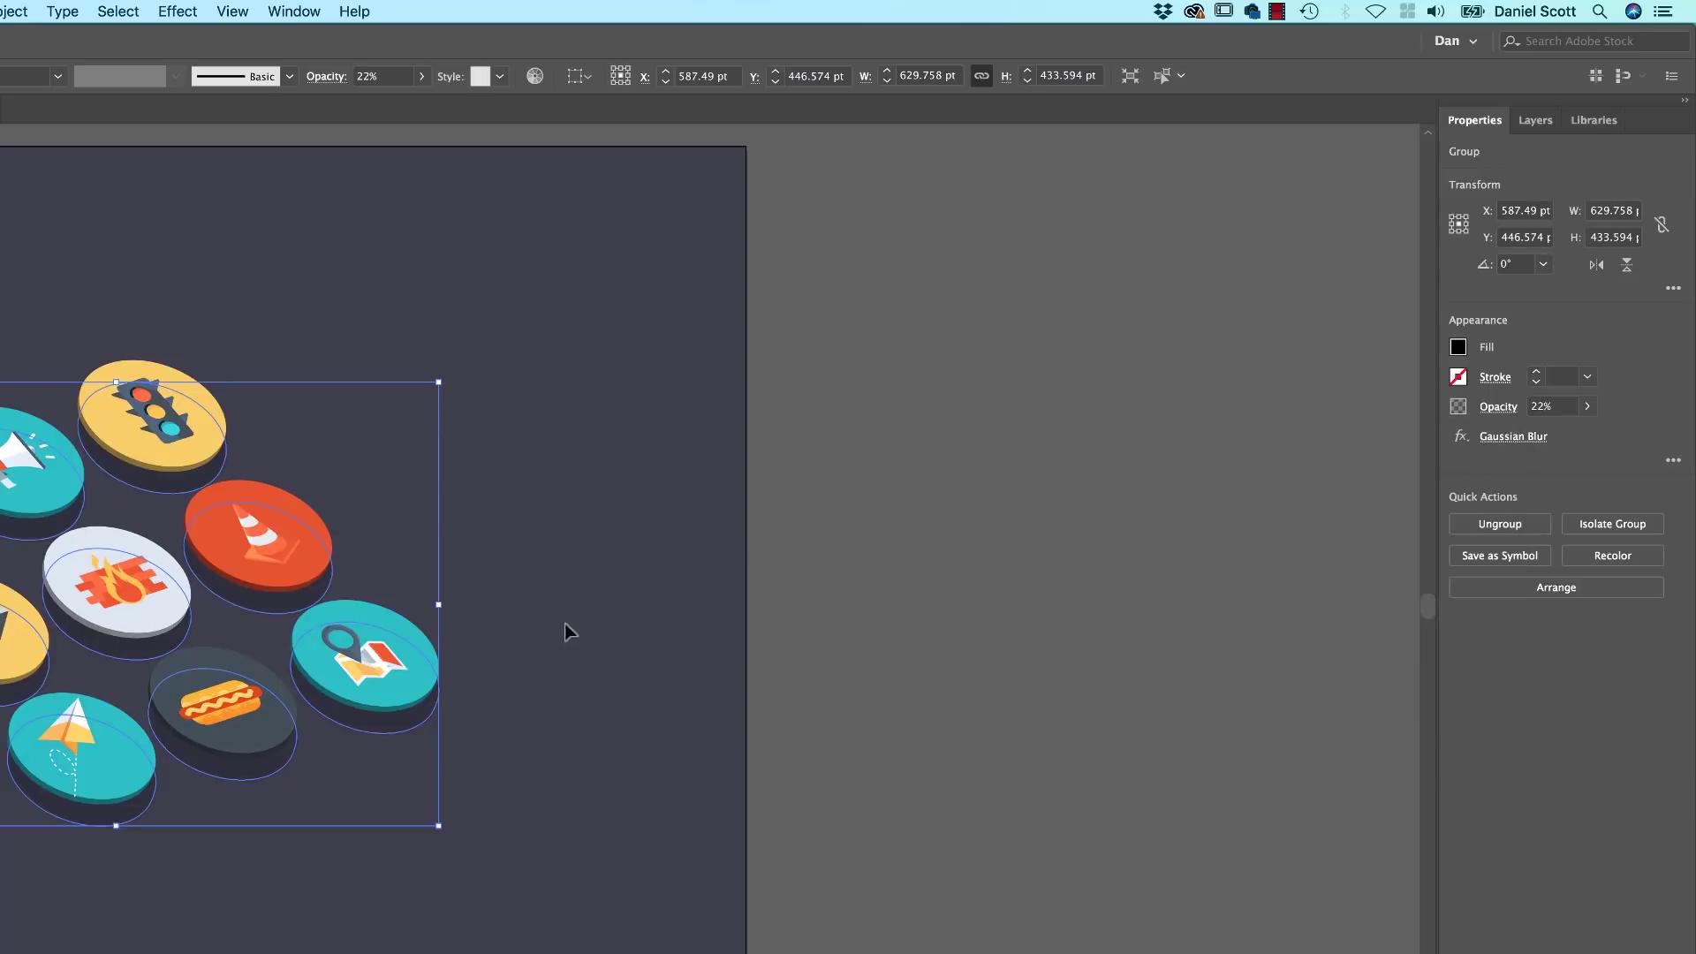
Step: Nudge the blurred shadow group 10 pt upward, then deselect
scroll(564, 624, left, 5)
click(896, 596)
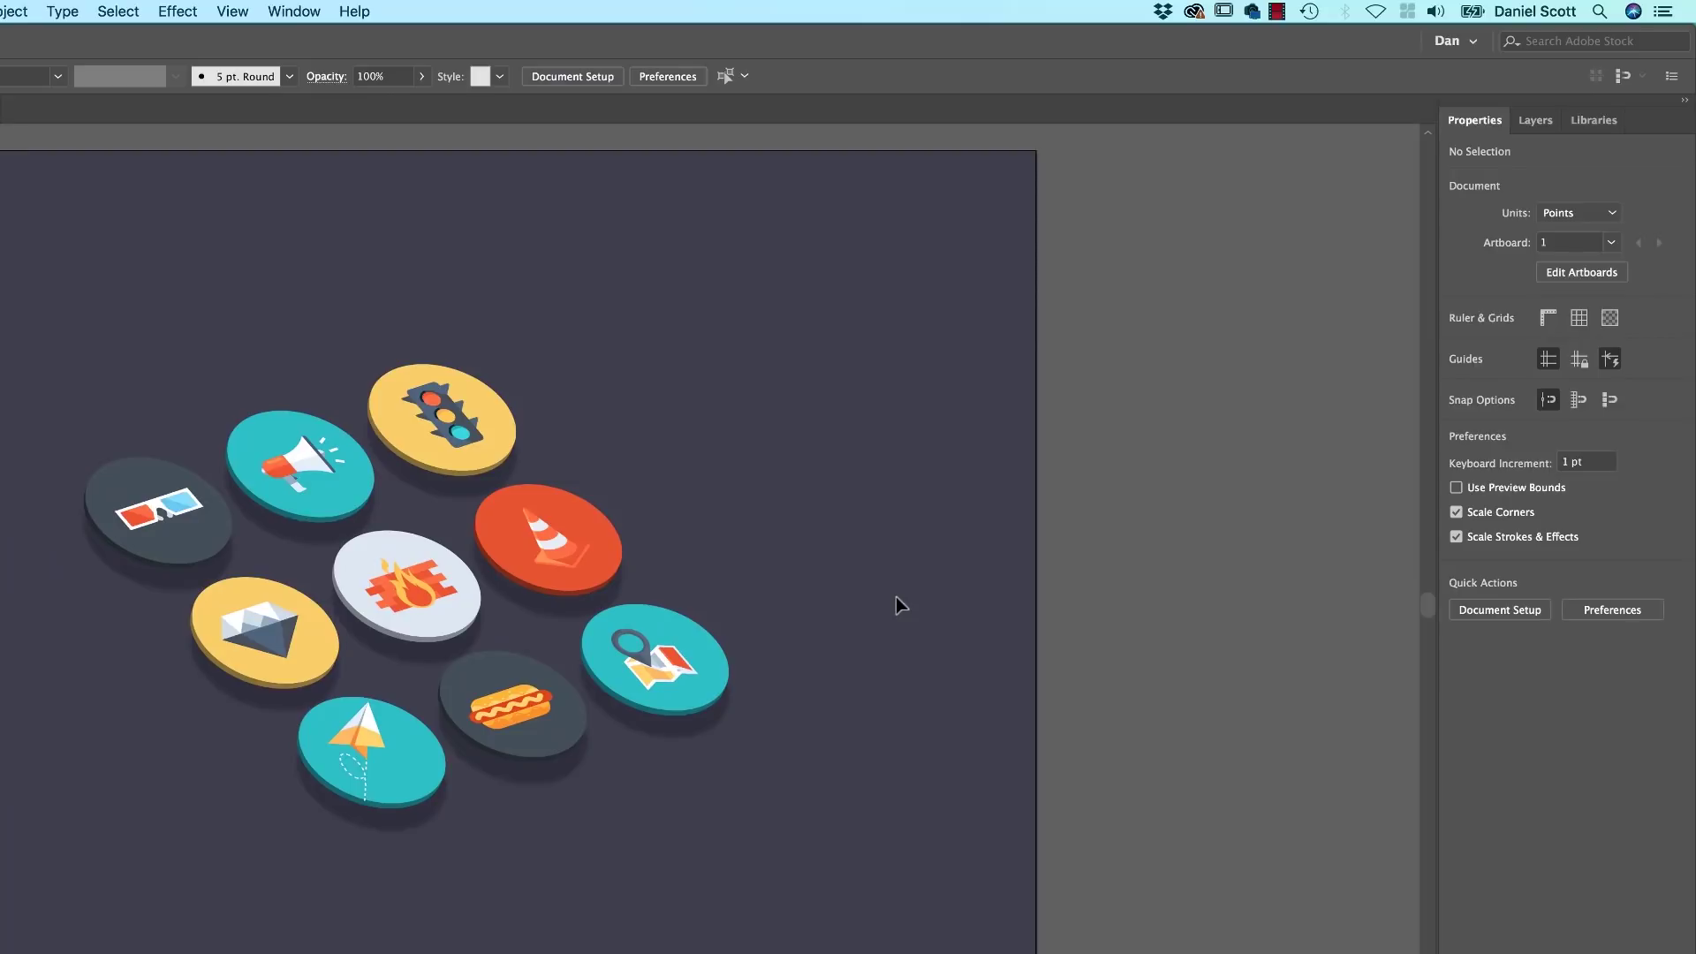
click(540, 806)
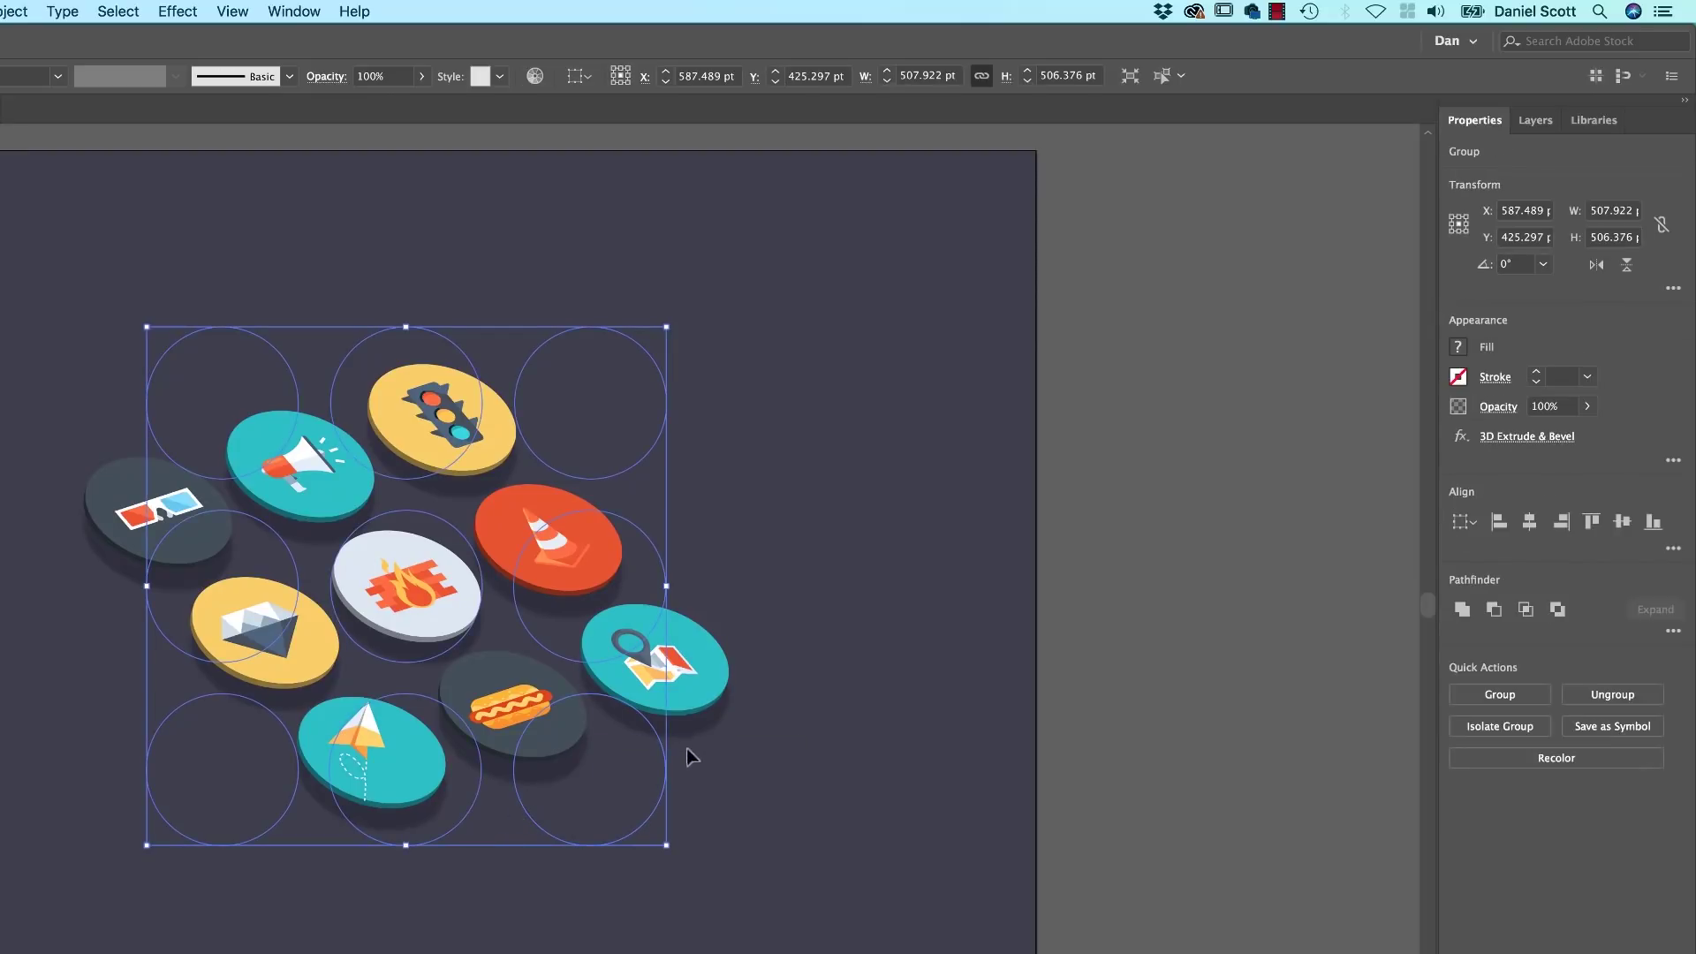
click(704, 730)
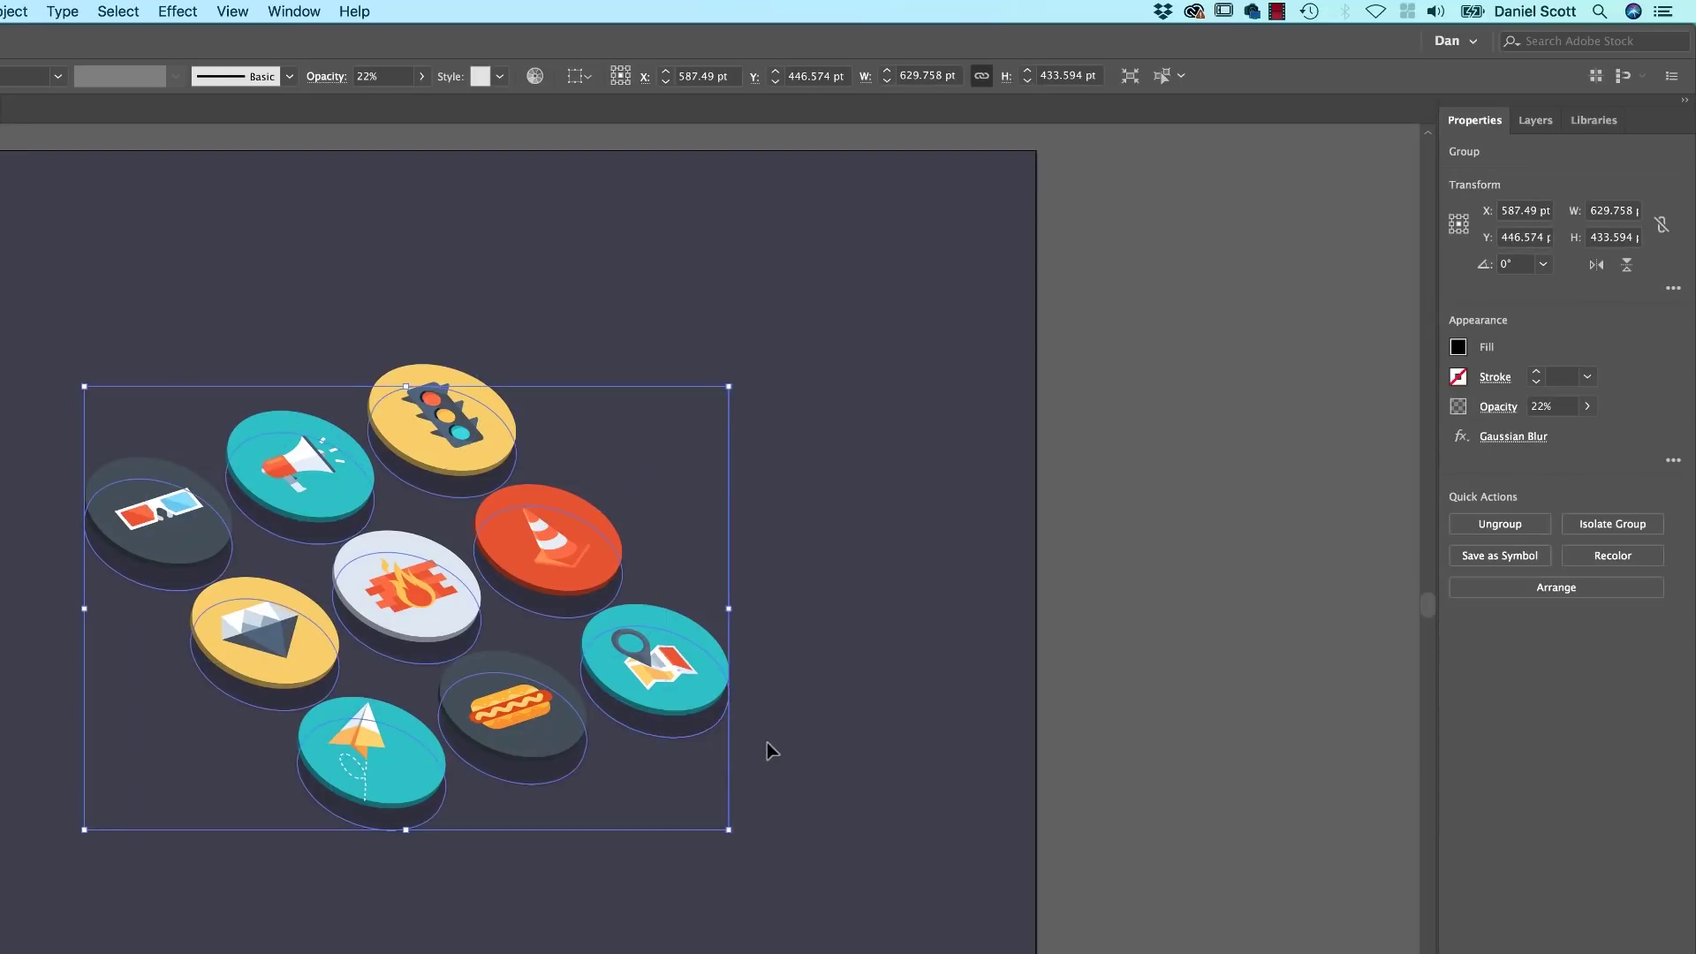
key(shift+Up)
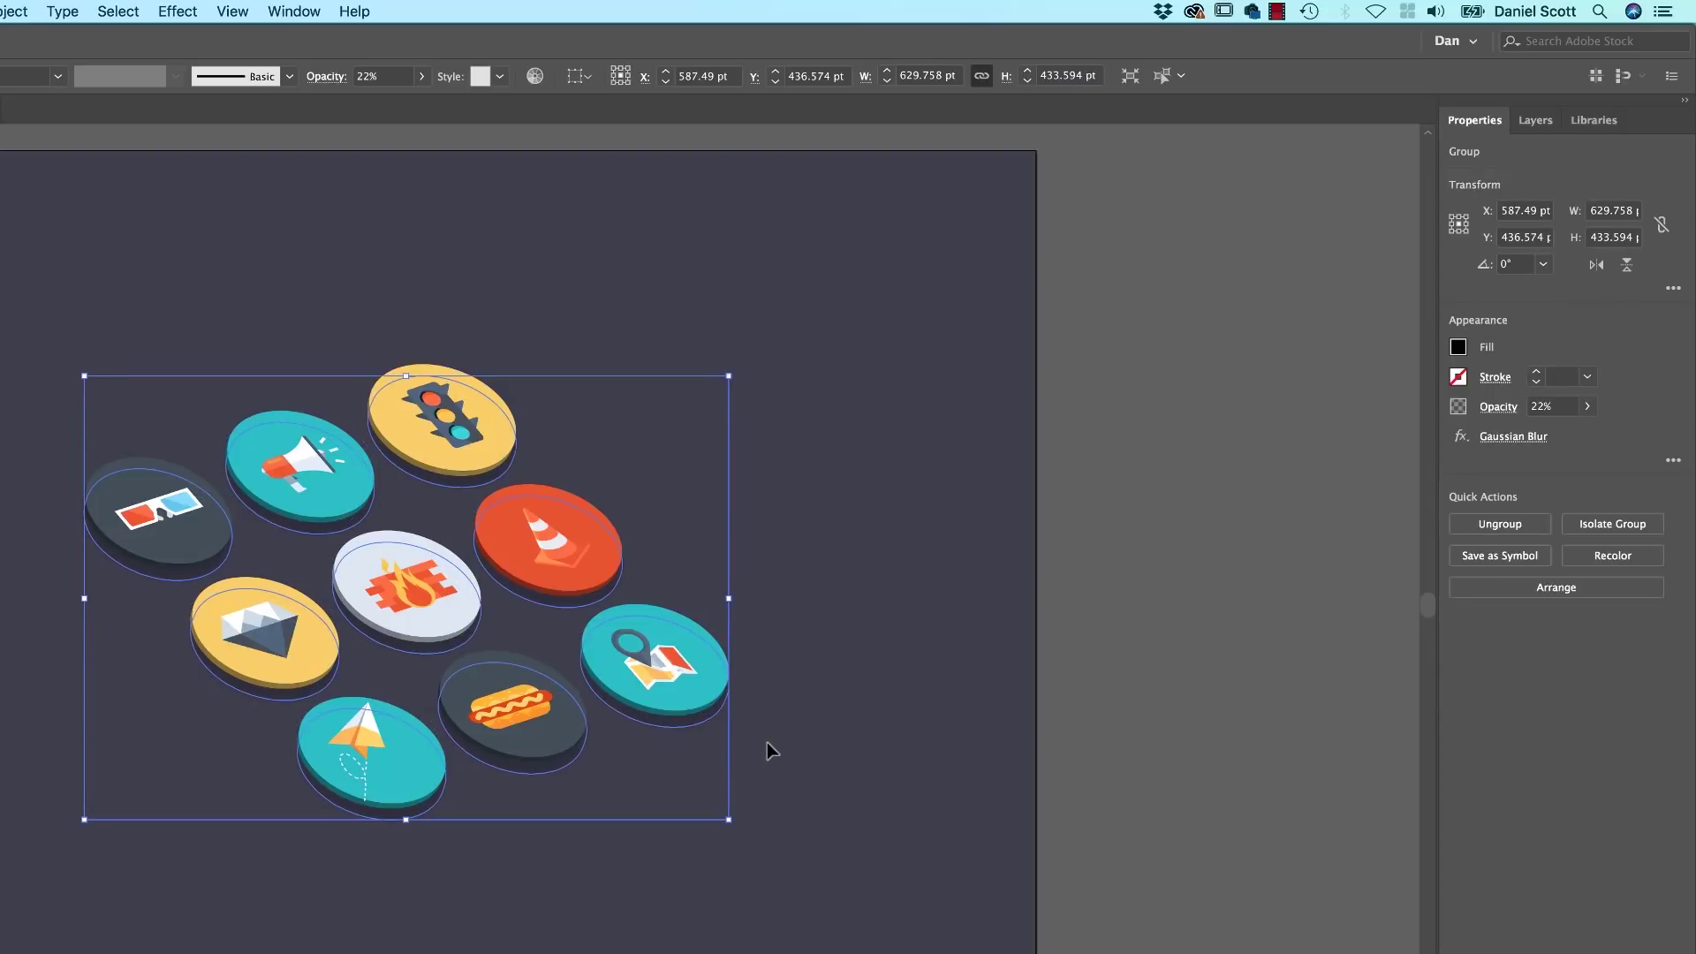
click(892, 783)
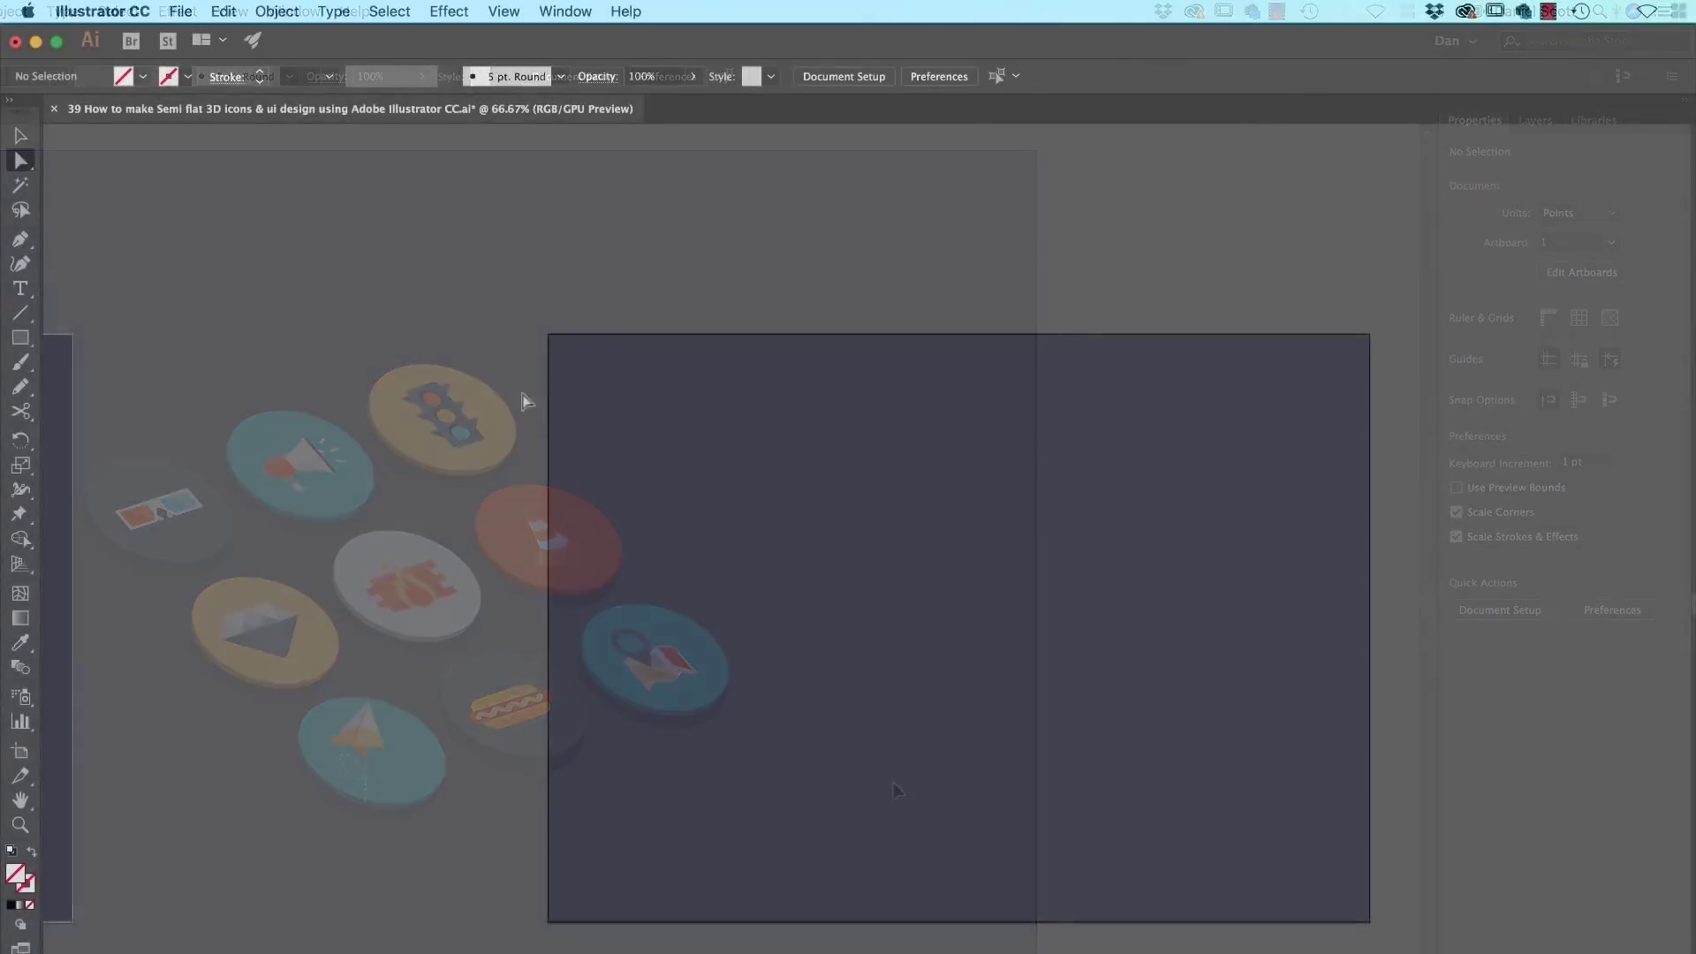
Step: Zoom out and pan to centre the empty right-hand artboard
scroll(803, 436, left, 3)
scroll(802, 435, left, 10)
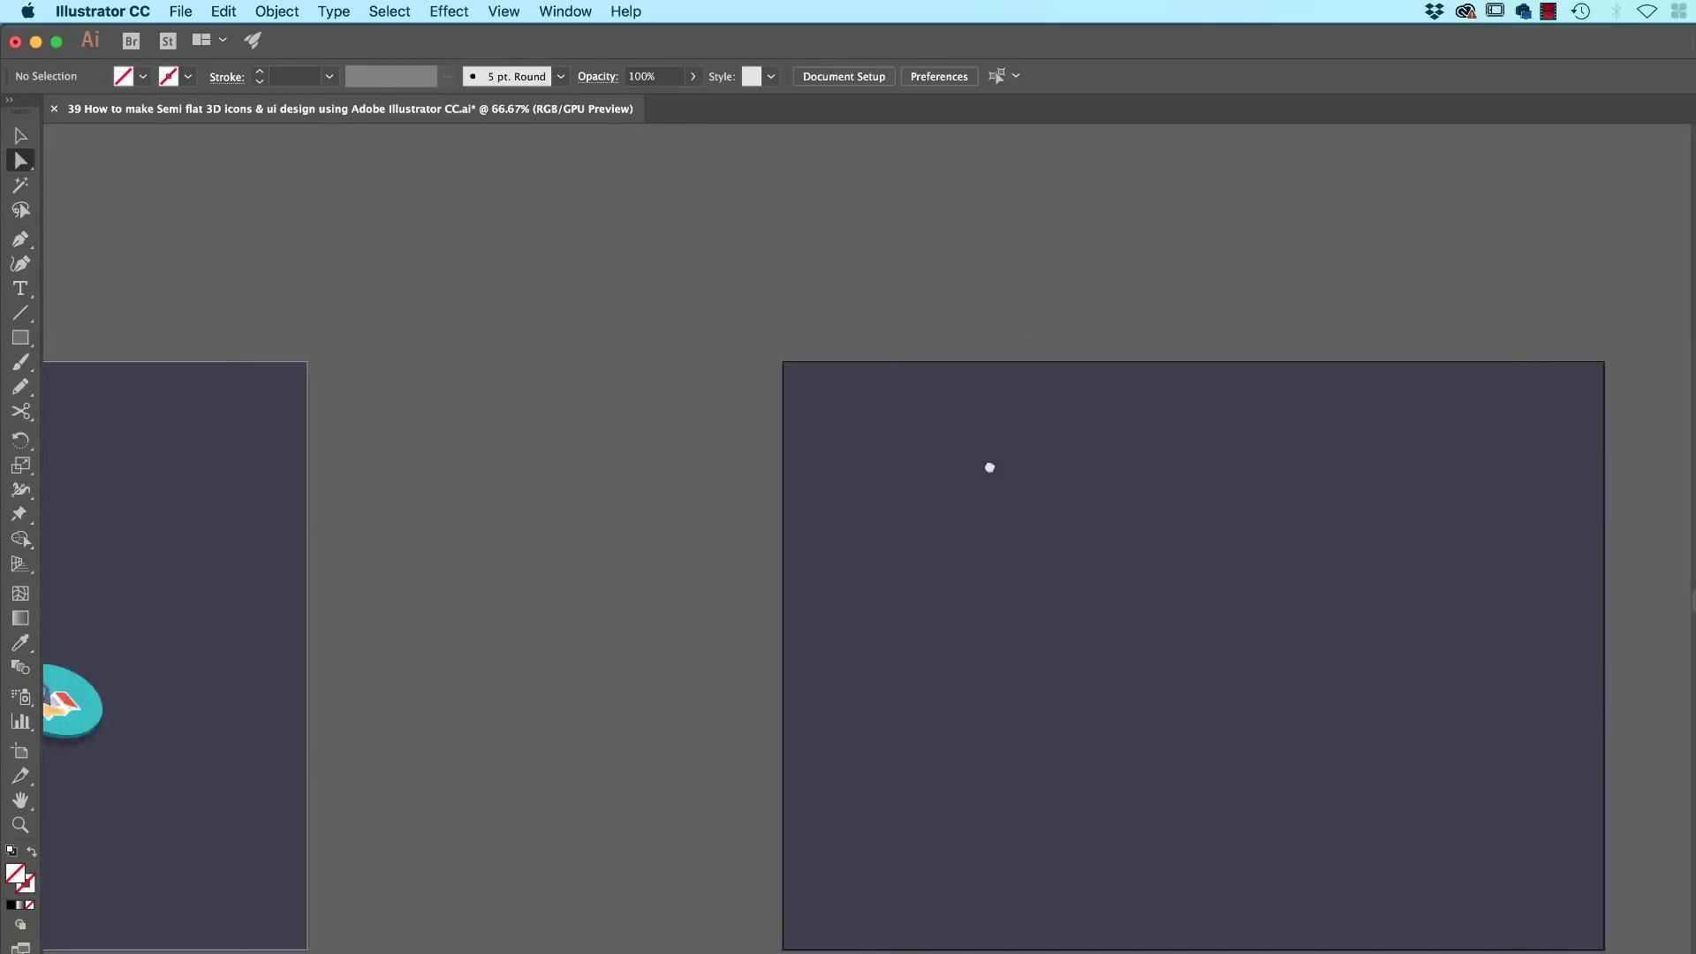
drag(1272, 456, 697, 428)
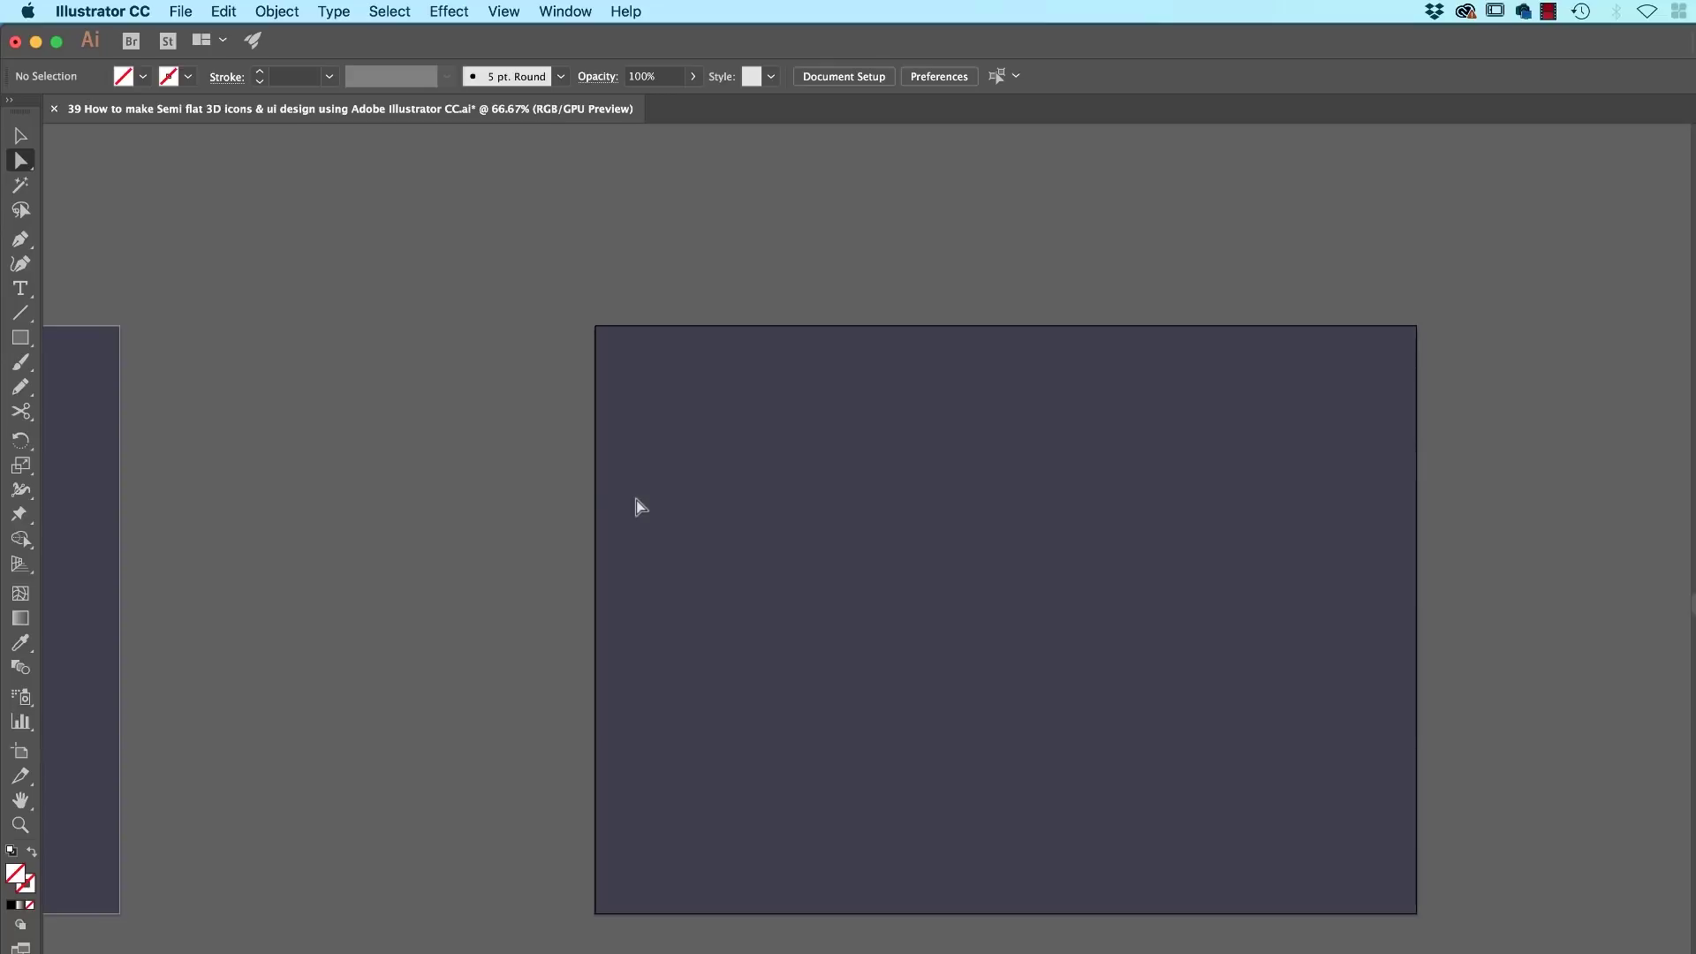
Step: Start File > Place and preview the dashboard and login screen images
click(180, 11)
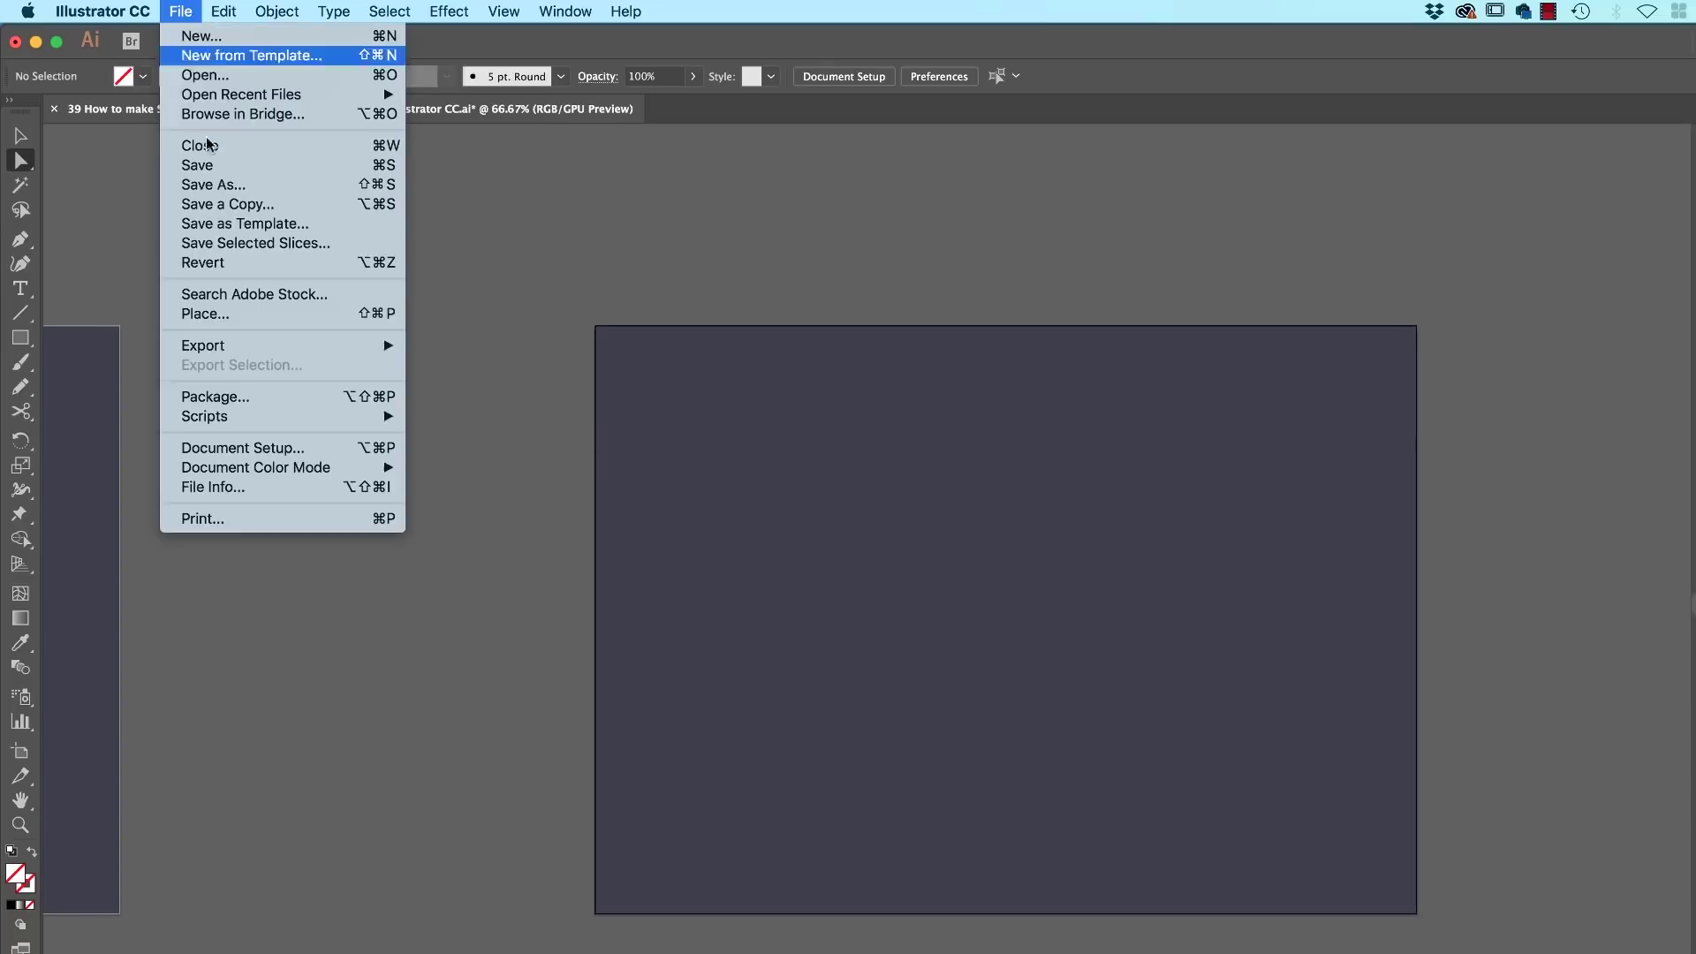
click(245, 313)
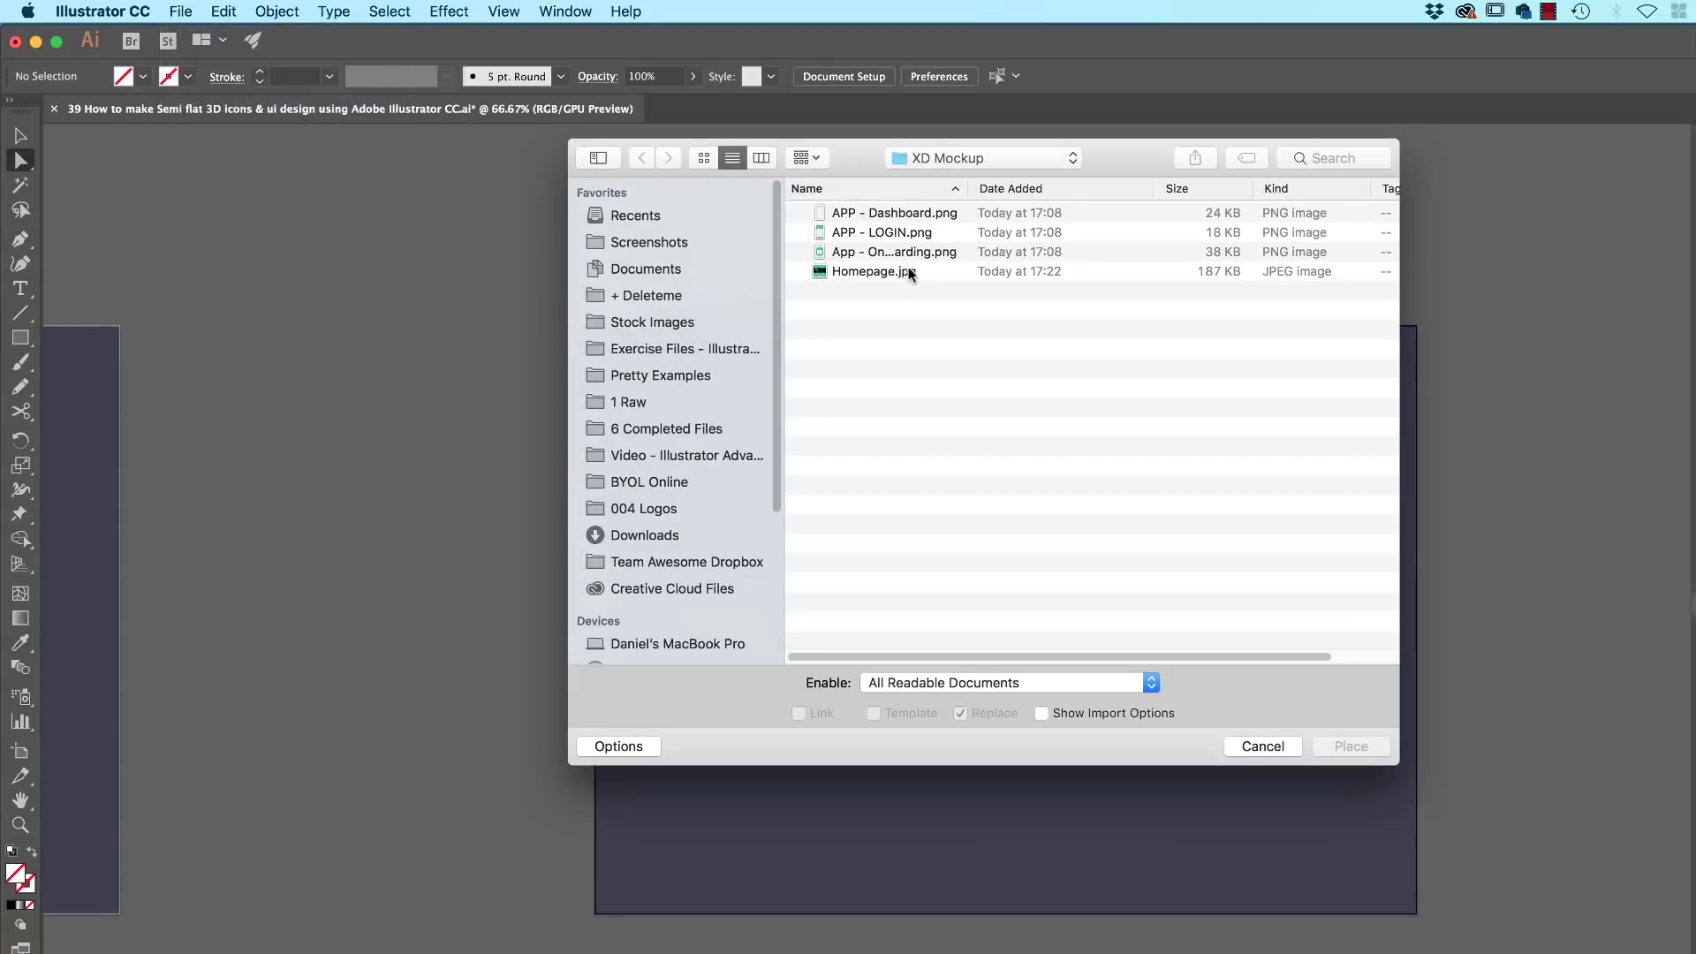
click(923, 216)
key(space)
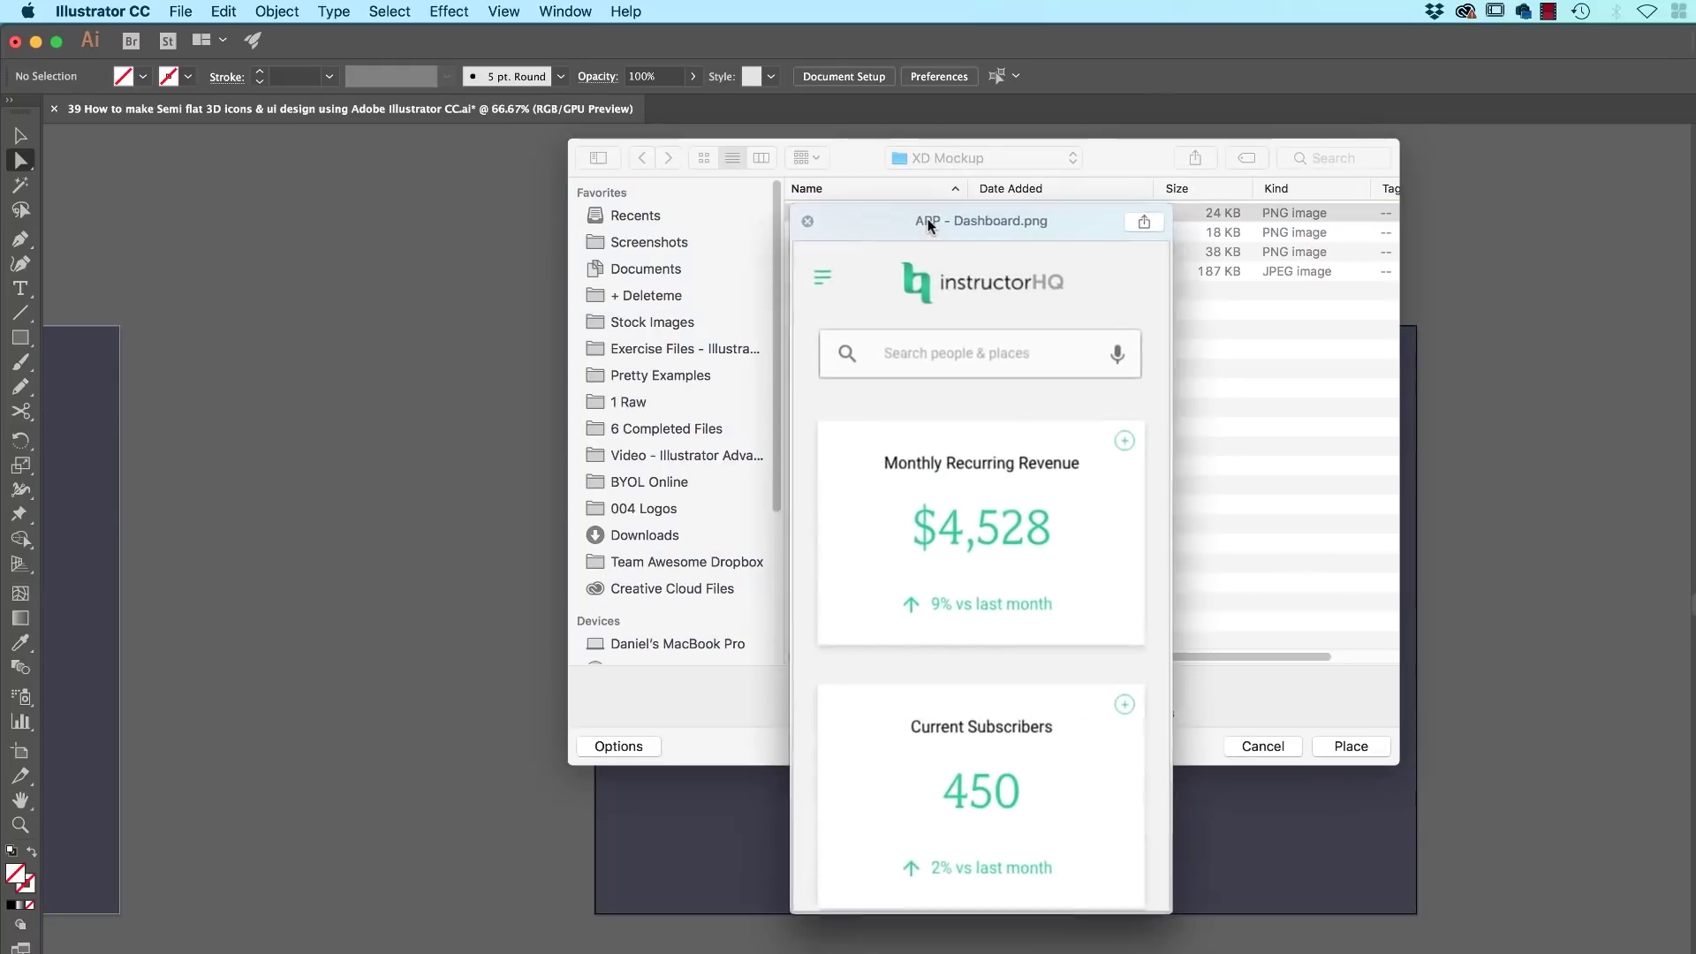
key(Down)
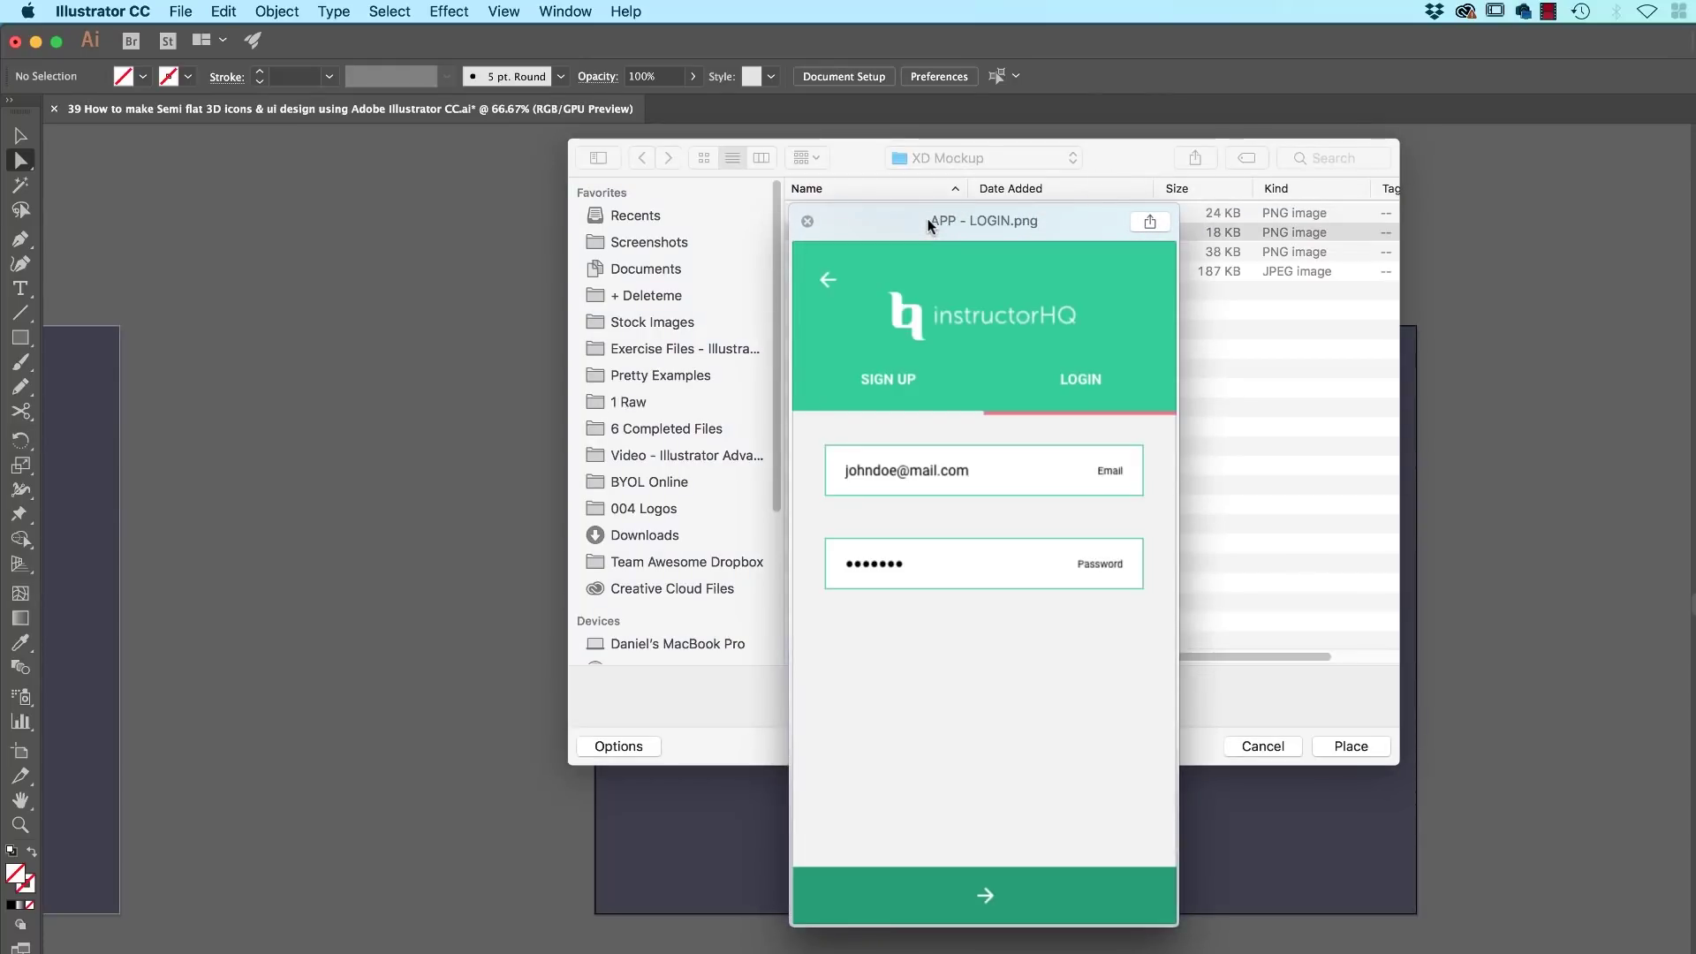
key(space)
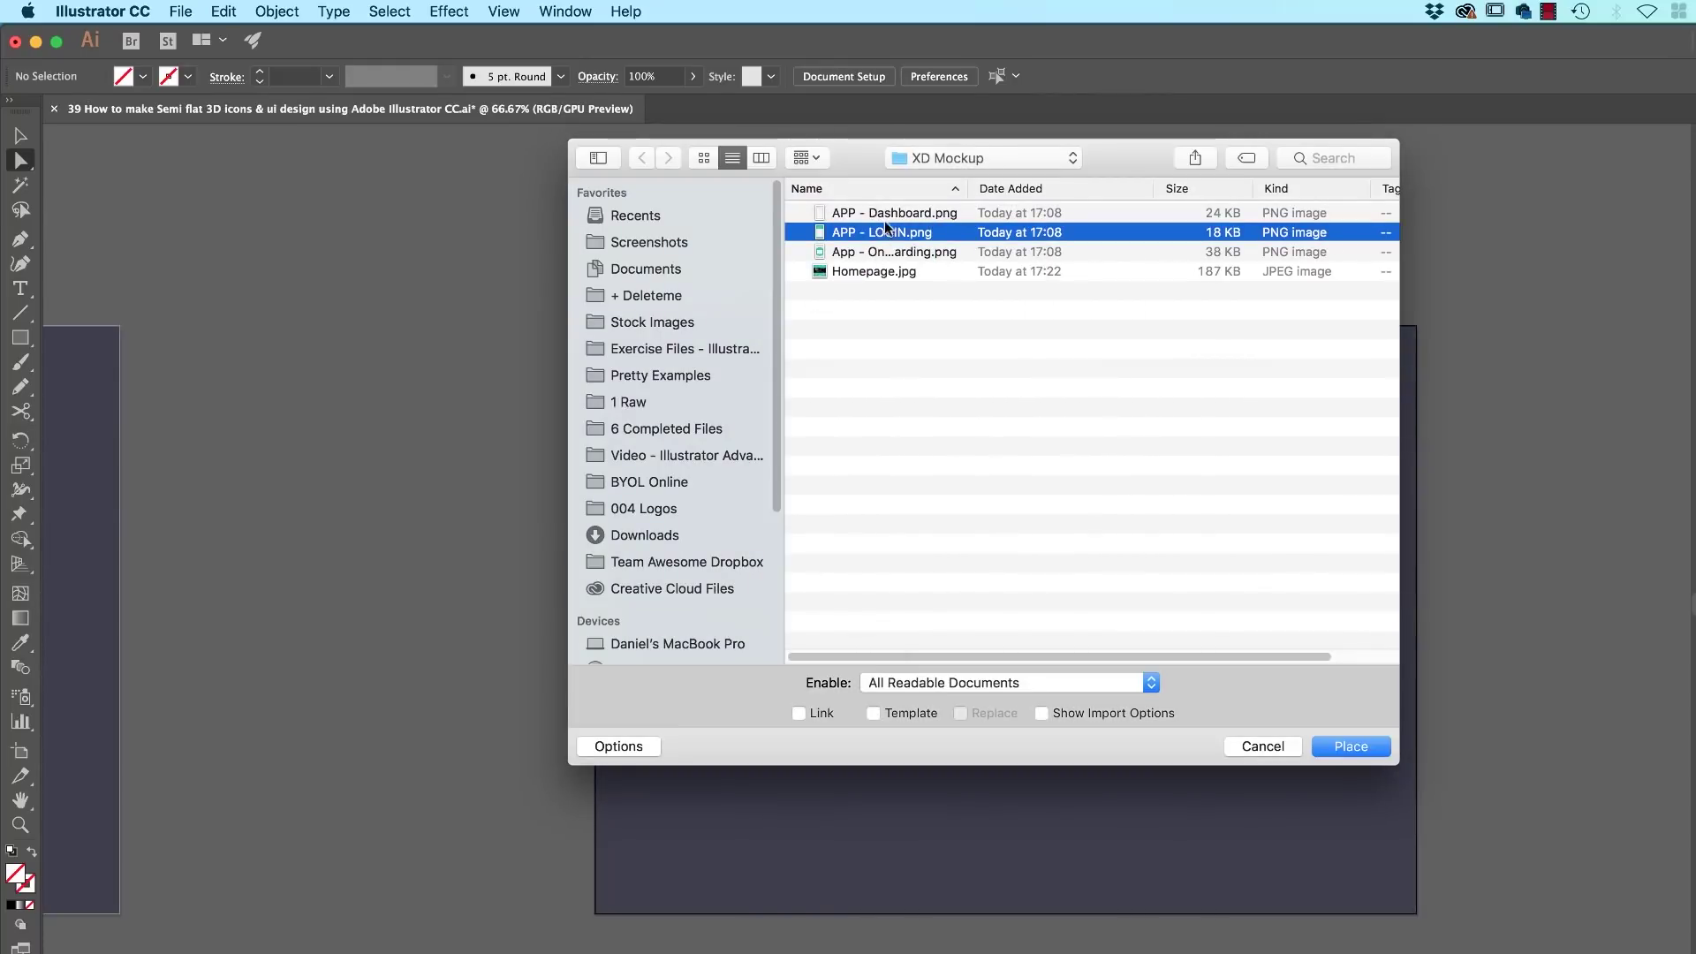
Step: Select the four XD Mockup images, from APP - Dashboard.png to Homepage.jpg, and load them
click(889, 214)
shift+click(888, 254)
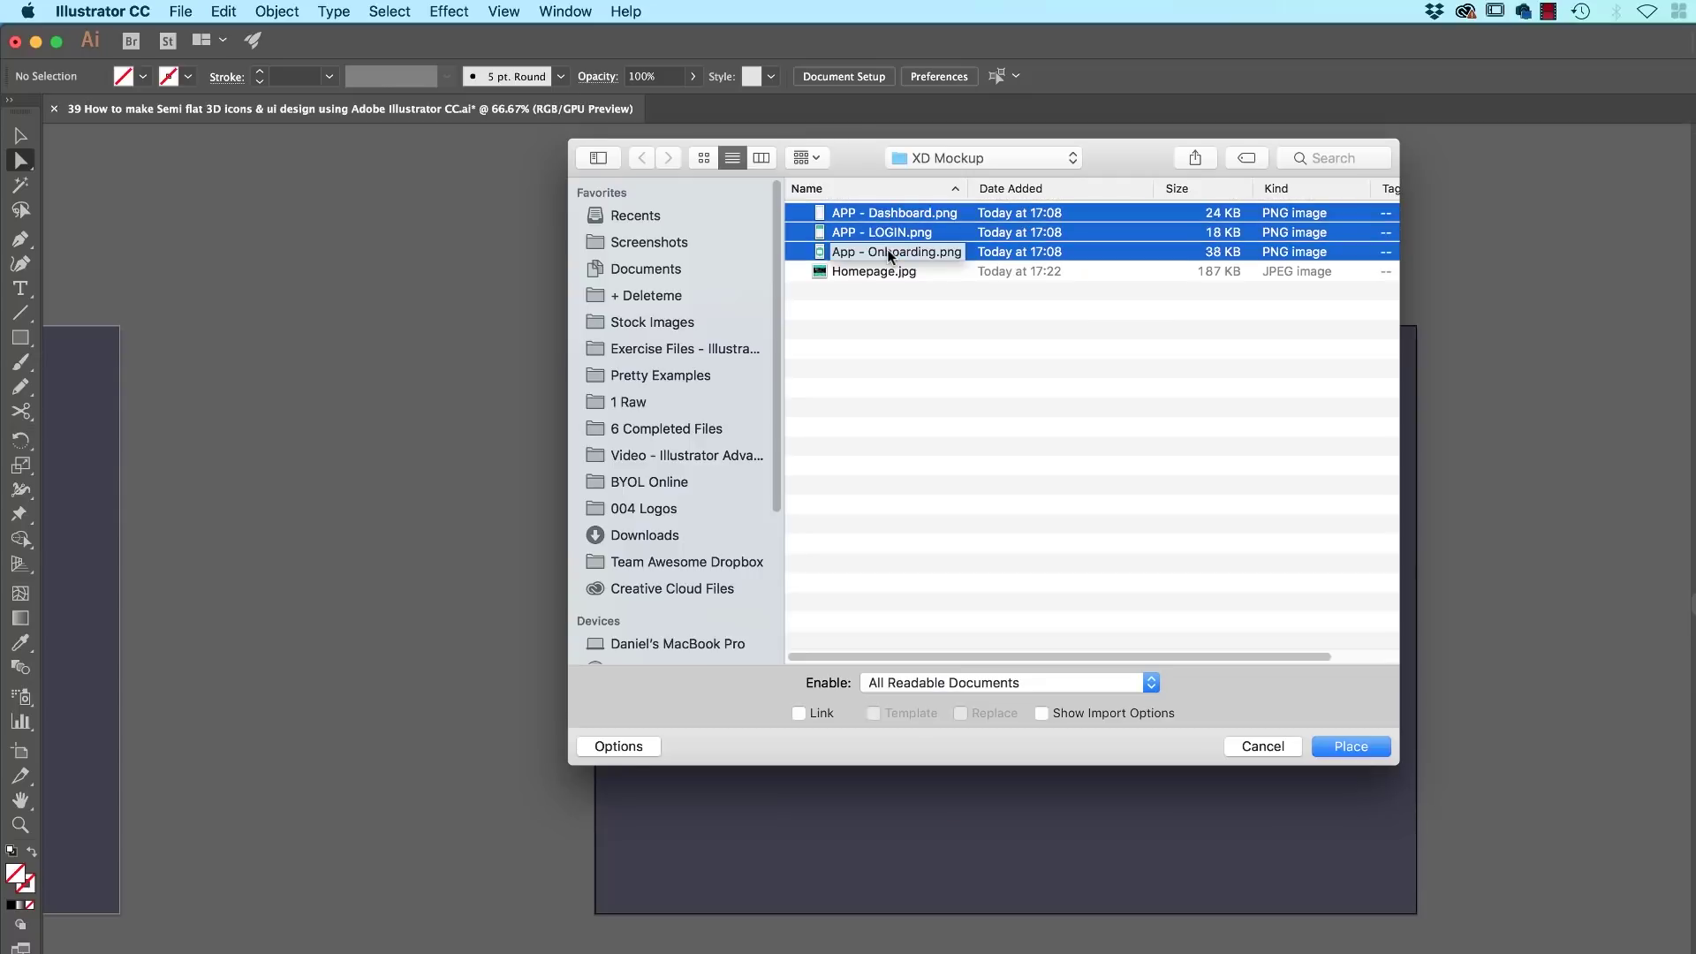
shift+click(867, 278)
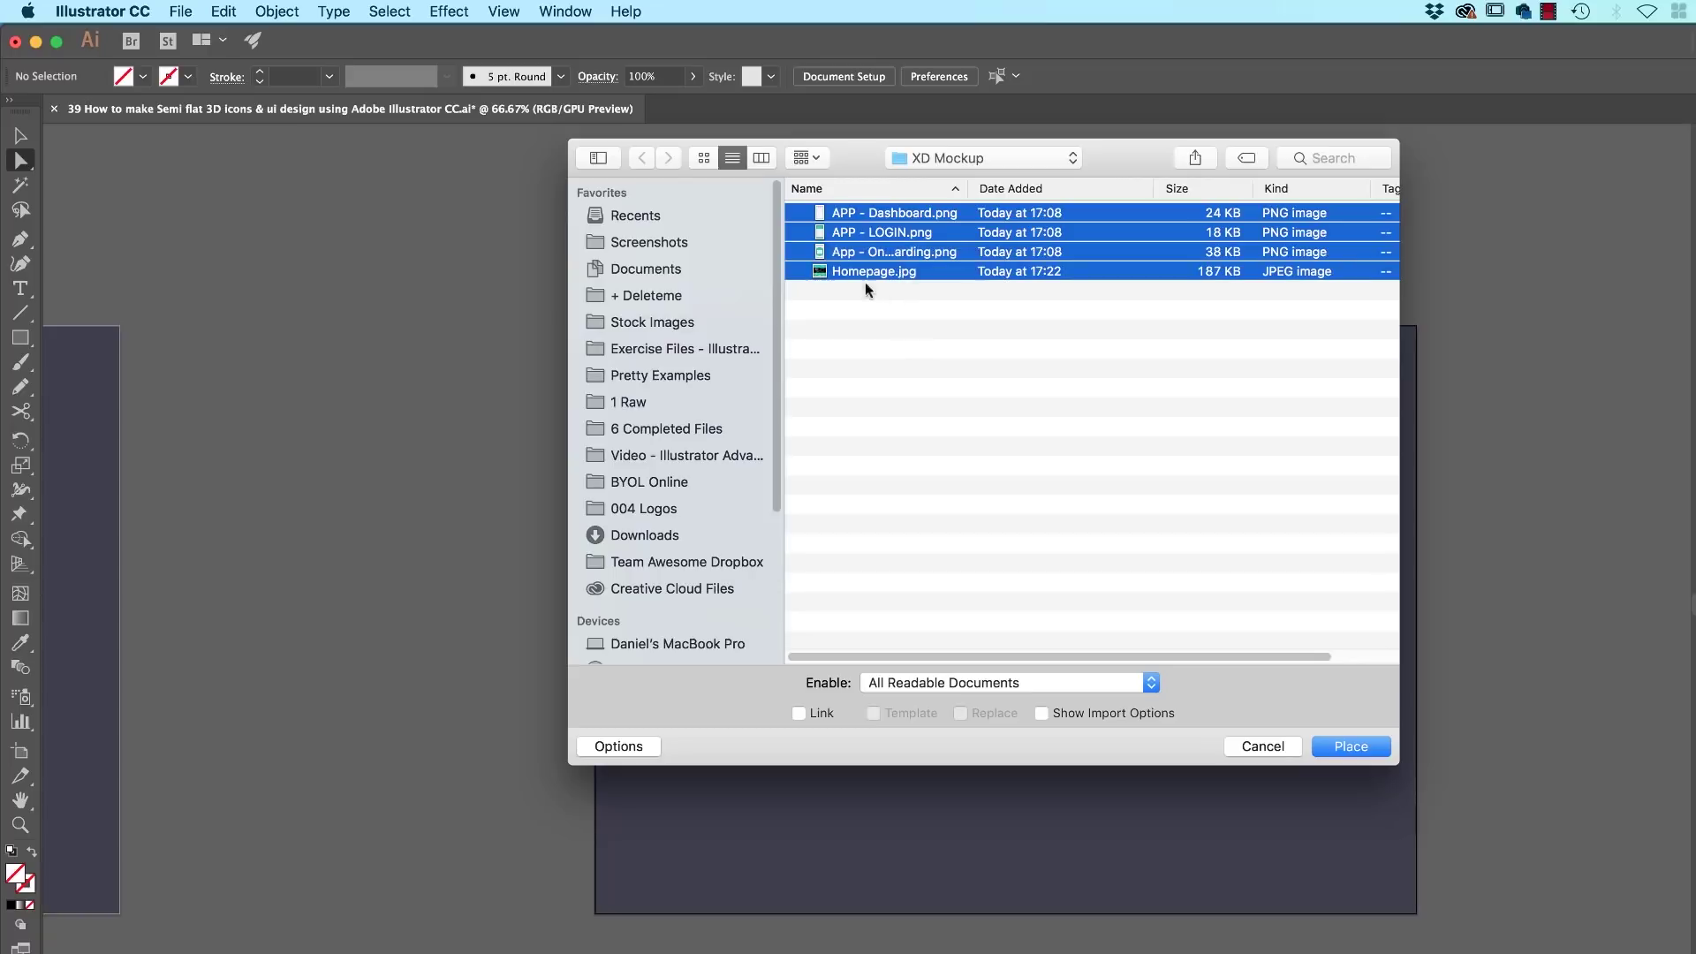
click(979, 163)
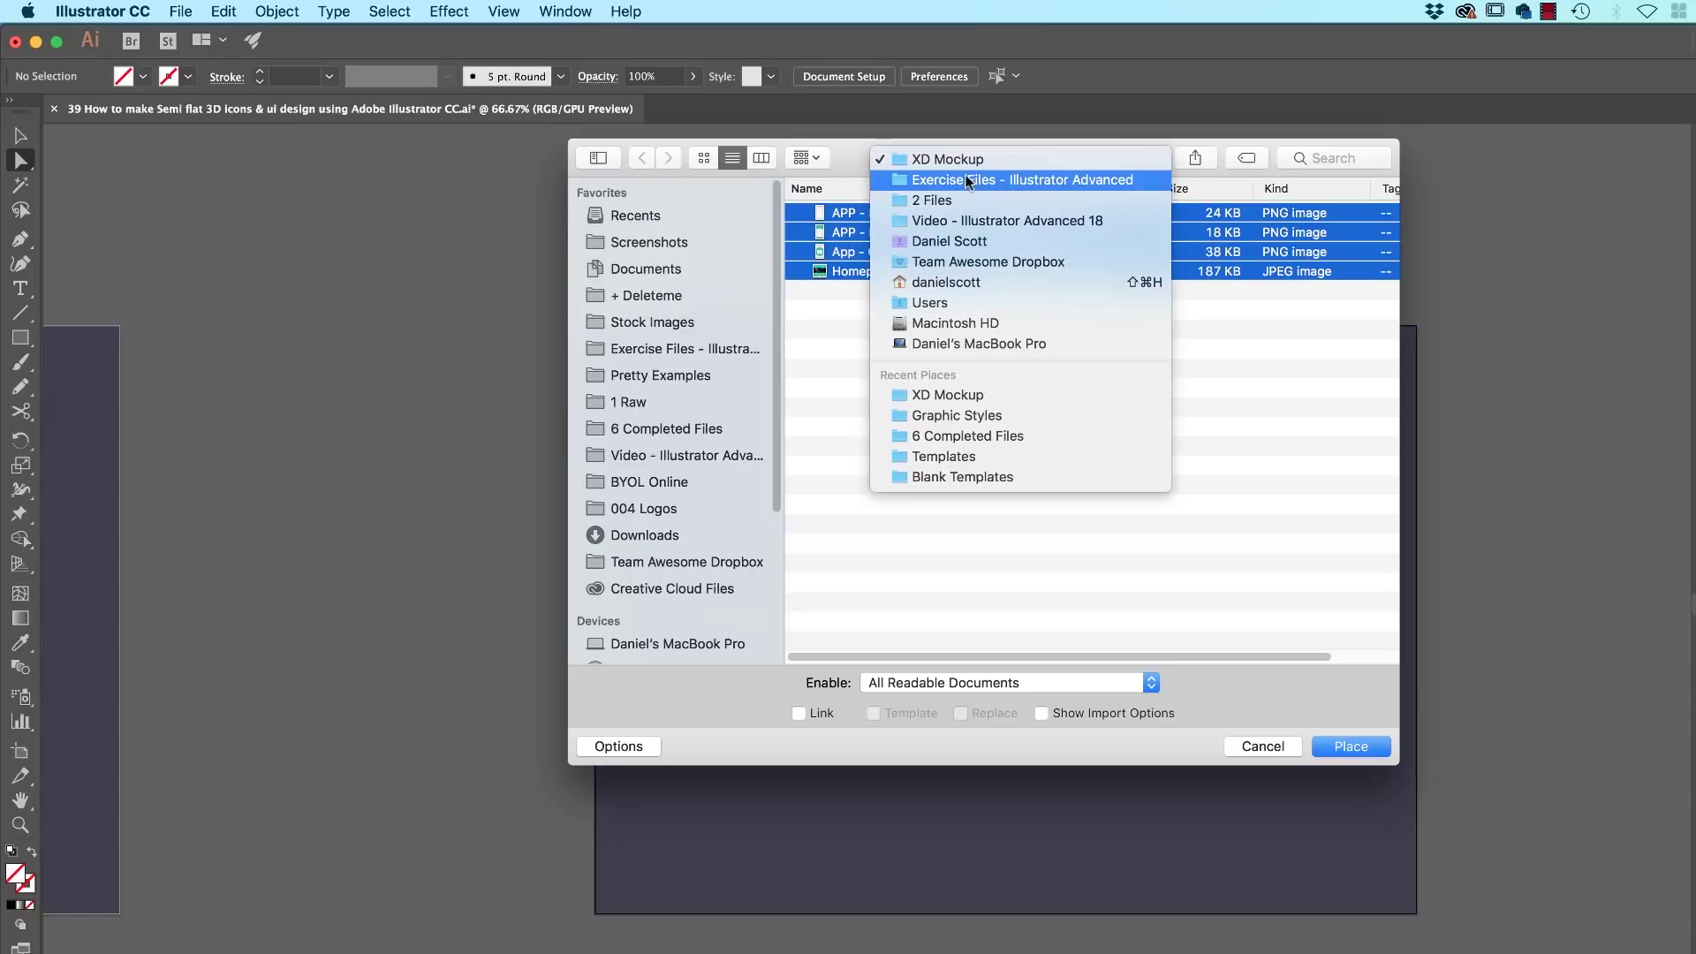
click(1296, 338)
click(1361, 748)
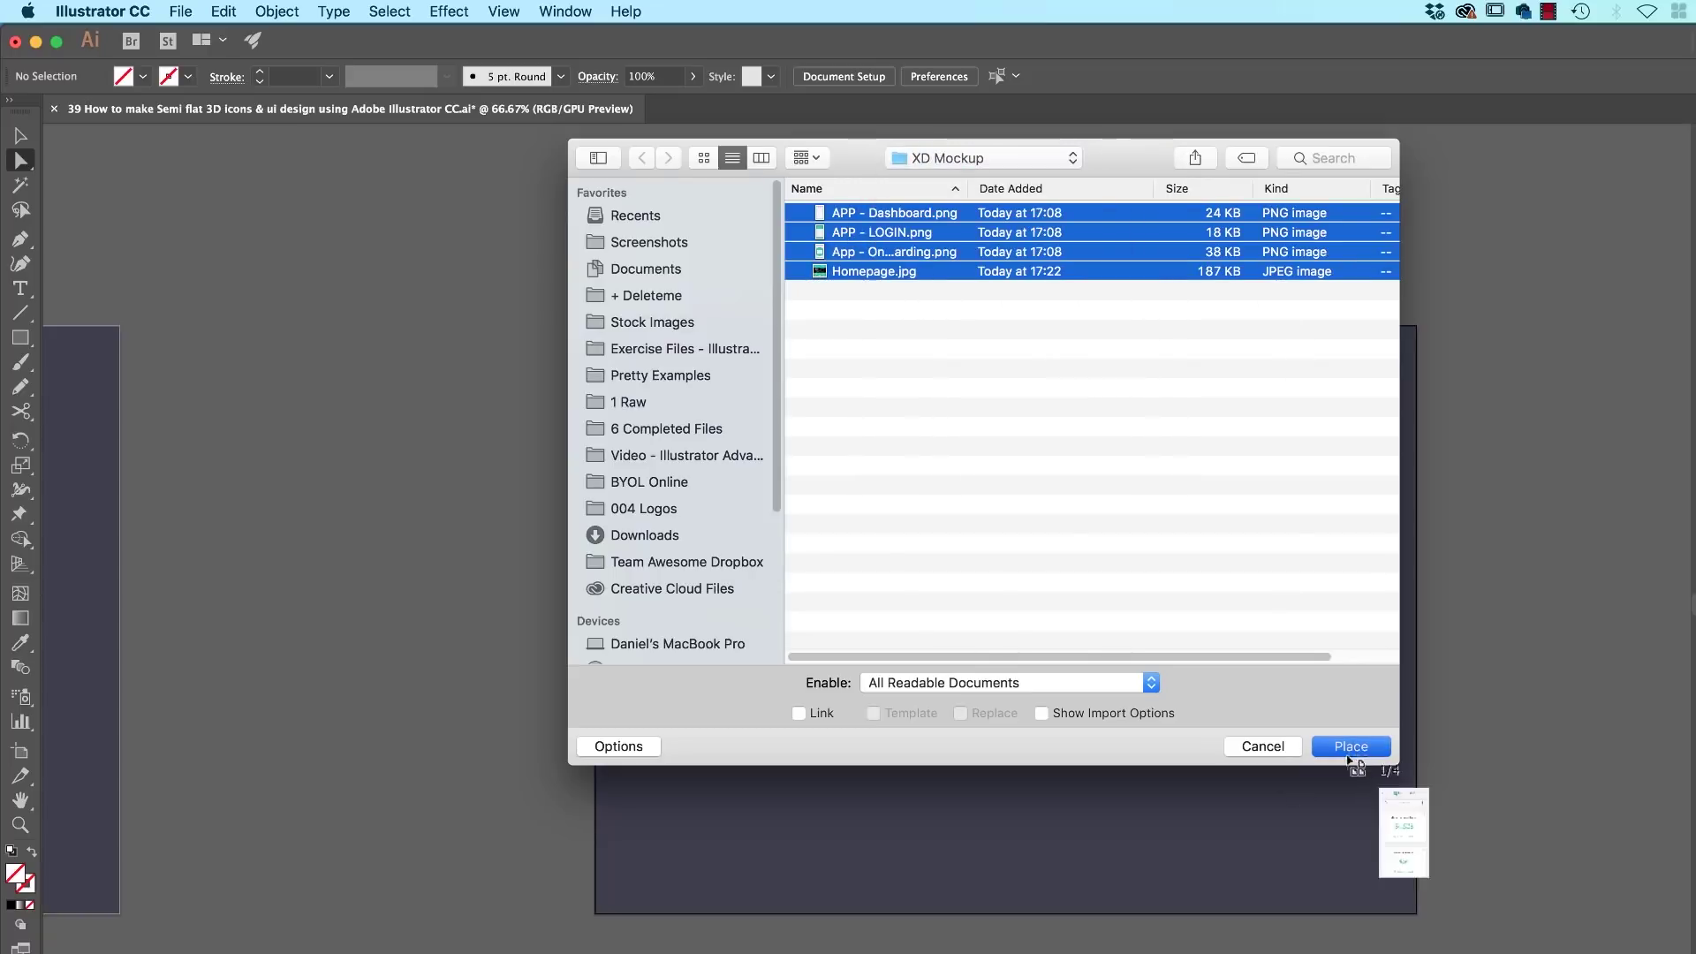
Step: Drop the loaded screen images on the artboard and move Homepage.jpg off to the right
click(776, 371)
click(777, 371)
click(777, 371)
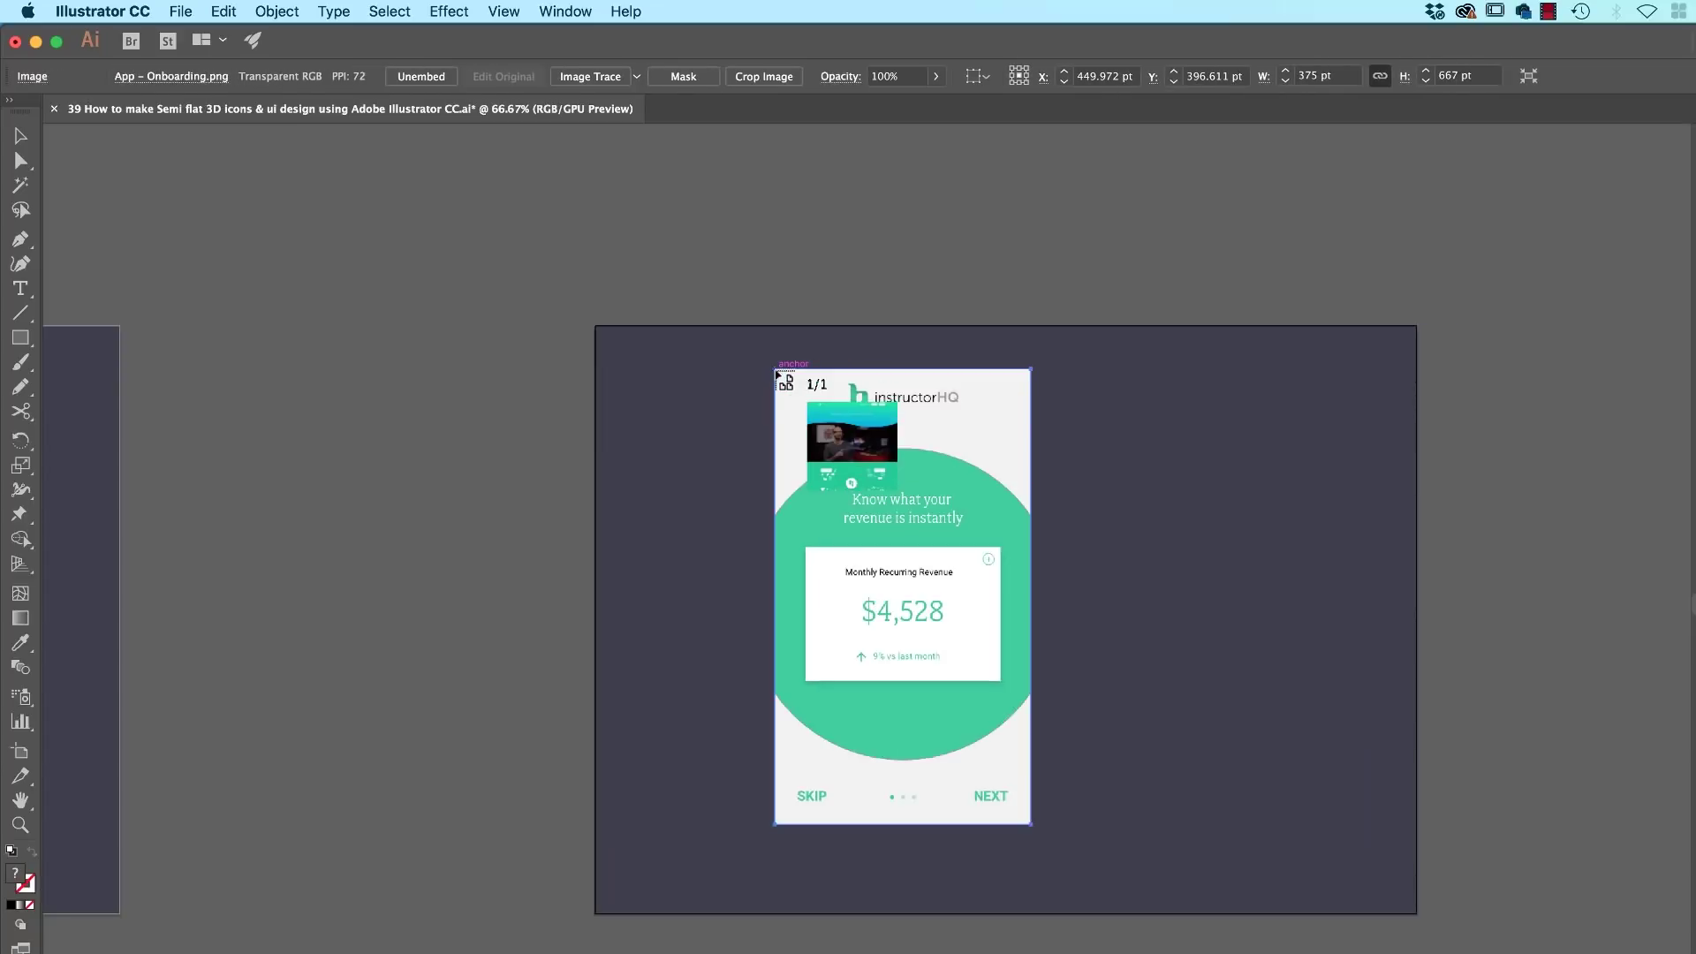
click(778, 375)
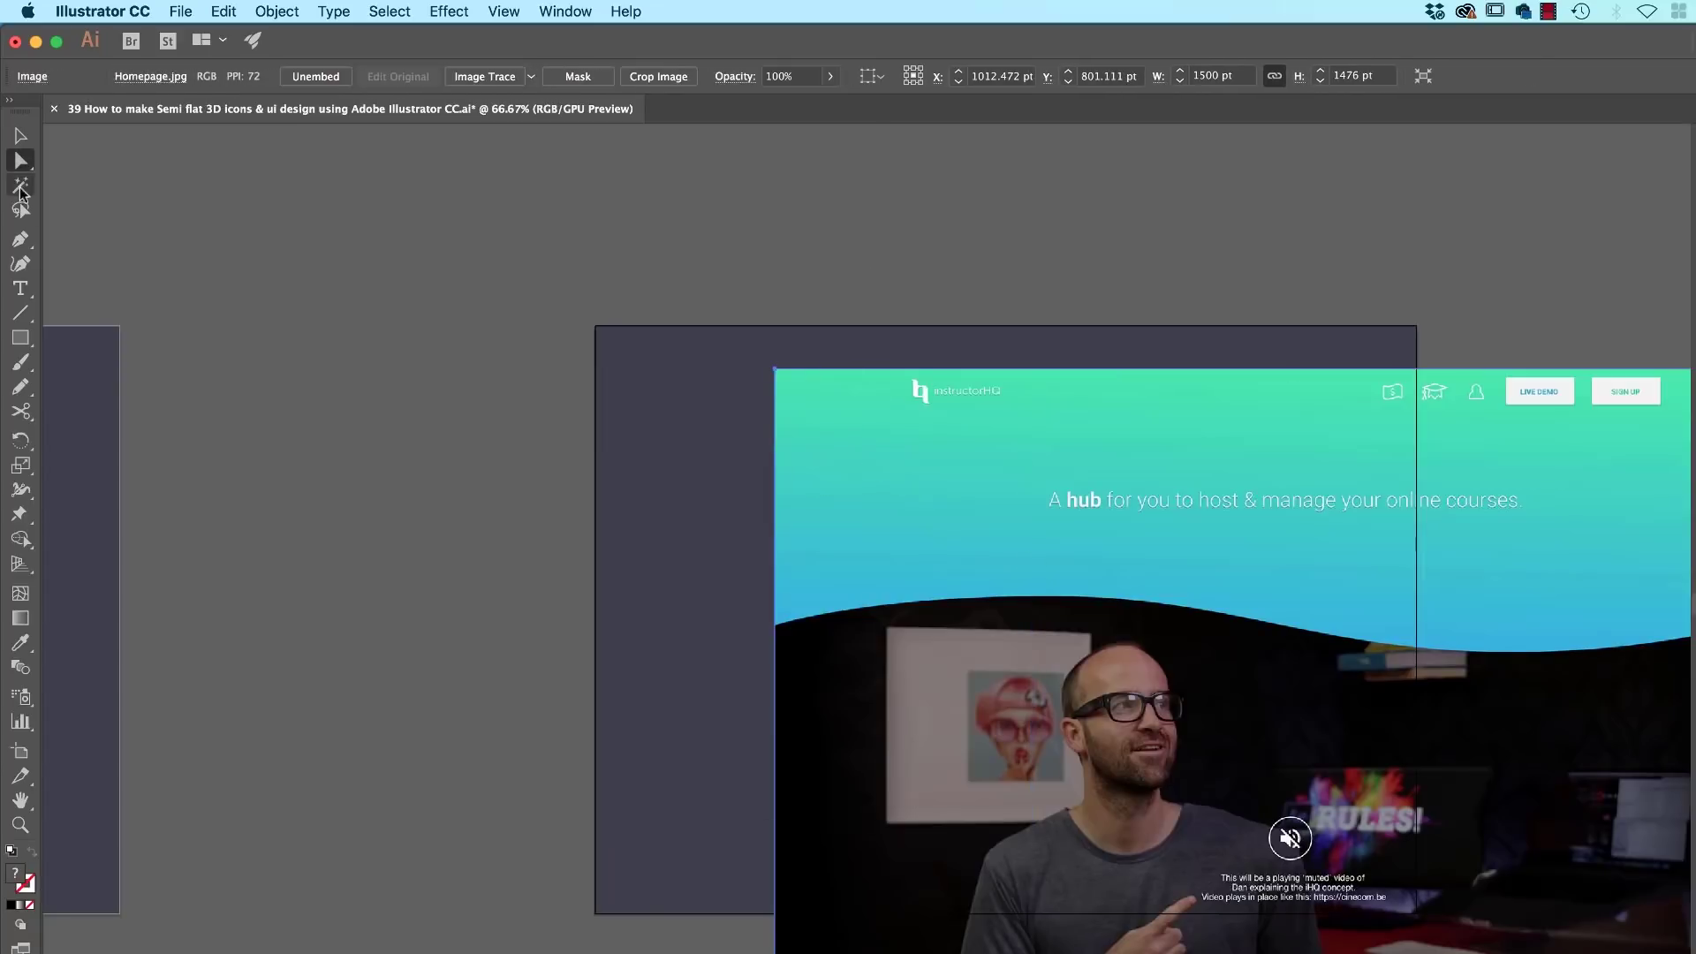
click(21, 135)
click(306, 284)
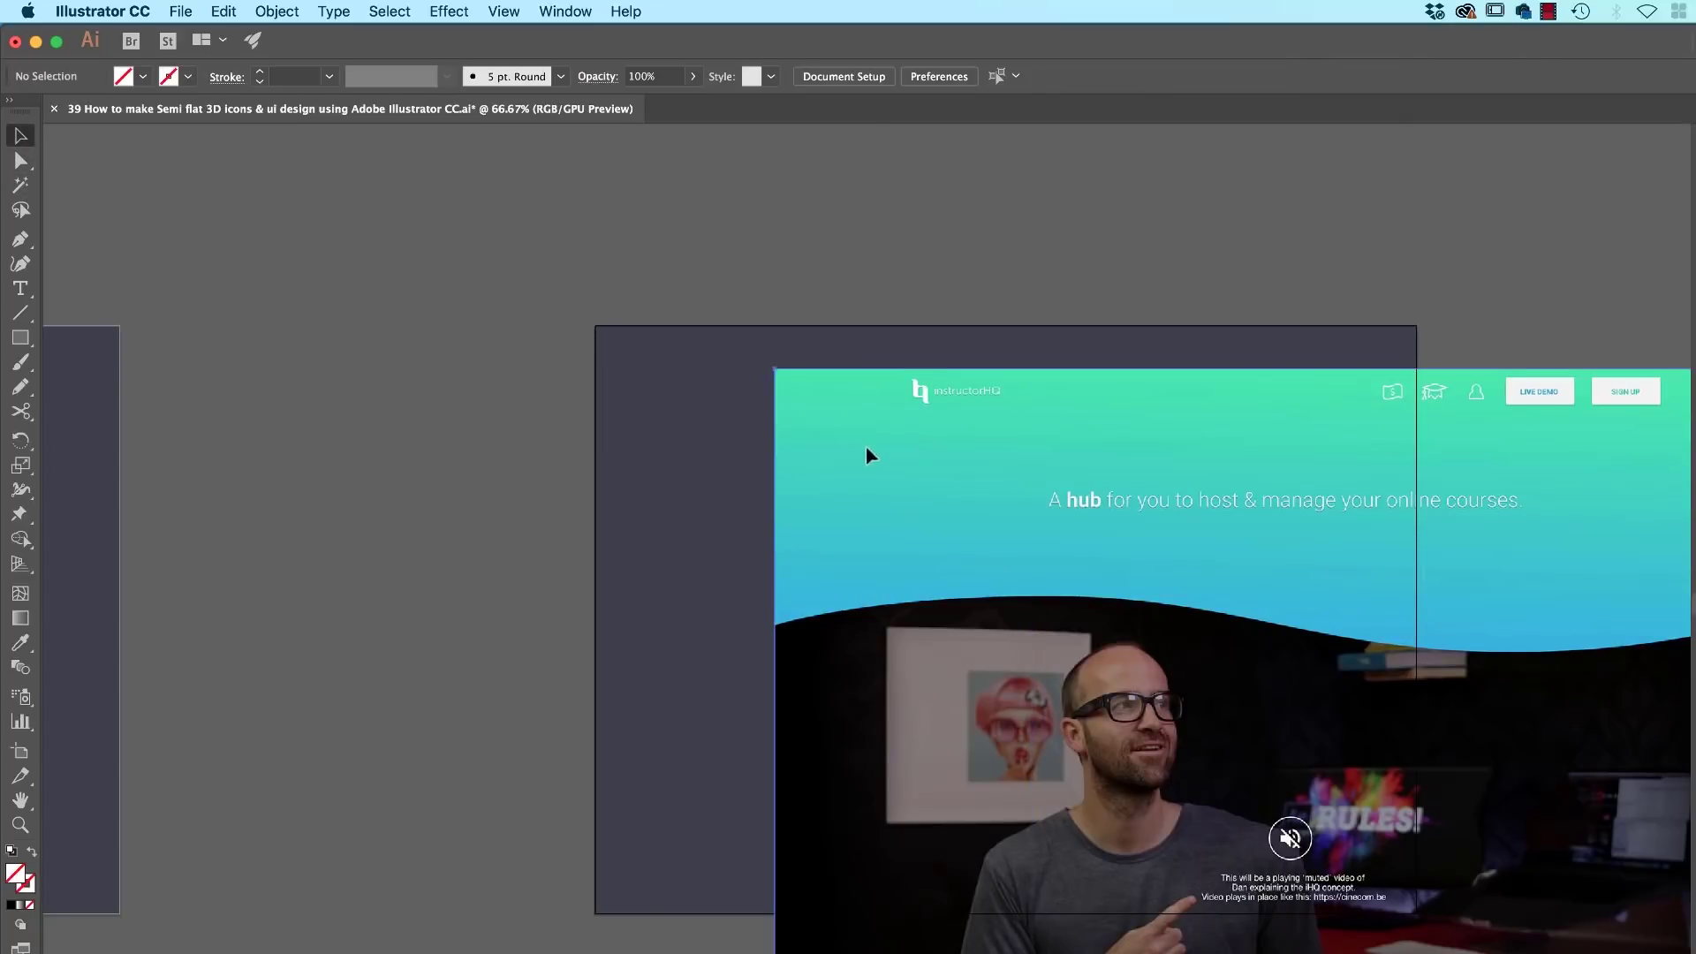
drag(867, 455, 1636, 466)
Step: Spread the login, dashboard and onboarding screens evenly and move them to the artboard centre
drag(837, 491, 1165, 500)
drag(927, 535, 617, 530)
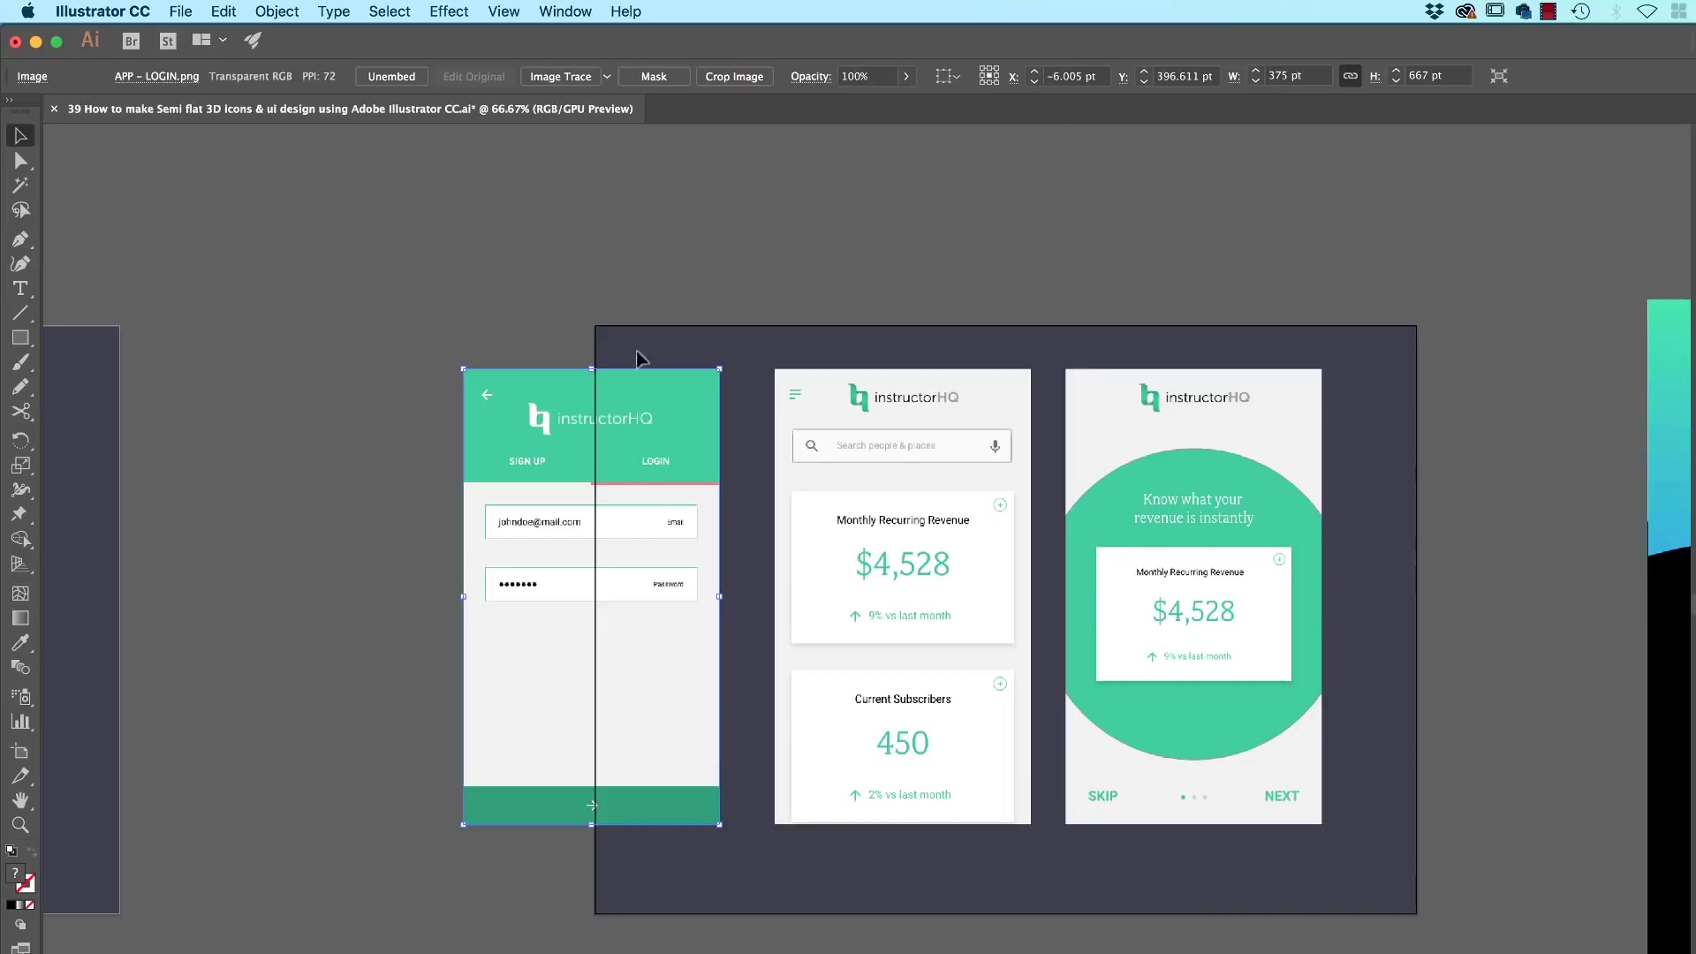
click(638, 354)
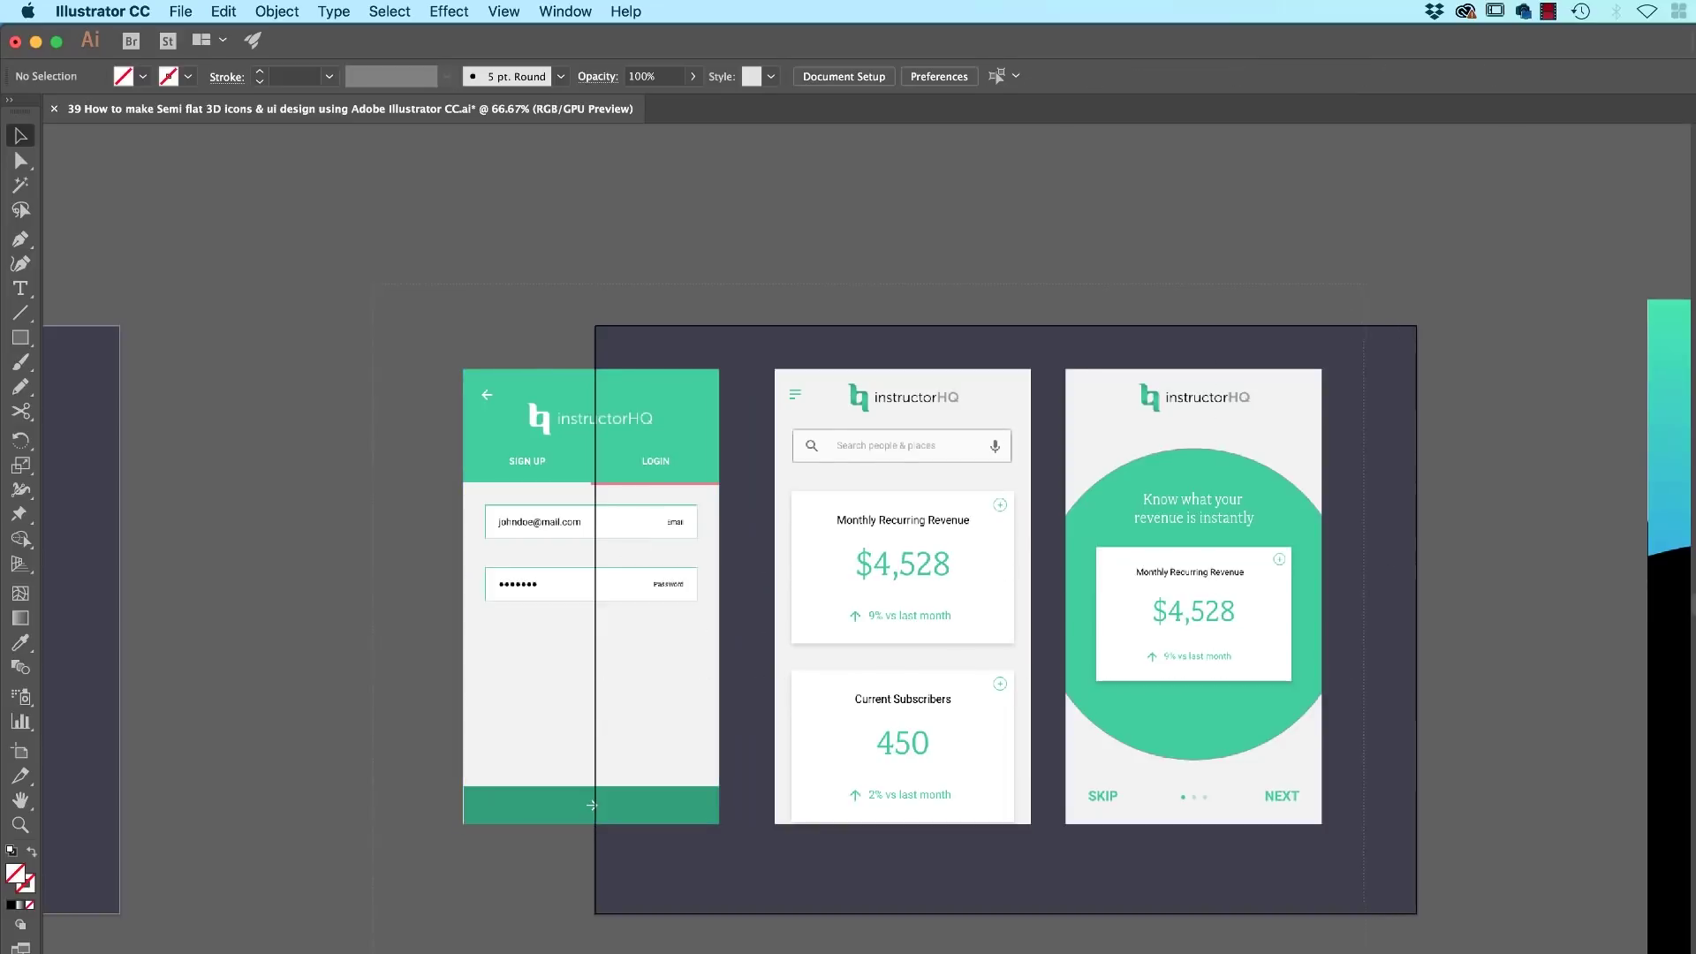
key(super+a)
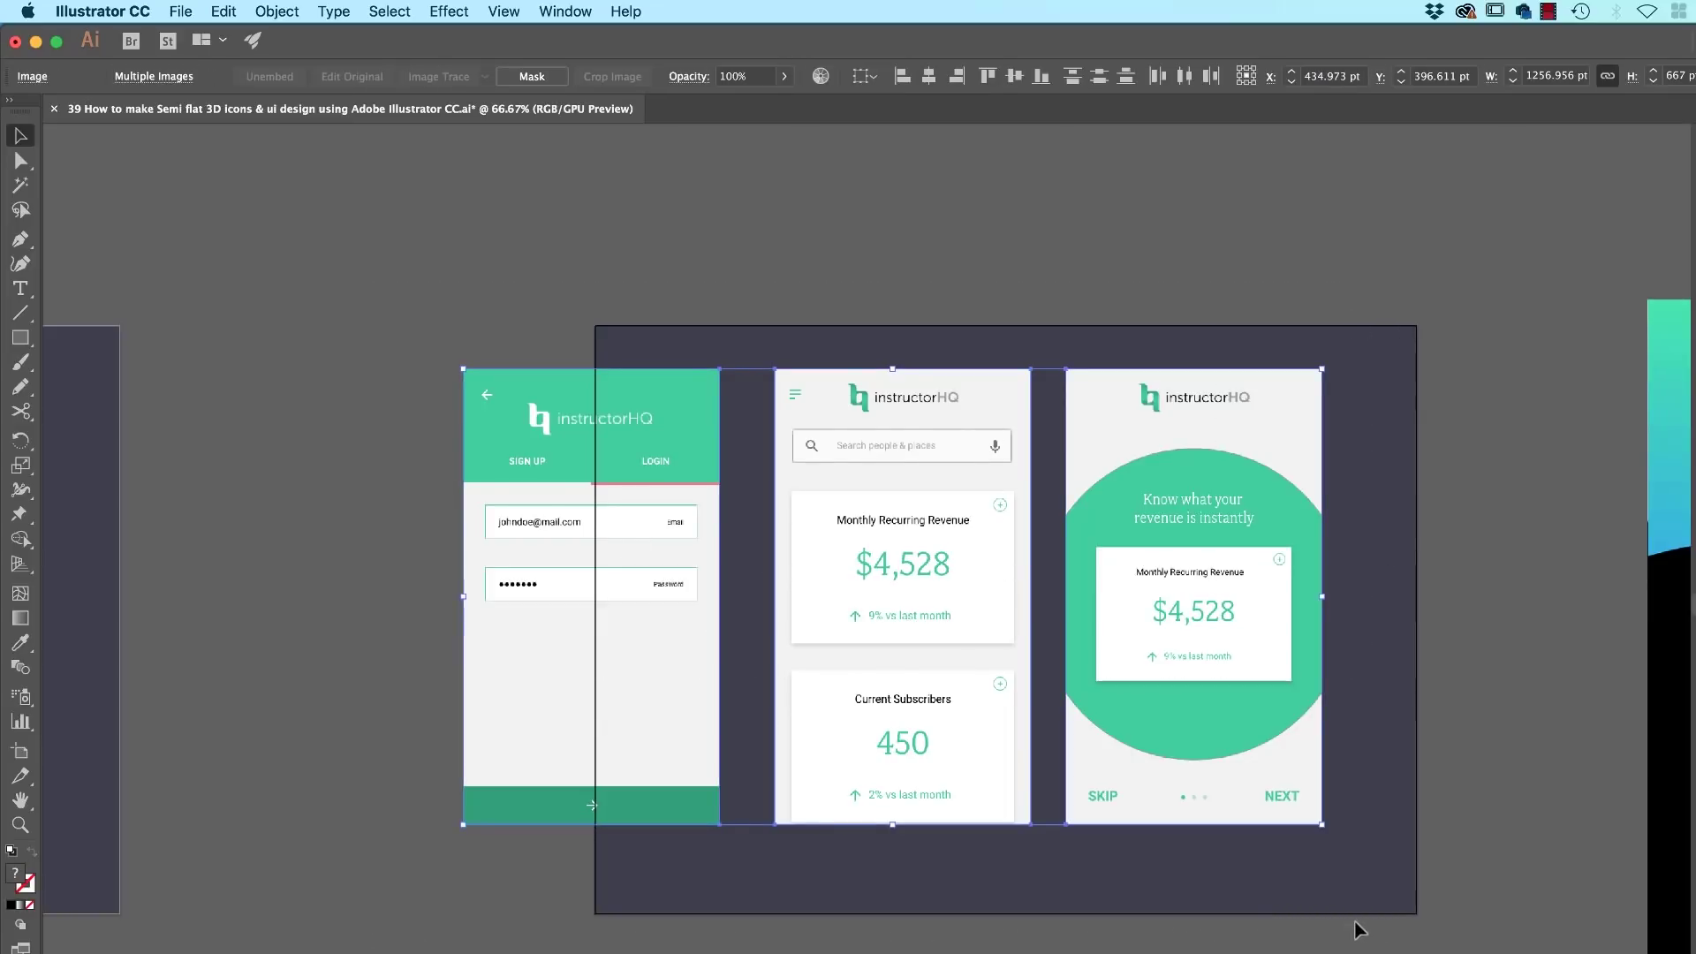
key(super+shift+b)
key(super+shift+b)
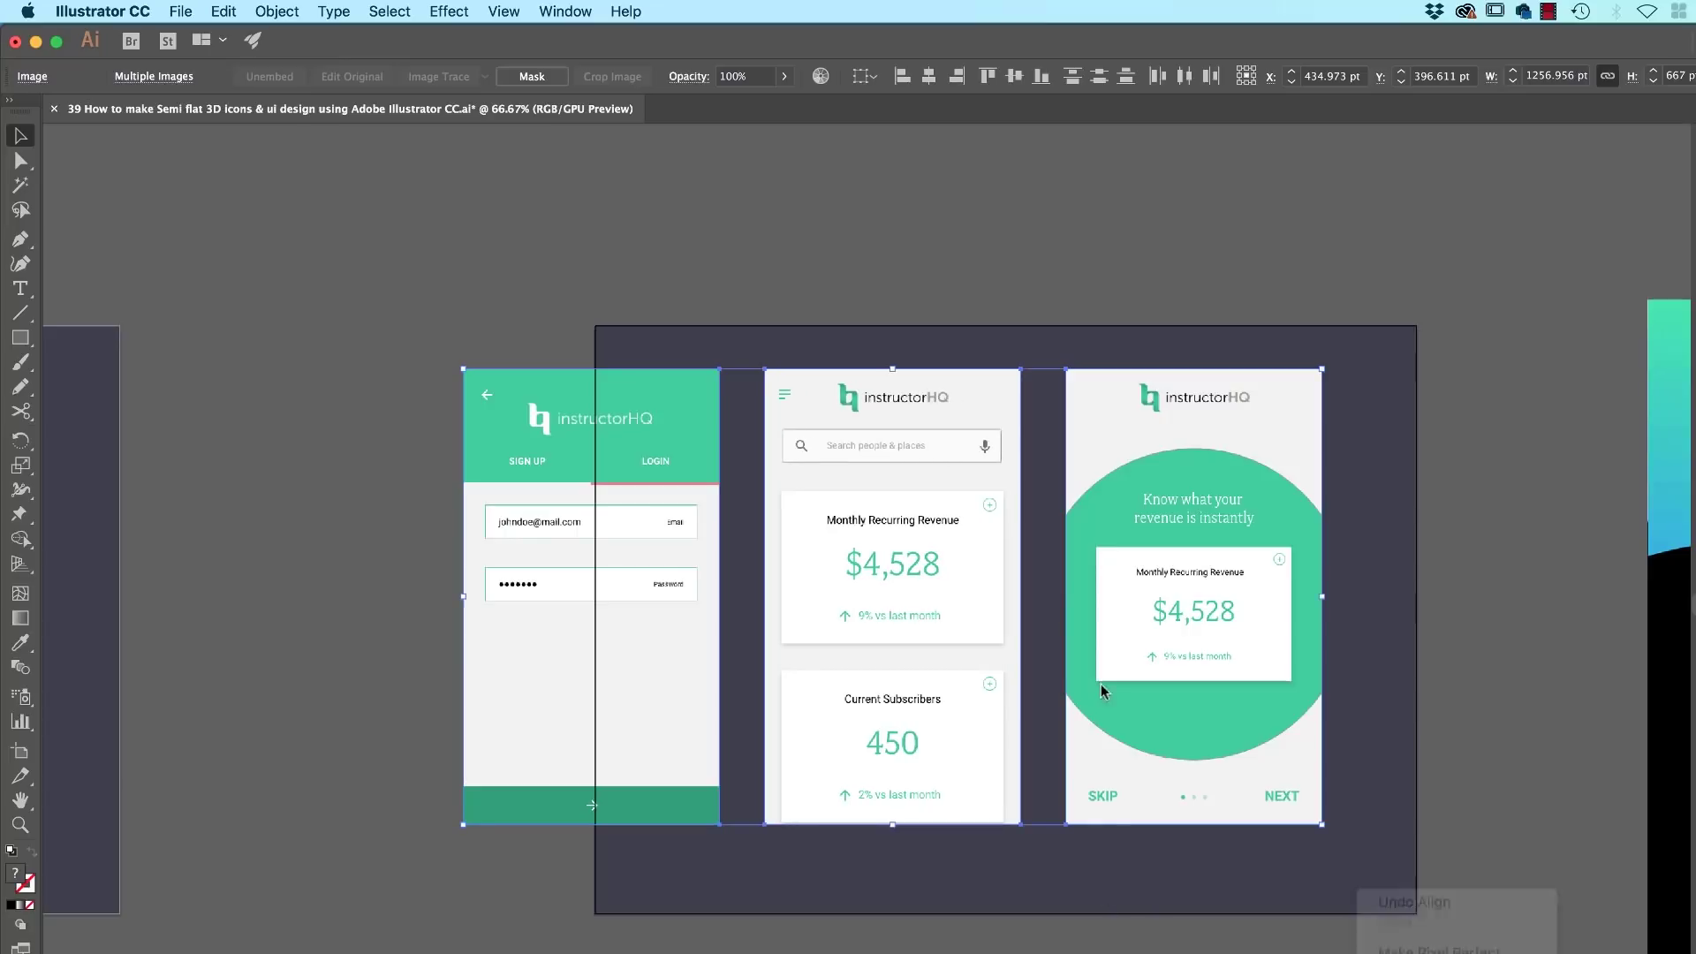
click(822, 284)
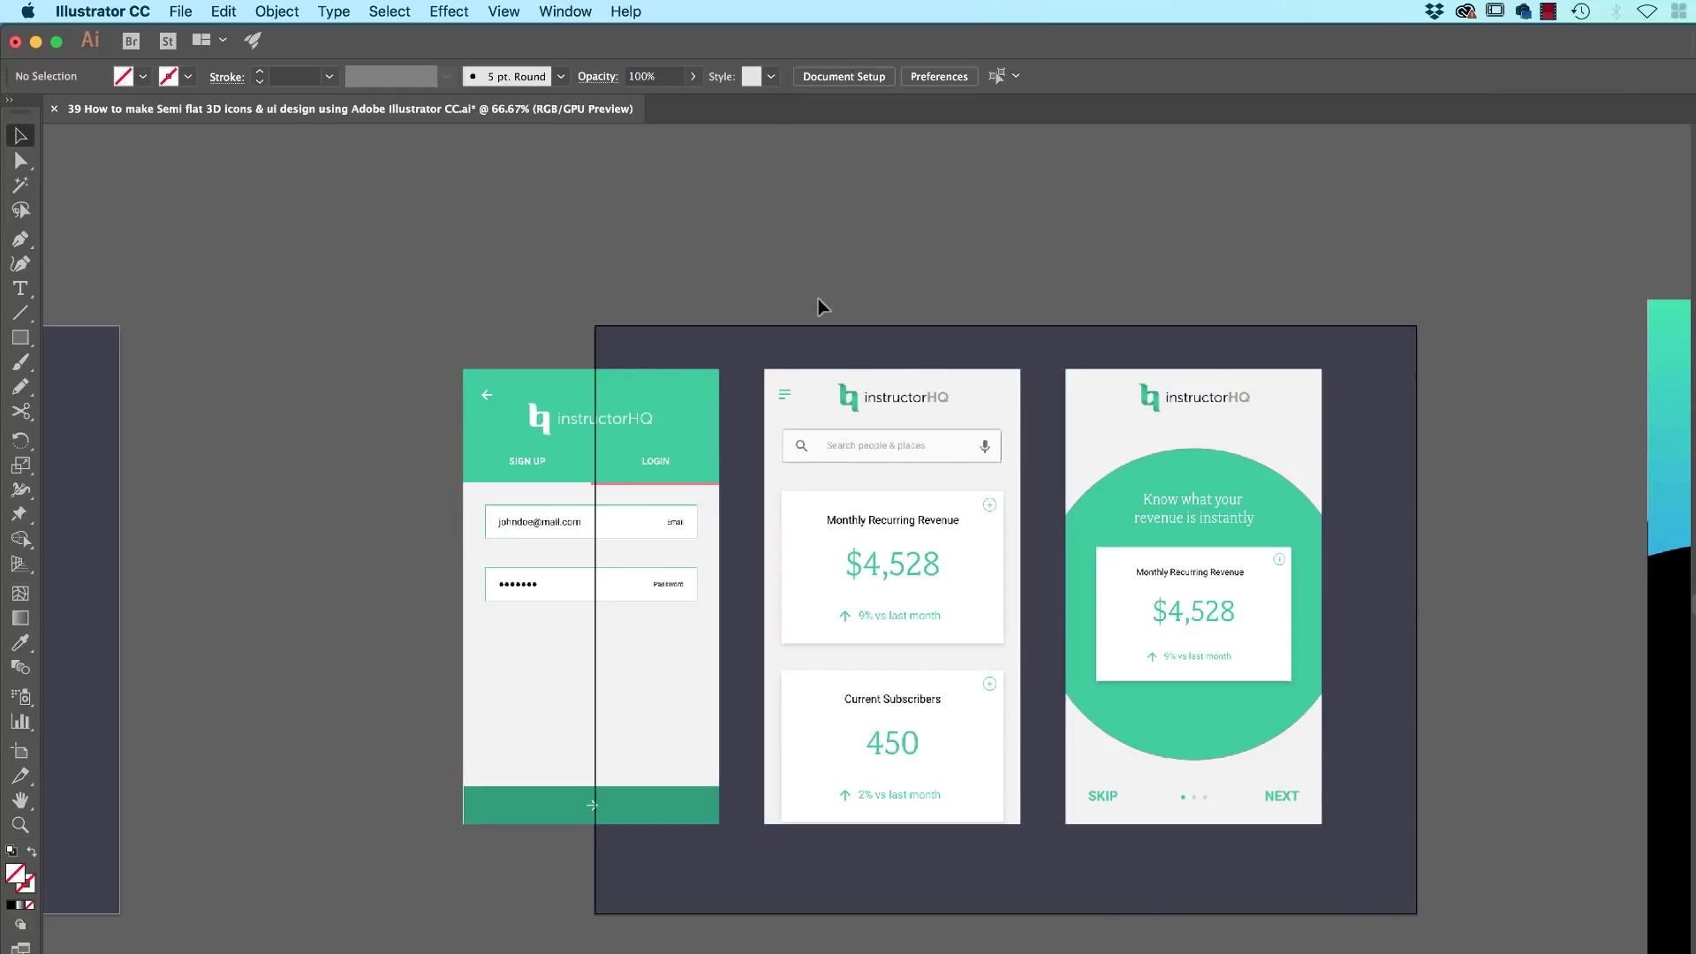
key(super+a)
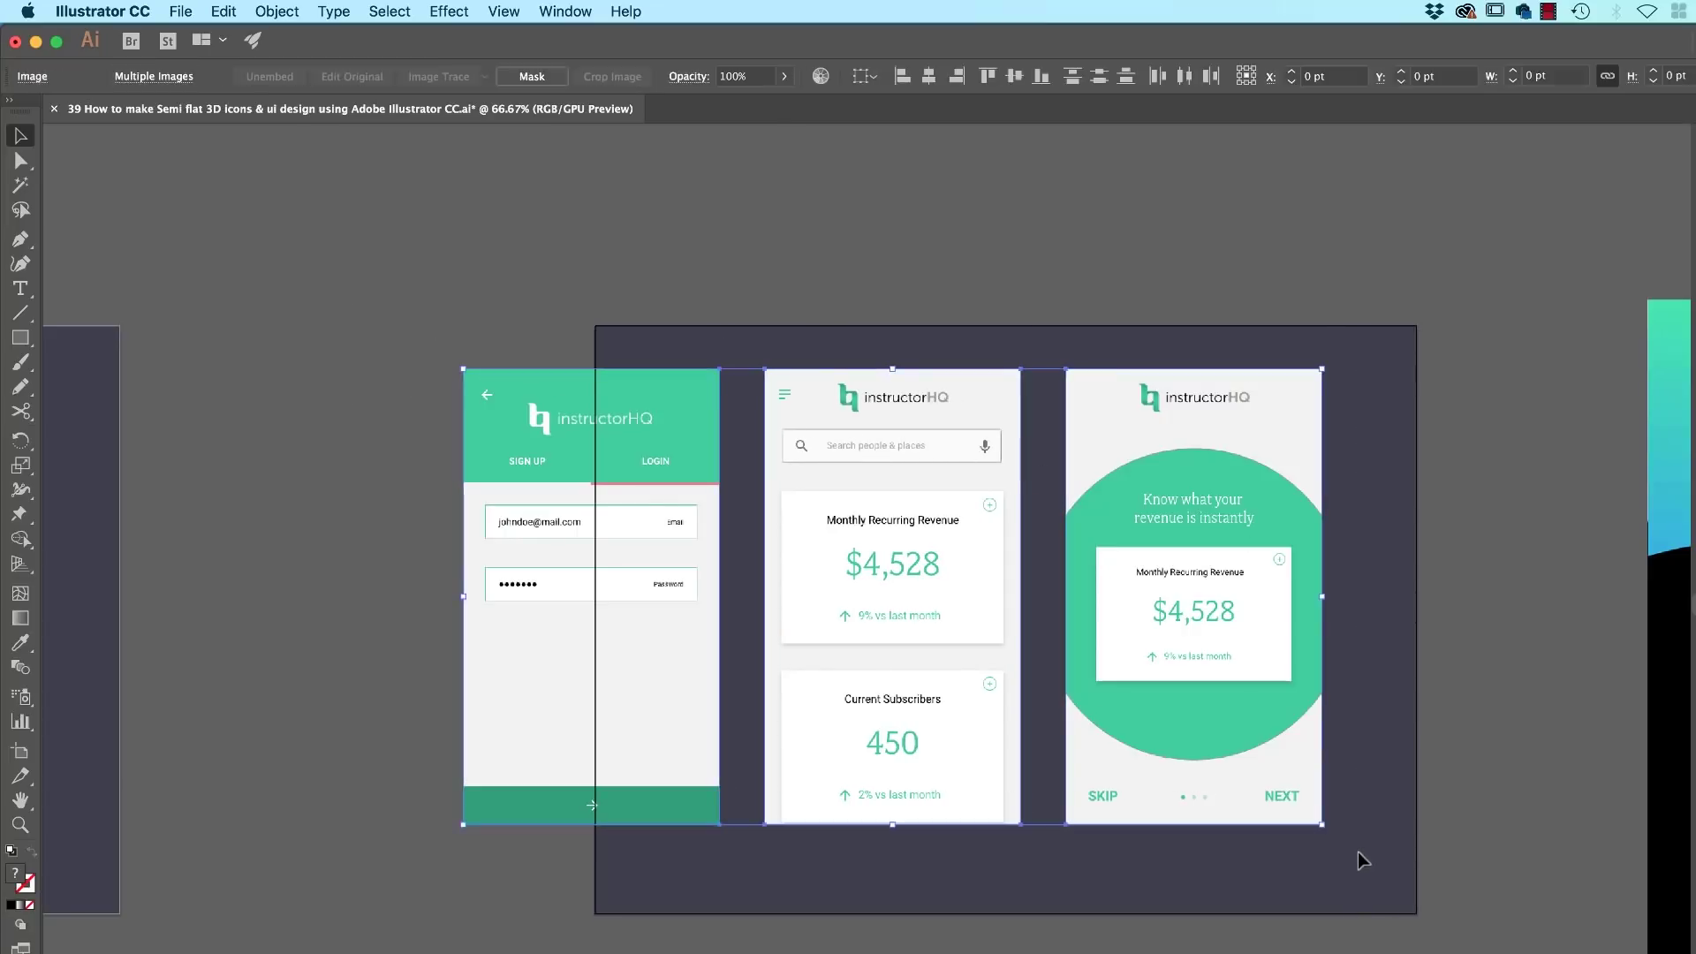
drag(1193, 647, 1290, 663)
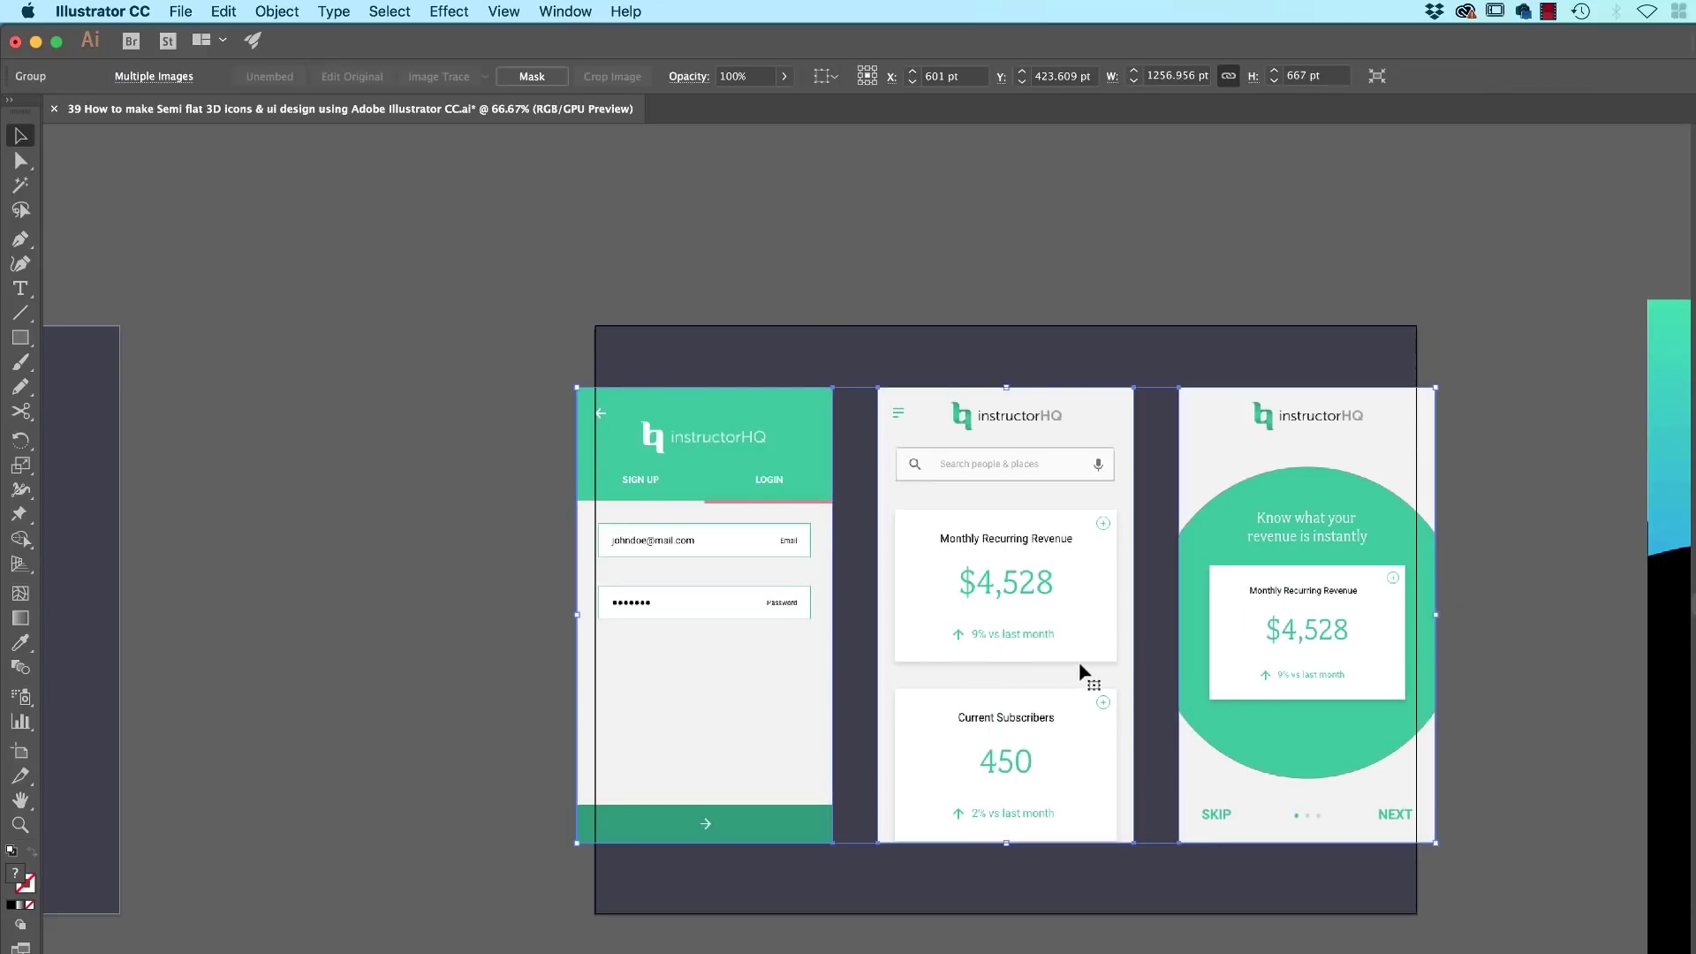
Step: Add a 3D Extrude & Bevel with preview, tilting the screens back with 7 pt depth
click(449, 12)
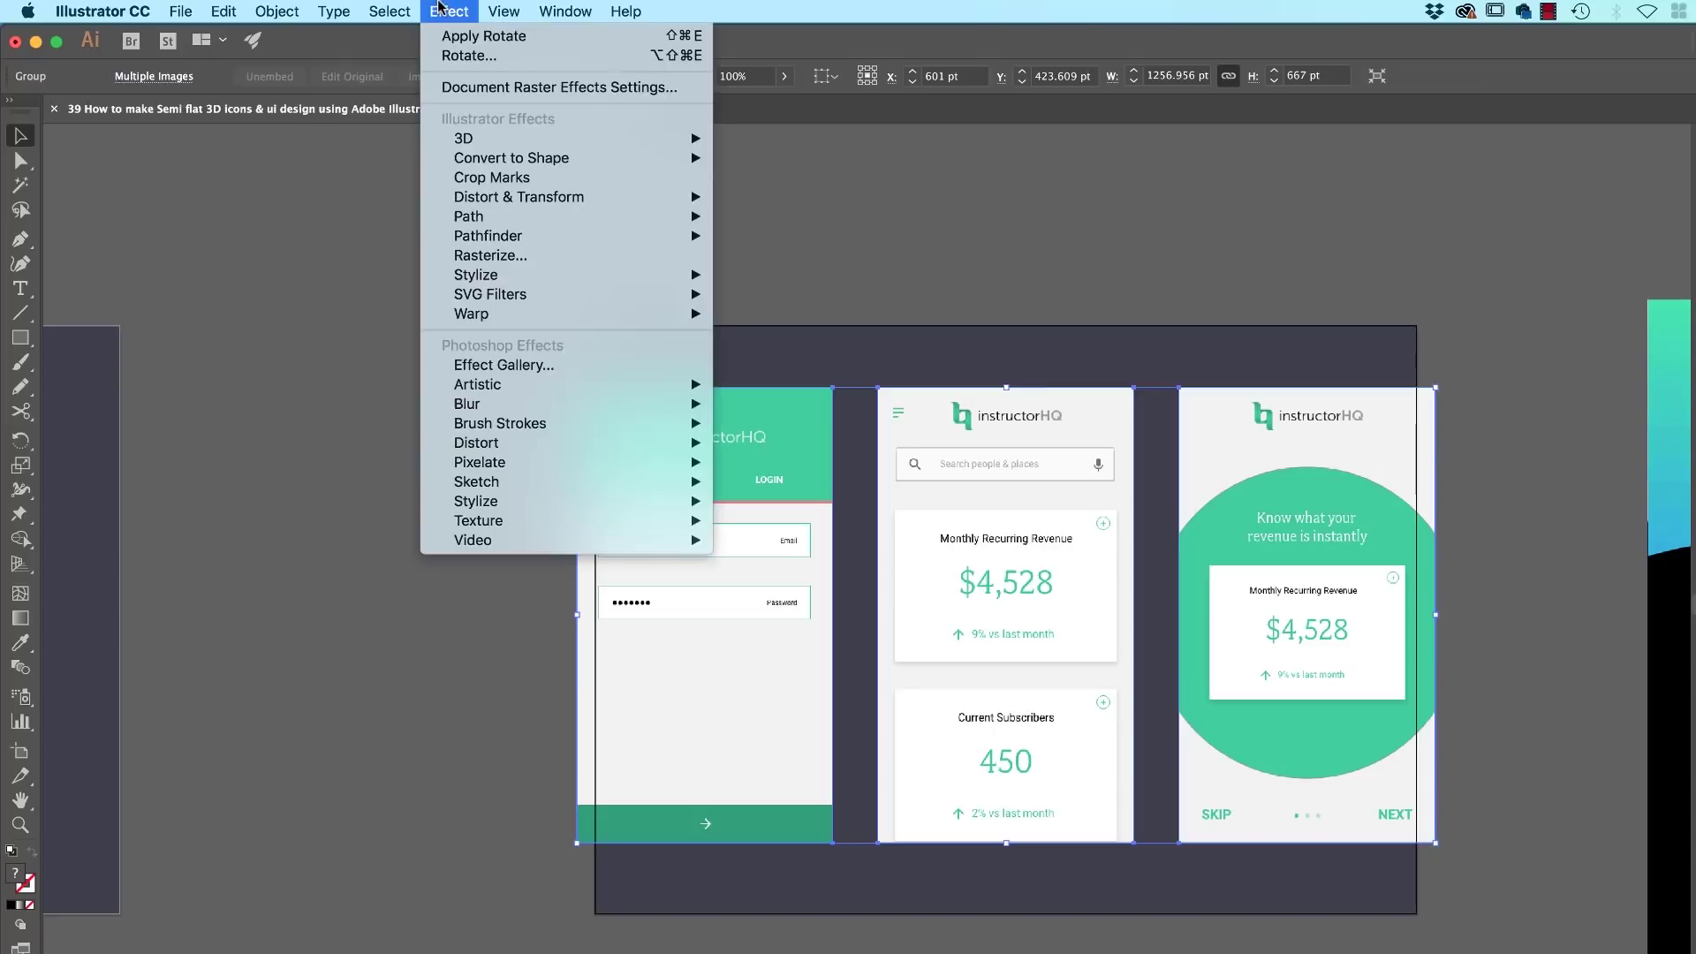
mouse_move(648, 139)
click(734, 138)
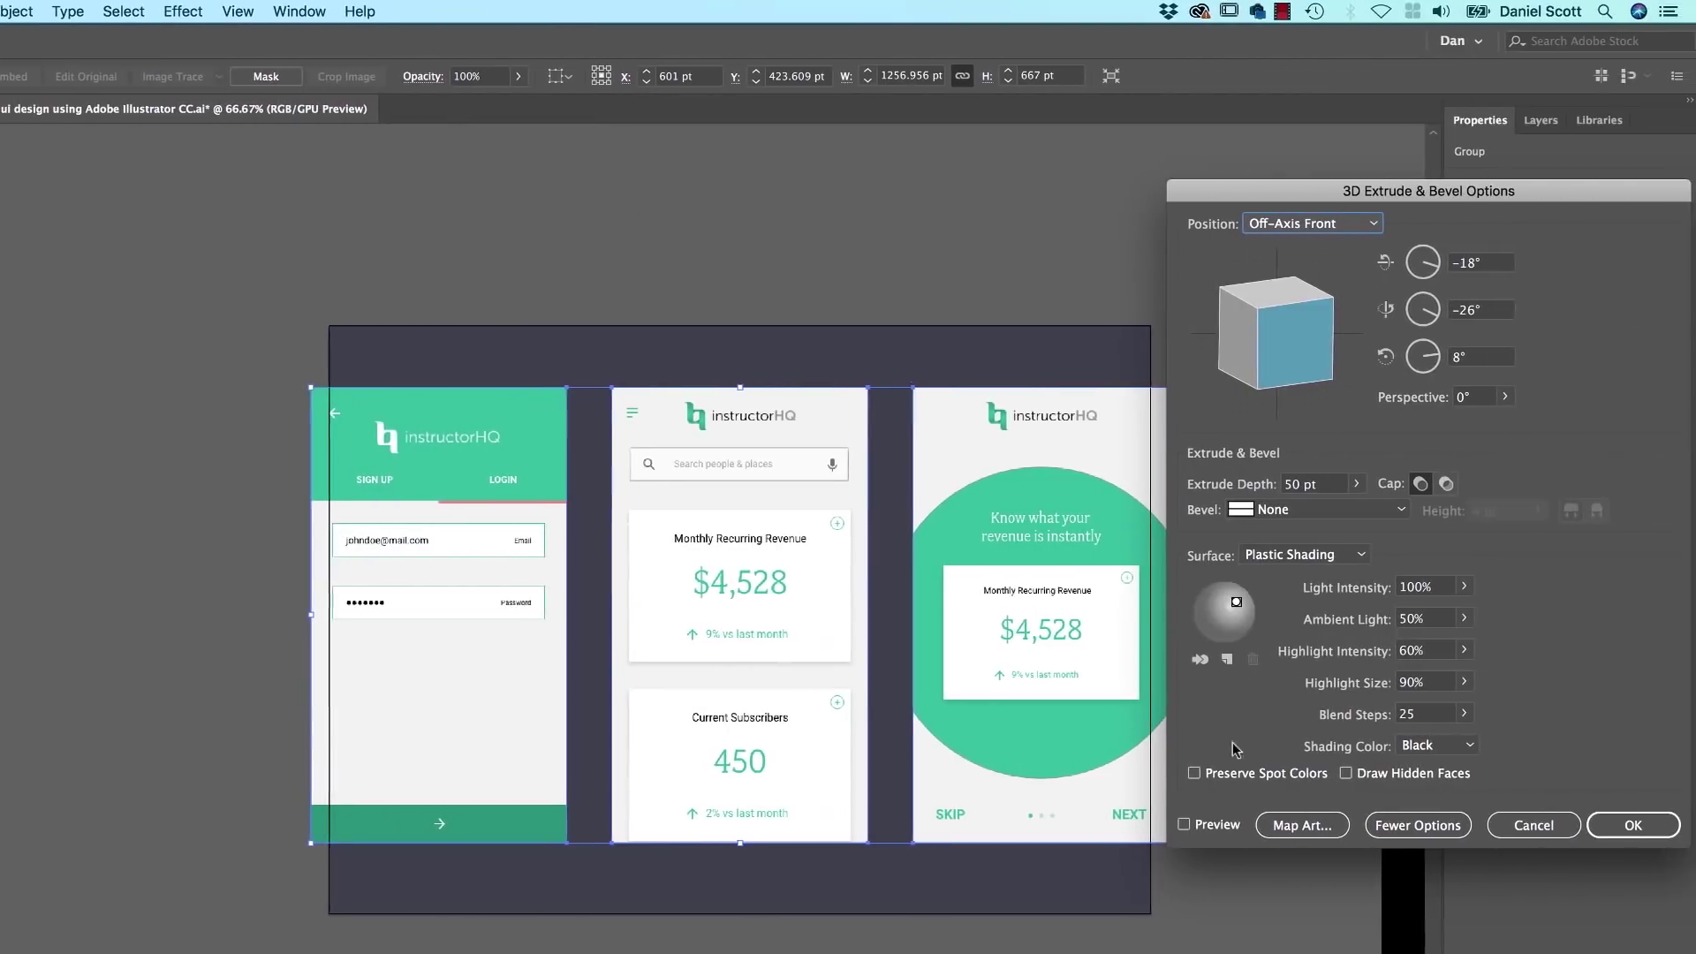
click(1228, 826)
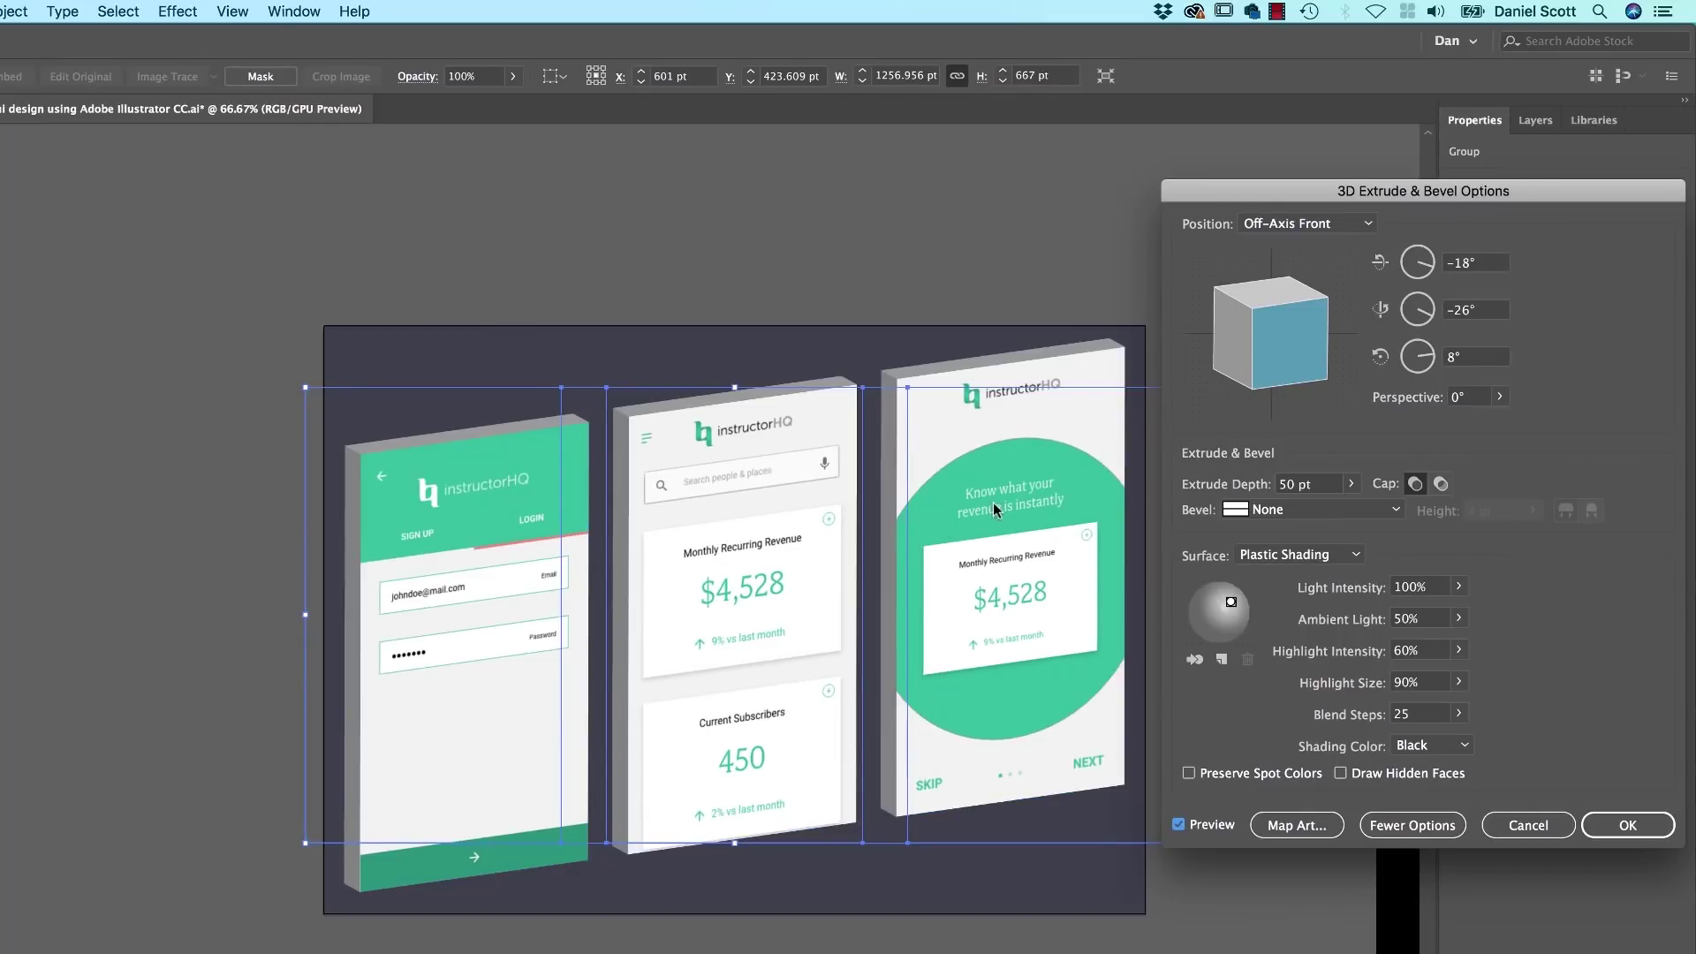
drag(1310, 384, 1299, 320)
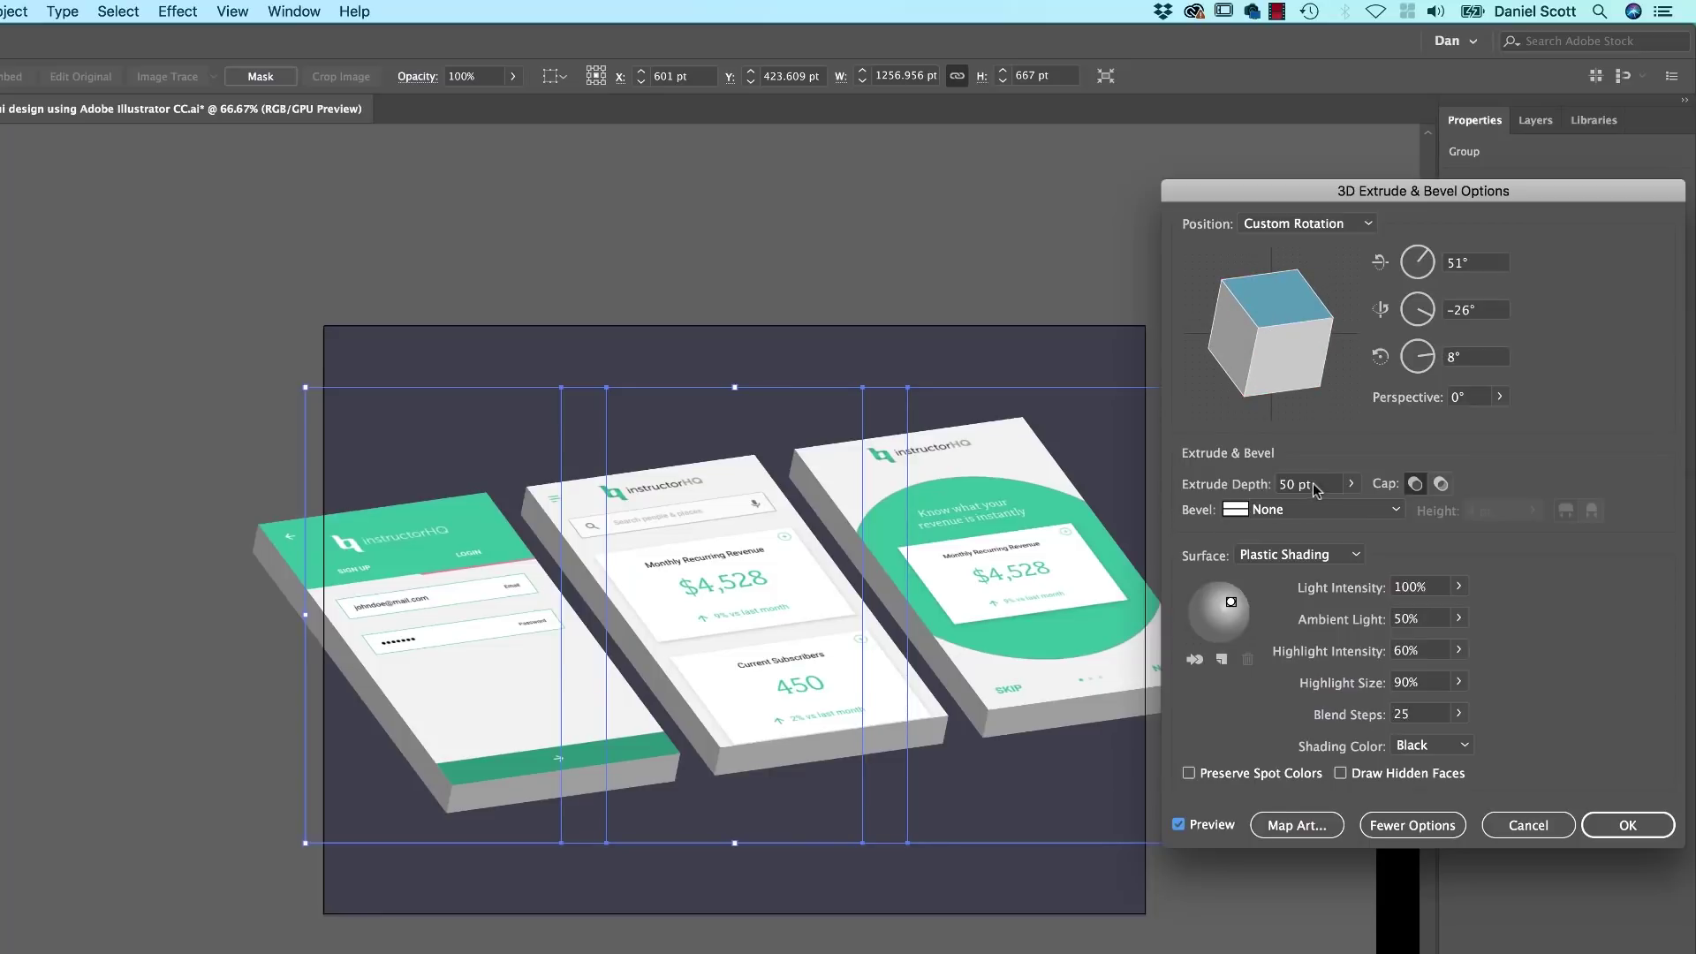
click(1221, 484)
text(7)
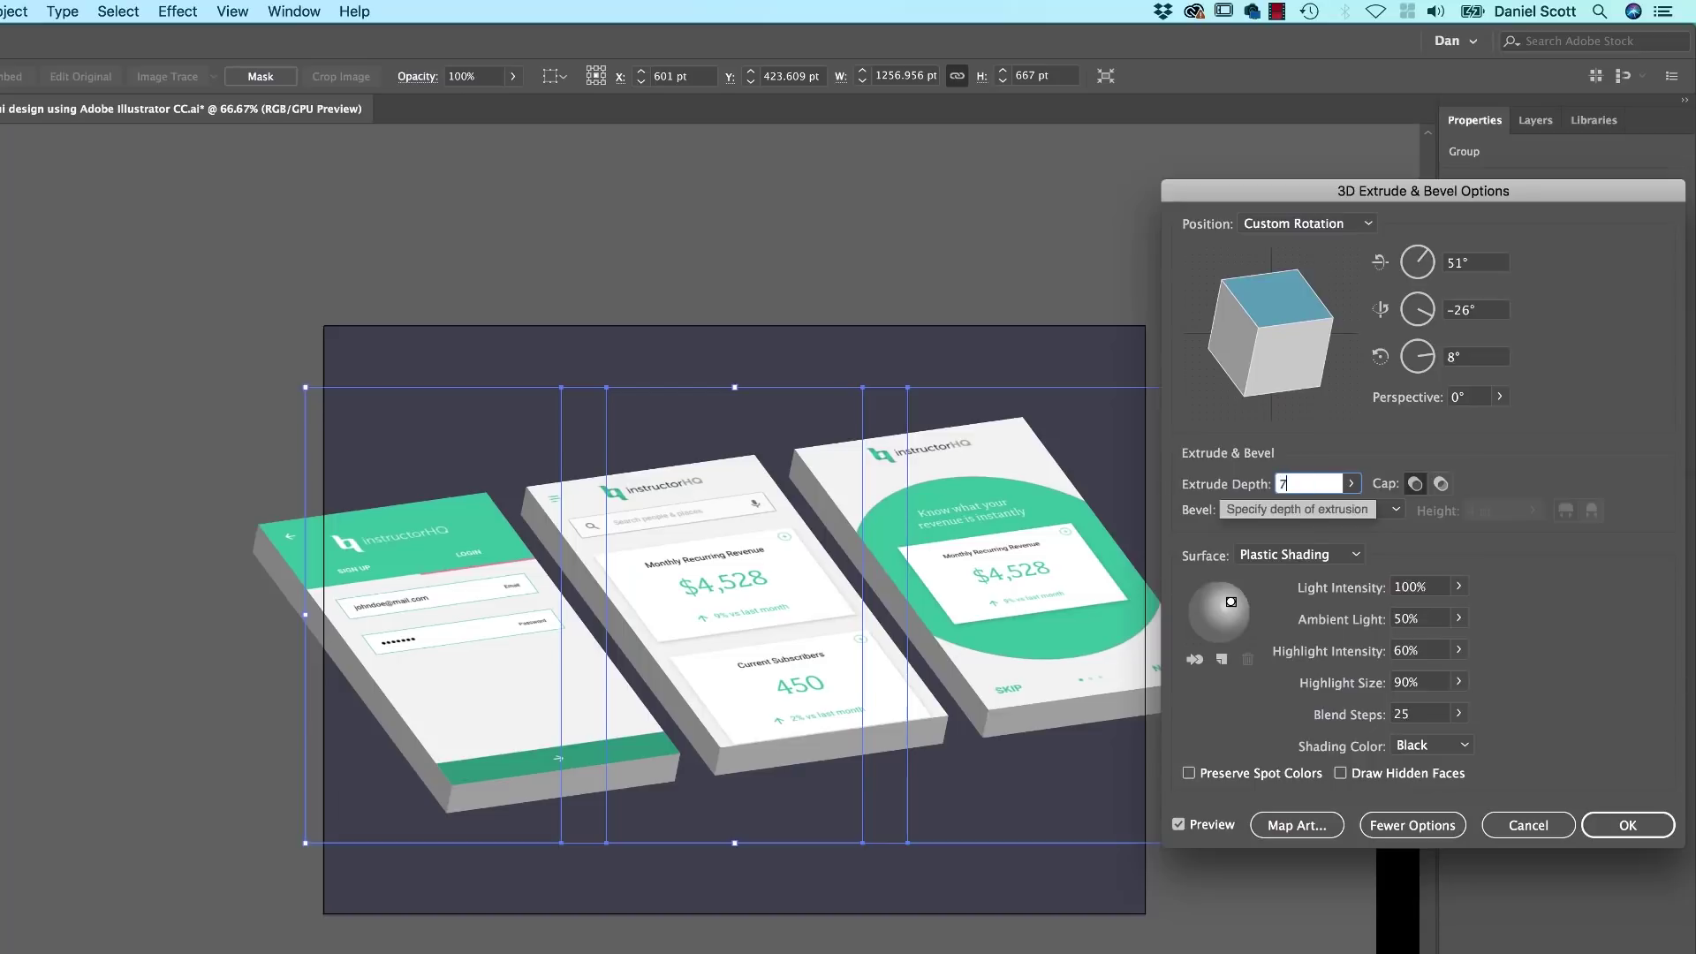
key(Tab)
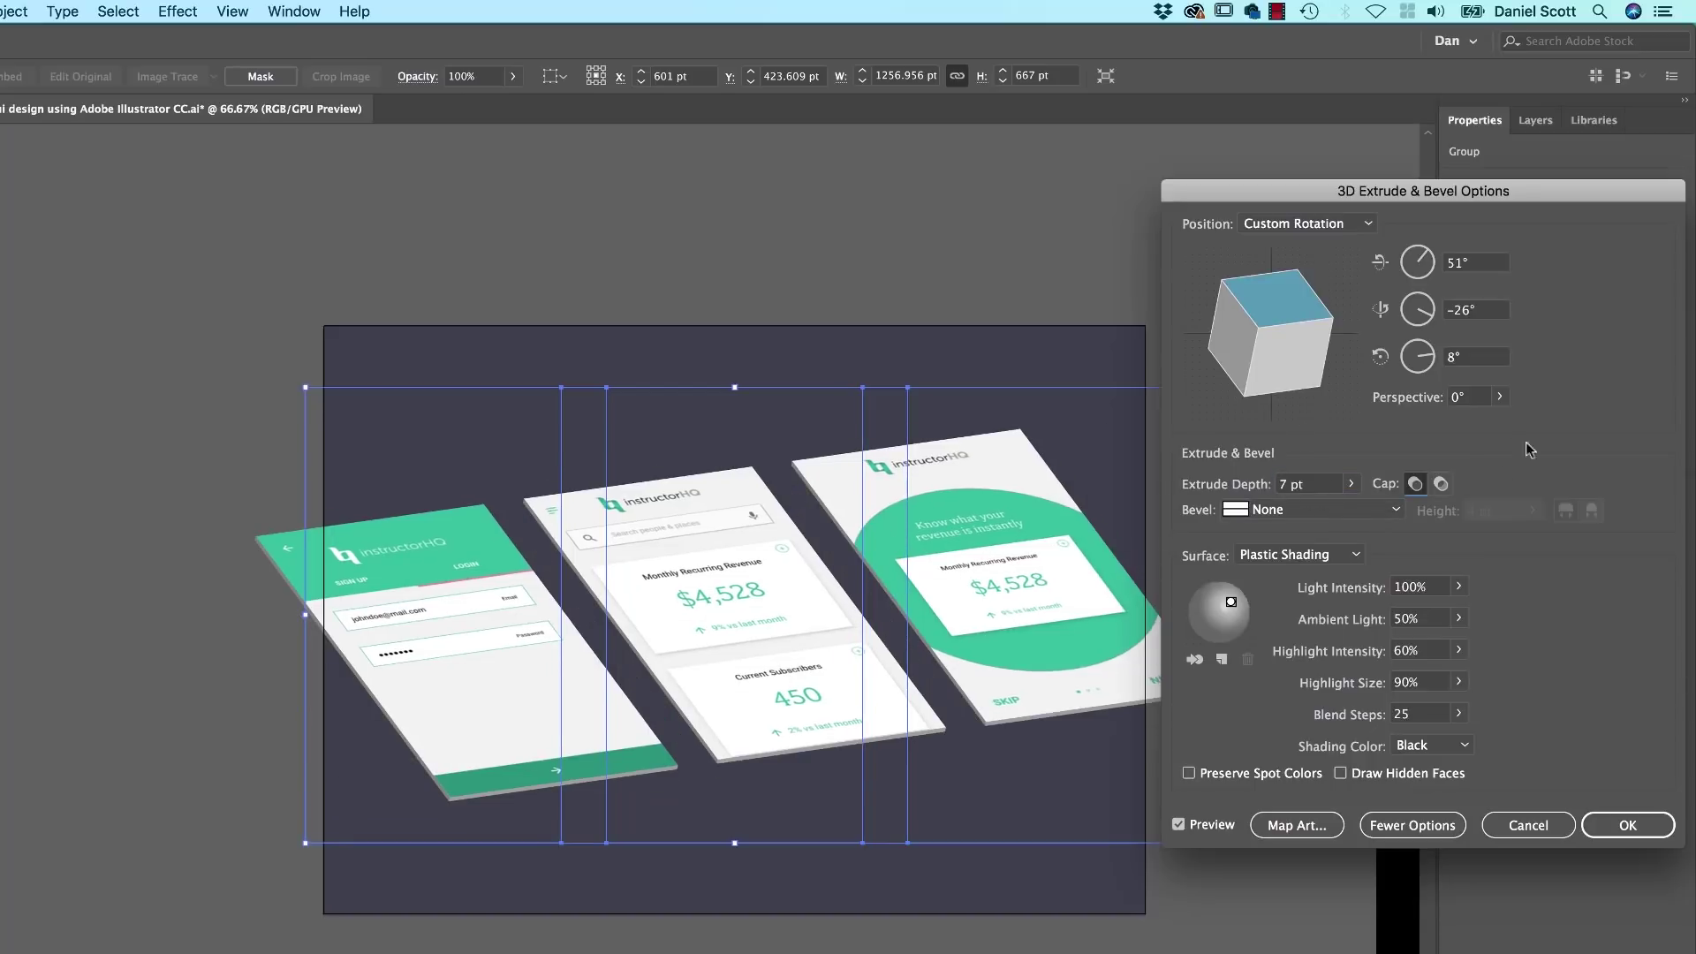
Step: Raise the 3D perspective step by step to 15°
click(1484, 397)
drag(1485, 397, 1433, 392)
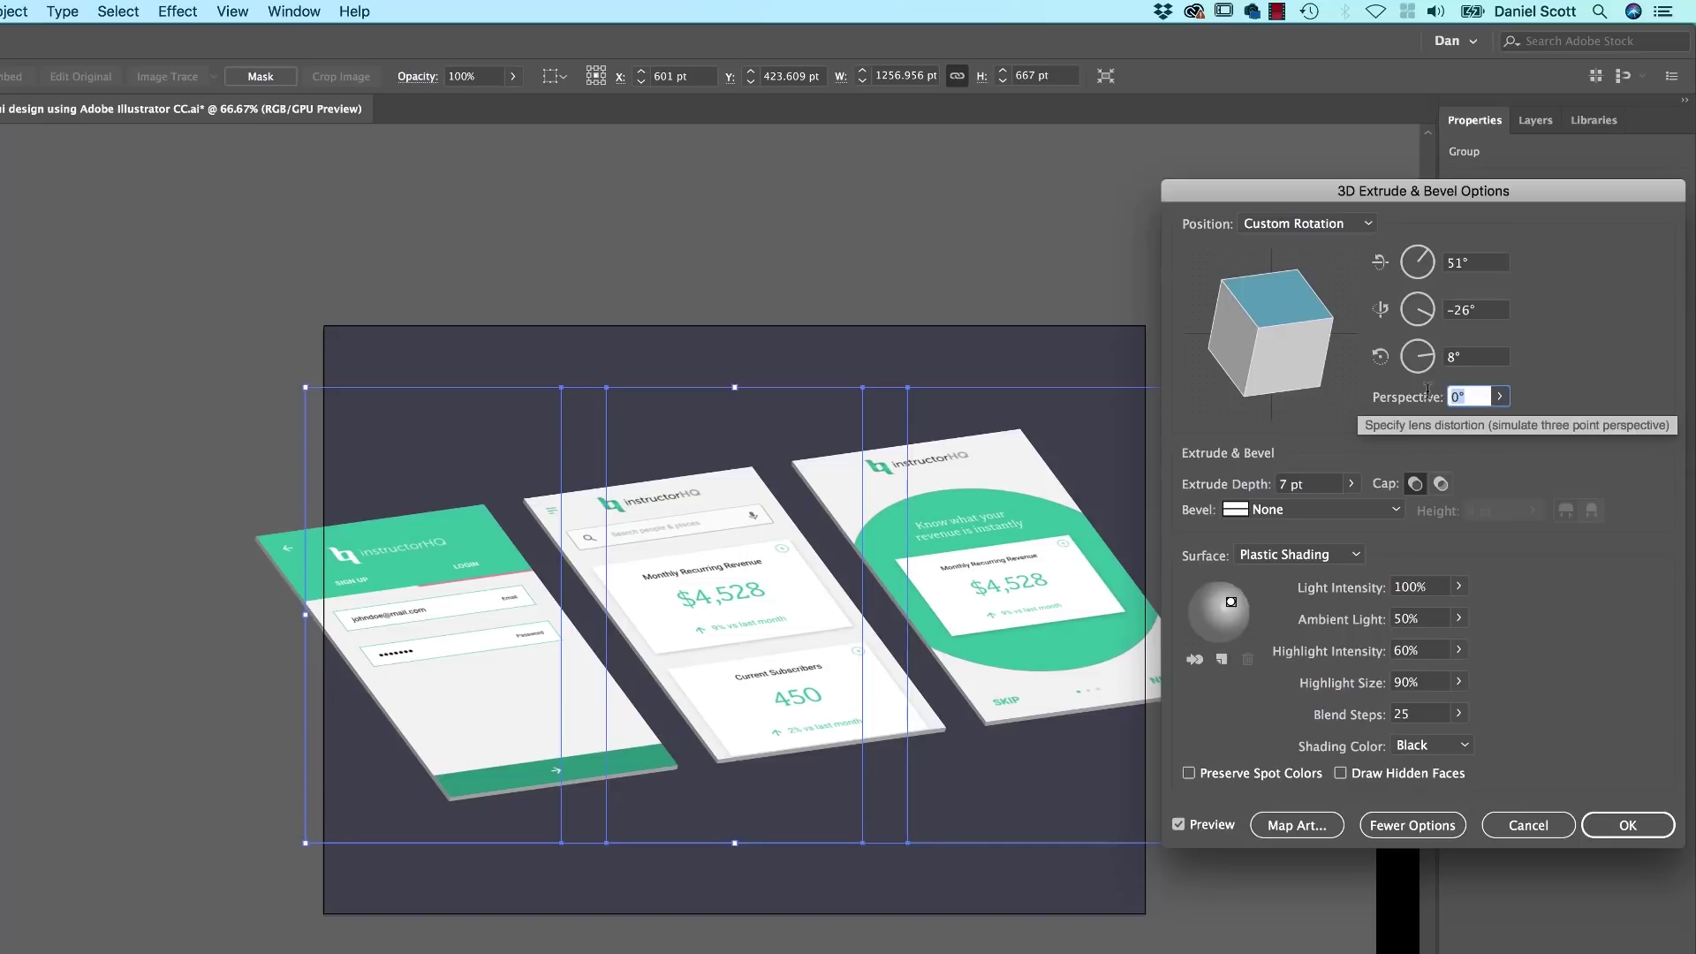
key(Up)
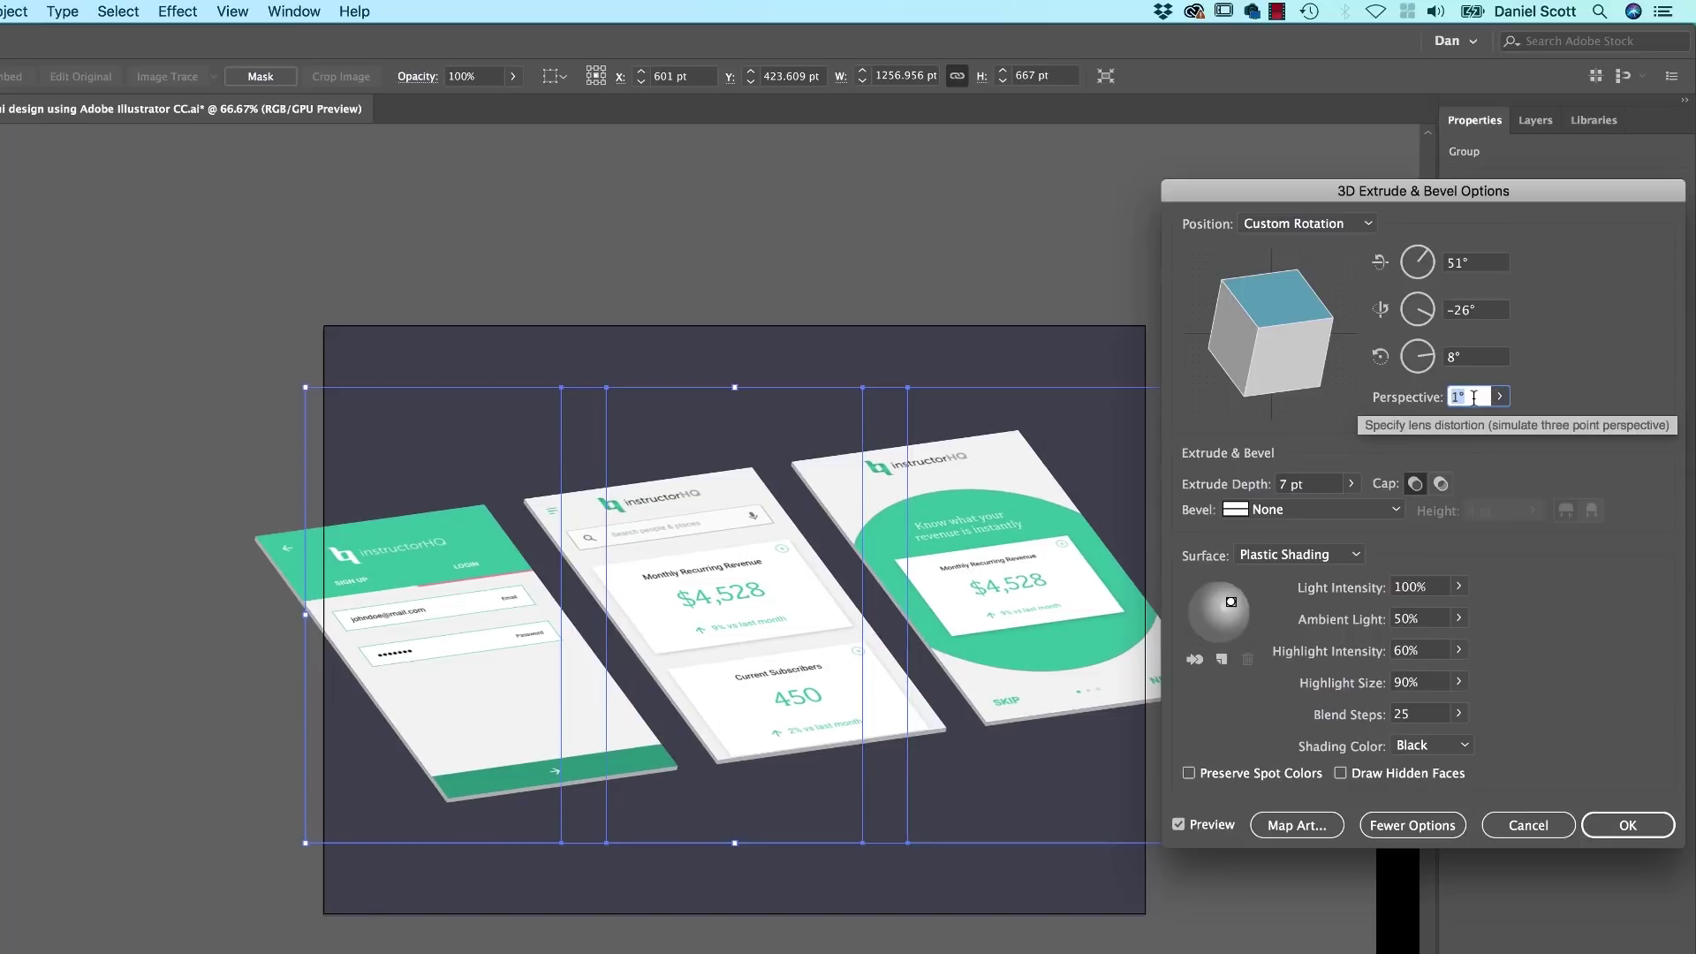
text(2)
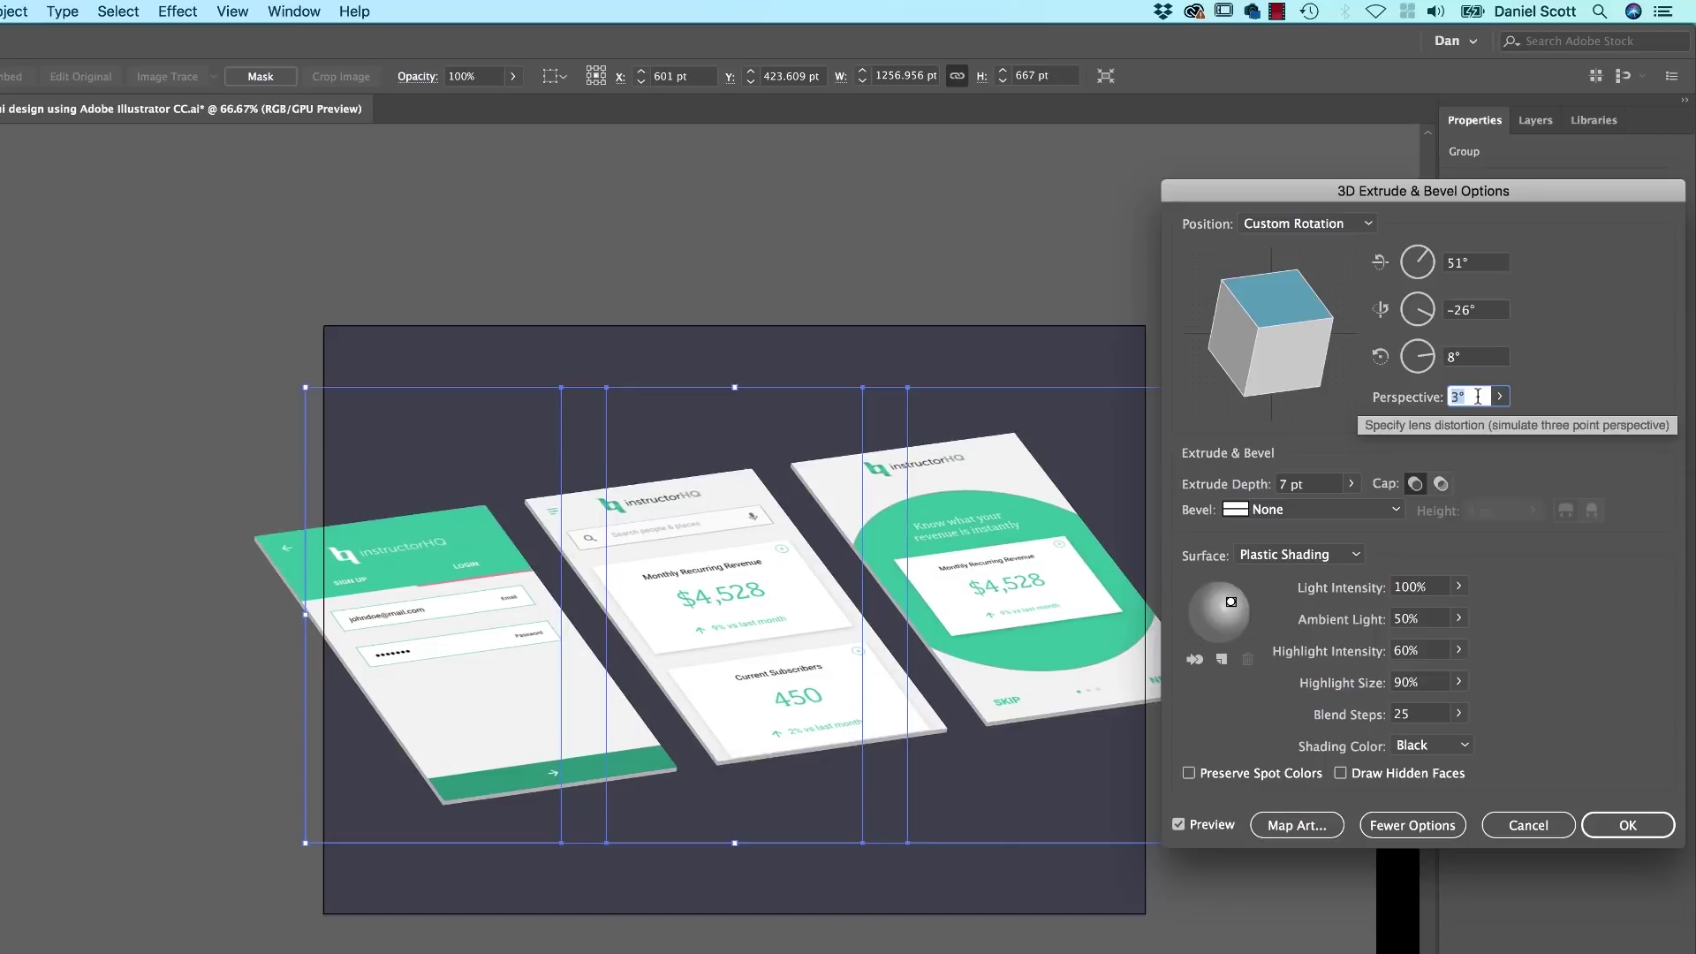
key(Up)
key(Up)
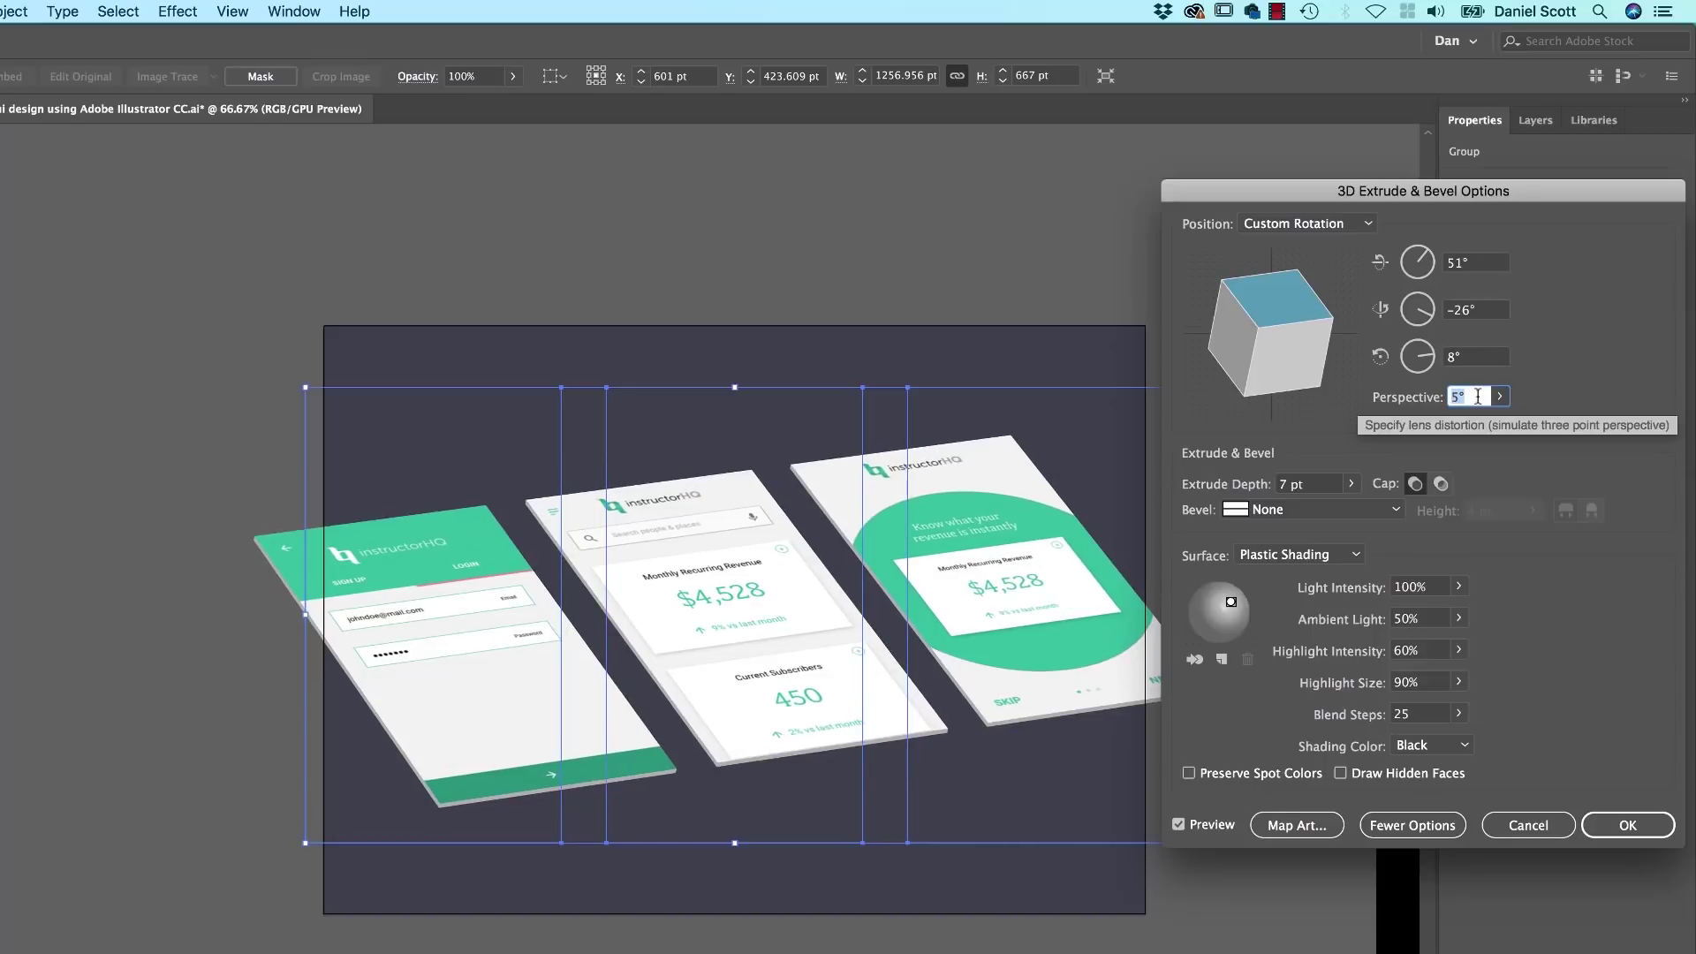
key(Up)
key(Up)
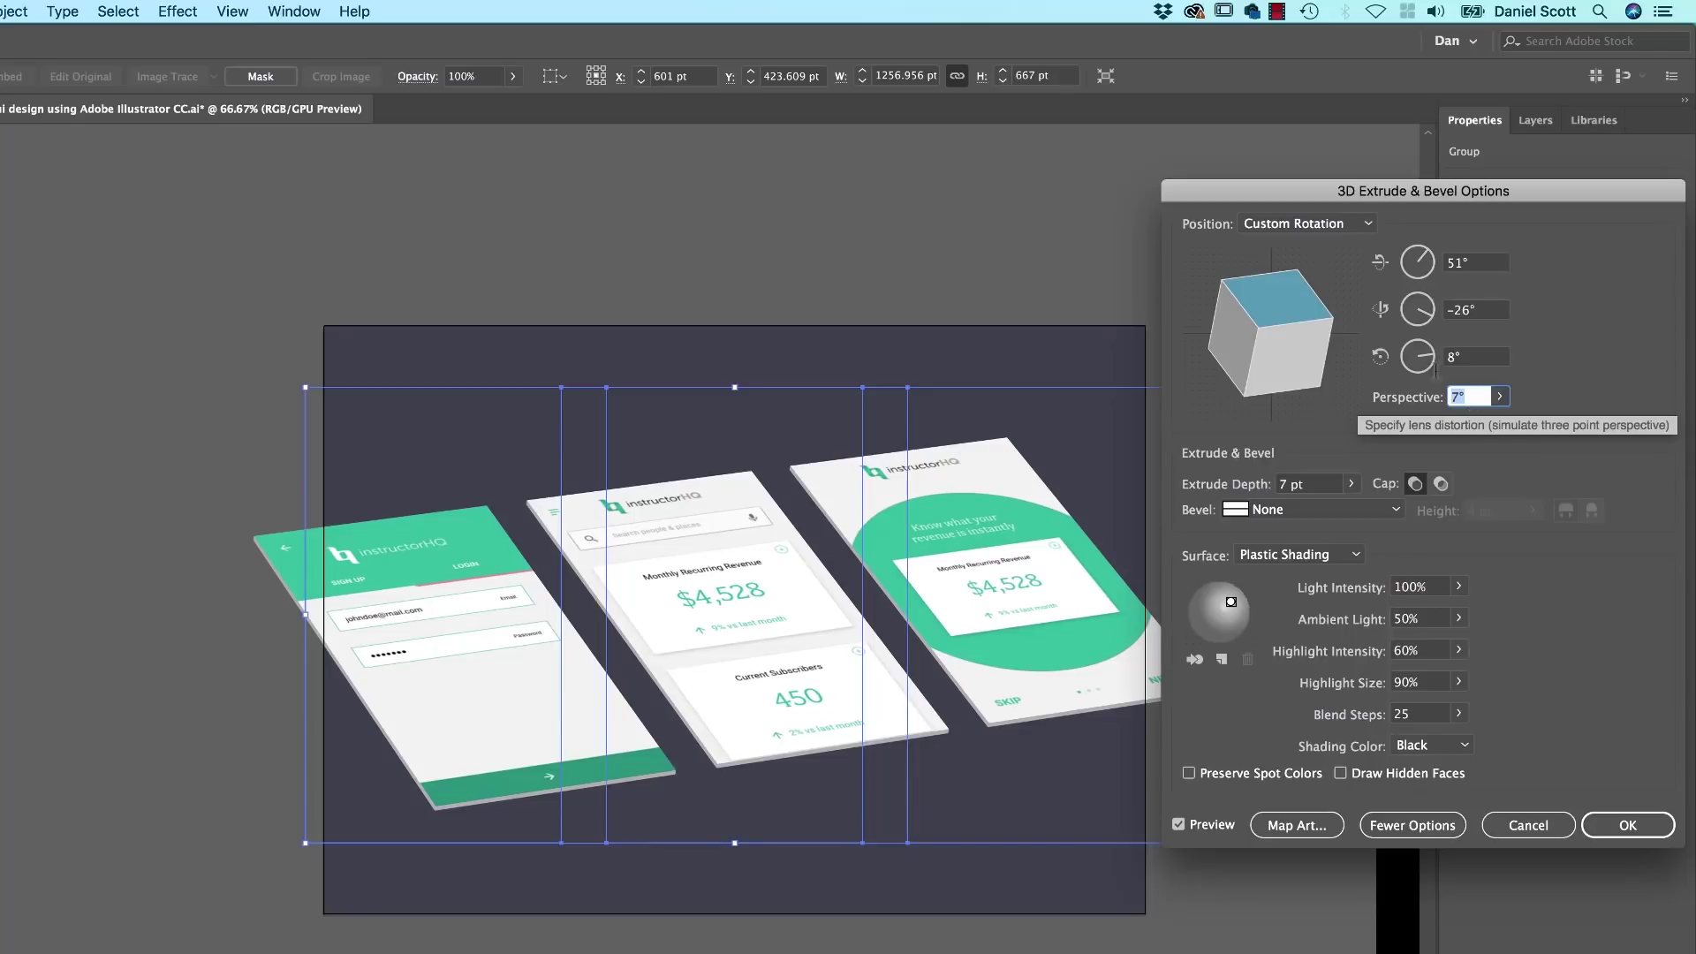
key(Up)
key(Up)
key(Up)
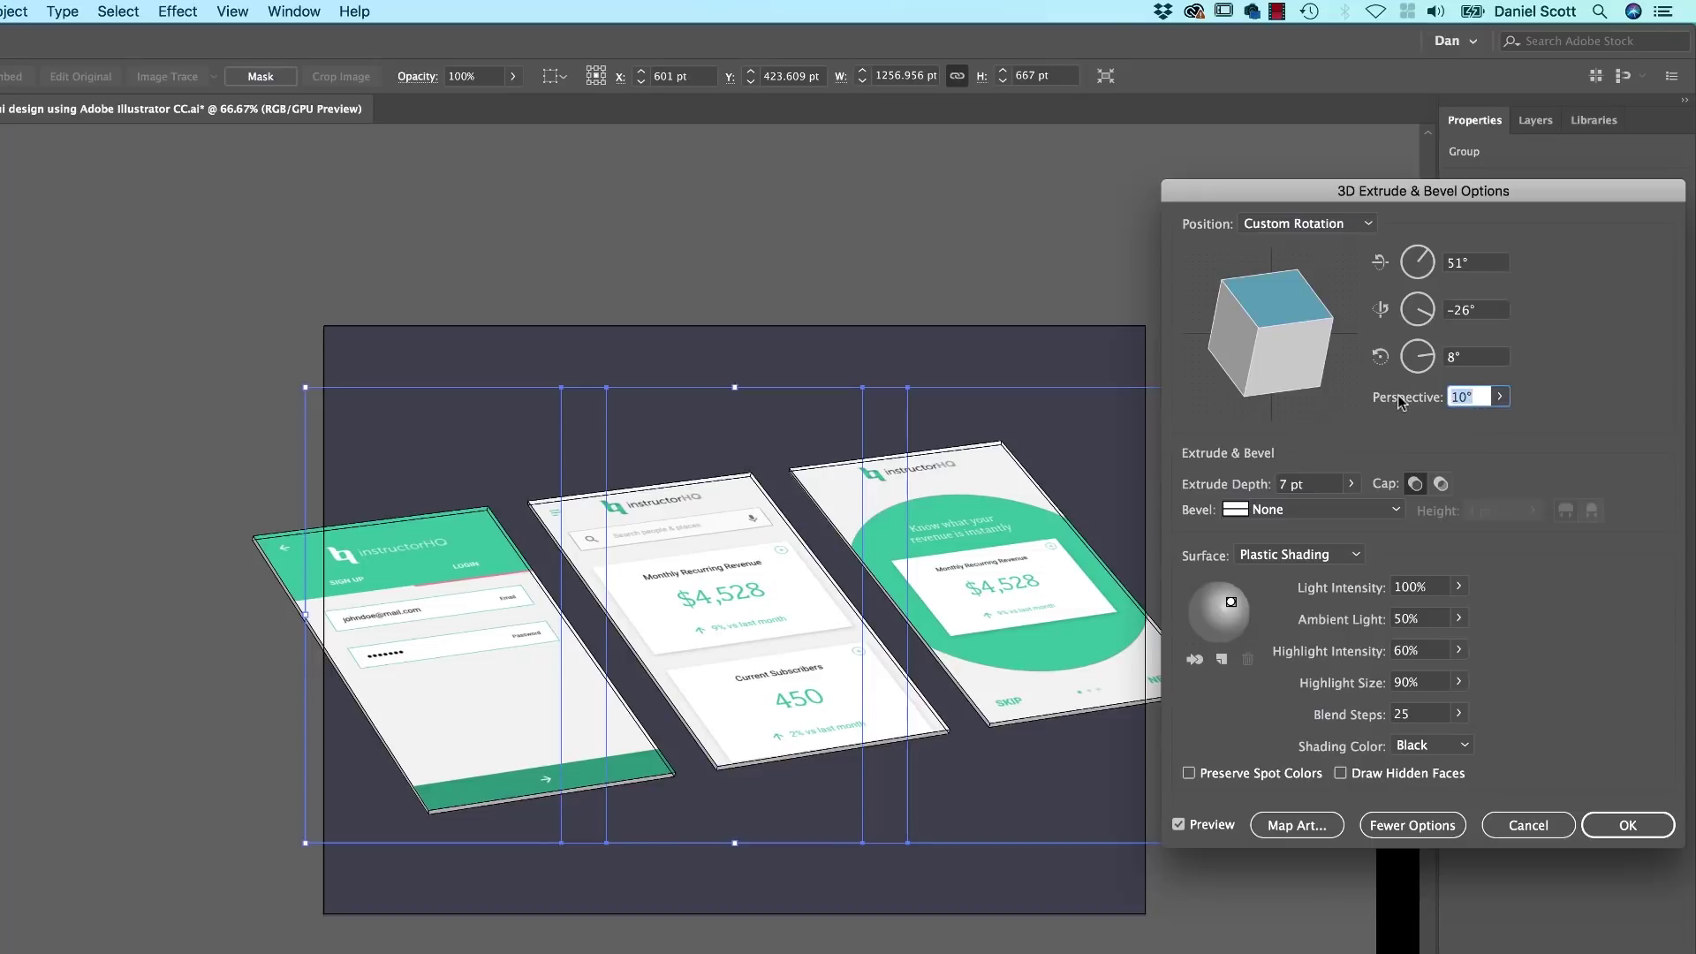
text(15)
key(Tab)
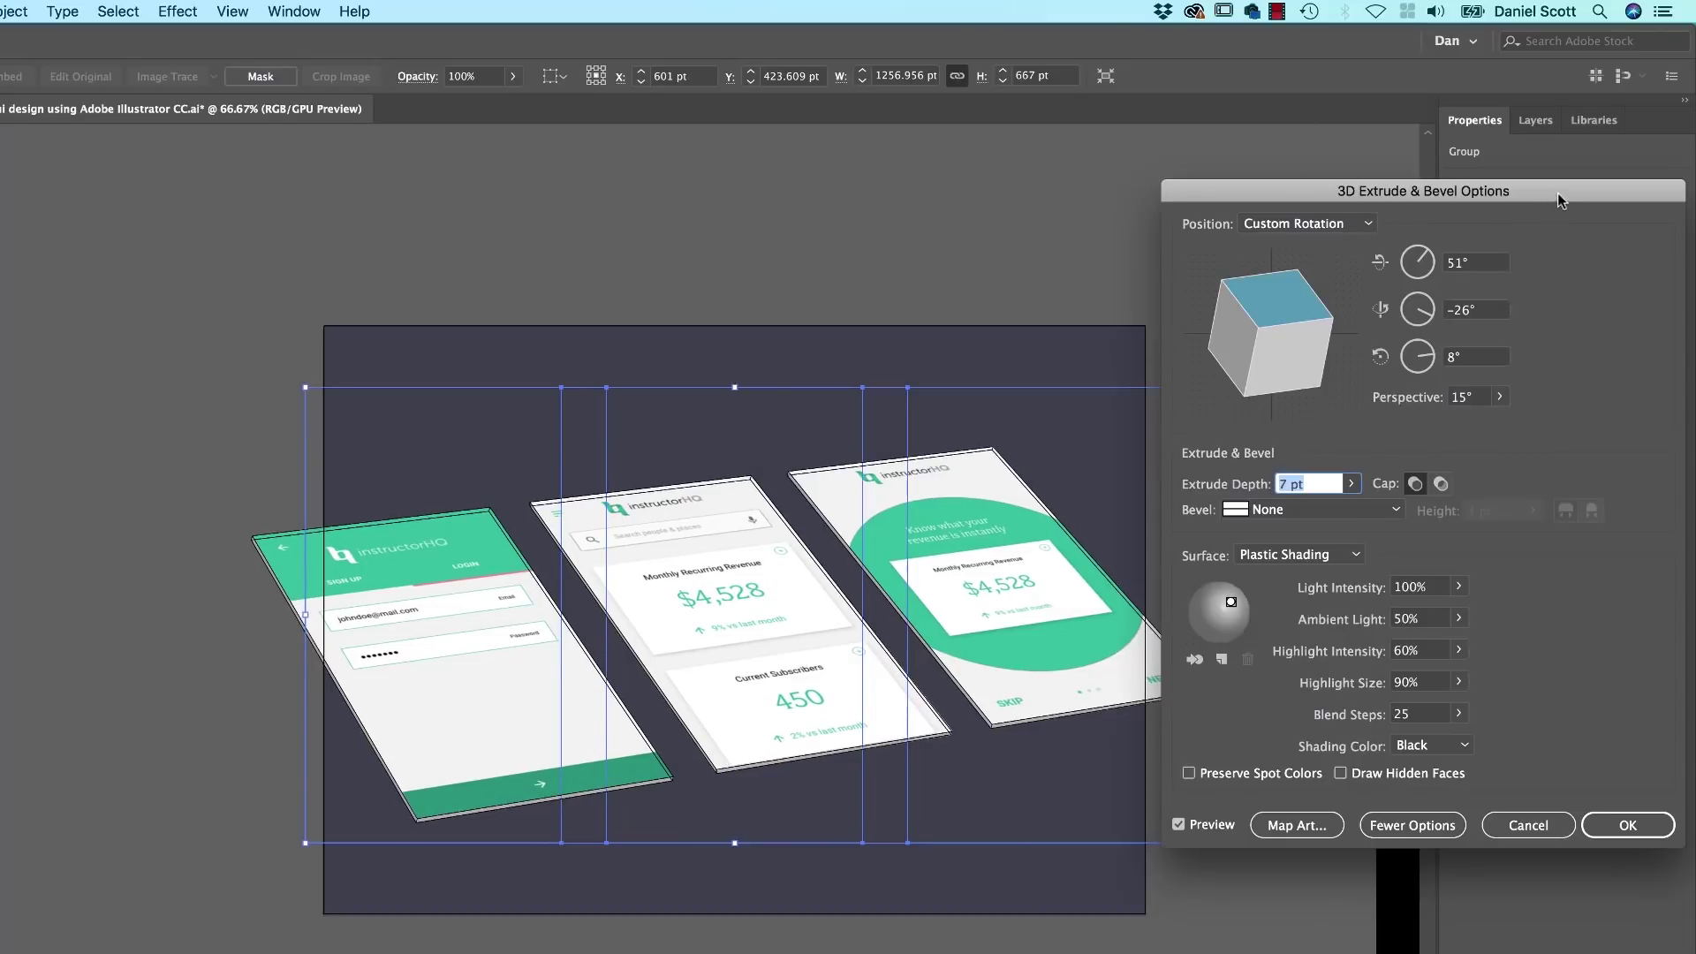
Step: Tilt the screens to 59° on X, set perspective to 25°, and apply the effect
drag(1559, 200, 1516, 172)
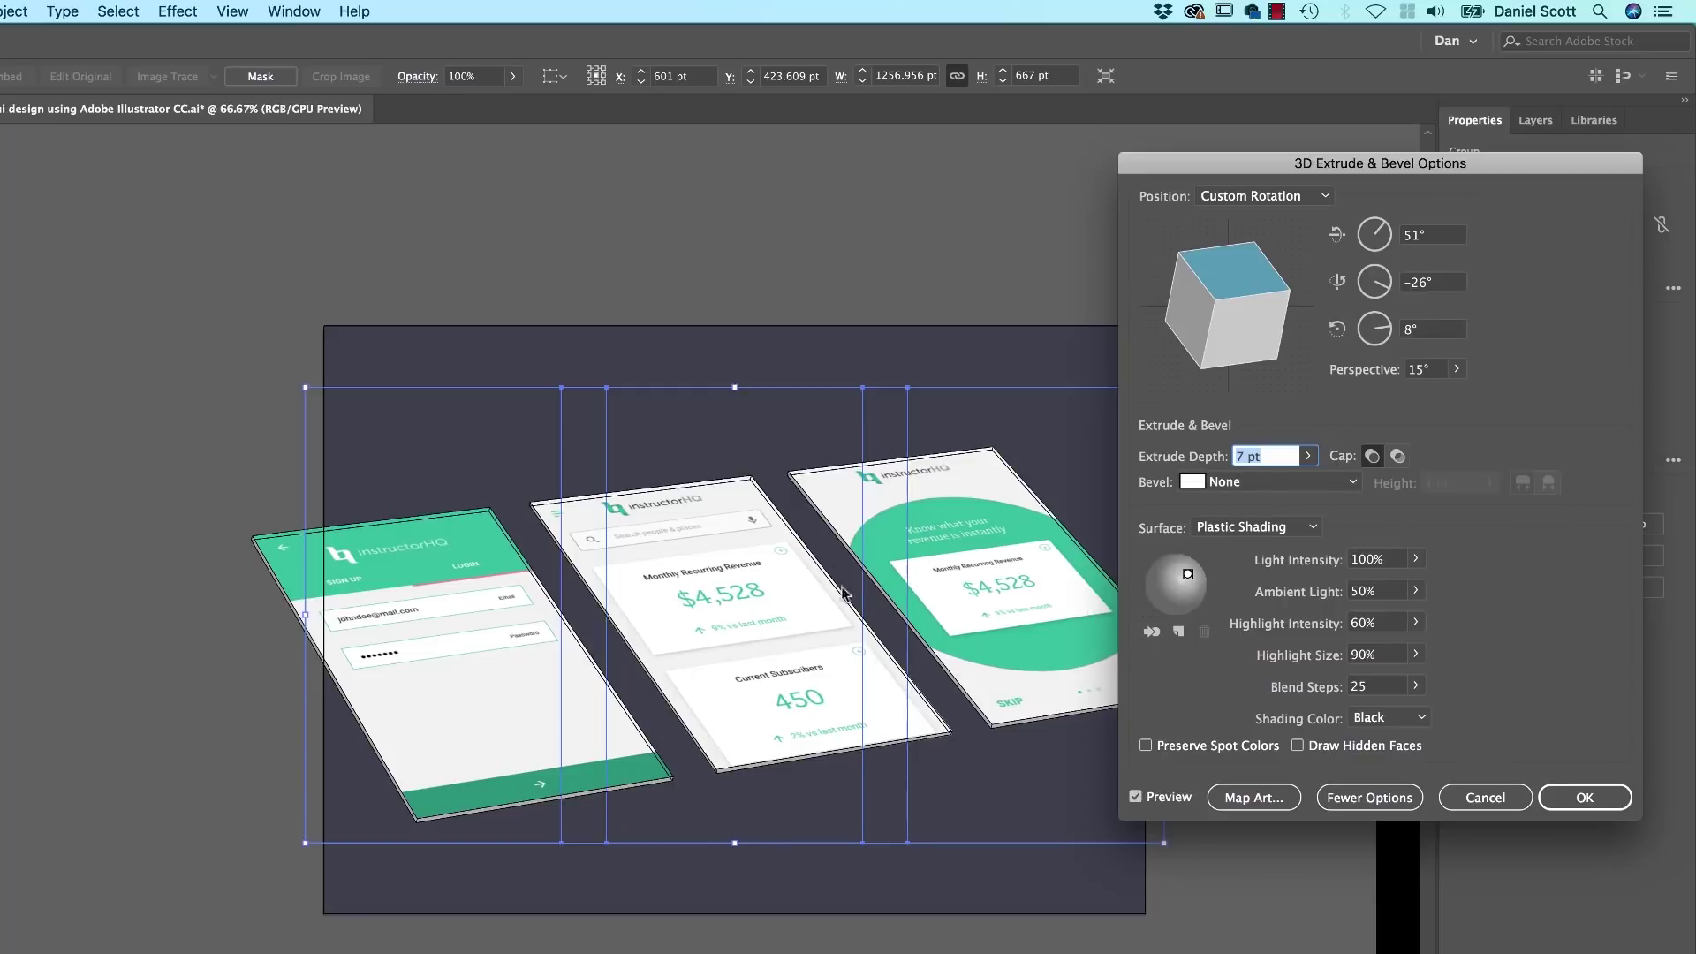
drag(1251, 298, 1248, 290)
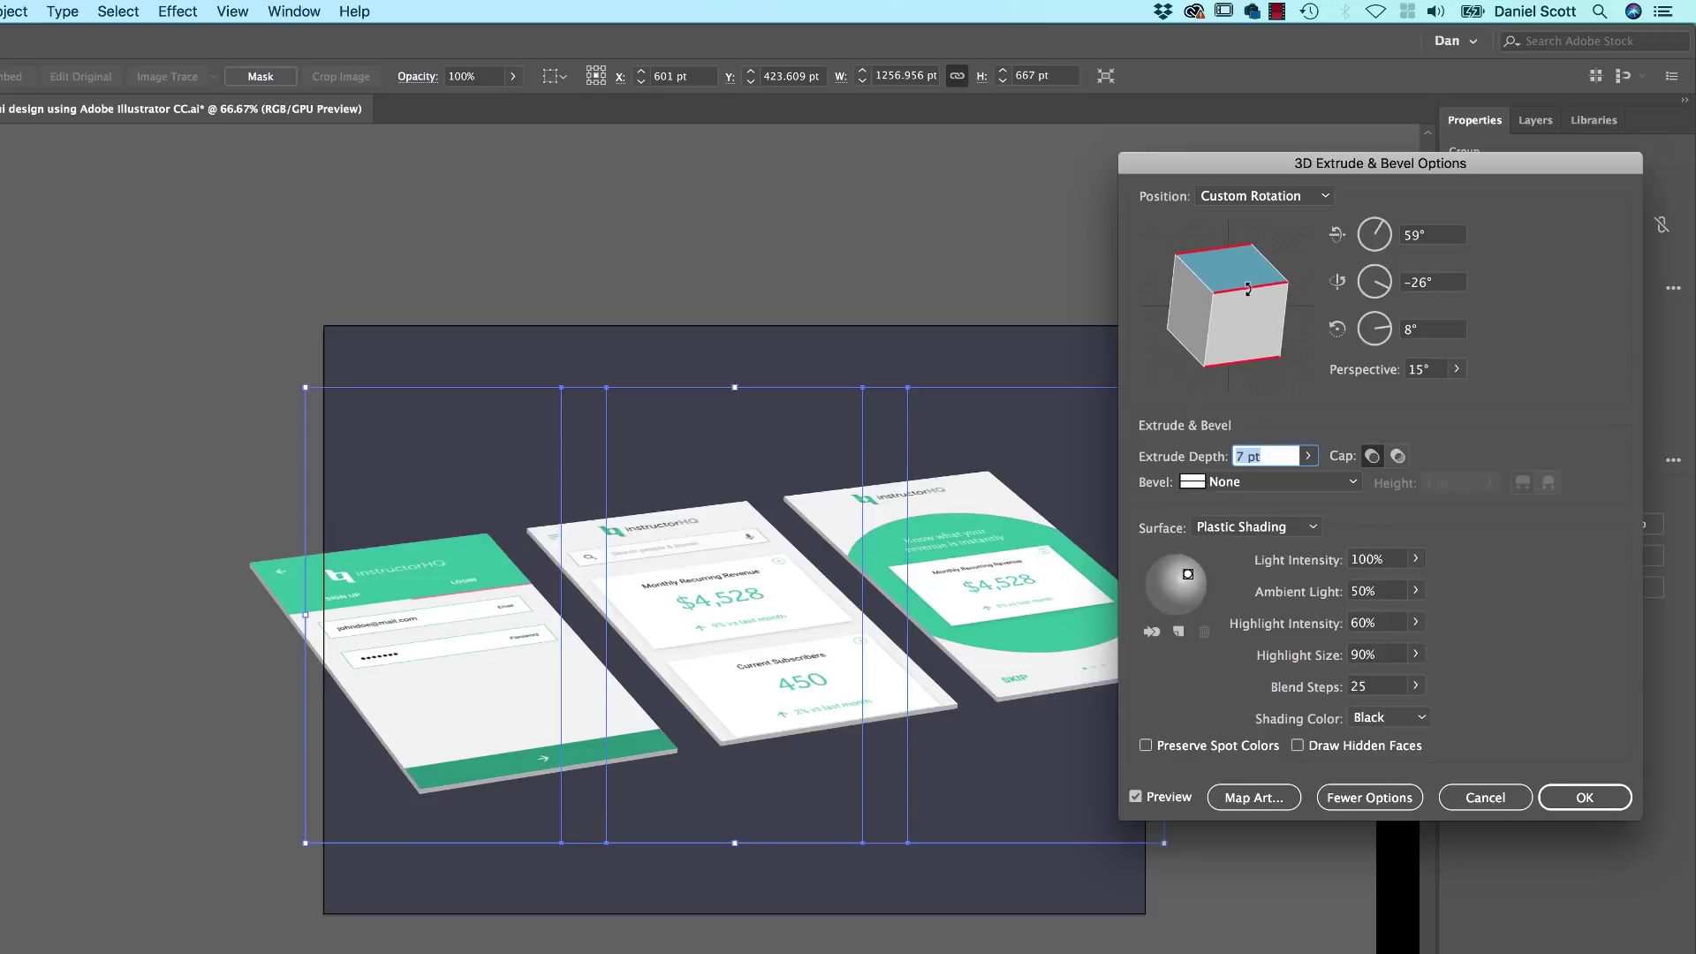
key(shift+Tab)
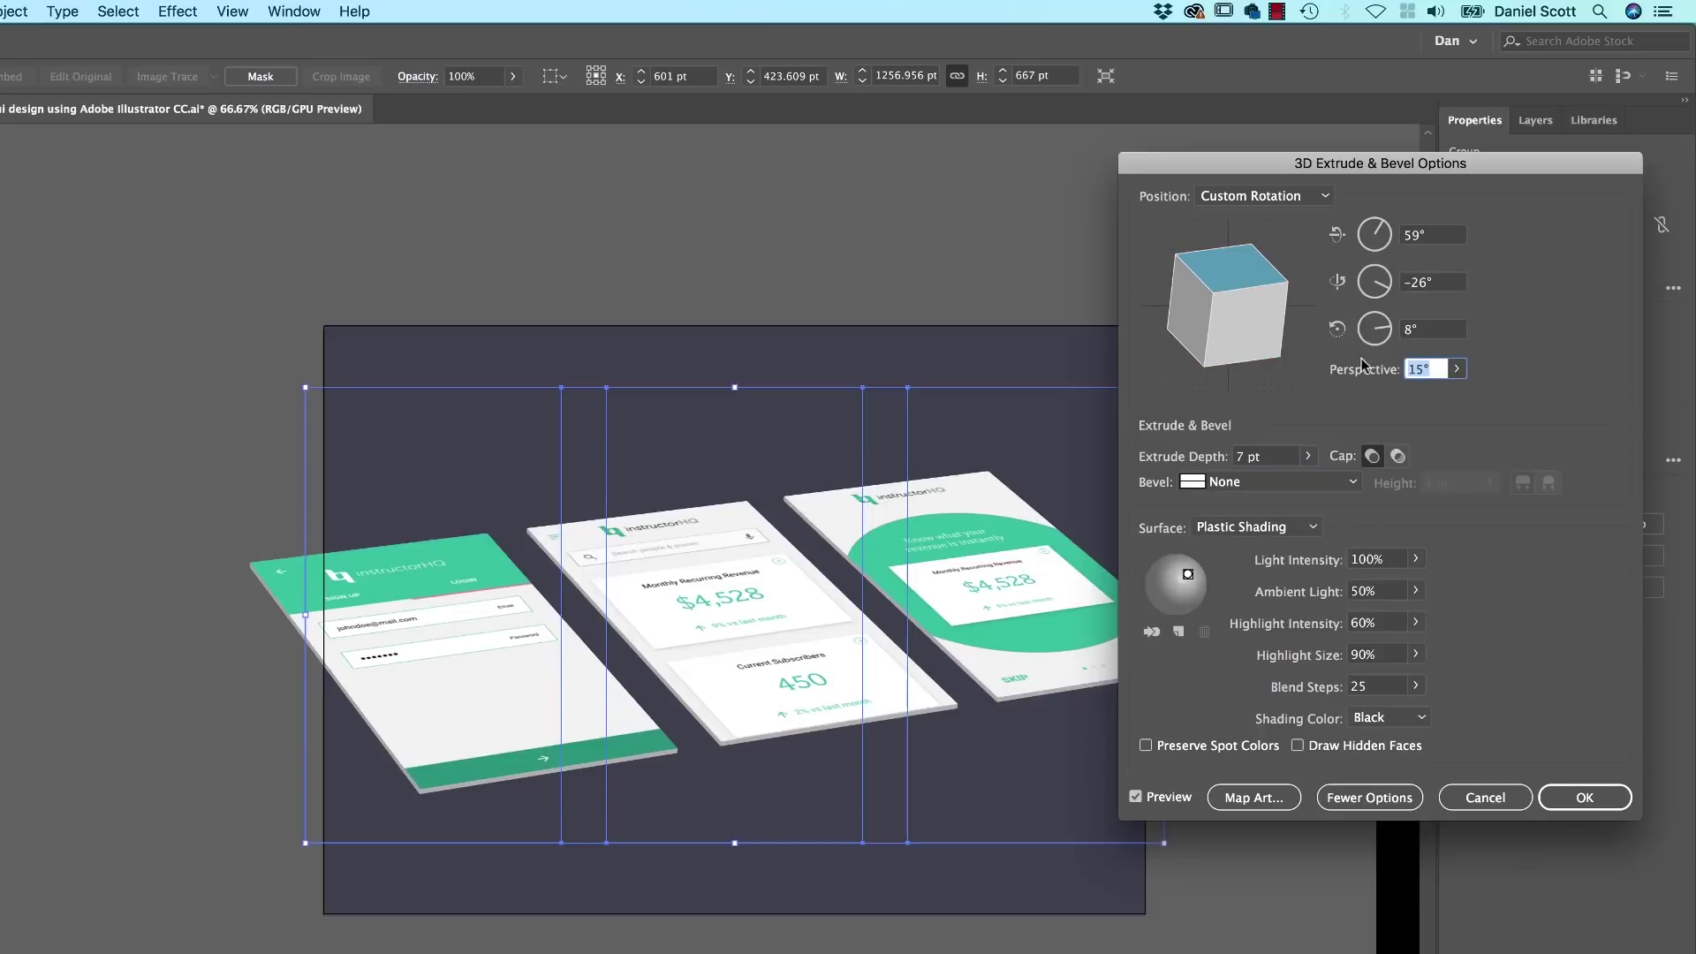
text(25)
key(Tab)
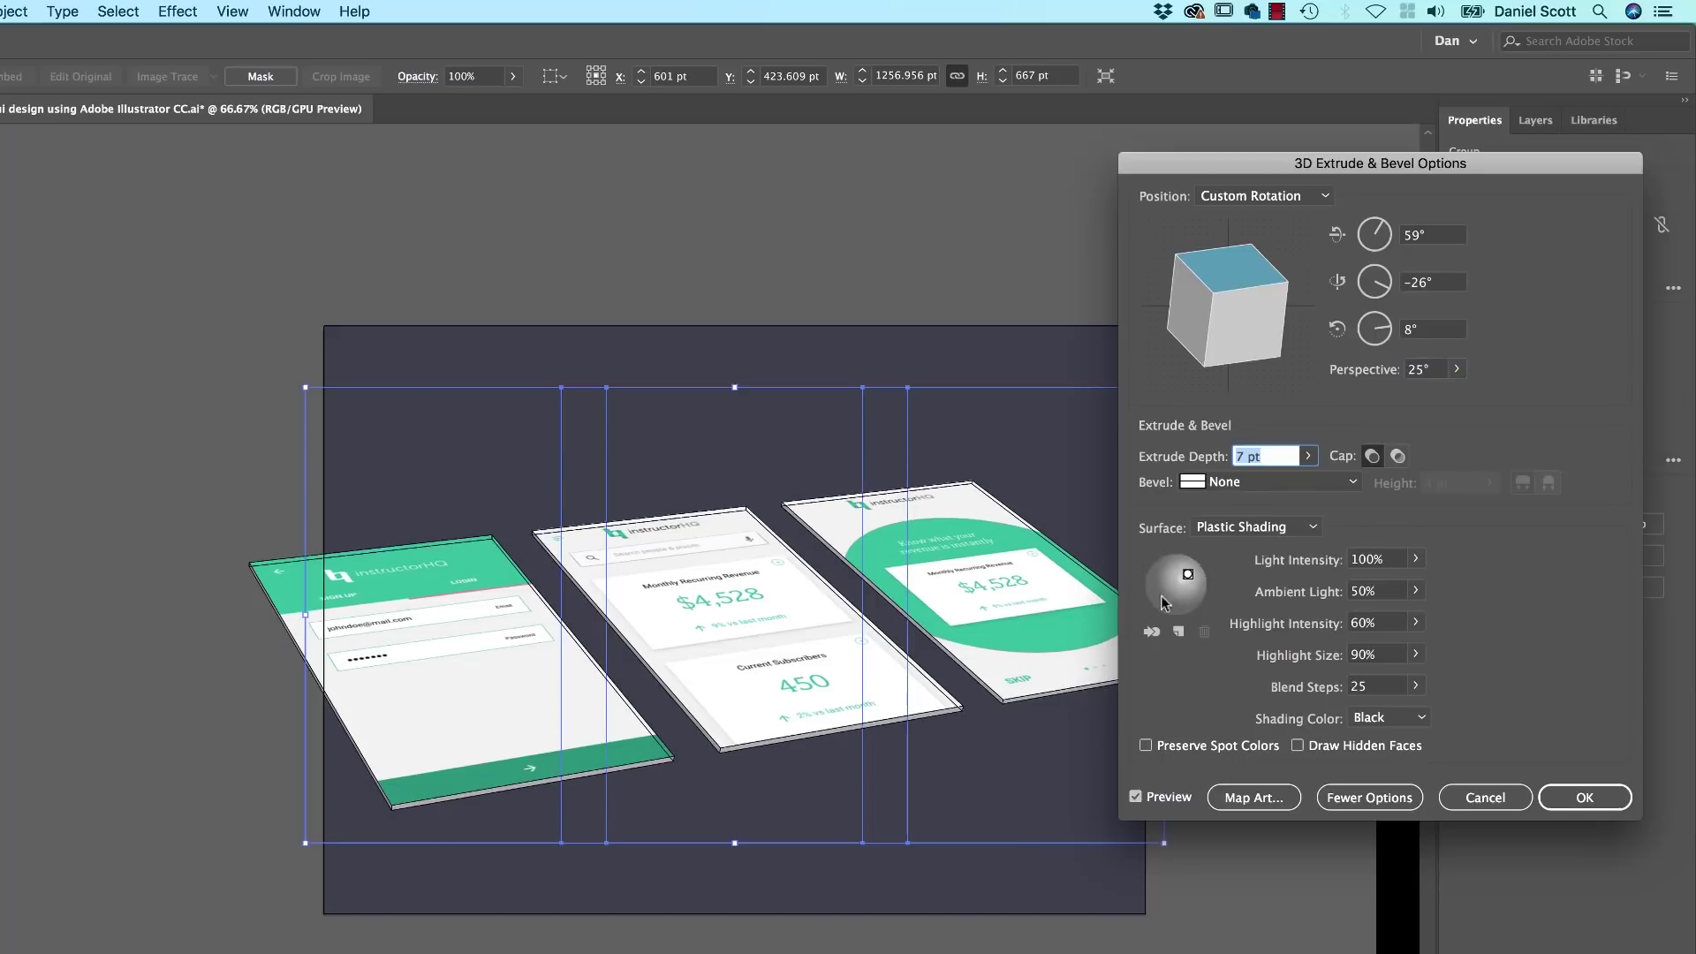
click(1604, 798)
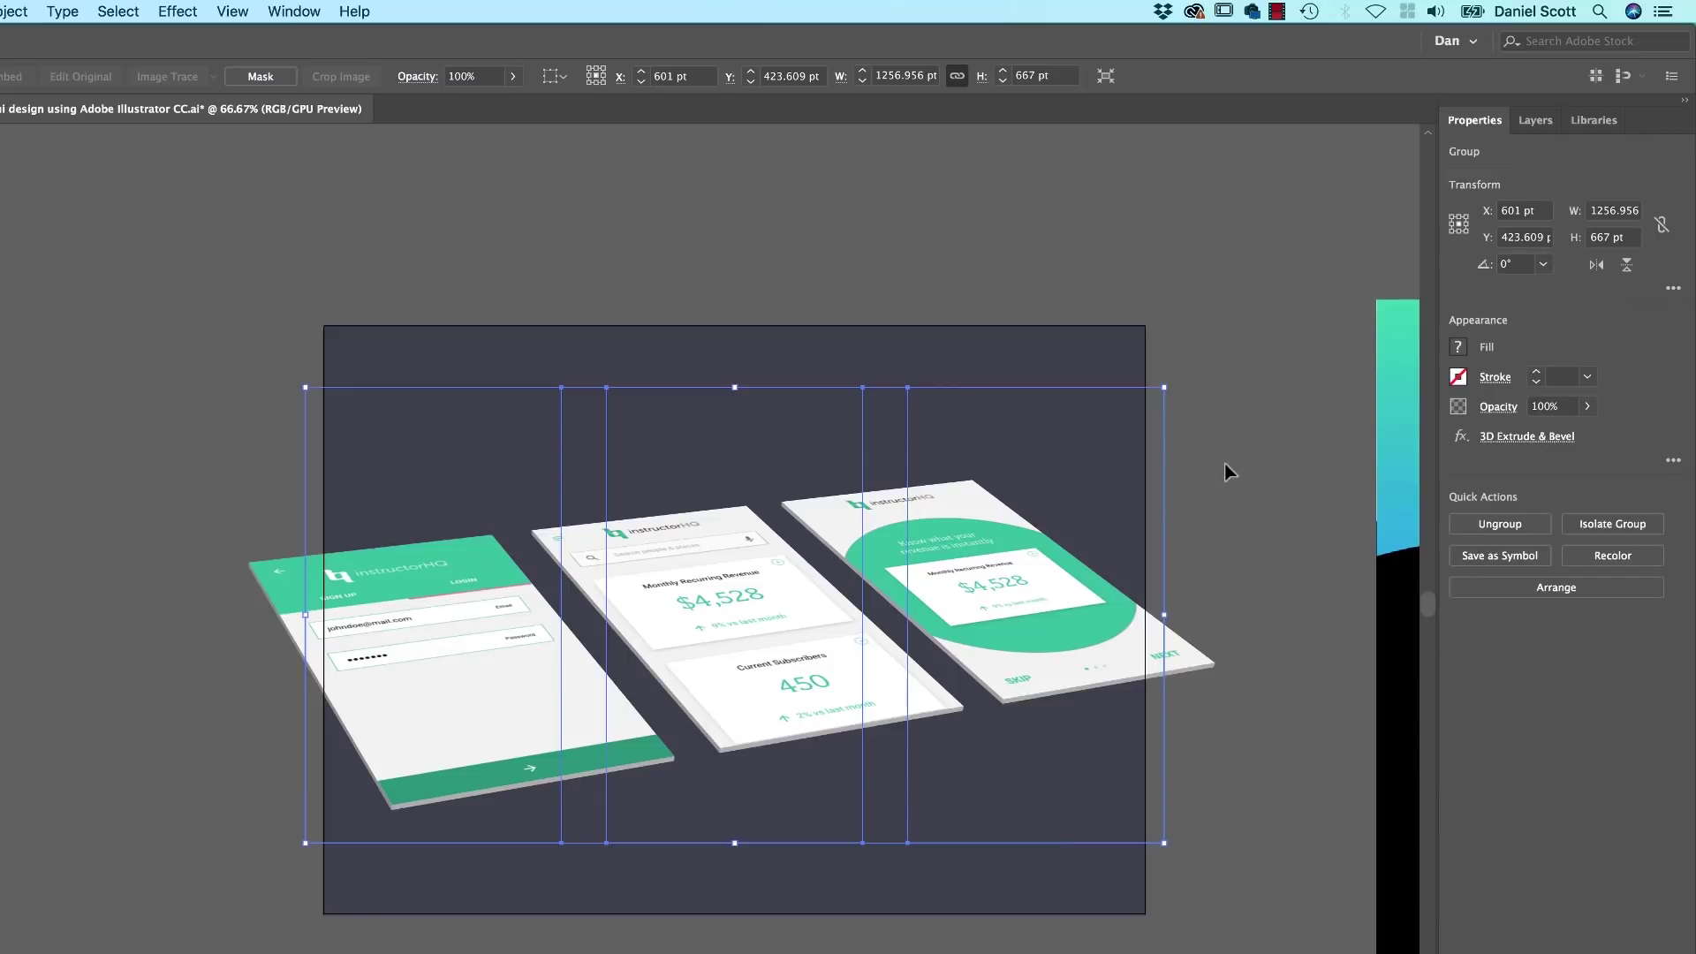
Step: Move the website homepage image off to the right
scroll(1230, 459, right, 10)
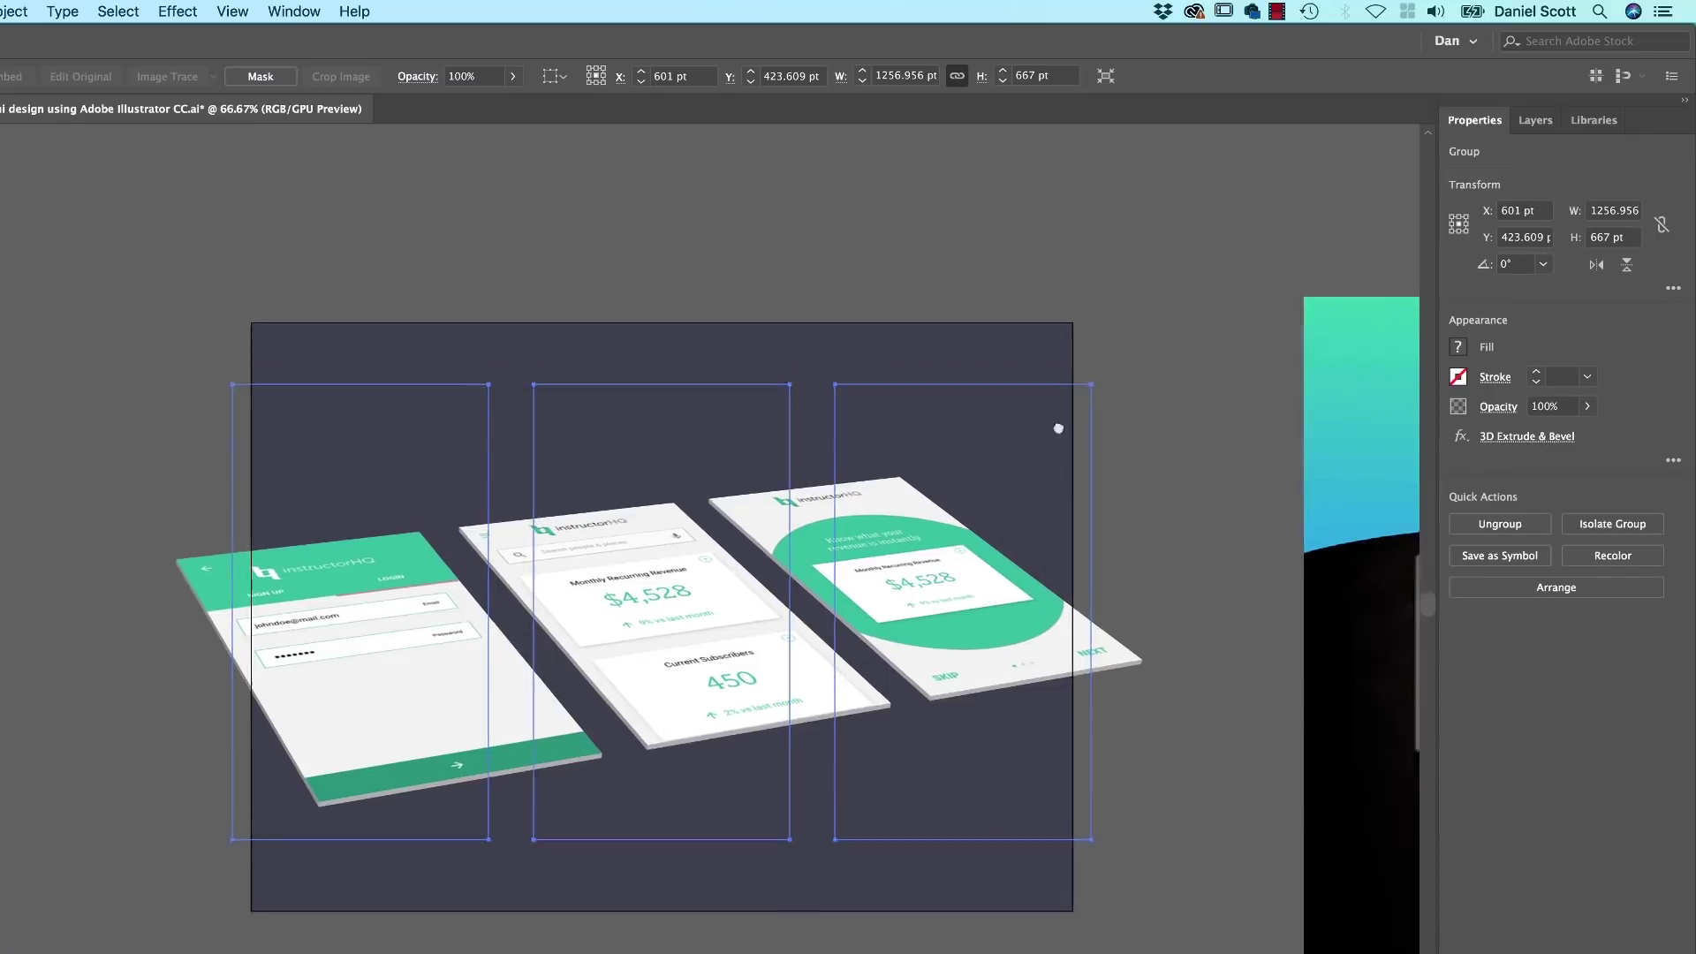
click(779, 456)
drag(779, 456, 1405, 553)
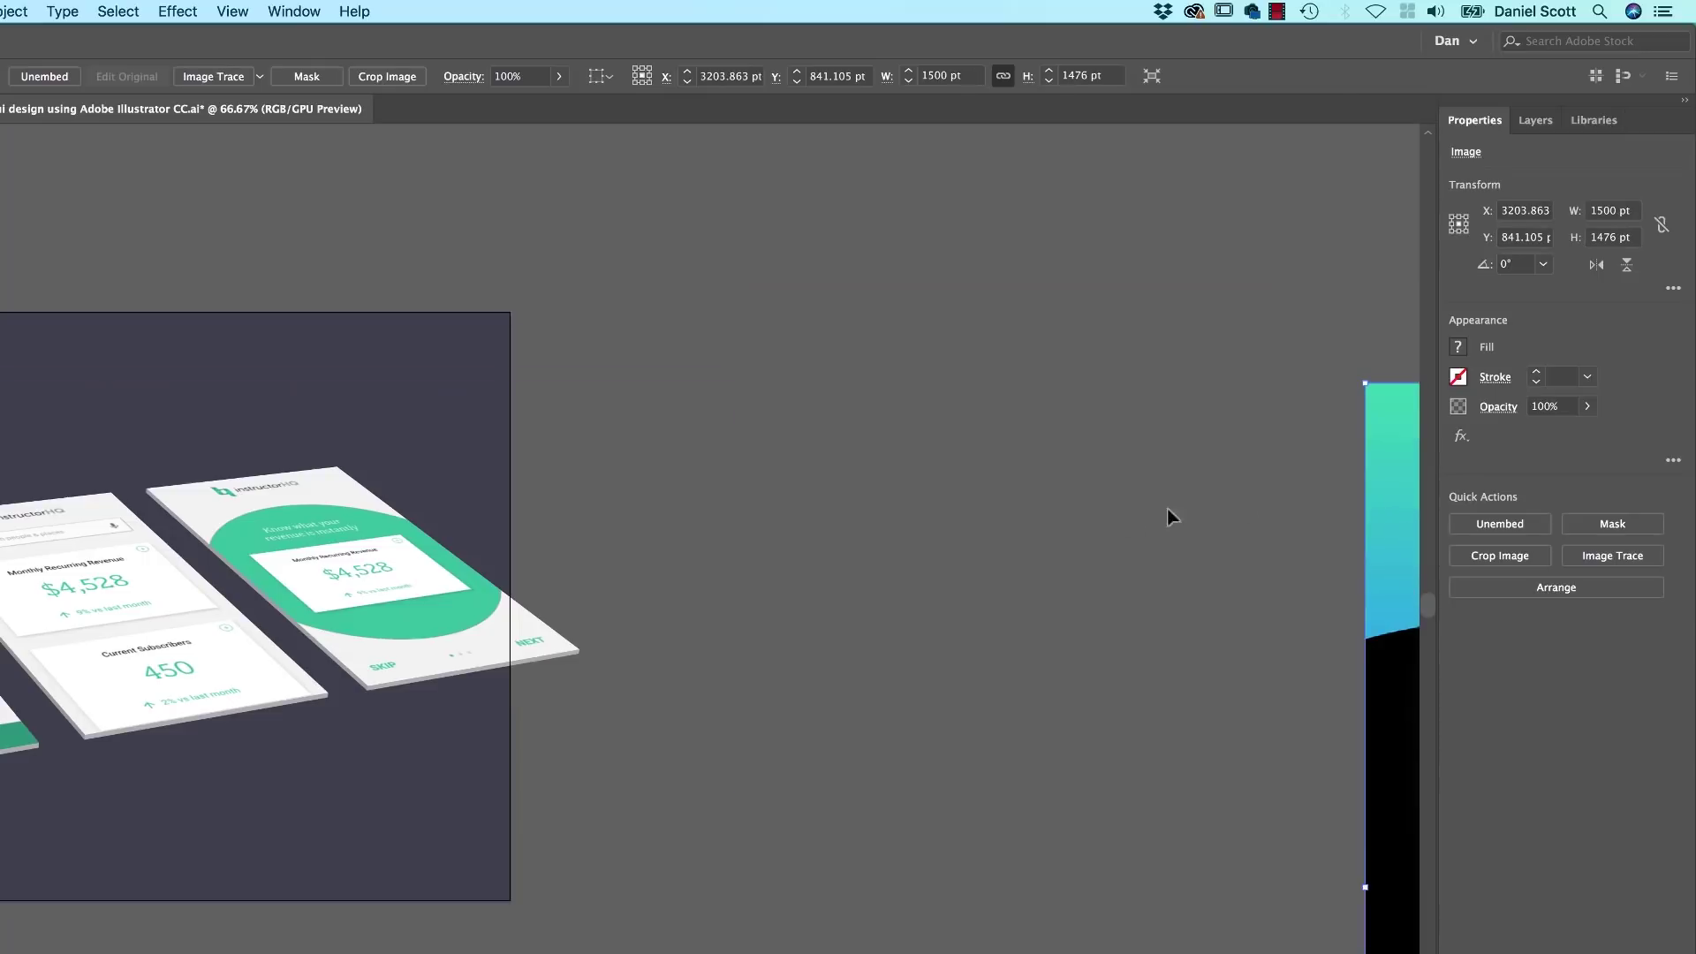
scroll(603, 494, left, 15)
scroll(280, 503, right, 8)
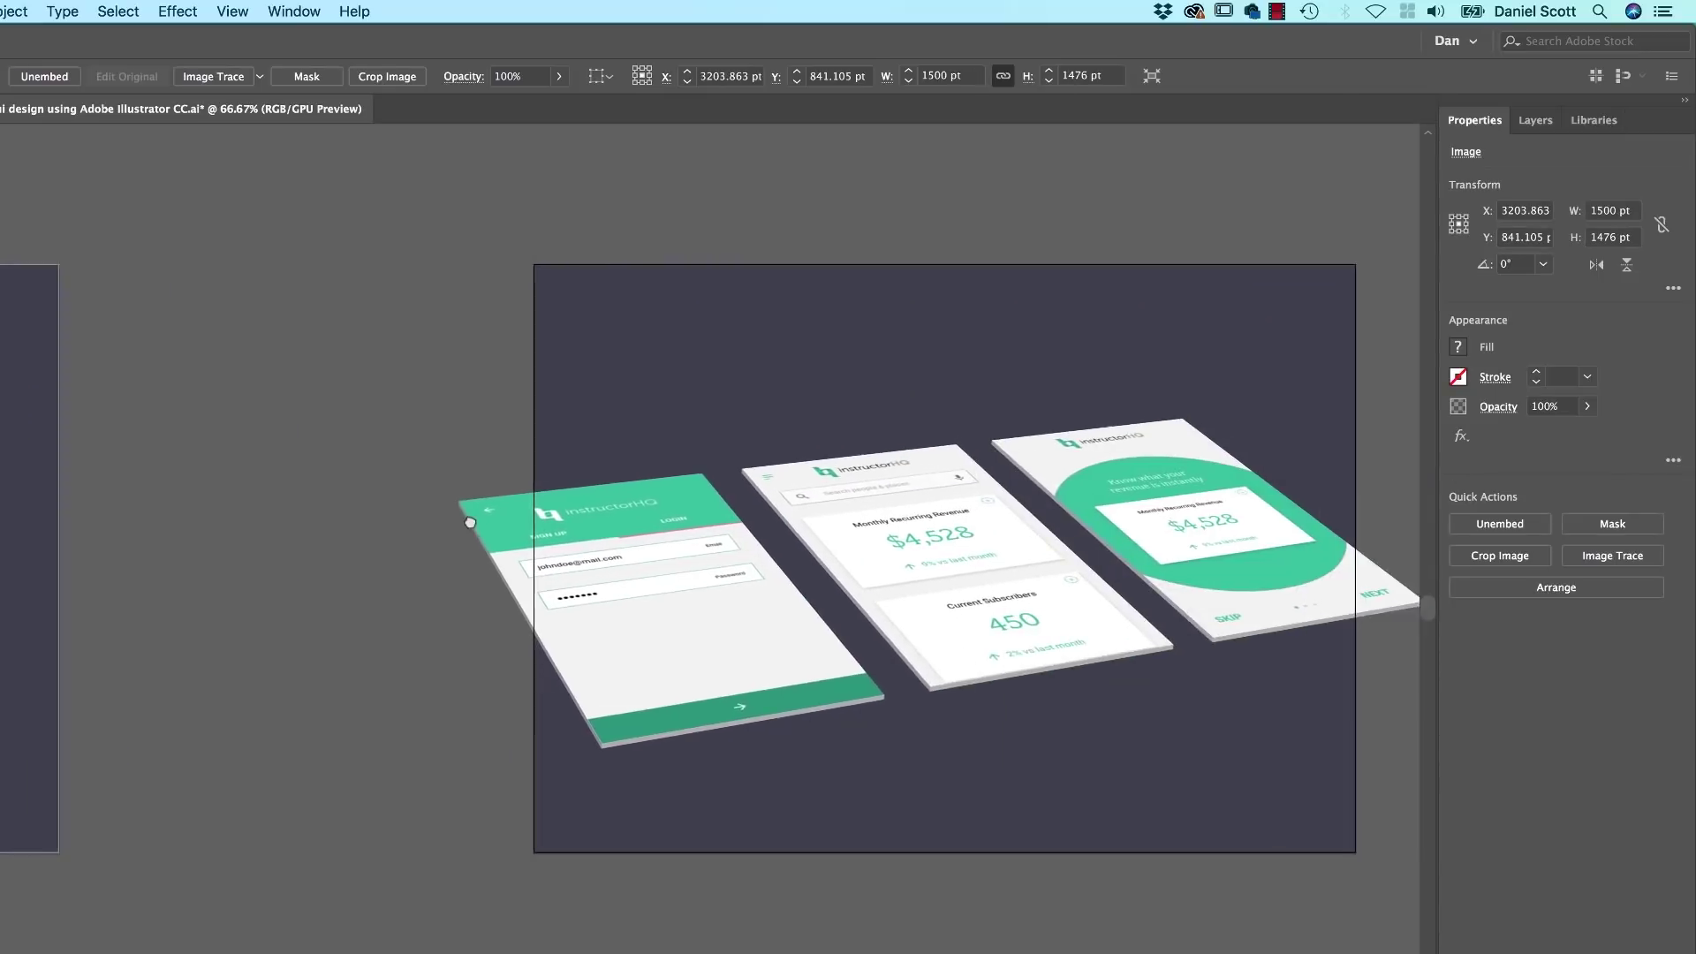
scroll(280, 503, left, 2)
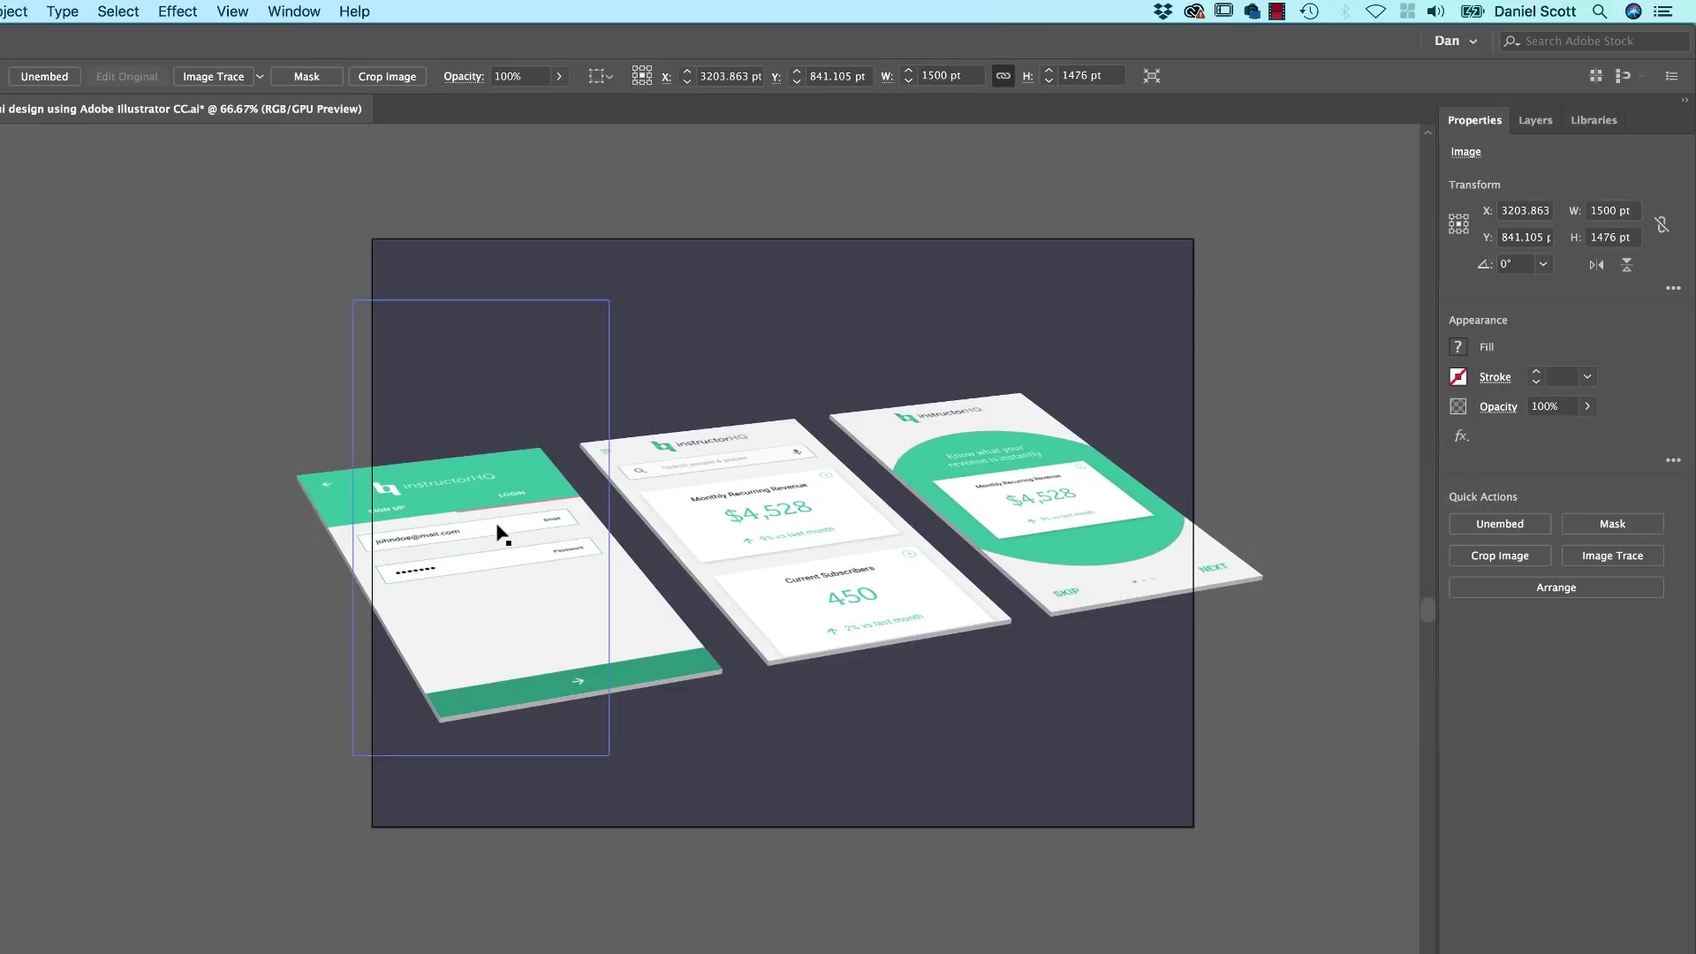
Step: Place a copy of the 3D screens group beside the artboard and adjust its position
click(681, 570)
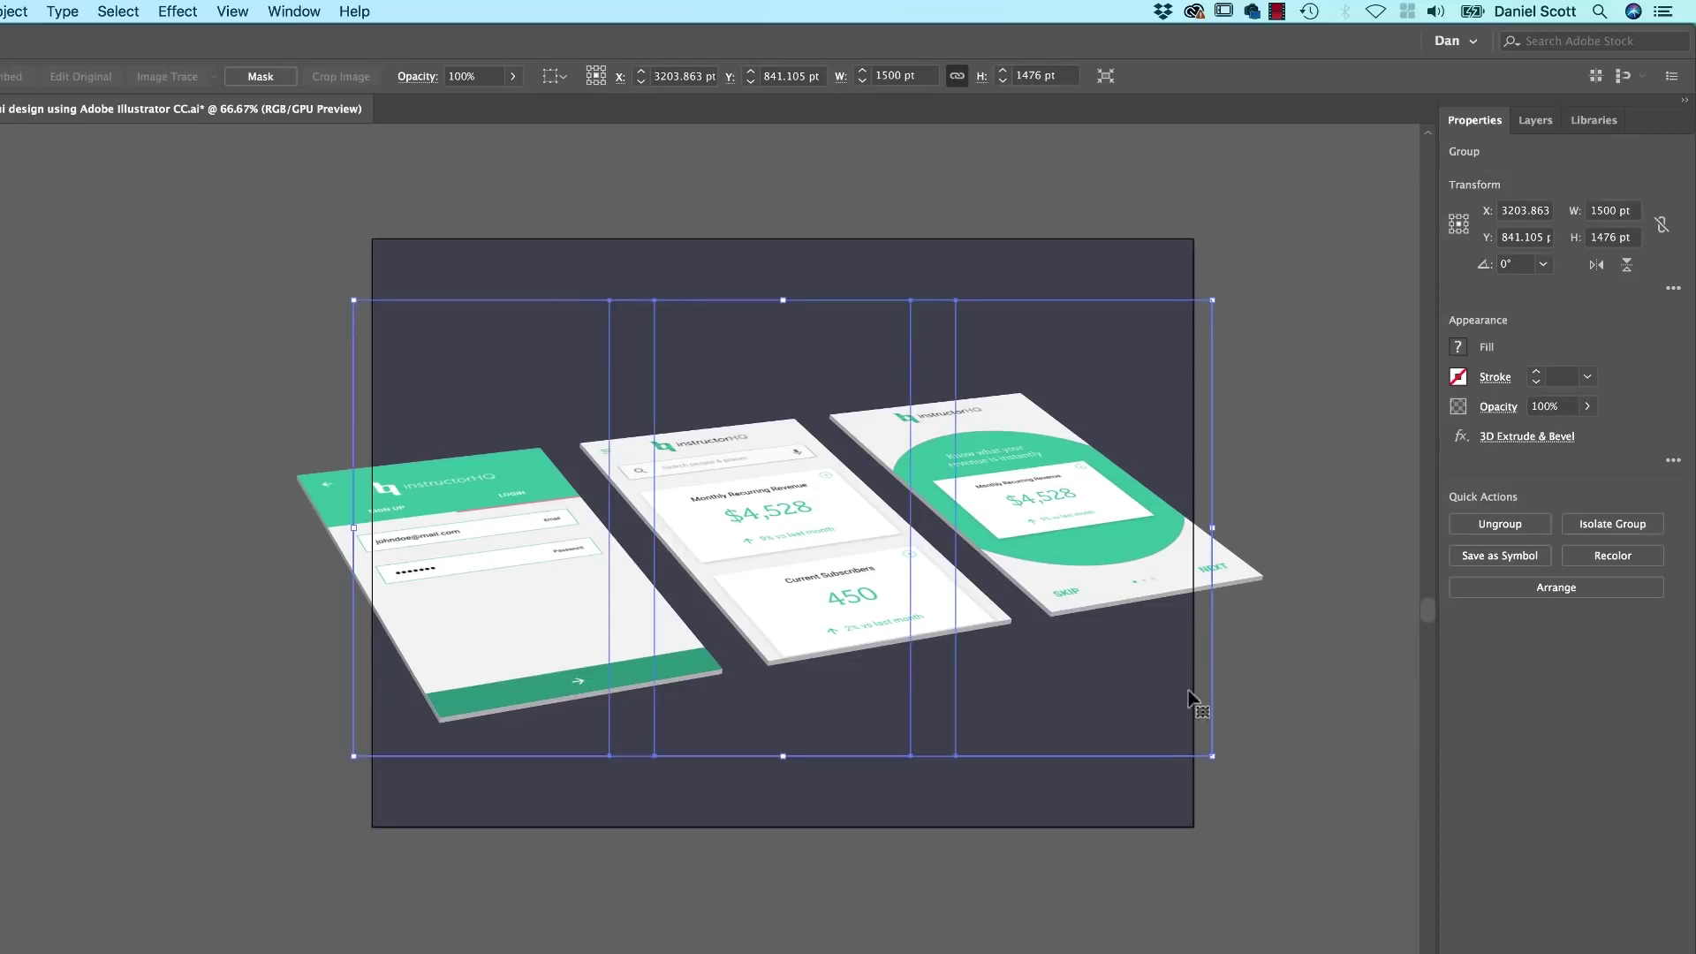
drag(1143, 600, 424, 626)
click(61, 645)
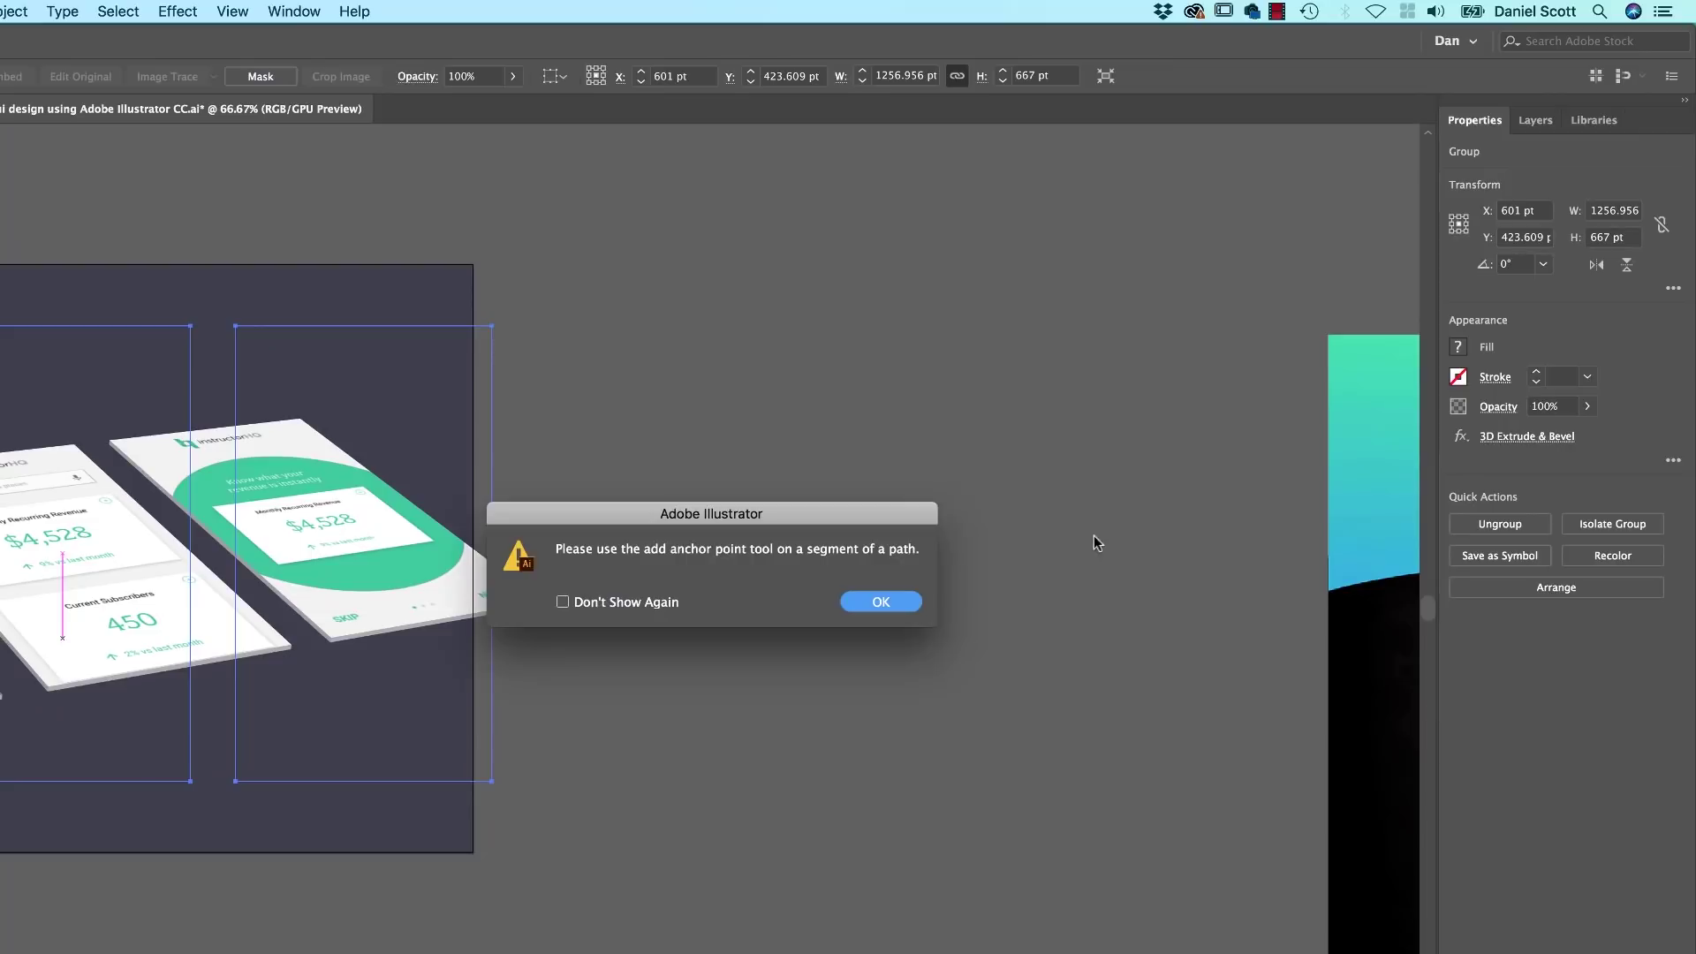
click(879, 603)
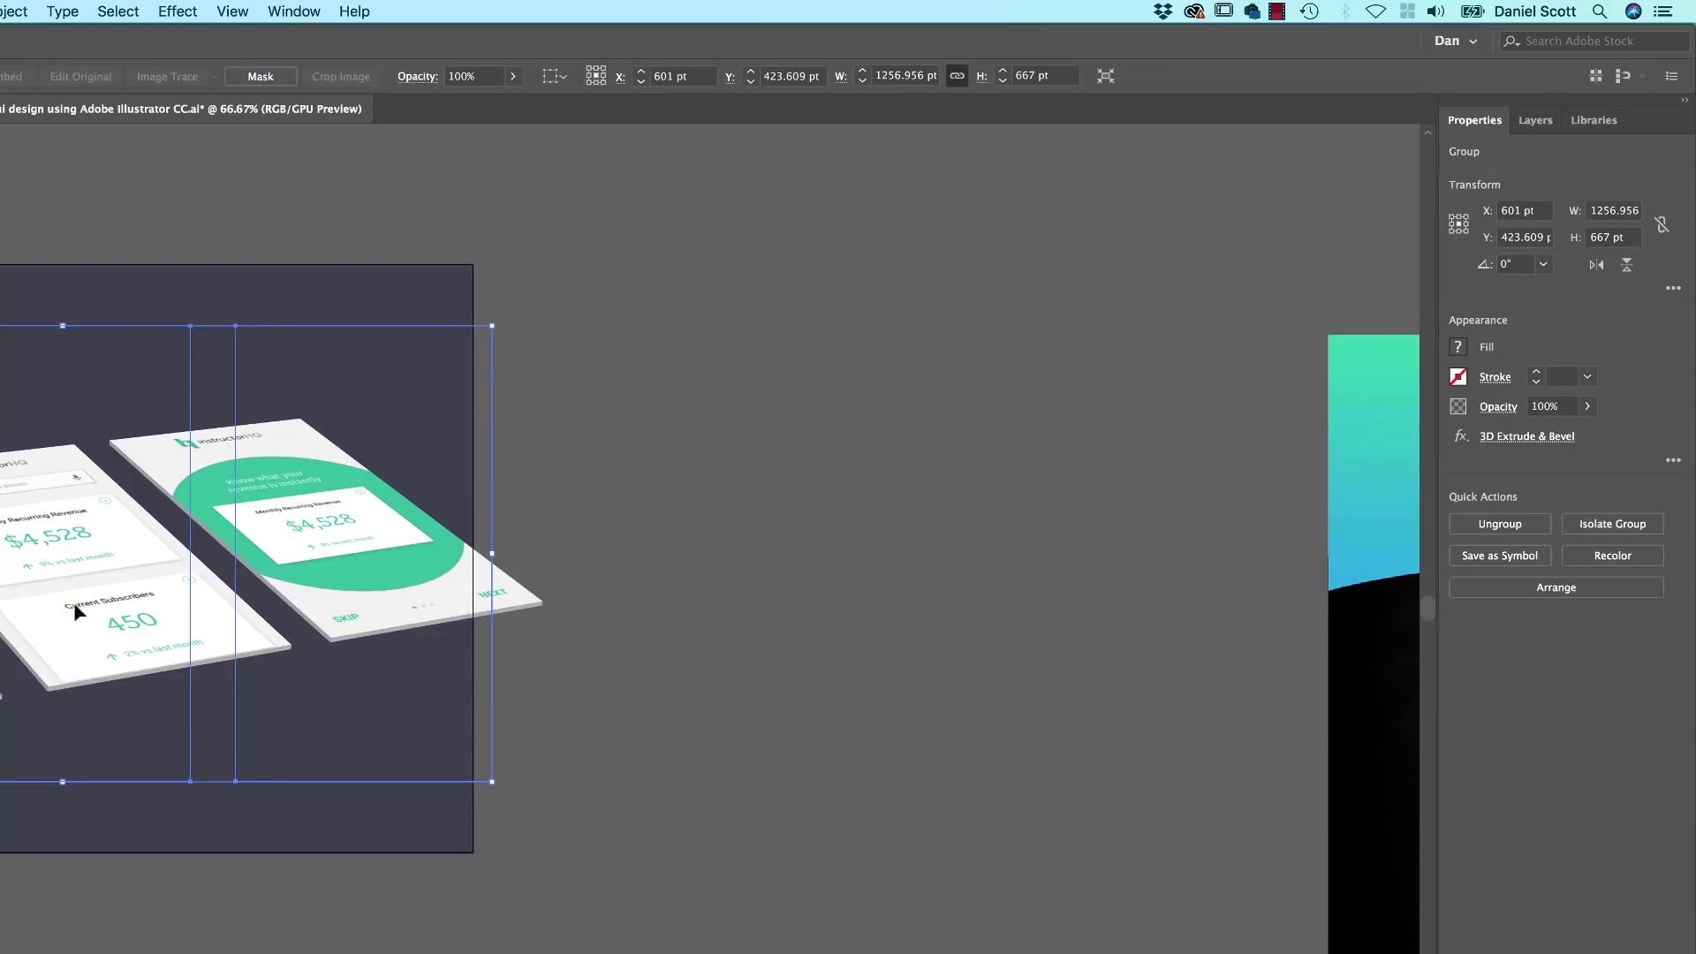
drag(76, 606, 1033, 486)
scroll(1050, 463, right, 10)
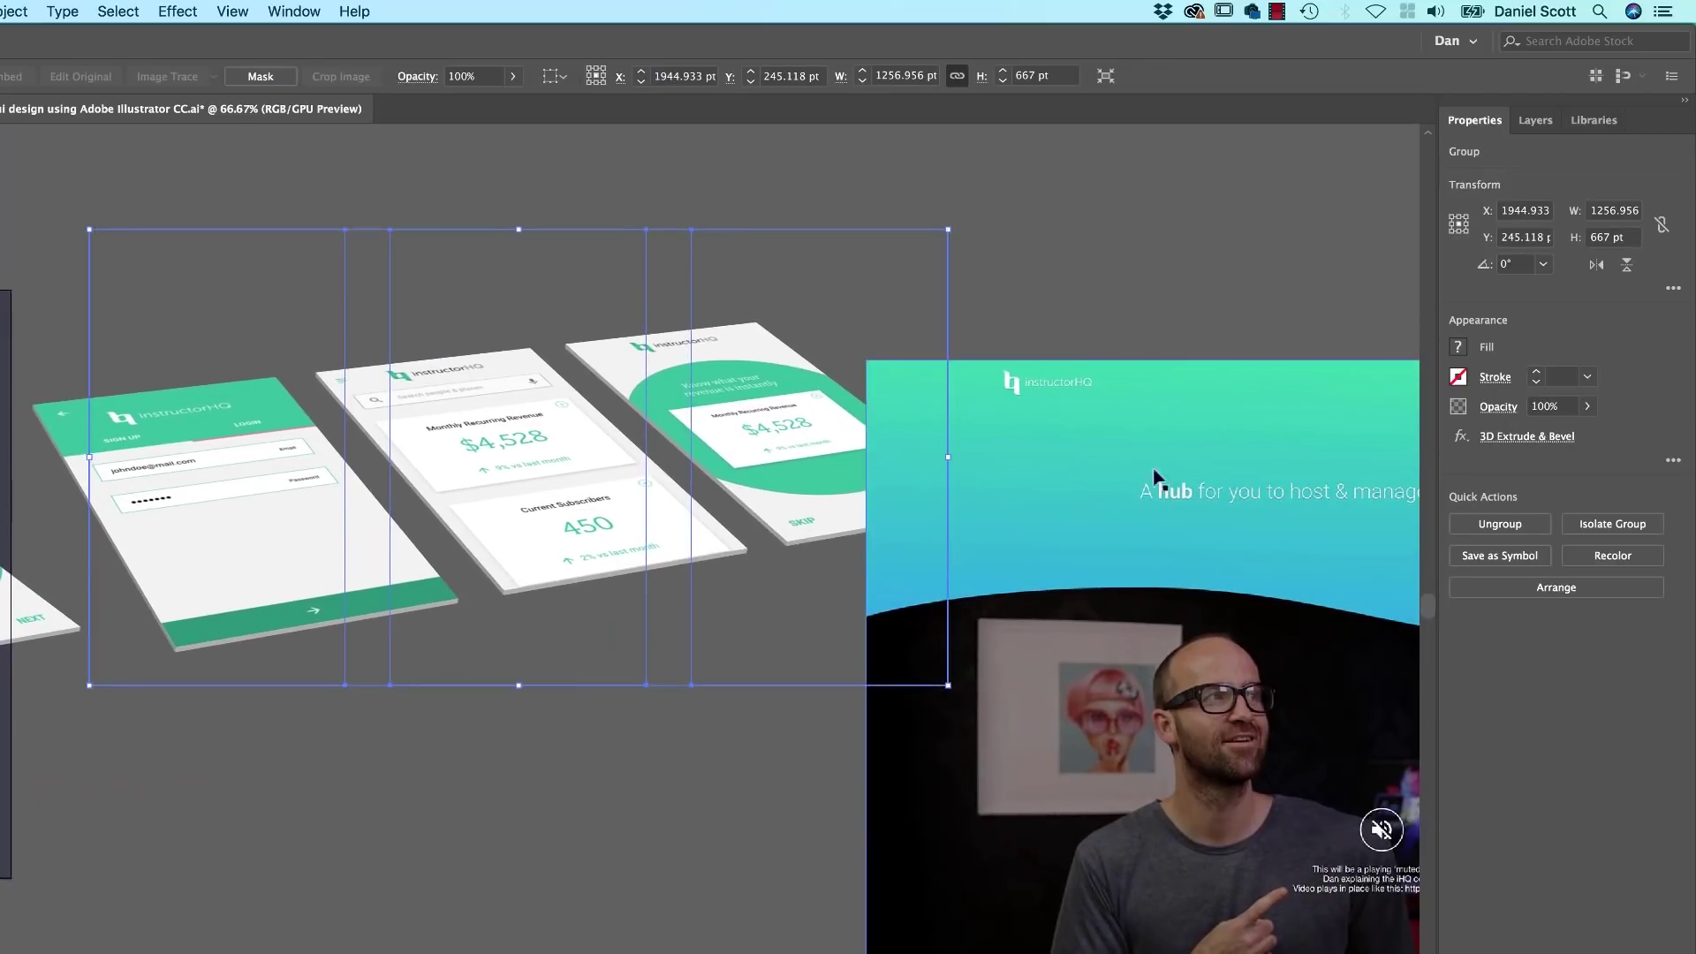
key(Delete)
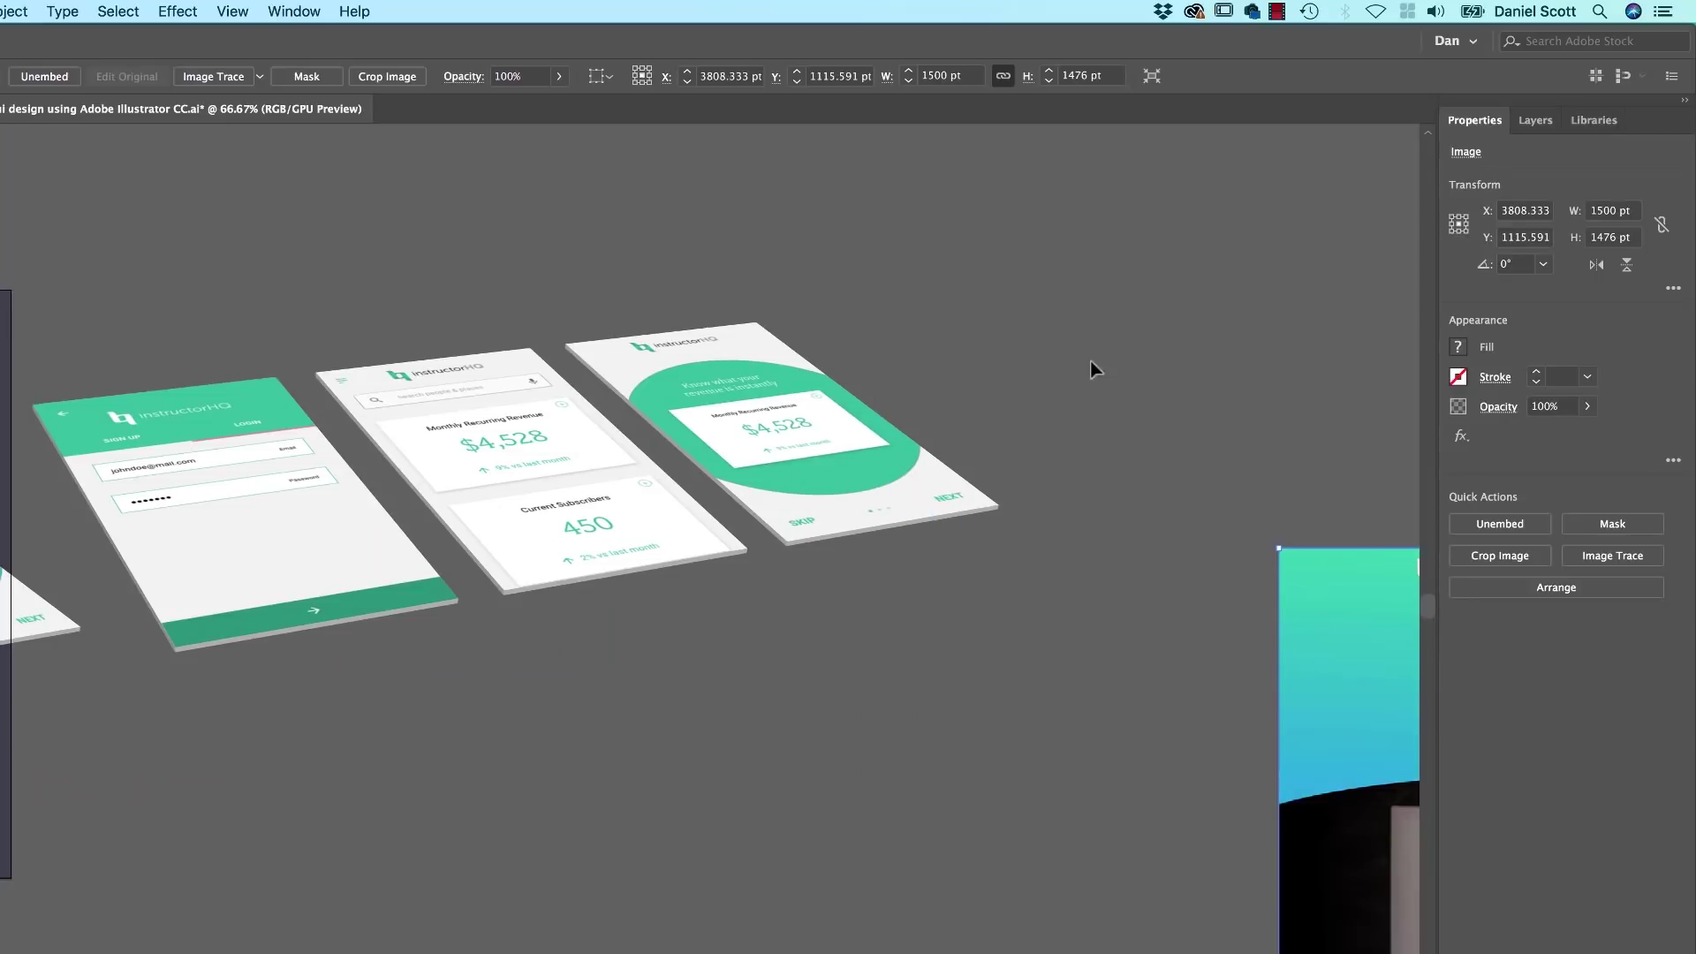
scroll(1127, 455, left, 5)
scroll(1127, 455, up, 2)
drag(517, 459, 553, 397)
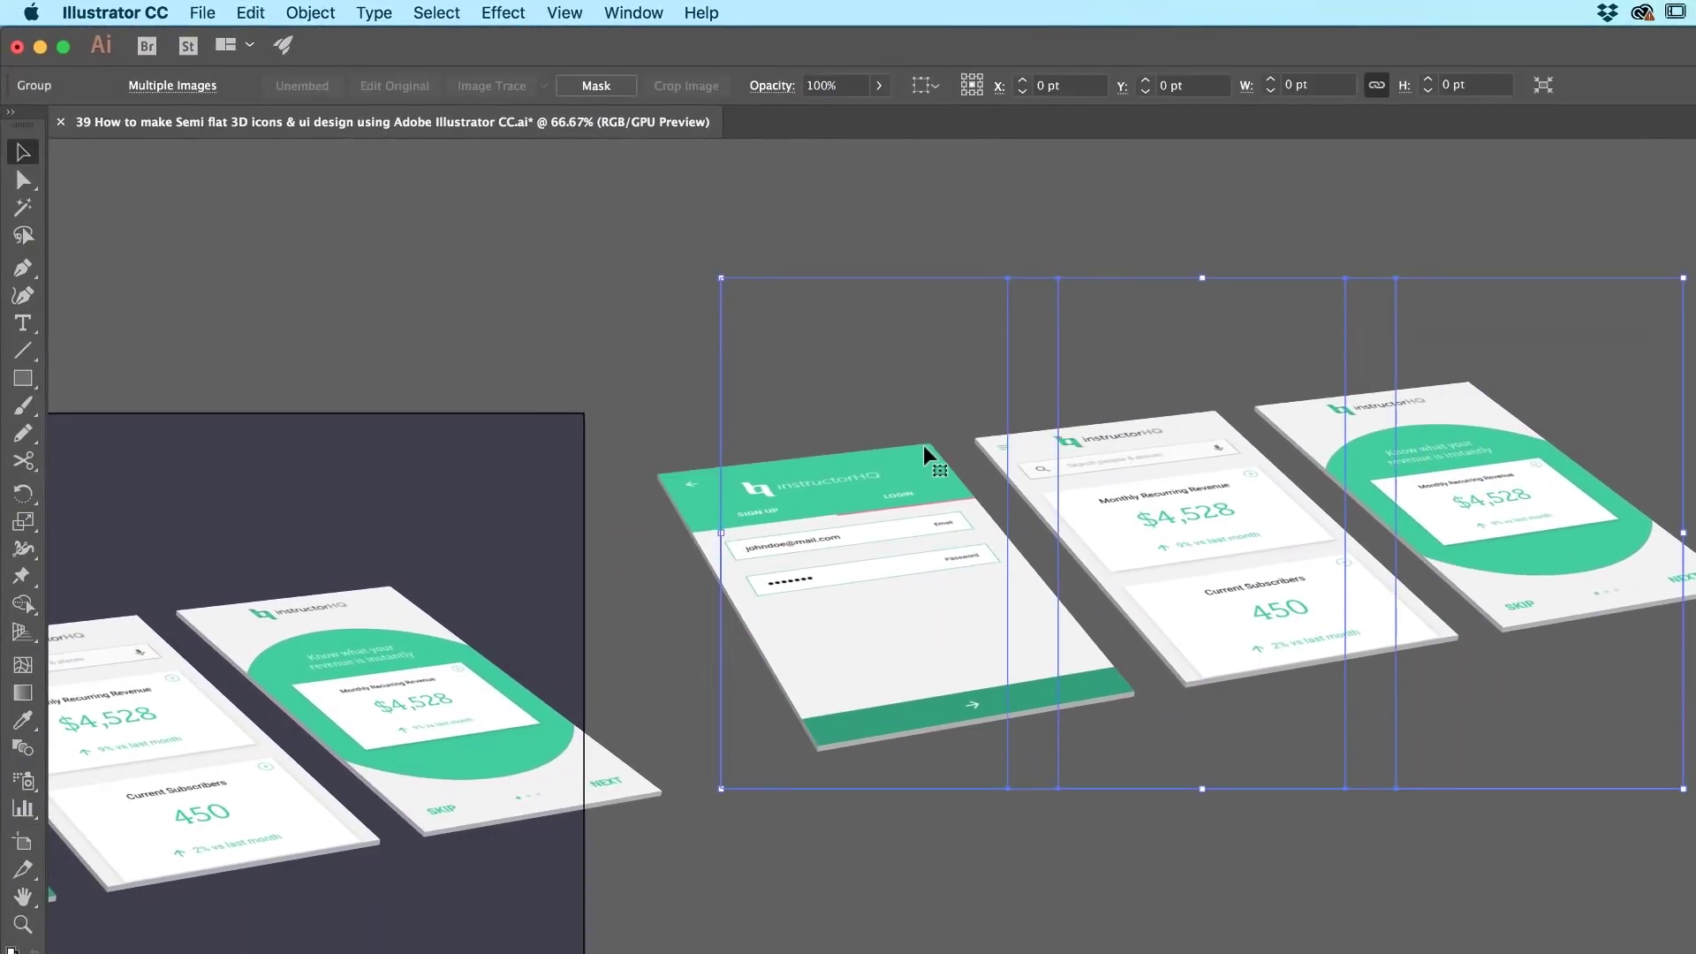
Step: Expand the copied 3D screens' appearance and ungroup all three nesting levels
click(310, 12)
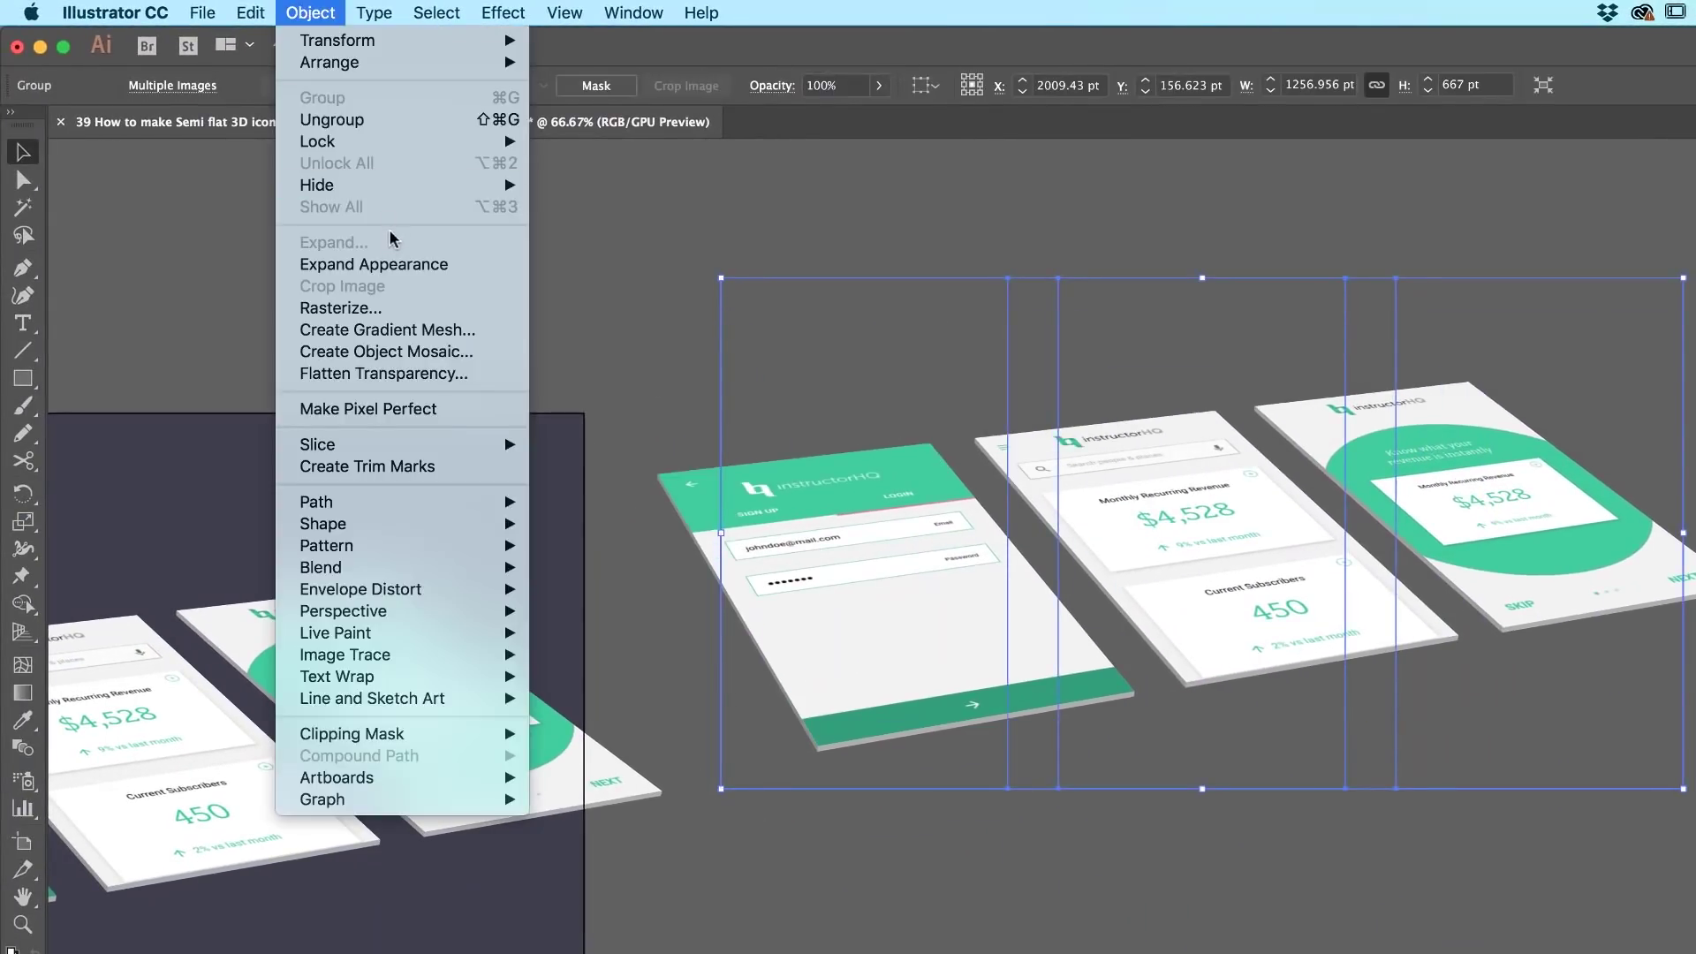
click(382, 267)
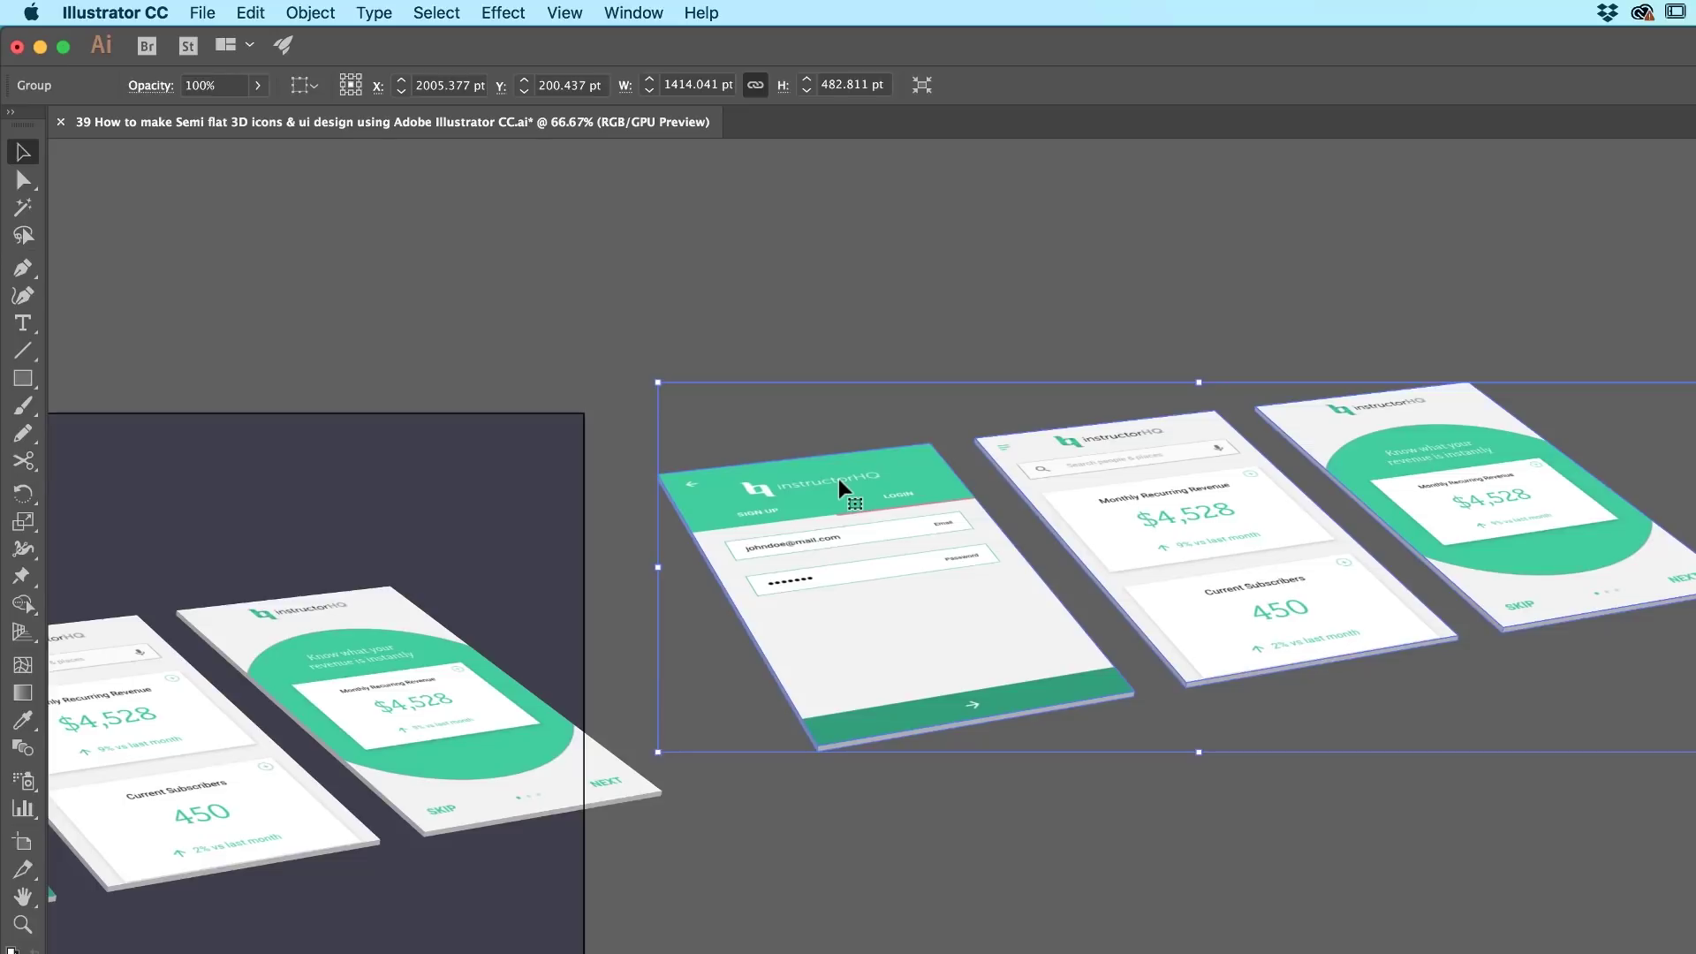
right_click(889, 502)
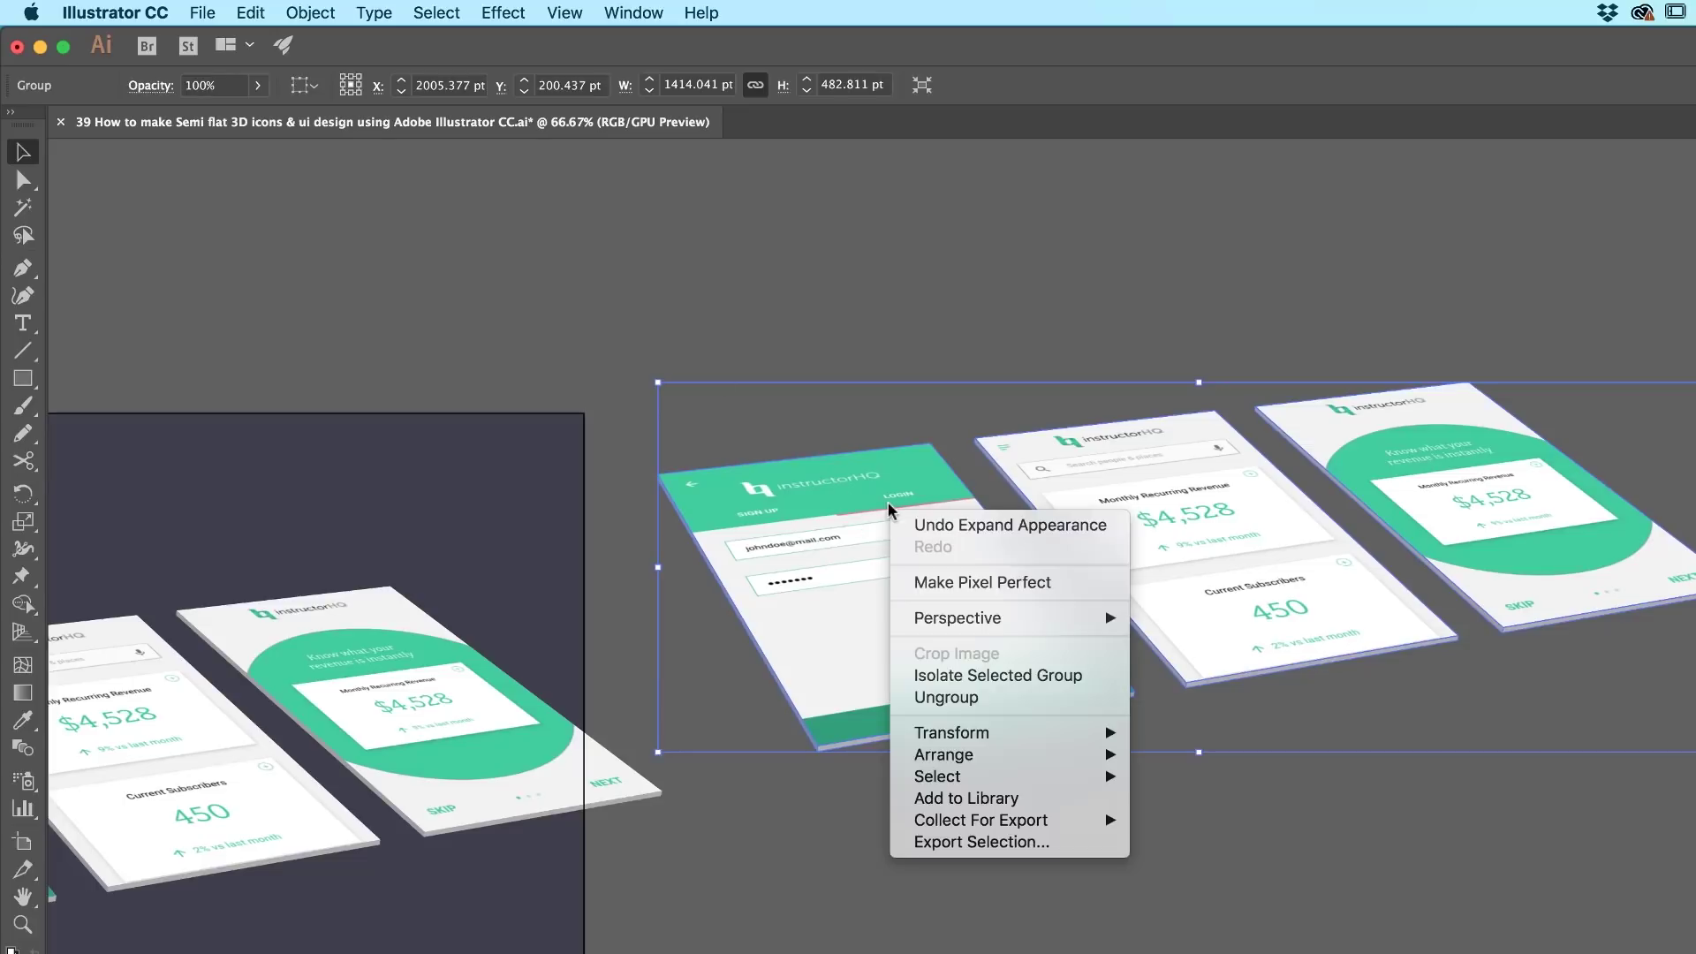
click(1003, 699)
right_click(951, 557)
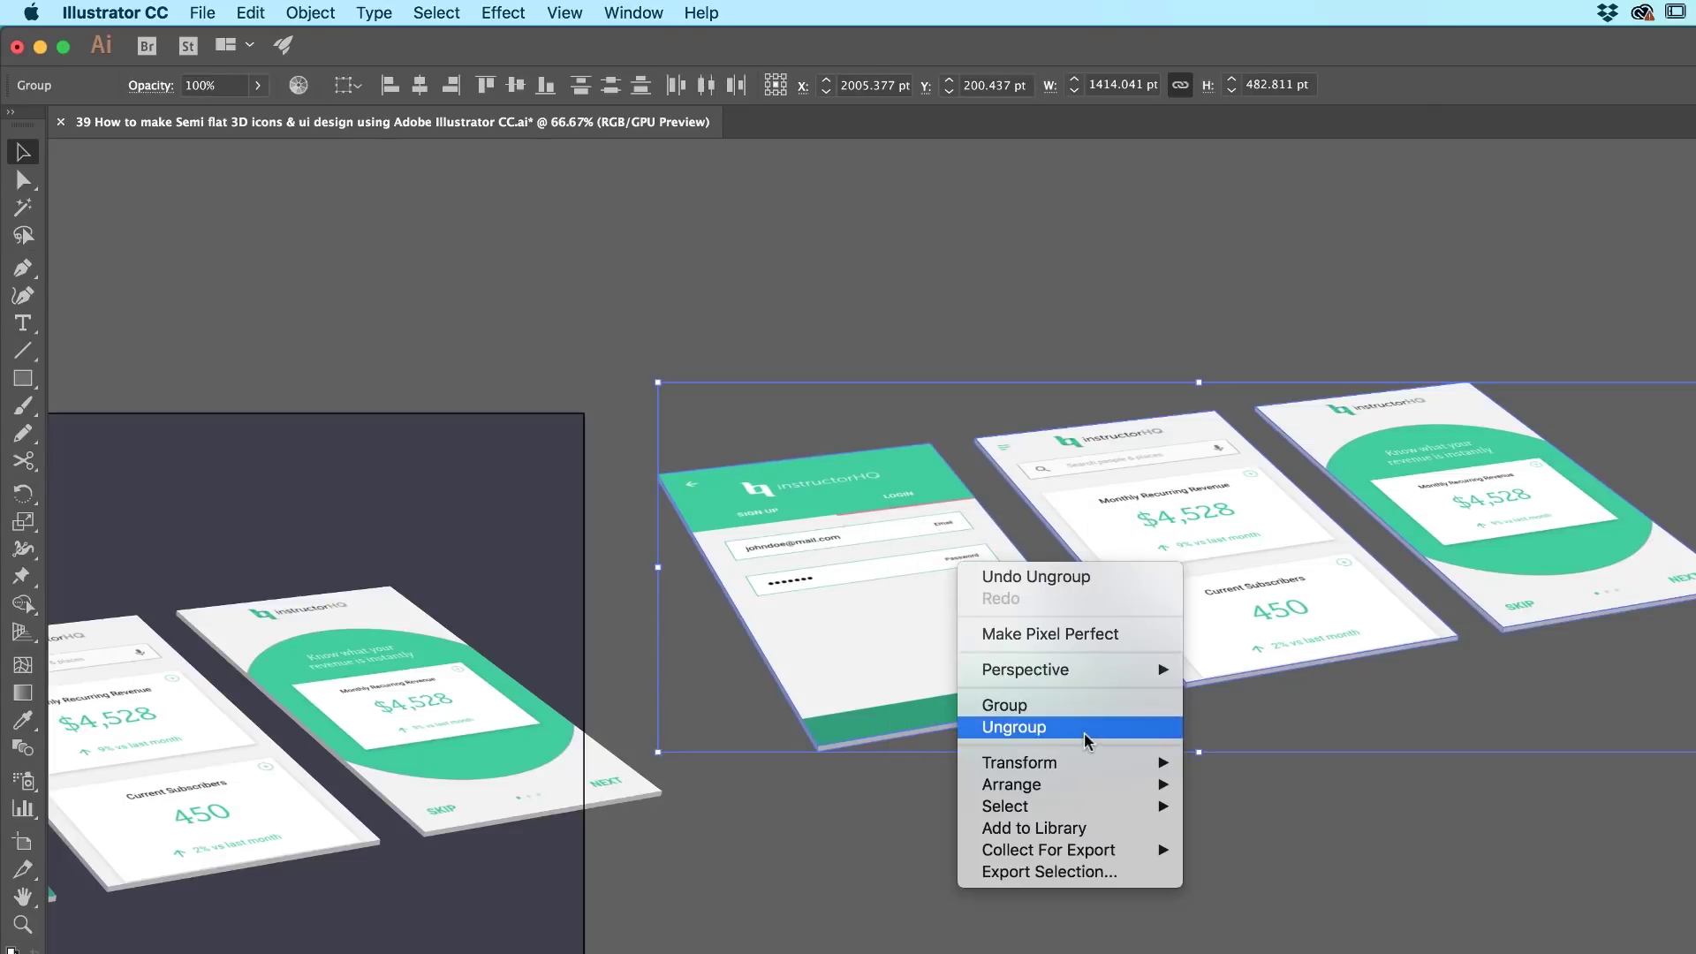
click(1084, 733)
right_click(980, 569)
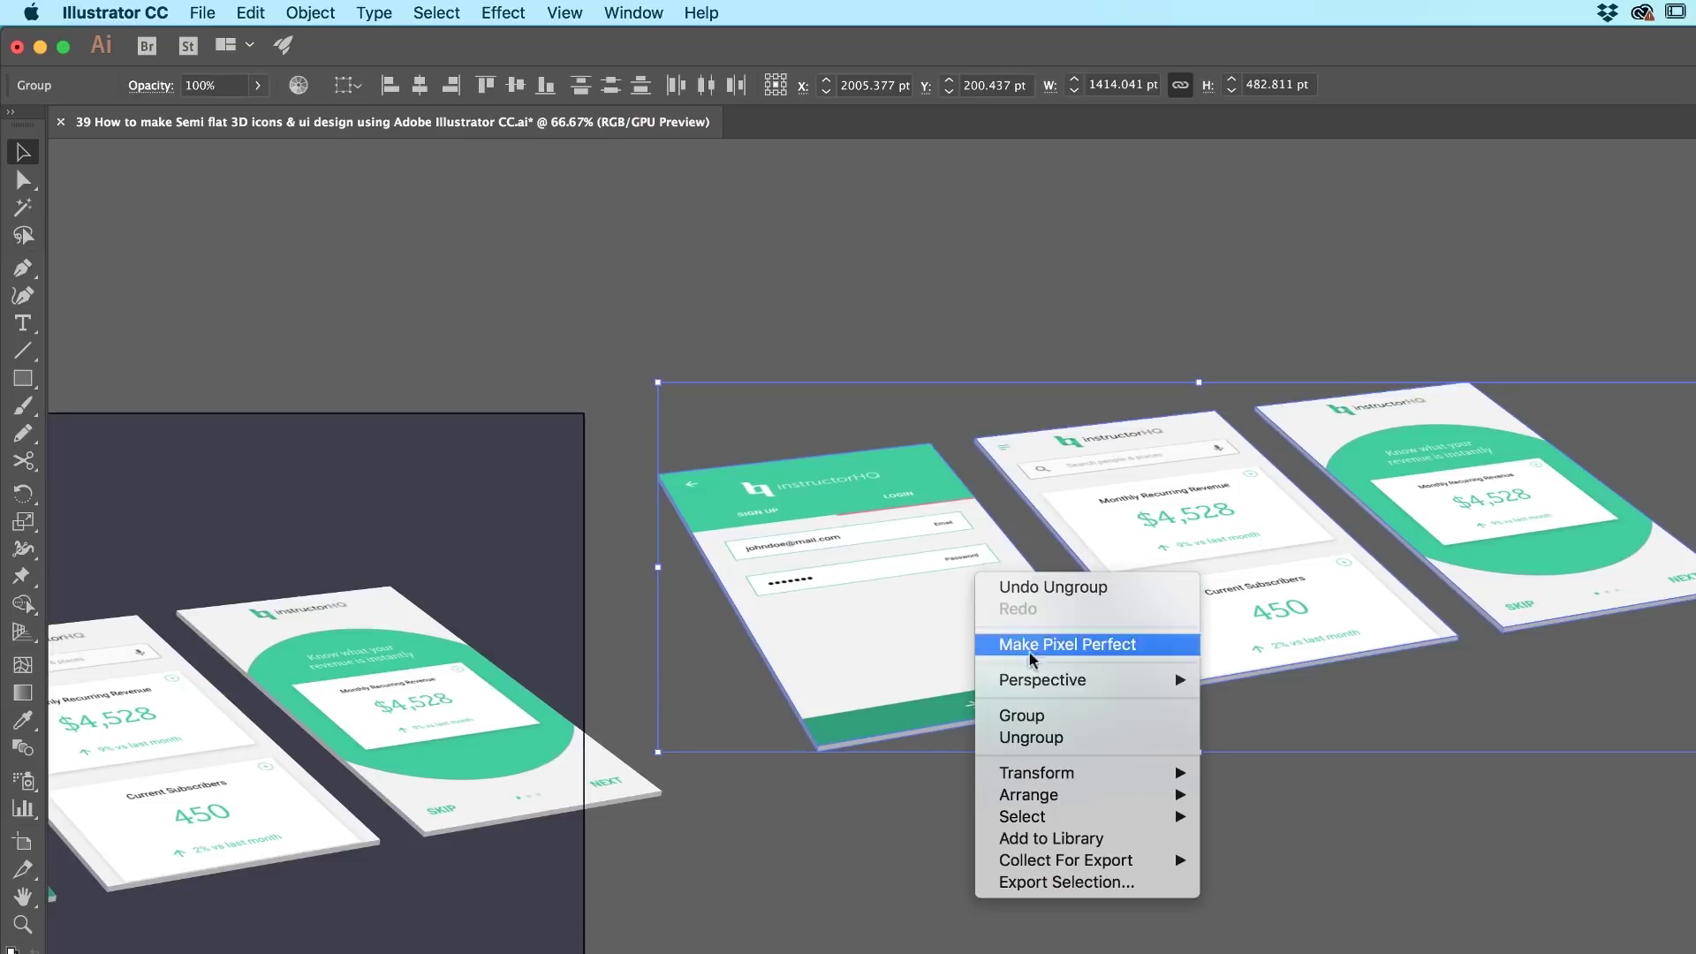
click(1052, 737)
Step: Check individual pieces like the green bottom bar, then select all three copied screens
click(977, 718)
click(977, 718)
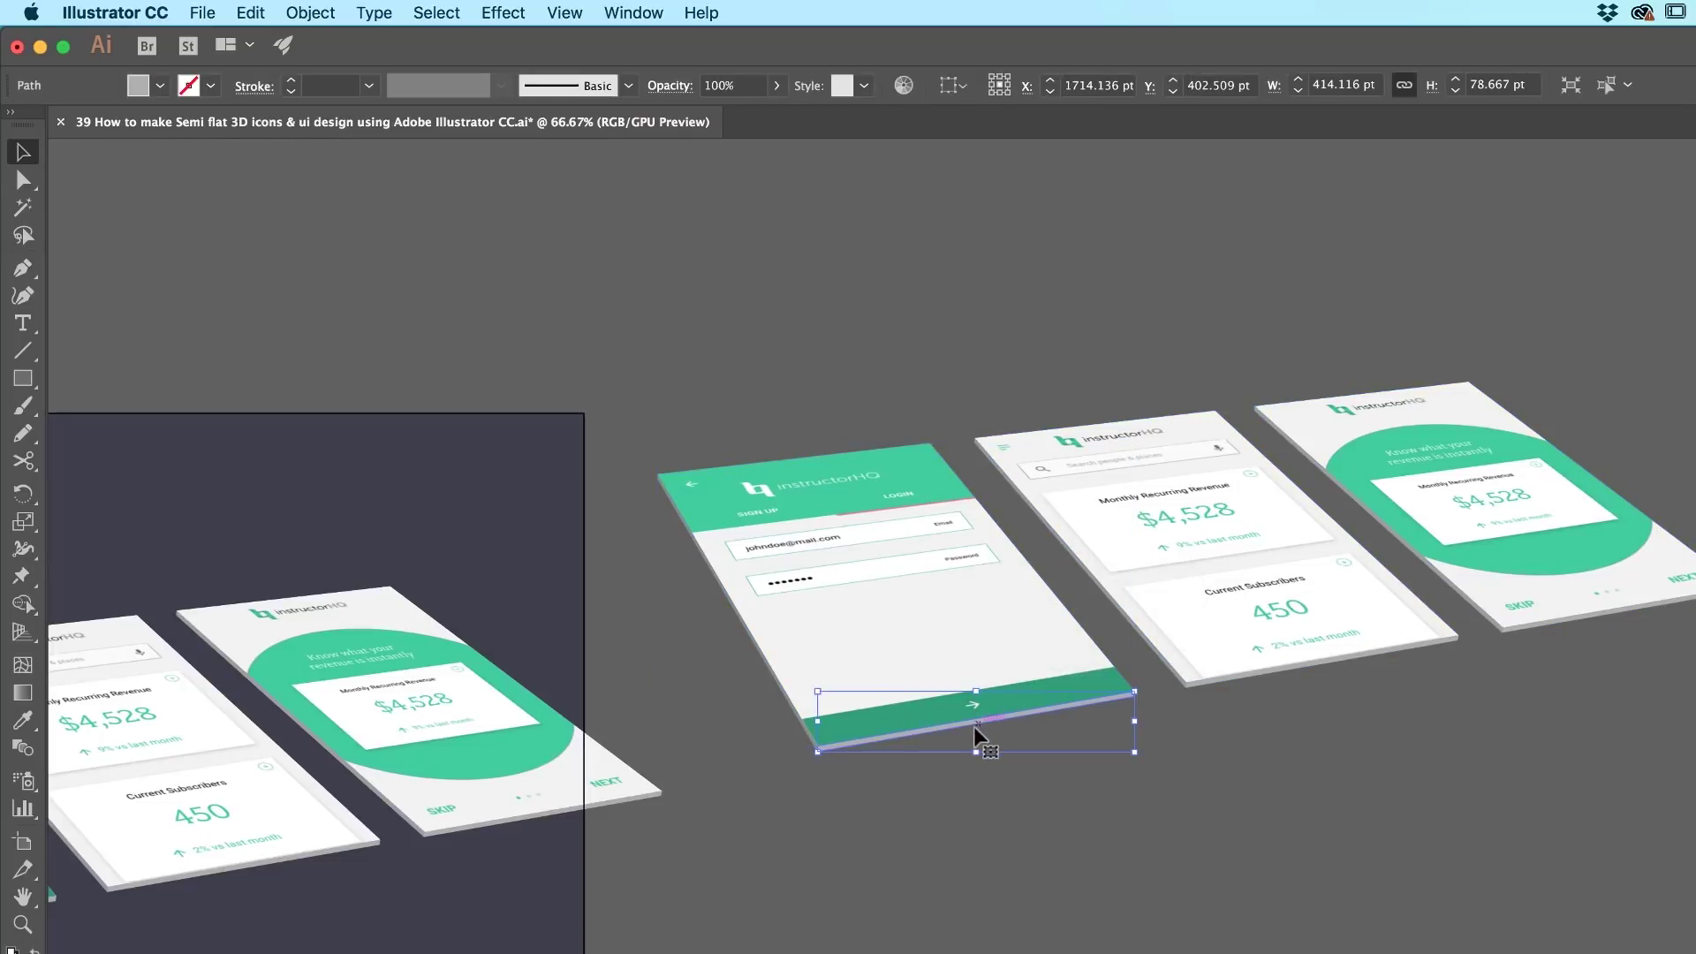
click(786, 707)
click(766, 335)
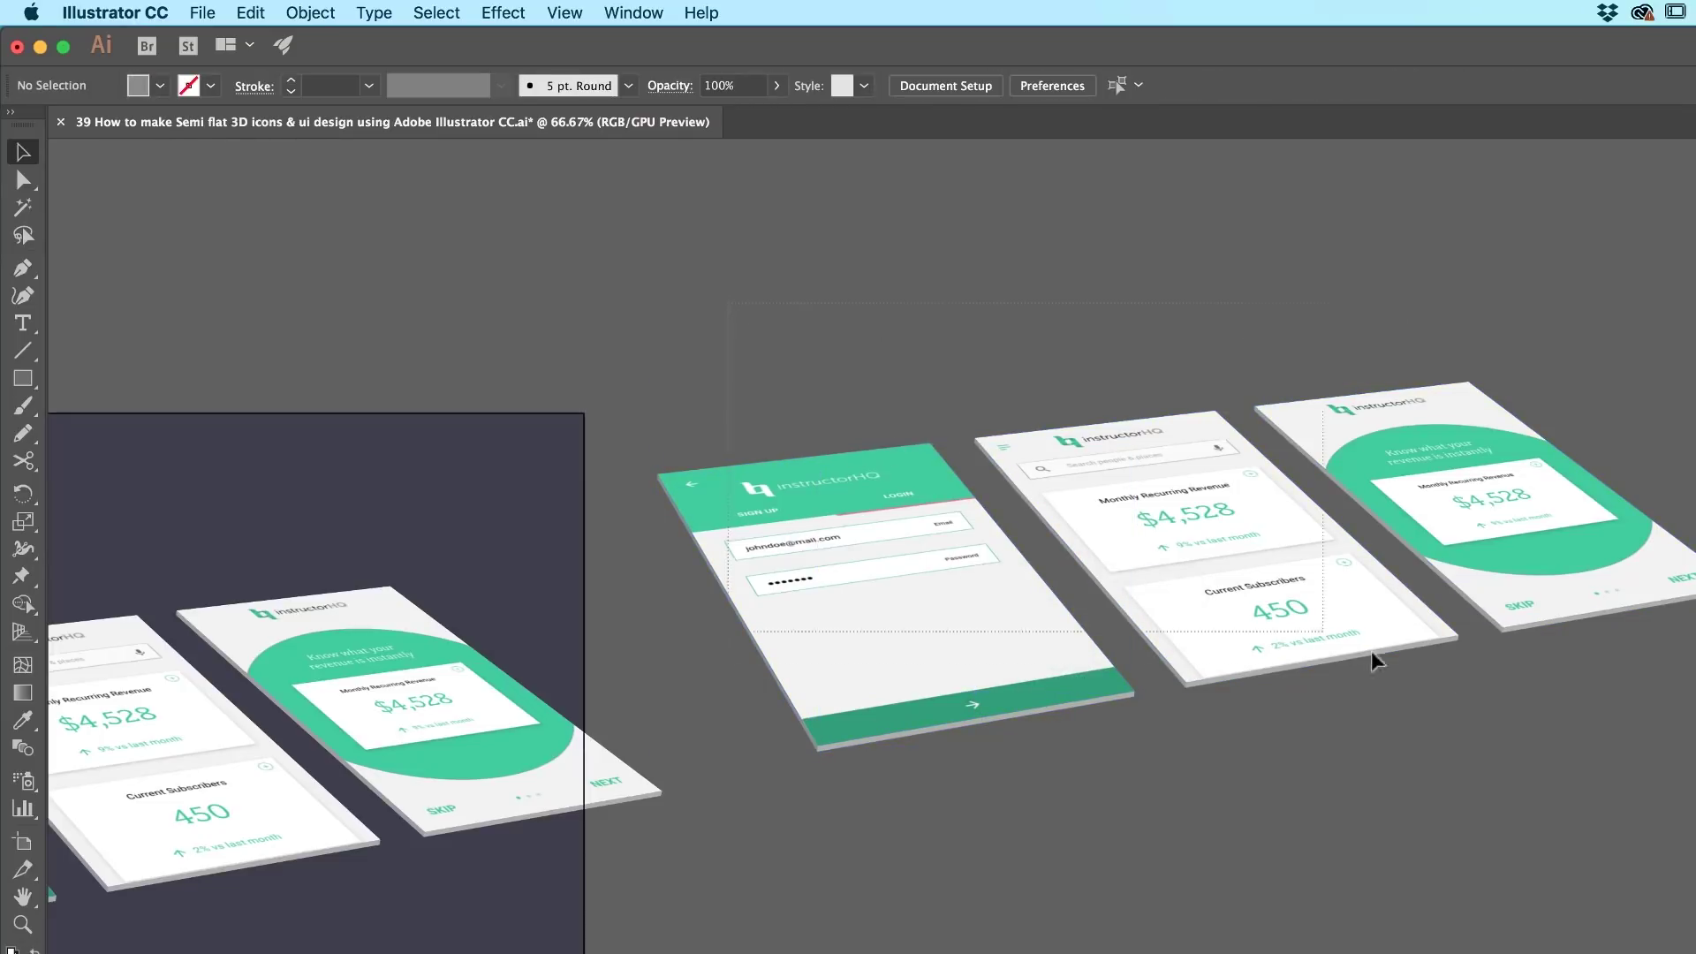
drag(1578, 691, 1579, 693)
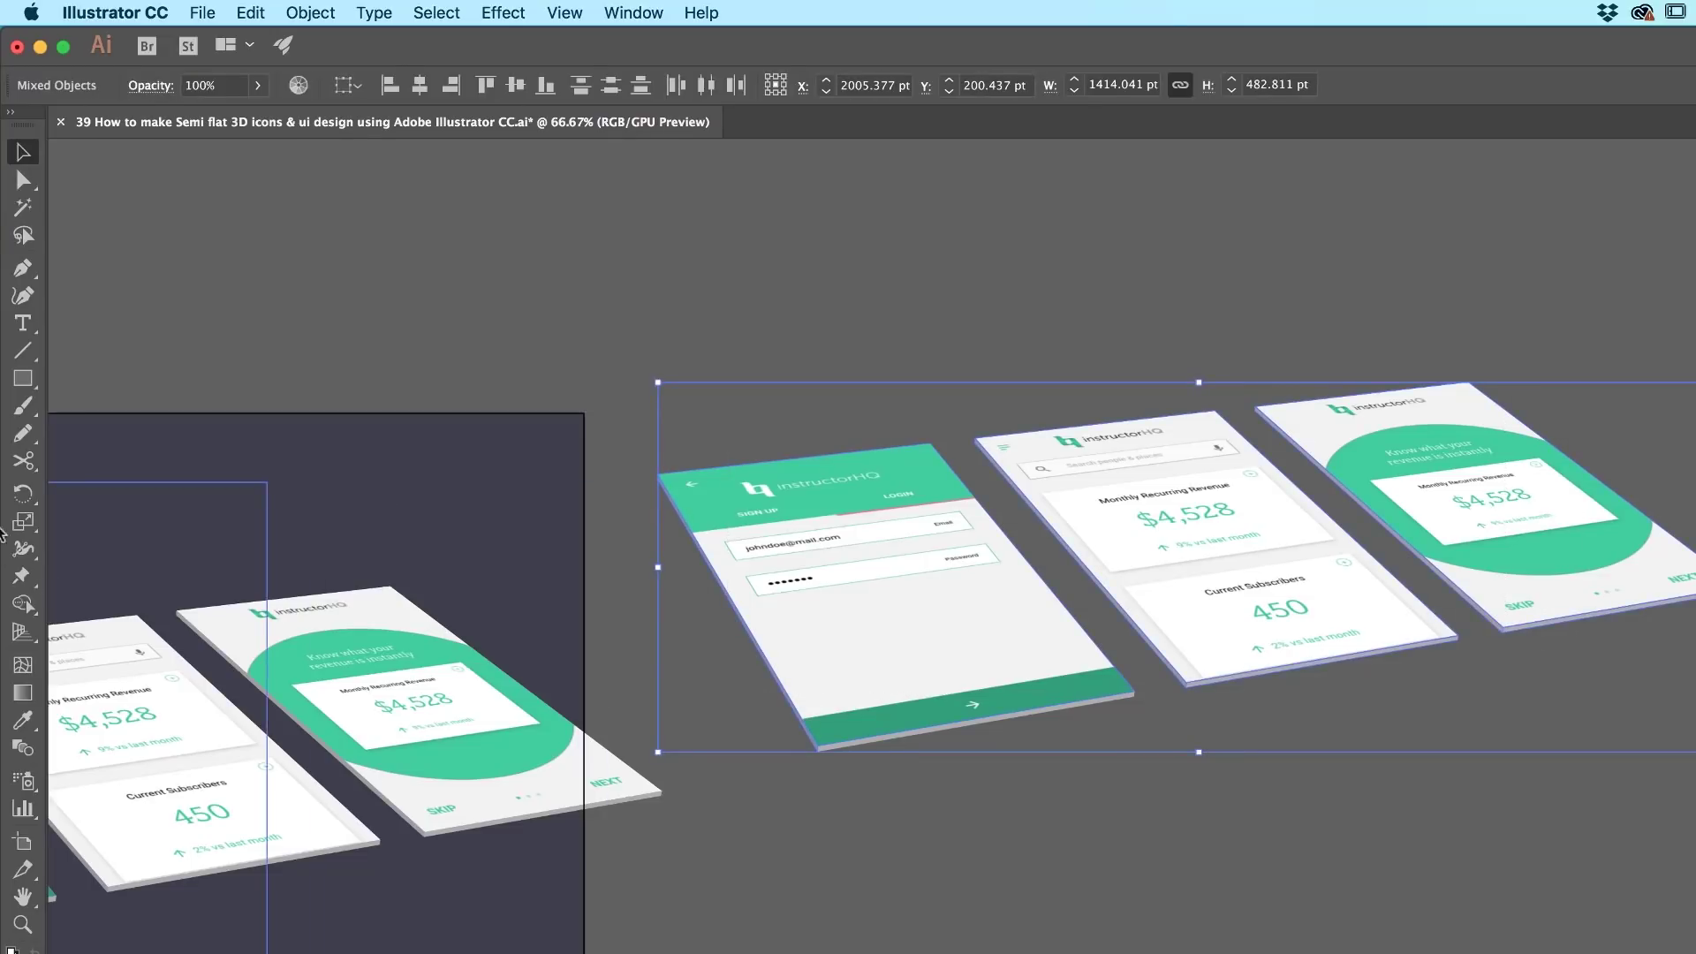
Step: Merge each copied screen's pieces into single grey slabs with Shape Builder
click(22, 606)
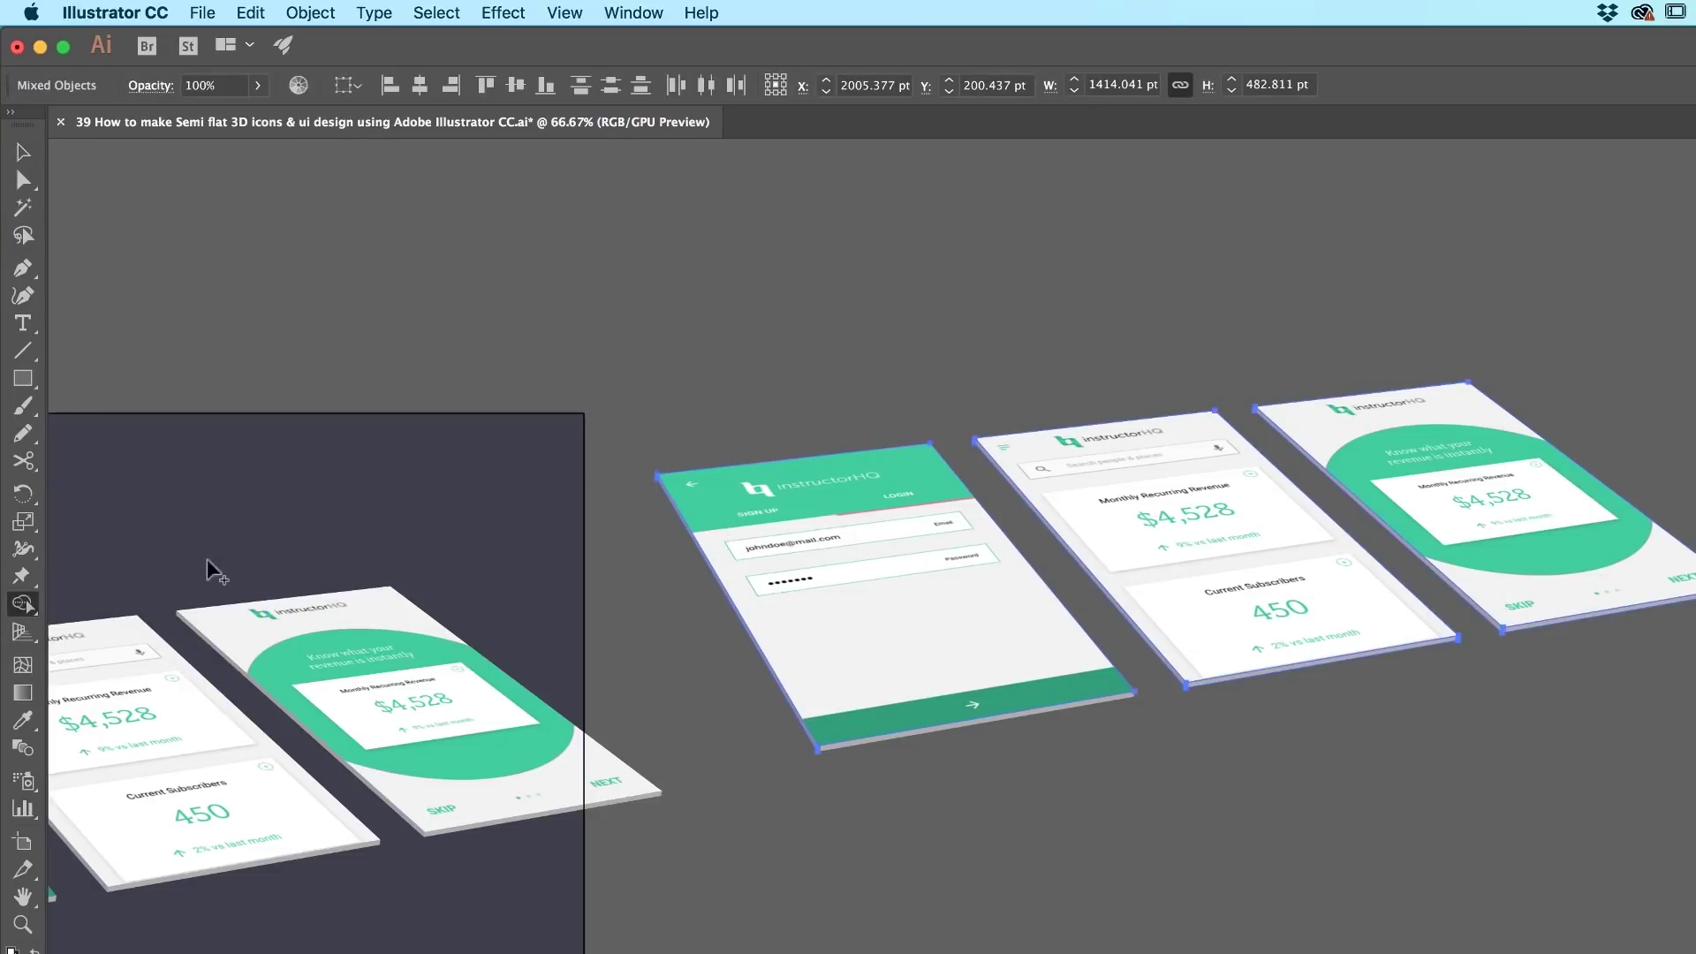
drag(647, 416, 1695, 682)
drag(1695, 747, 1695, 756)
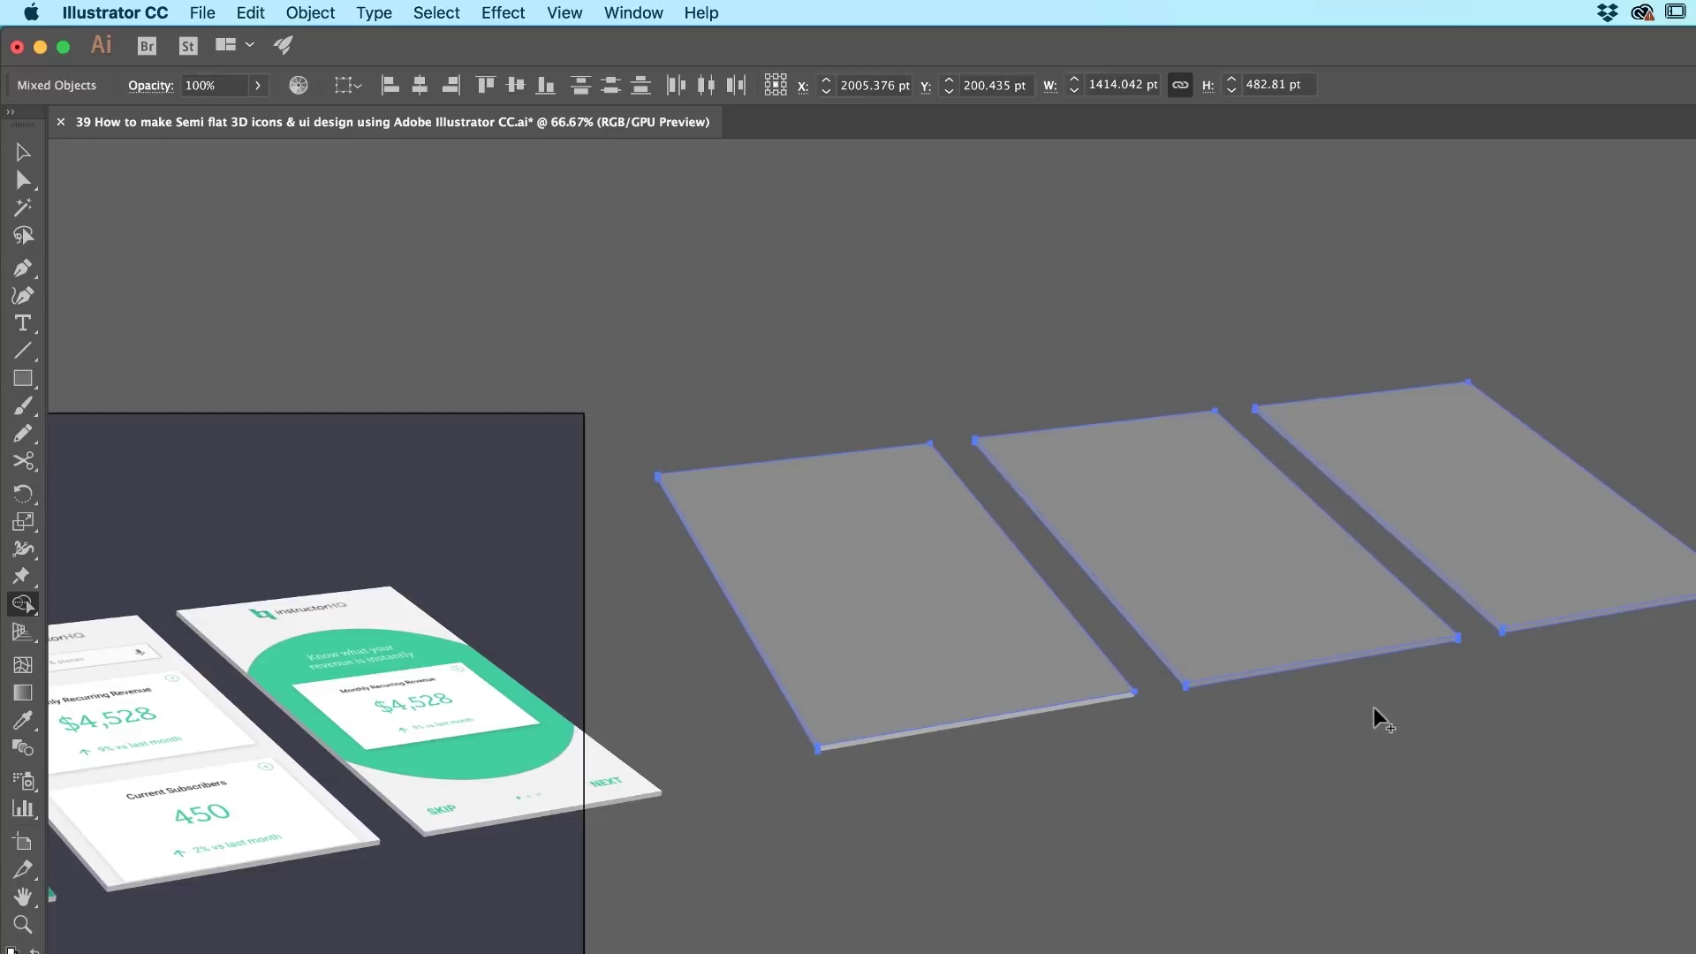
key(v)
click(1005, 765)
Step: Merge the thin bottom sliver into the left grey plane, then select all three planes
click(994, 720)
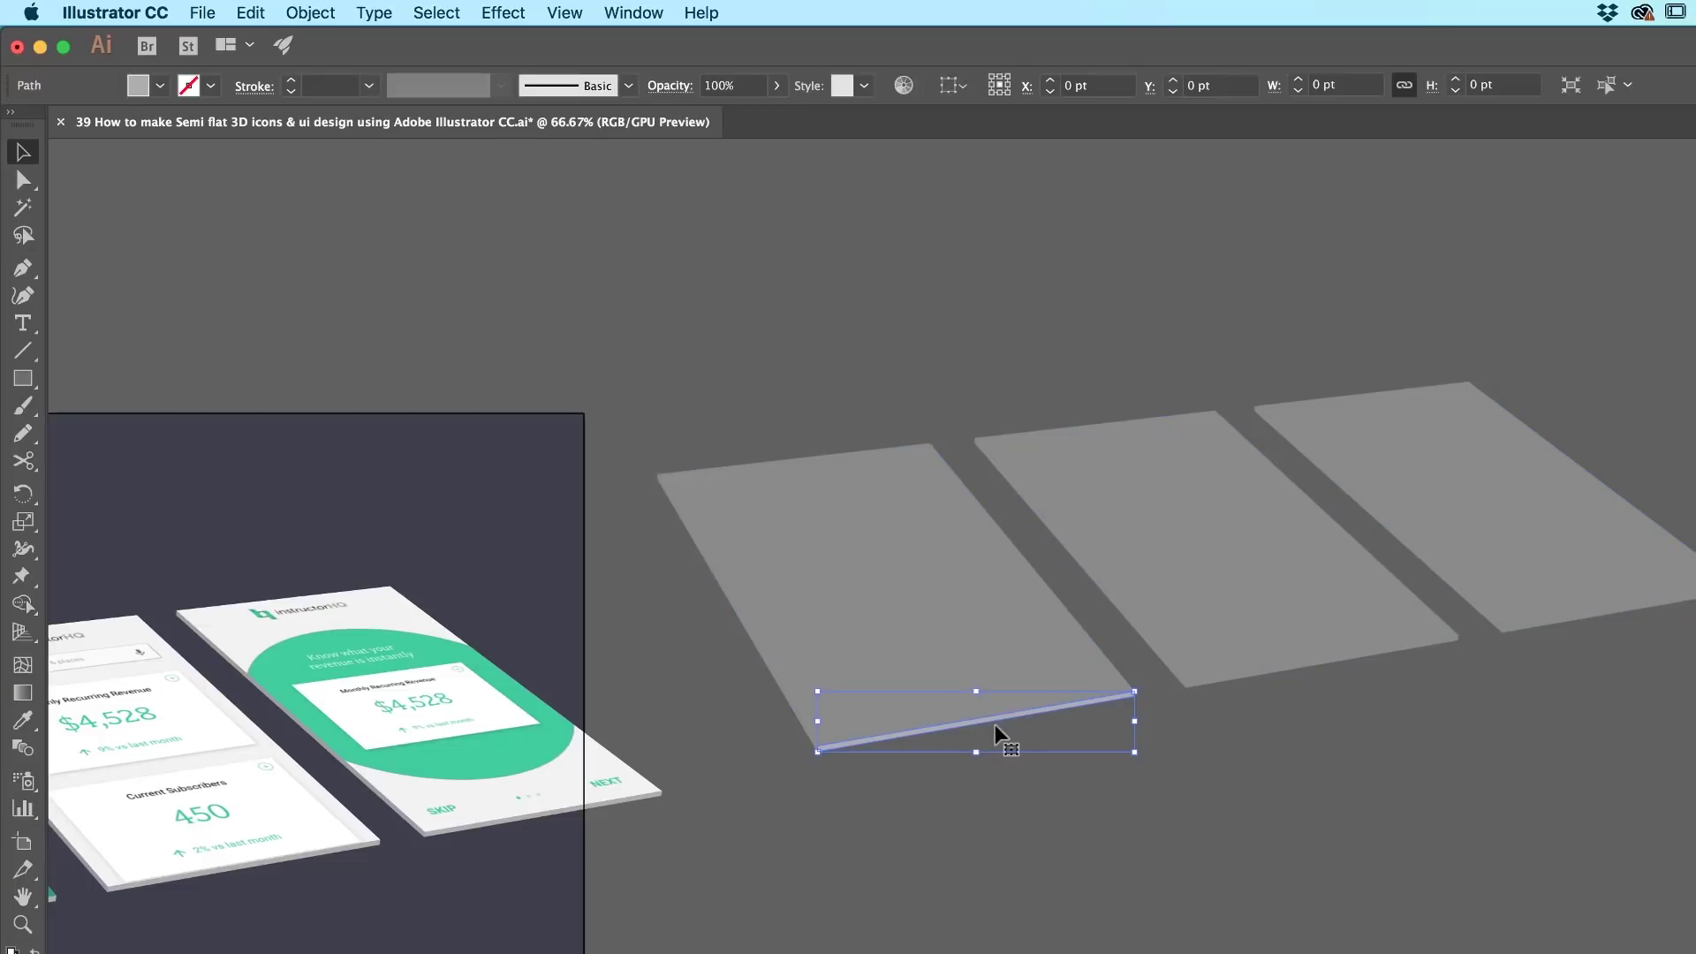
shift+click(968, 612)
key(shift+m)
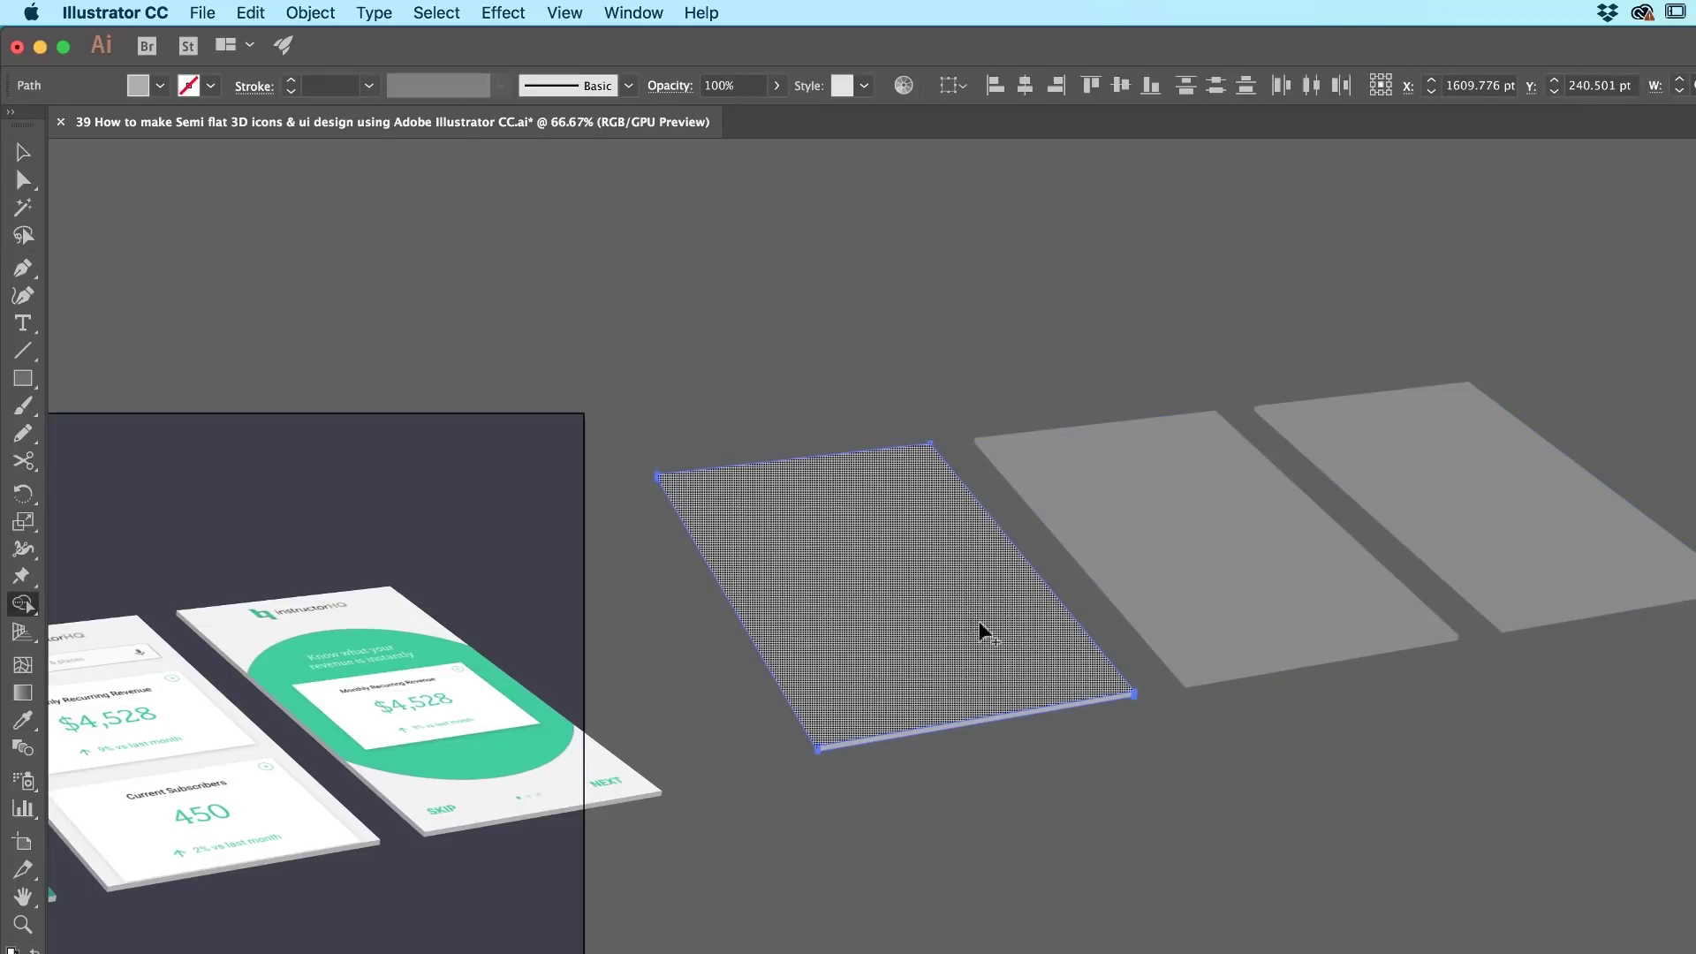
drag(934, 633, 1053, 789)
key(v)
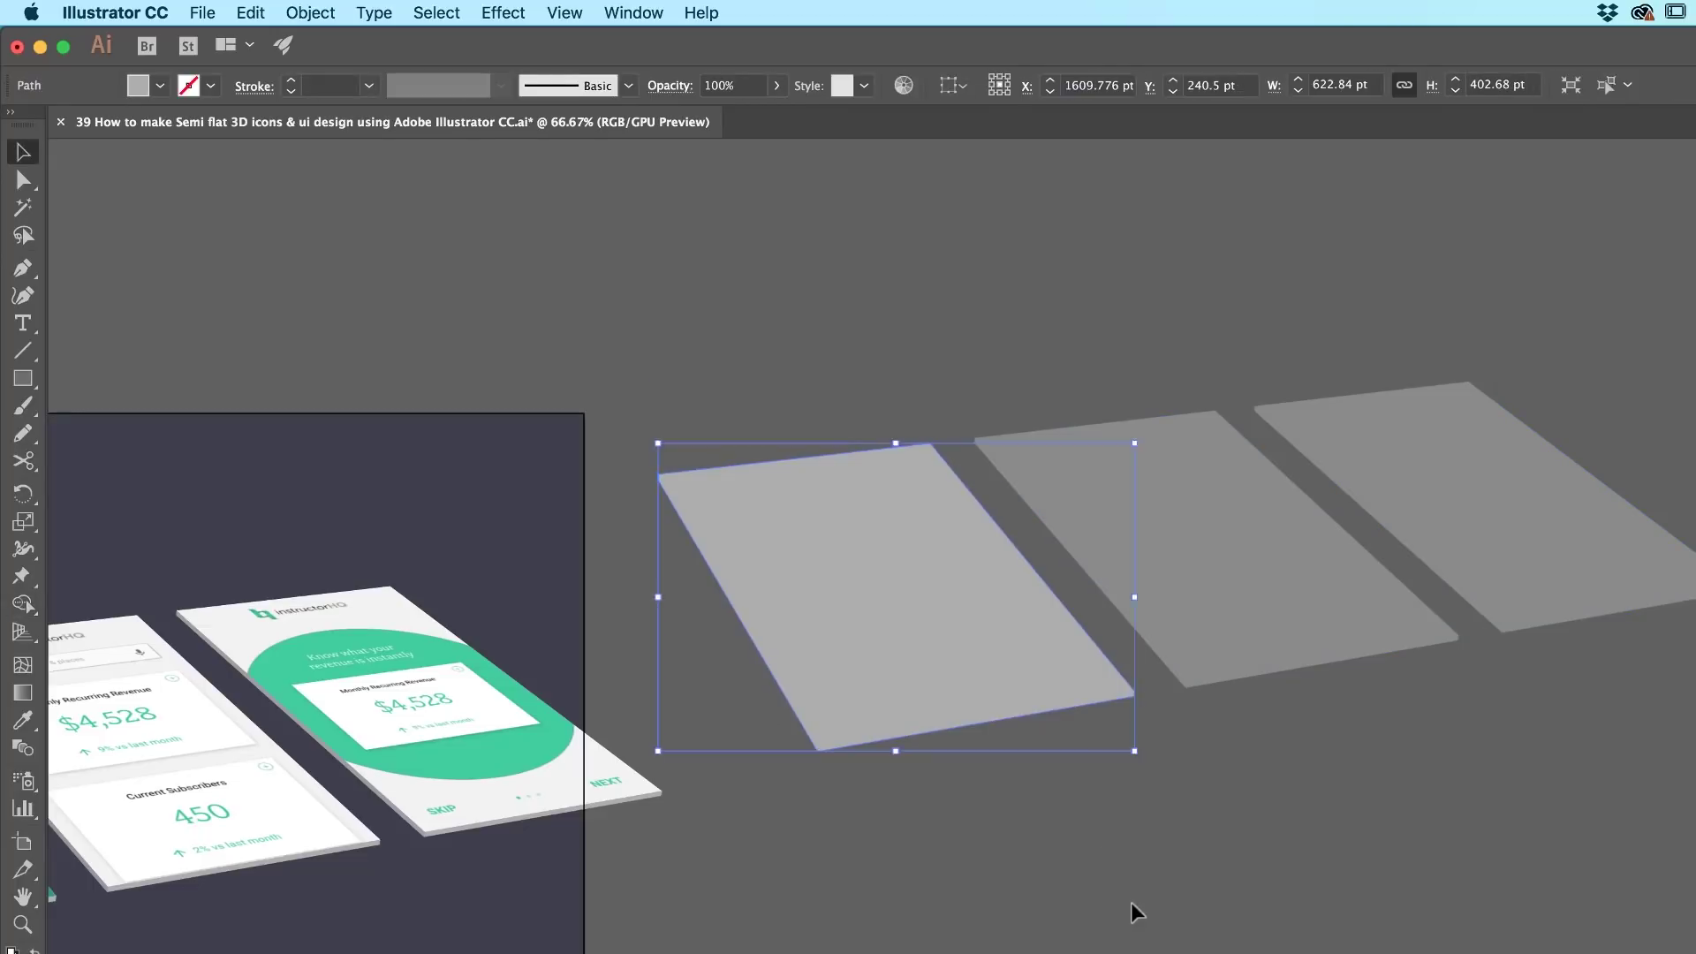
click(763, 401)
drag(706, 404, 1669, 654)
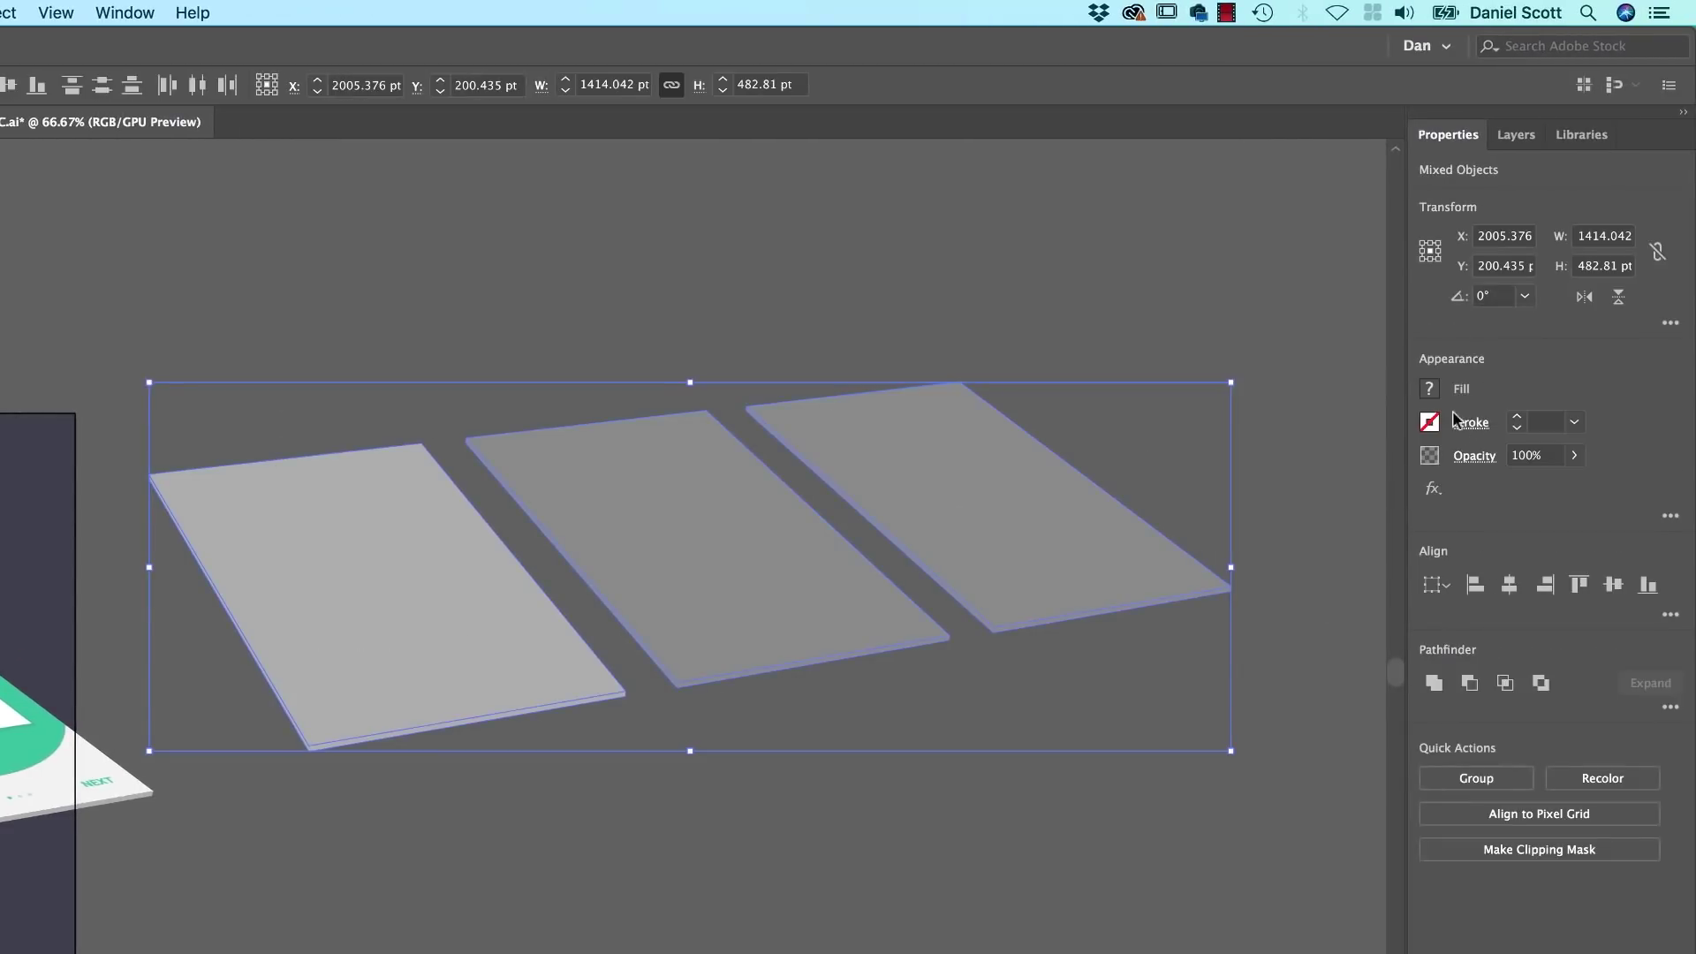
Step: Fill the three planes with solid black
click(1428, 396)
click(1184, 596)
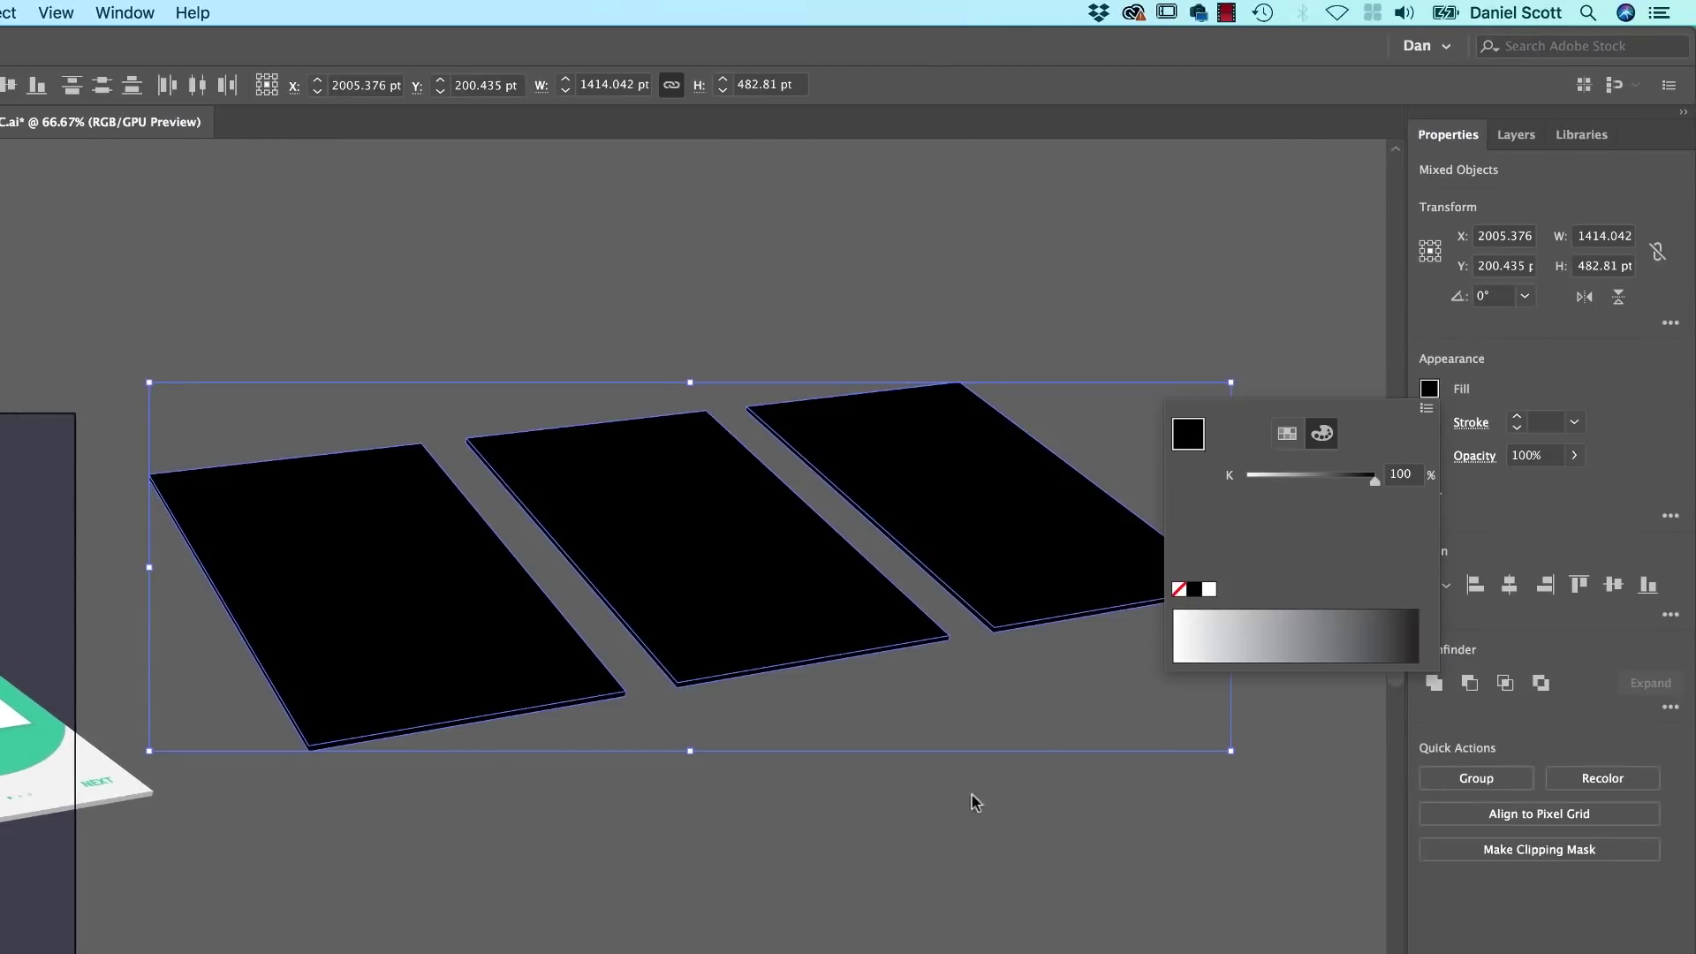
click(817, 799)
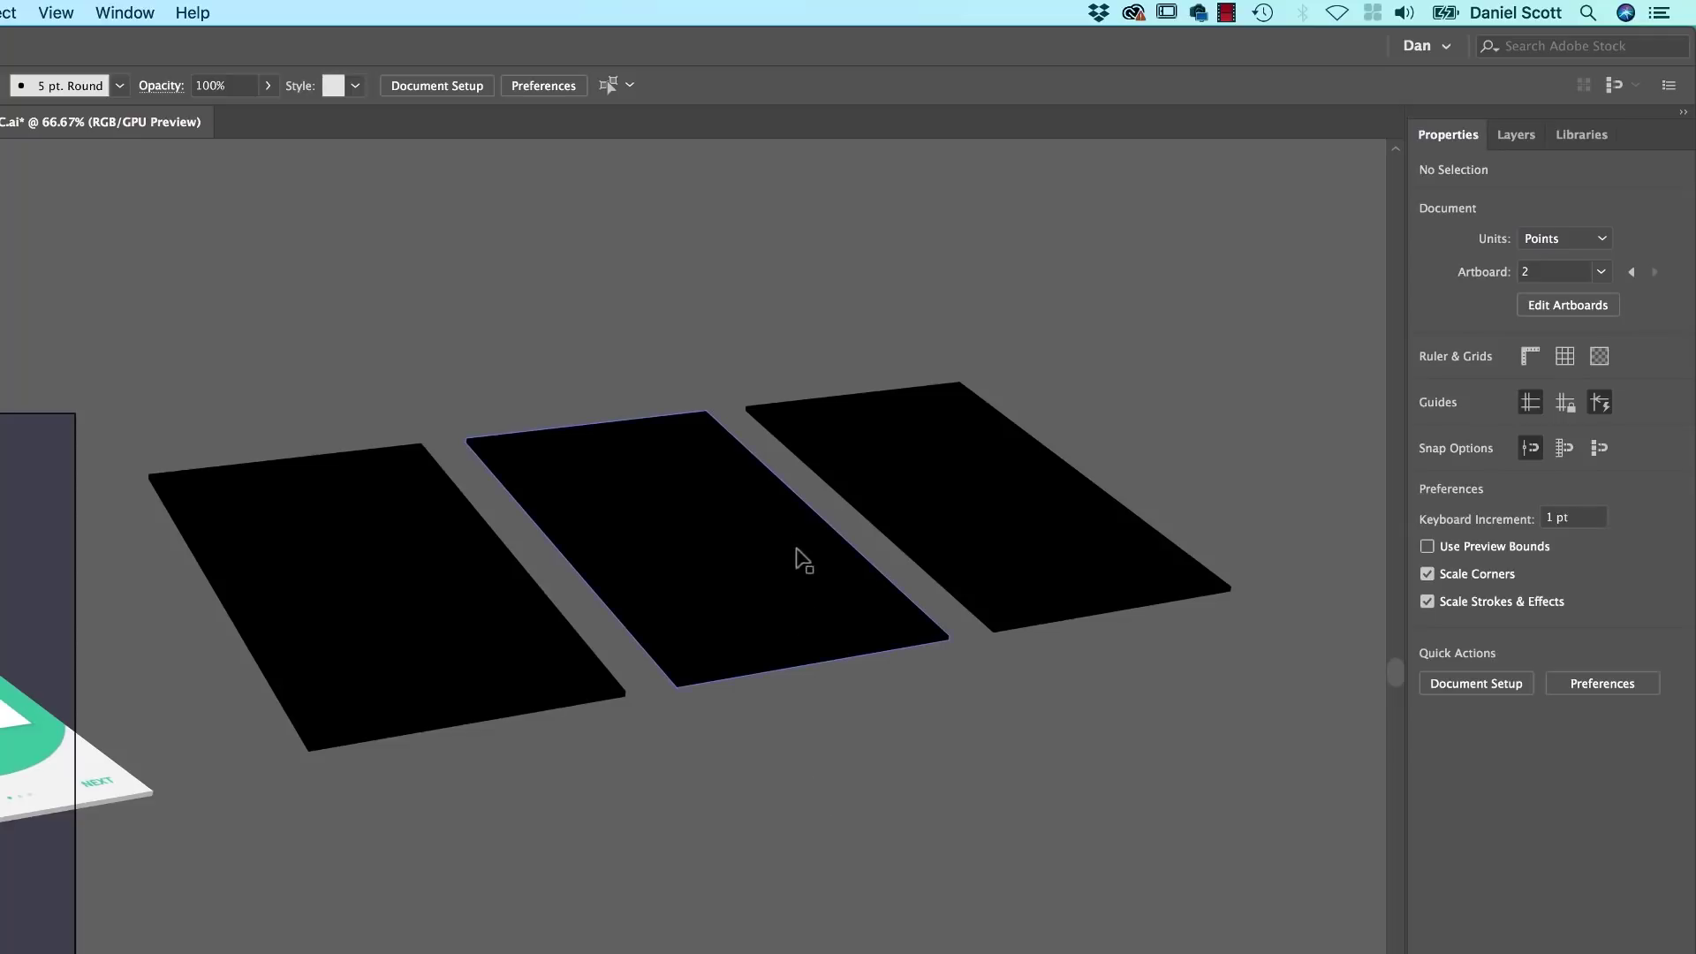
drag(795, 554, 939, 835)
key(ctrl+z)
Step: Delete the spare copy of the app screens sitting above the planes
shift+click(435, 585)
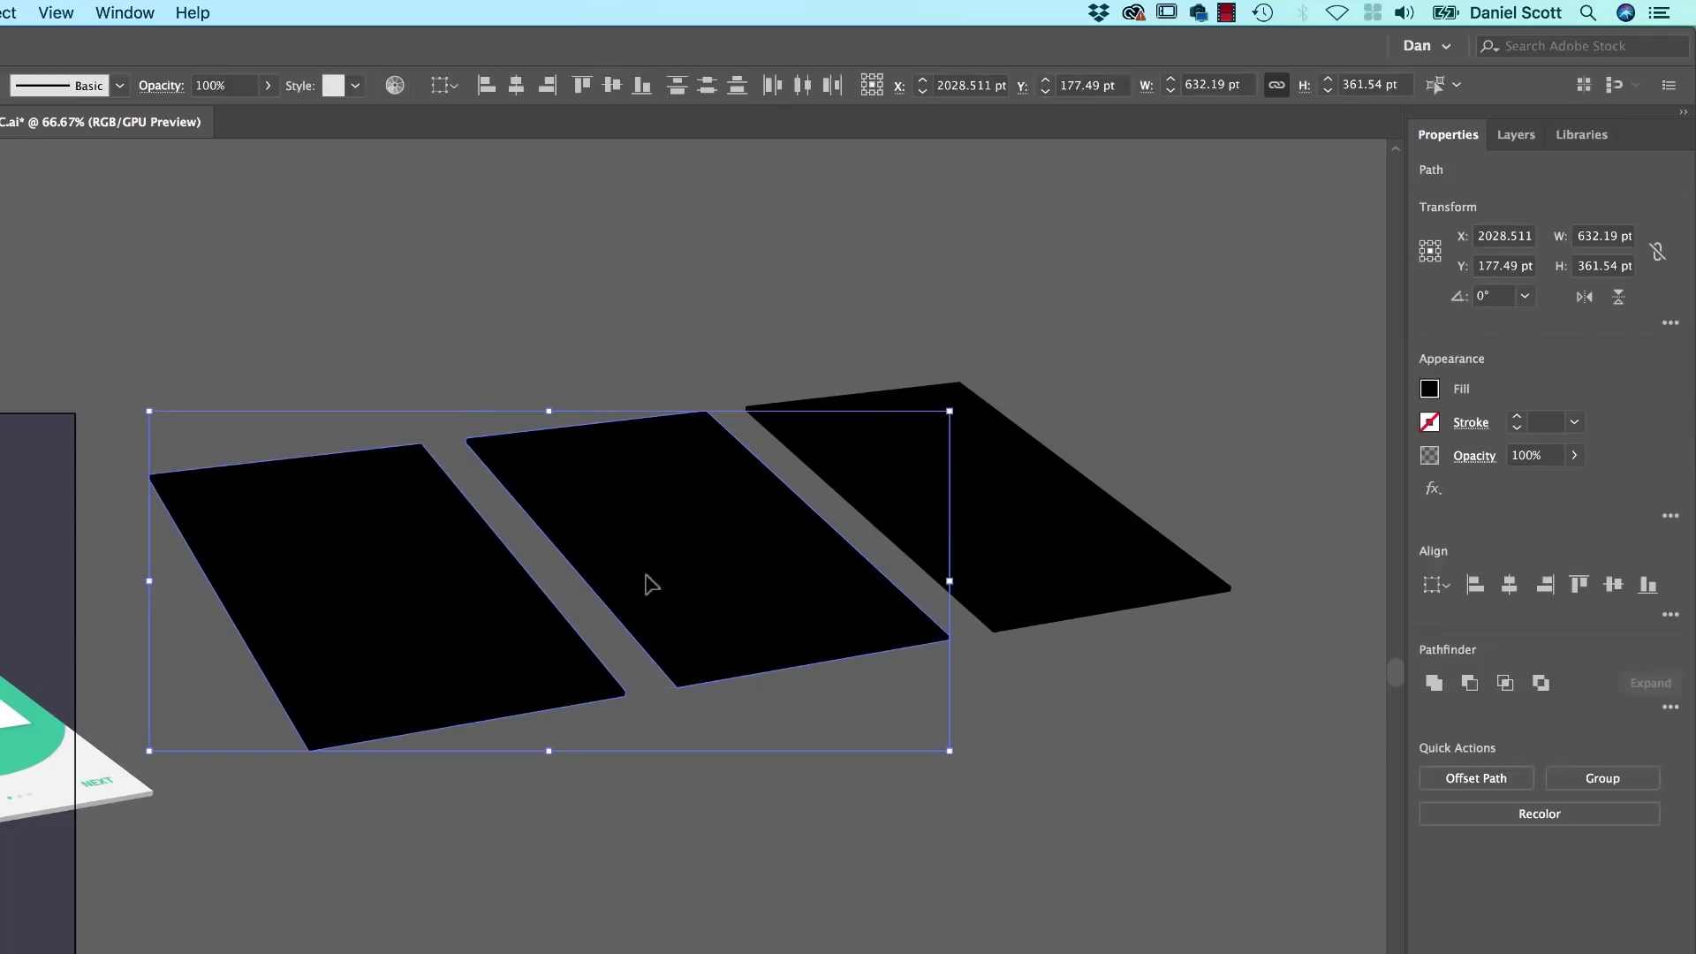
shift+click(963, 584)
drag(963, 584, 1193, 949)
scroll(480, 291, down, 2)
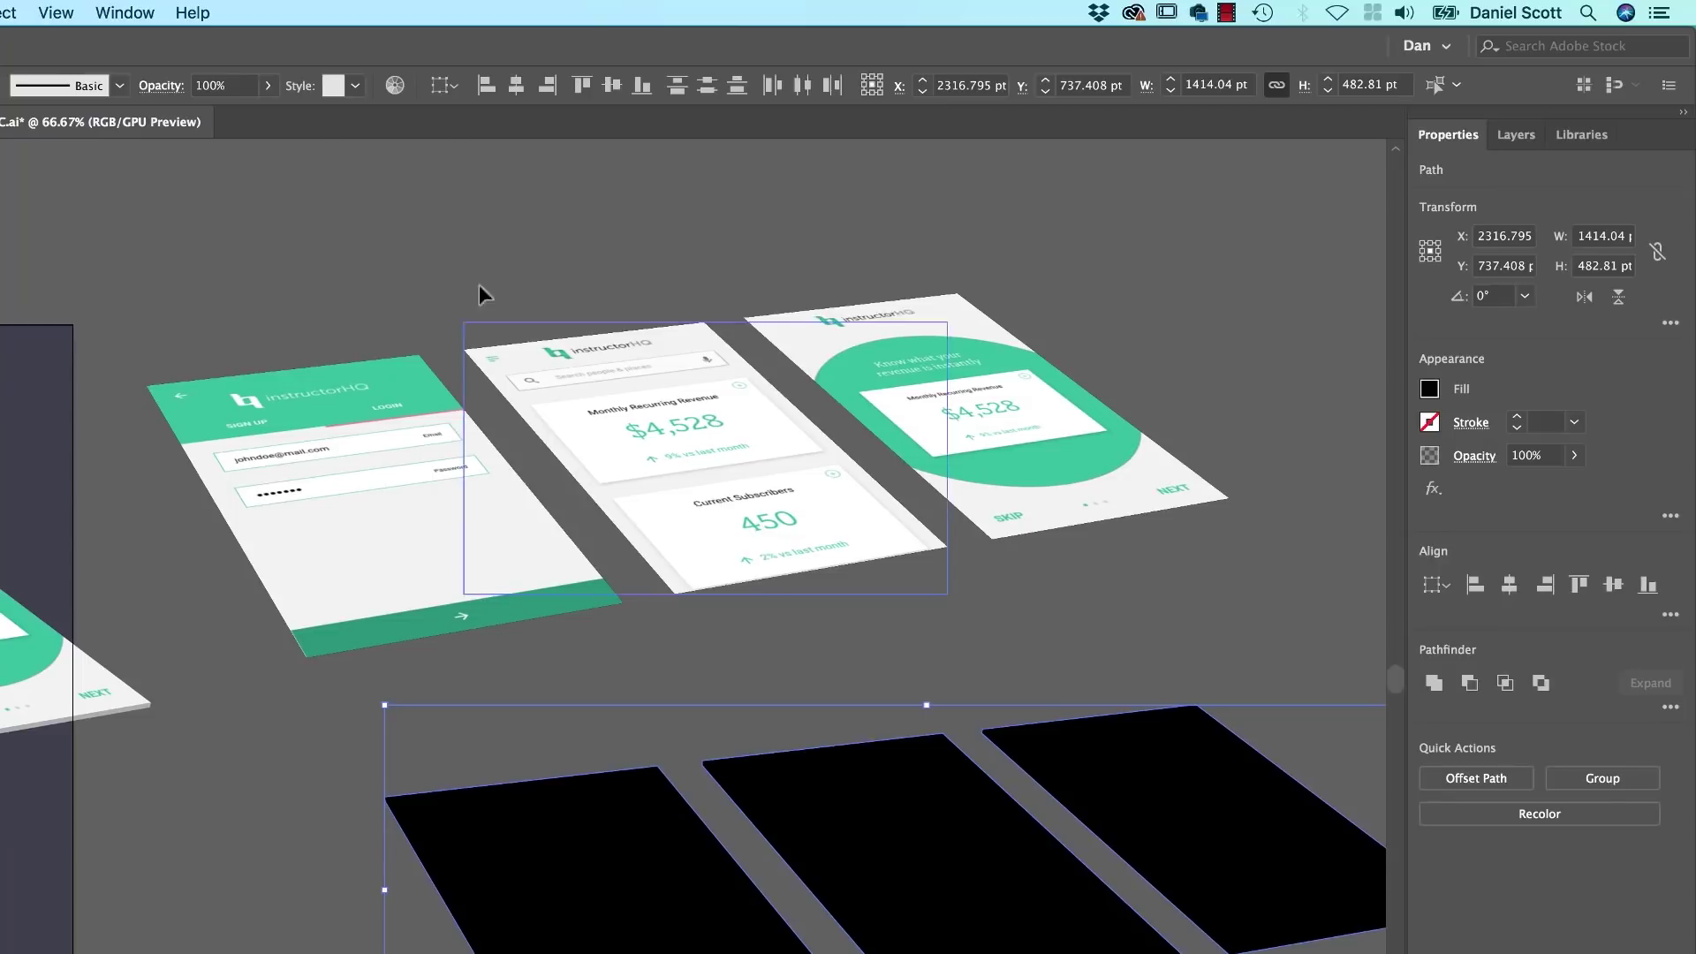
click(1000, 569)
key(Delete)
Step: Select the three black planes and group them
scroll(738, 576, down, 1)
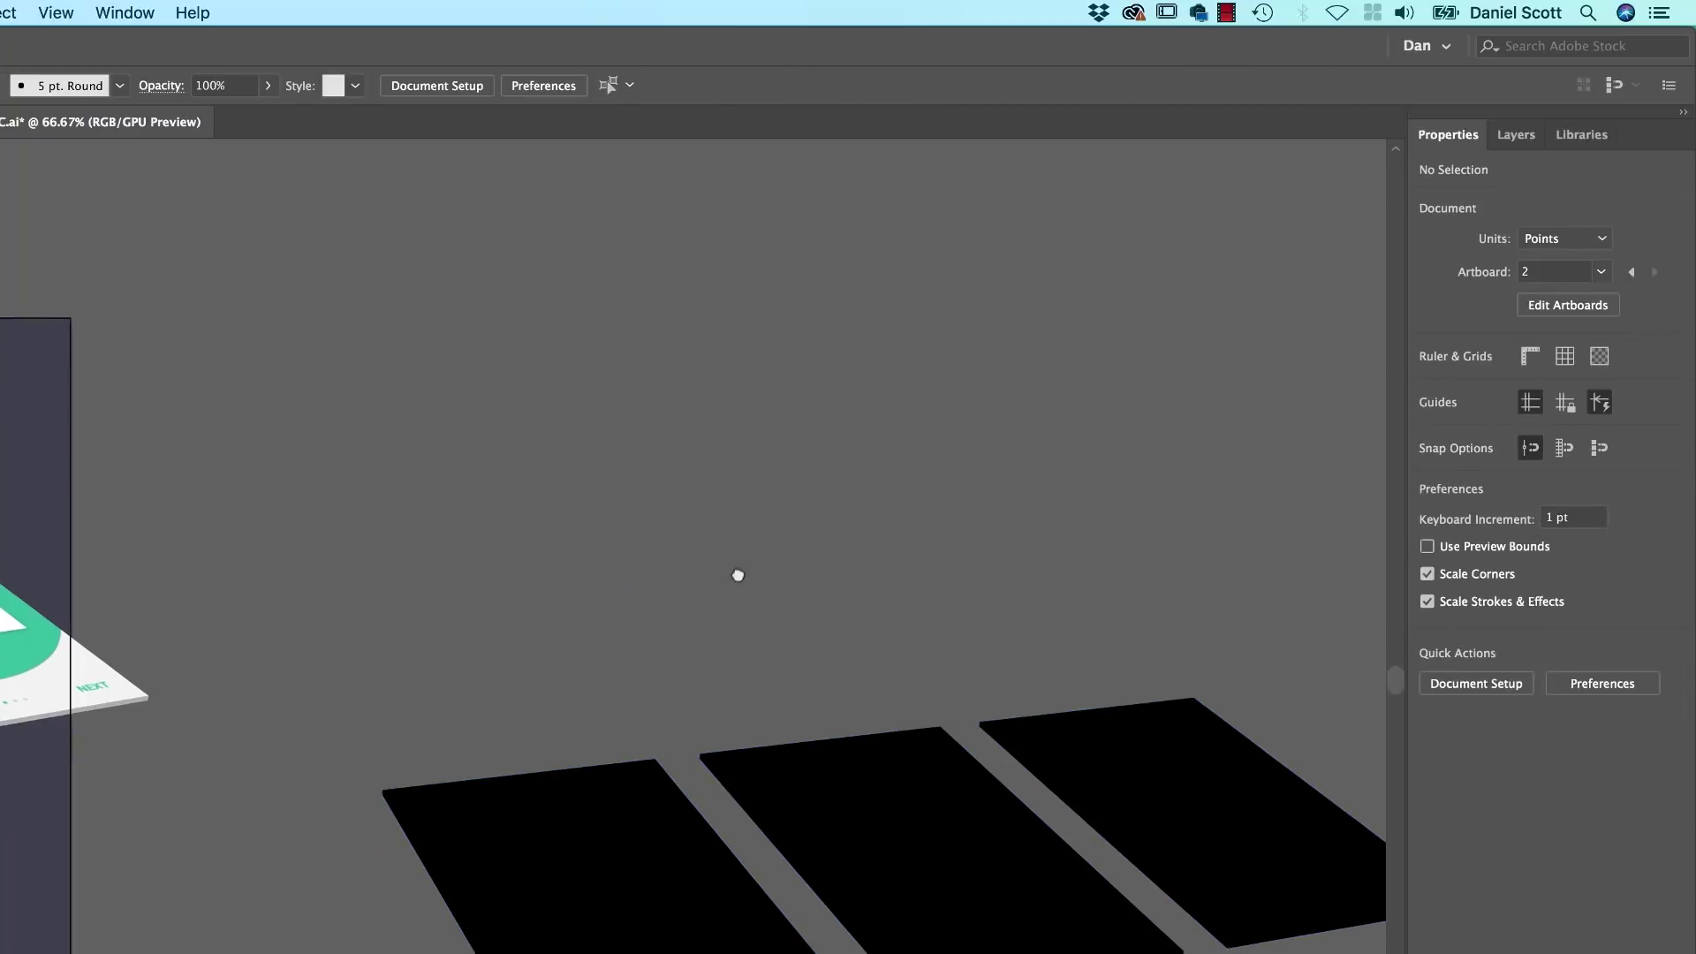
scroll(738, 575, down, 5)
drag(446, 600, 870, 770)
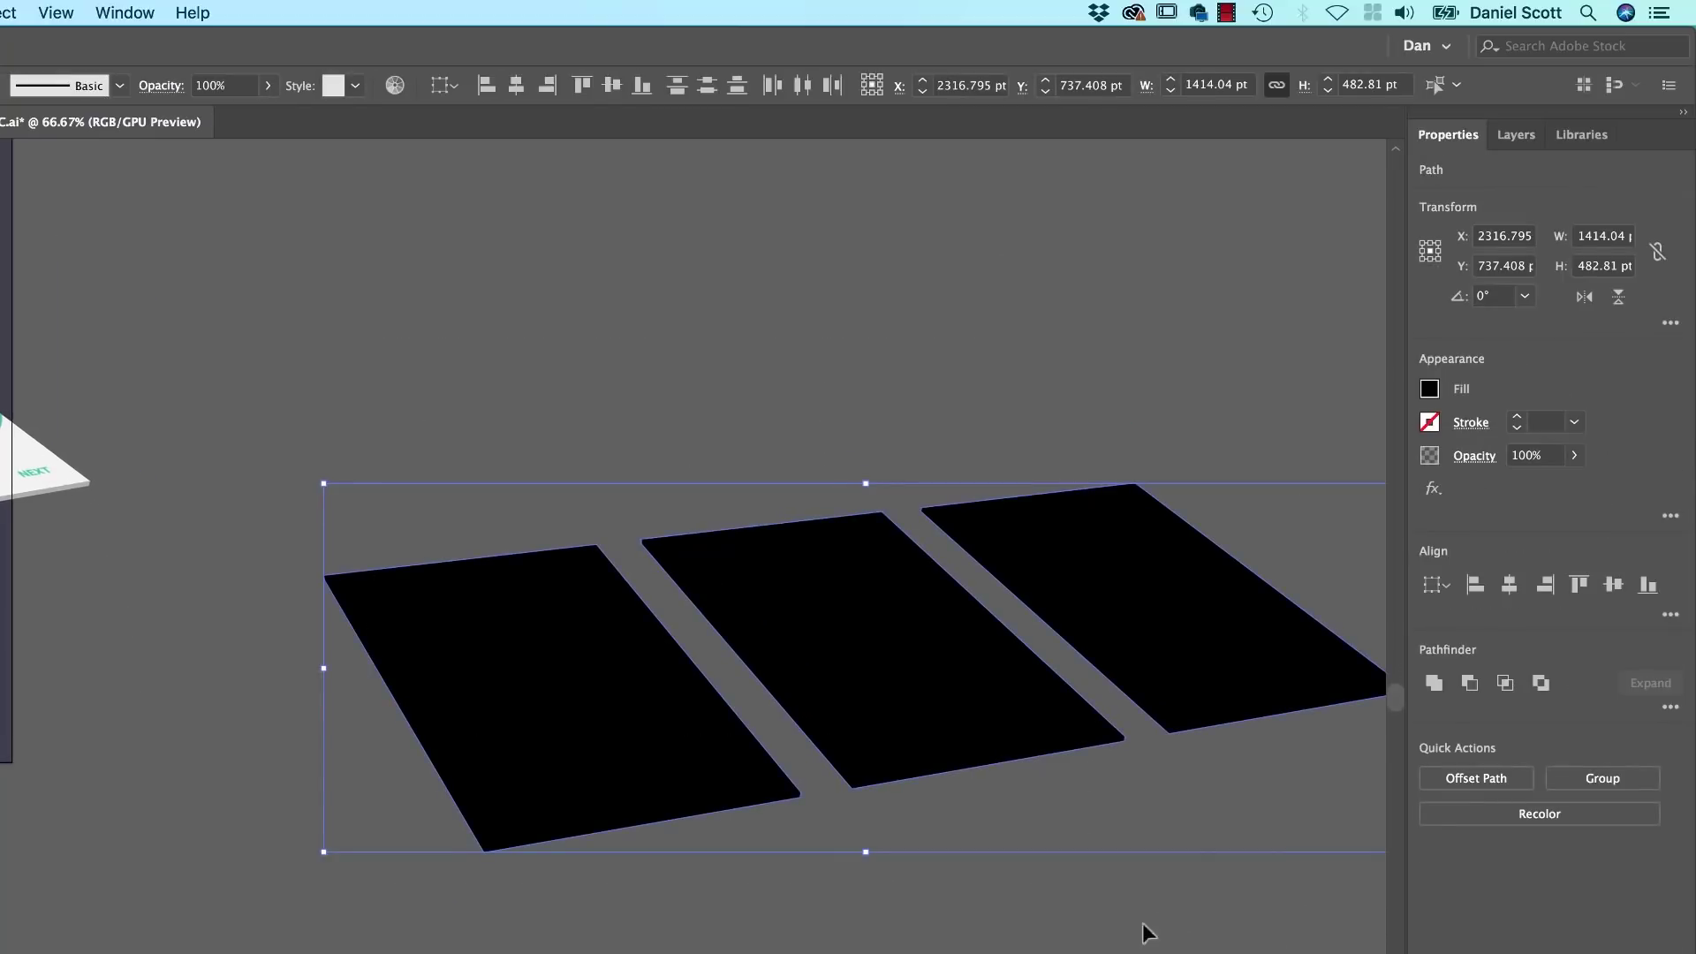
key(super+g)
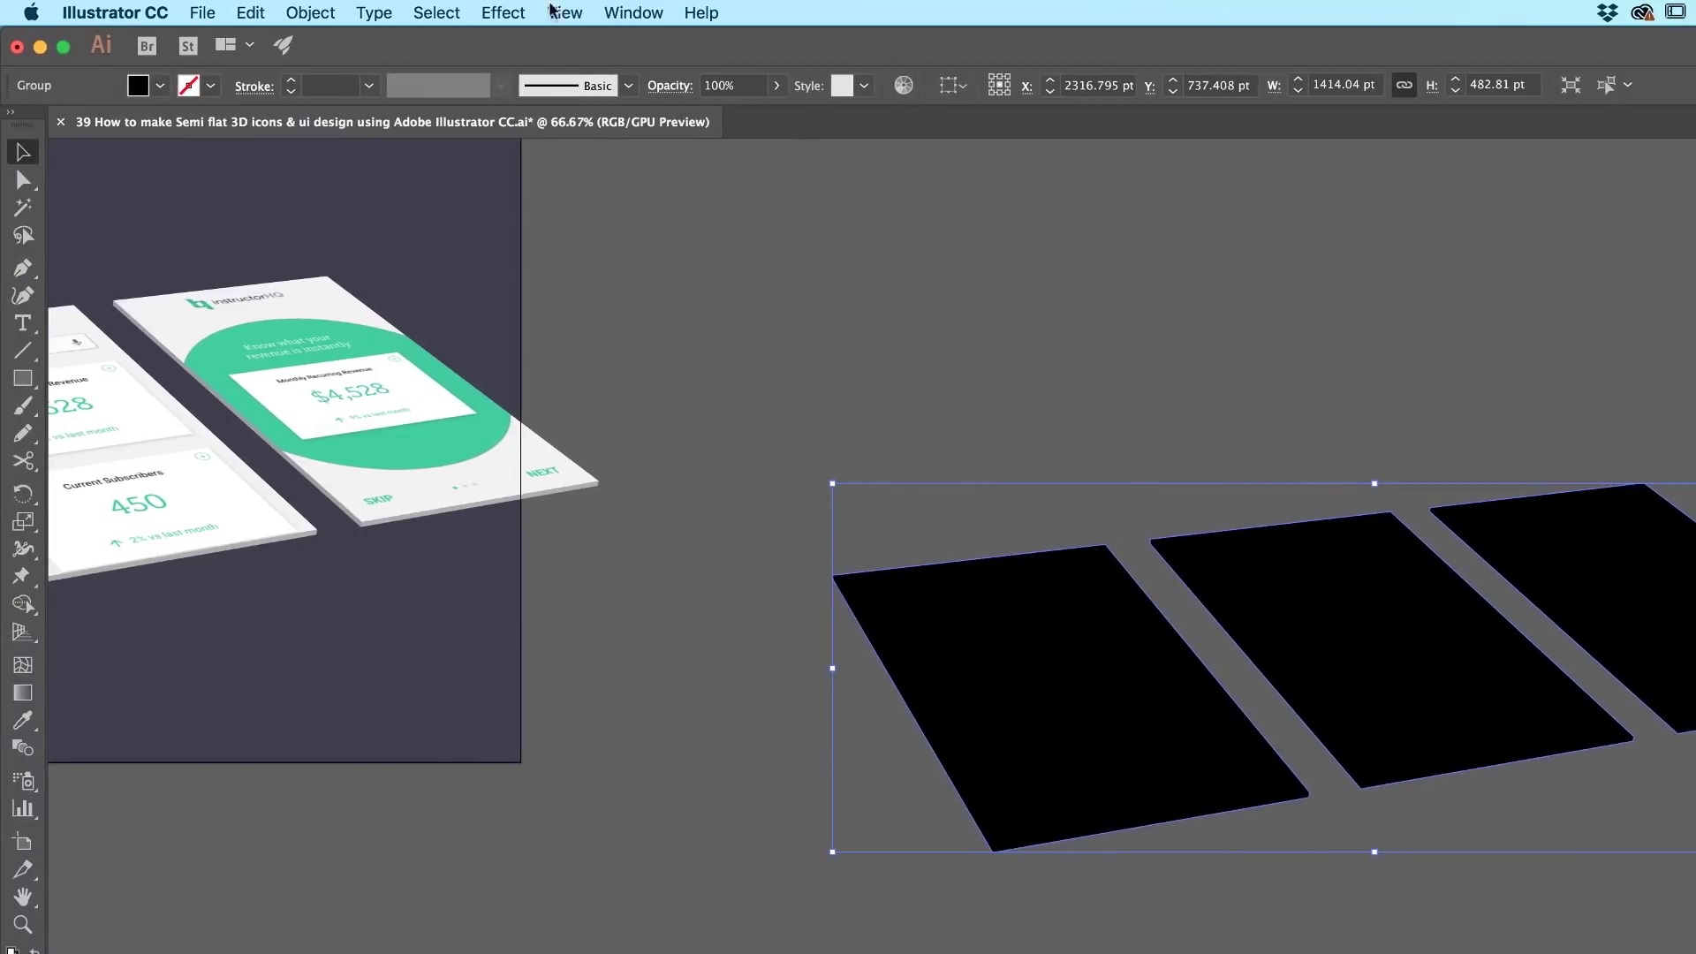
Step: Apply a 44.1-pixel Gaussian Blur to the black planes
click(502, 13)
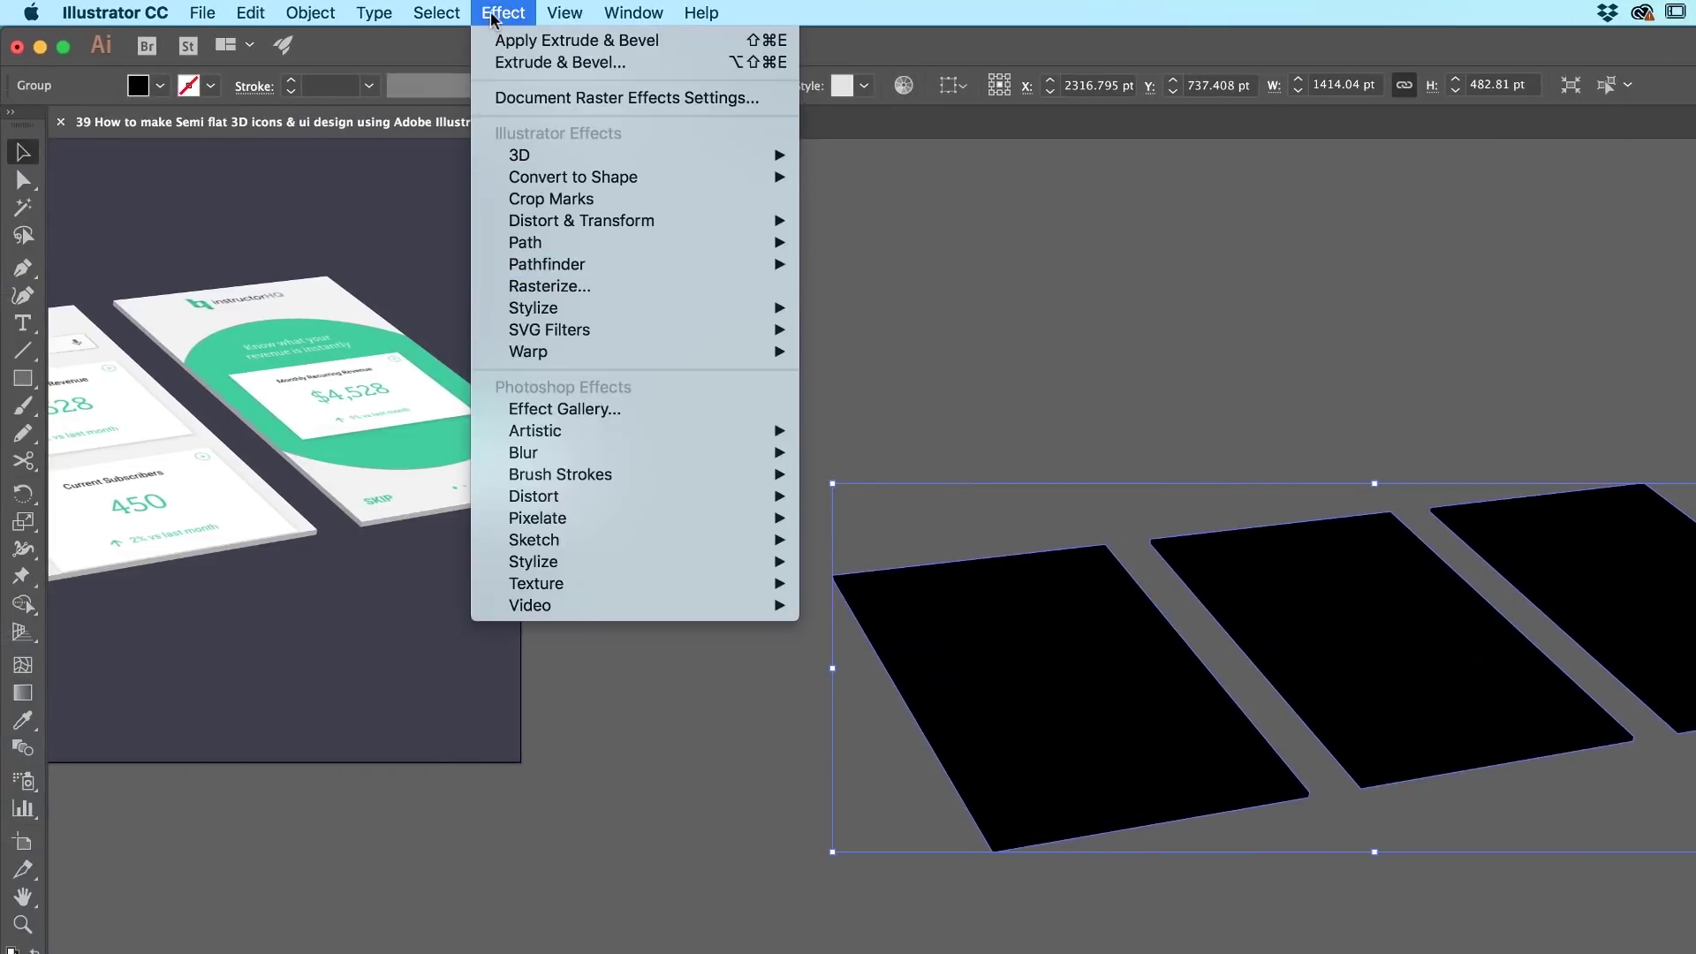
mouse_move(610, 453)
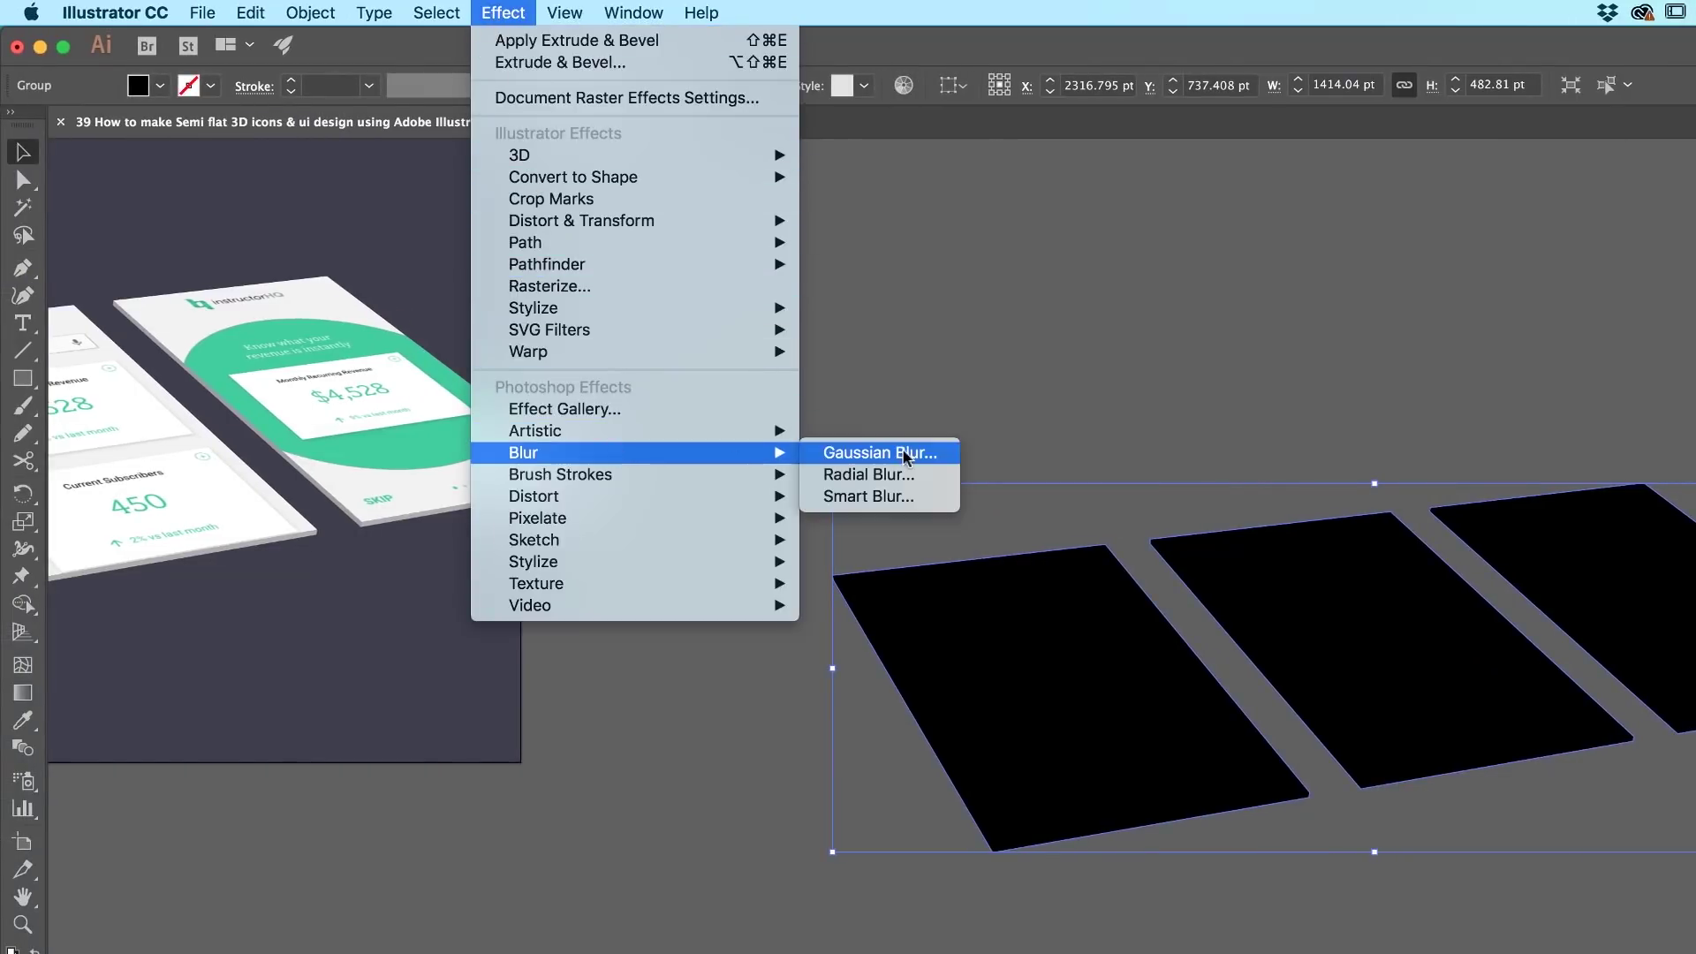
click(861, 451)
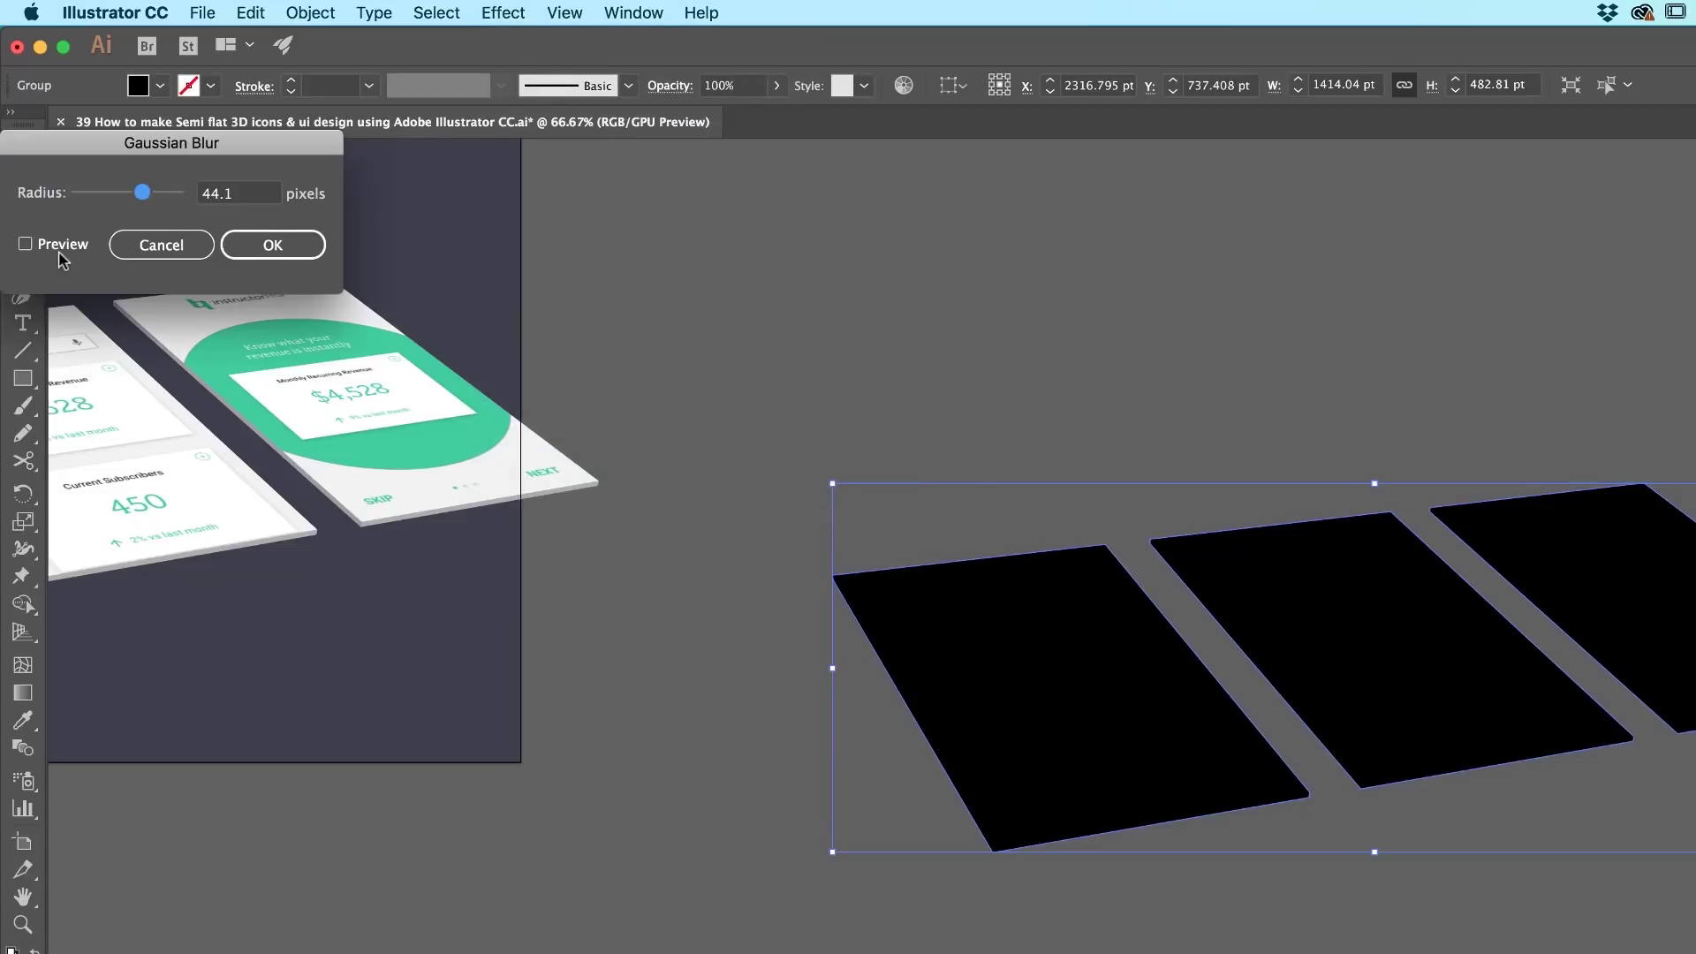
click(62, 250)
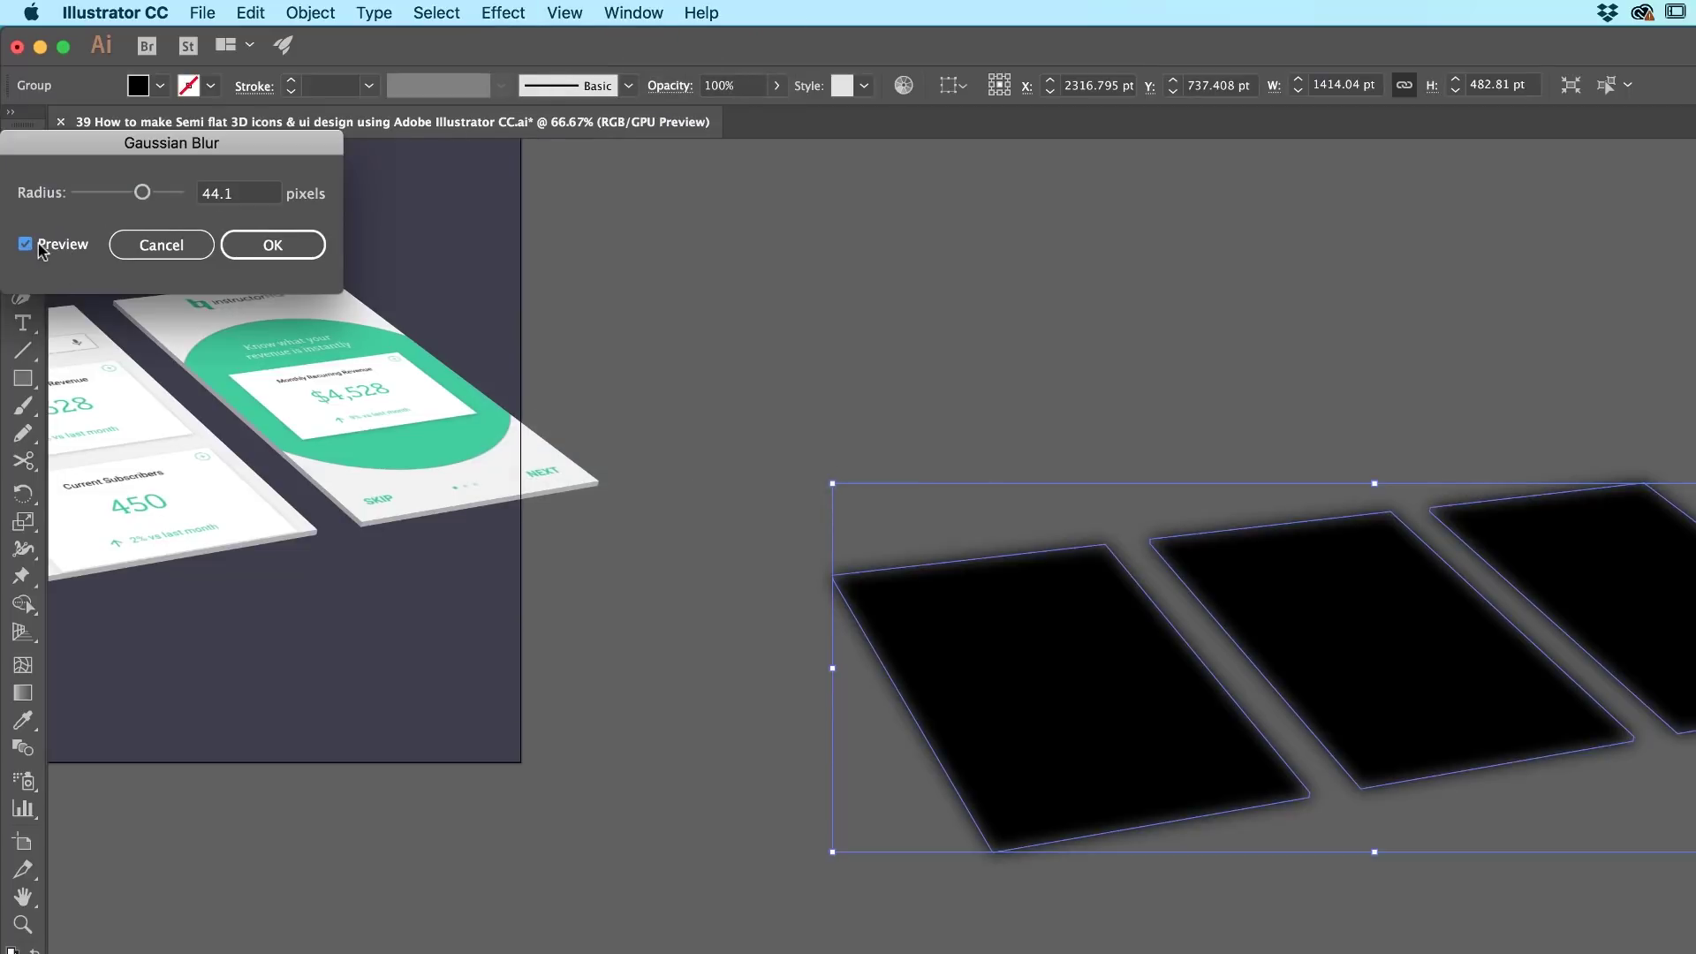
click(273, 244)
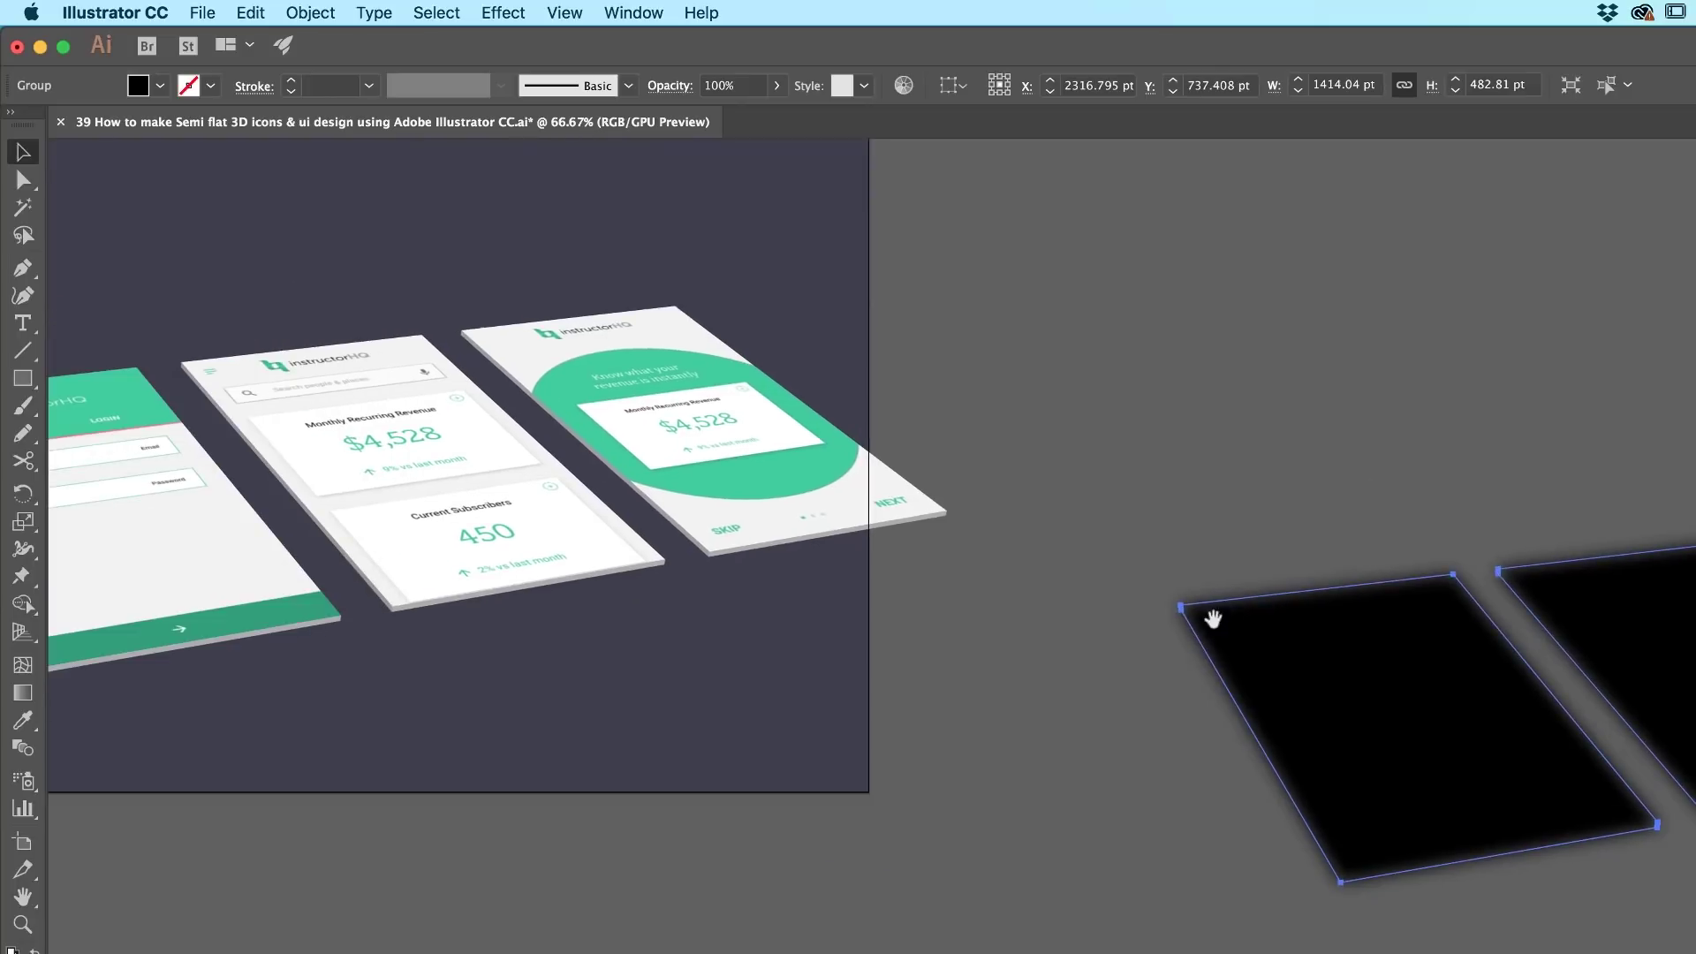
Step: Move the blurred shadows under the phone screens and send them backward
drag(1213, 618, 77, 500)
scroll(804, 504, left, 10)
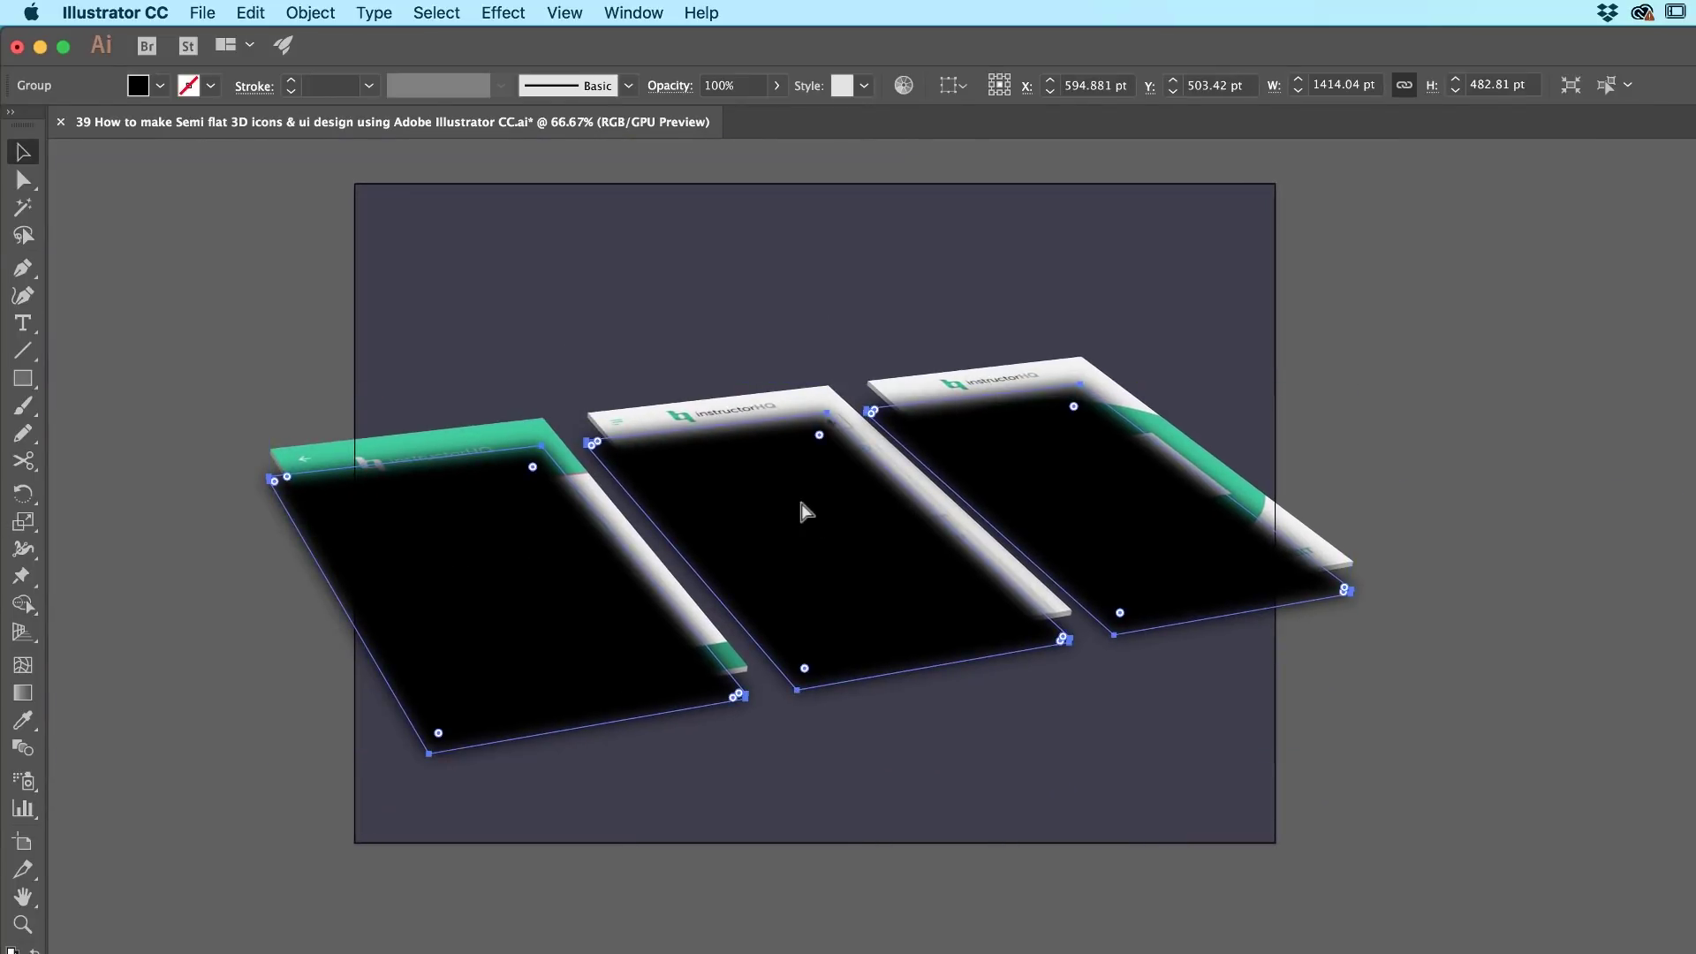
key(super+shift+bracketleft)
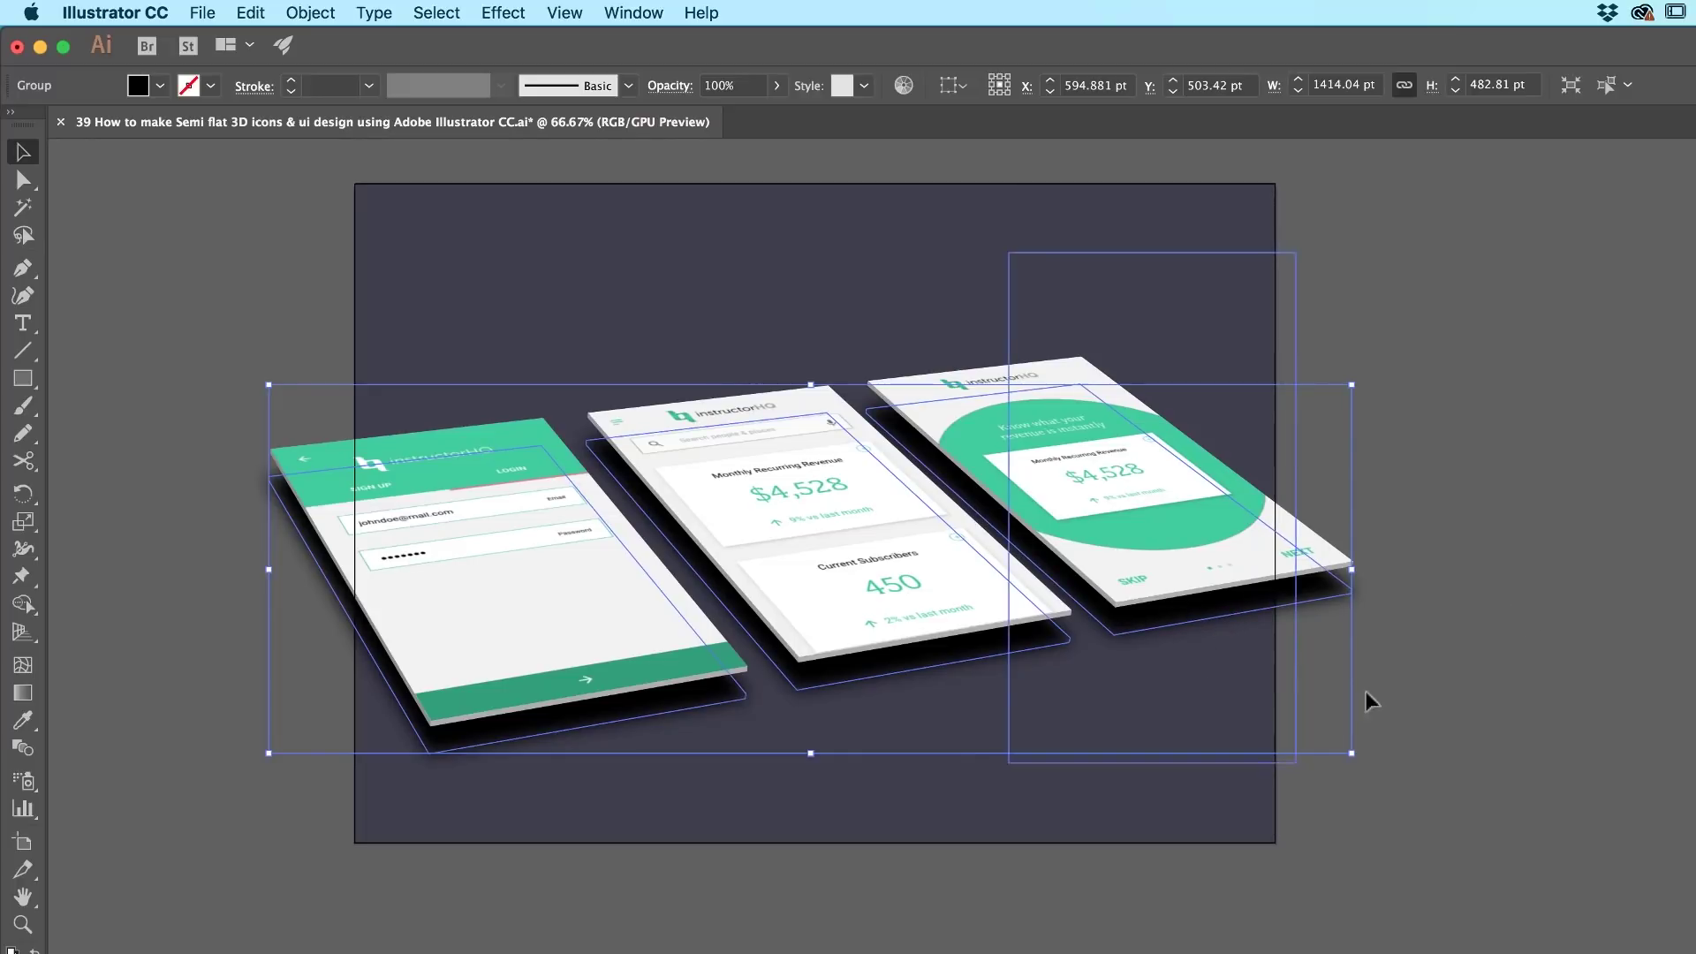
click(1512, 493)
key(super+minus)
key(super+minus)
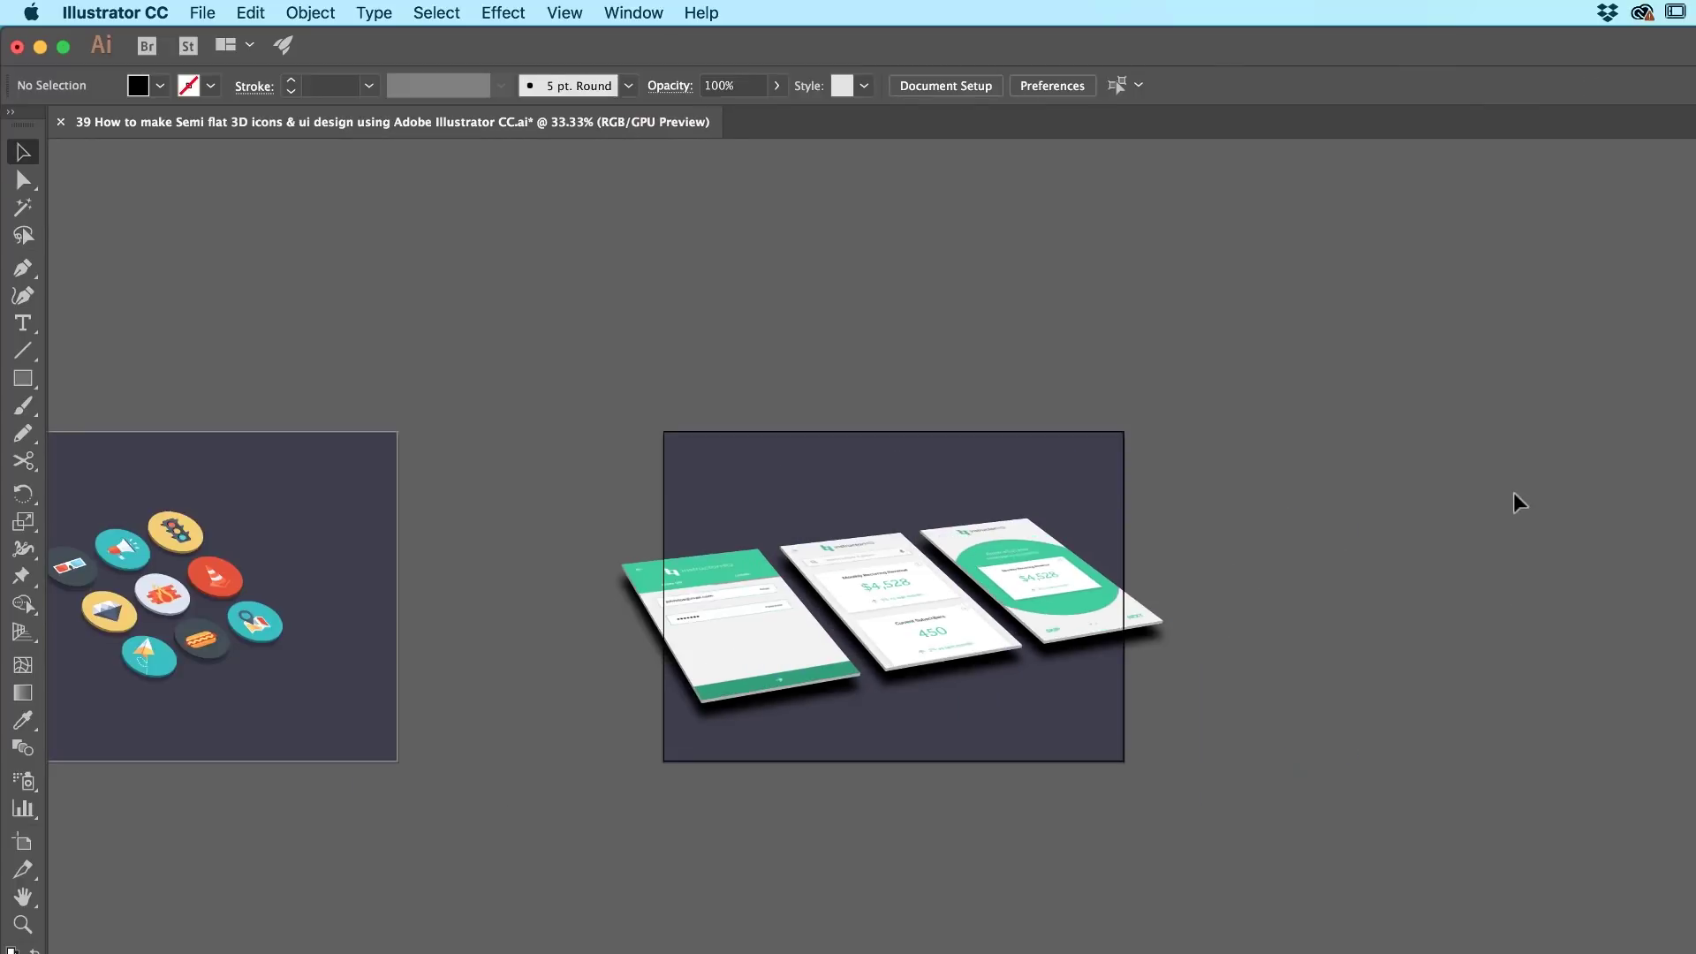
click(1408, 702)
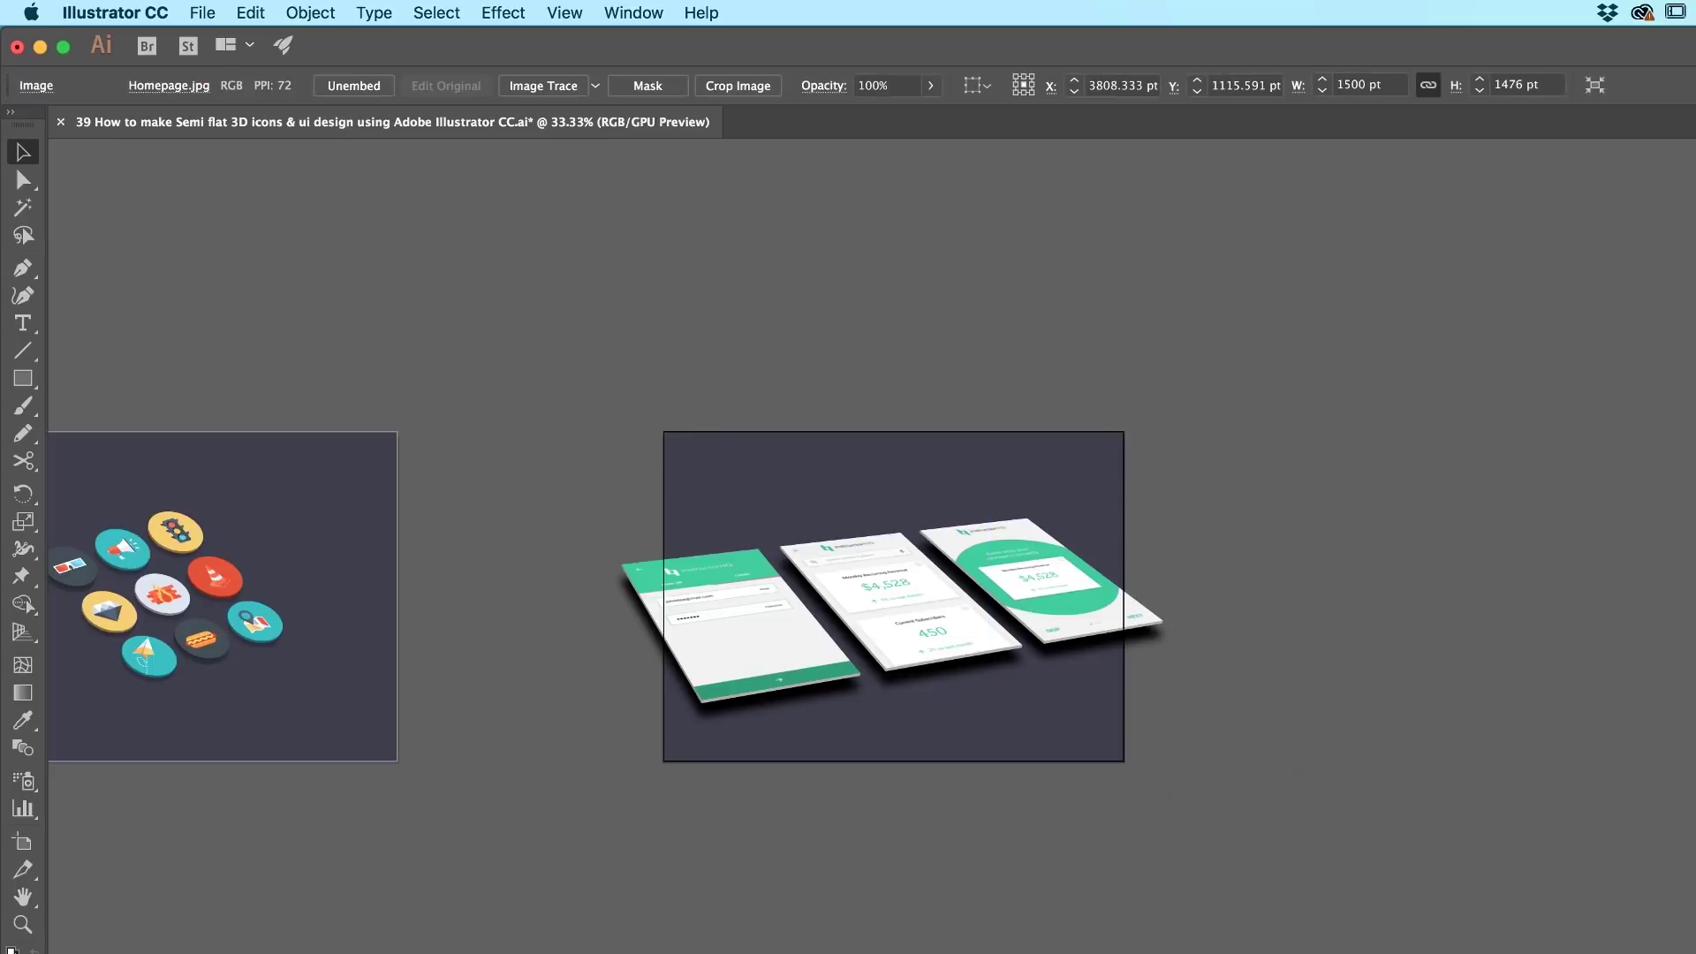
click(1148, 566)
click(979, 608)
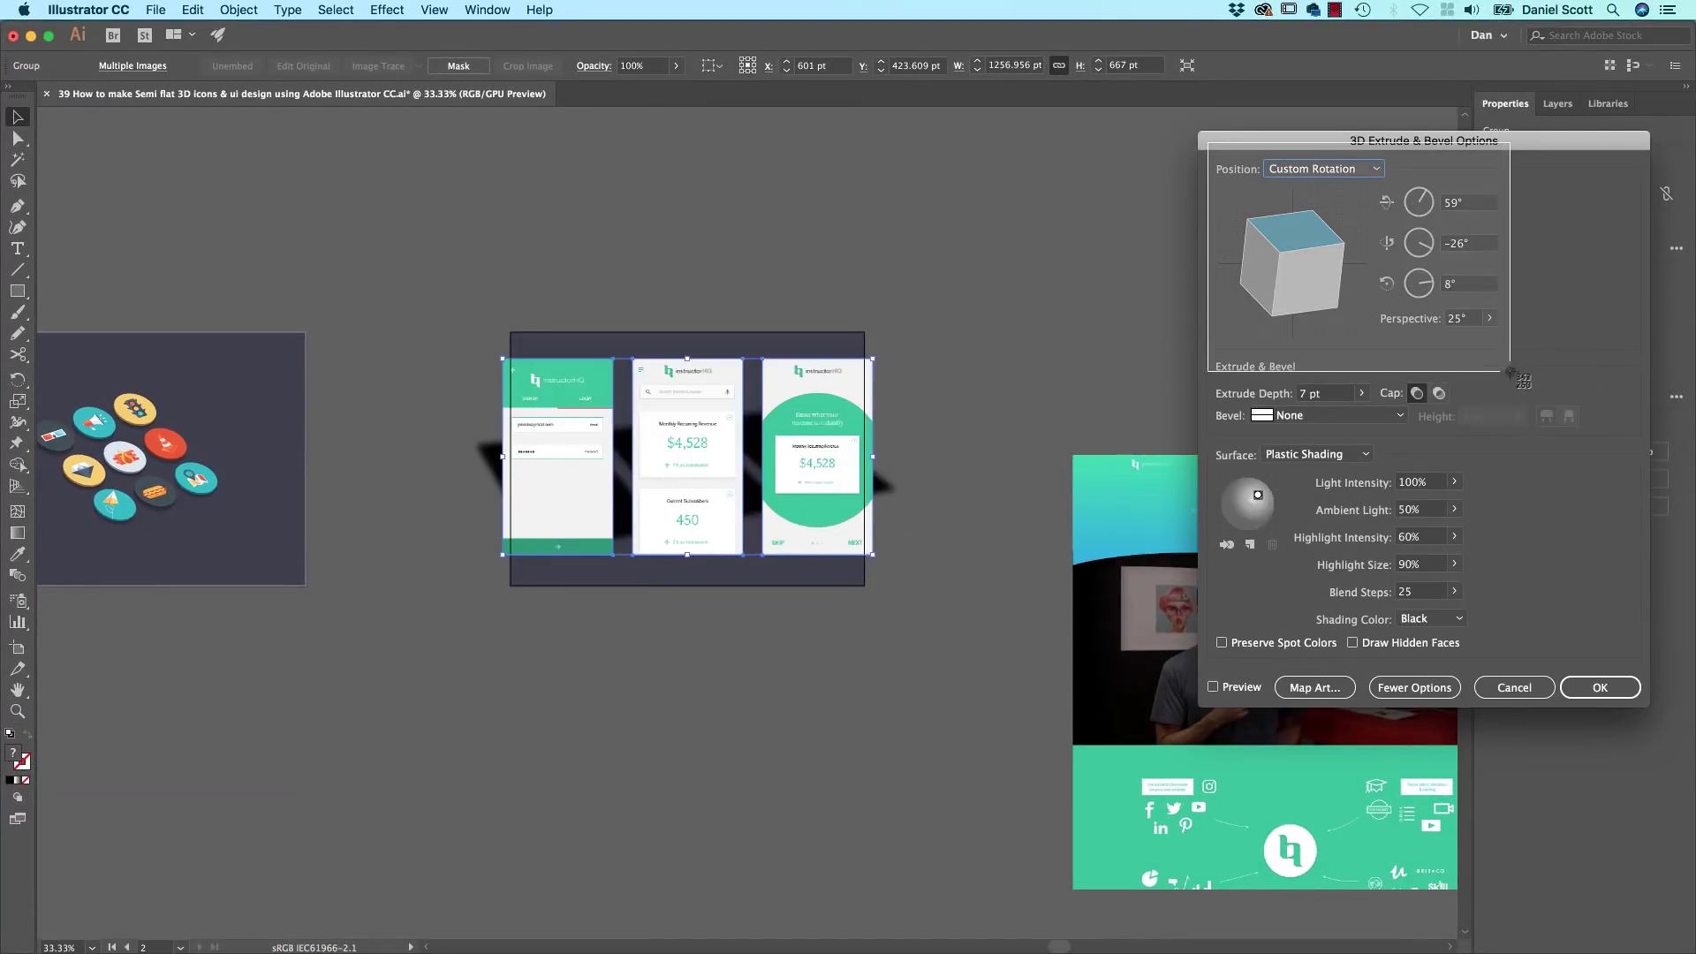
click(1583, 682)
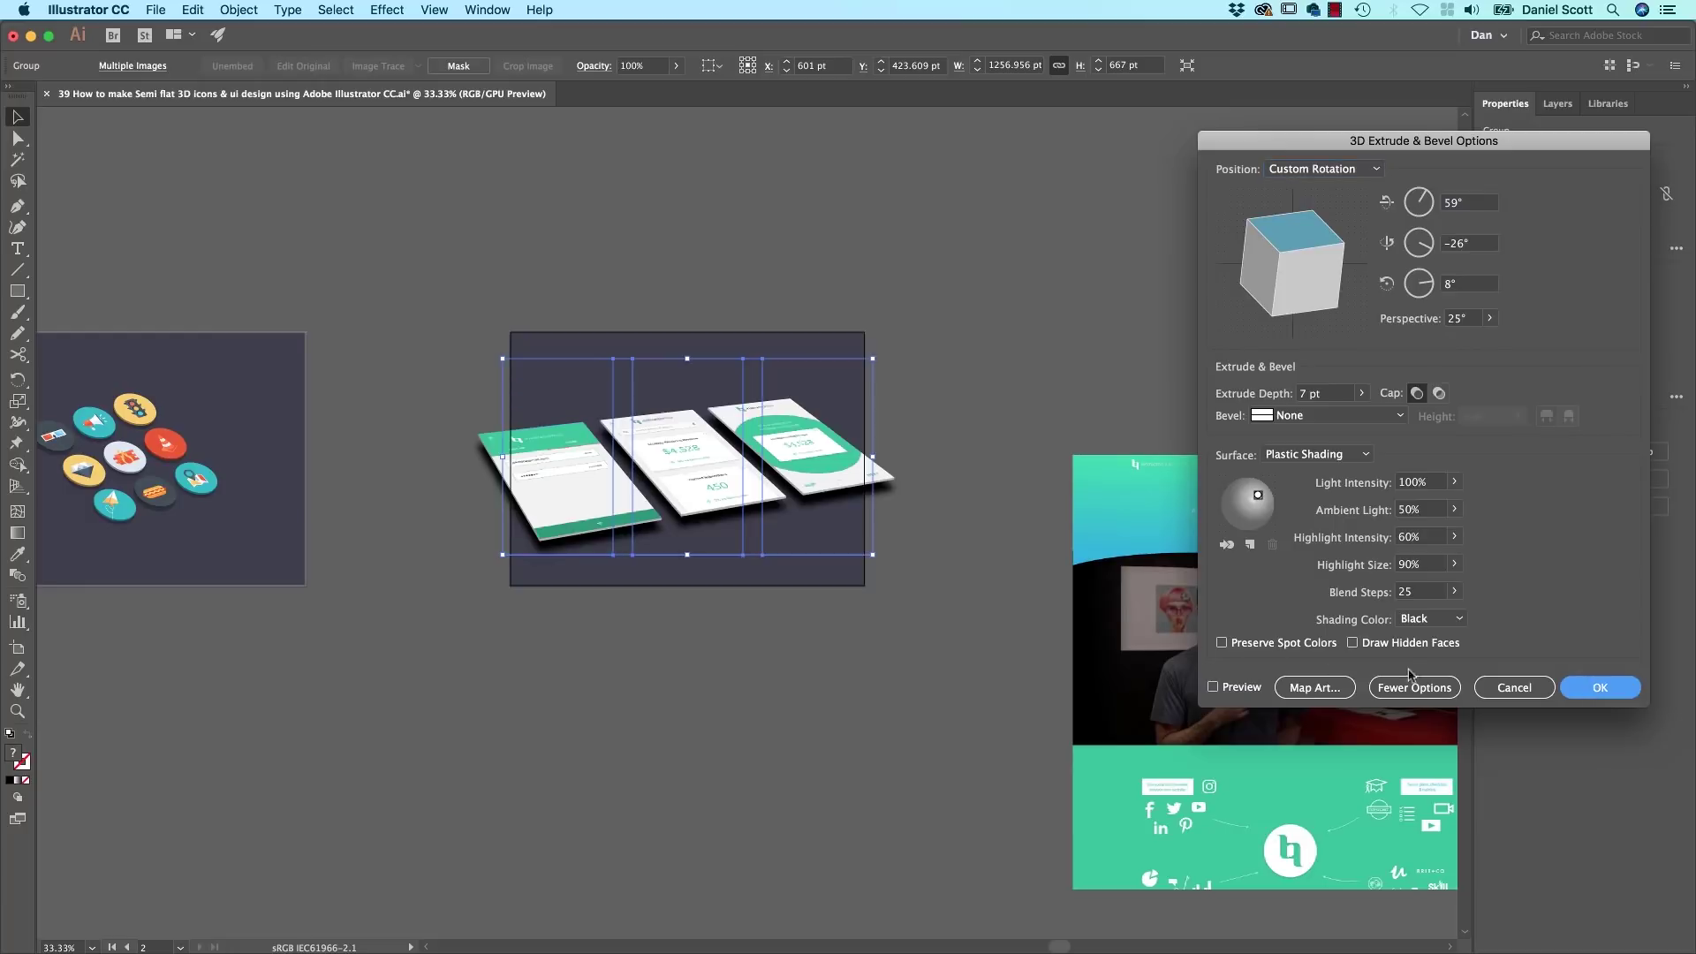
click(1241, 656)
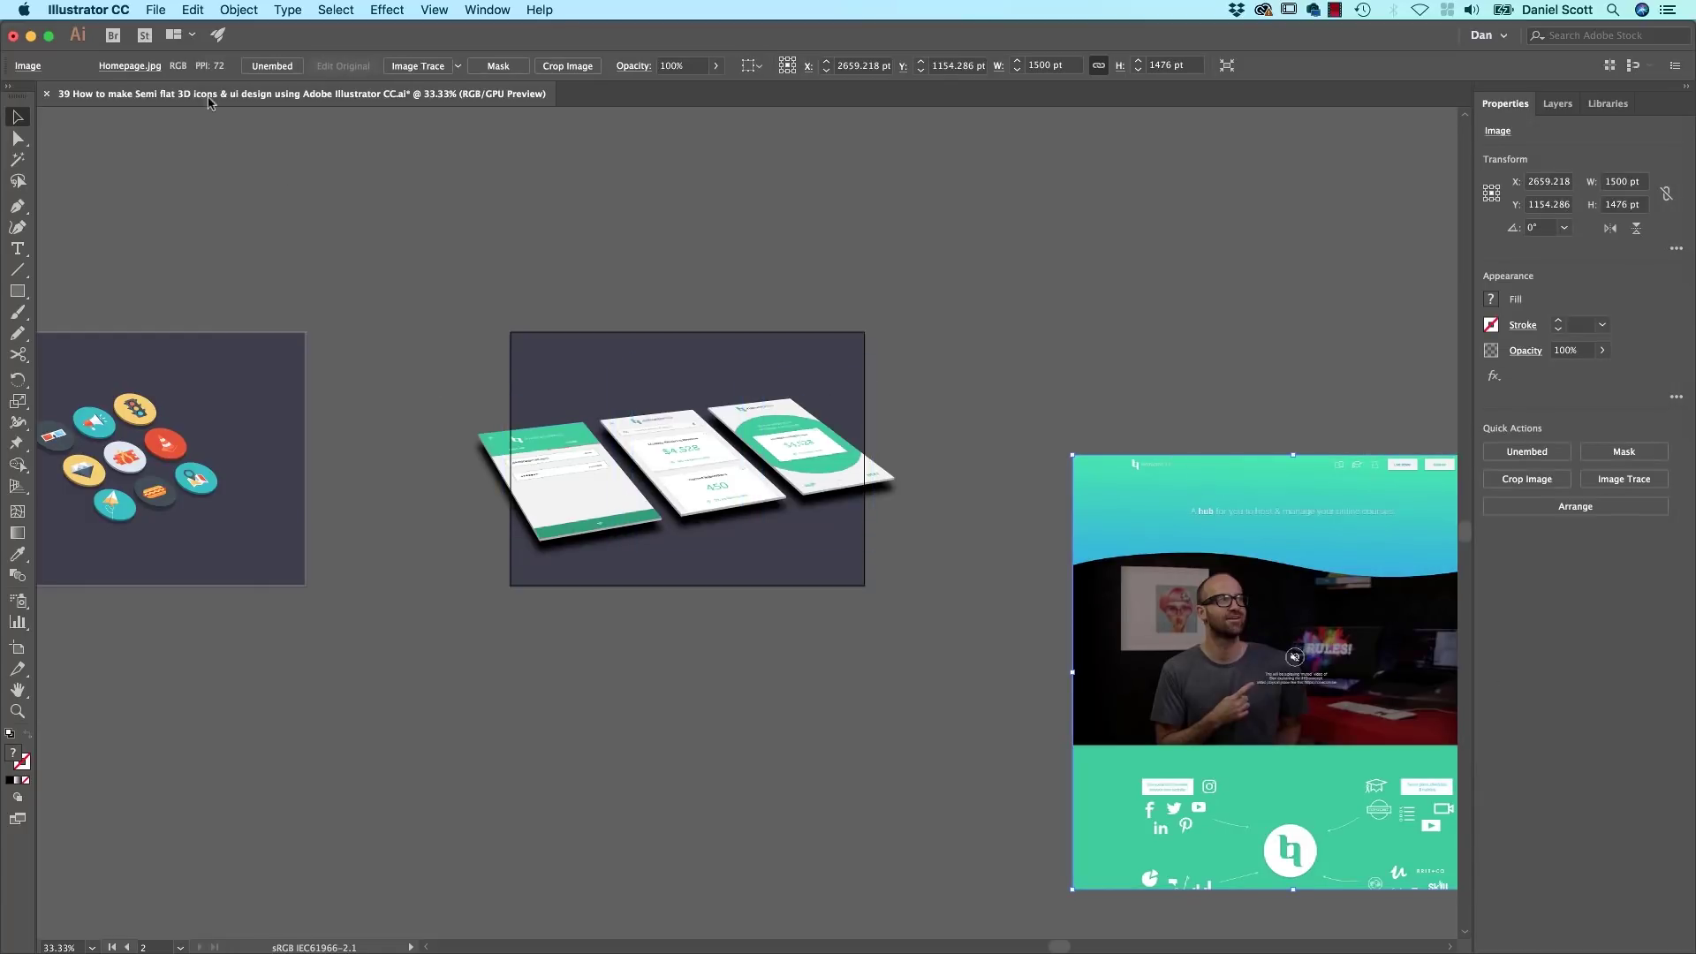
Step: Place the newest screenshot from the Screenshots folder onto the canvas
key(super+shift+p)
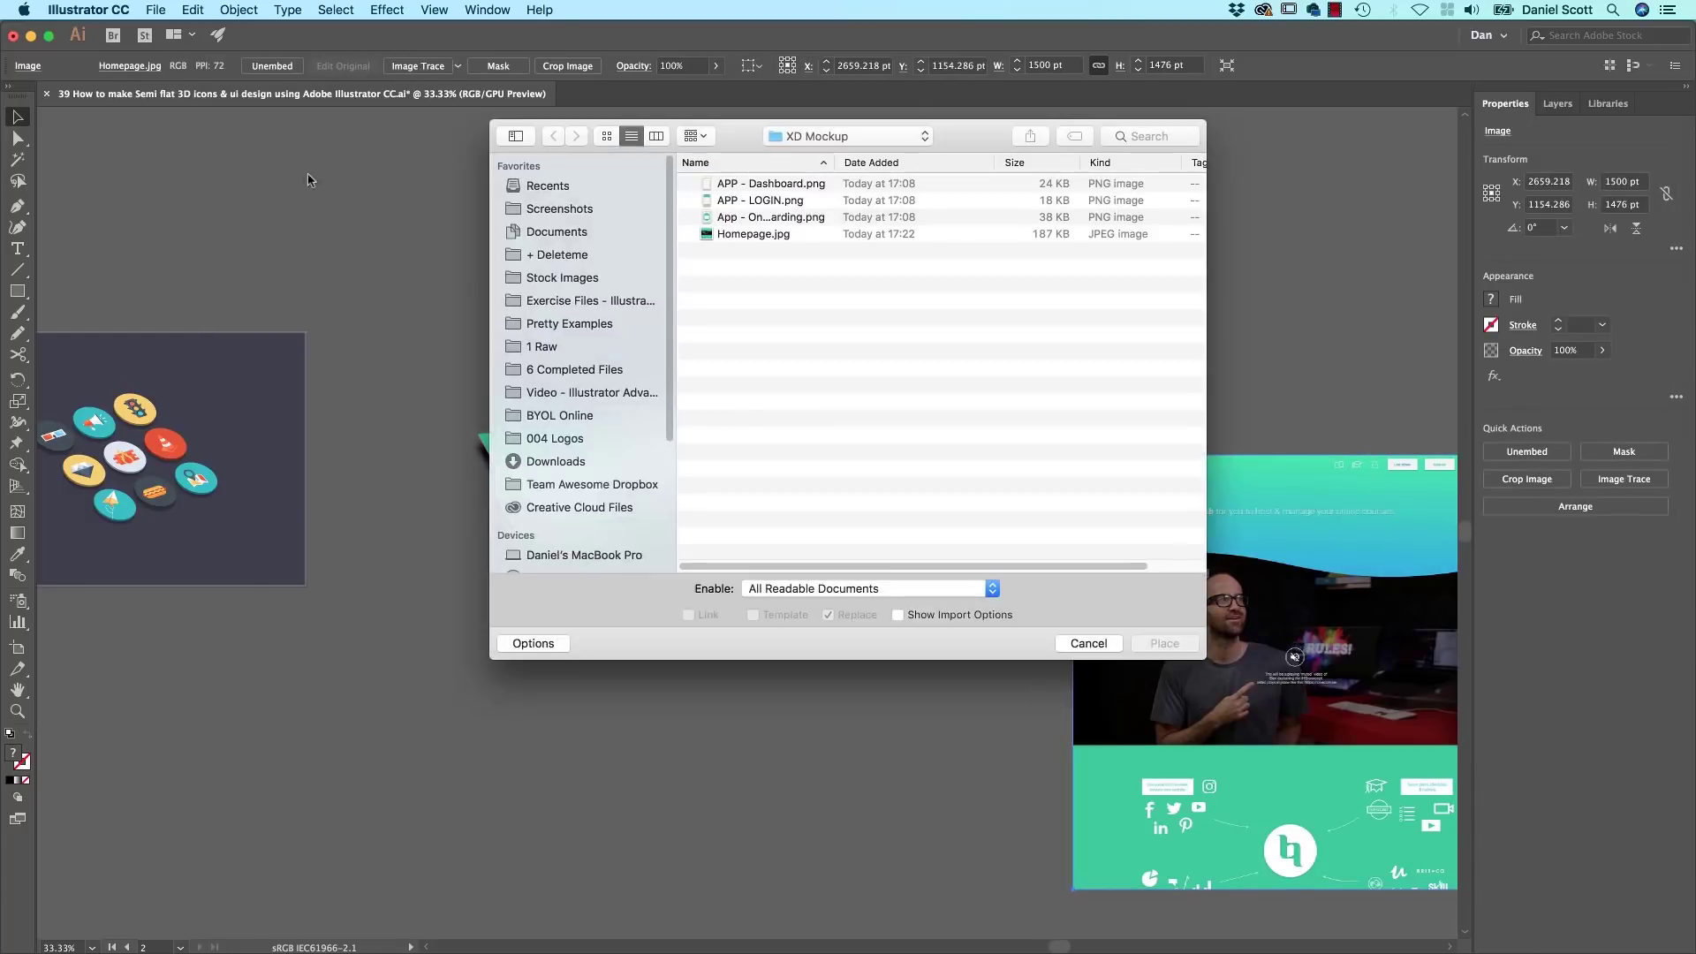
click(576, 210)
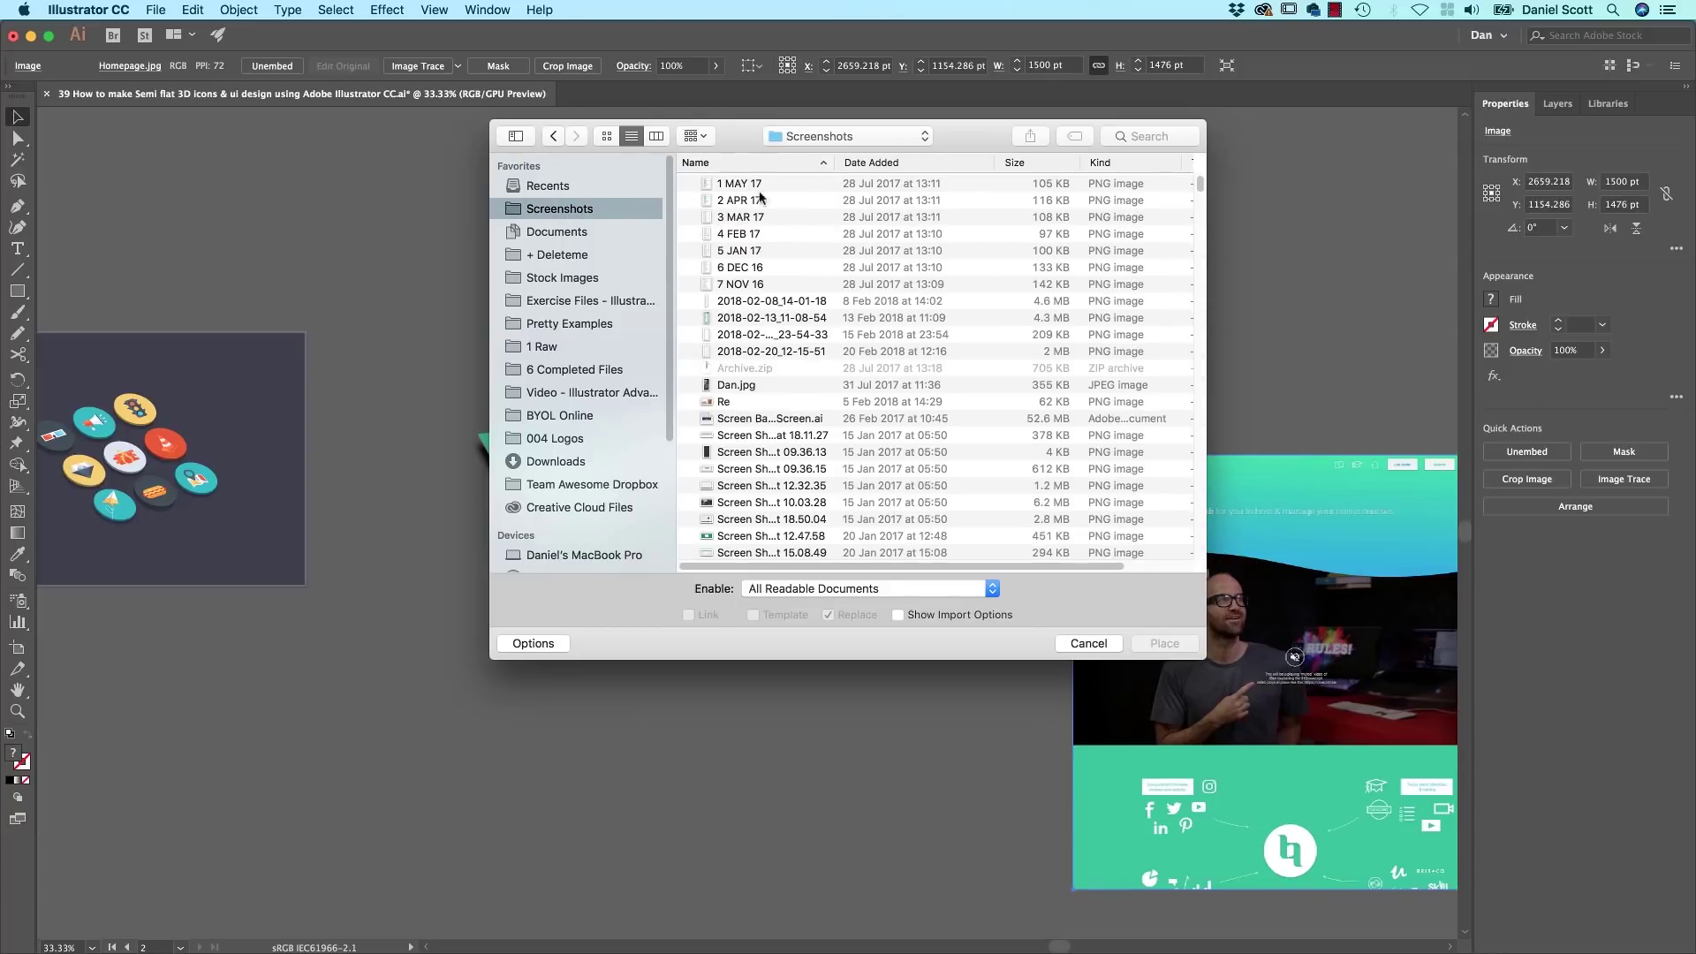
click(911, 168)
click(757, 185)
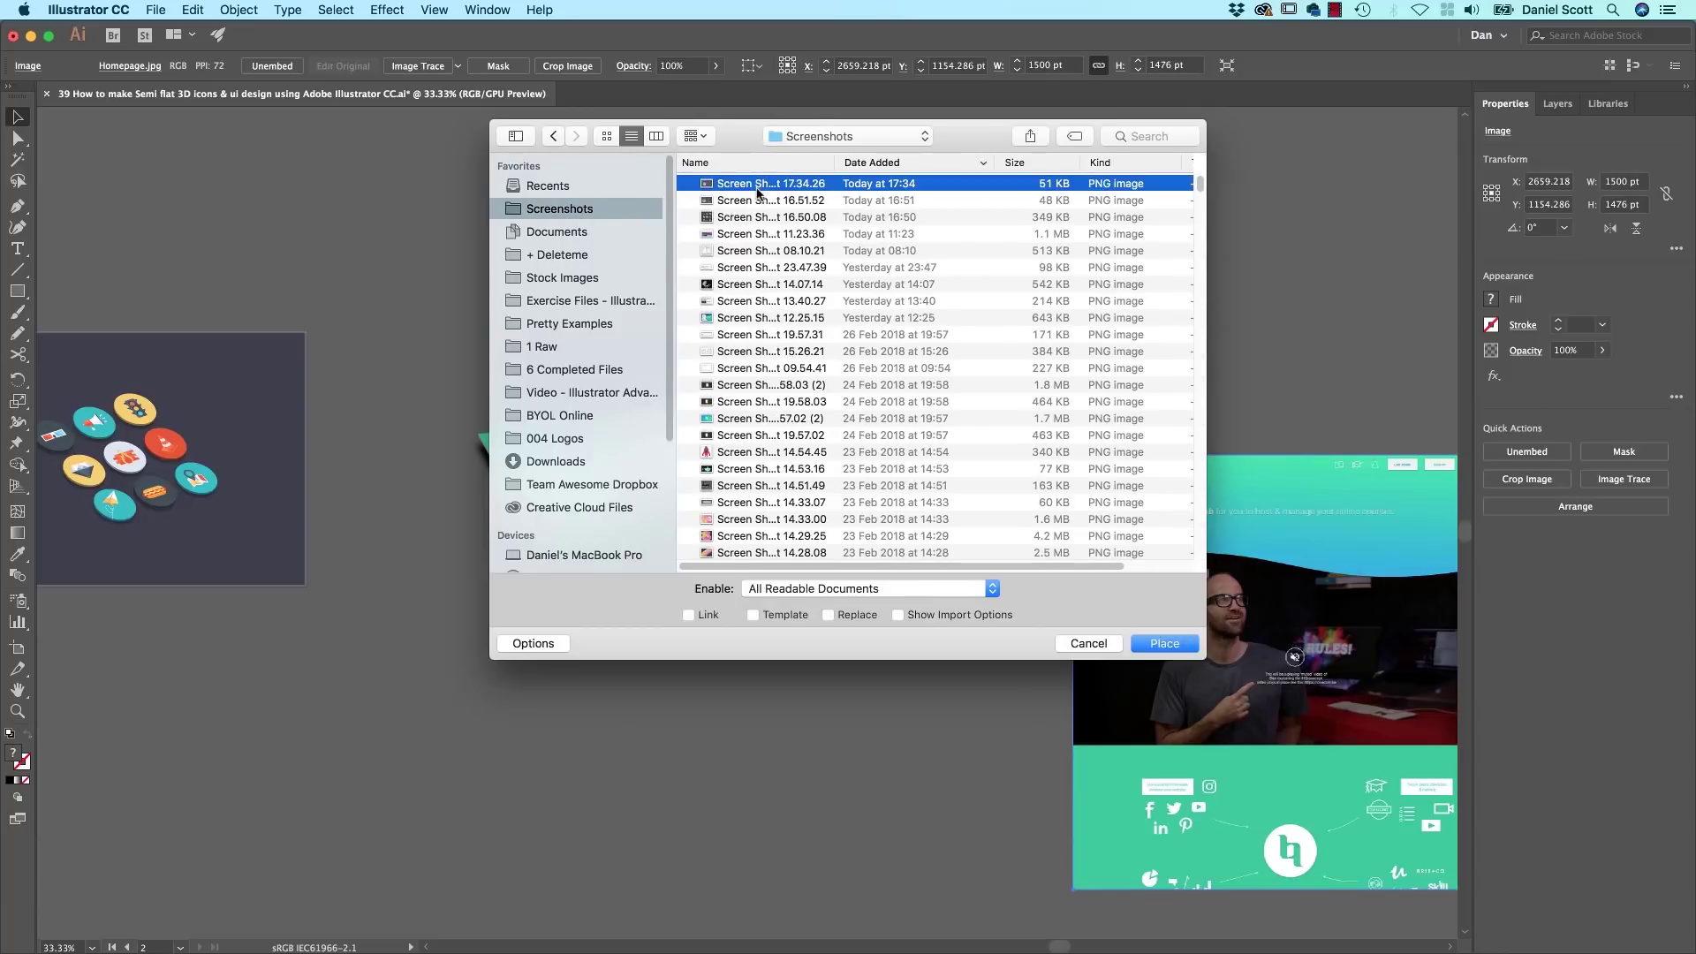
click(1196, 641)
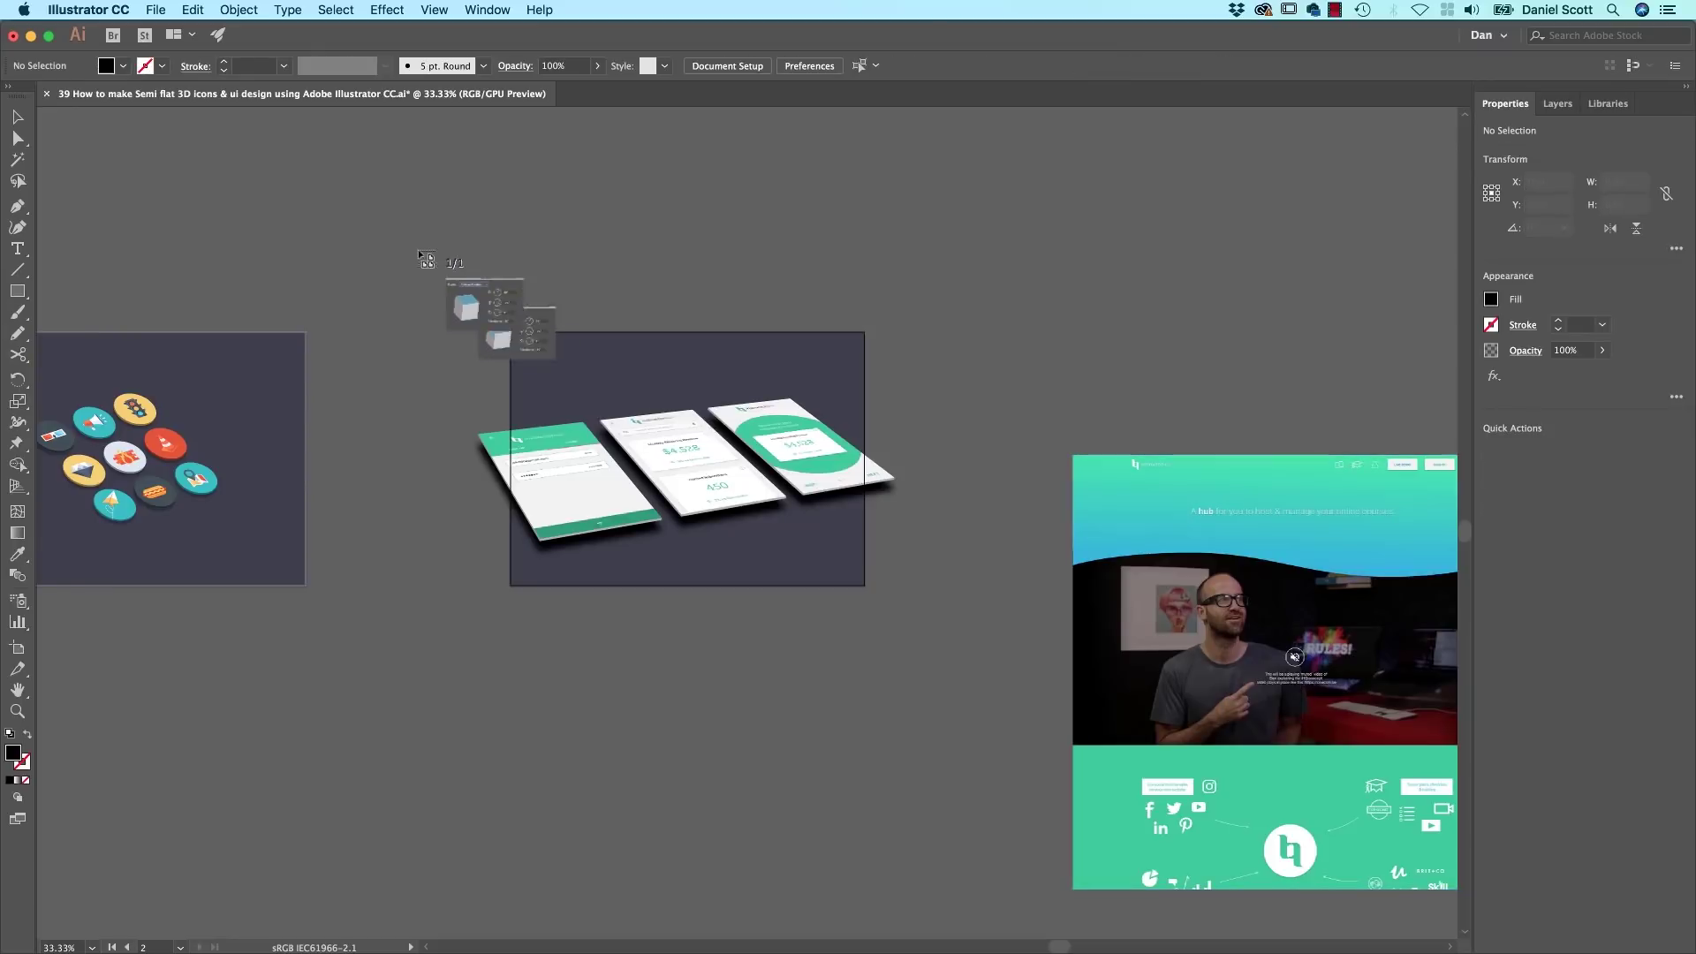
click(921, 223)
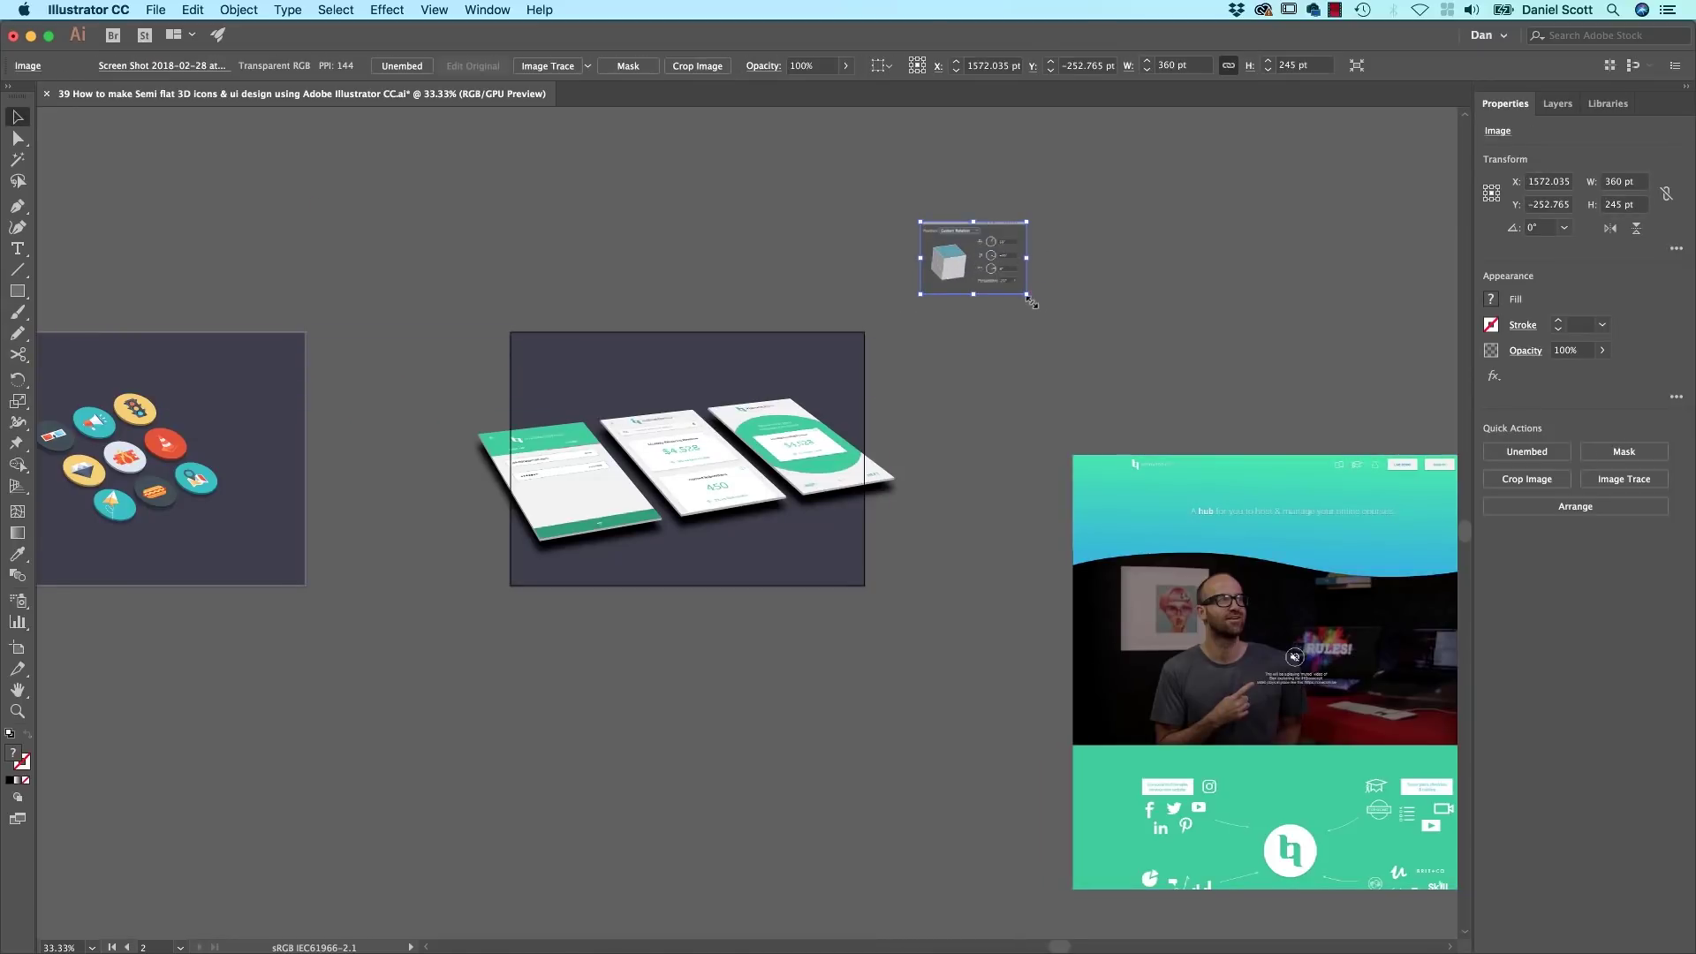
Step: Enlarge the placed screenshot to about 636 × 432 pt, then select the homepage image
drag(1032, 302, 1108, 349)
scroll(875, 281, right, 10)
scroll(875, 281, down, 3)
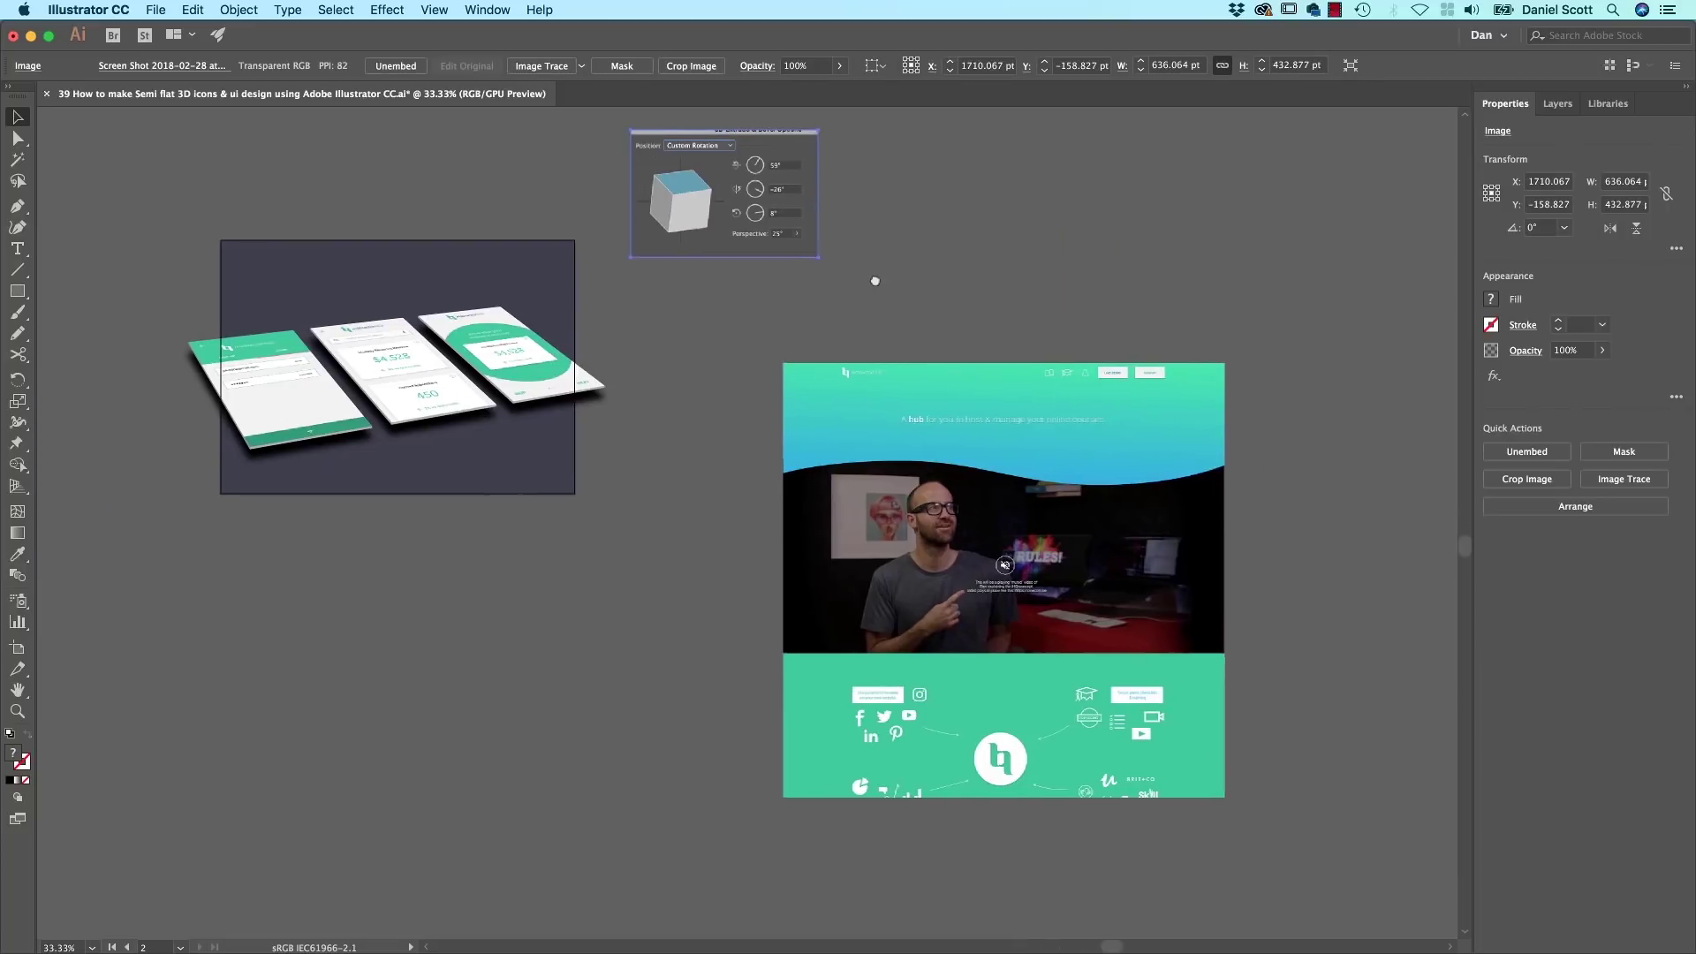
scroll(874, 281, right, 2)
key(super+equal)
scroll(879, 326, down, 5)
scroll(880, 326, right, 5)
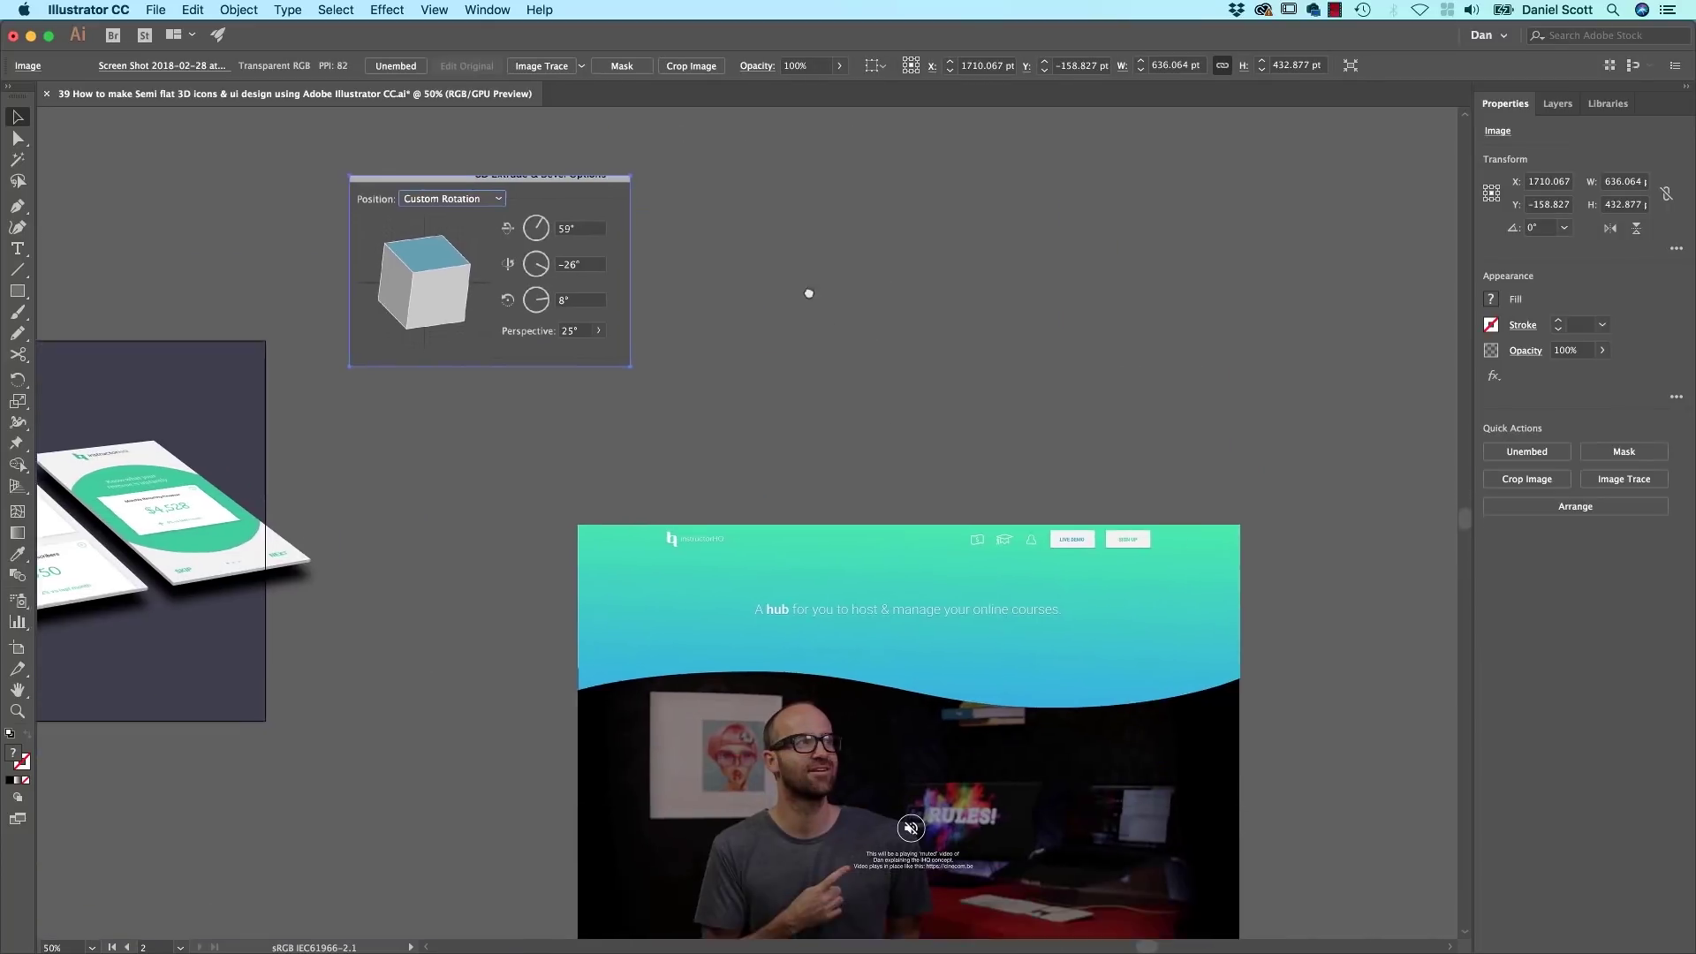
scroll(878, 543, down, 1)
scroll(878, 542, right, 1)
click(879, 543)
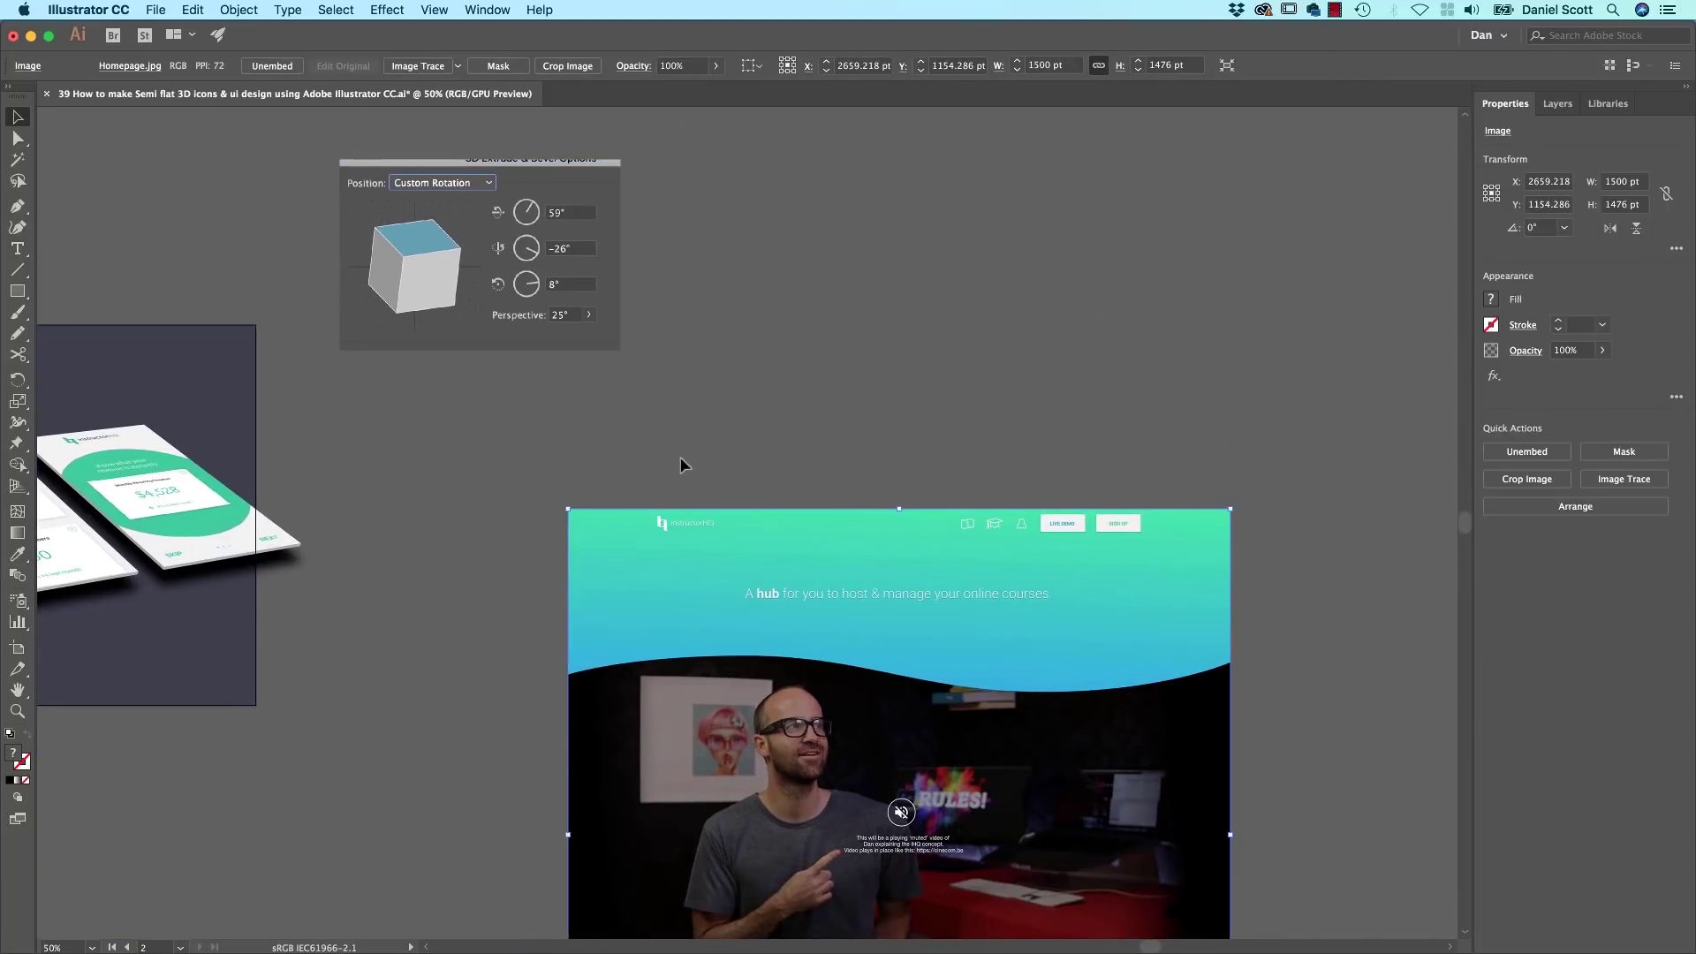
Step: Apply a 3D Rotate effect to the homepage image
click(397, 10)
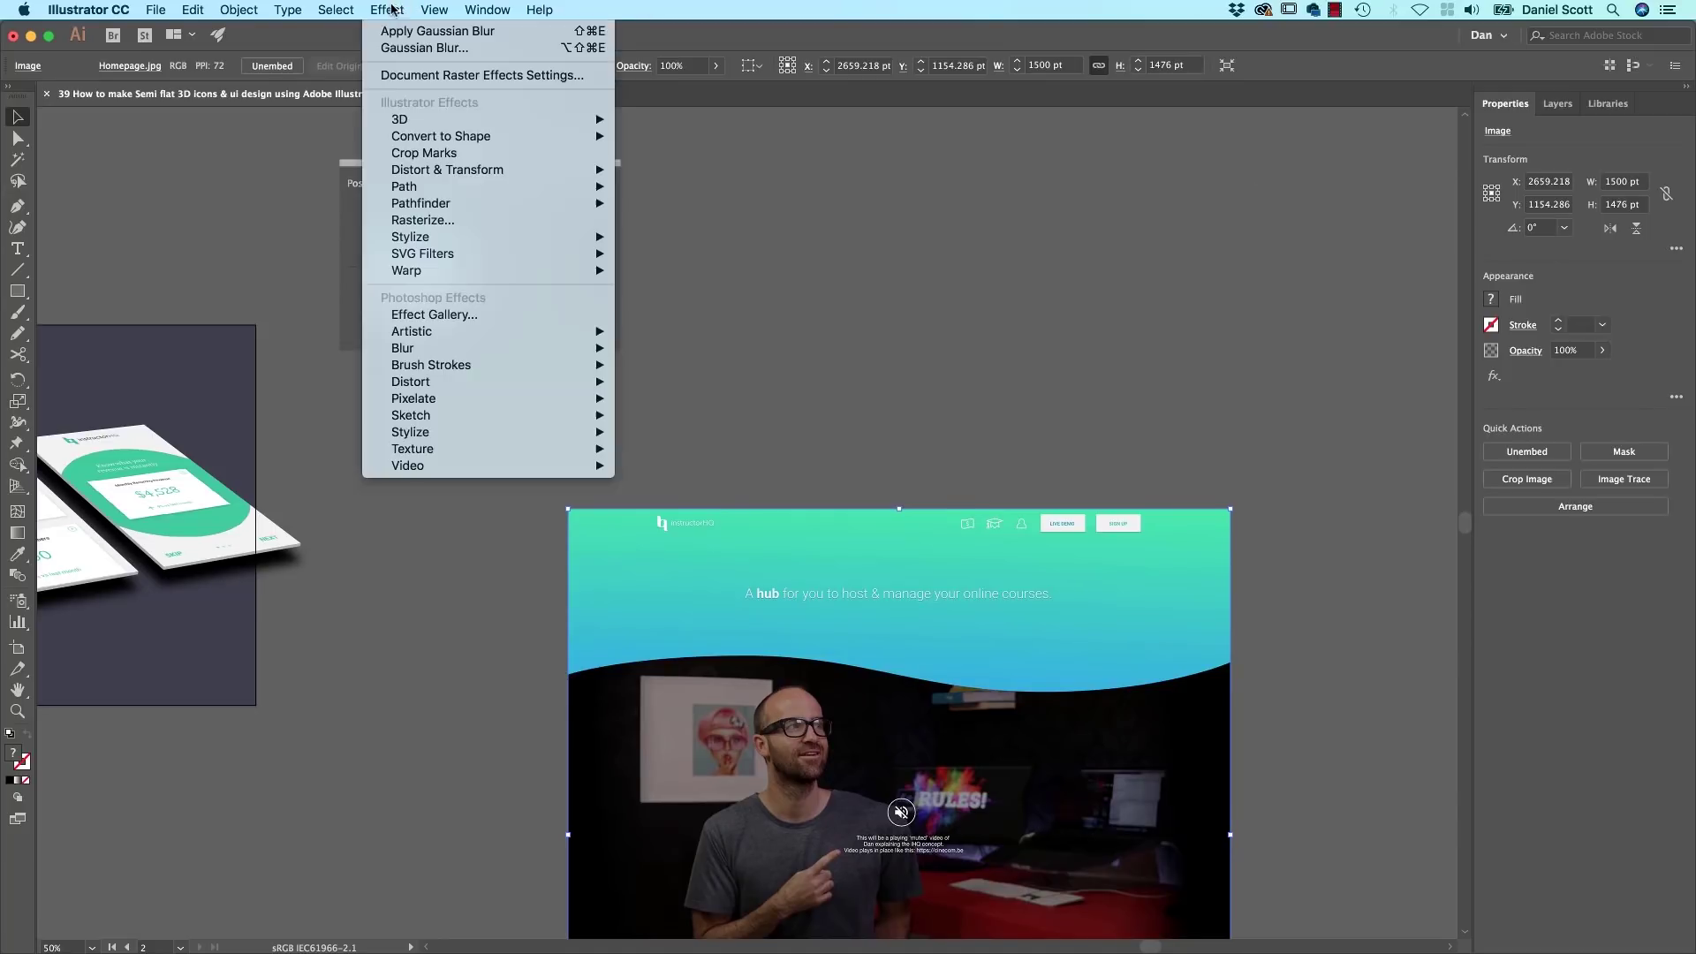
click(427, 138)
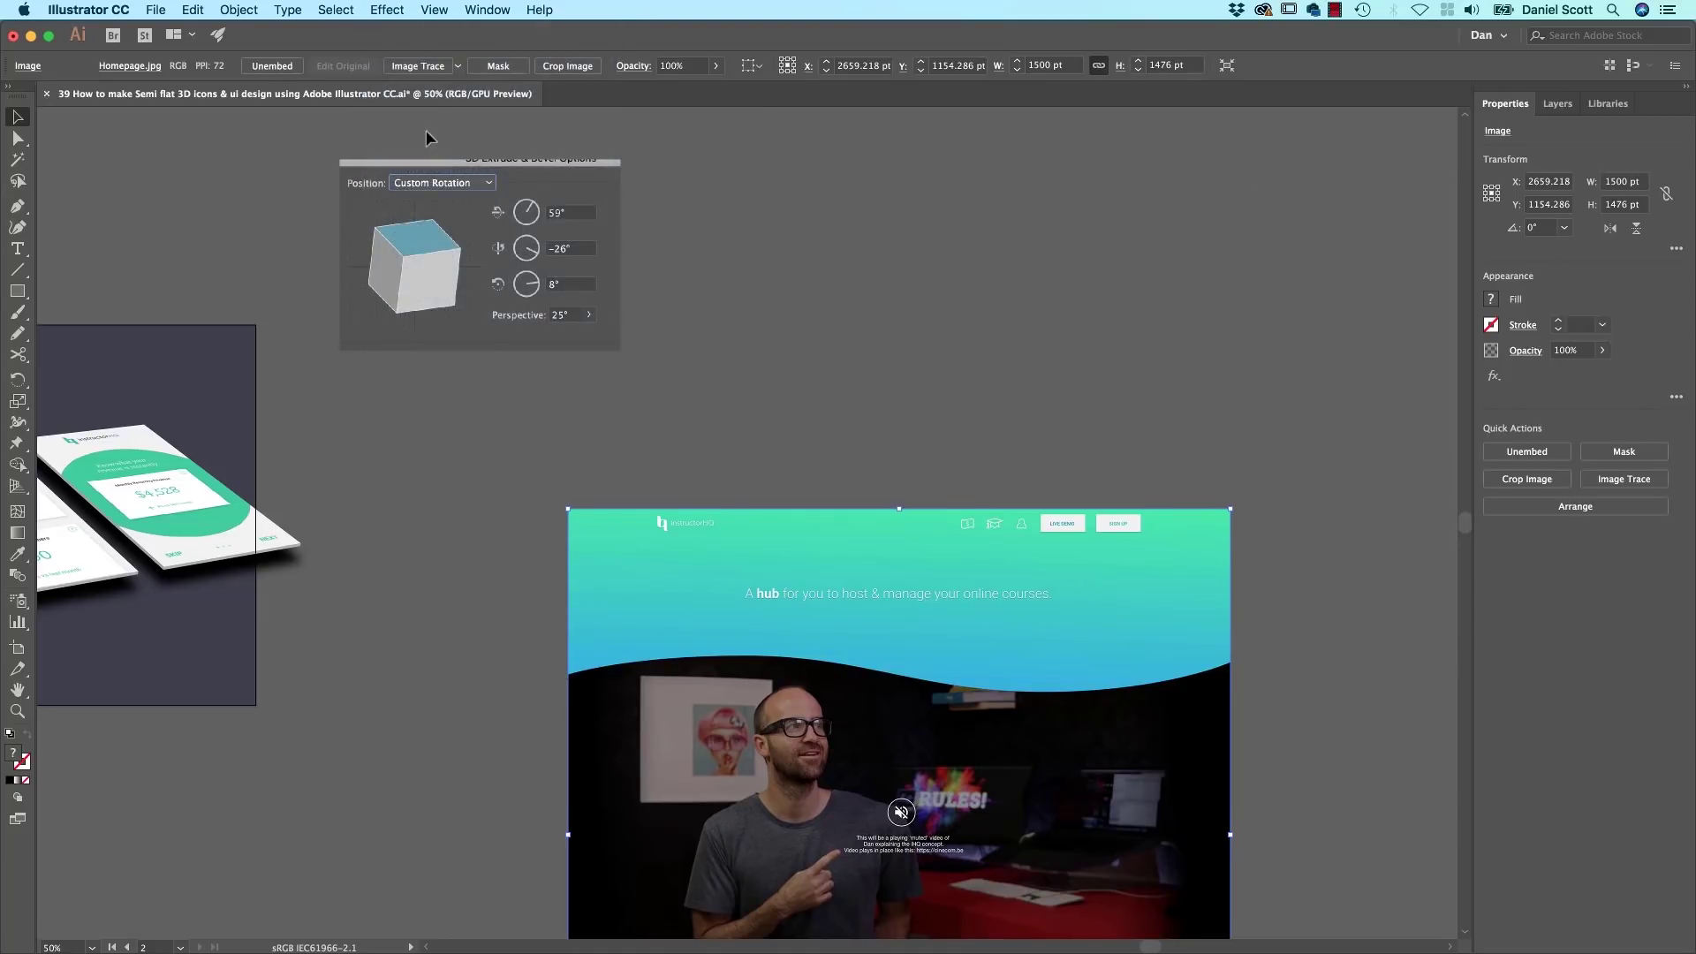
click(430, 9)
mouse_move(386, 10)
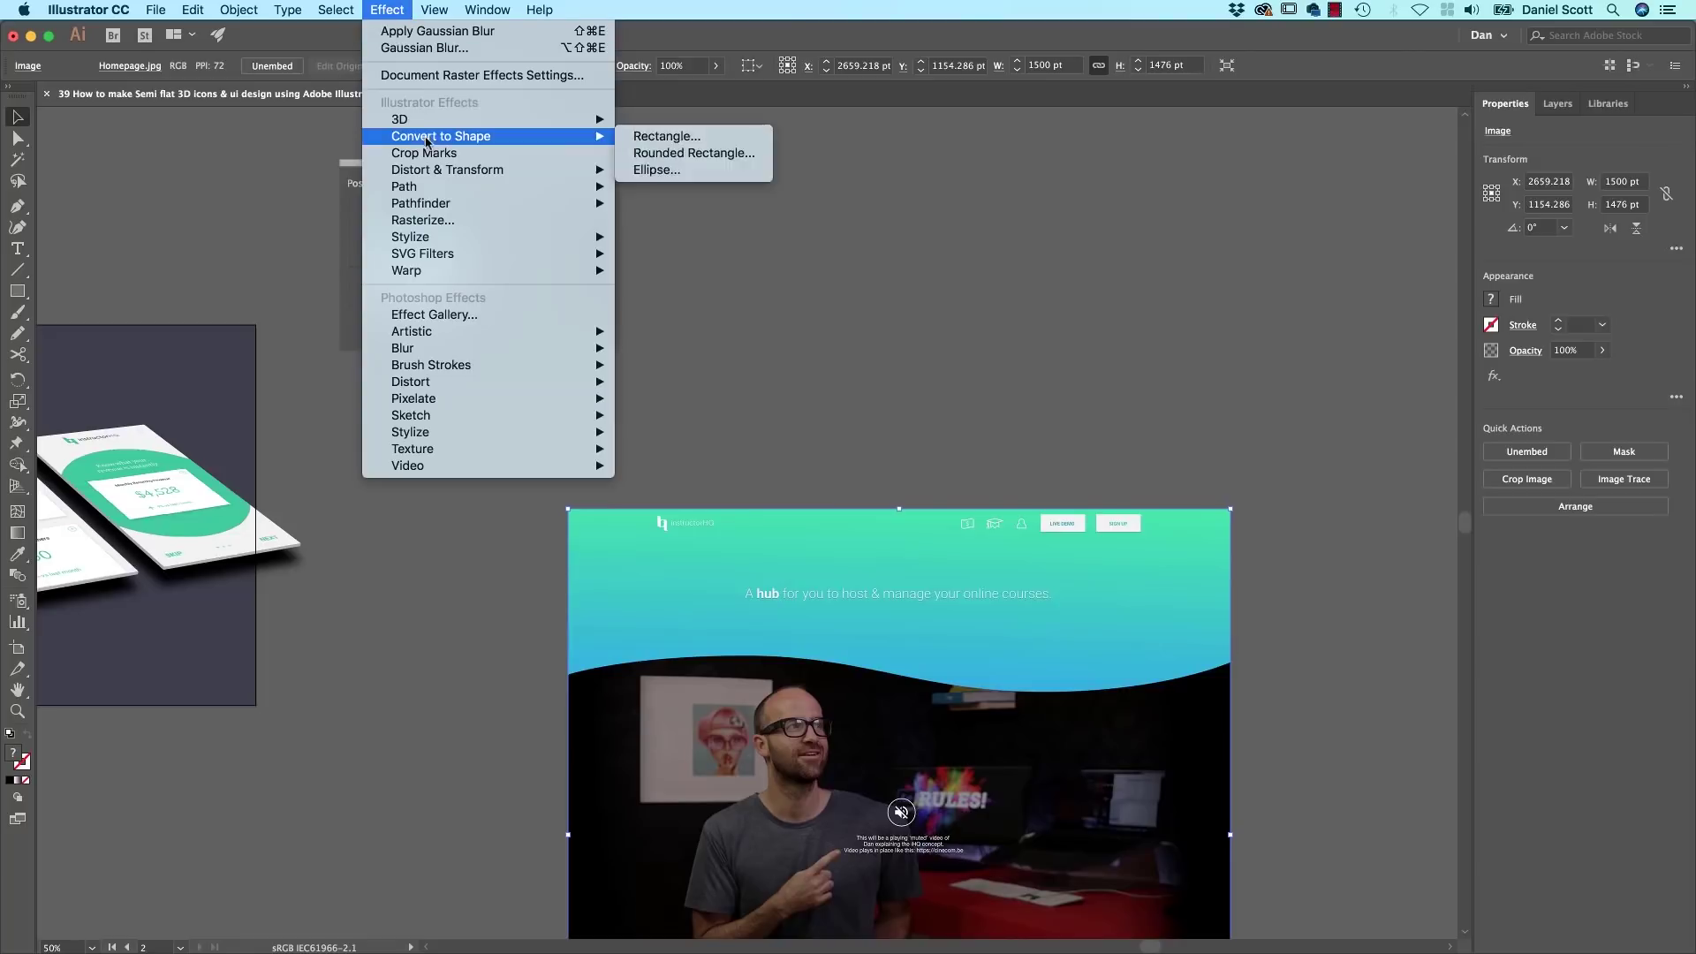
mouse_move(470, 120)
click(678, 156)
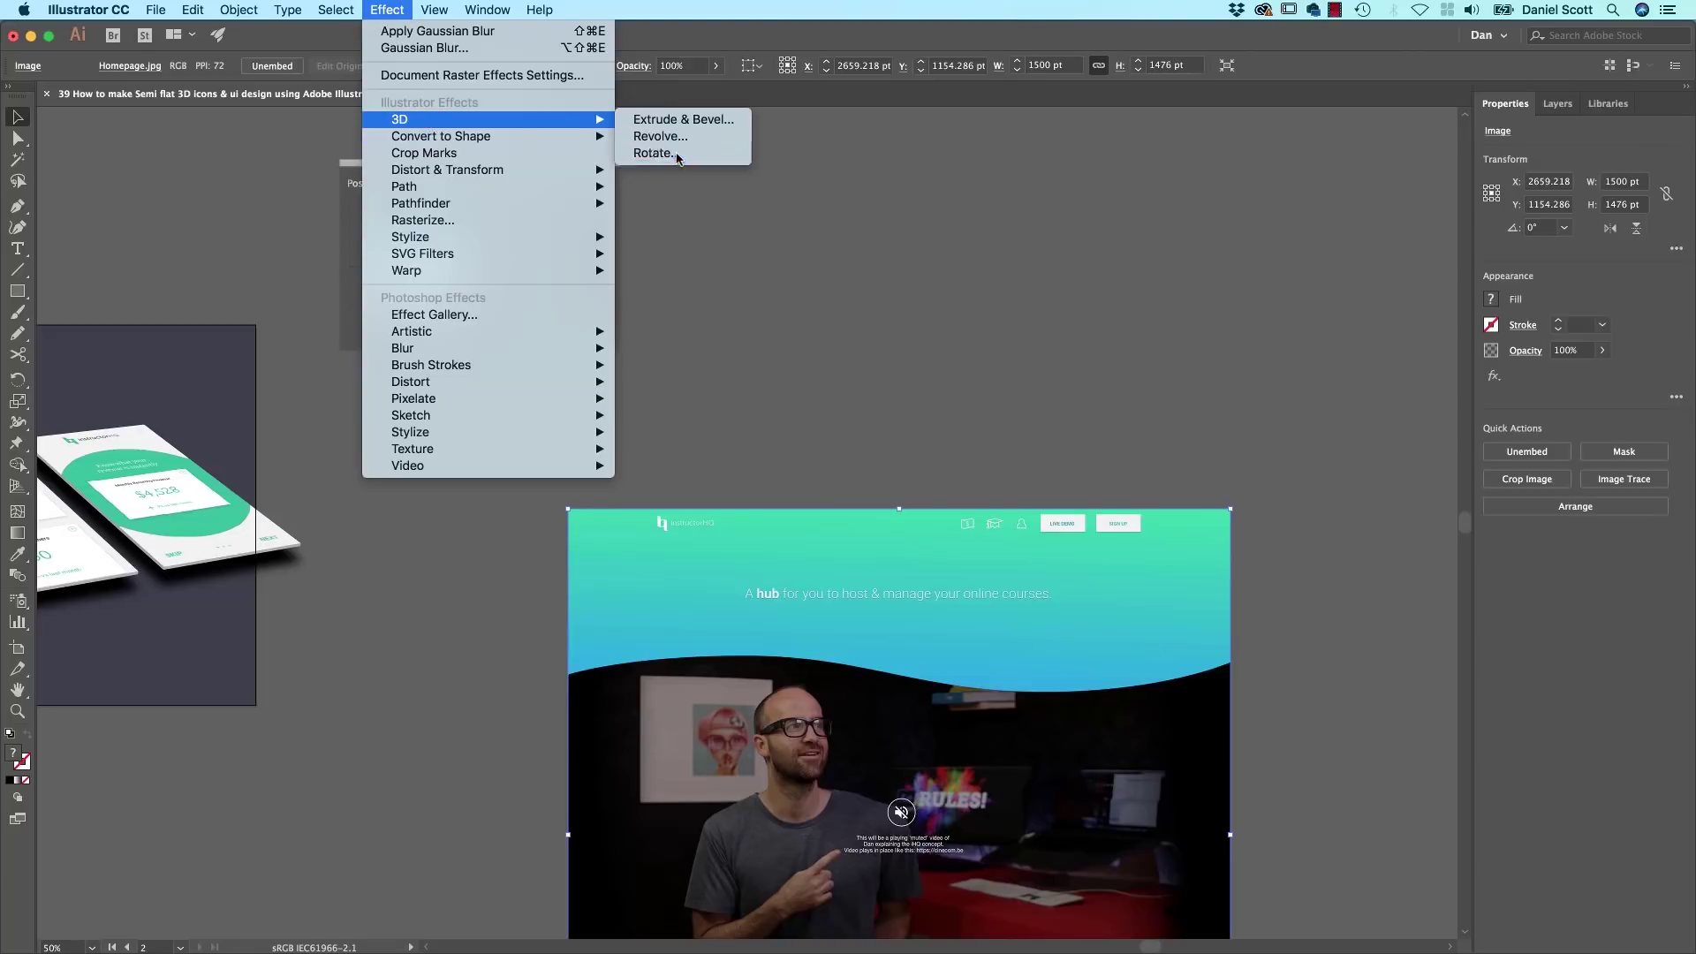
Step: Set the rotation to X 59°, Y -26°, Z 8° with 25° perspective
click(1476, 204)
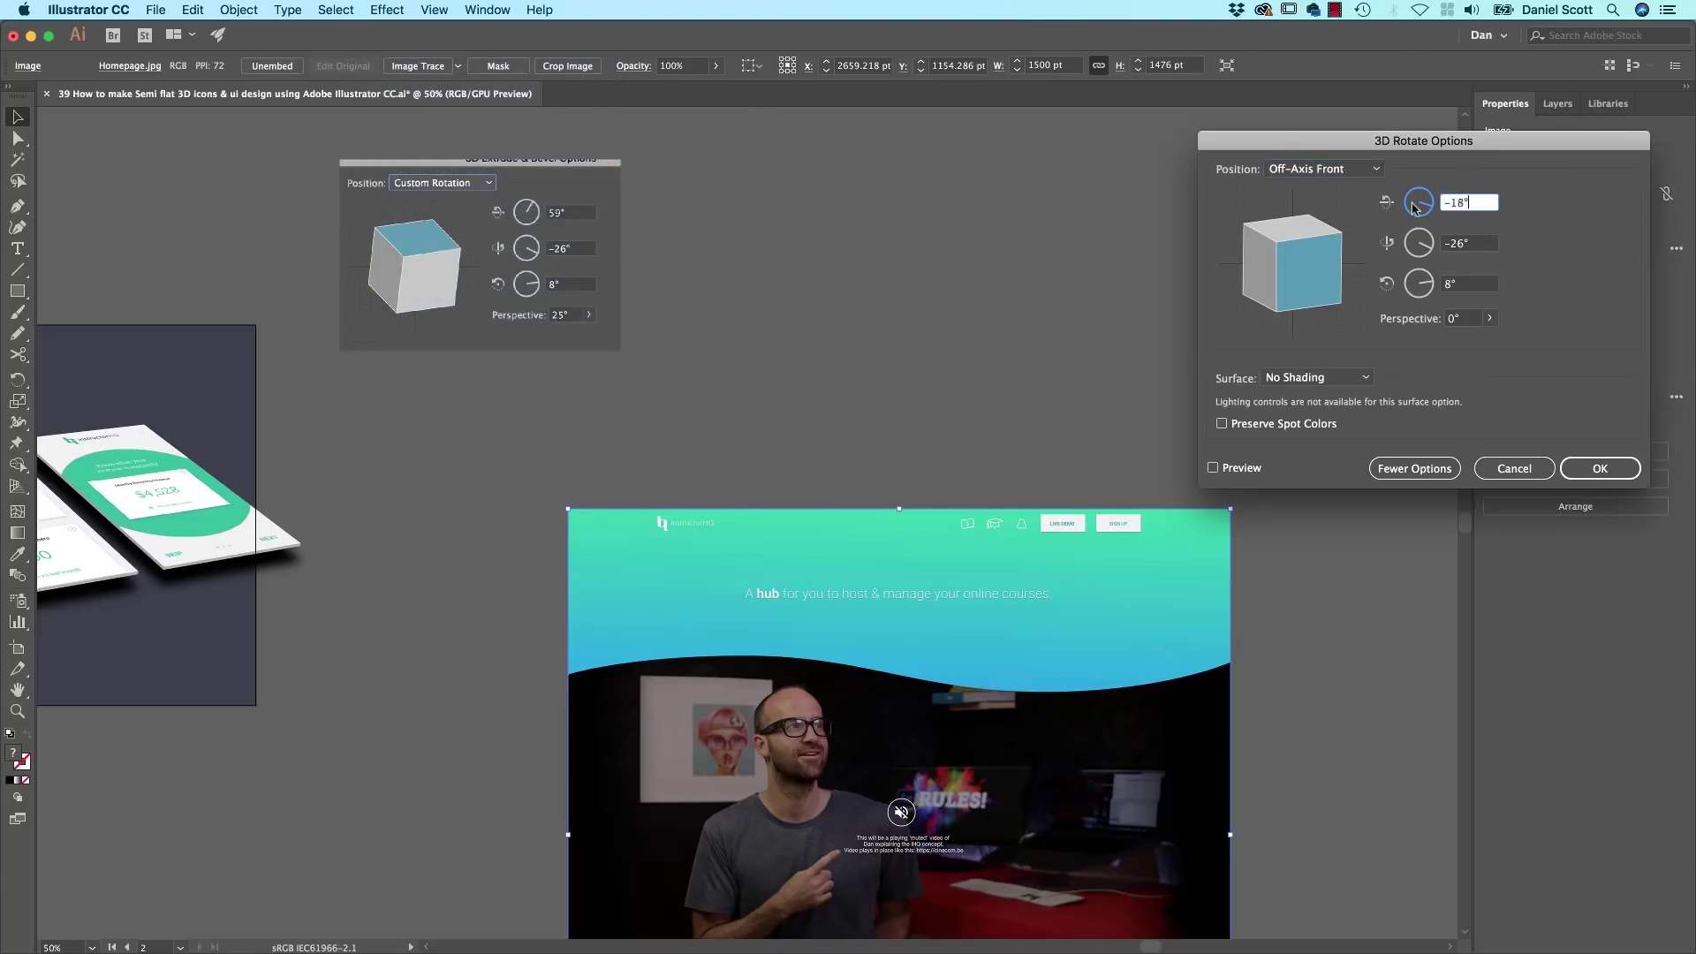
text(59)
key(Tab)
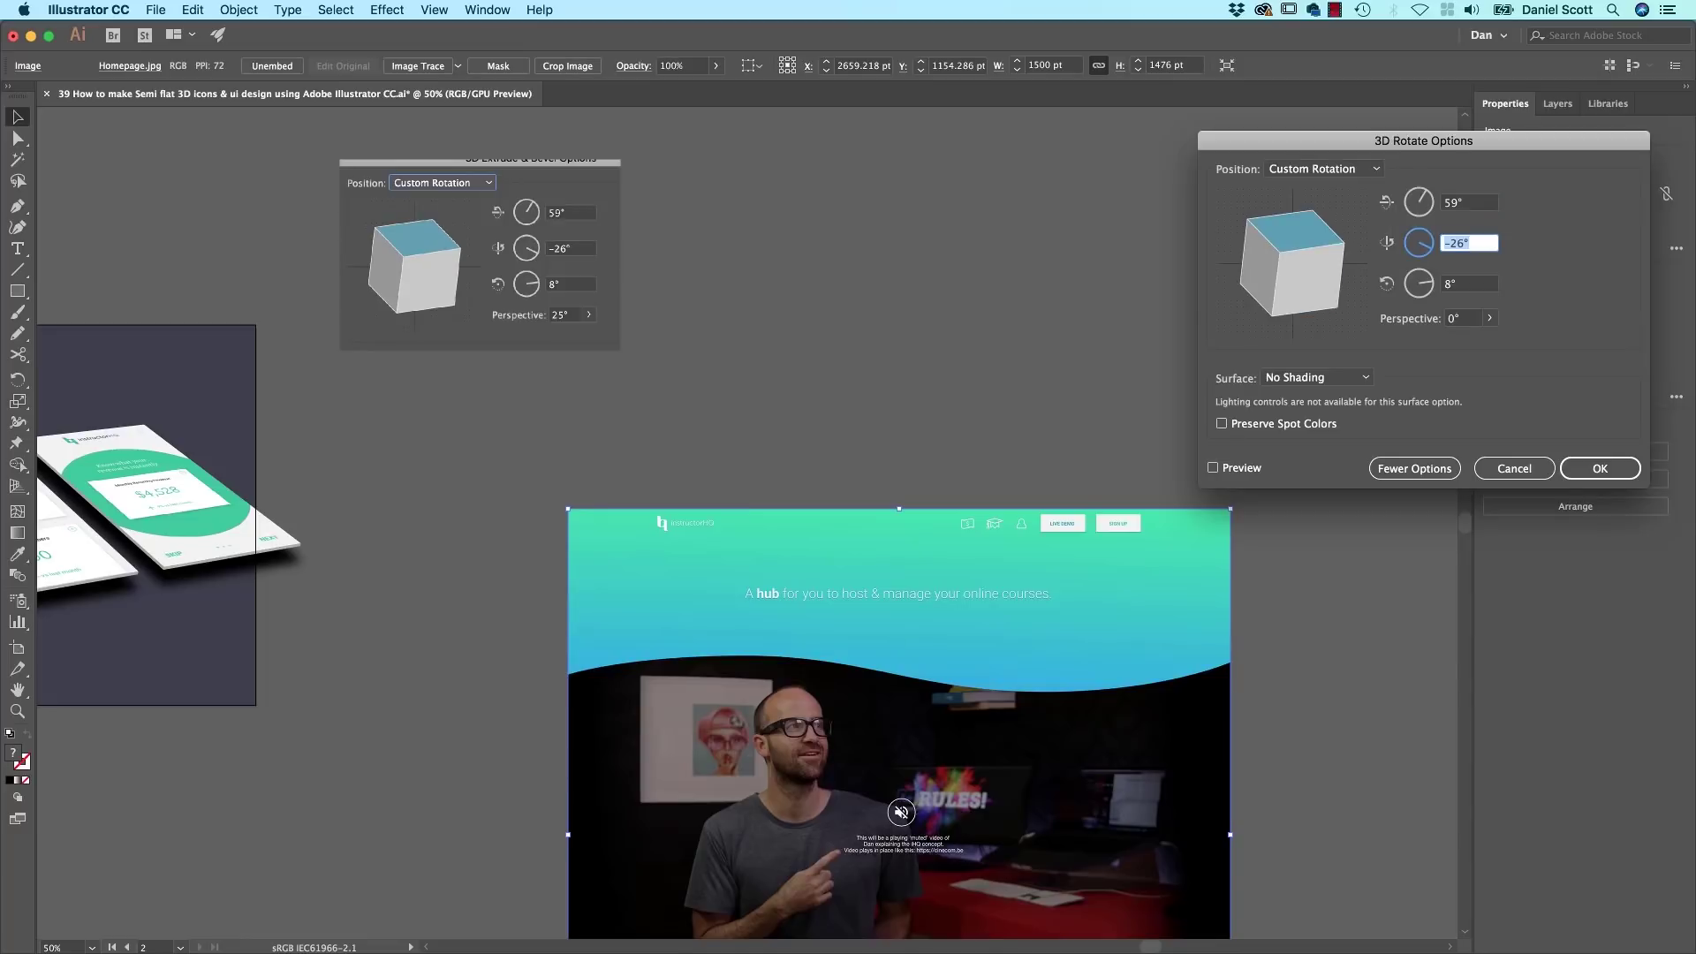
text(-26)
key(Tab)
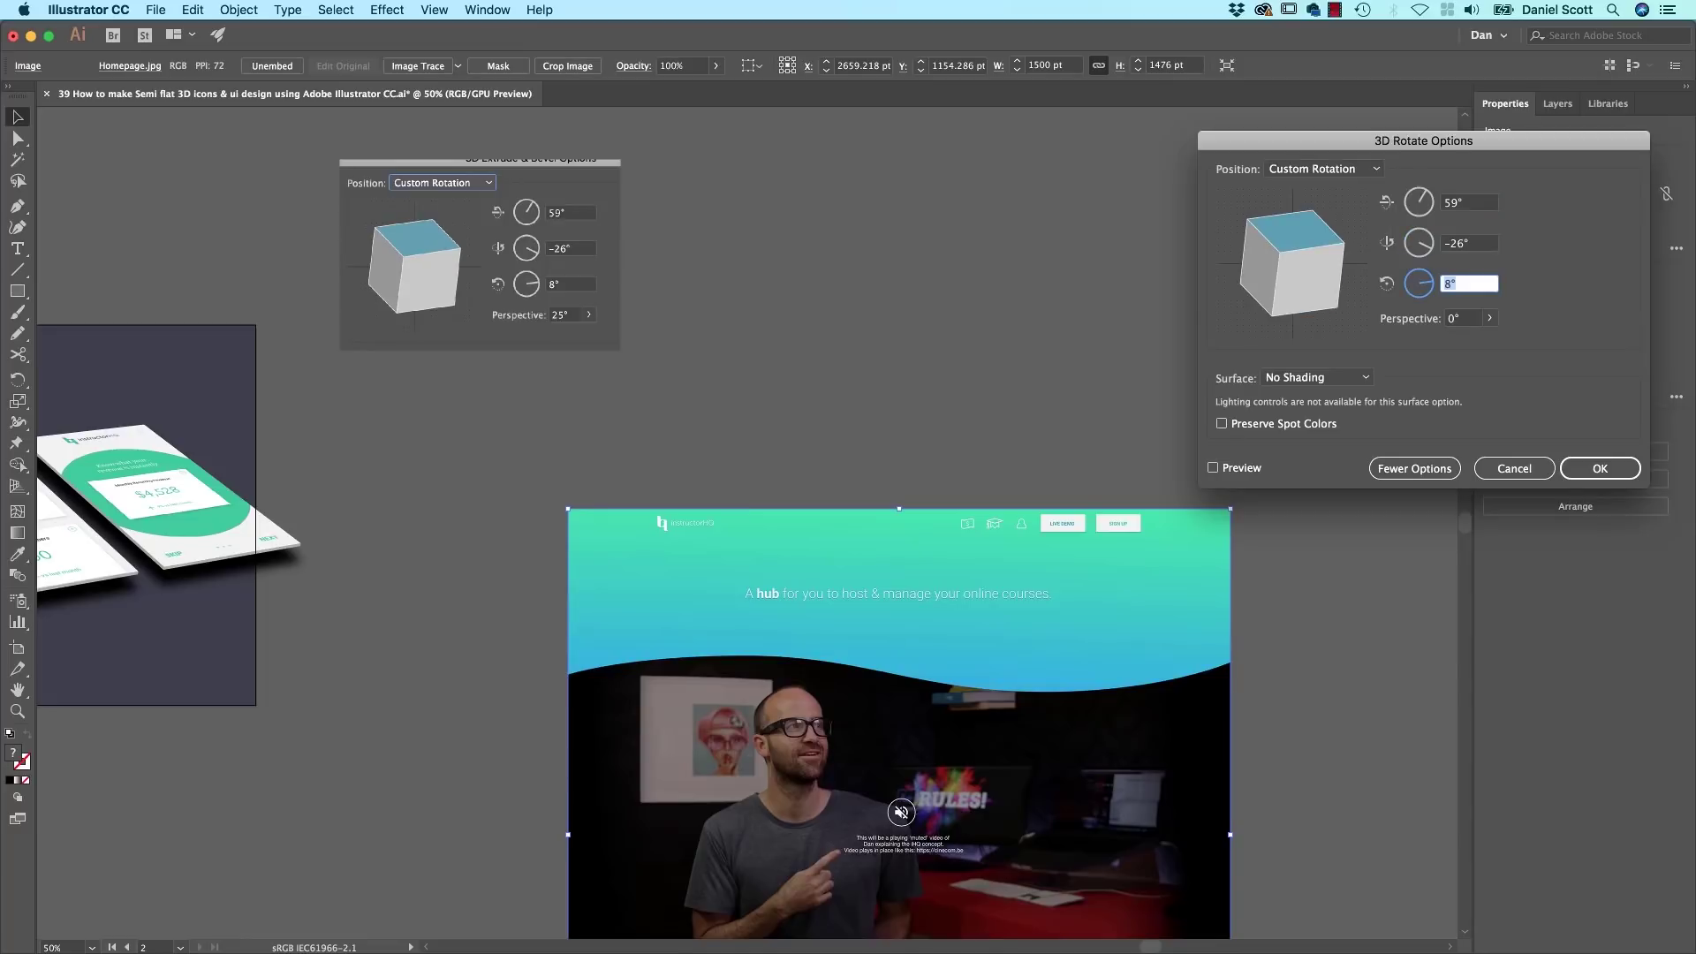
key(Tab)
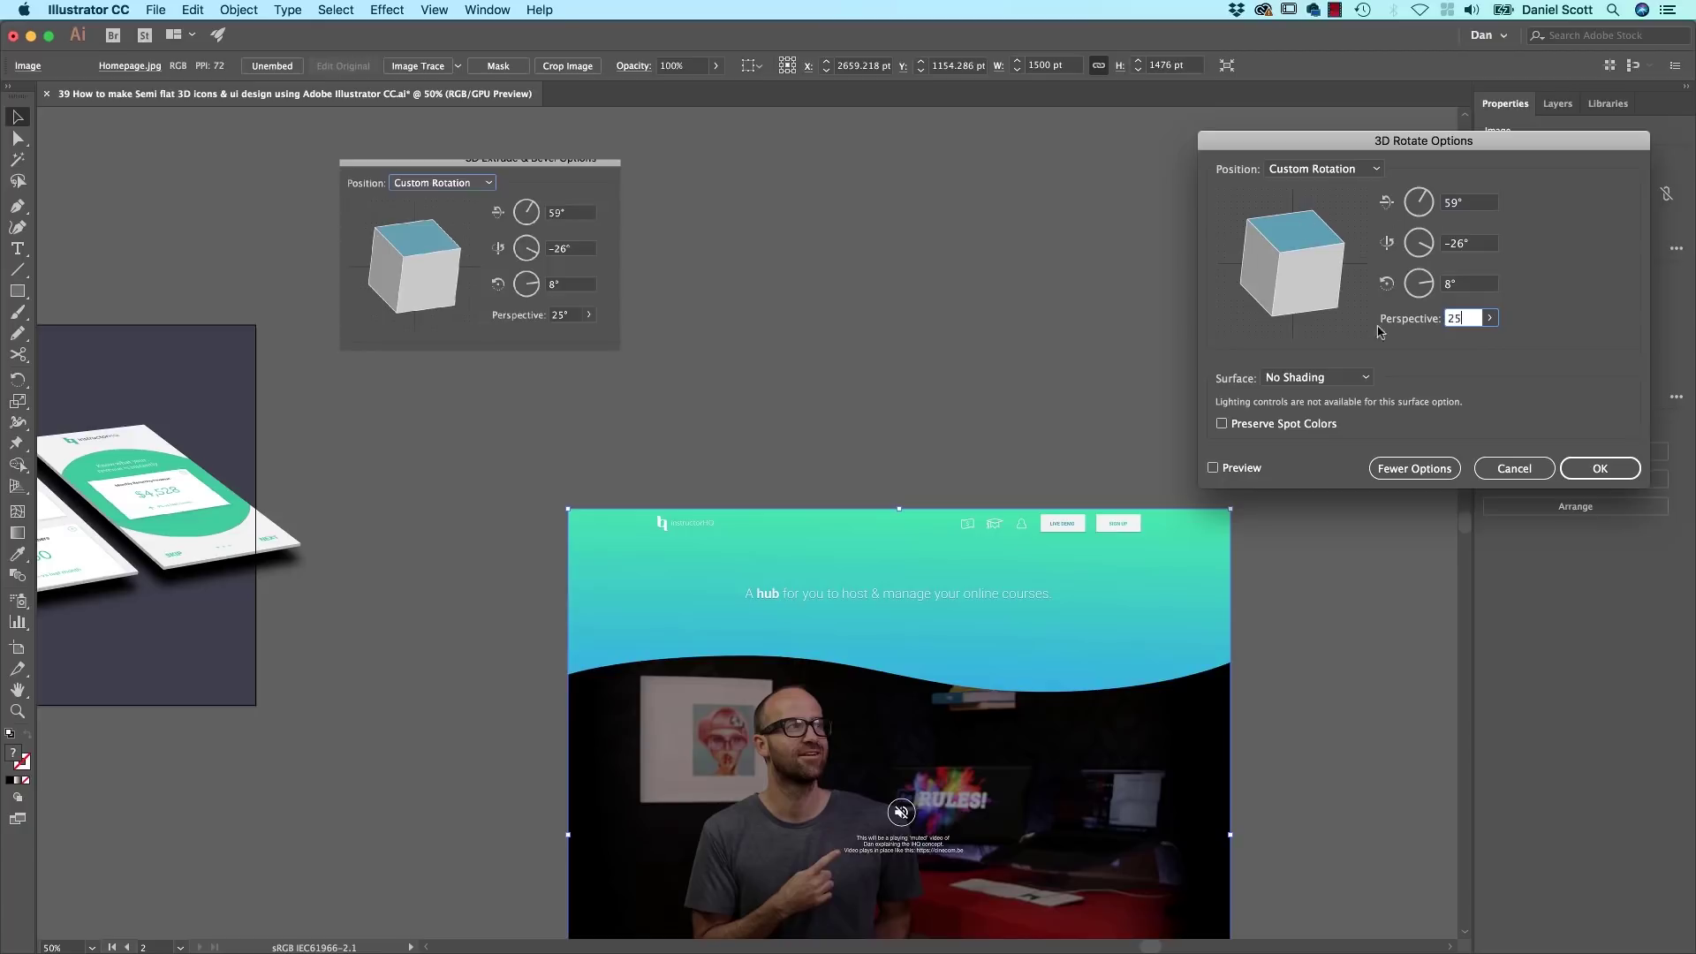
click(1590, 470)
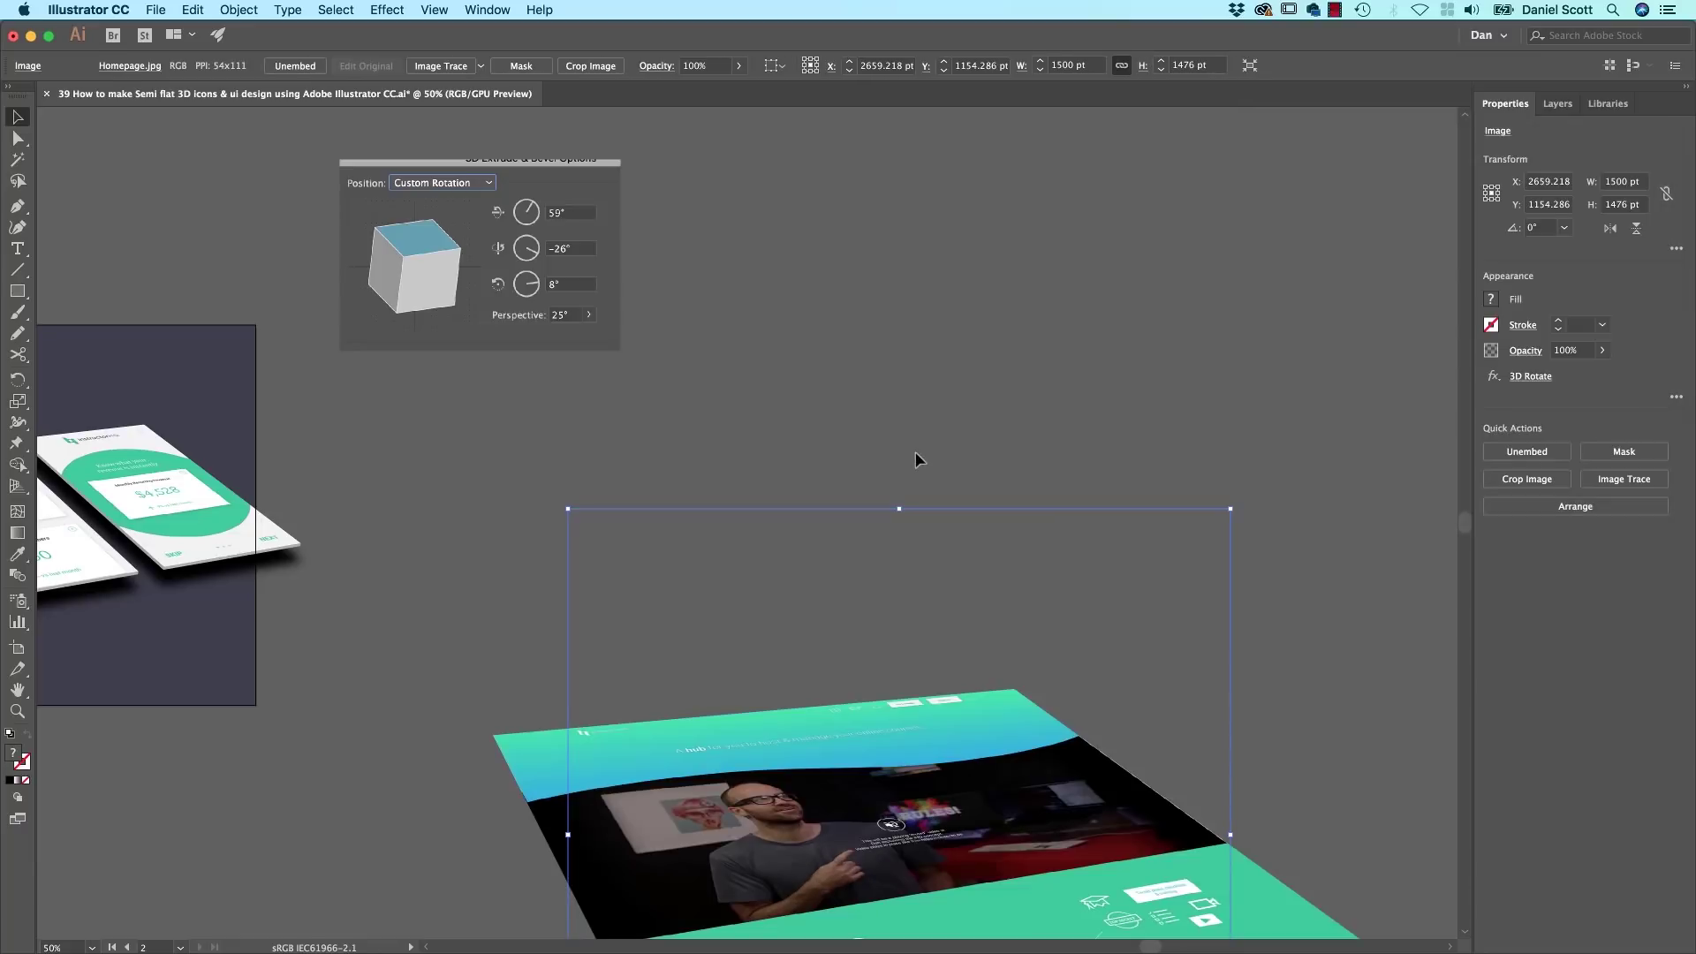
Step: Delete the reference screenshot of the 3D settings
click(508, 240)
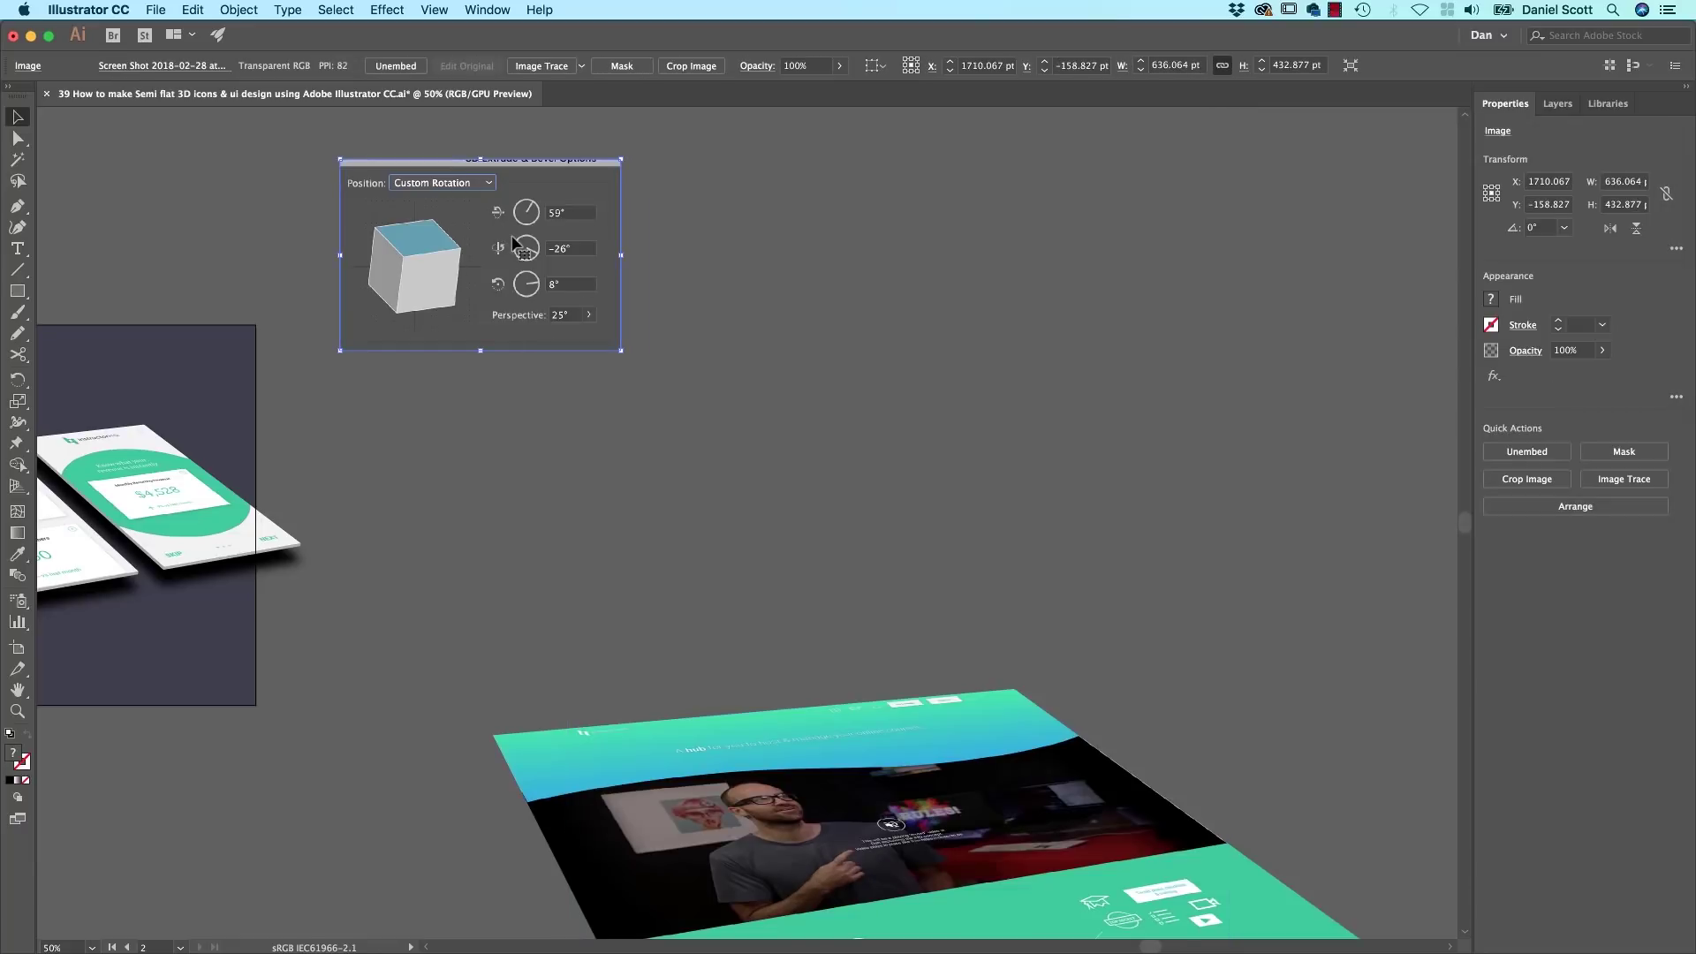
key(Delete)
drag(540, 413, 894, 219)
Step: Move the 3D homepage onto the artboard, enlarge it to about 2228 × 2193 pt, nudge it up-left
click(1239, 622)
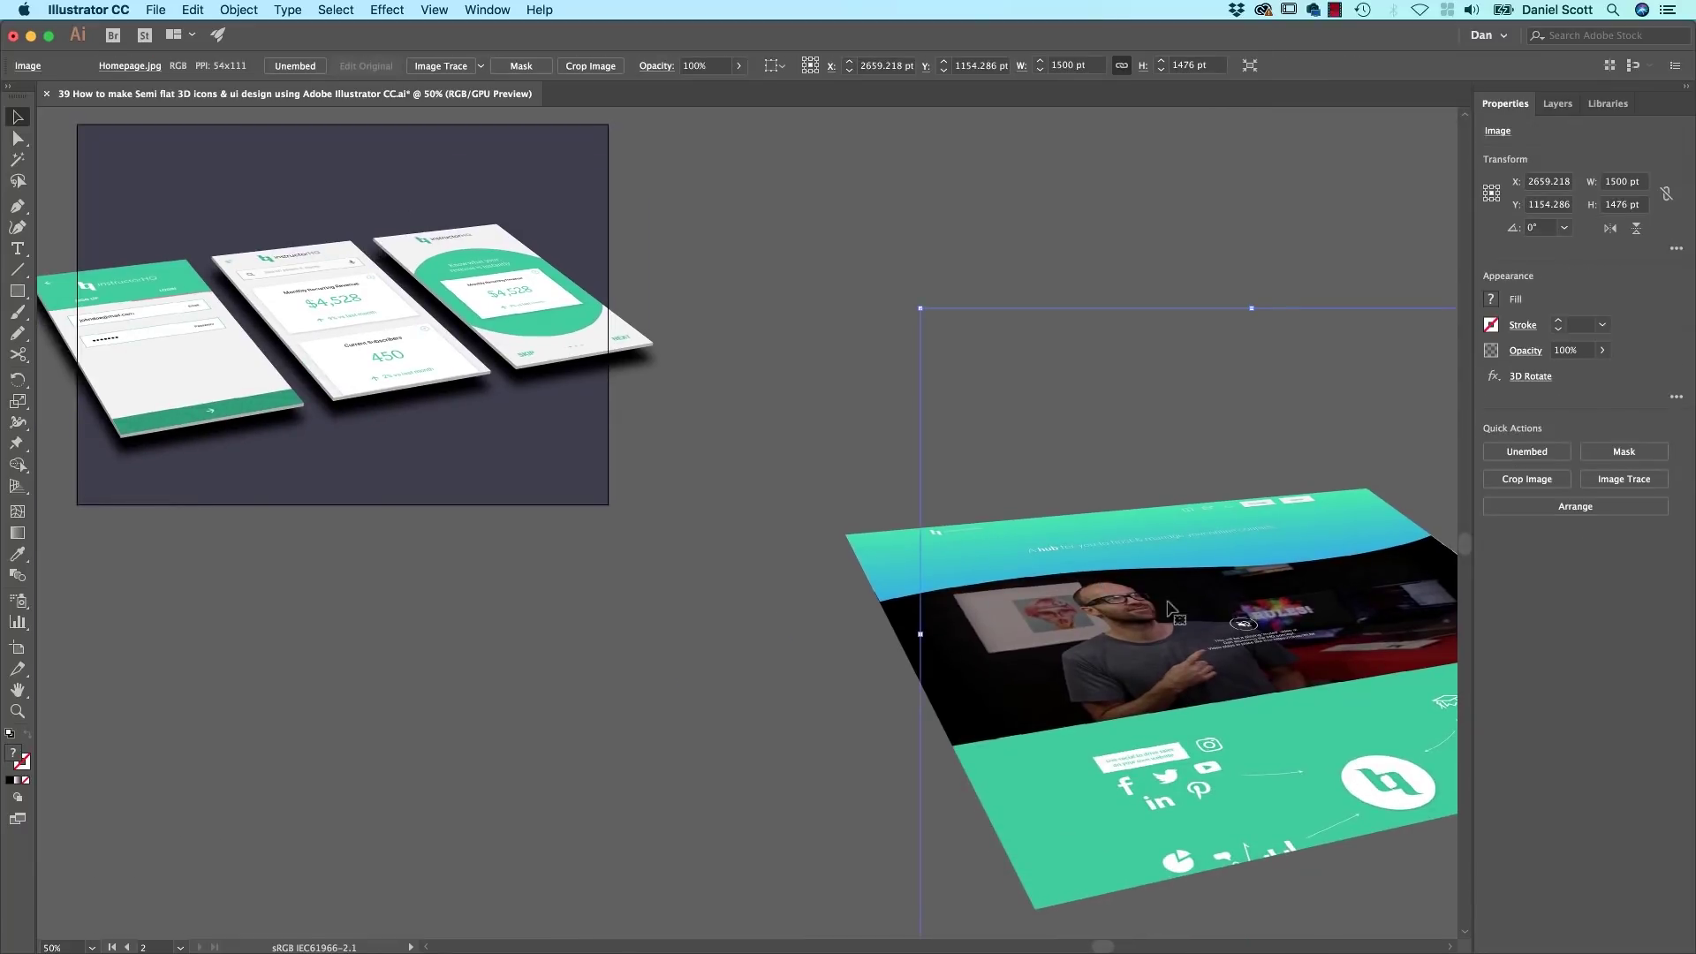
drag(1240, 623, 690, 406)
scroll(690, 407, up, 3)
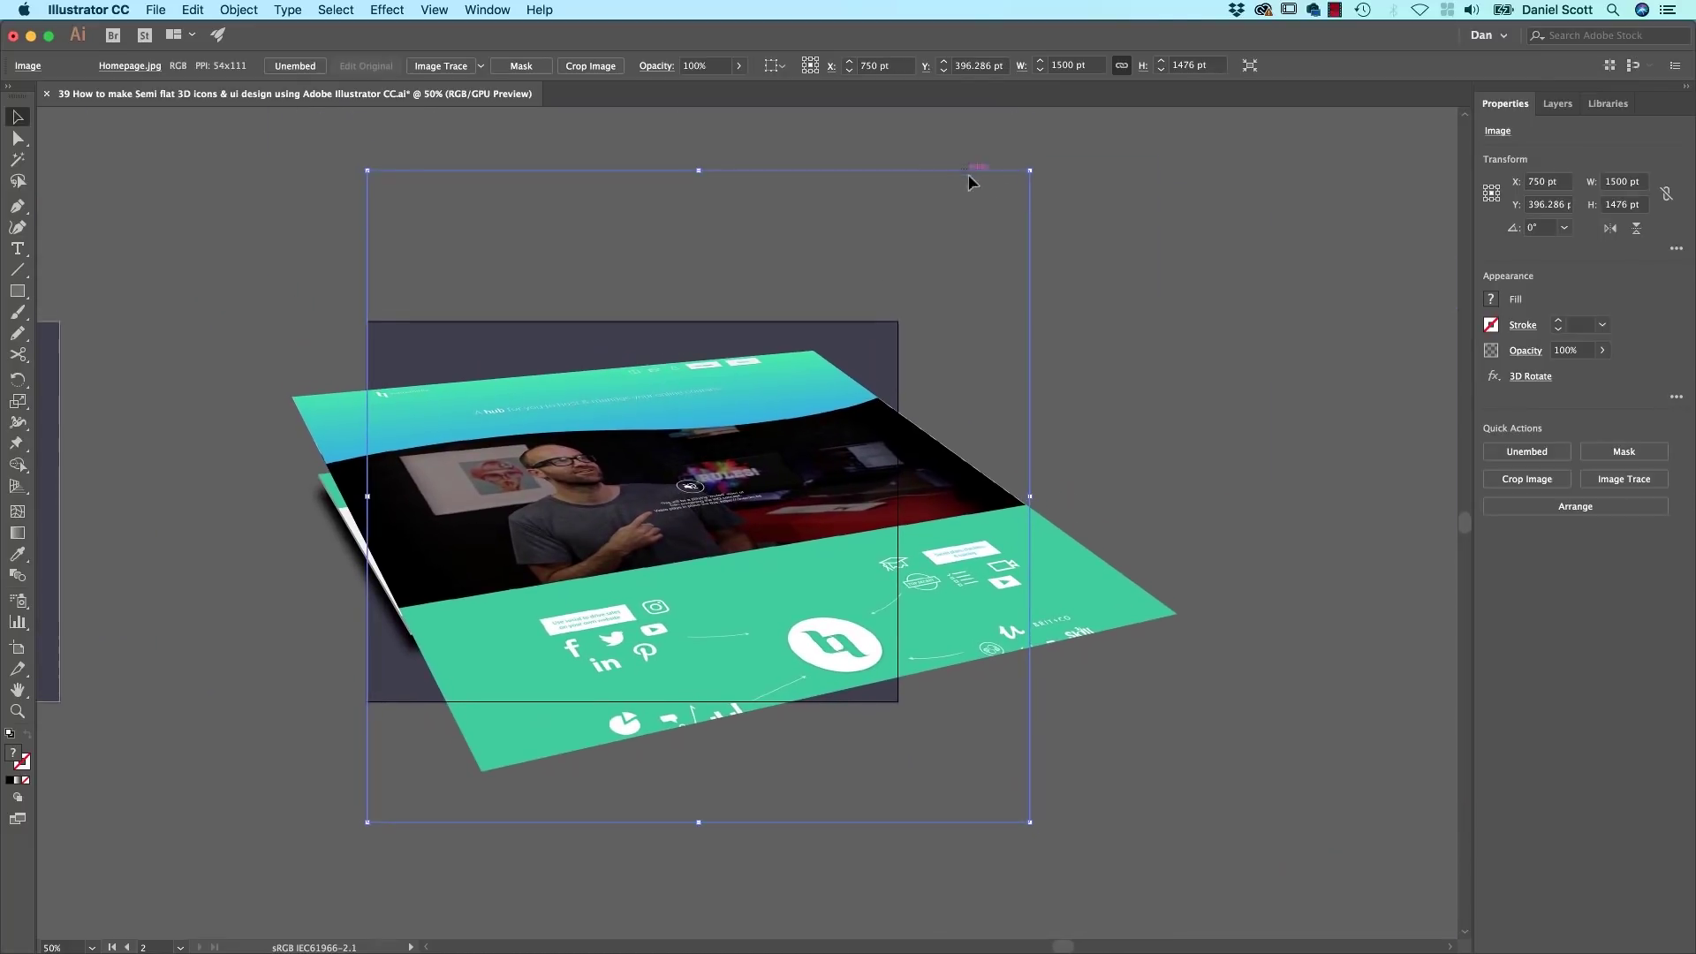
drag(1030, 168, 1144, 122)
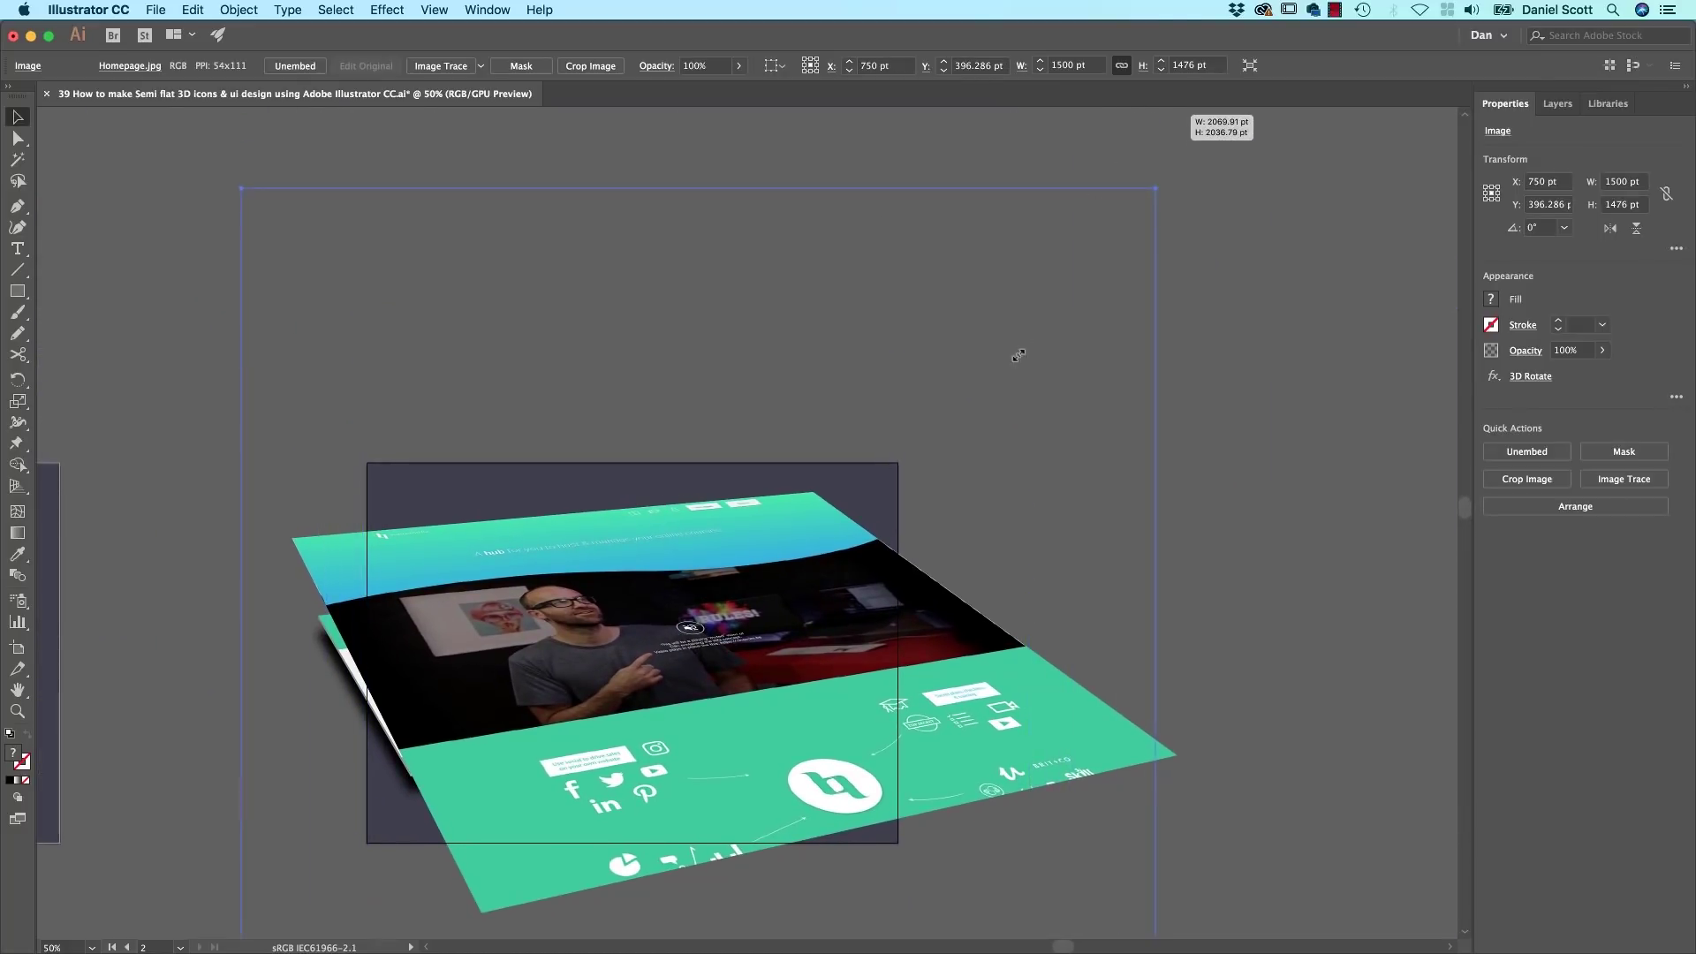
drag(765, 520, 949, 425)
drag(920, 418, 919, 421)
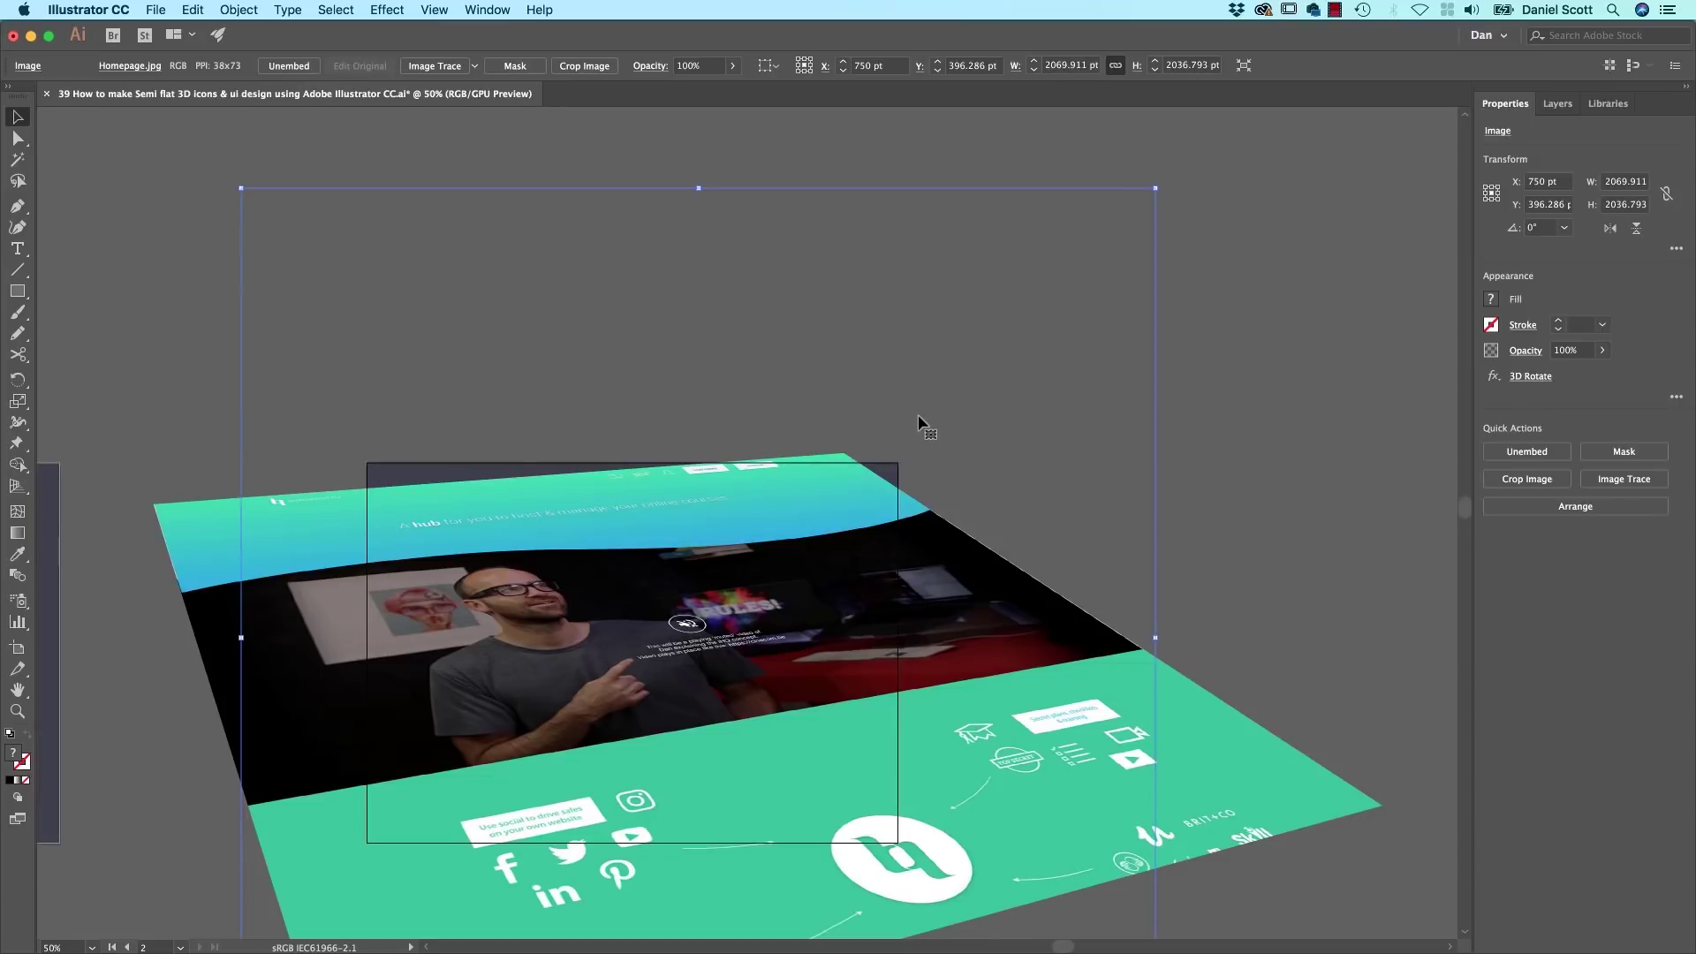
drag(1156, 188, 1204, 157)
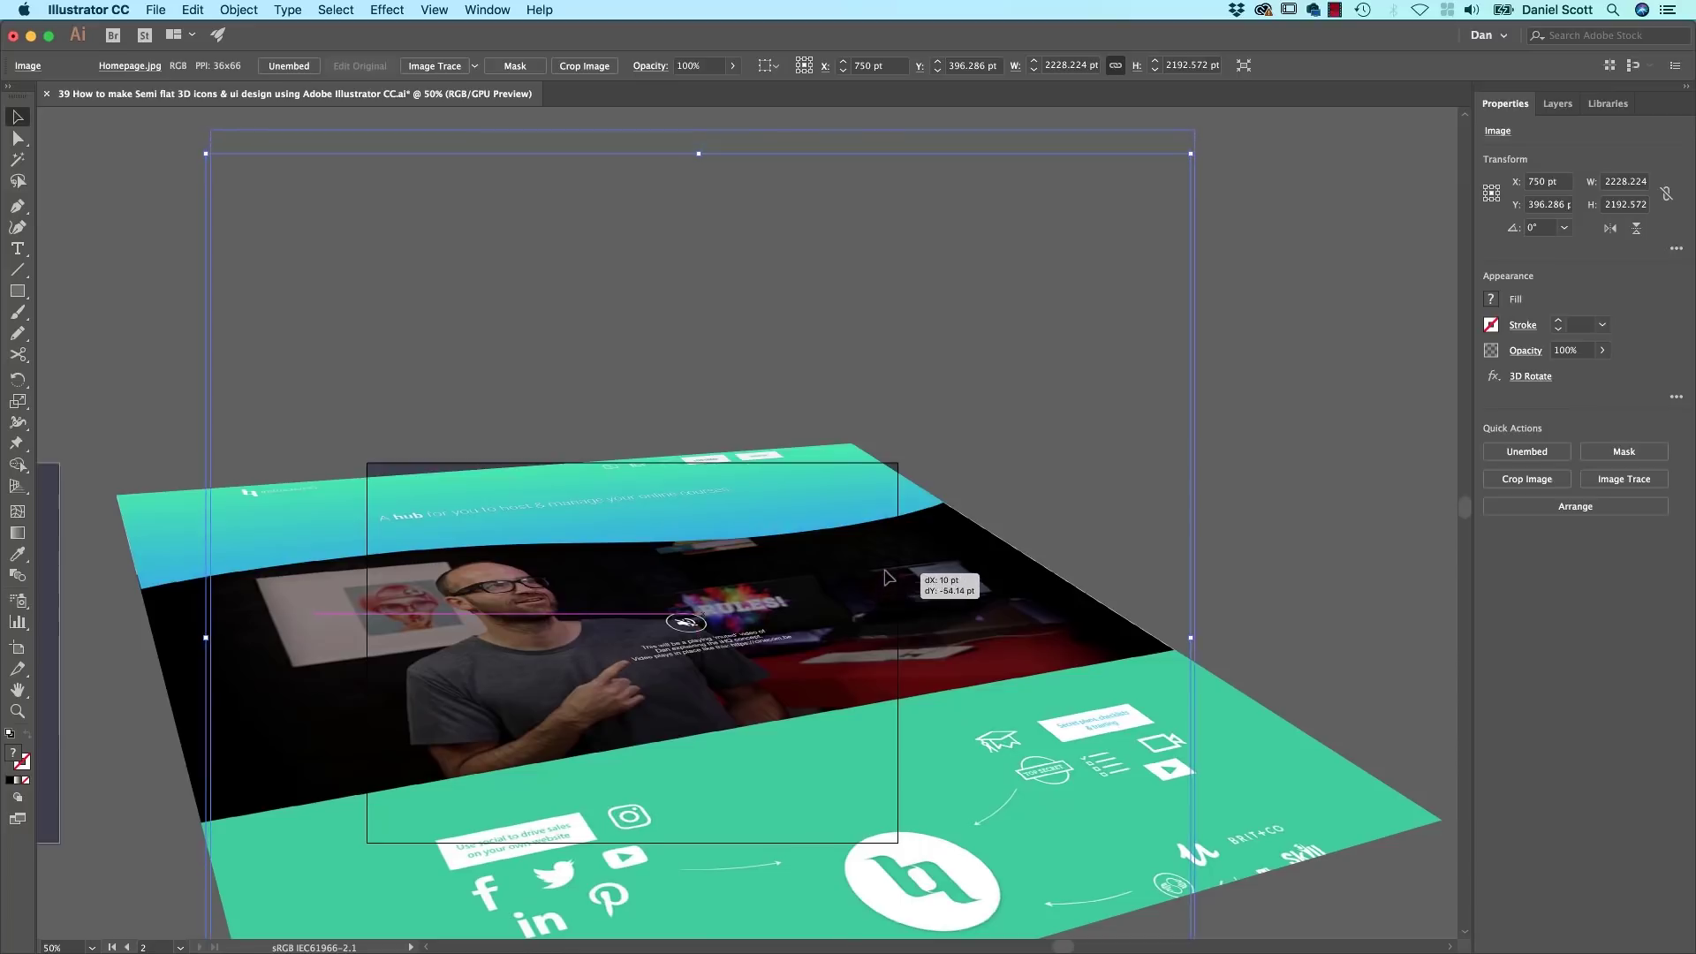
drag(881, 593, 873, 583)
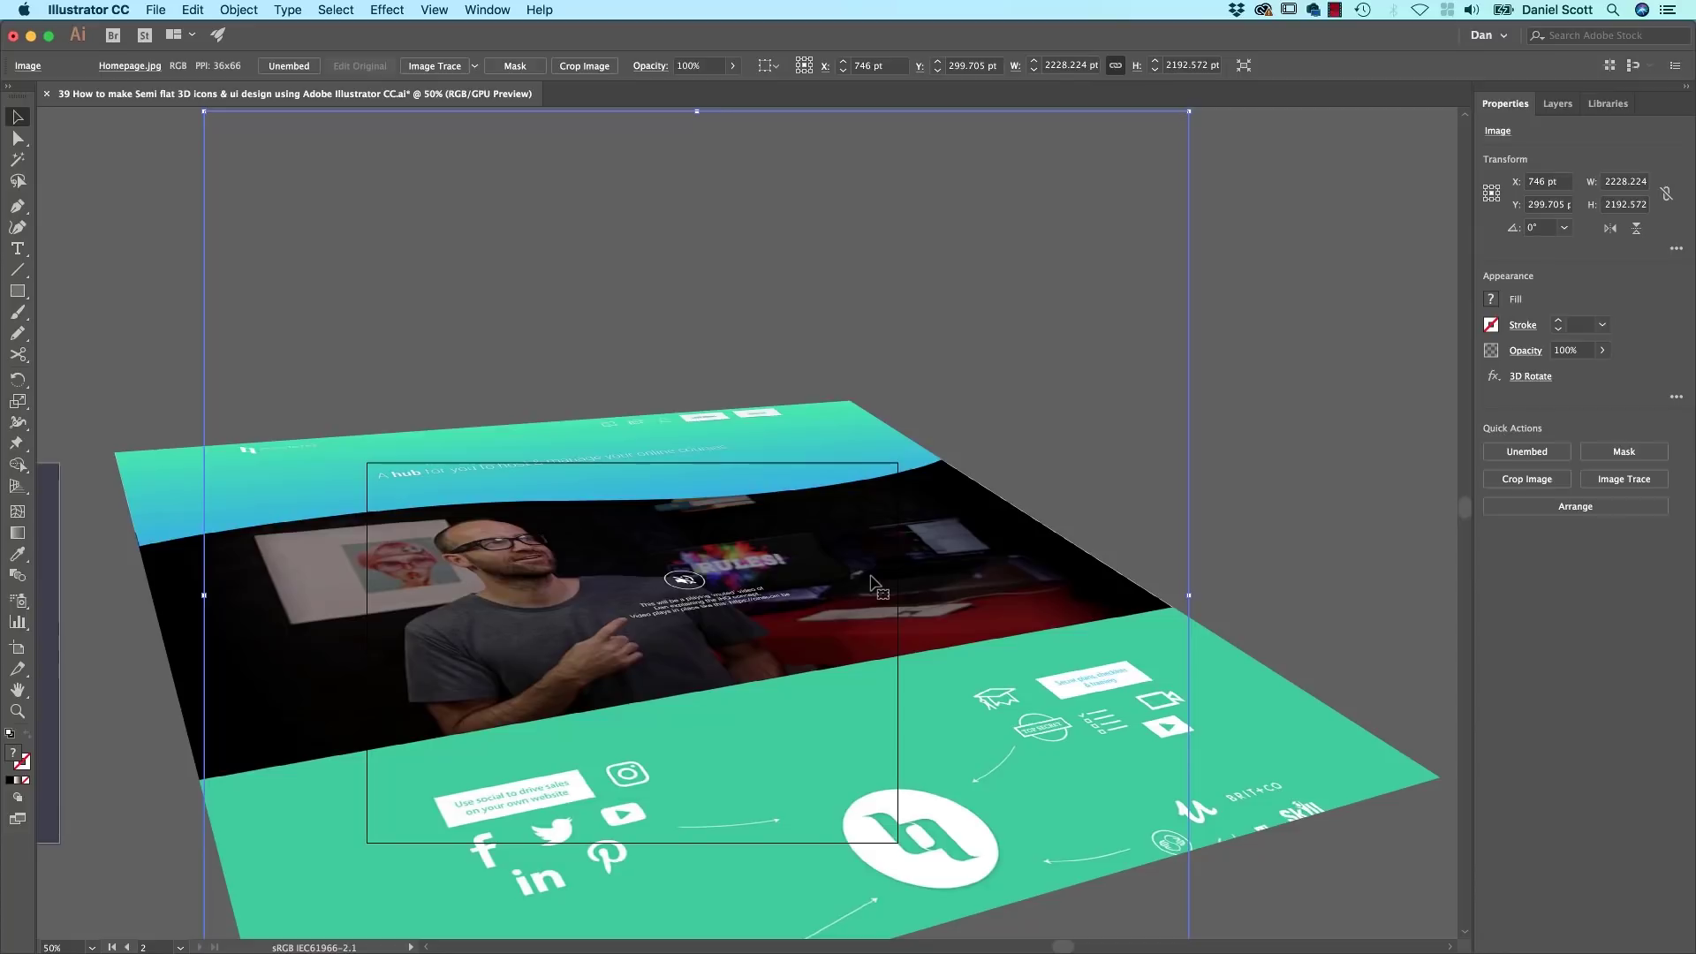
Step: Send the tilted homepage image behind the phone mockups
key(super+shift+bracketleft)
click(1249, 575)
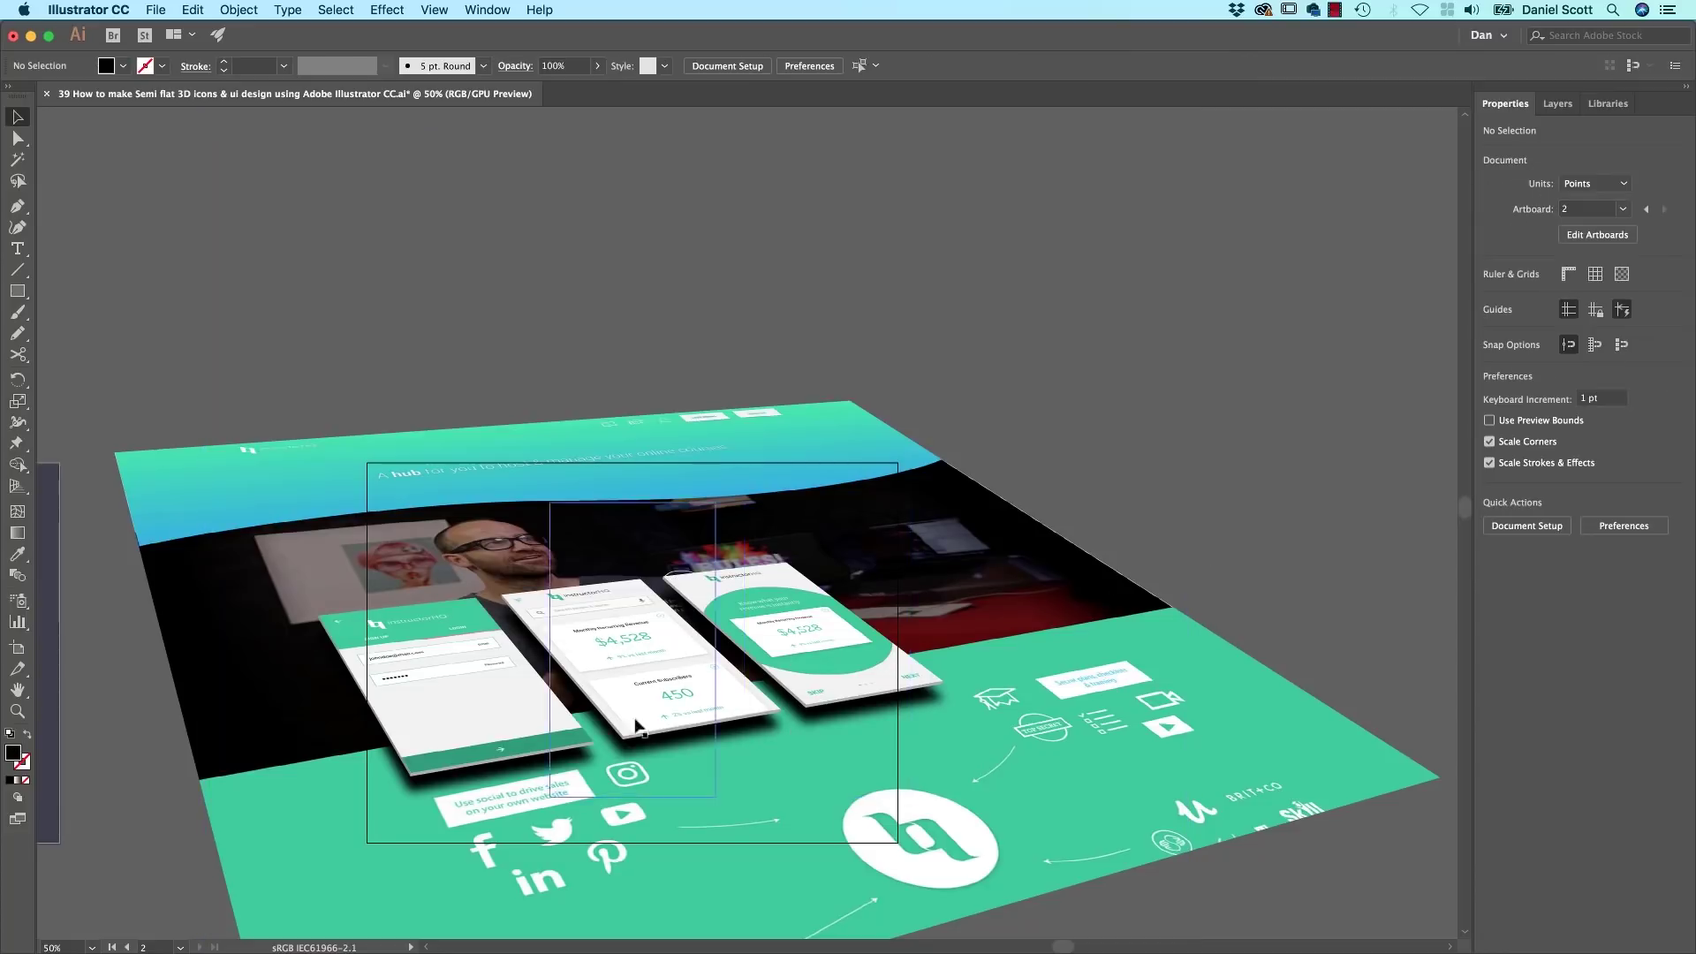
click(439, 704)
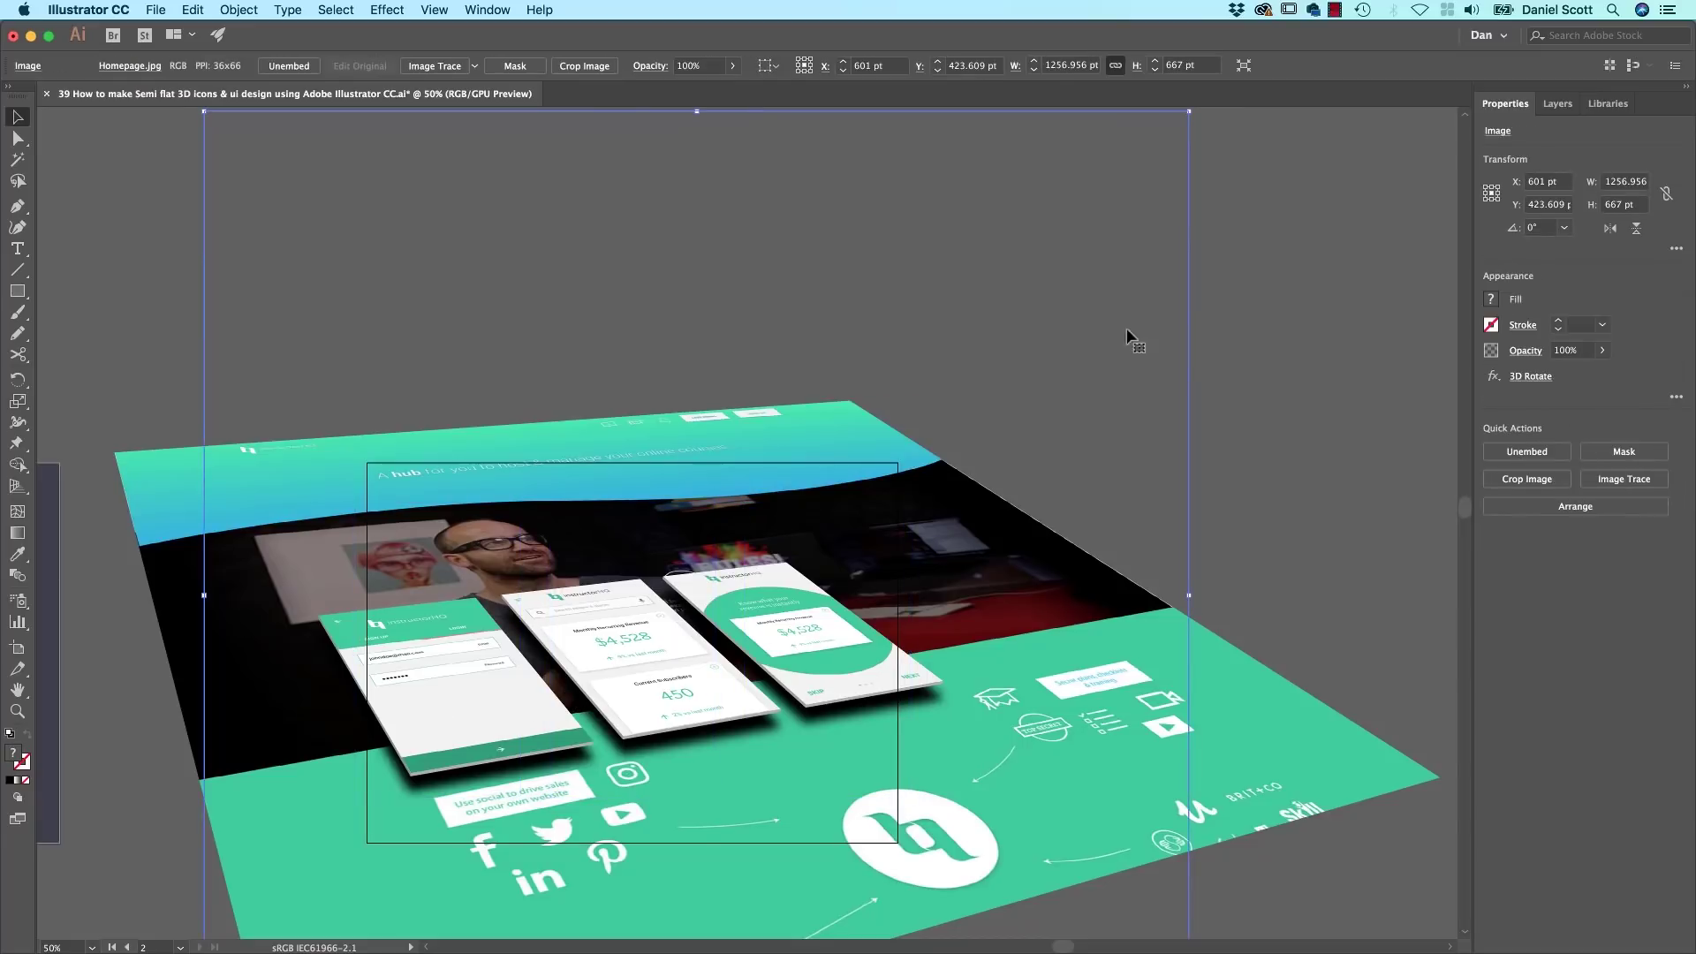
click(1267, 347)
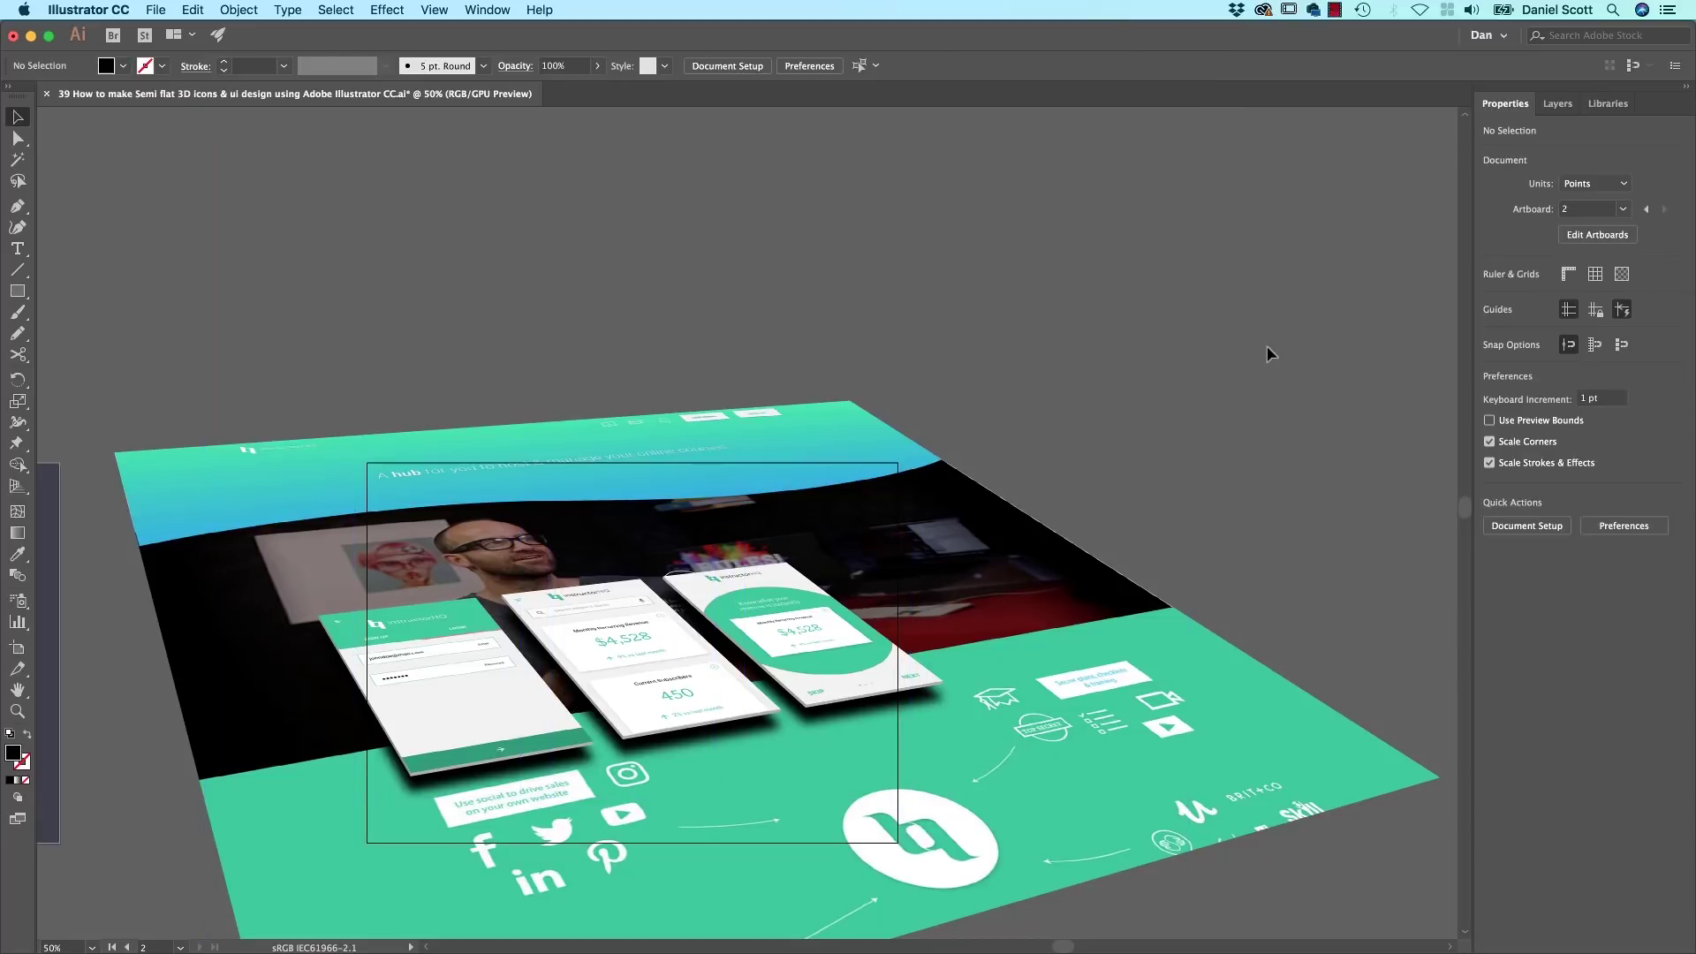
Step: Move the phone mockup group down-right and scale it to about 1923 pt wide
click(863, 714)
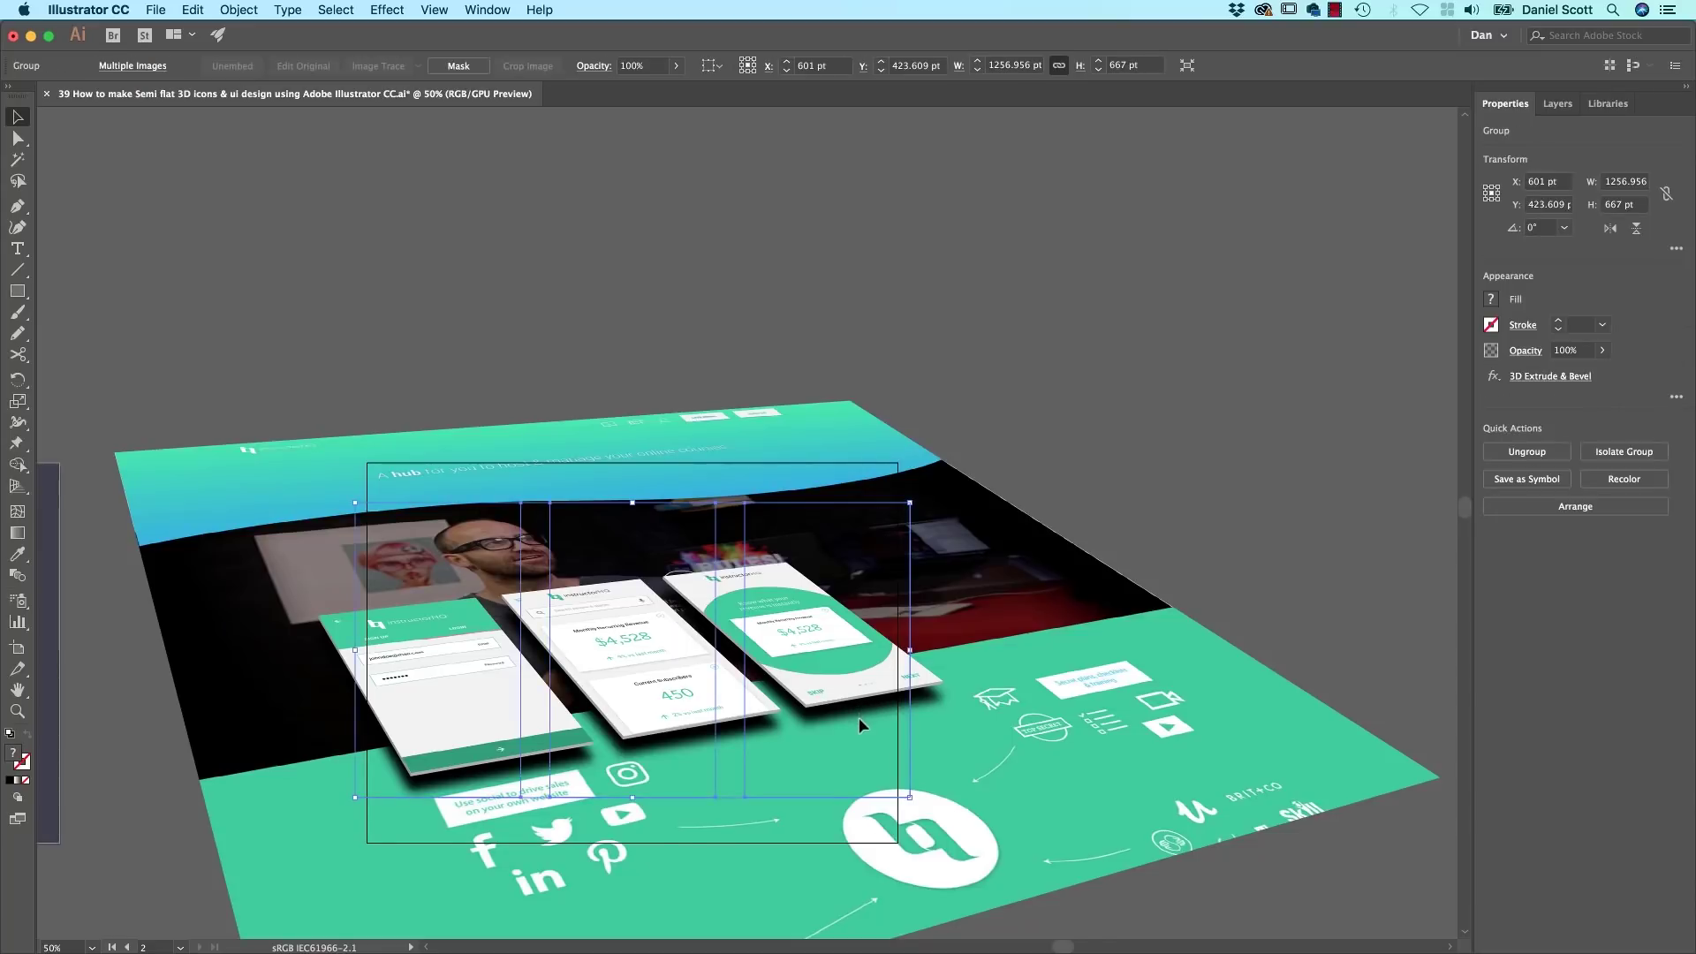
click(653, 751)
drag(809, 661, 880, 736)
drag(1012, 579, 1200, 498)
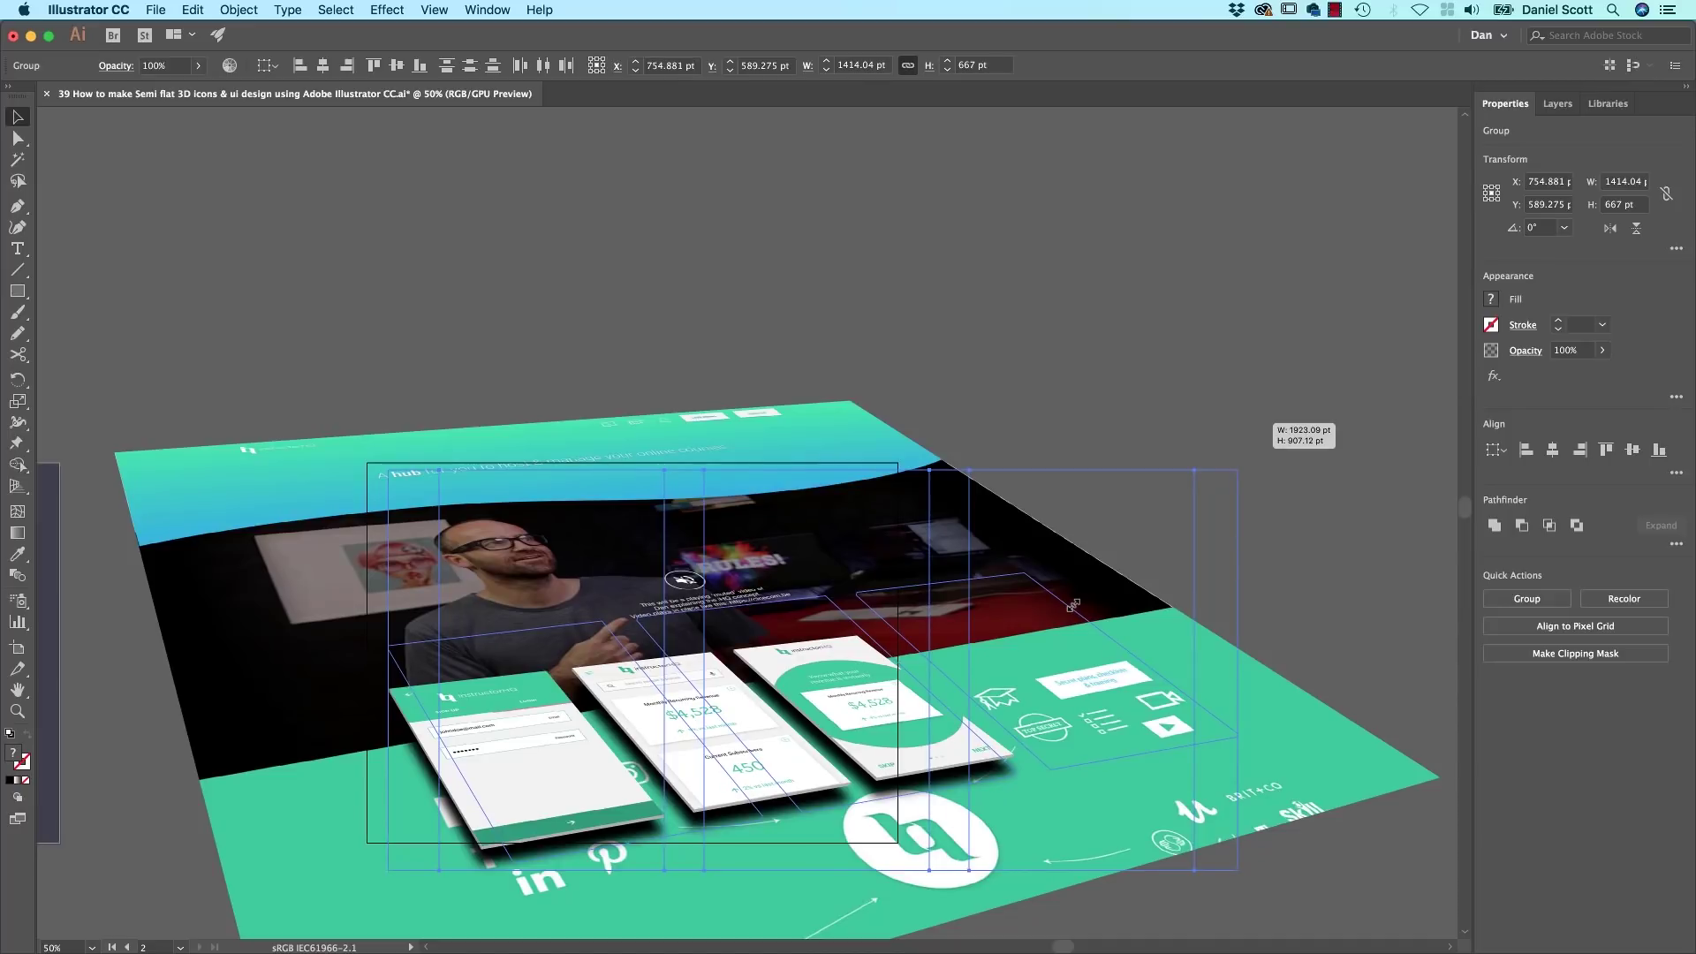
drag(1072, 605, 993, 724)
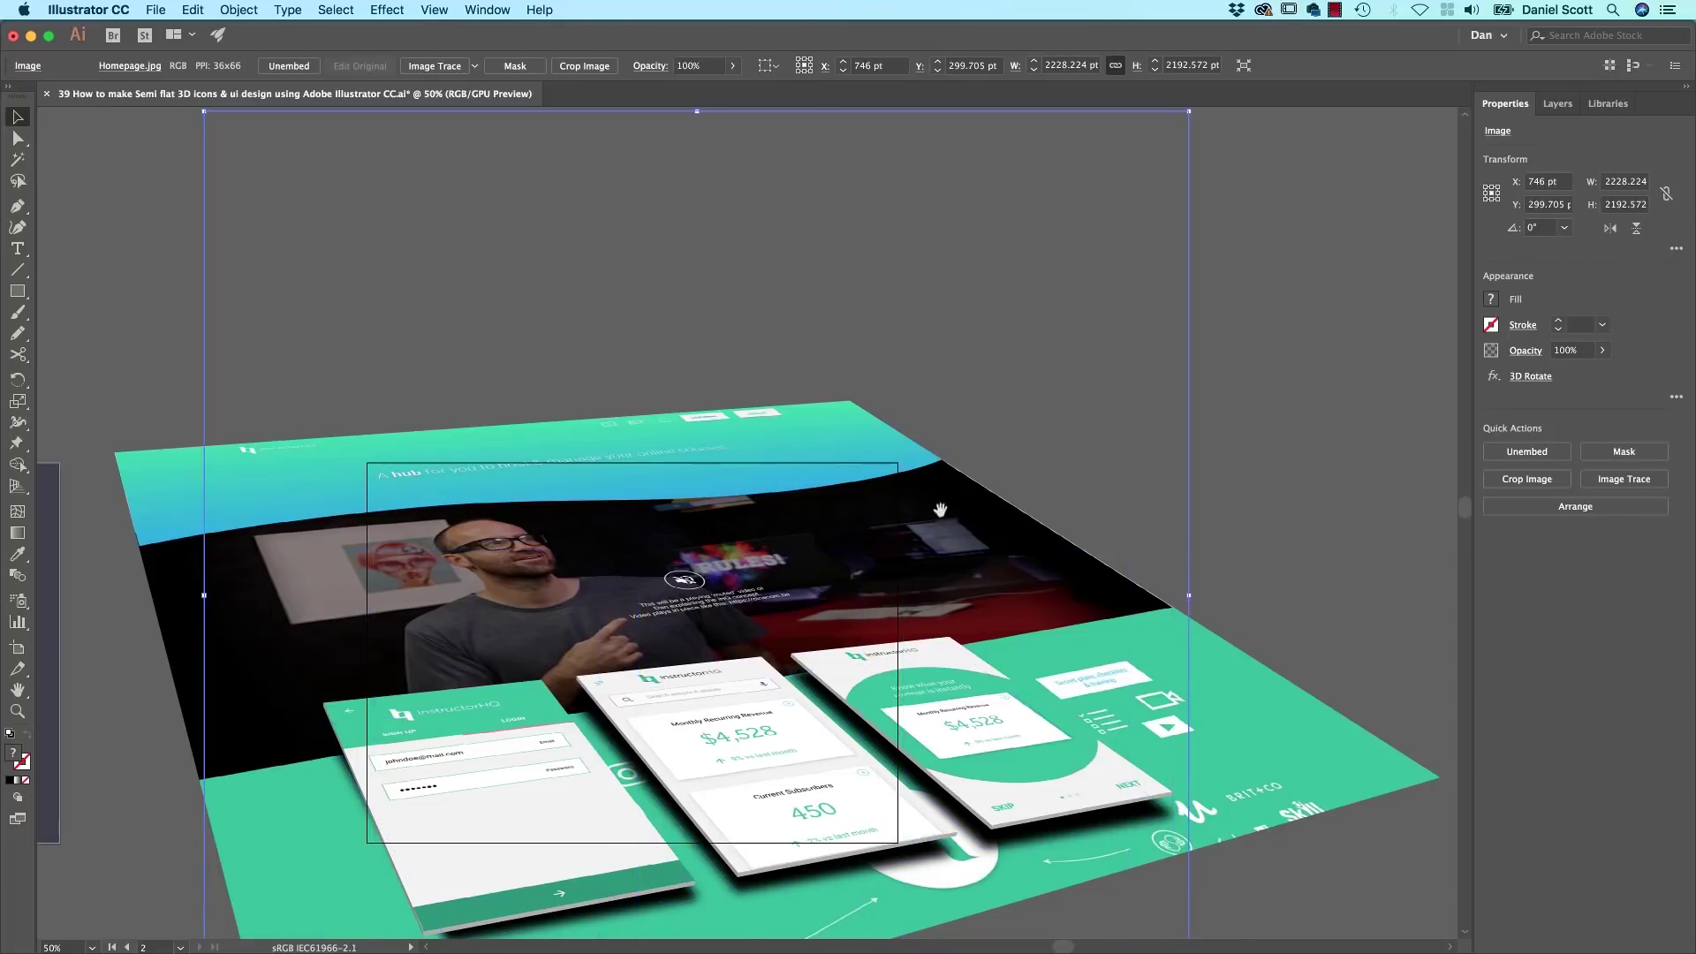
Step: Nudge the phone mockups up-left, then reselect the phone screens group
scroll(1016, 459, left, 4)
scroll(1016, 460, down, 2)
click(789, 789)
drag(937, 714, 948, 724)
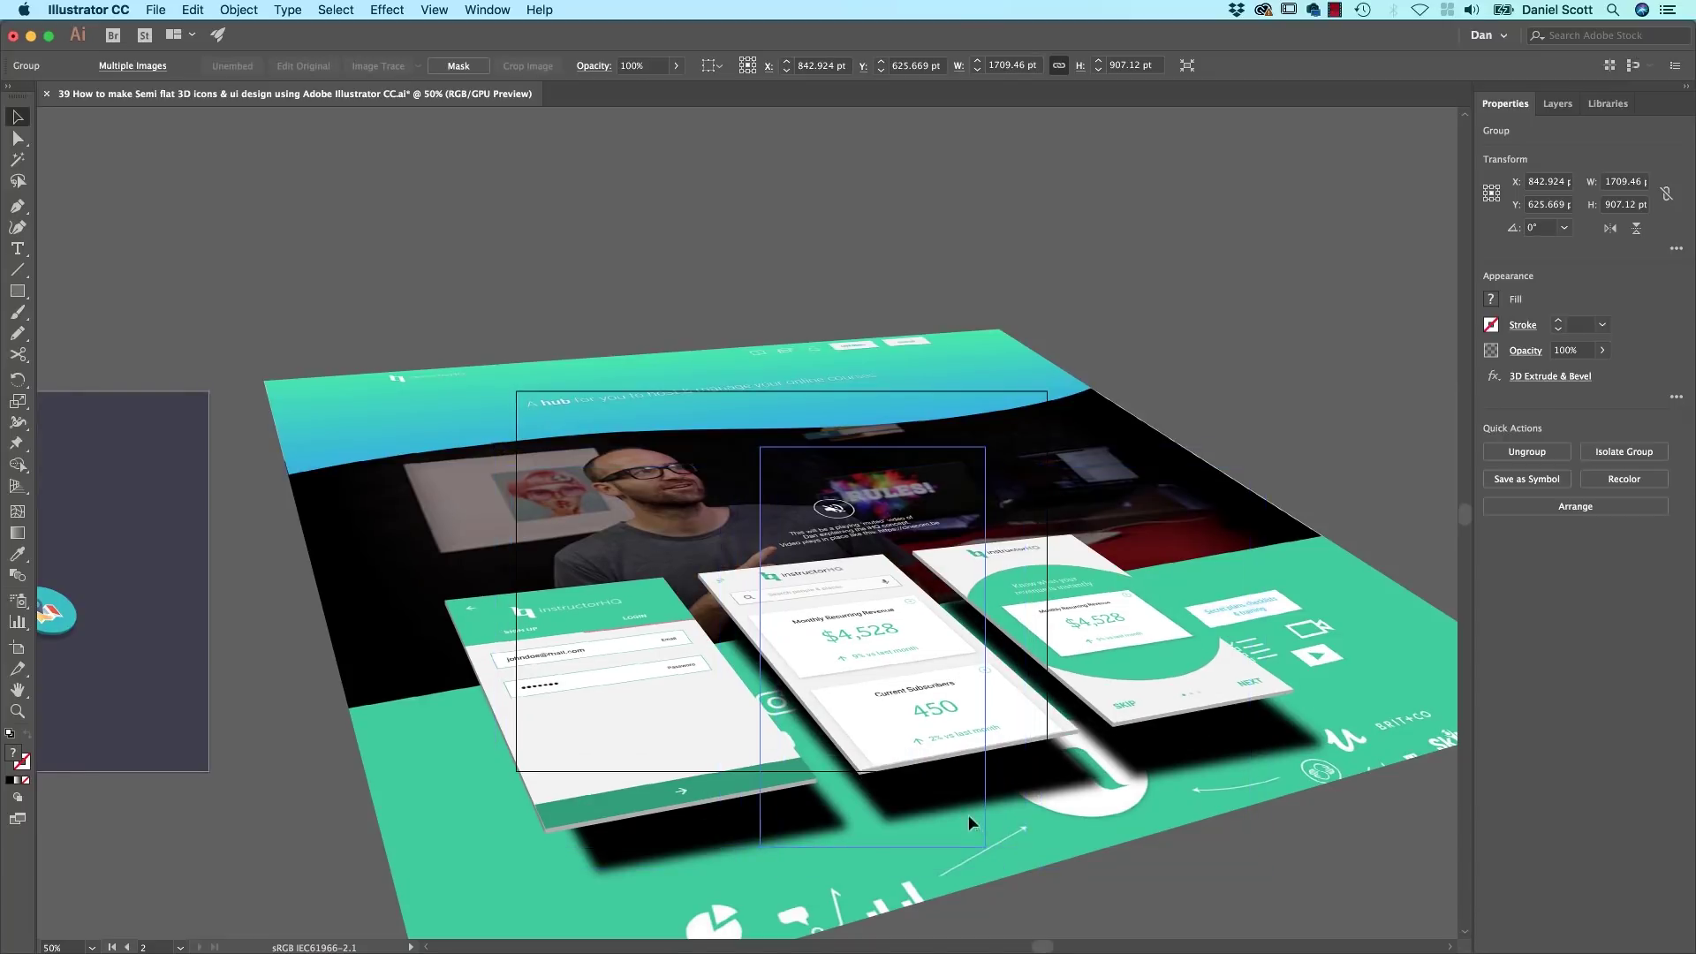
key(shift+super+a)
click(1326, 408)
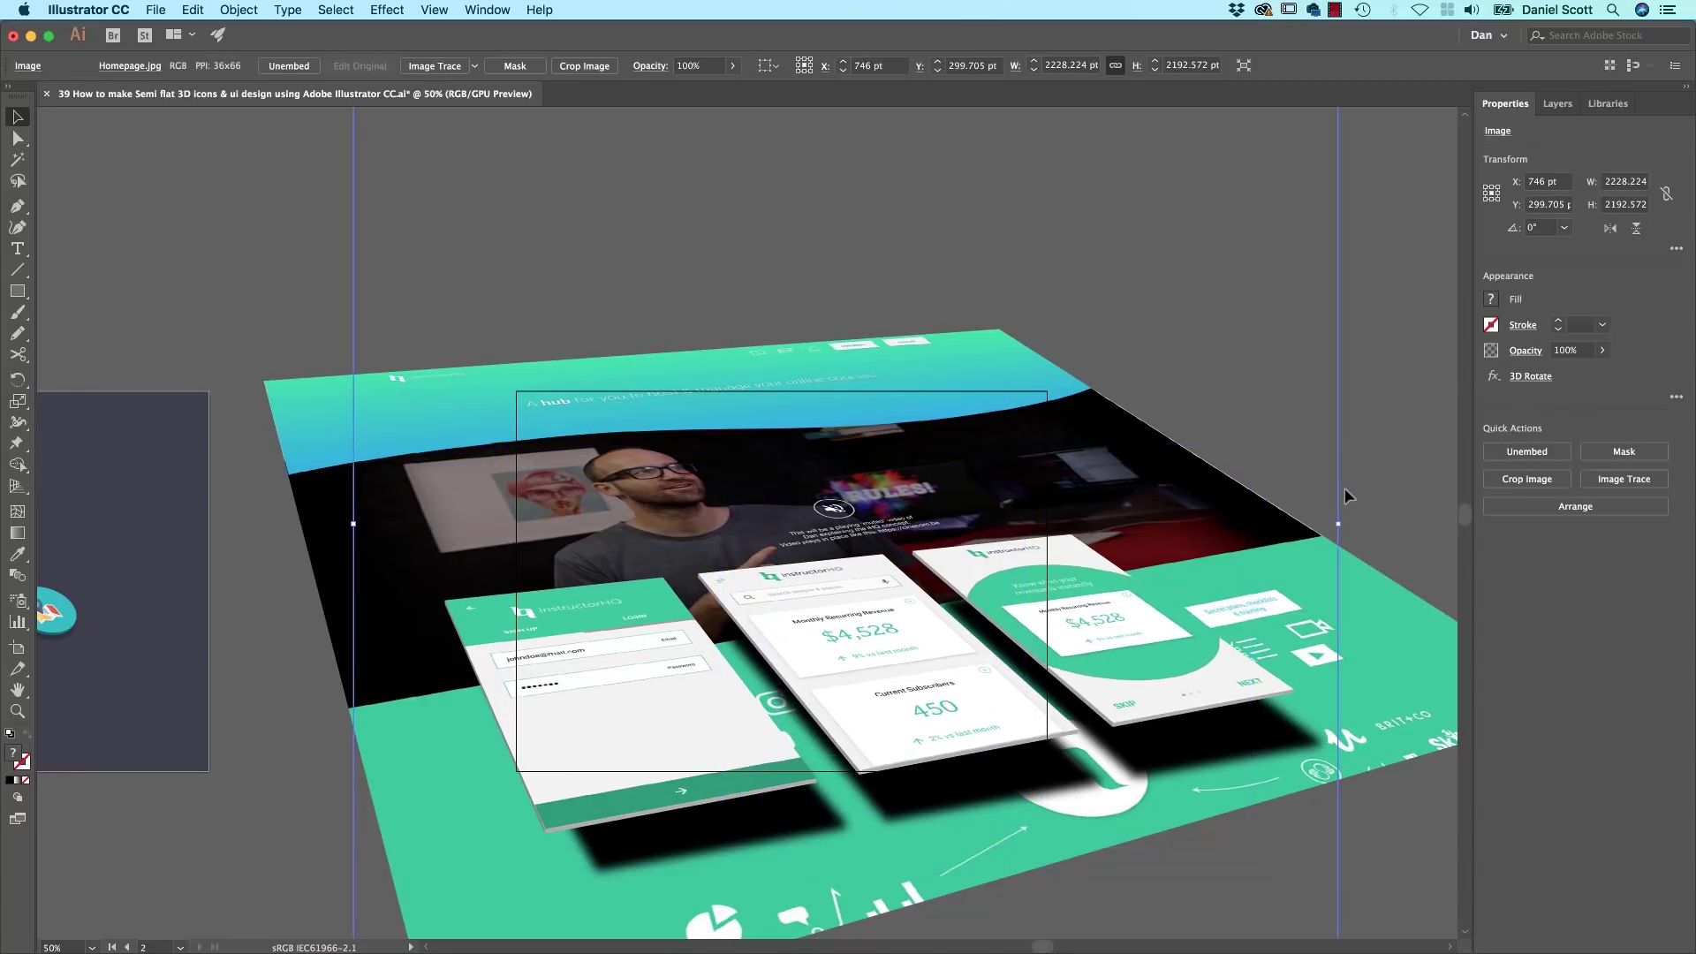
drag(758, 445, 950, 775)
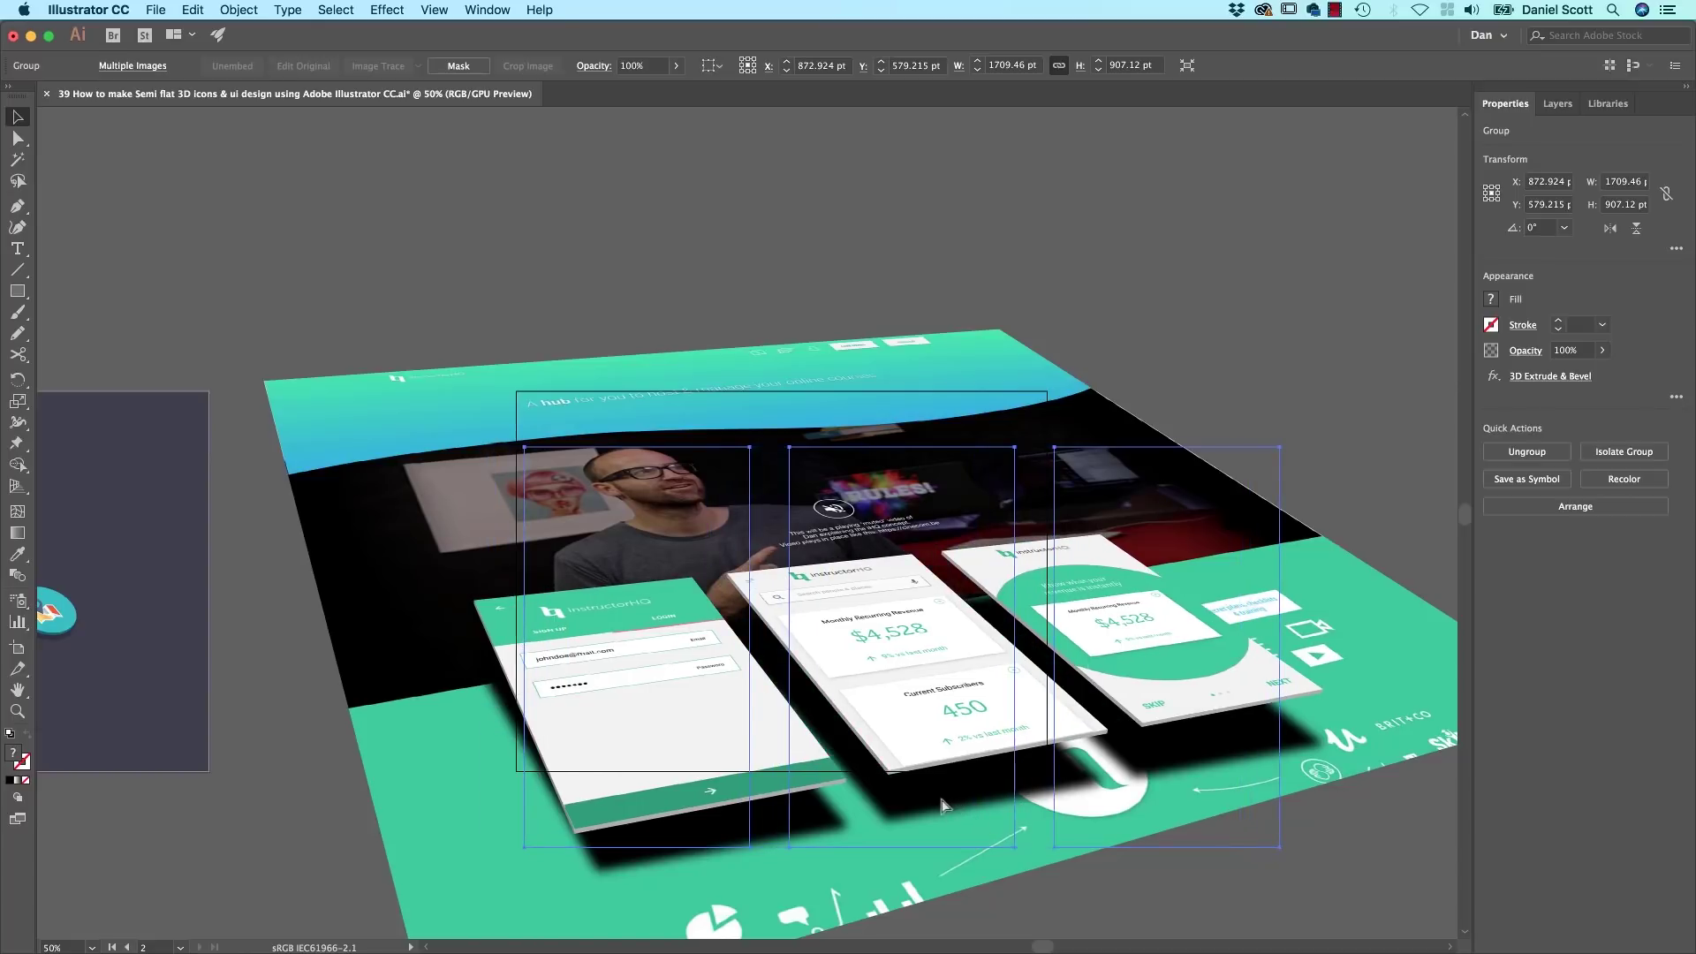
Step: Select the blurred shadow group and set its blending mode to Normal
click(948, 807)
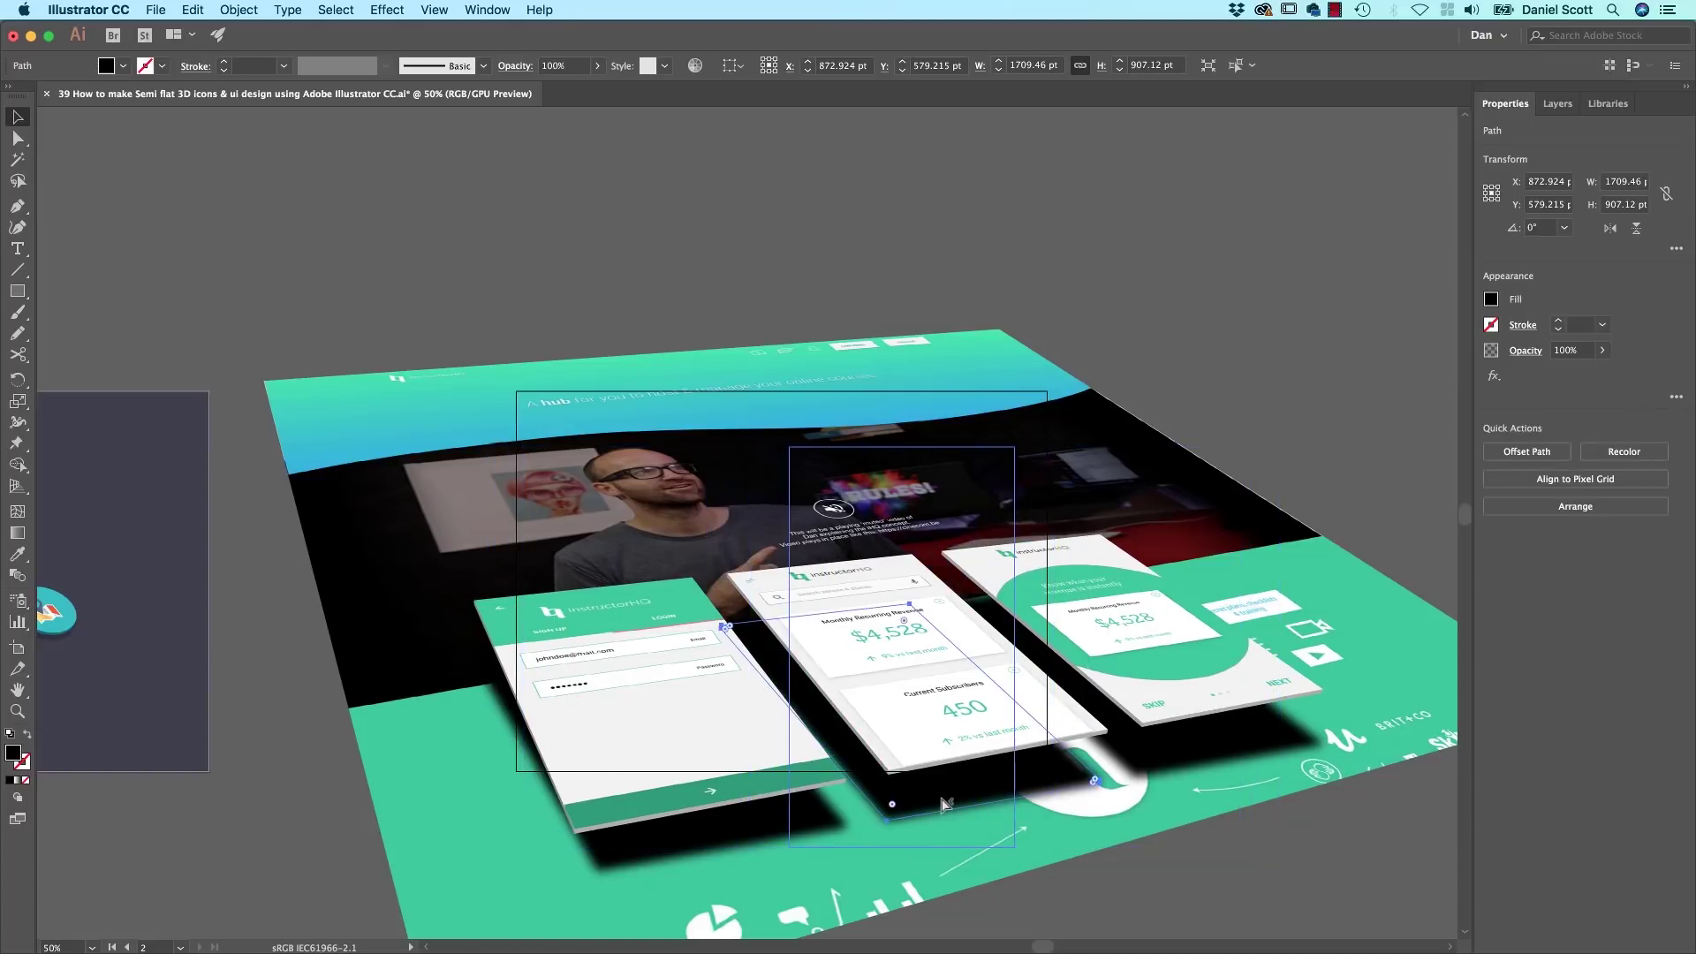
click(845, 818)
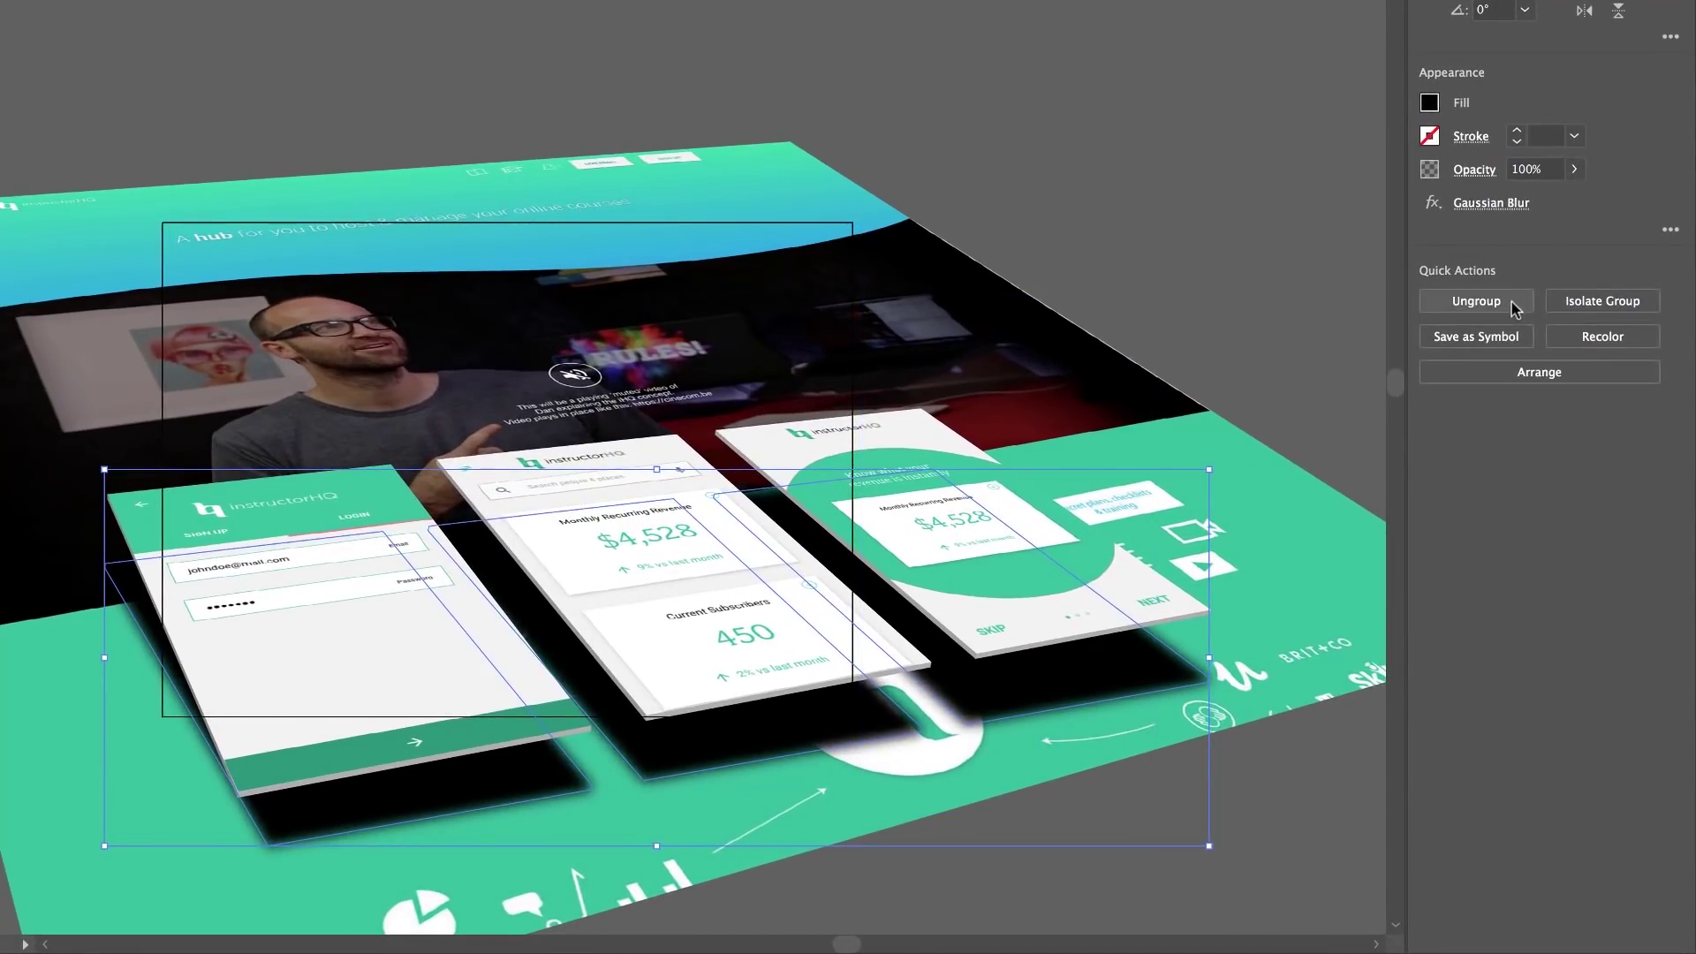
click(1485, 172)
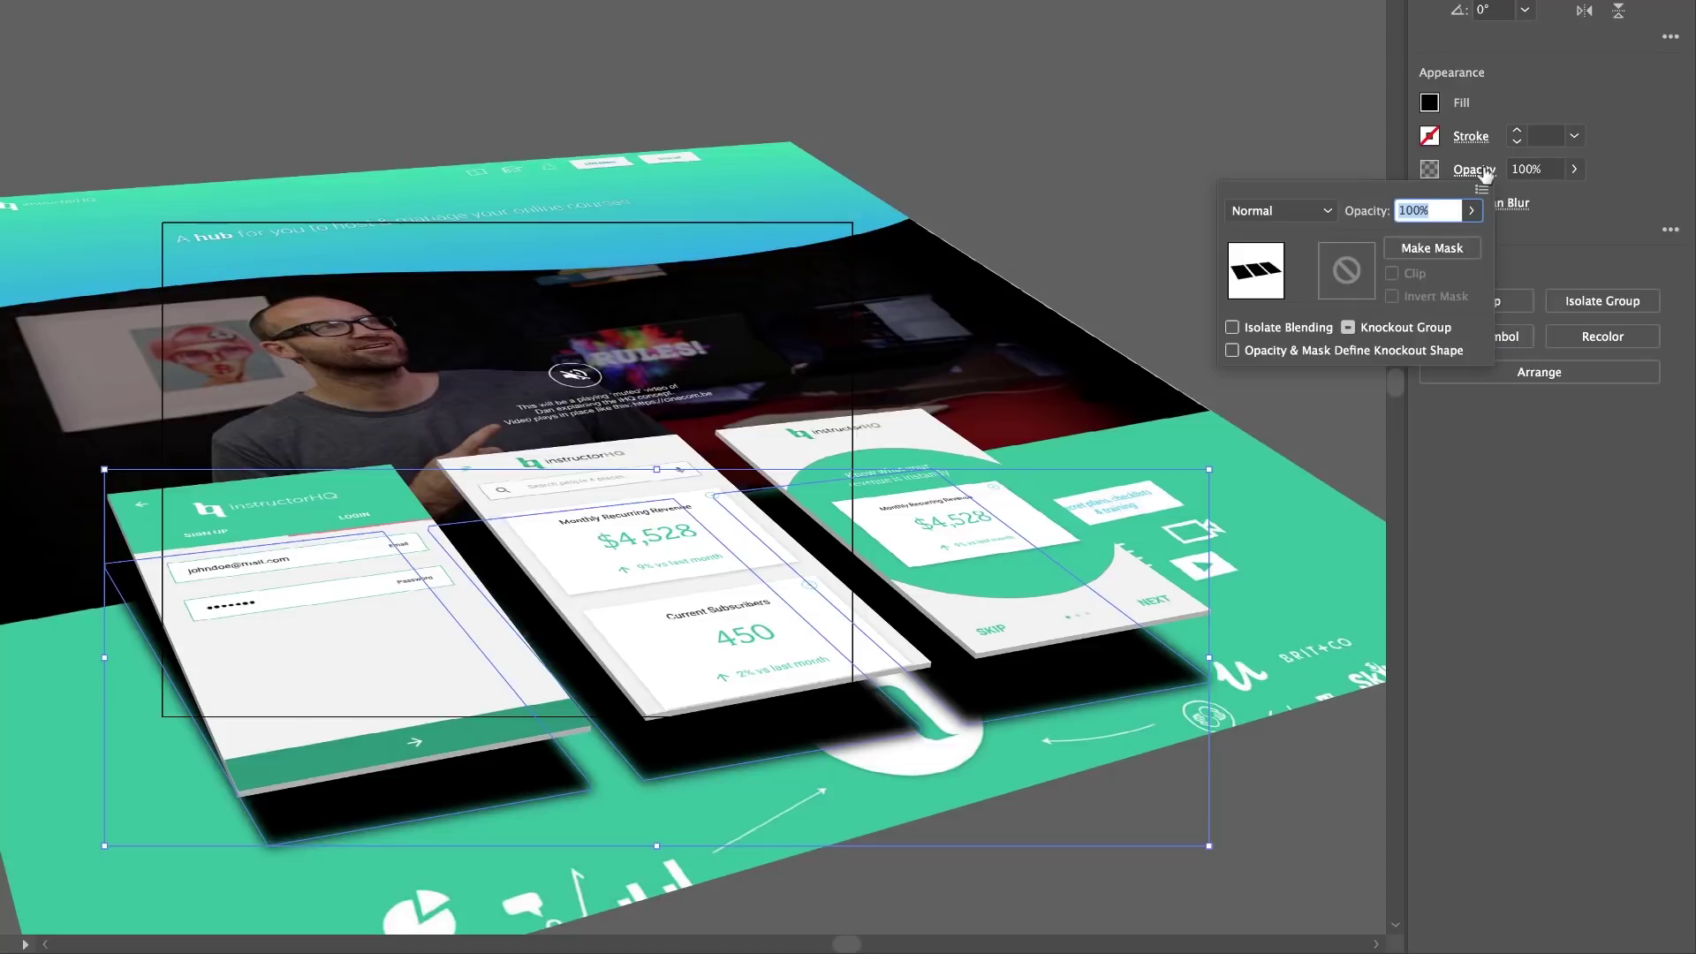
click(1315, 212)
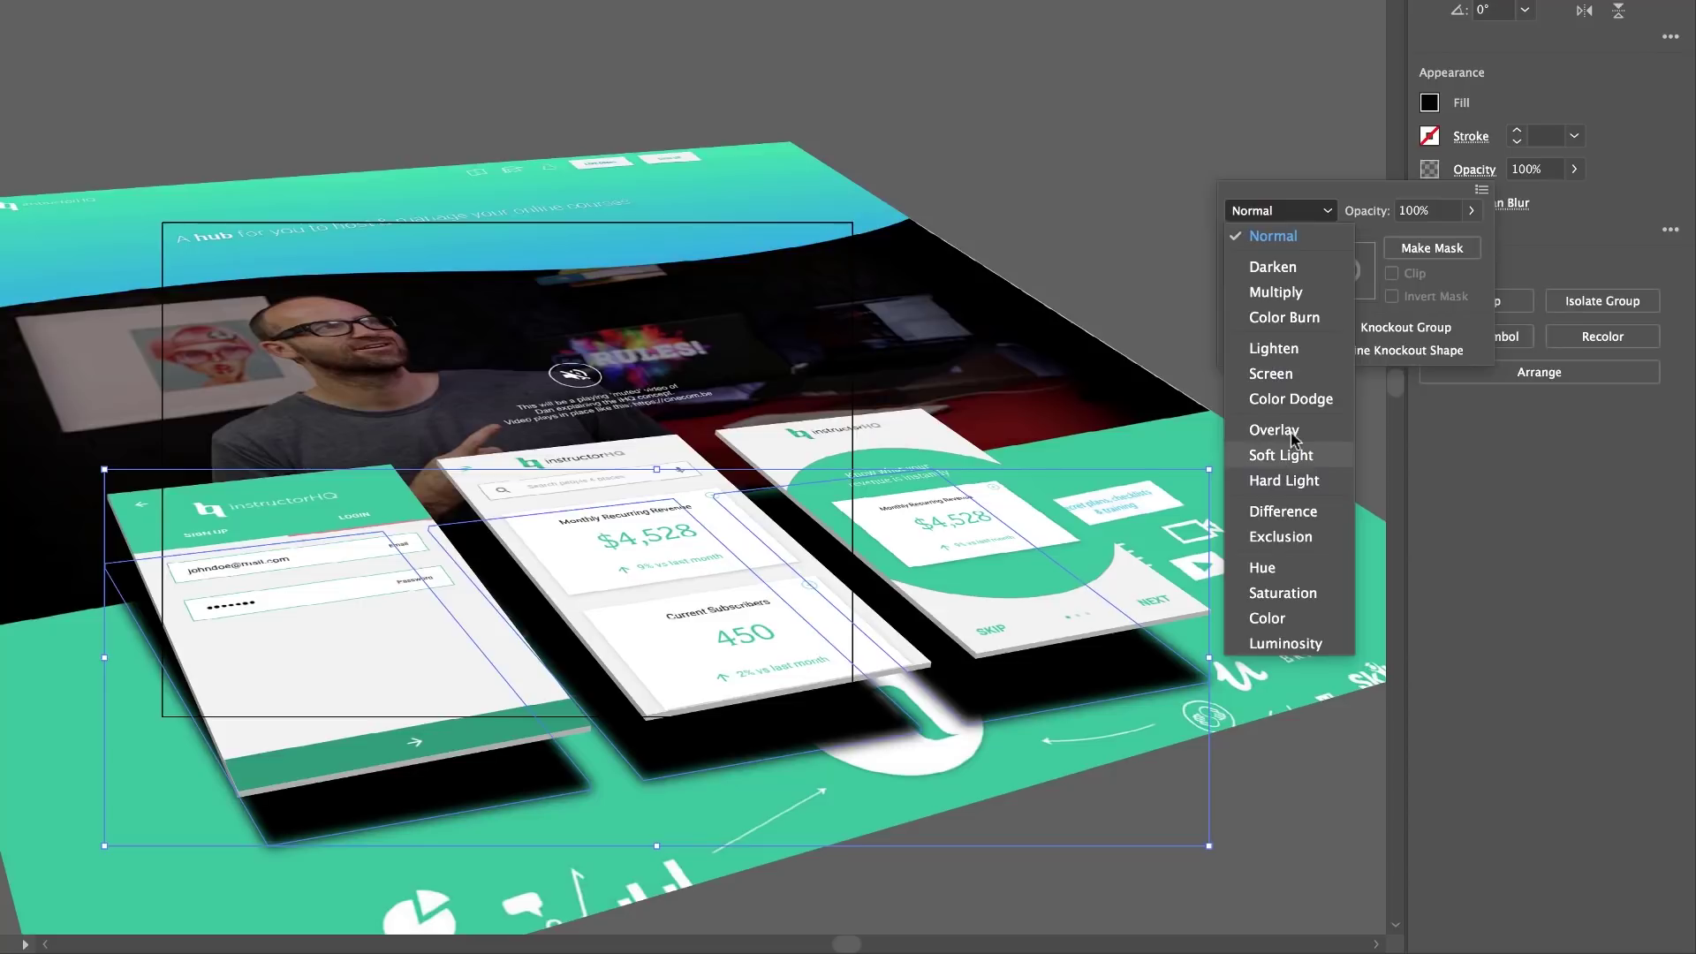
click(1281, 455)
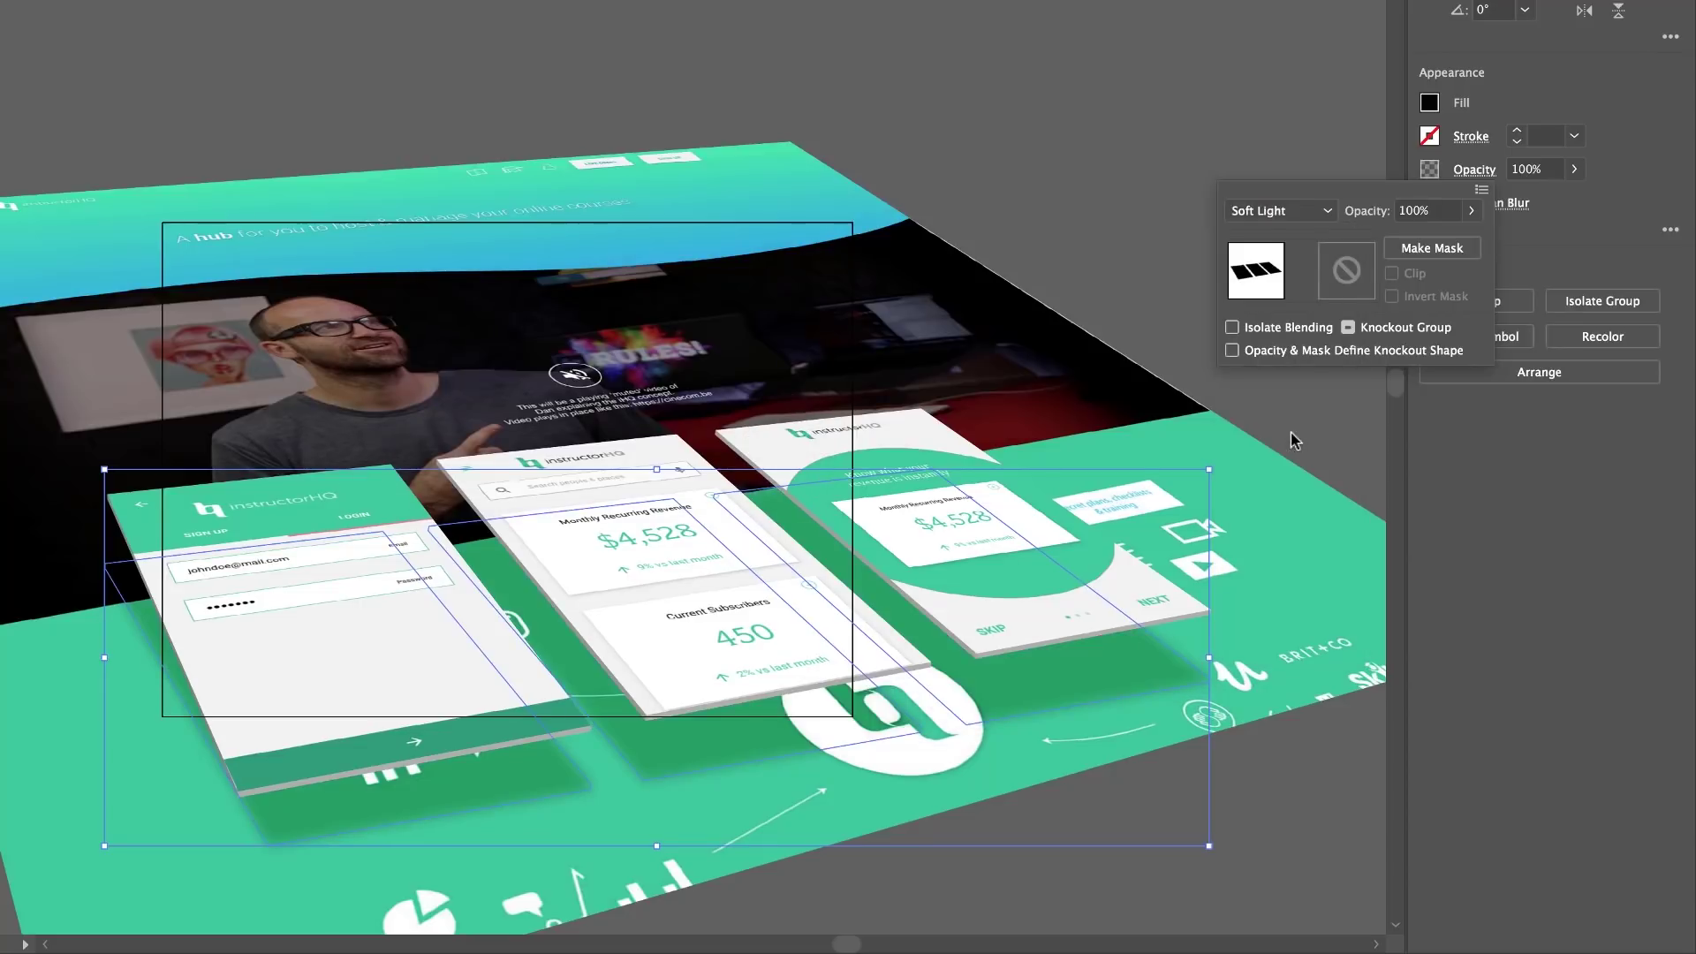
click(1304, 210)
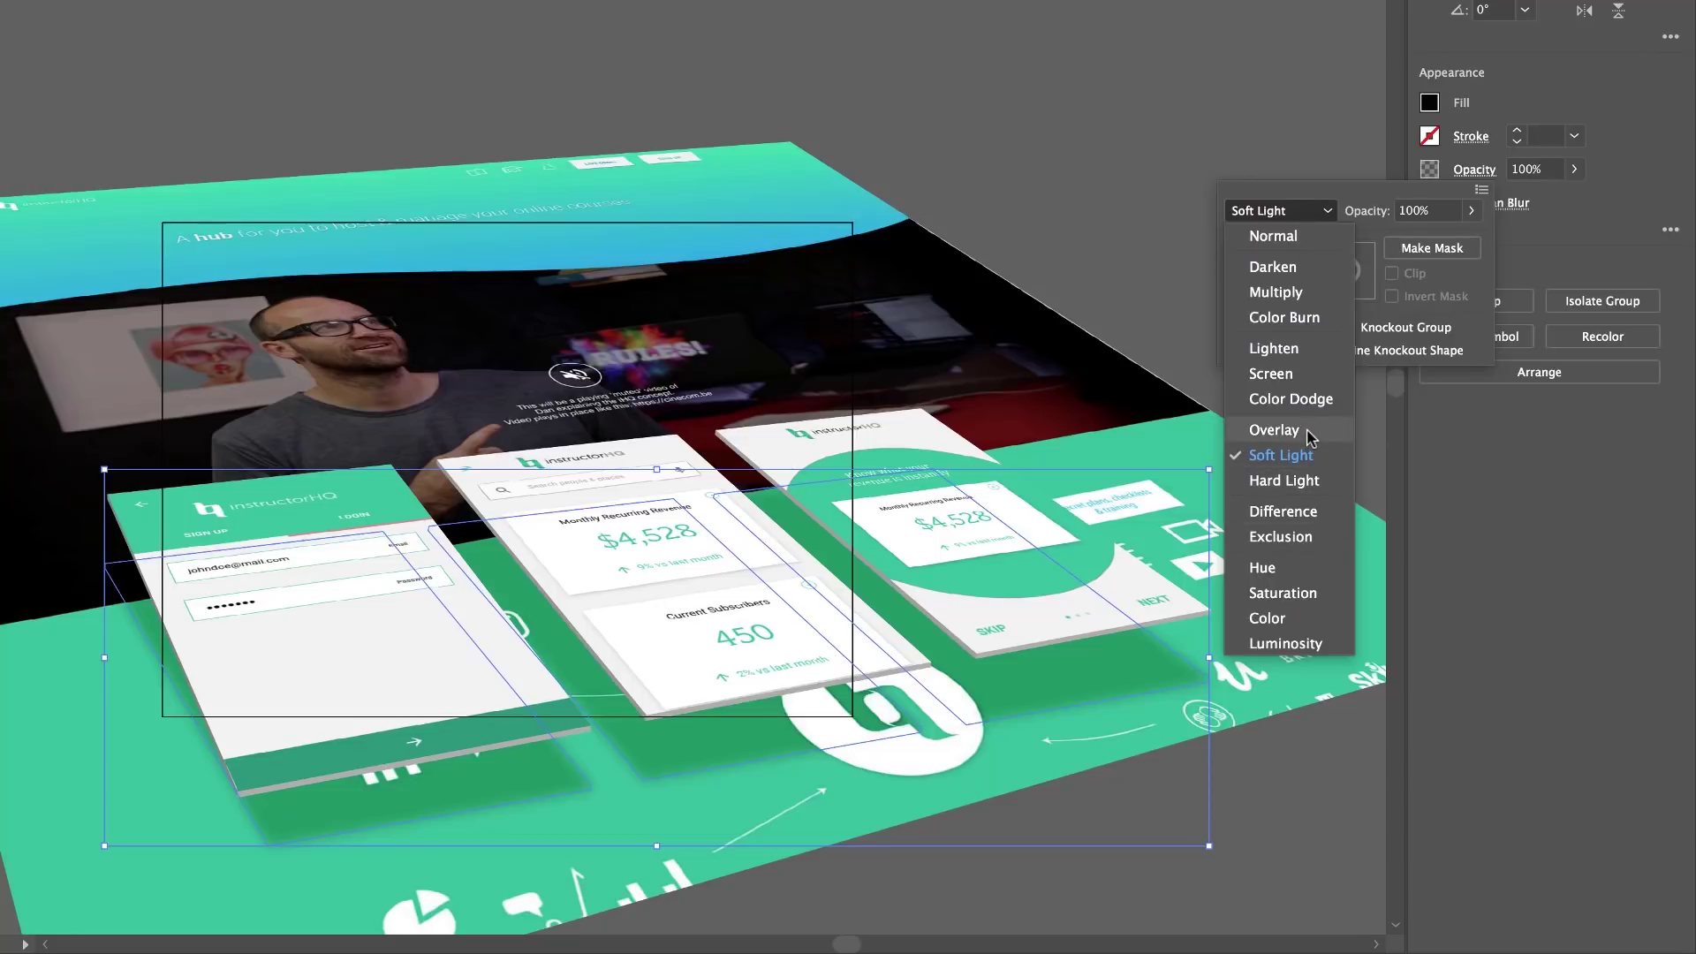
key(Return)
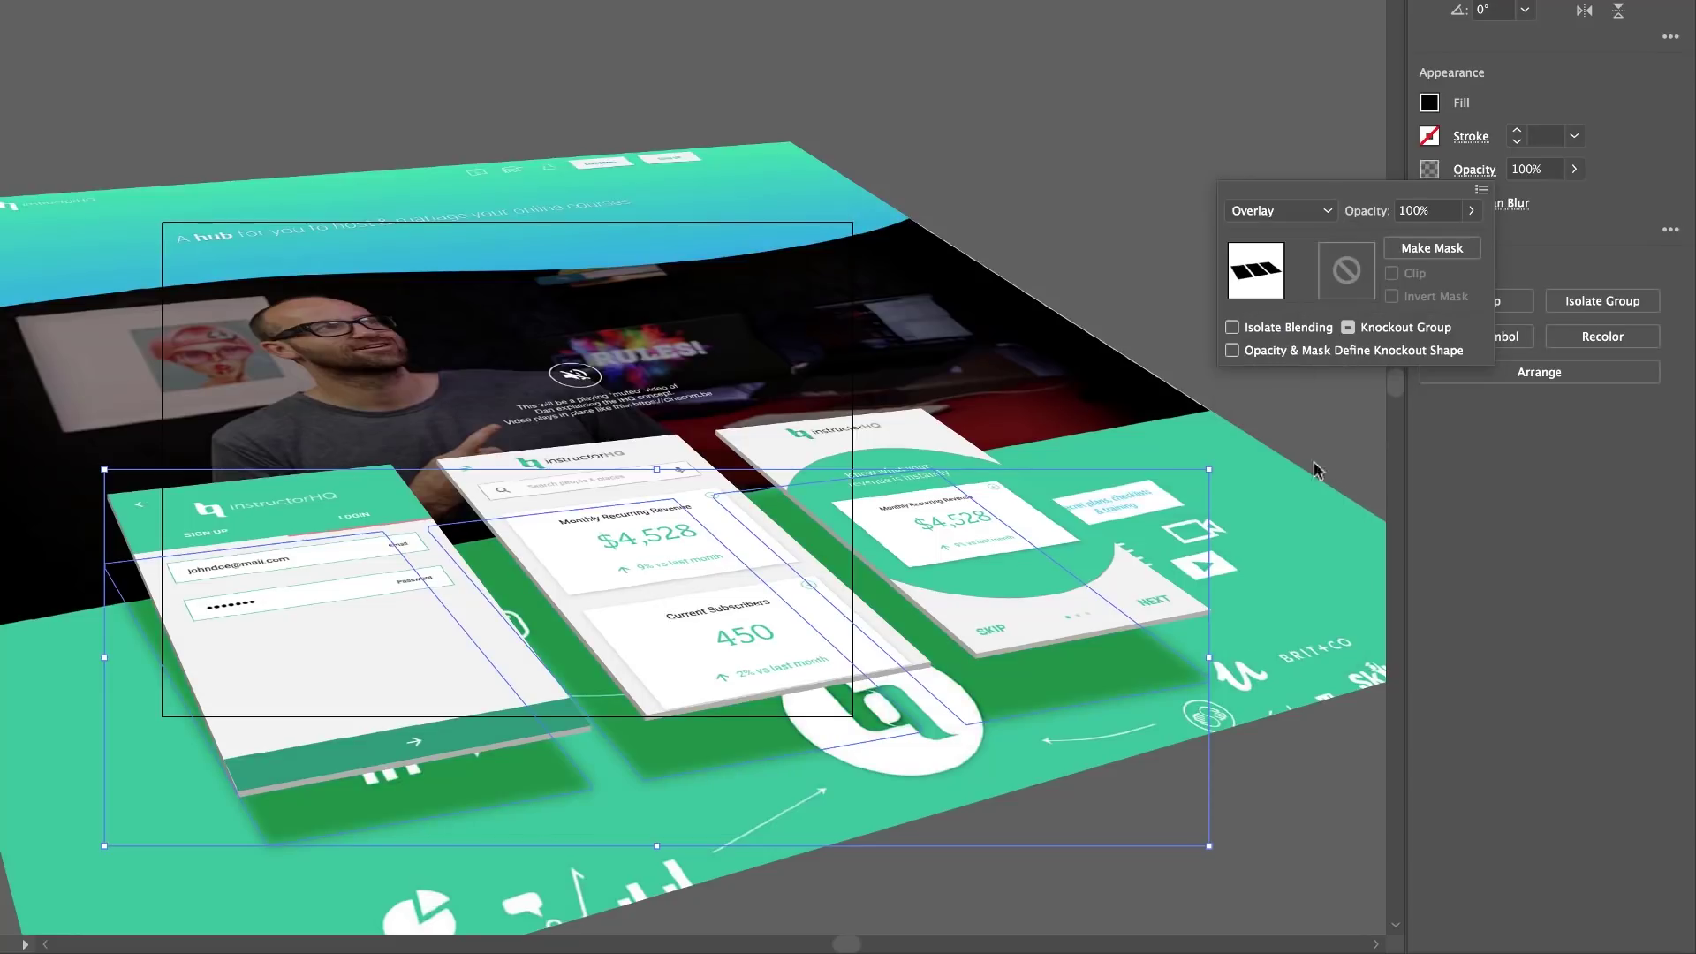
click(1292, 211)
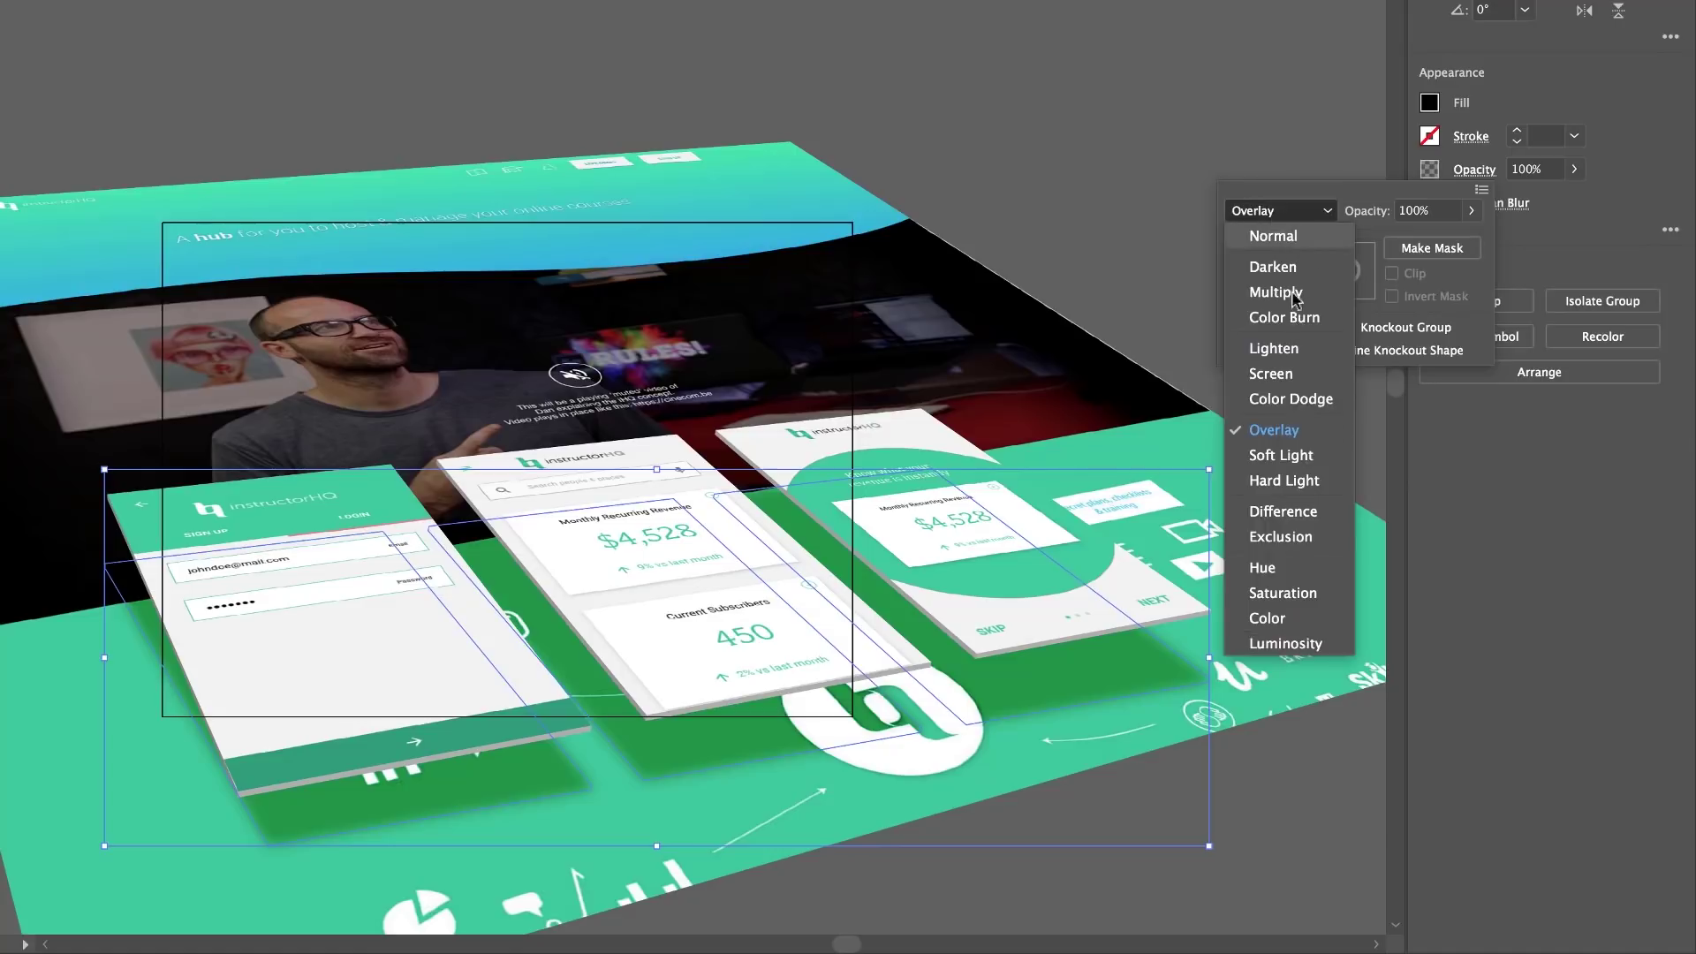
key(Return)
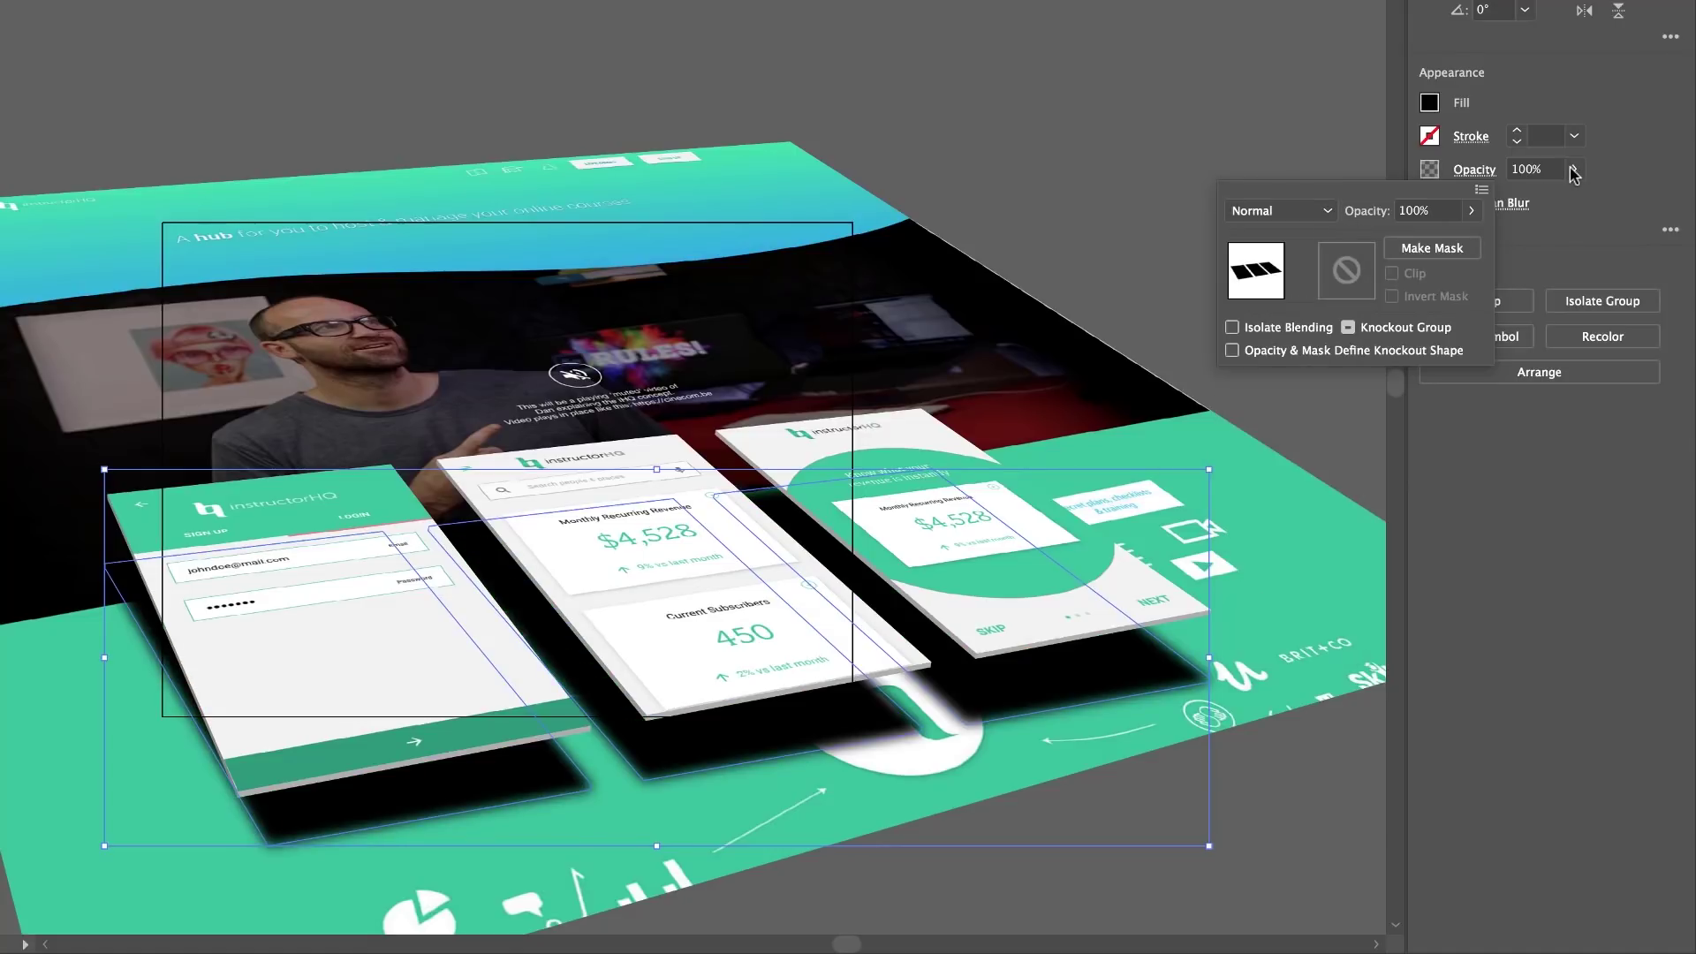
click(1573, 193)
Step: Lower the shadows' opacity to 58% and deselect to preview them
click(1575, 169)
drag(1571, 198, 1523, 203)
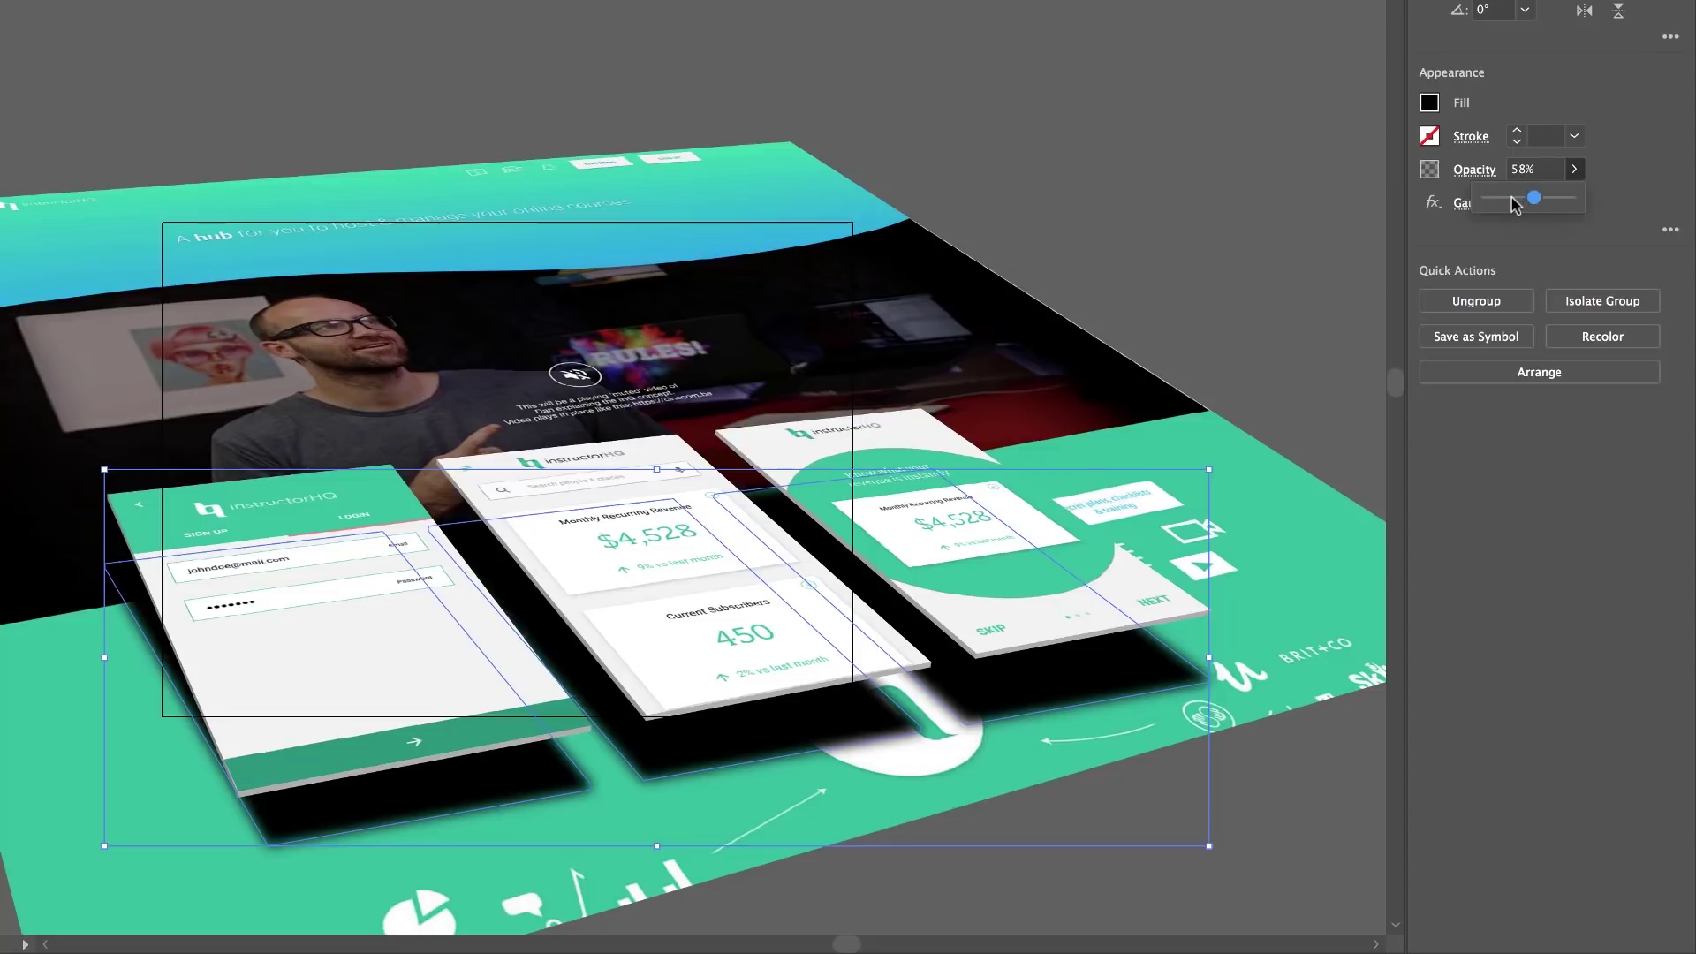
key(Return)
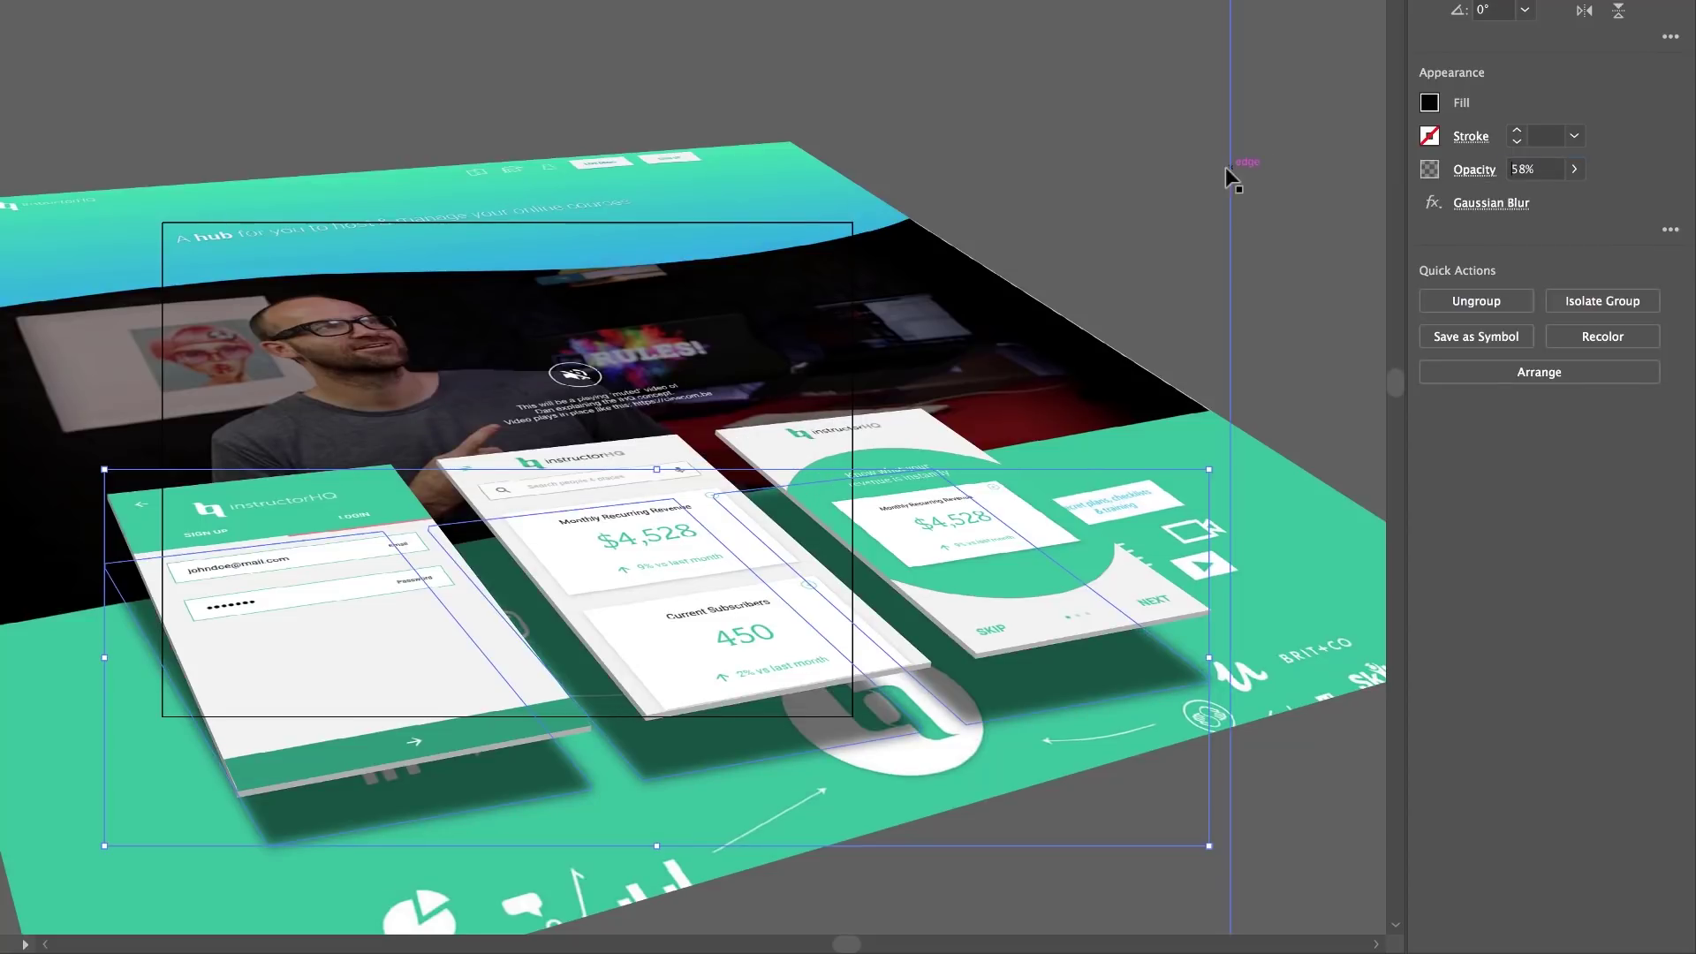
click(1226, 170)
click(1194, 220)
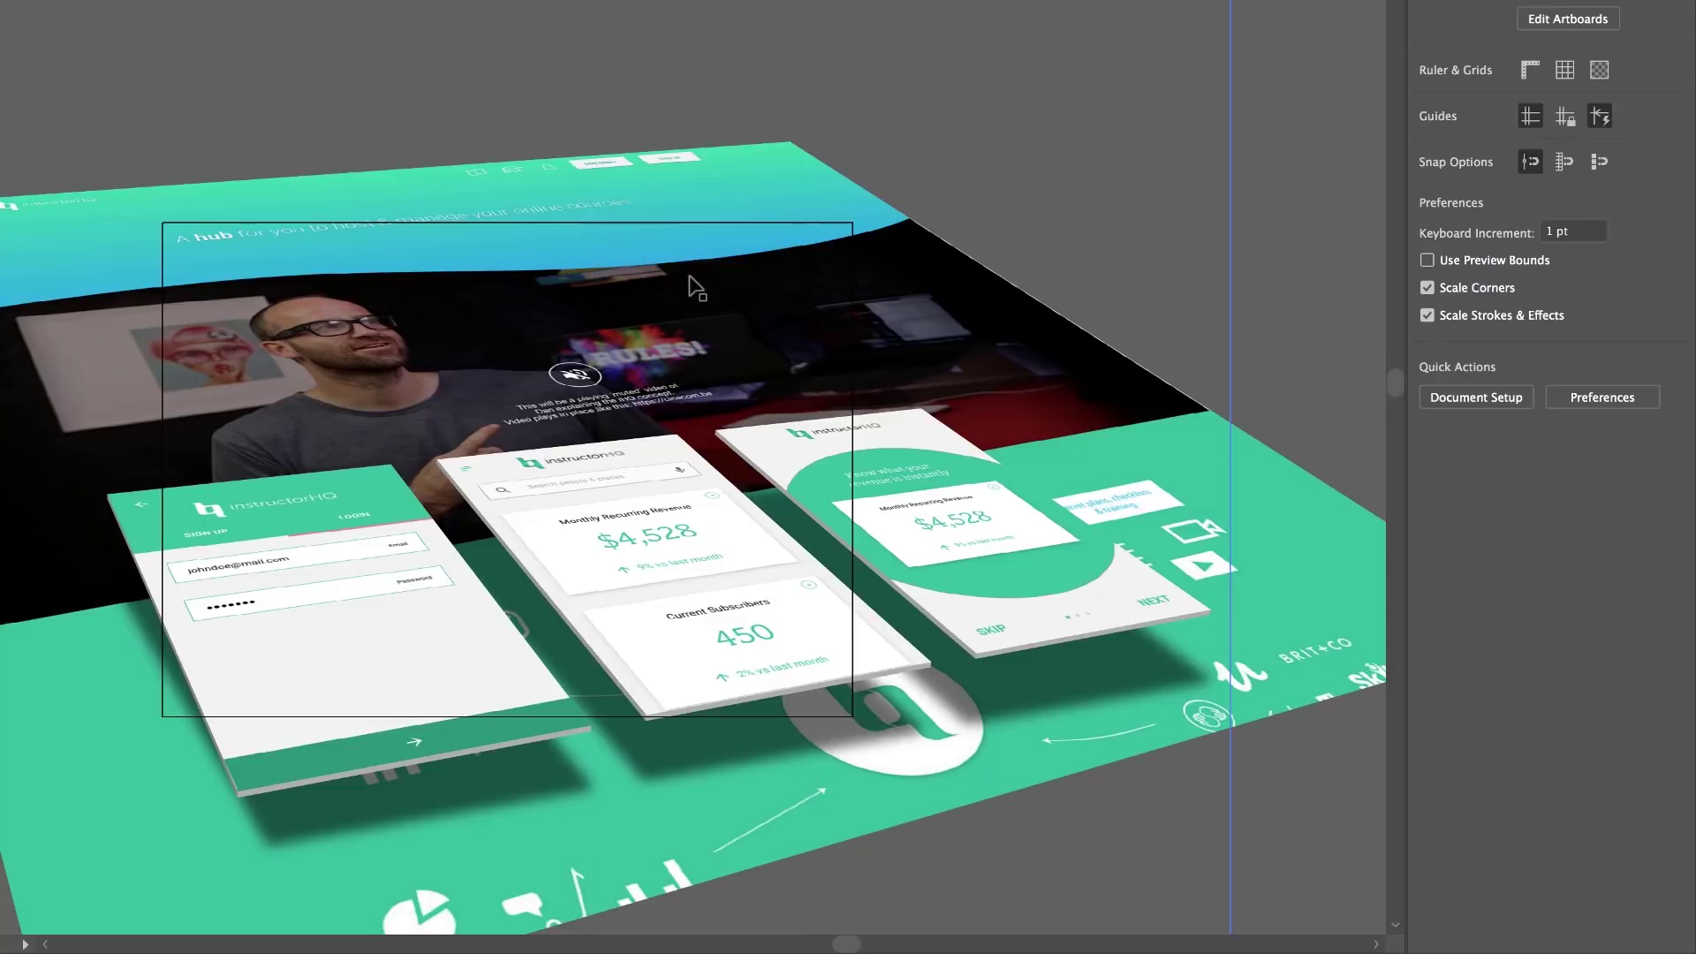
Step: Draw a 1520 × 1124 pt black rectangle at 27% opacity behind the app screens
key(m)
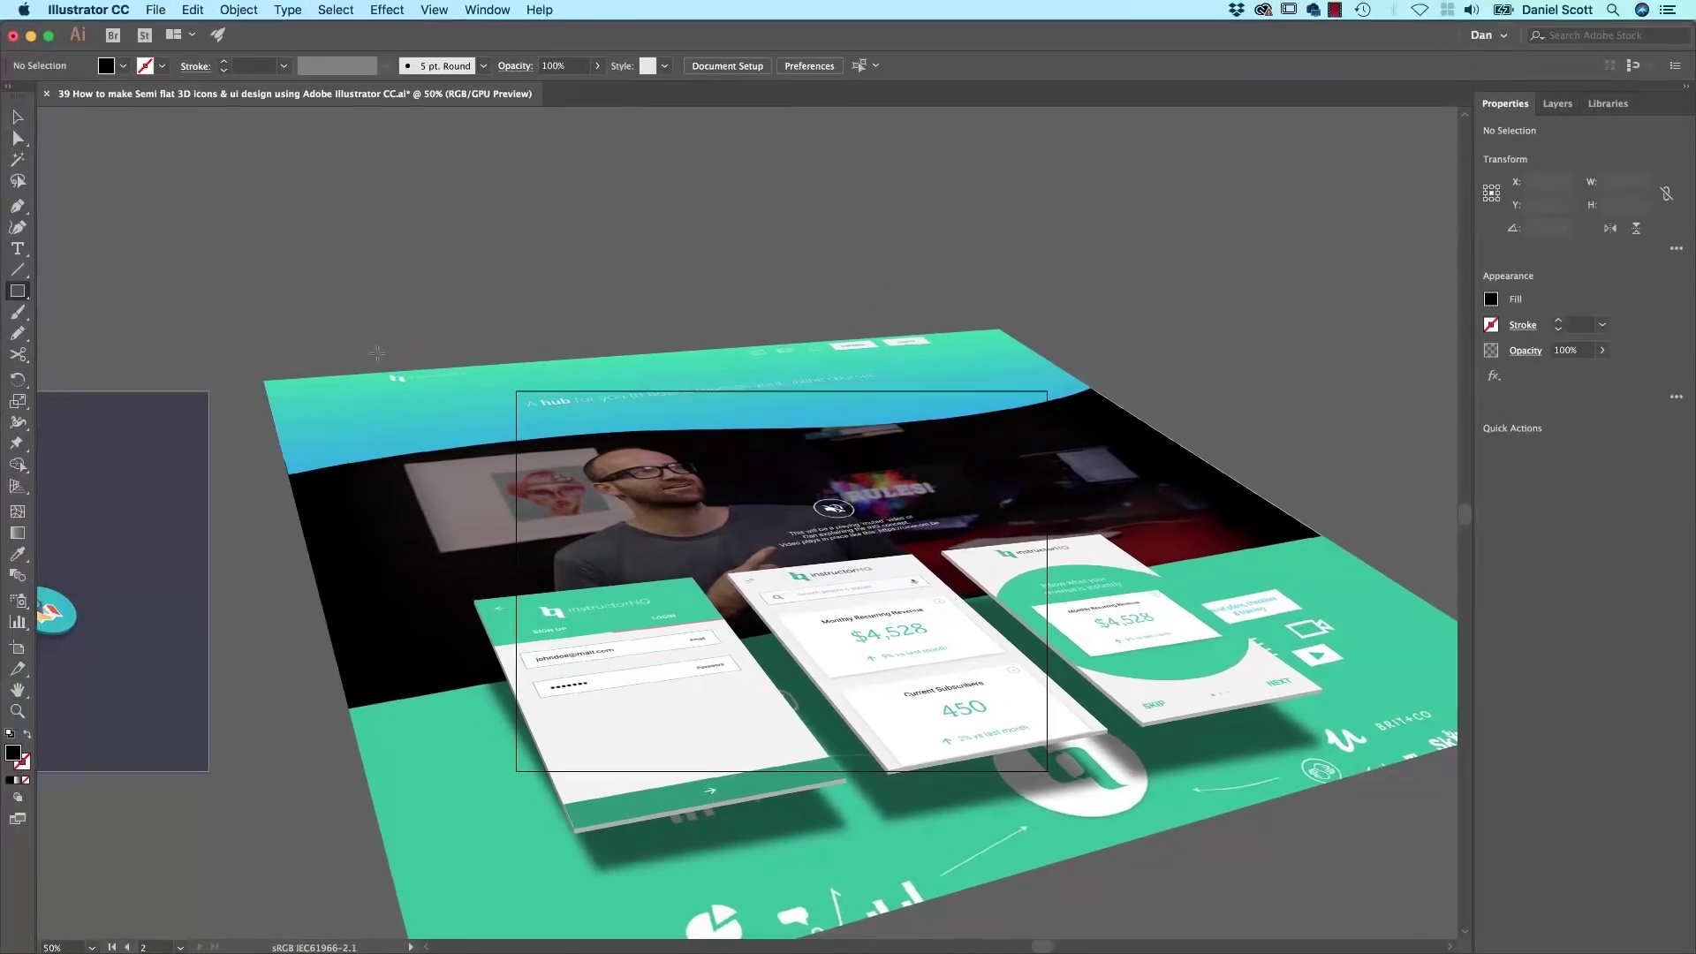
drag(480, 339, 1152, 834)
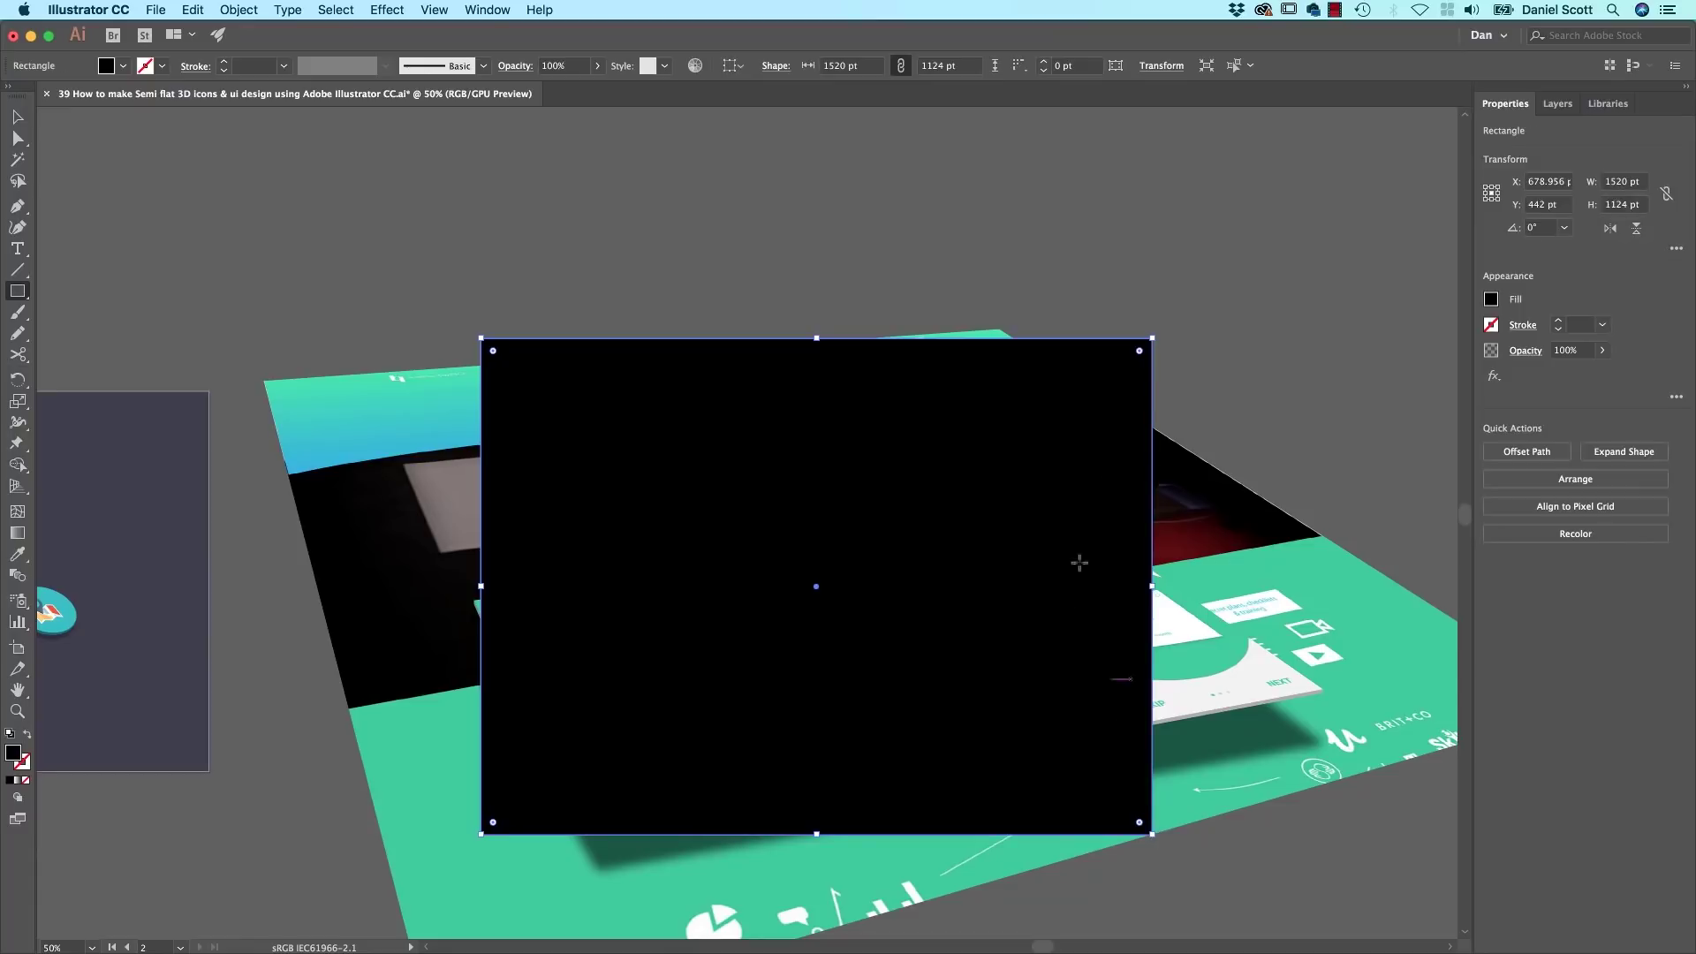
click(1601, 350)
drag(1601, 372, 1555, 377)
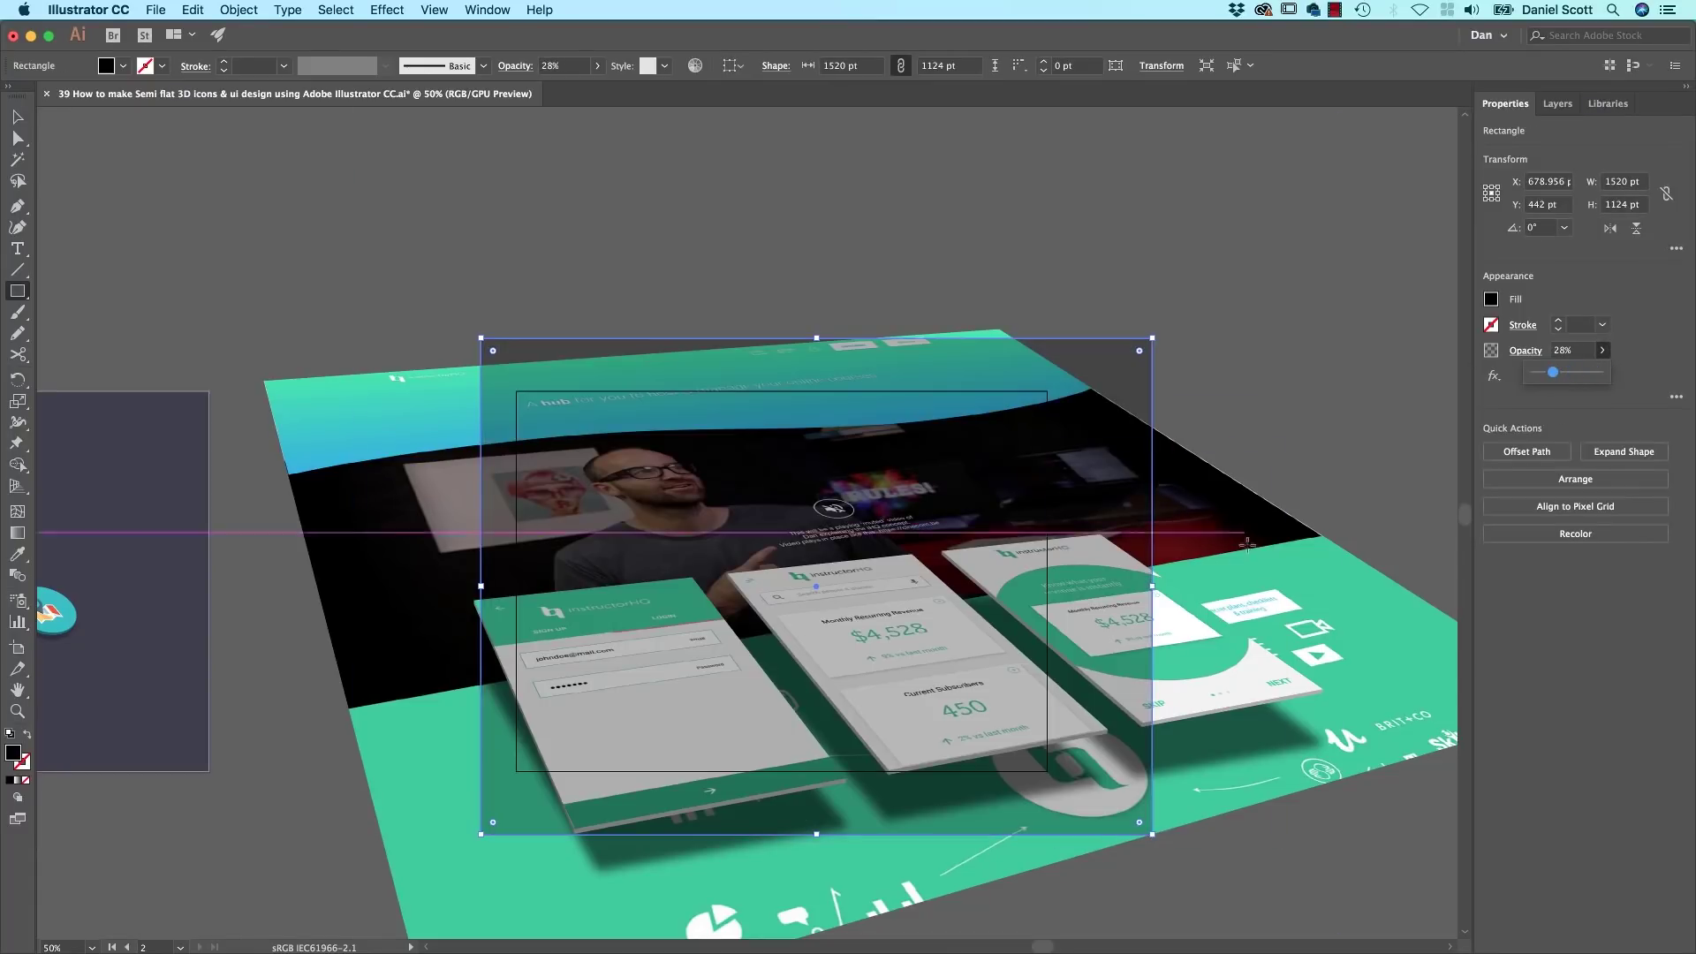
click(1569, 374)
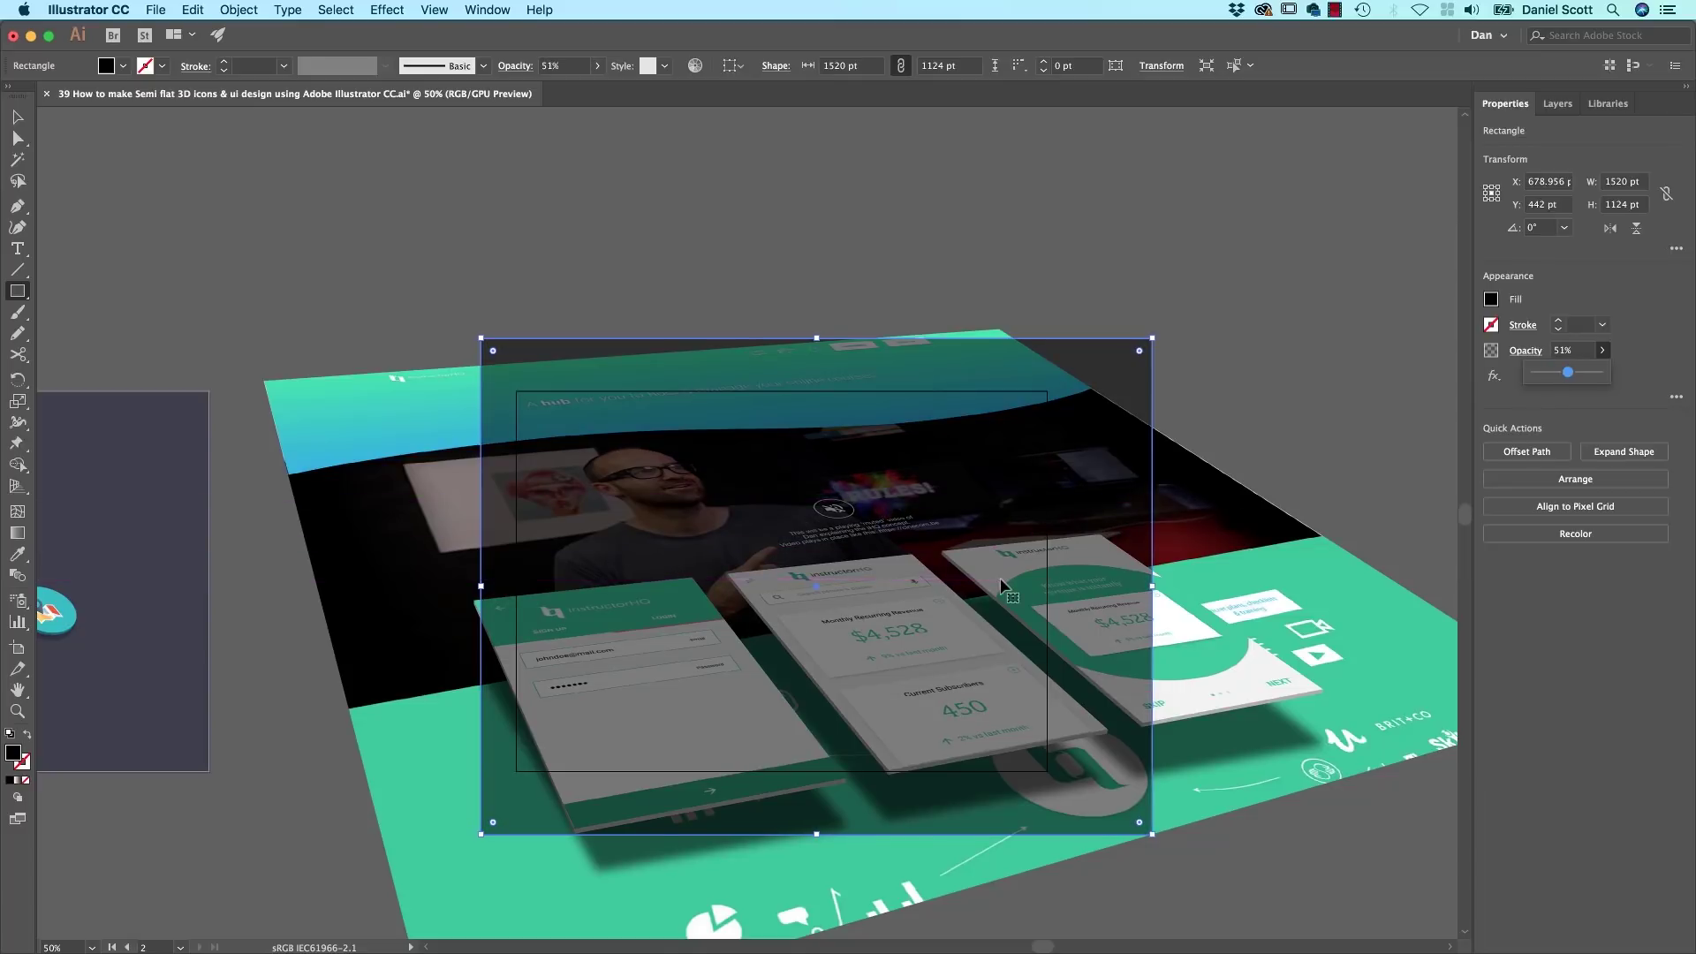
key(super+bracketleft)
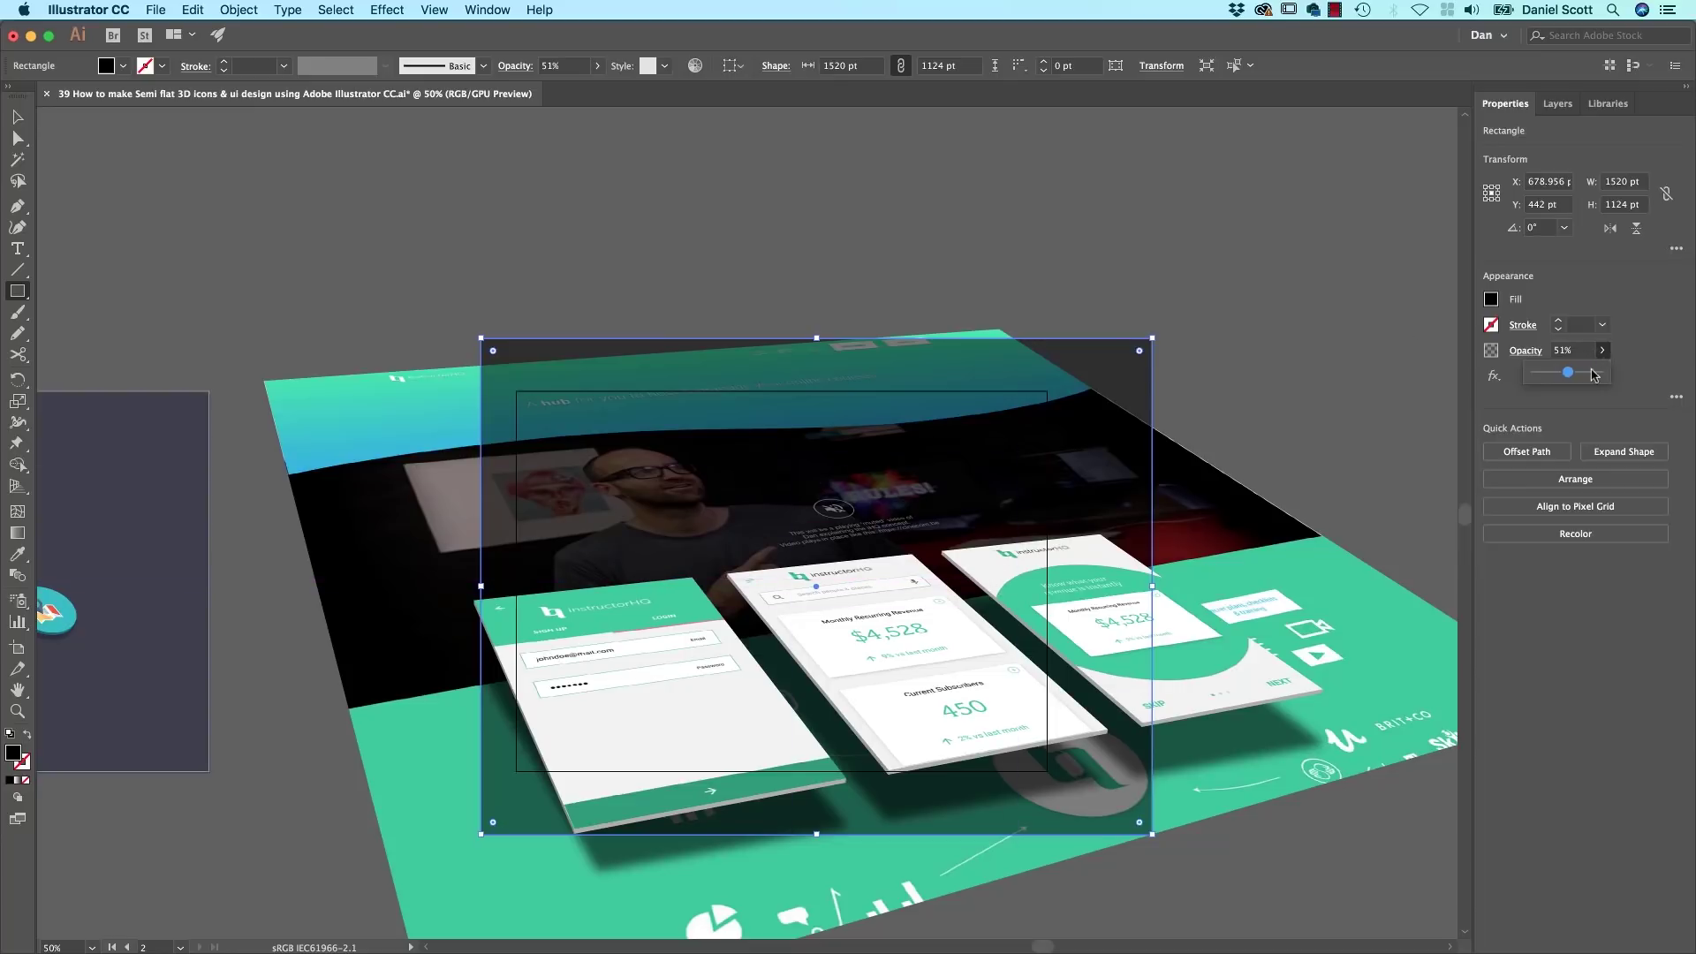
drag(1568, 372, 1552, 374)
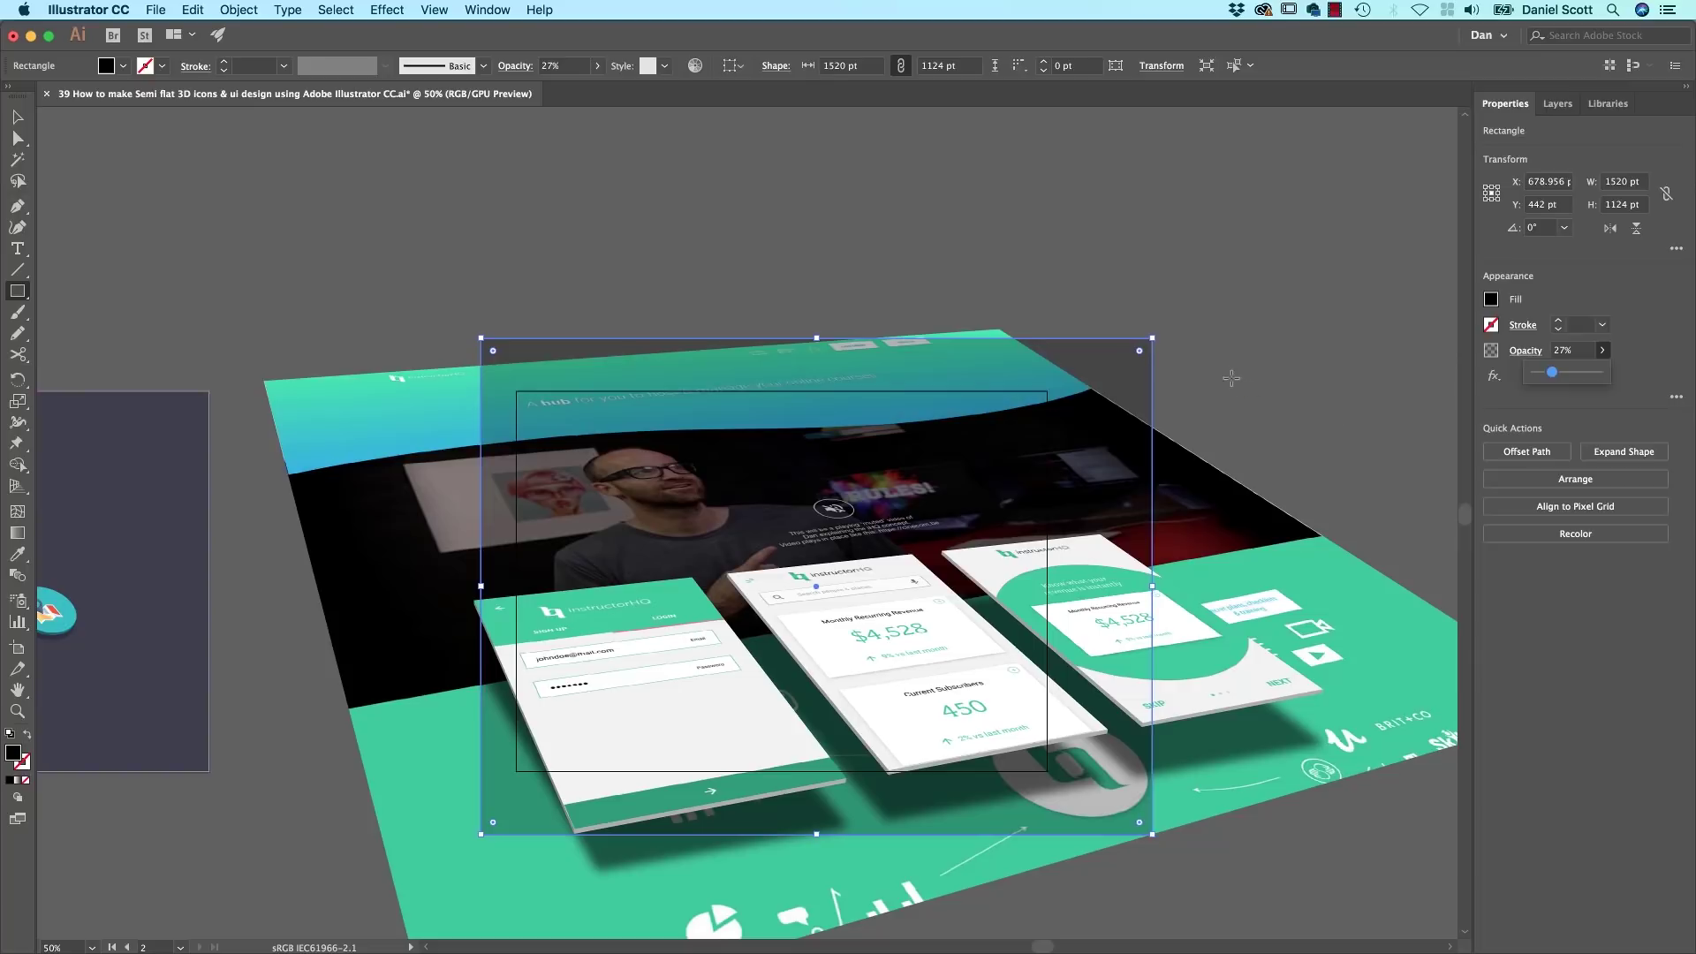
Step: Reposition the translucent dark rectangle slightly left and down over the backdrop
click(16, 117)
click(316, 233)
scroll(354, 243, down, 3)
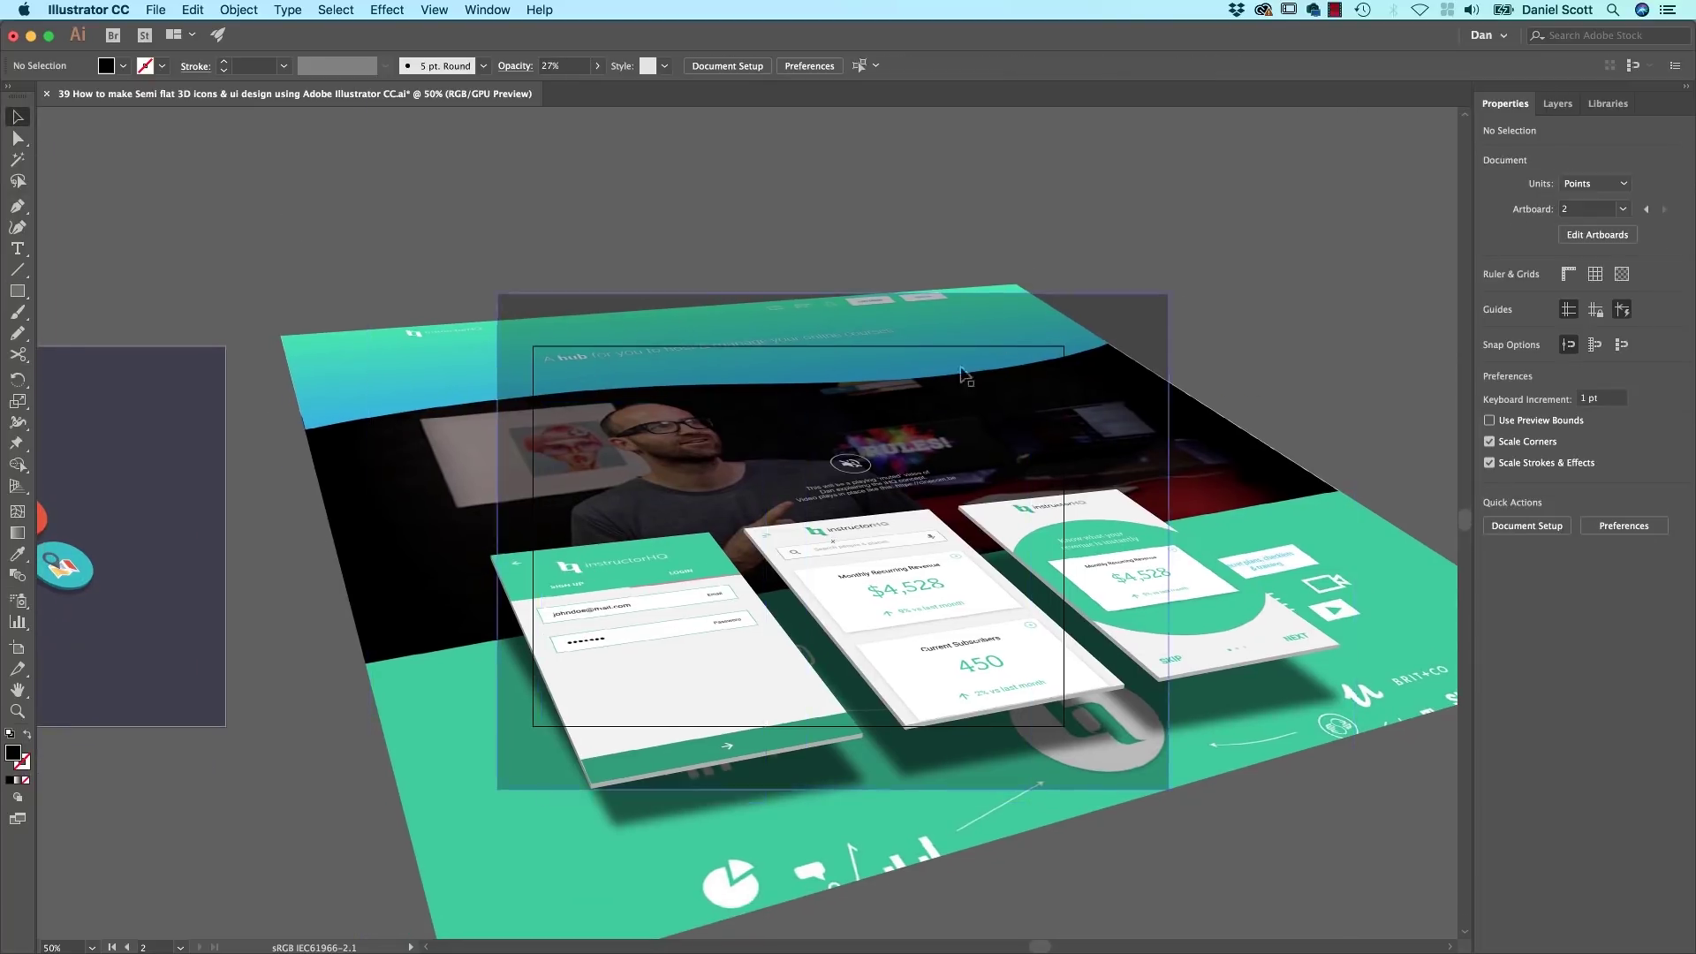
click(1100, 338)
drag(1093, 336, 1066, 347)
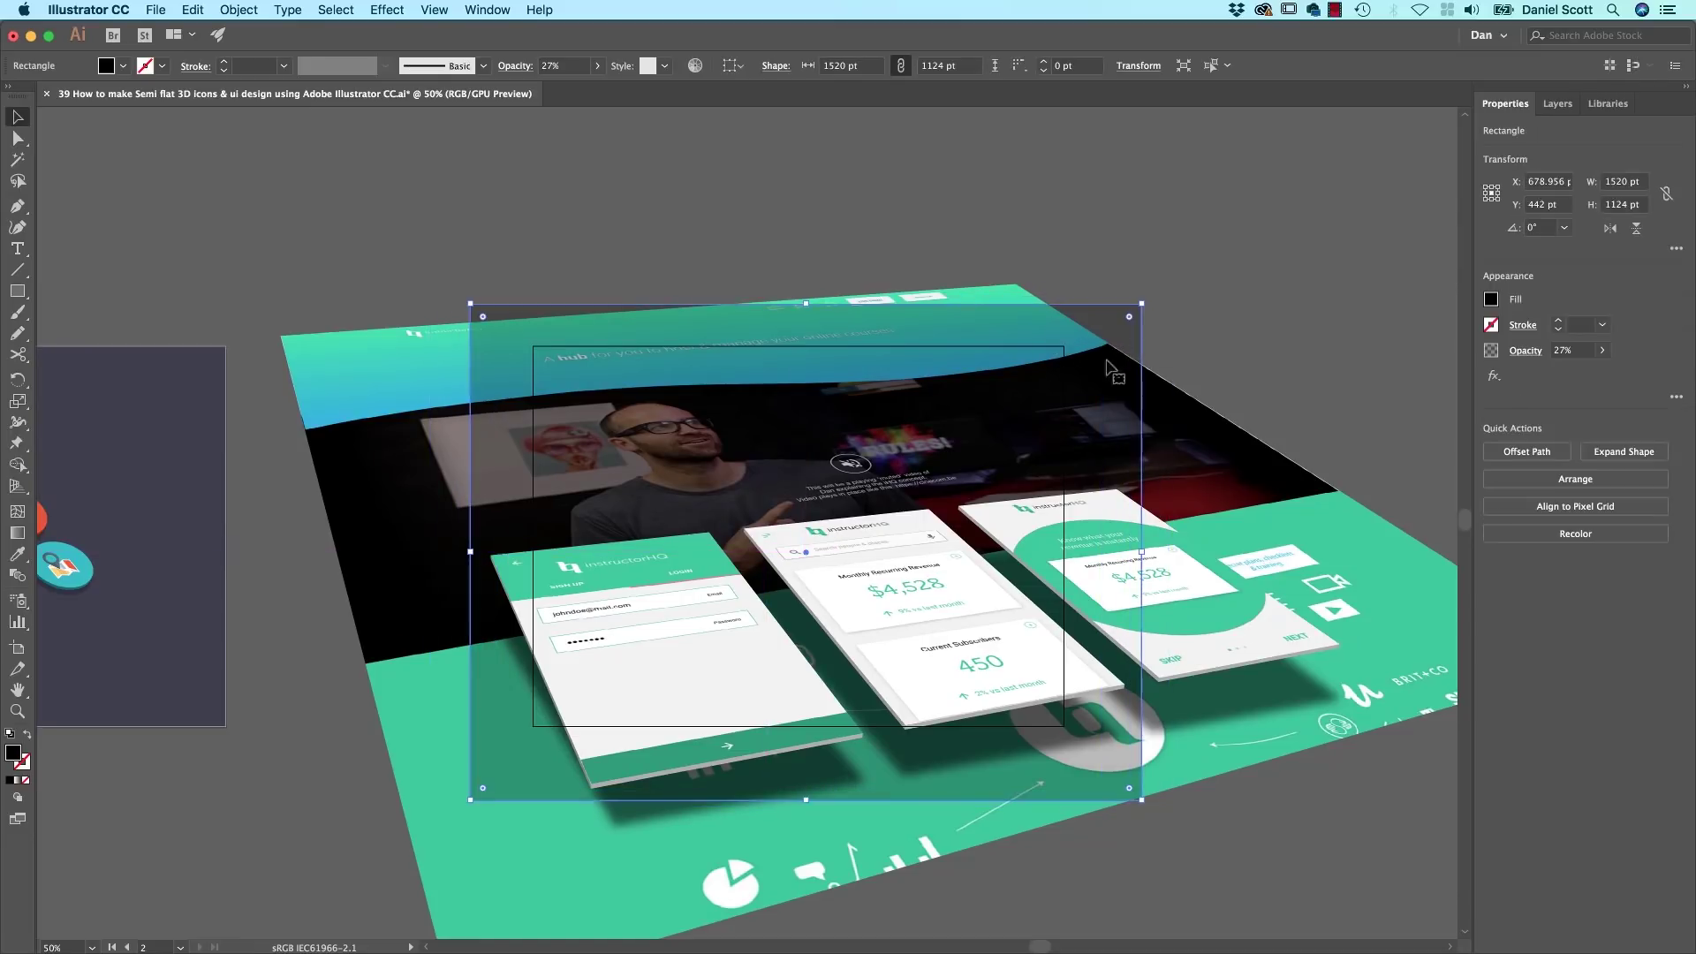
drag(1397, 586, 1329, 320)
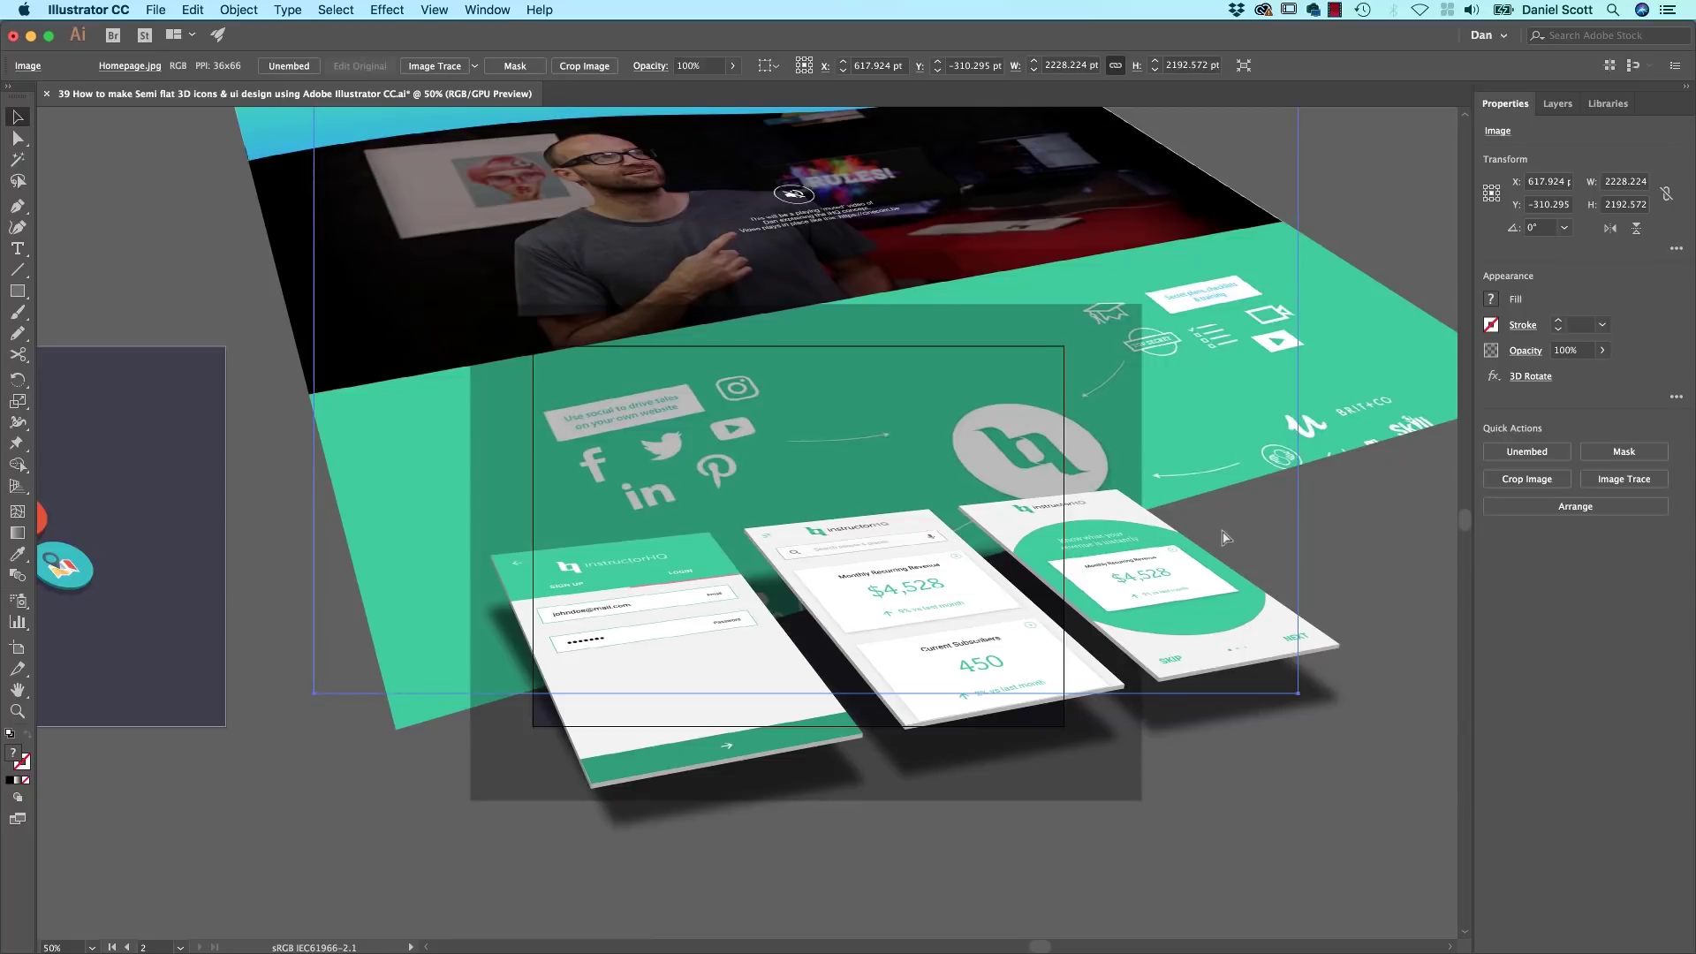
key(super+z)
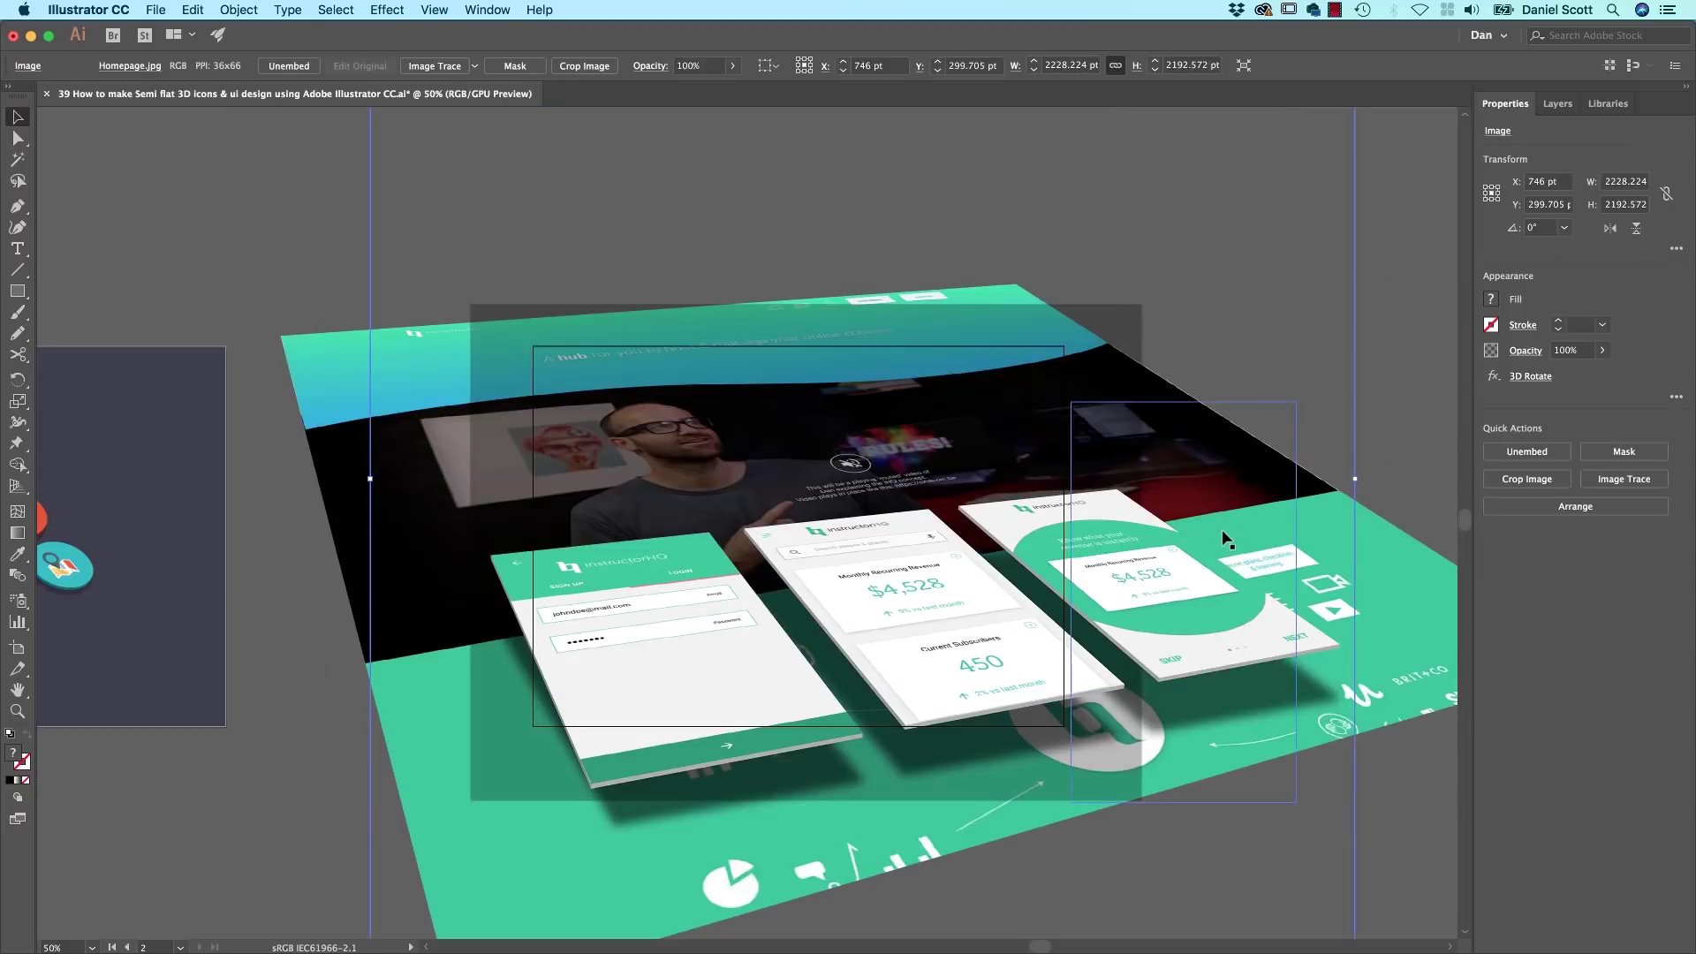
click(1413, 404)
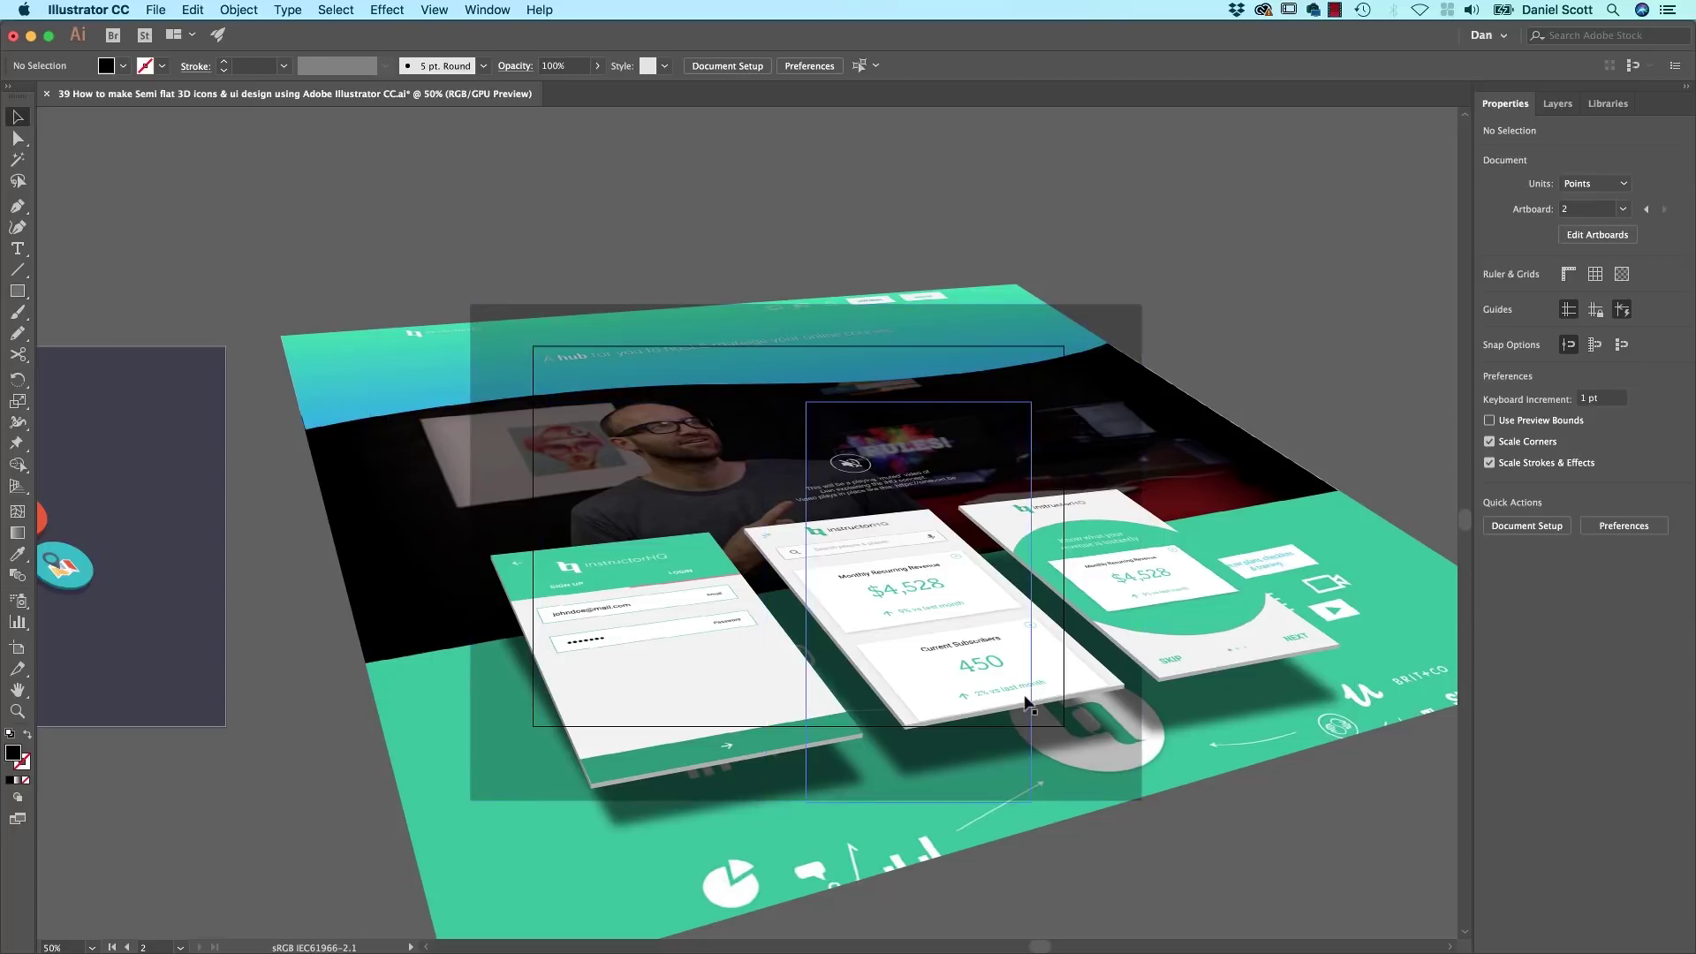
Step: Draw a black rectangle matching the artboard, about 1200.956 × 864 pt
click(27, 292)
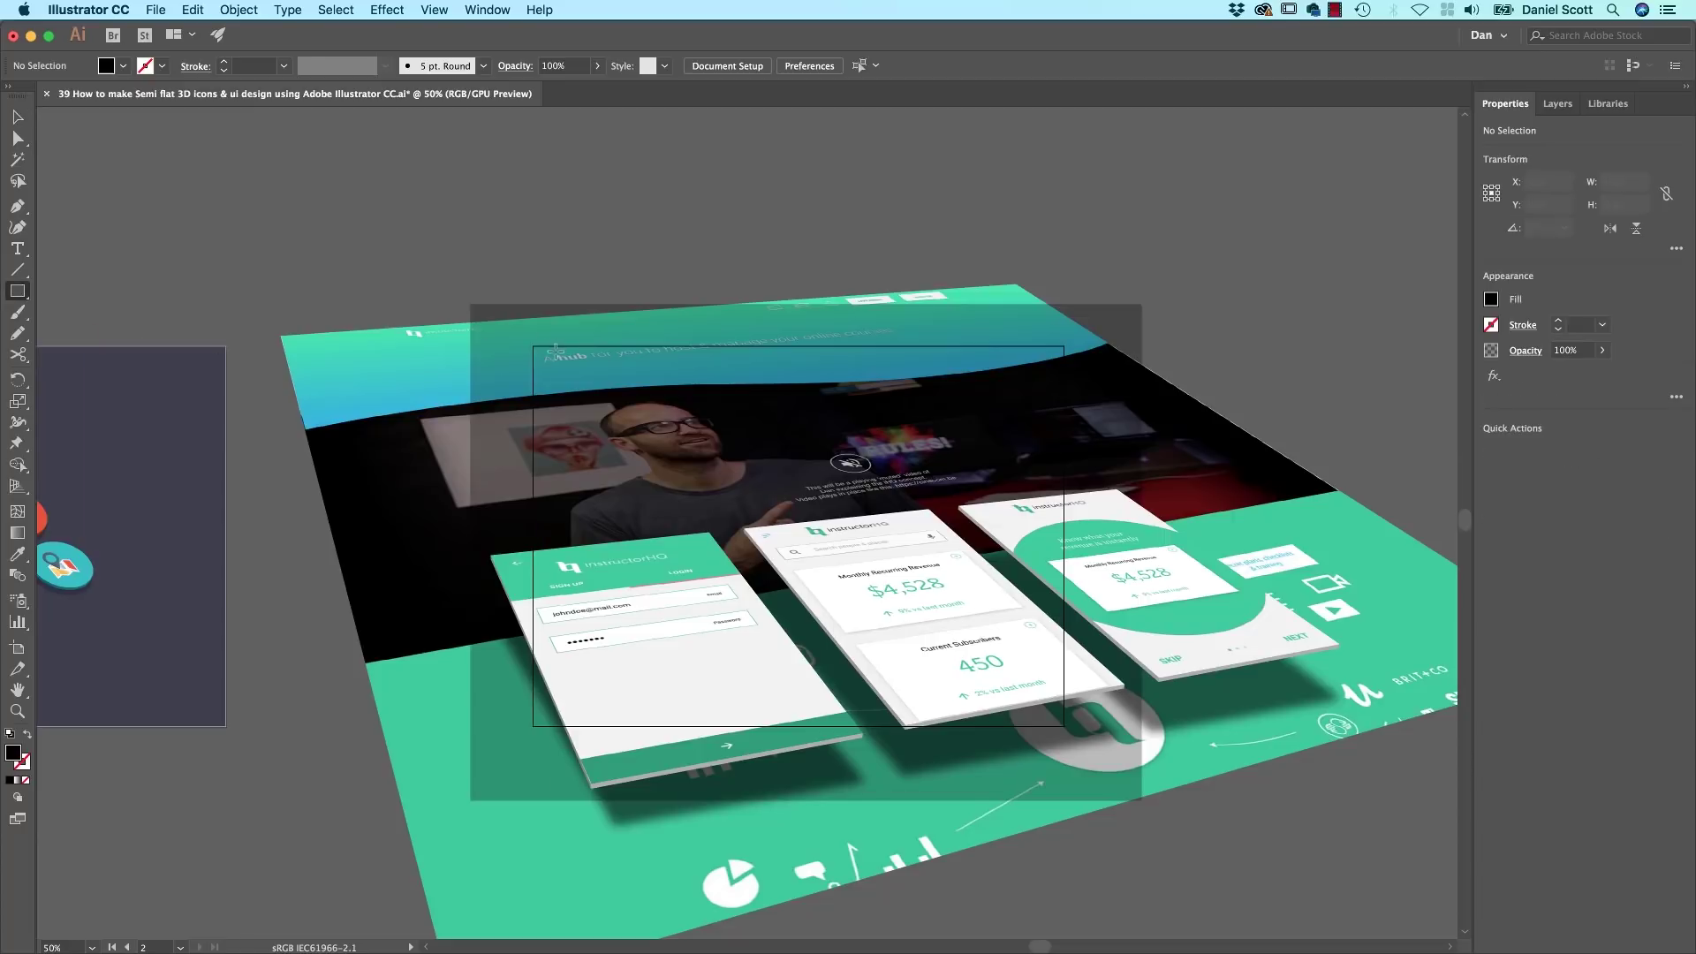
mouse_move(533, 345)
mouse_down()
mouse_move(972, 587)
mouse_move(1064, 726)
mouse_up()
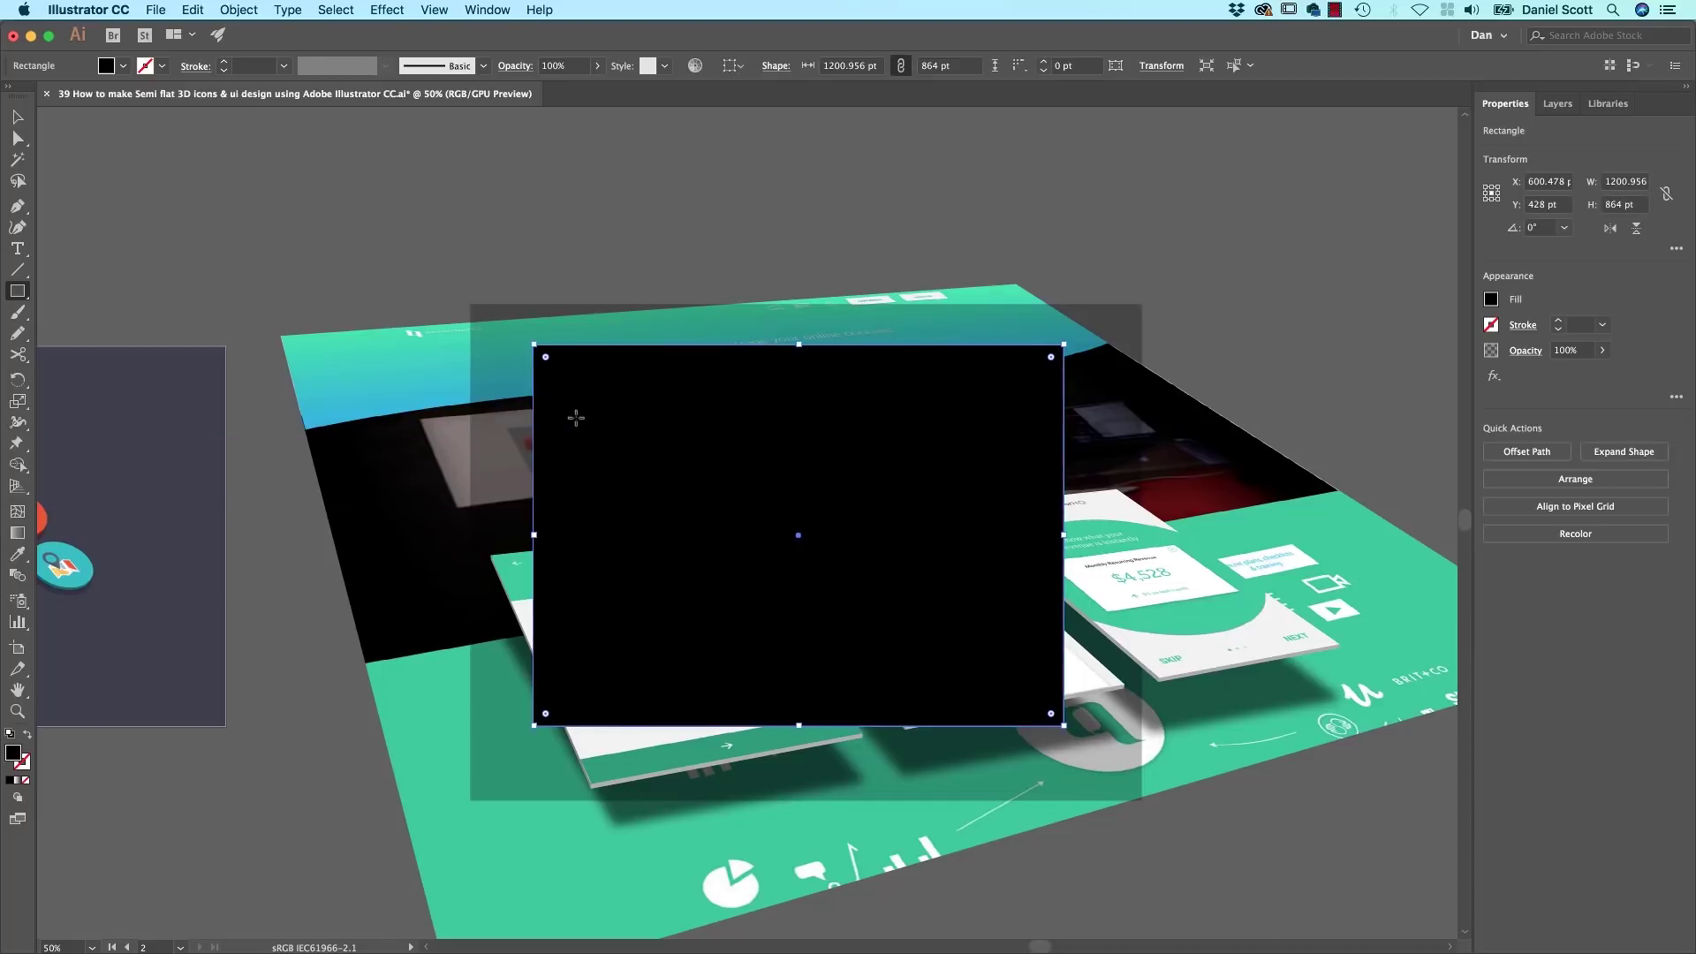
key(v)
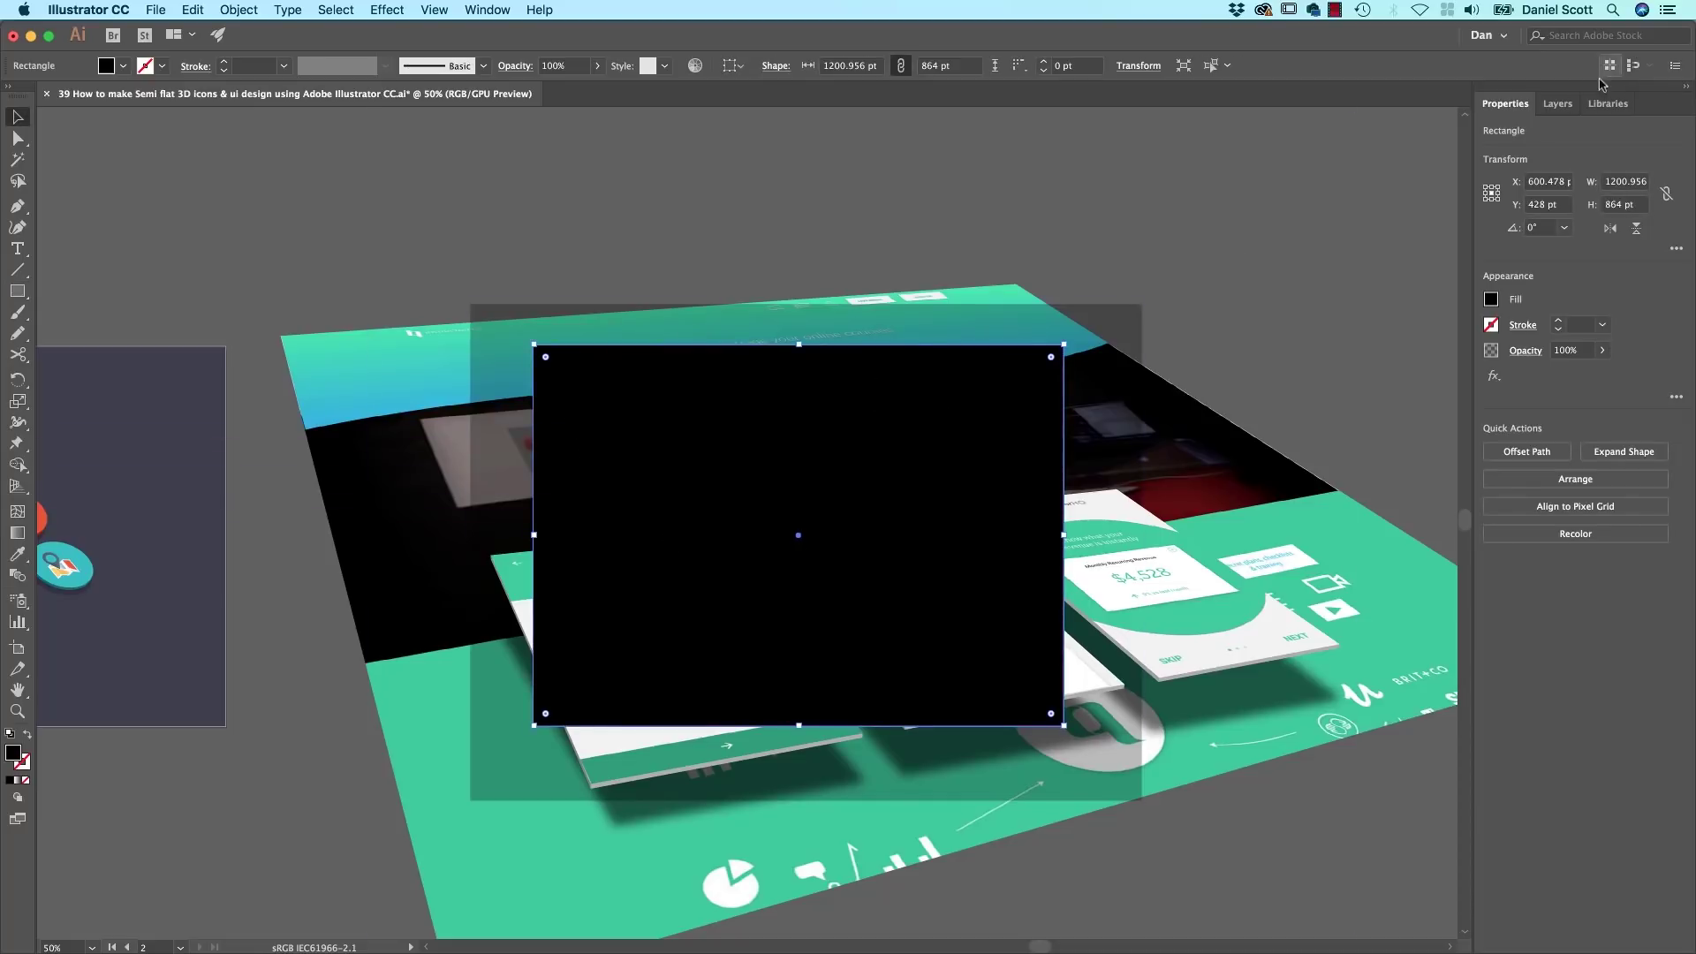
Step: Move all the artwork onto a new Layer 3 and lock Layer 1
click(1560, 103)
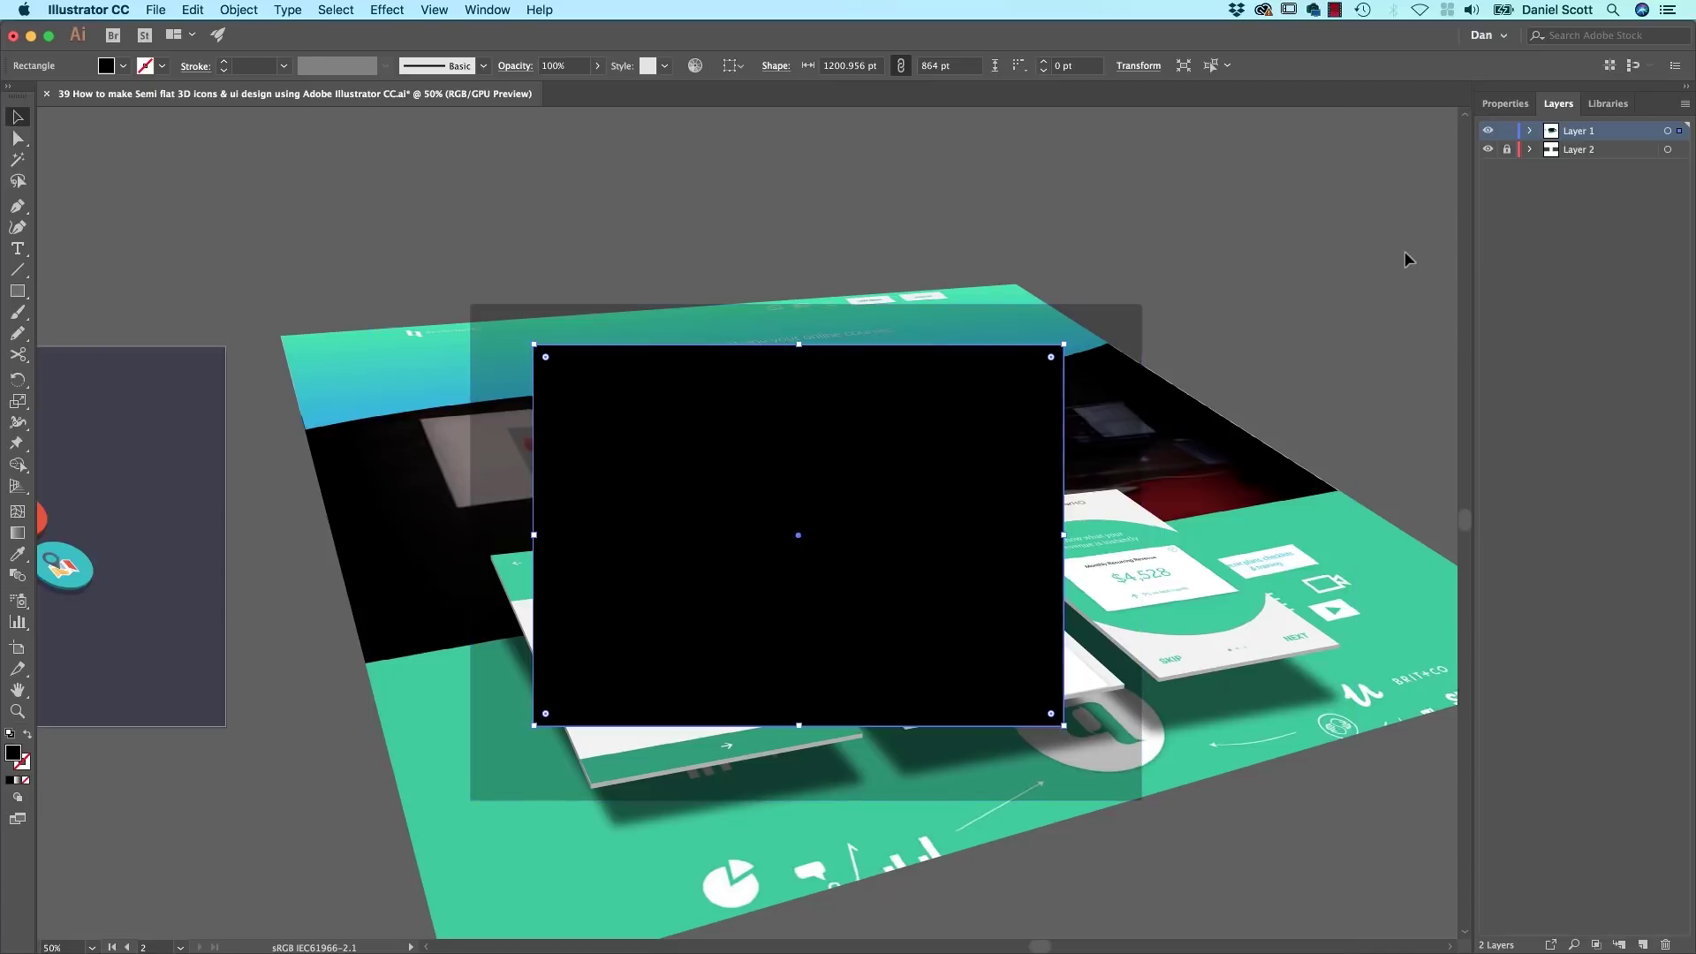
key(super+a)
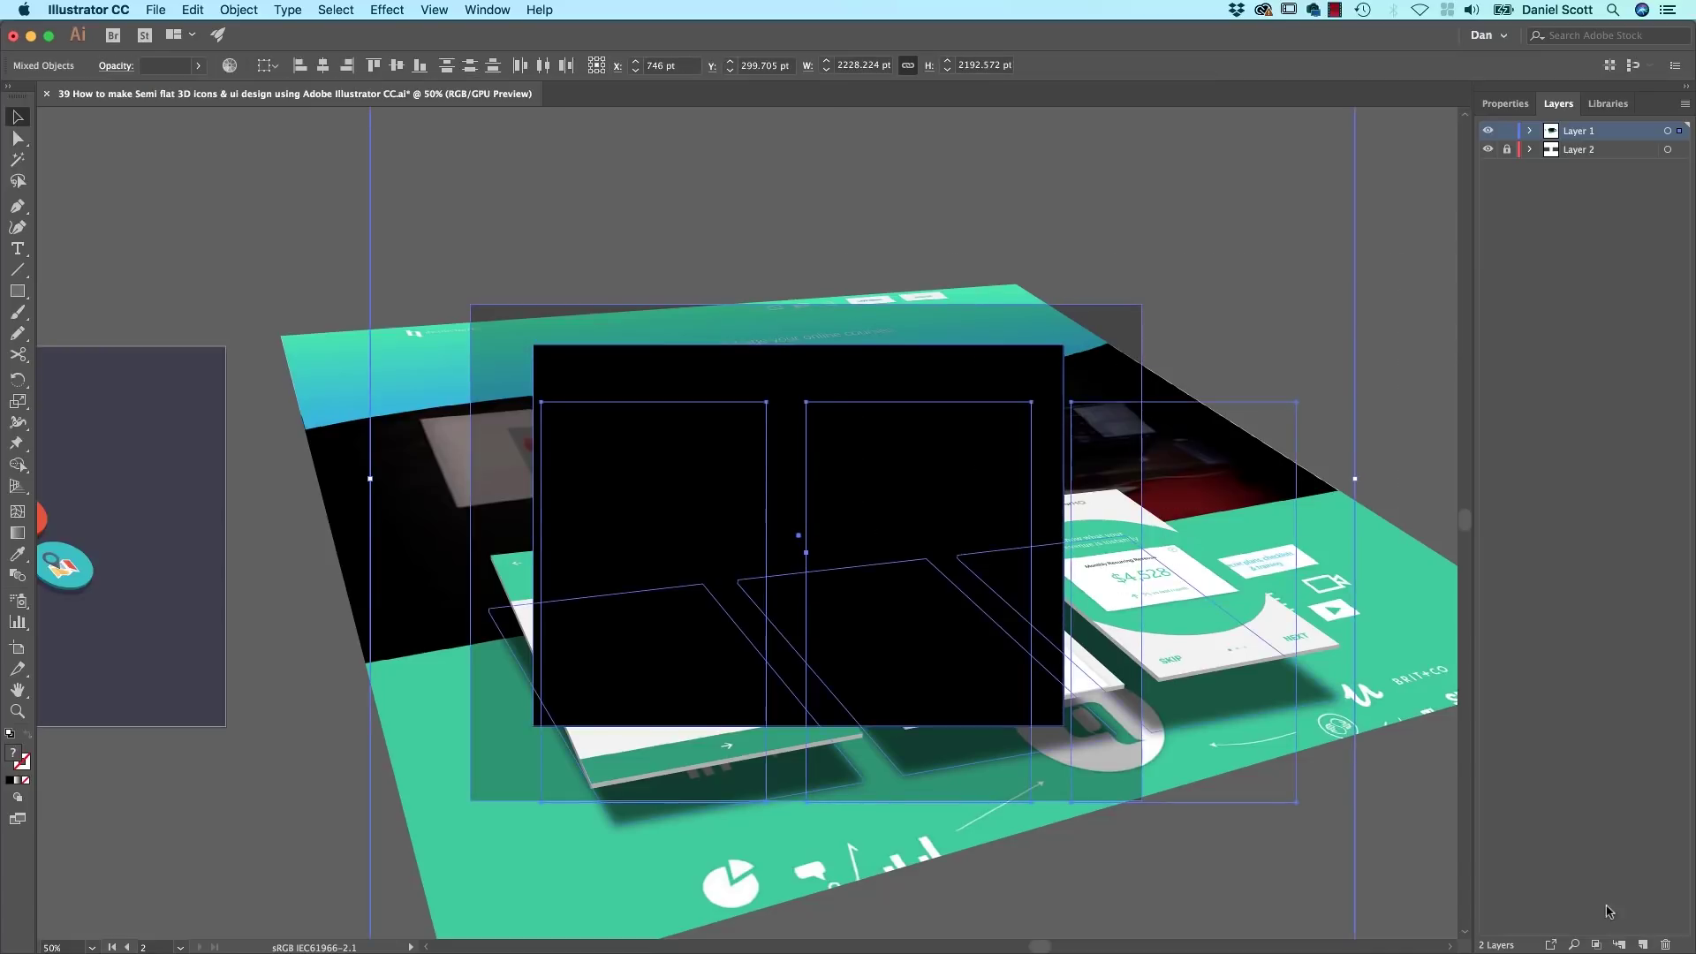
click(1642, 945)
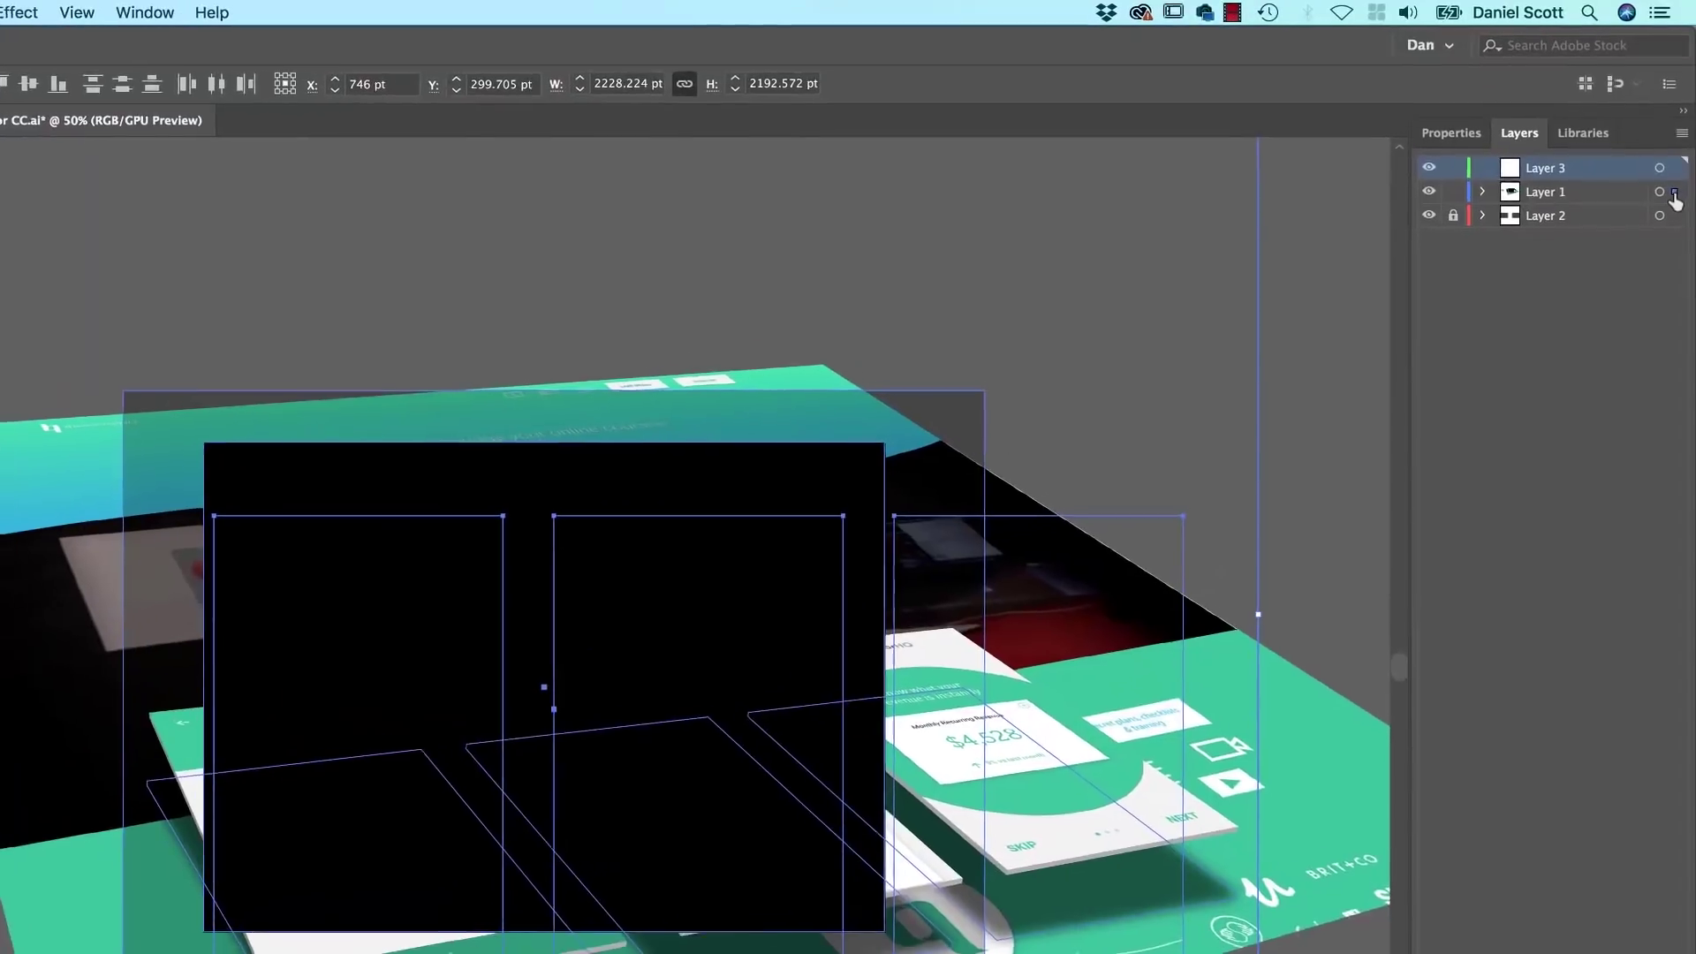
drag(1674, 192, 1674, 168)
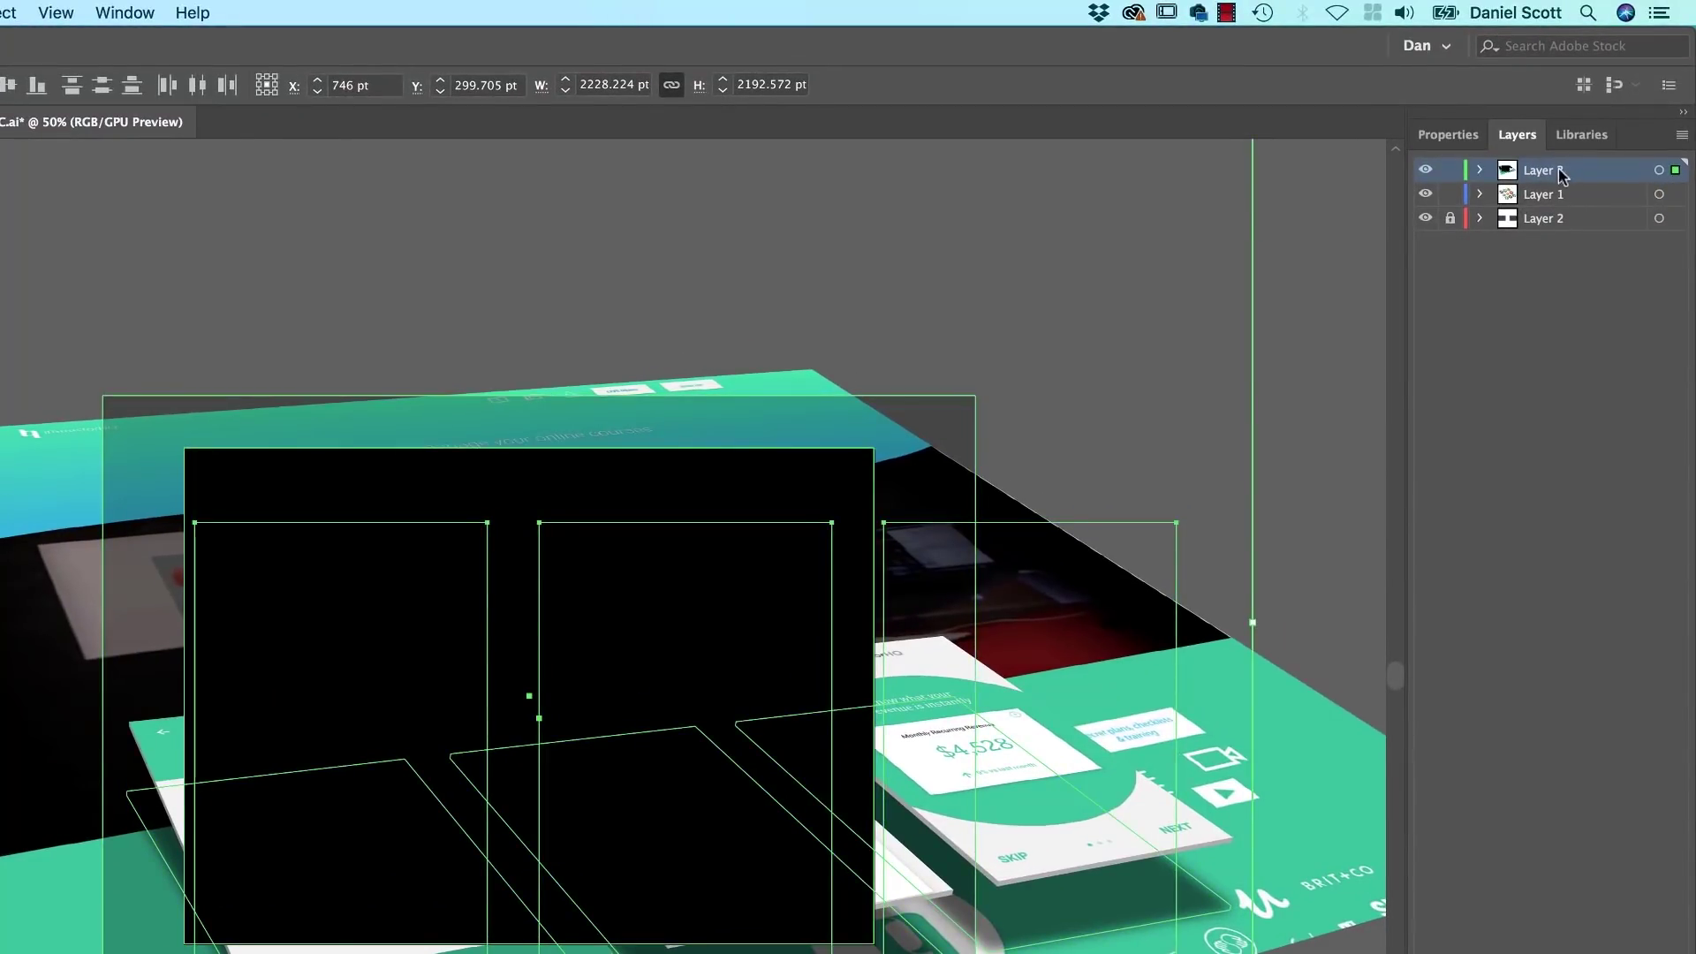
click(1450, 195)
click(1481, 171)
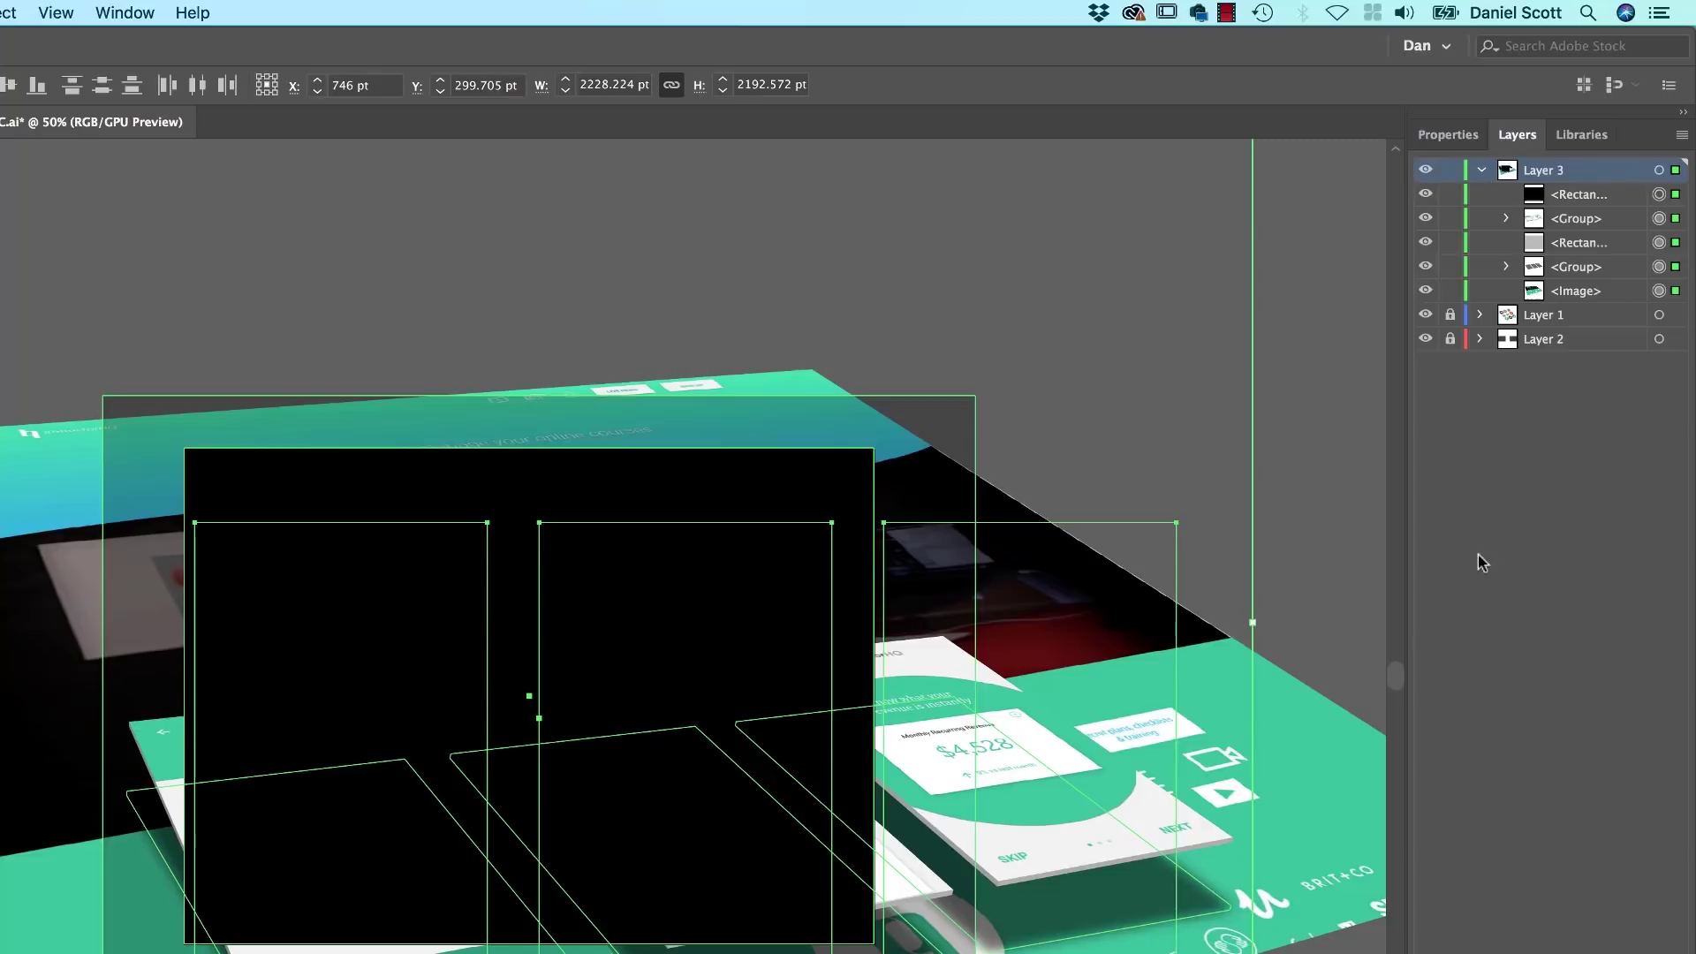
Step: Select the black artboard rectangle and target Layer 3 in the Layers panel
click(1327, 566)
click(800, 528)
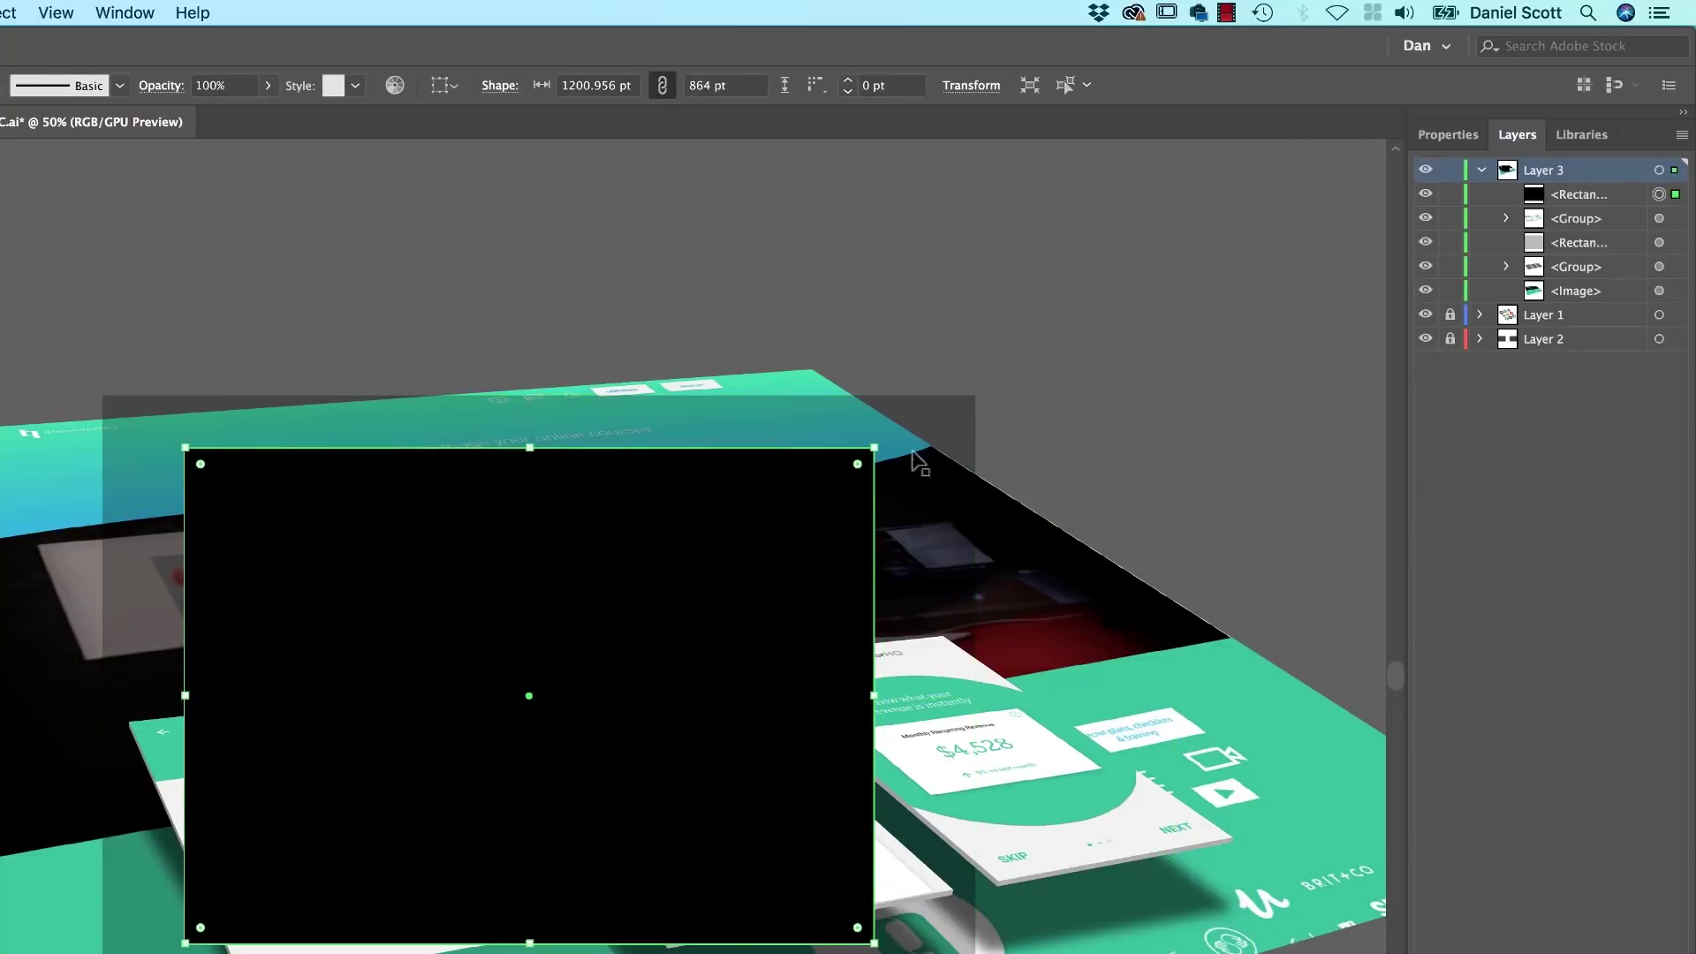
click(1426, 193)
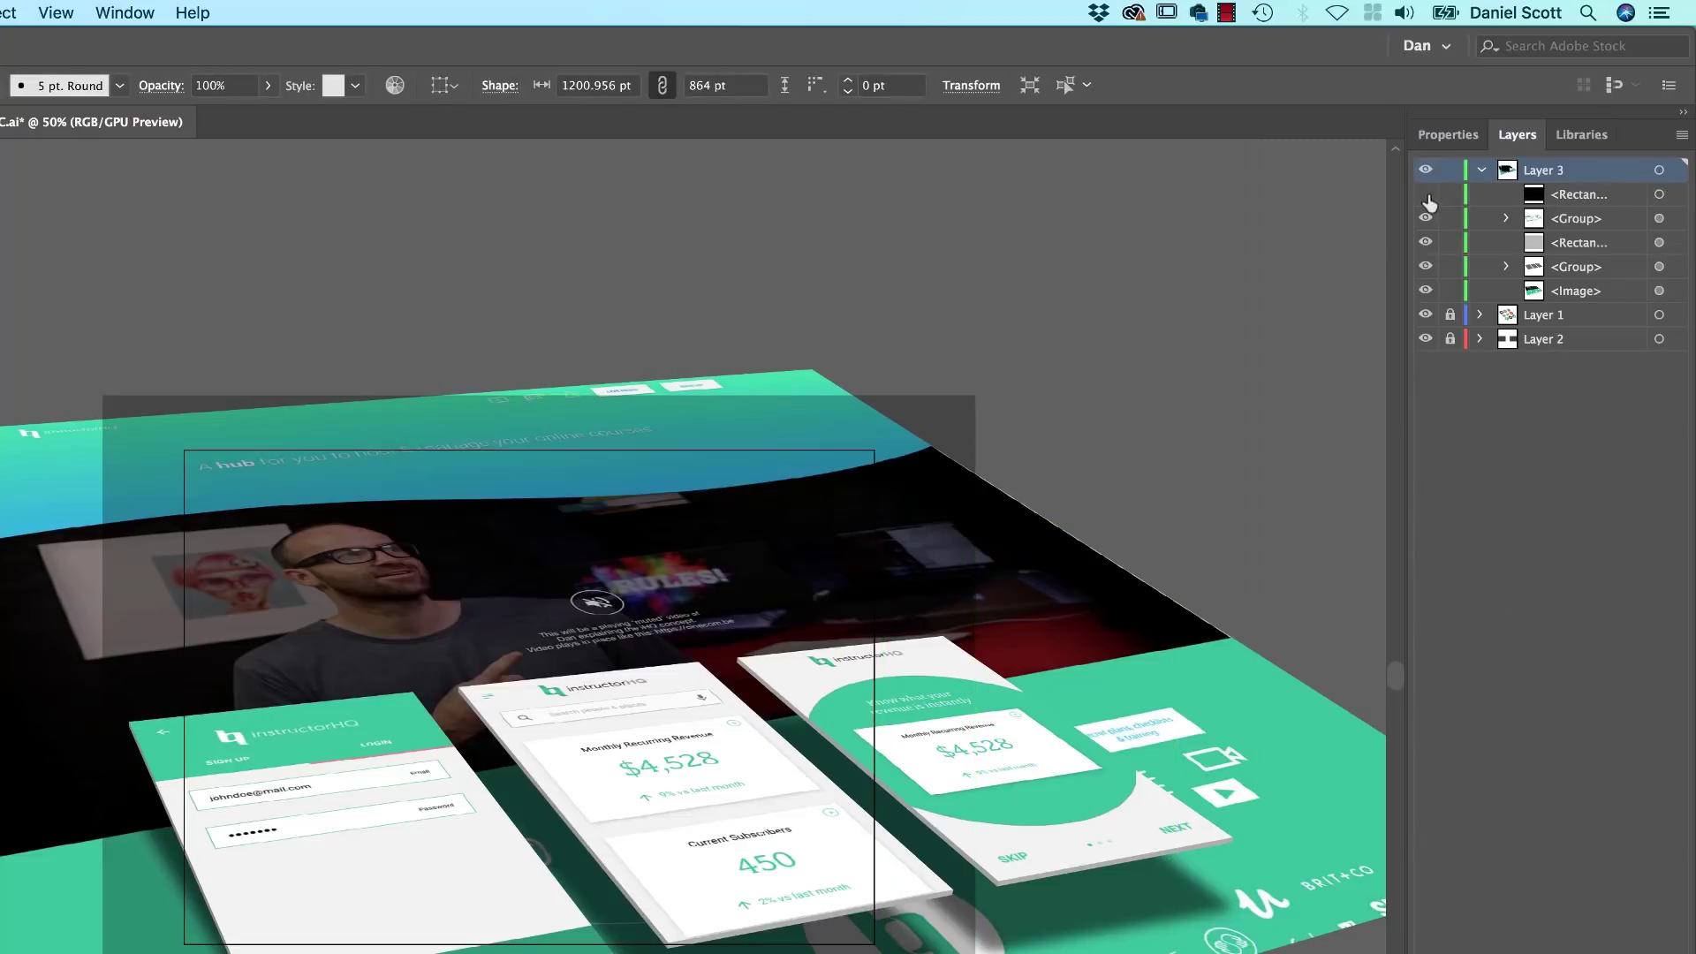
click(1426, 193)
click(1588, 197)
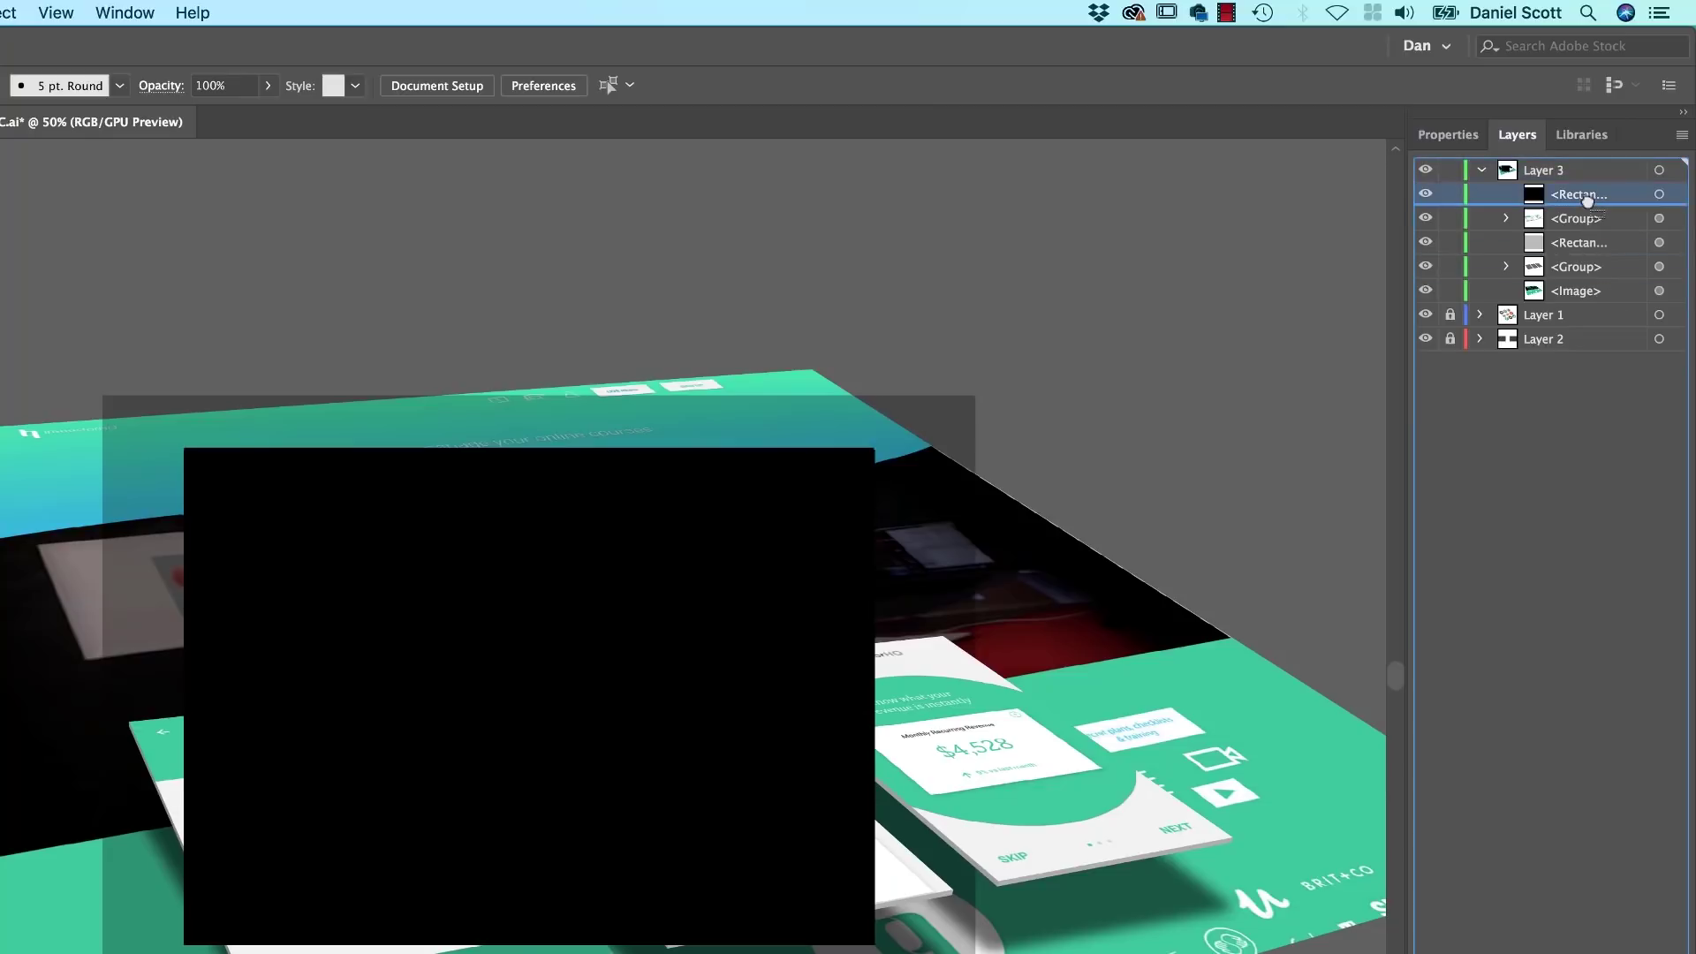
click(1544, 173)
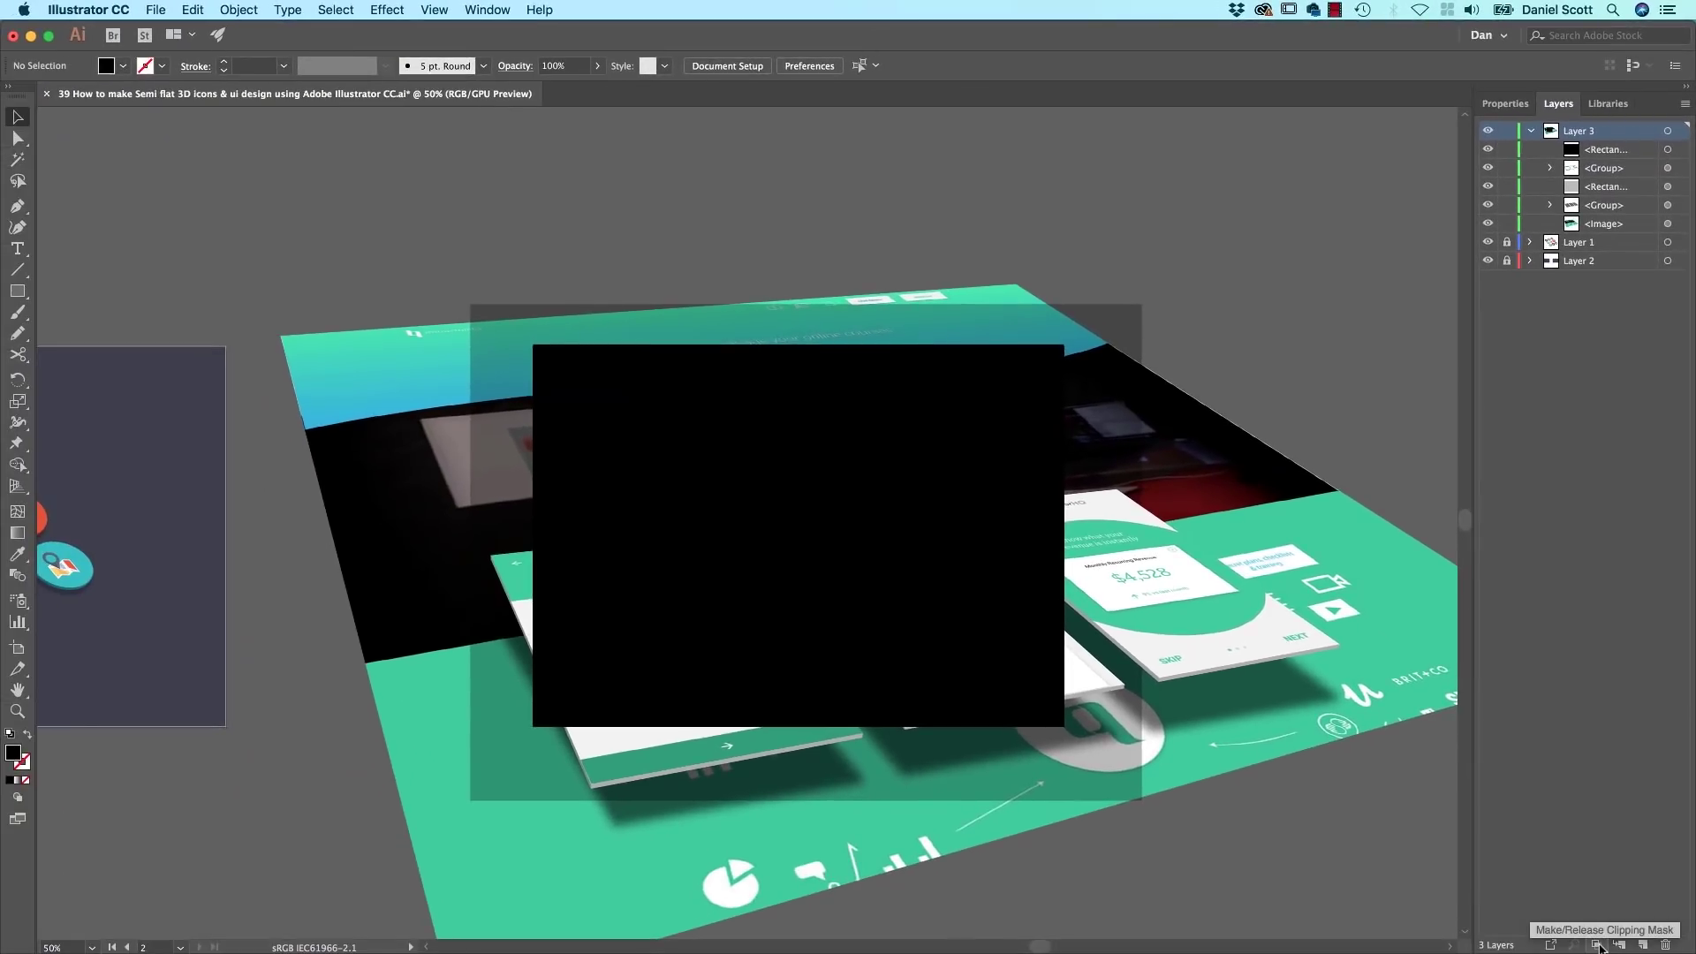
Step: Clip Layer 3 to the artboard rectangle, then nudge the app screens and dark rectangle up-left
click(1599, 945)
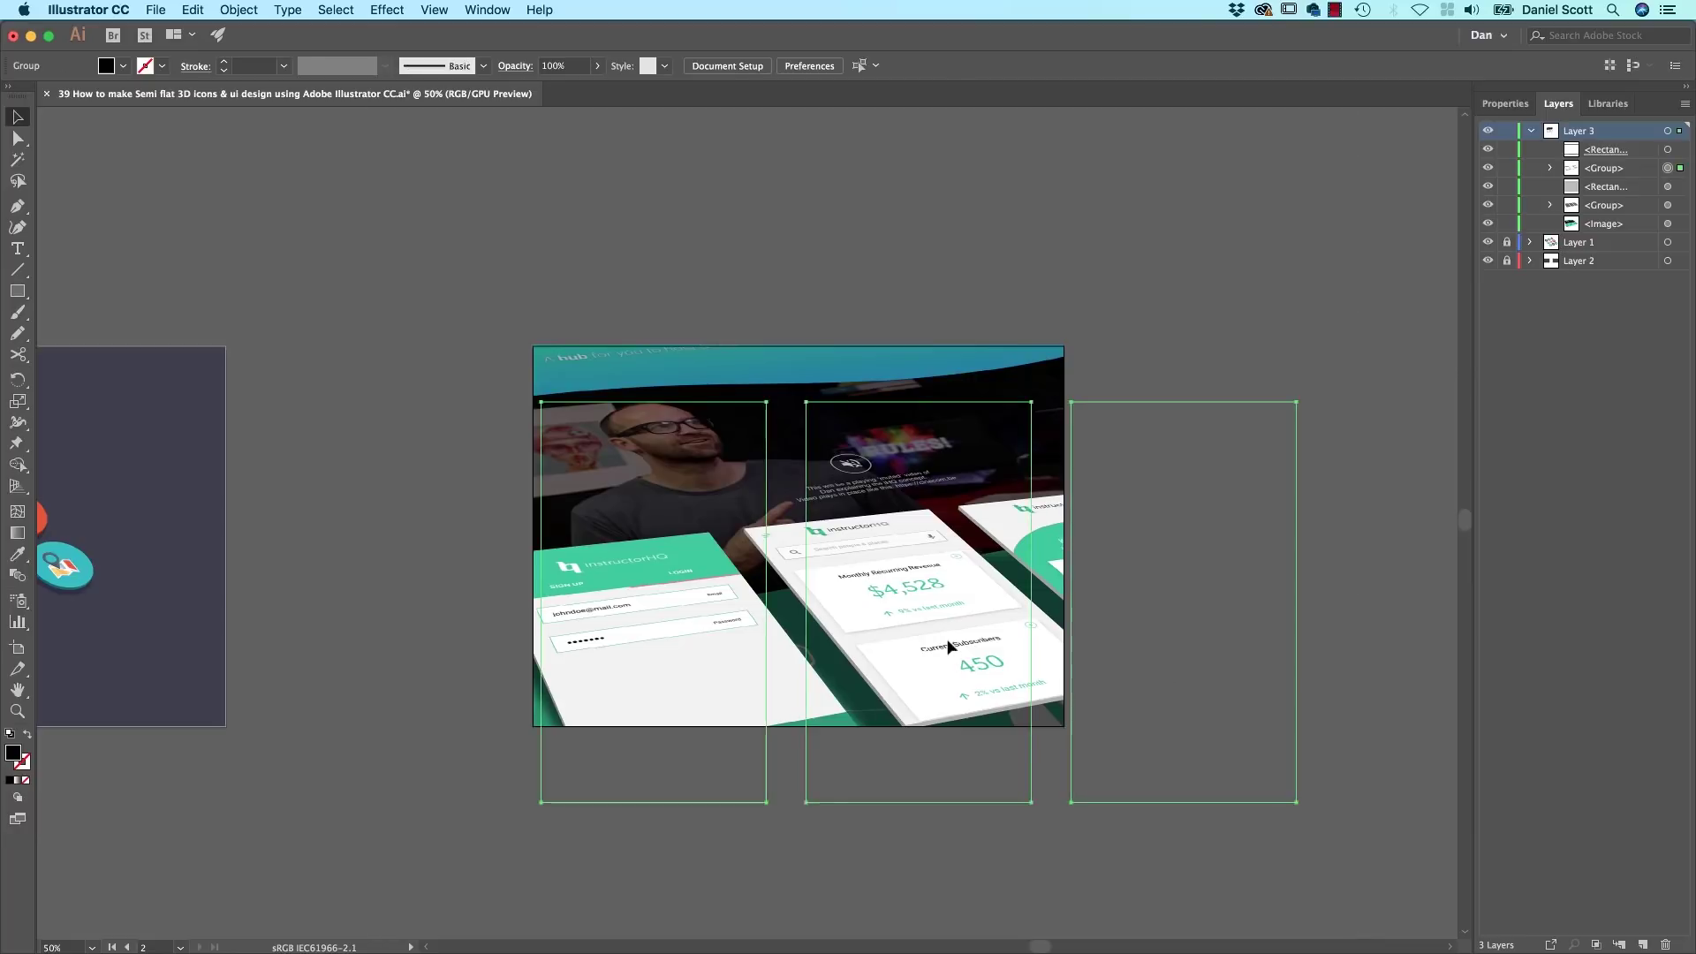
mouse_move(985, 665)
mouse_down()
mouse_move(957, 661)
mouse_move(987, 679)
mouse_up()
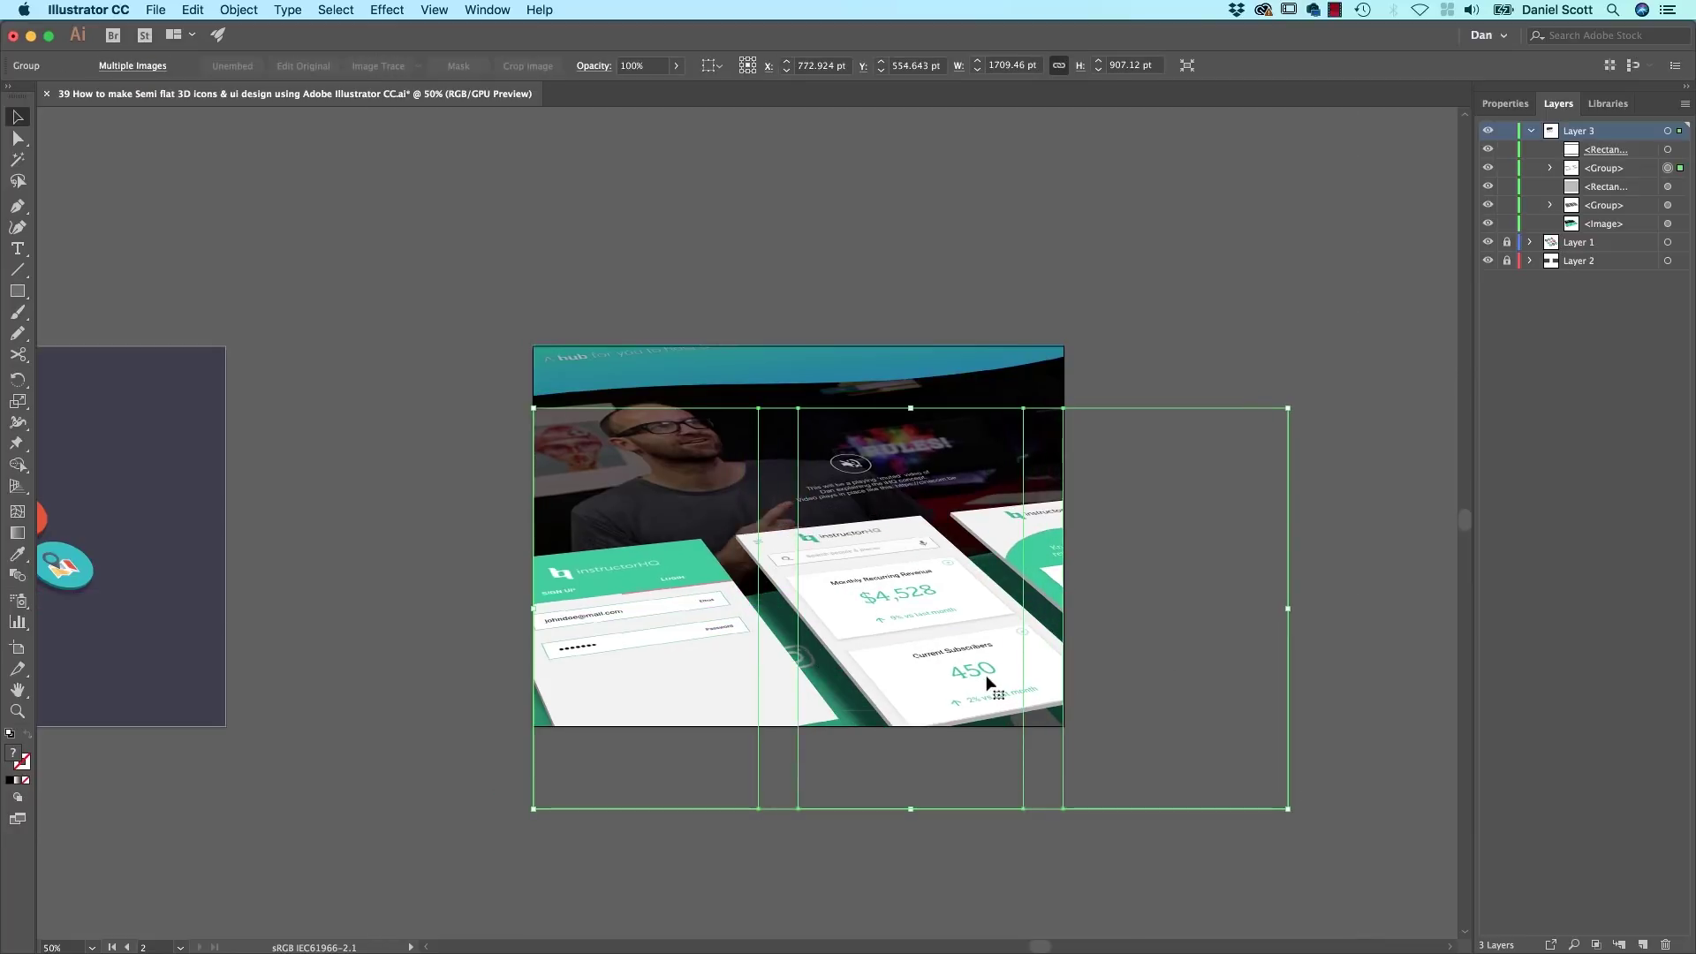
click(925, 477)
drag(926, 378, 981, 399)
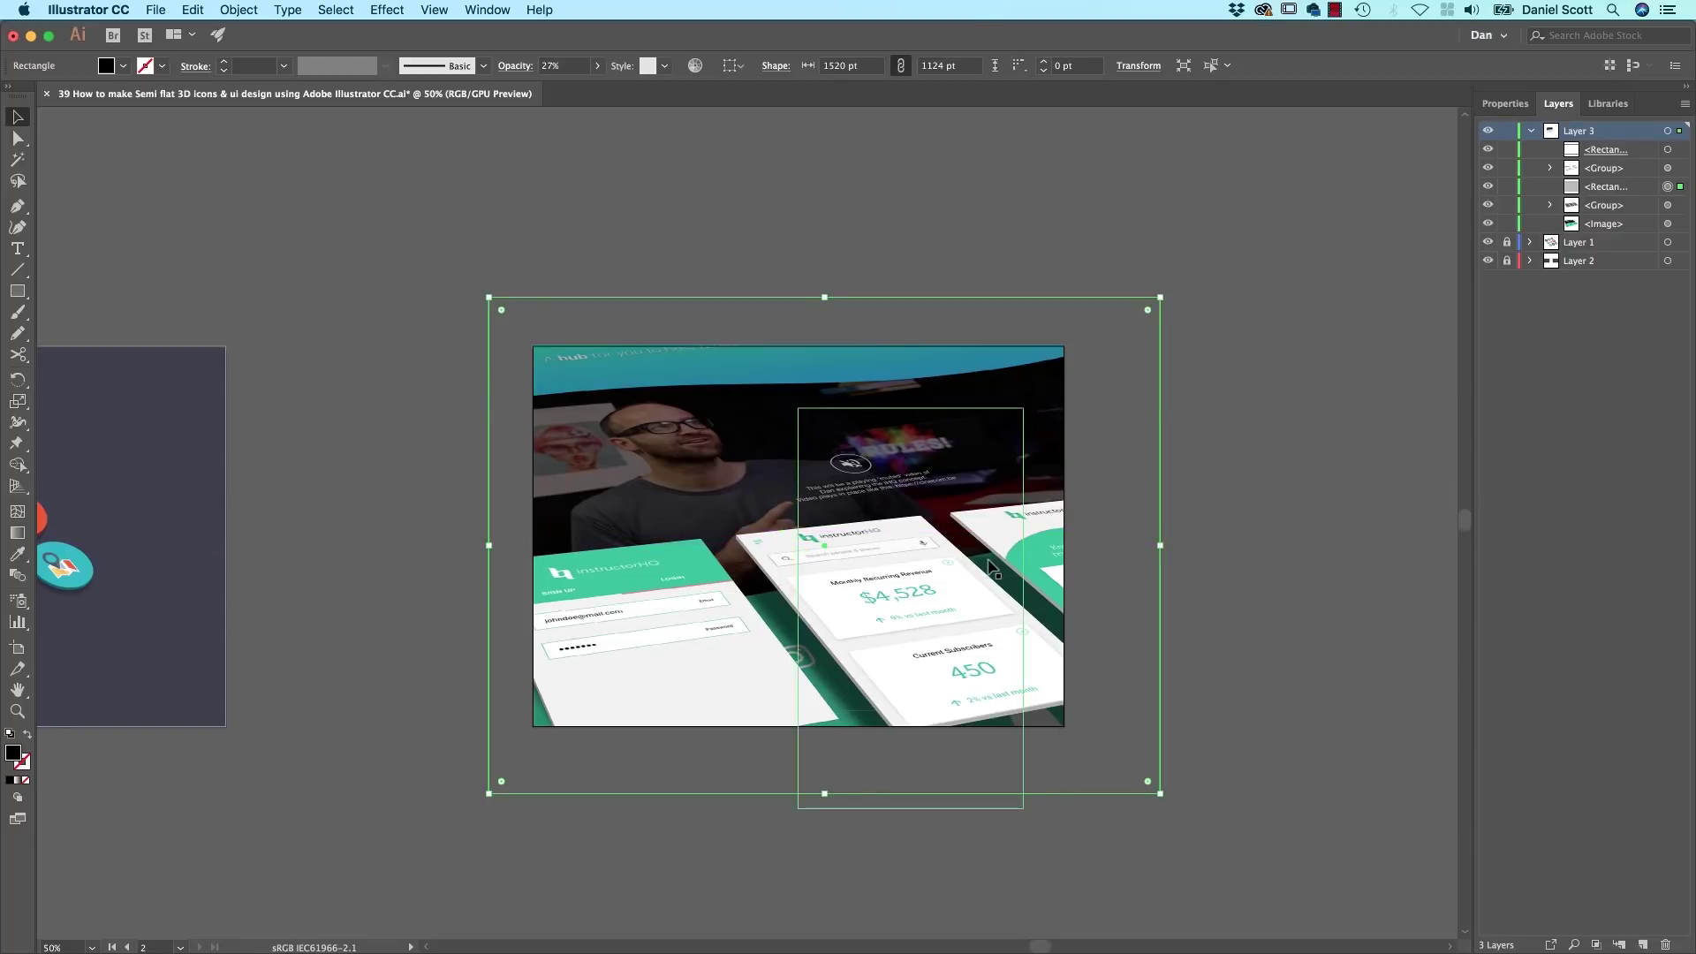
click(1403, 603)
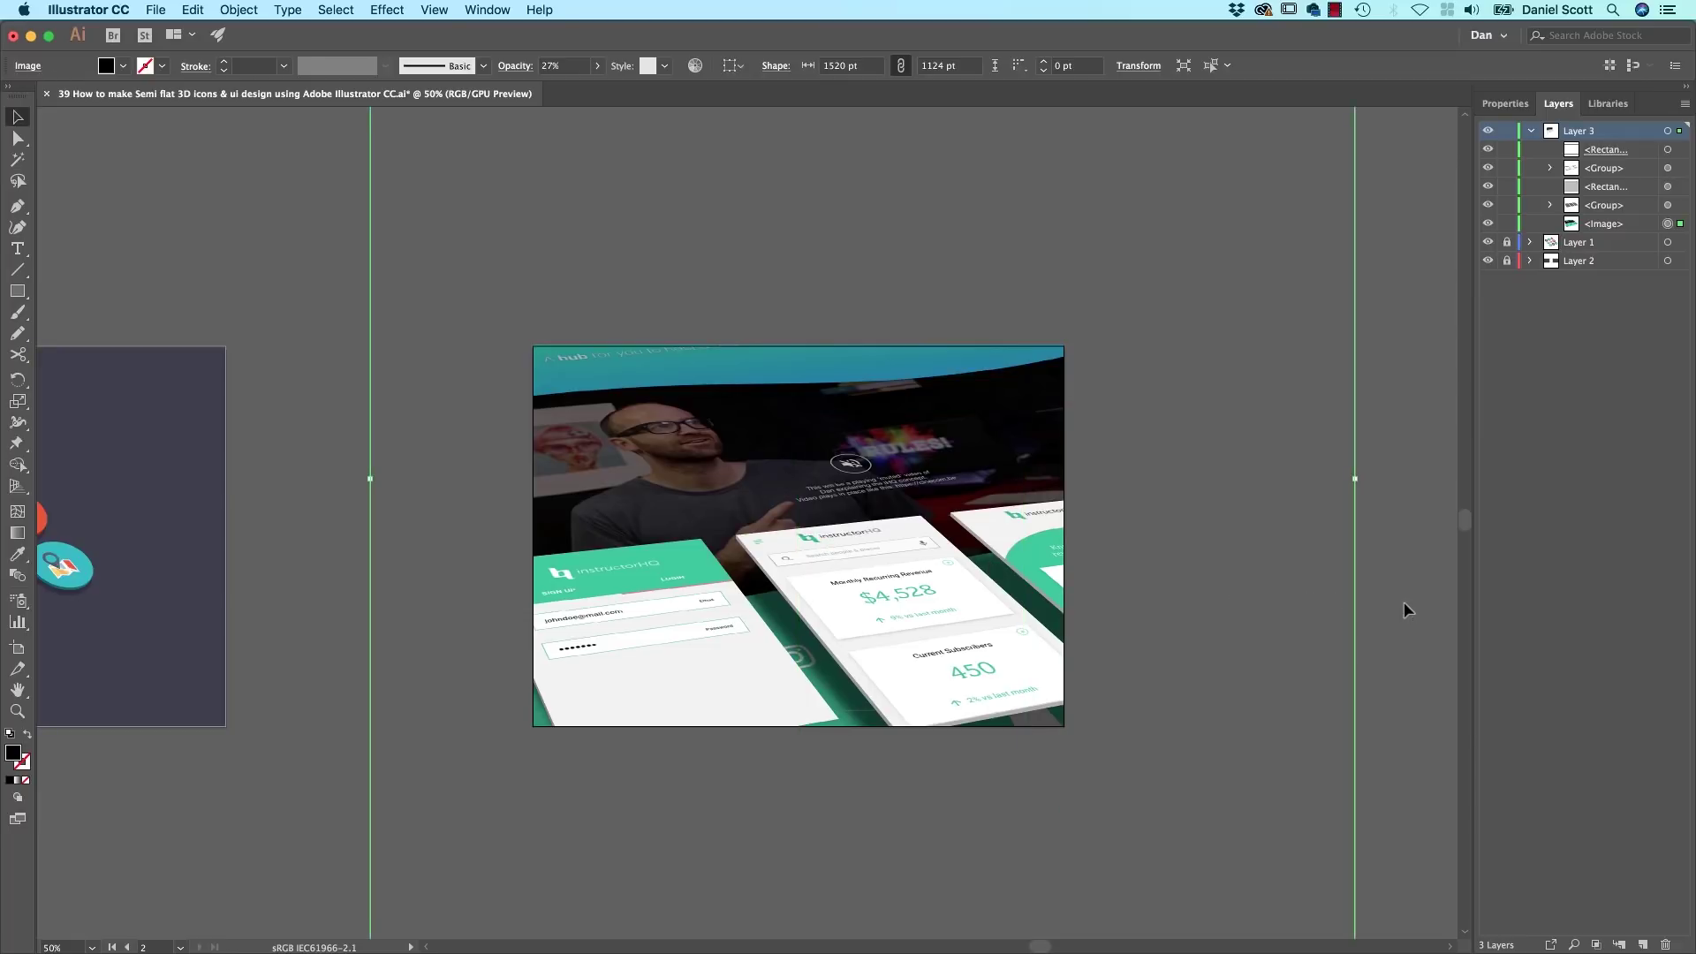